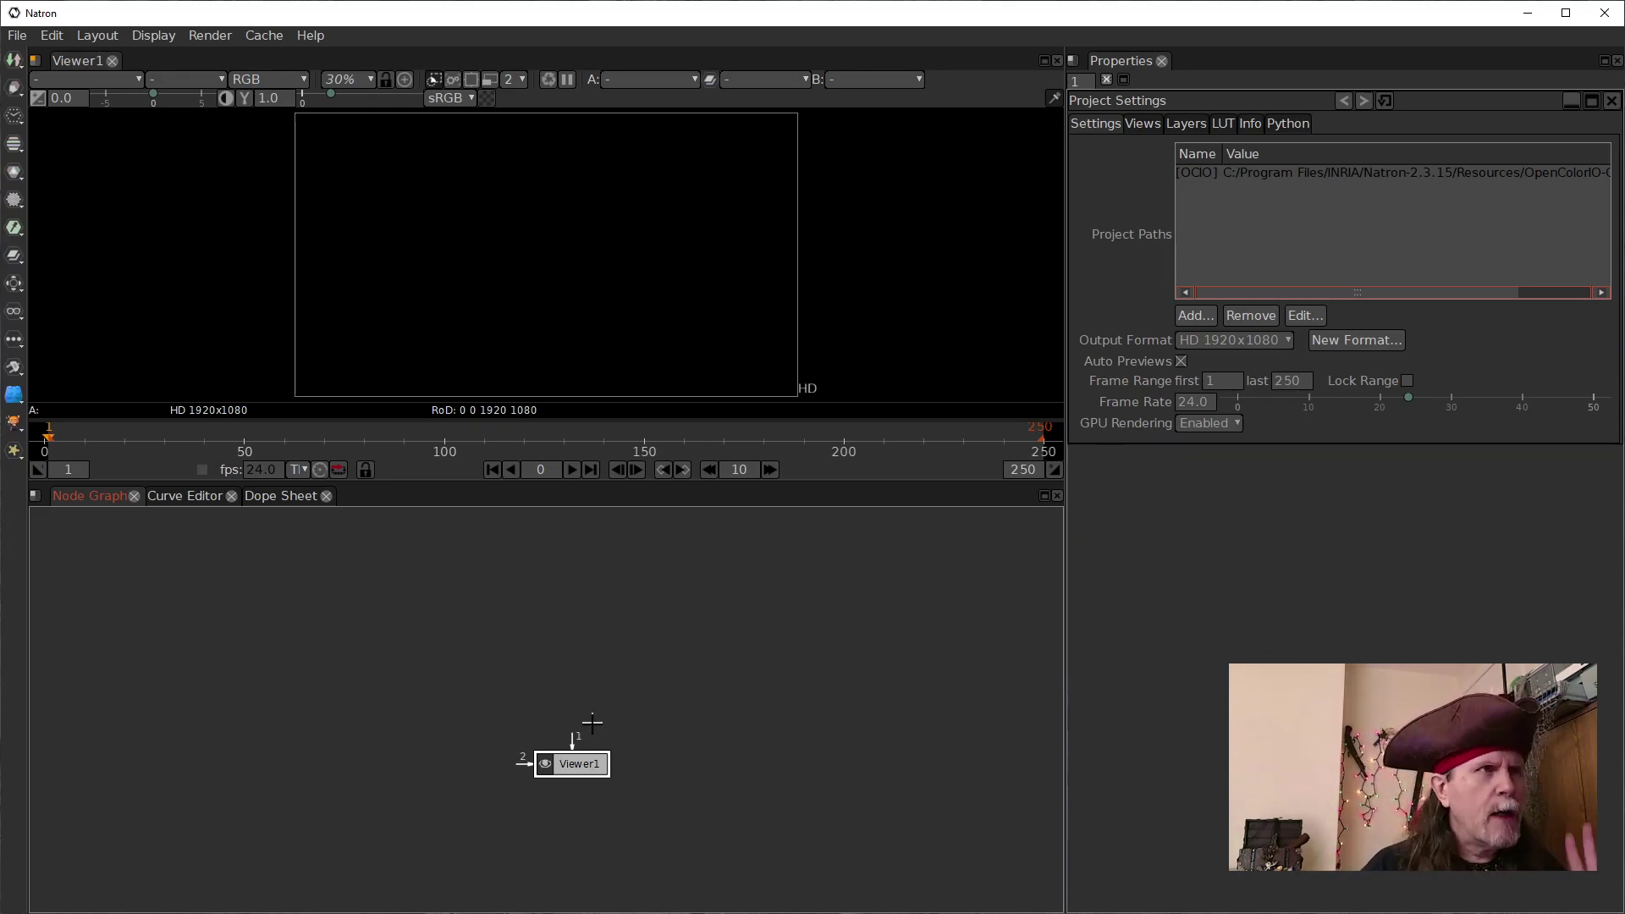
Move the viewer node lower in the graph, then add an IDistort node above it and connect it to the viewer
{"action": "left_click_drag", "start_coordinate": [581, 762], "coordinate": [572, 795]}
{"action": "left_click", "coordinate": [586, 673]}
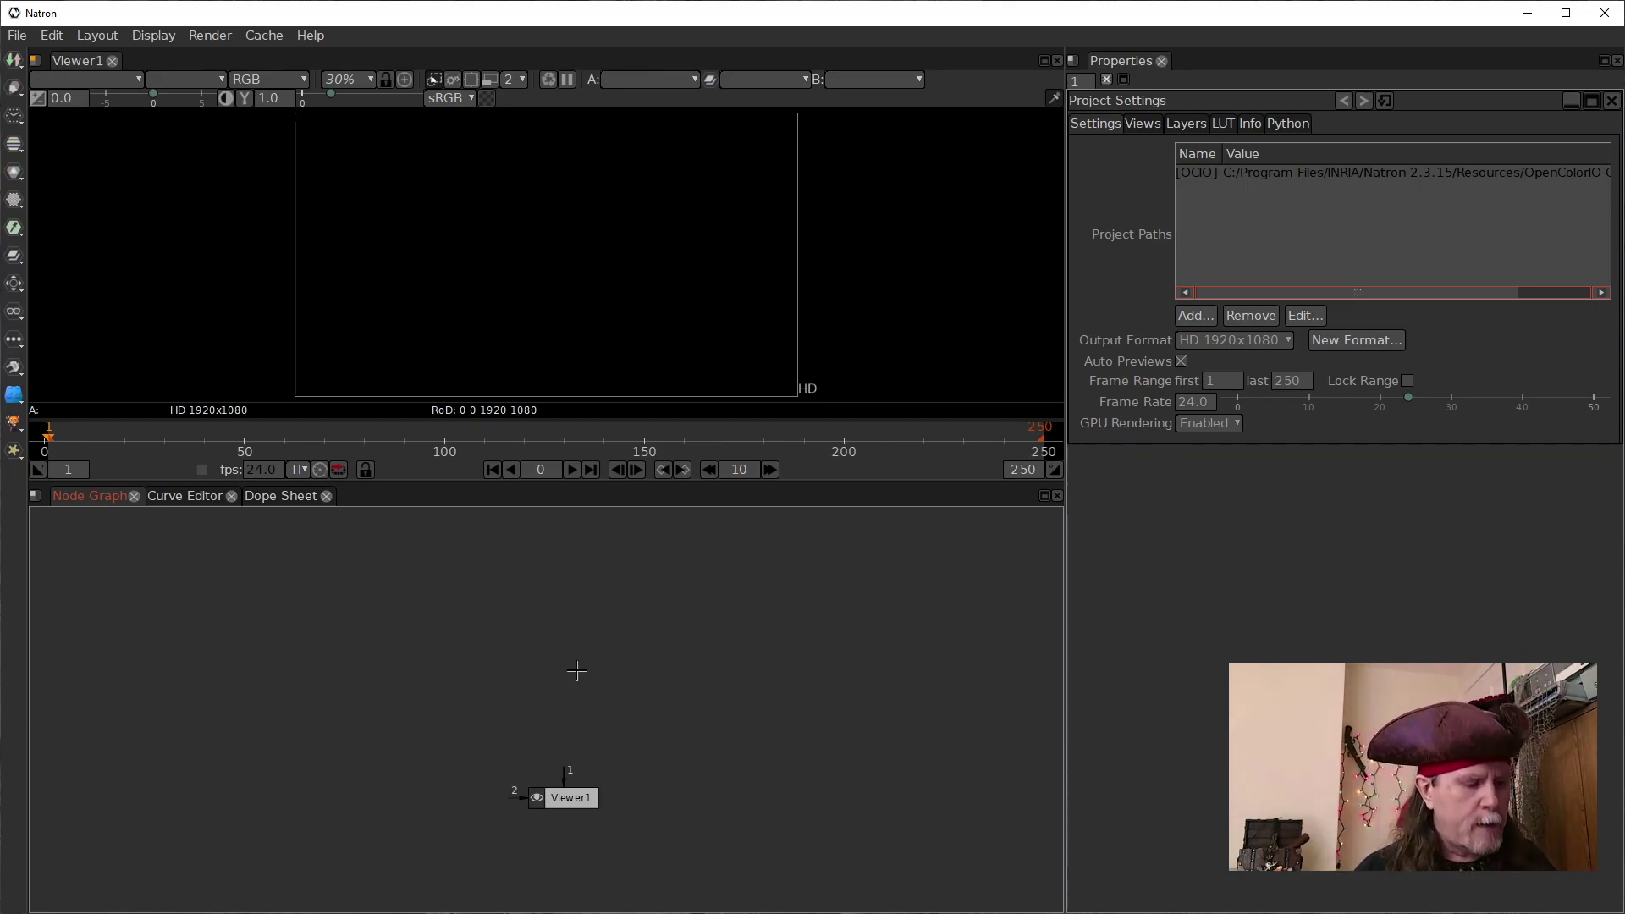
{"action": "key", "text": "Tab"}
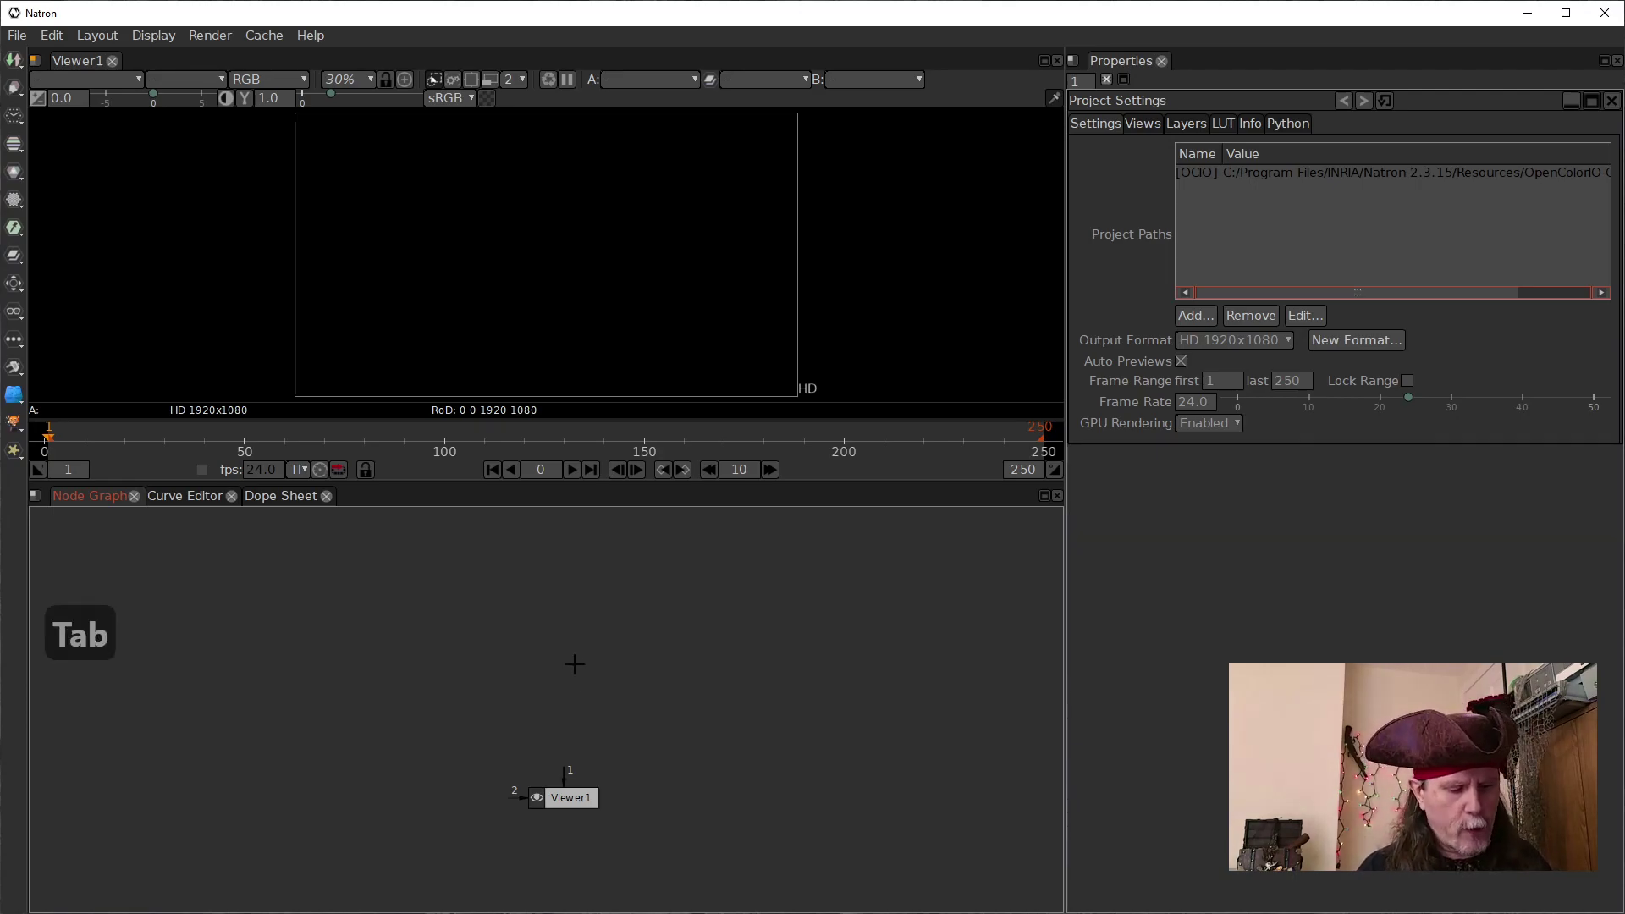
{"action": "type", "text": "idis"}
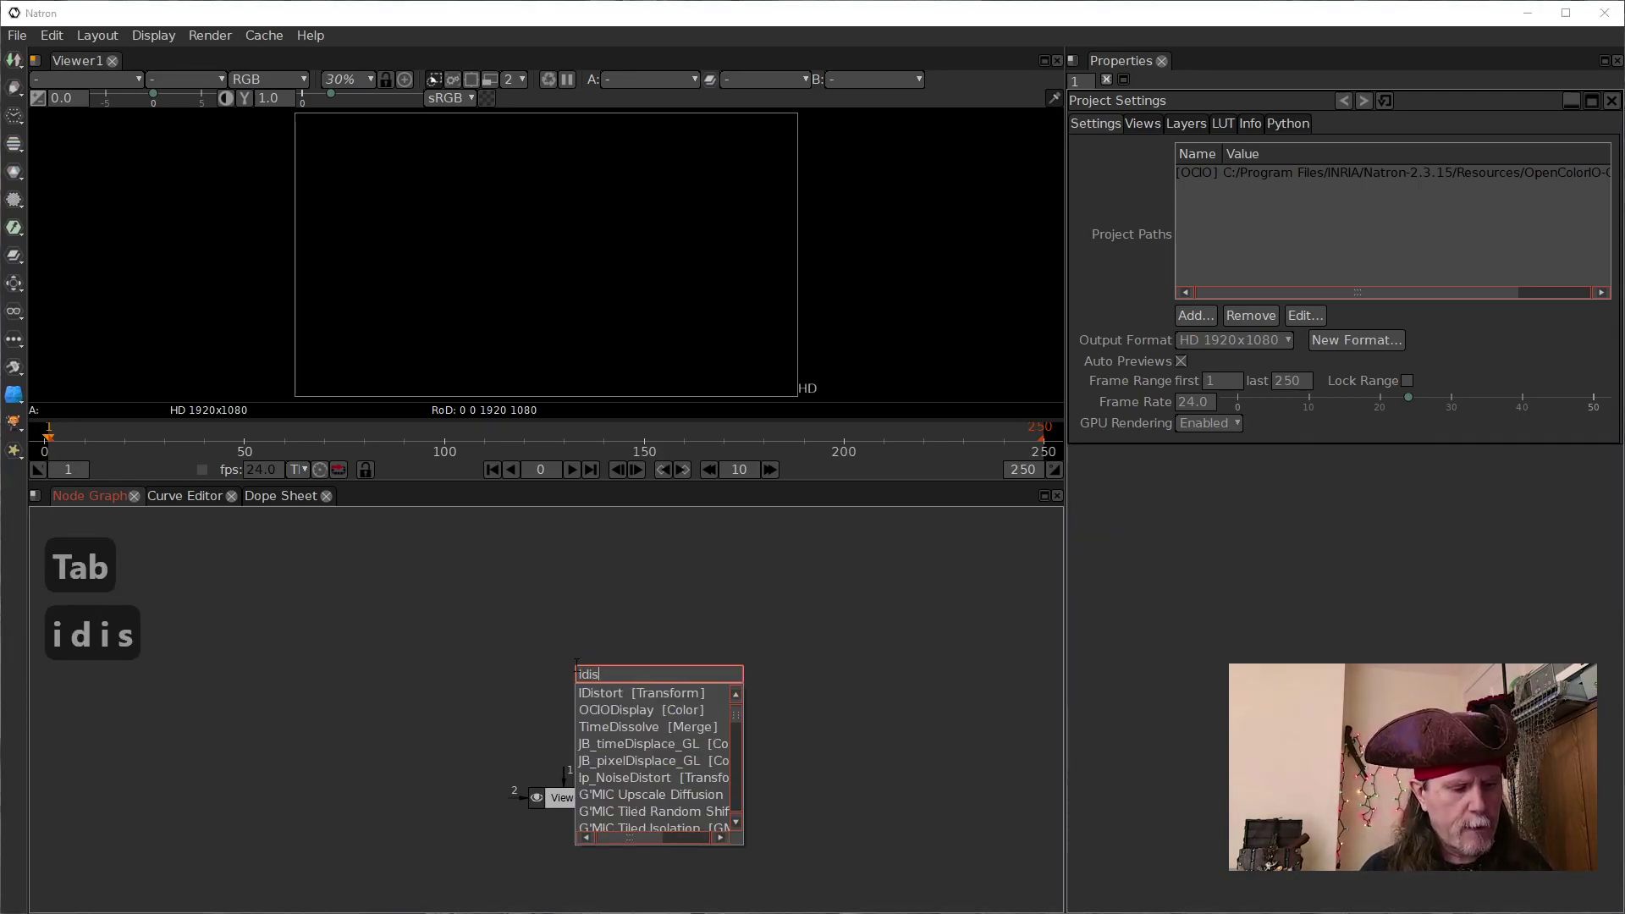
{"action": "type", "text": "tort"}
{"action": "key", "text": "Down"}
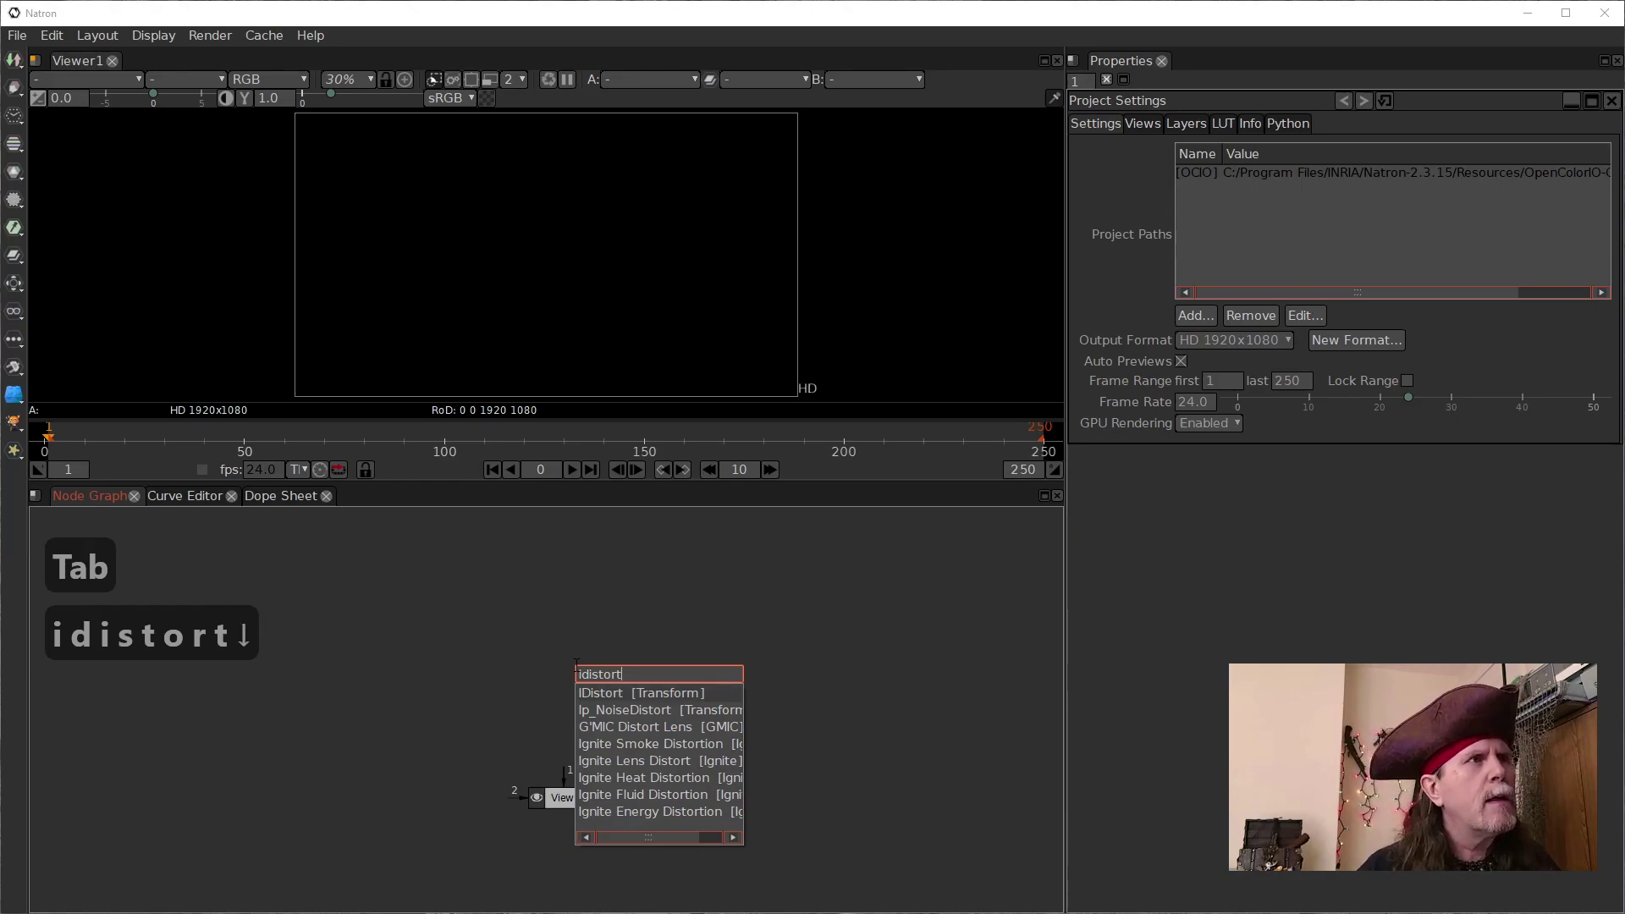
{"action": "key", "text": "Return"}
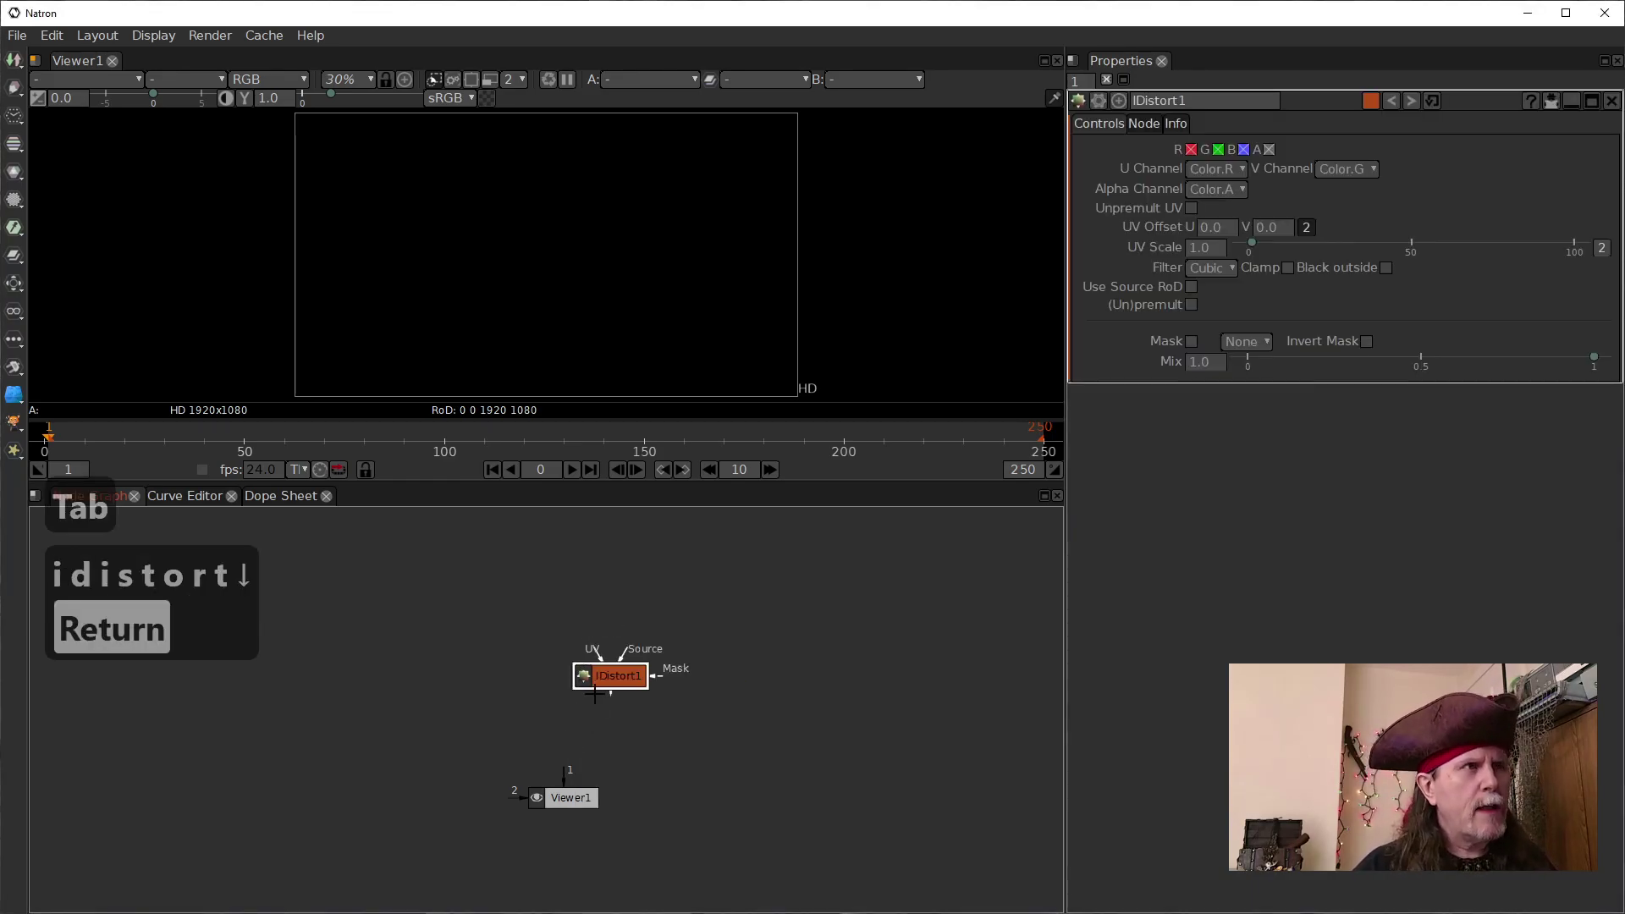
{"action": "key", "text": "1"}
{"action": "left_click_drag", "start_coordinate": [628, 676], "coordinate": [559, 701]}
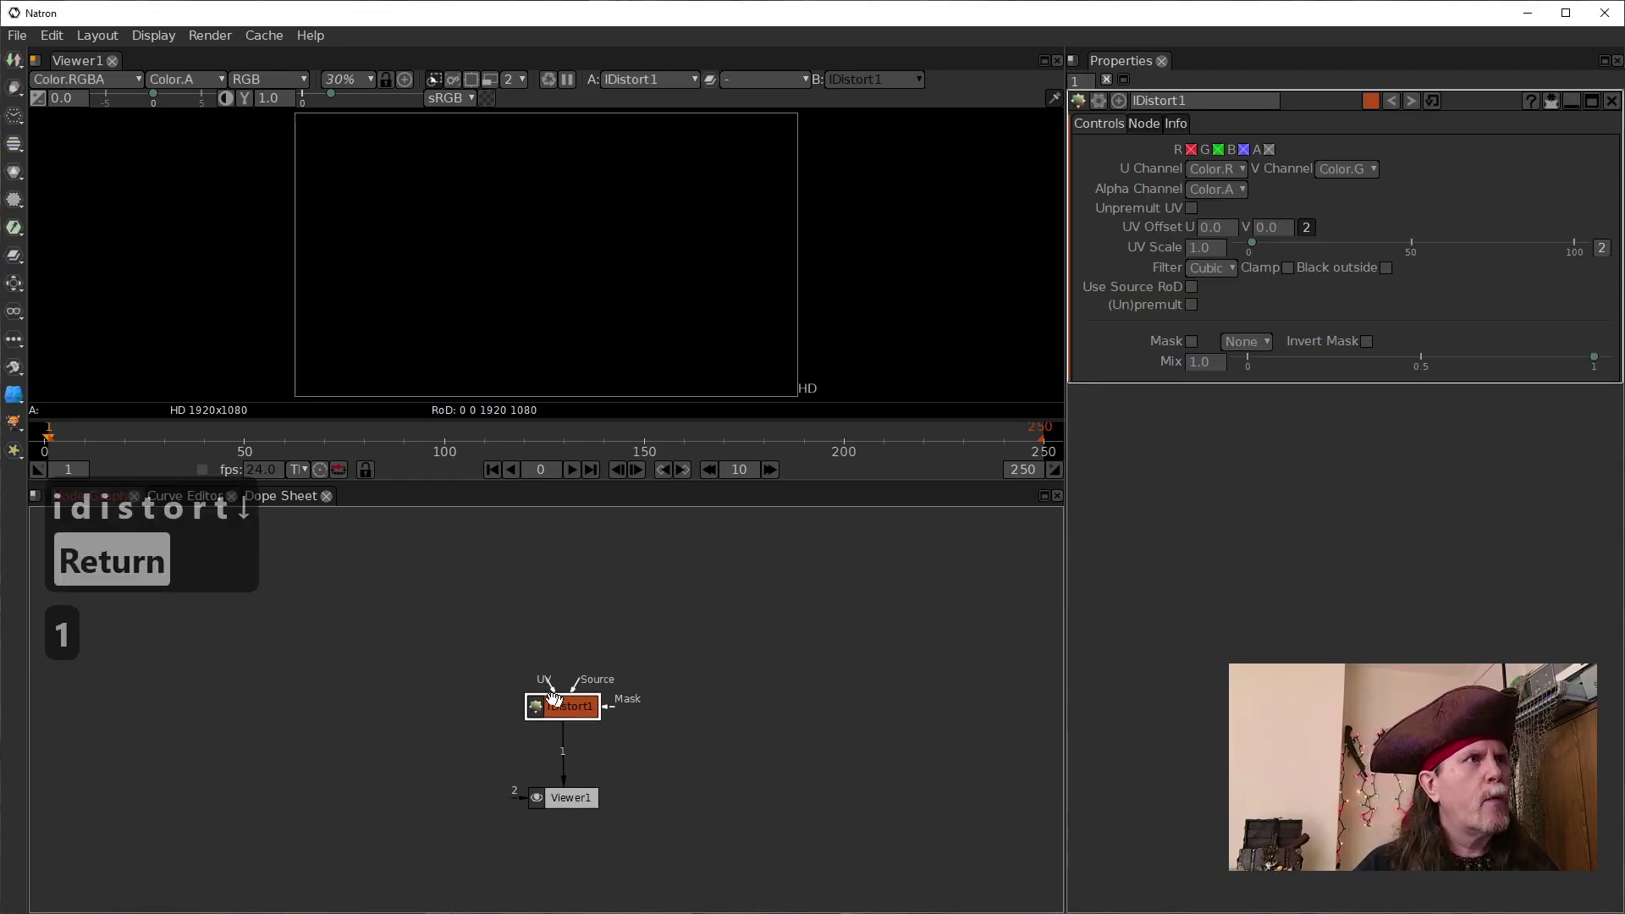
Add a CheckerBoard node, connect it to IDistort's Source input and place it level with IDistort at its left
{"action": "key", "text": "Tab"}
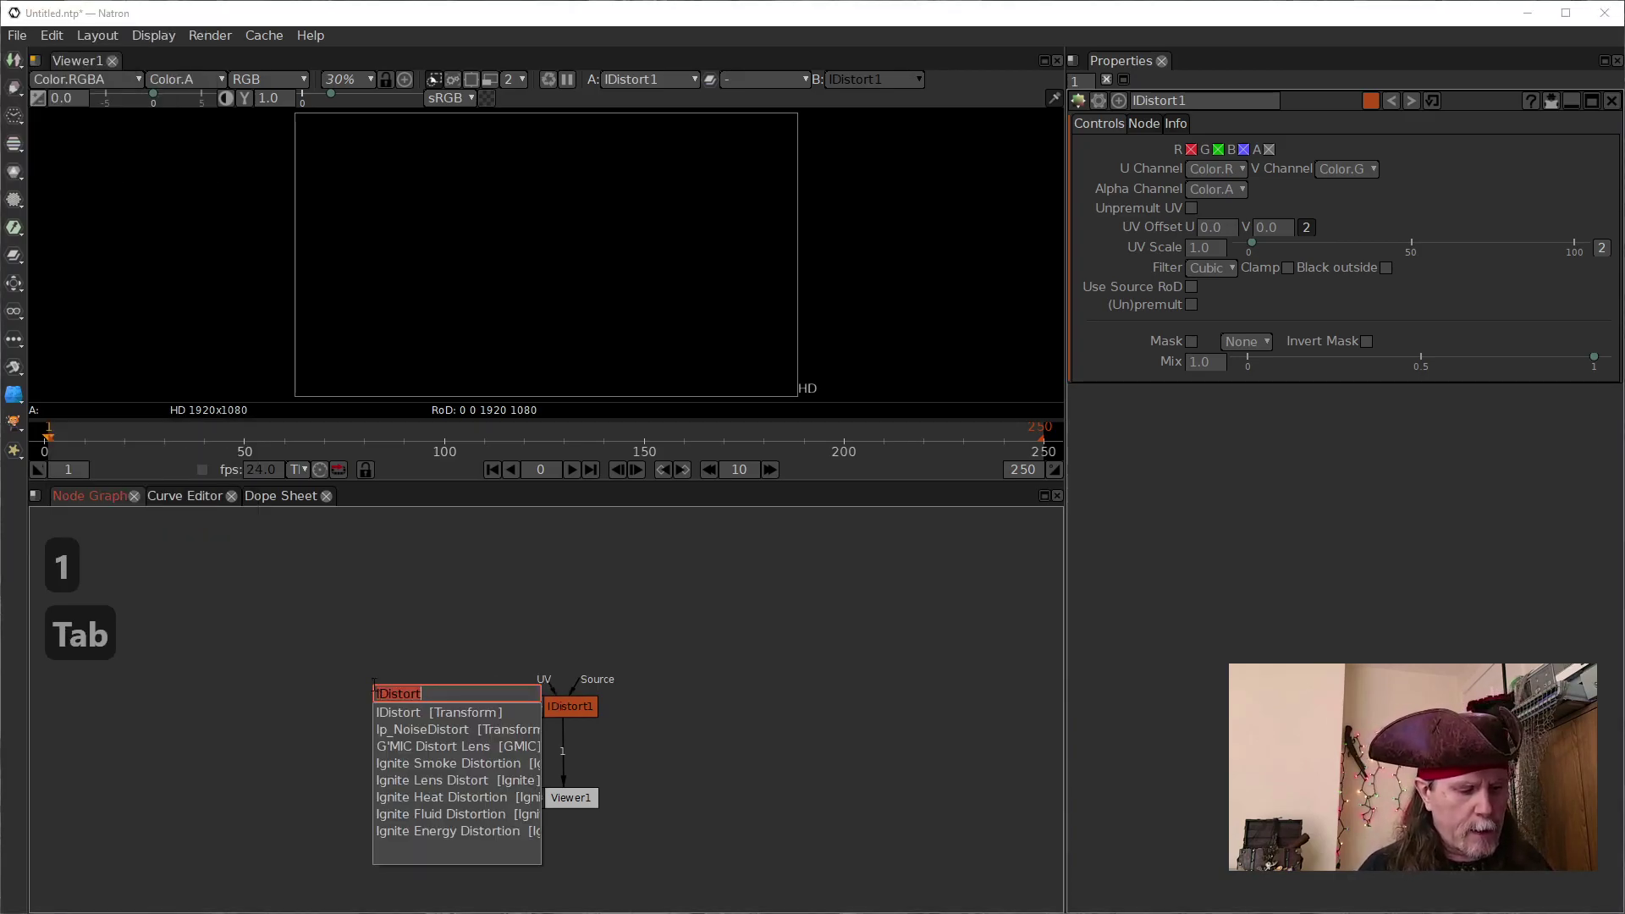
{"action": "type", "text": "check"}
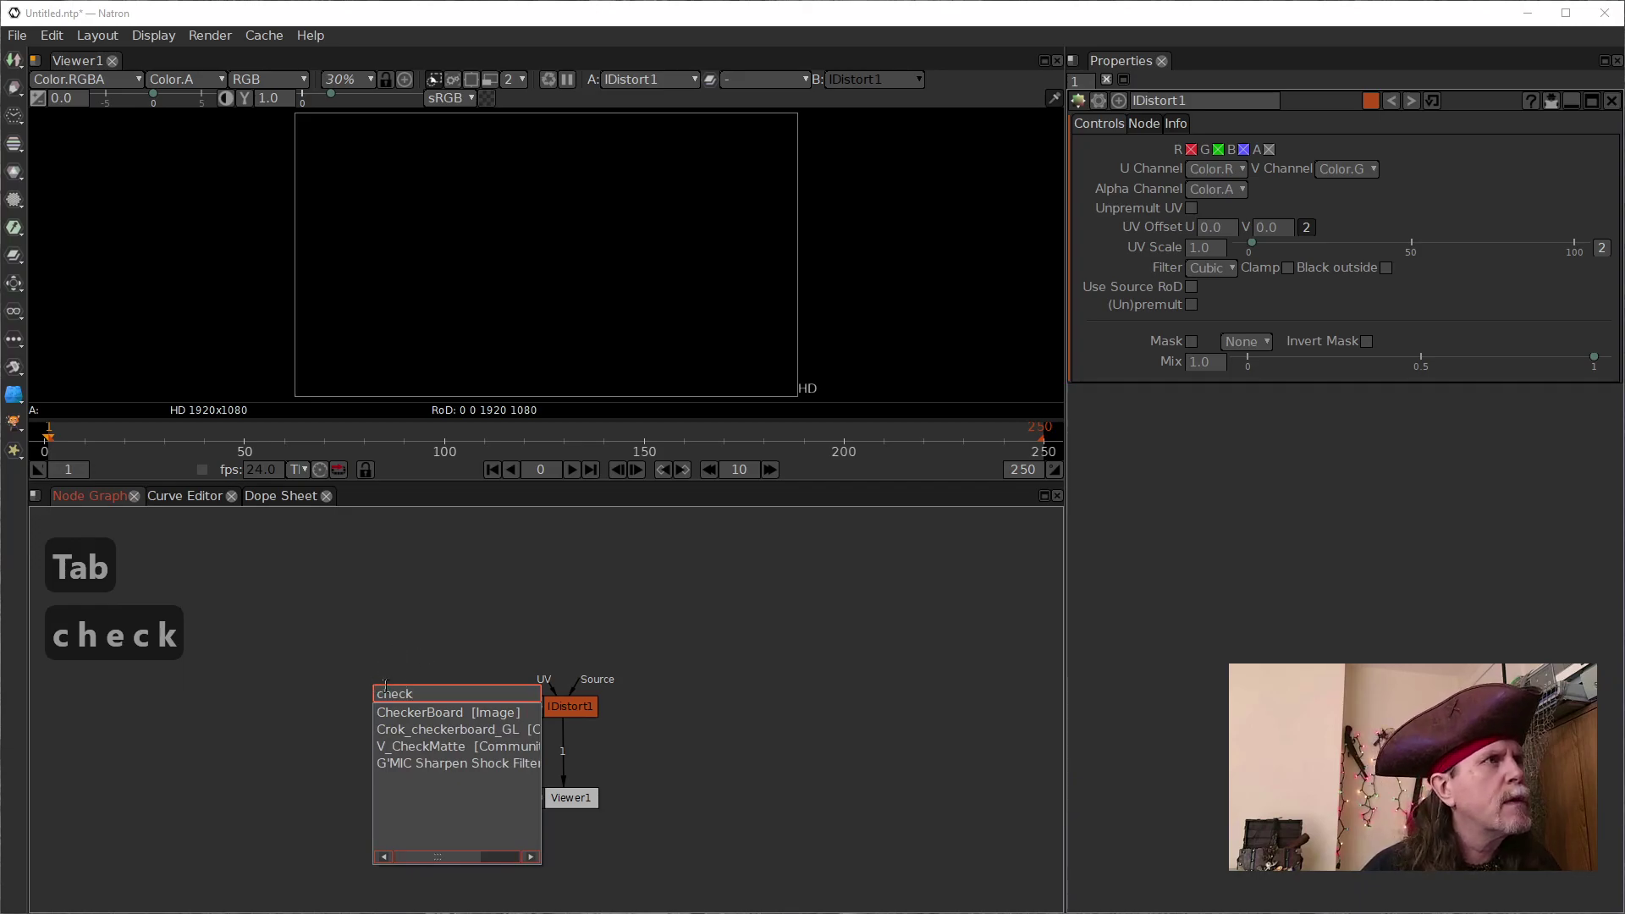
{"action": "left_click", "coordinate": [399, 715]}
{"action": "left_click_drag", "start_coordinate": [457, 724], "coordinate": [344, 709]}
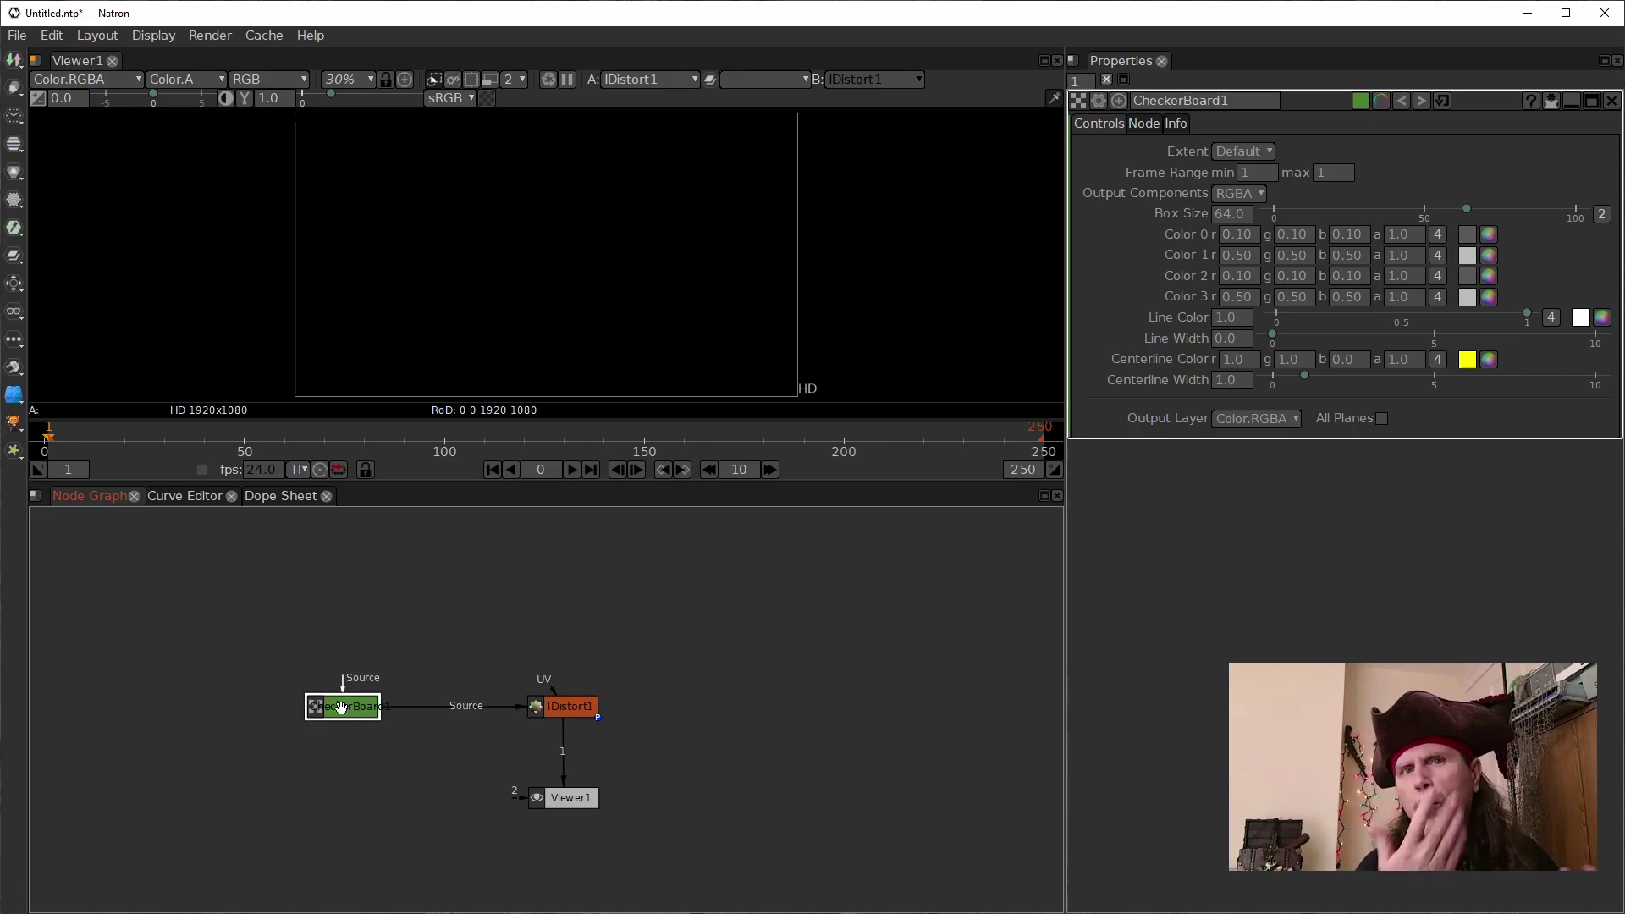
Add a Solid node, connect it to IDistort's UV input and place it directly above IDistort
{"action": "left_click", "coordinate": [720, 679]}
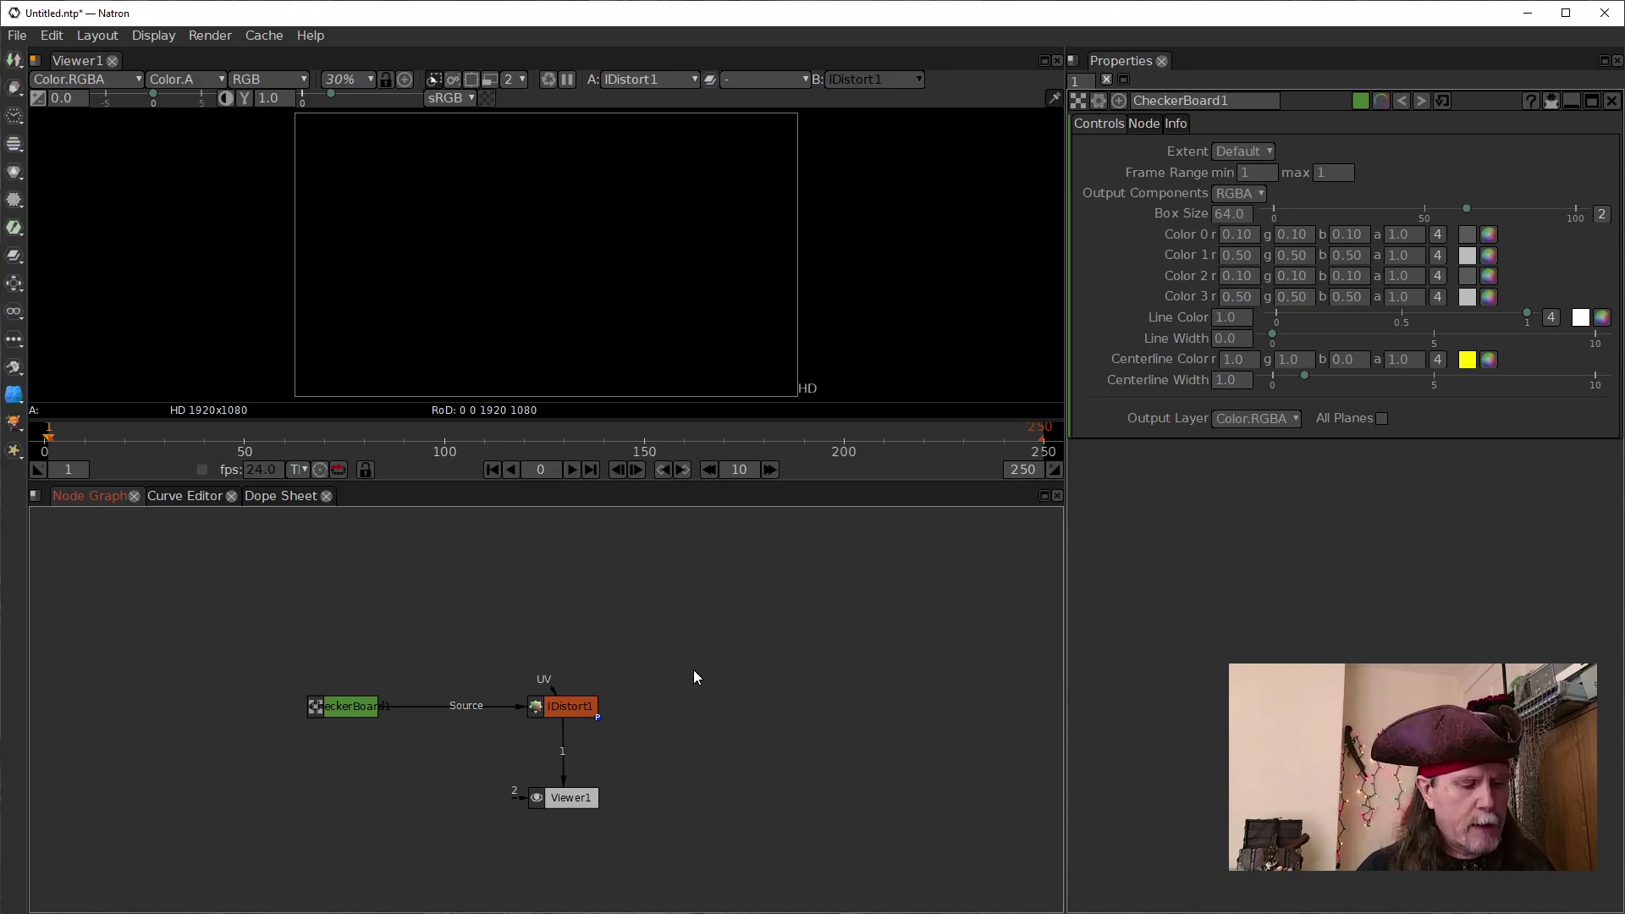
{"action": "key", "text": "Tab"}
{"action": "type", "text": "solid"}
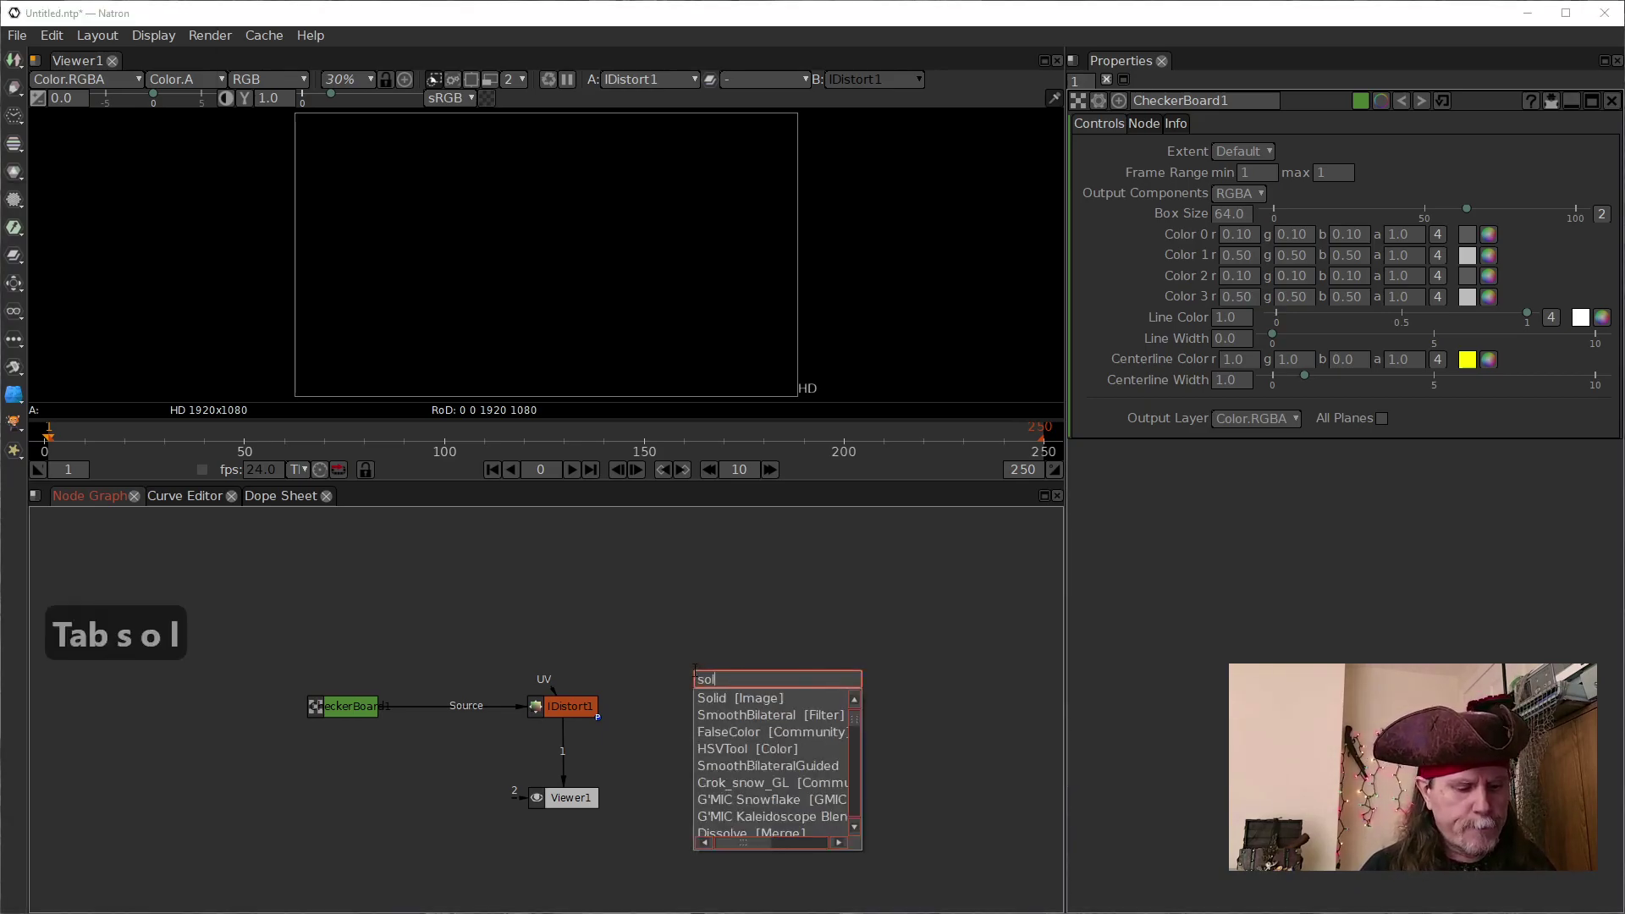
{"action": "left_click", "coordinate": [755, 699]}
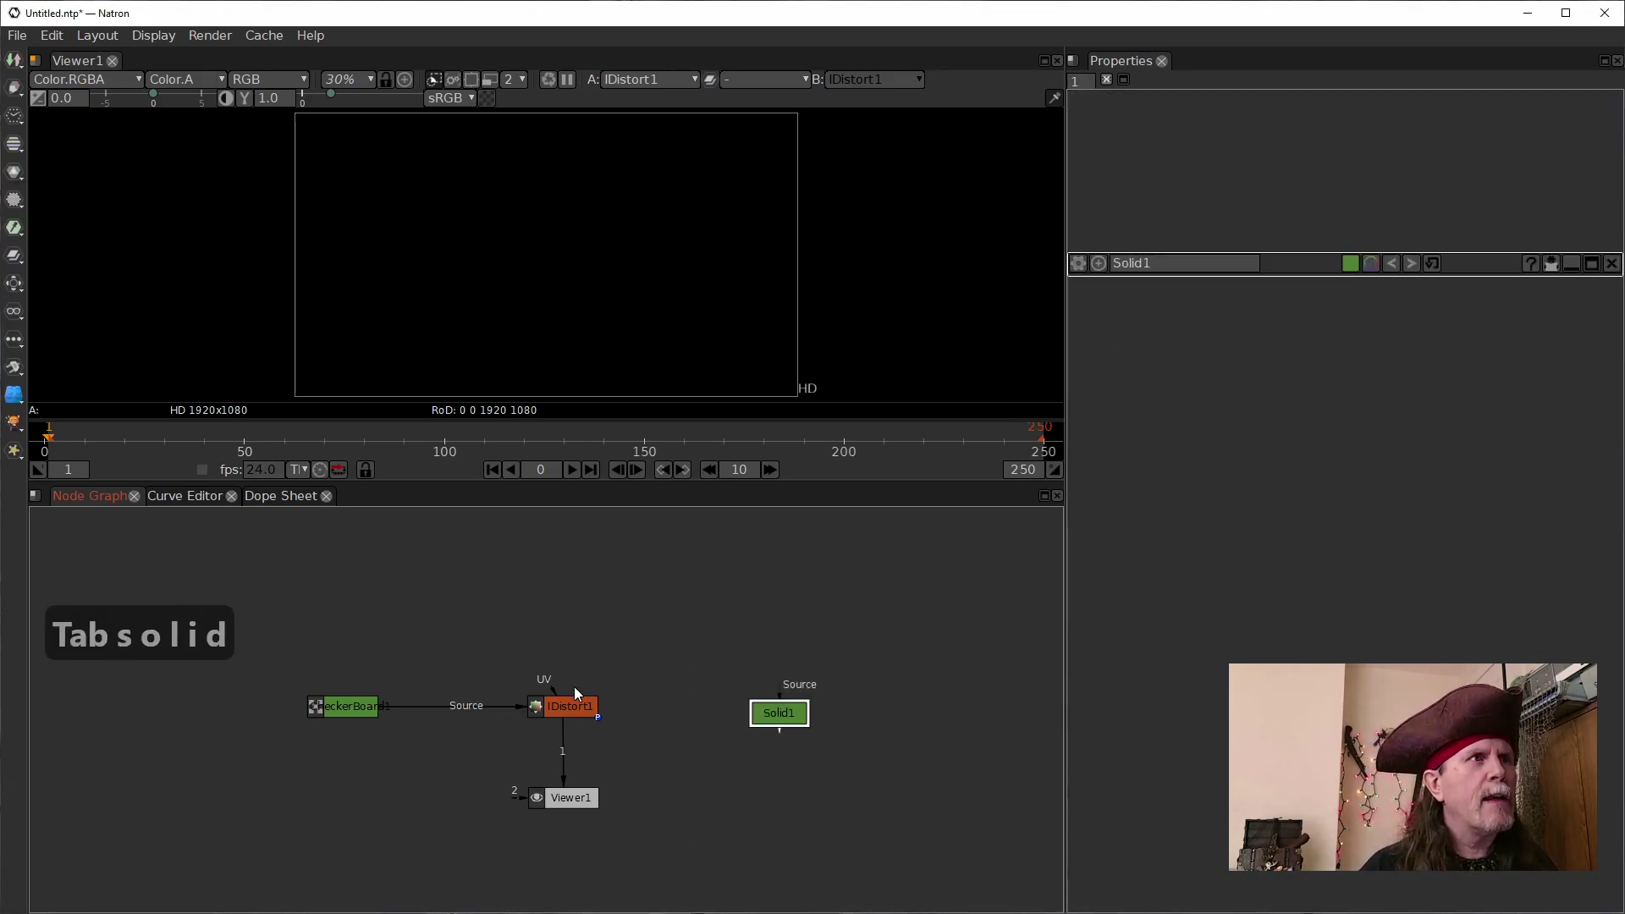
{"action": "left_click_drag", "start_coordinate": [607, 687], "coordinate": [774, 713]}
{"action": "left_click_drag", "start_coordinate": [775, 713], "coordinate": [558, 635]}
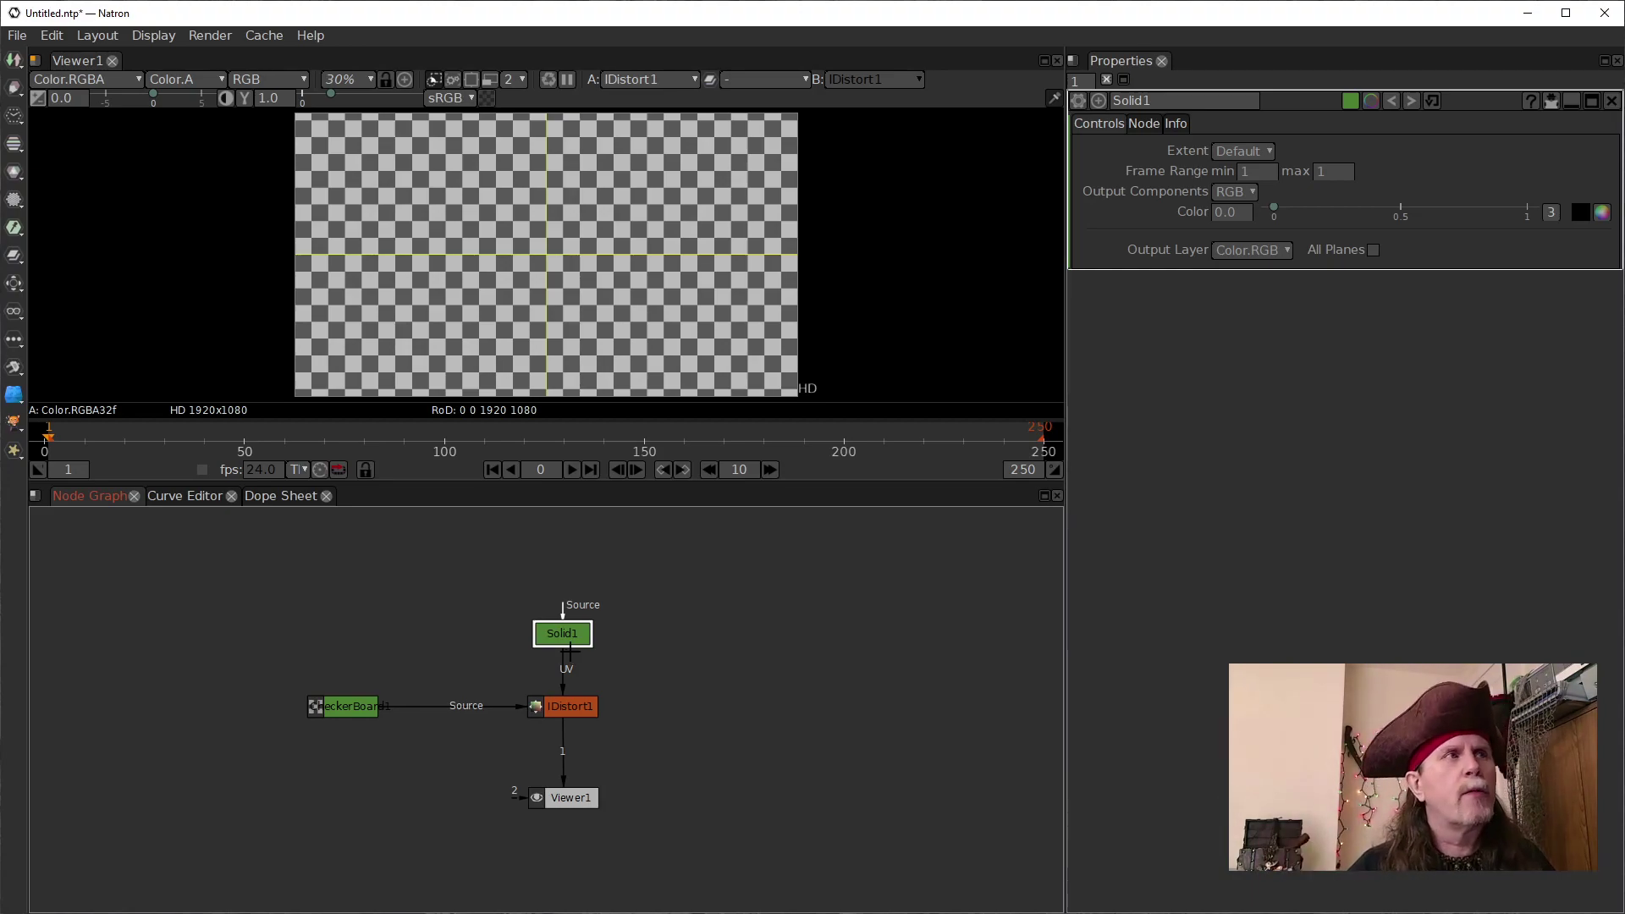
Set IDistort's UV Offset to 0.5 for both U and V, and its UV Scale to 100
{"action": "left_click", "coordinate": [546, 705]}
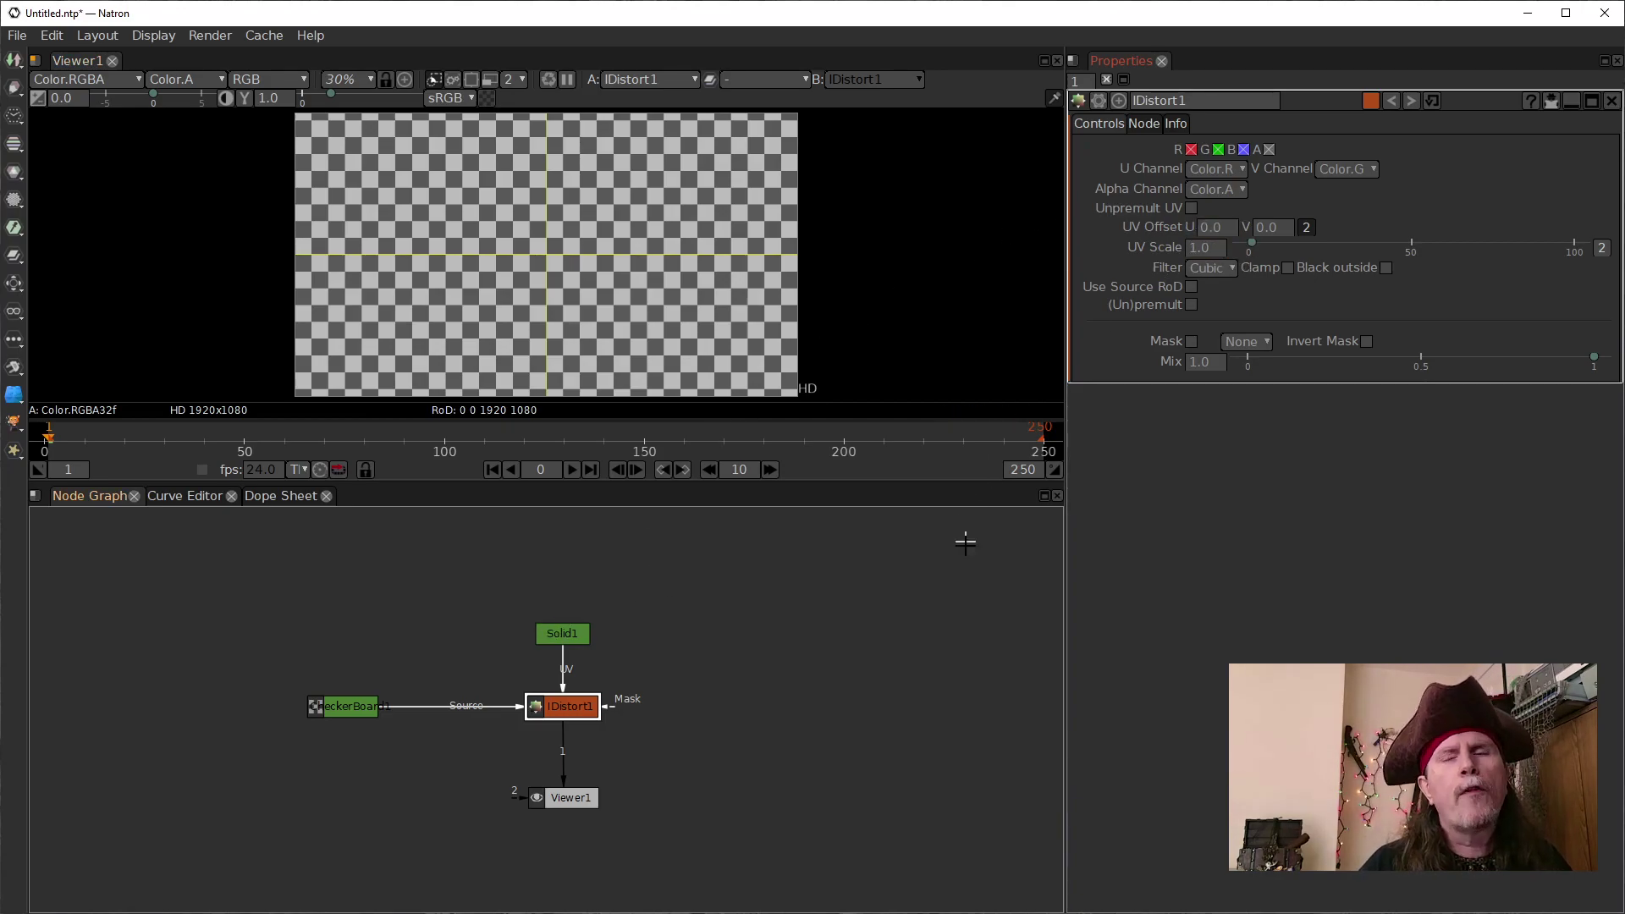
{"action": "left_click", "coordinate": [569, 633]}
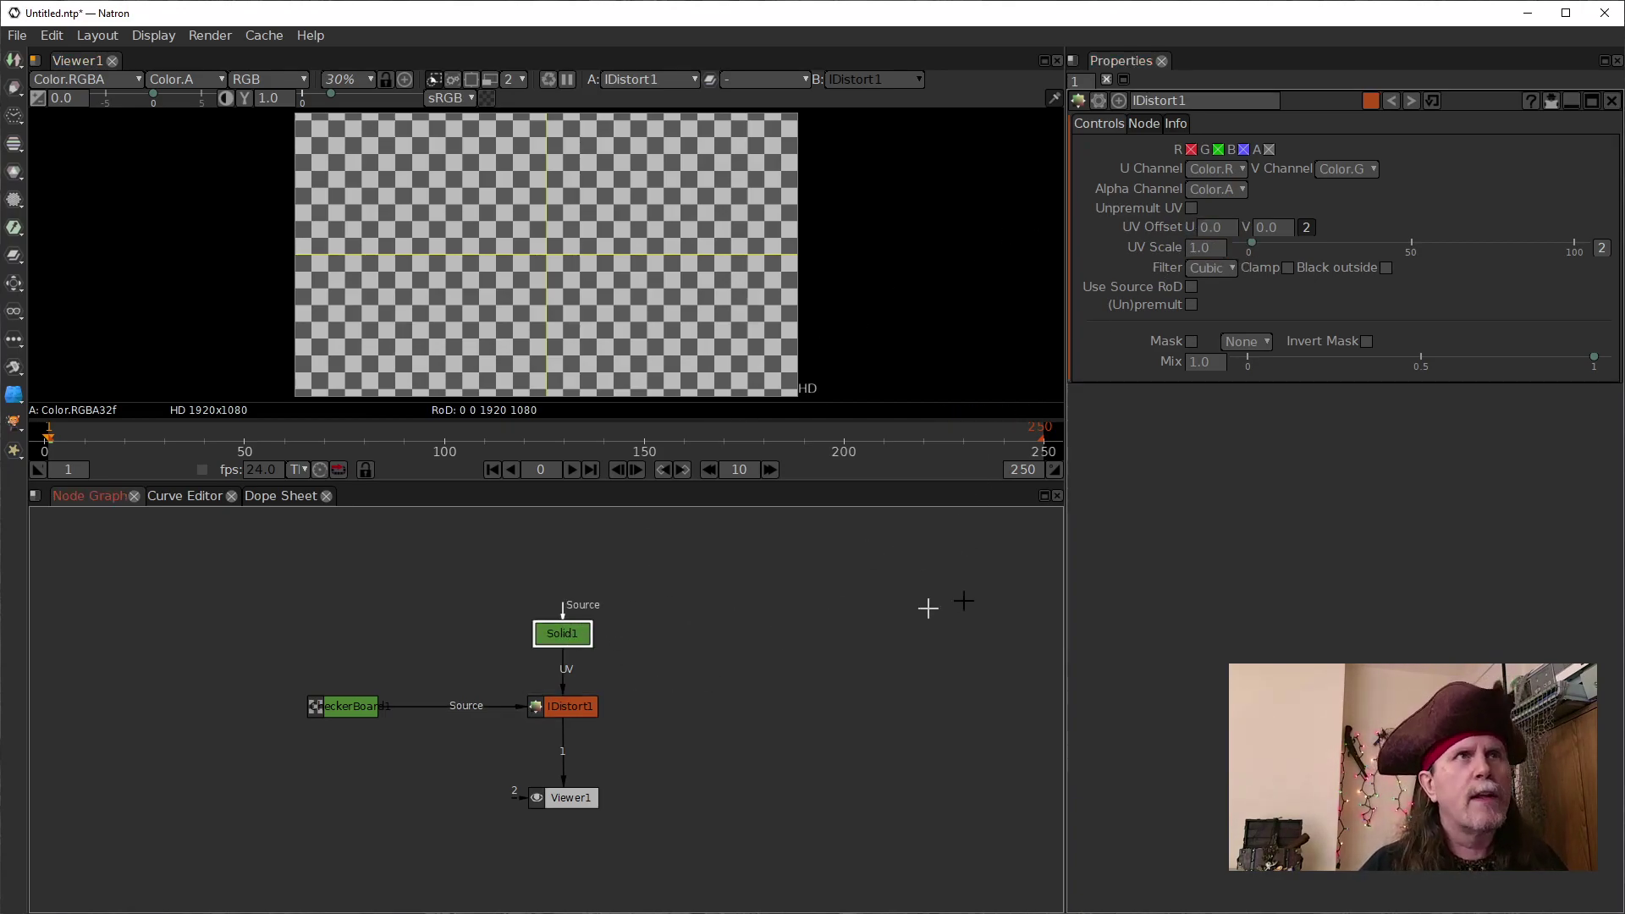
{"action": "left_click", "coordinate": [1247, 454]}
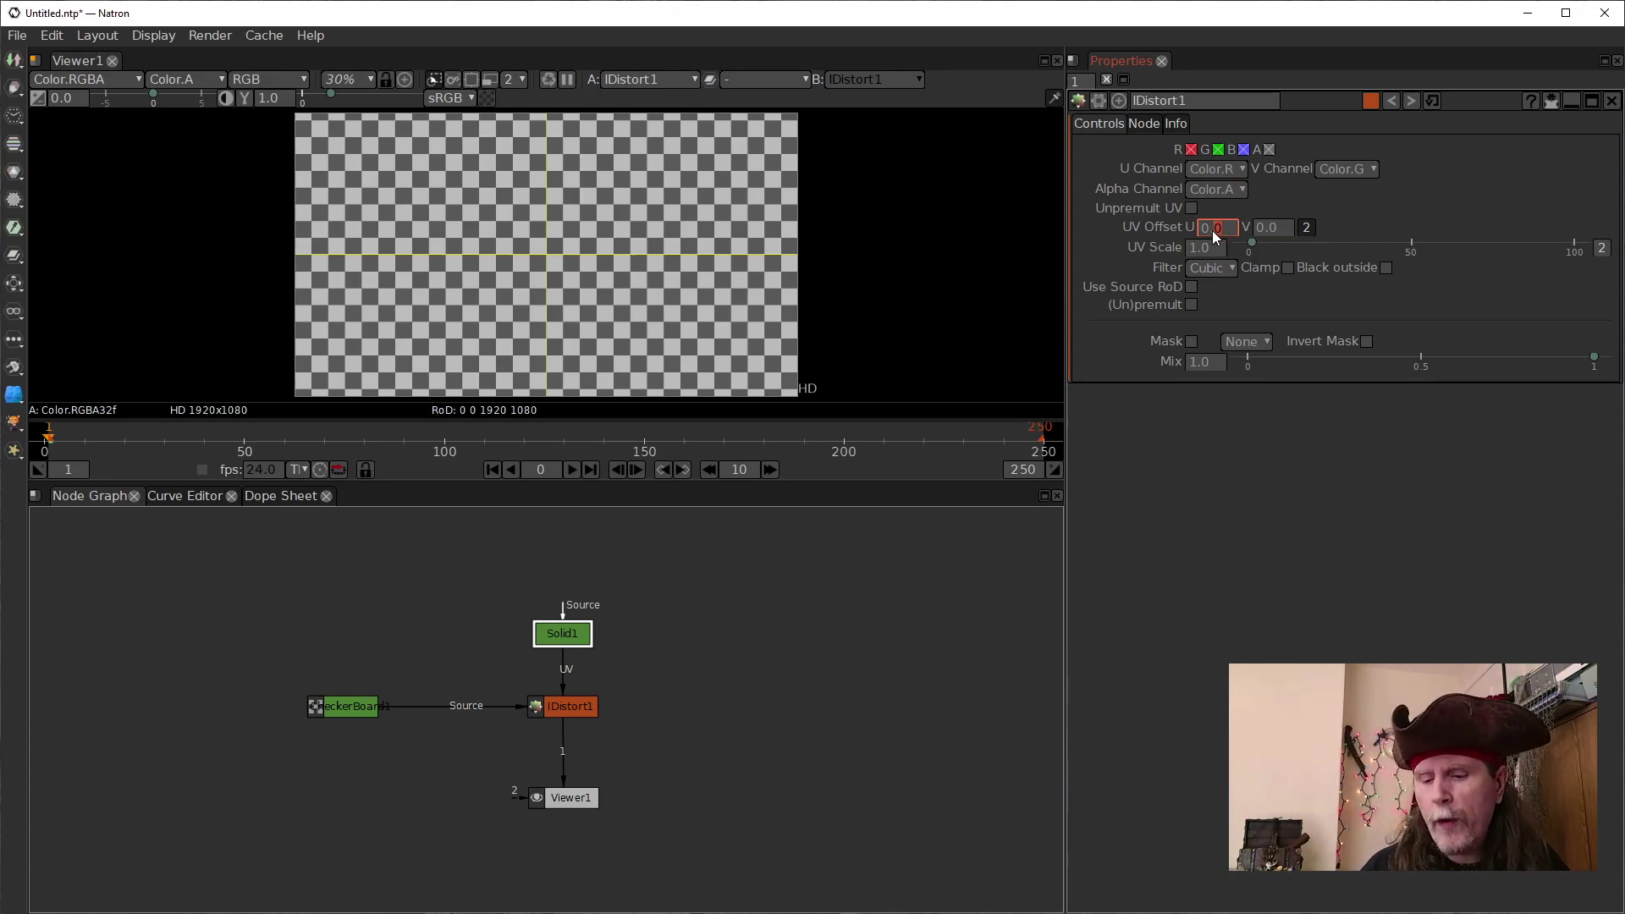
{"action": "type", "text": "5"}
{"action": "left_click", "coordinate": [1274, 228]}
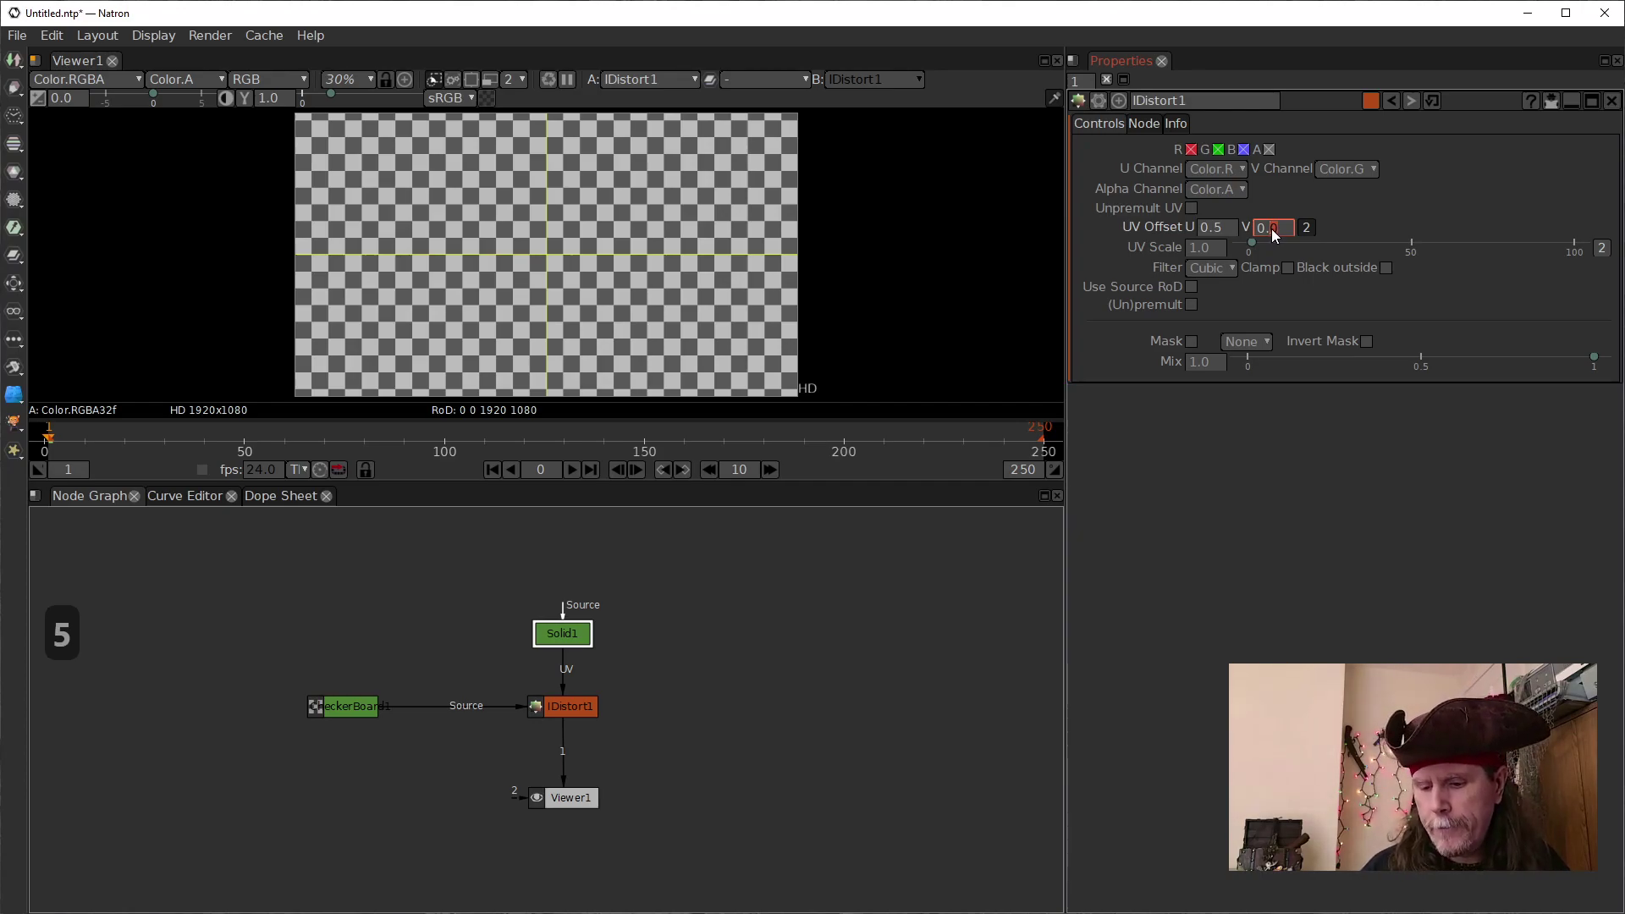
{"action": "type", "text": "5"}
{"action": "left_click", "coordinate": [1258, 474]}
{"action": "left_click_drag", "start_coordinate": [1250, 244], "coordinate": [1574, 245]}
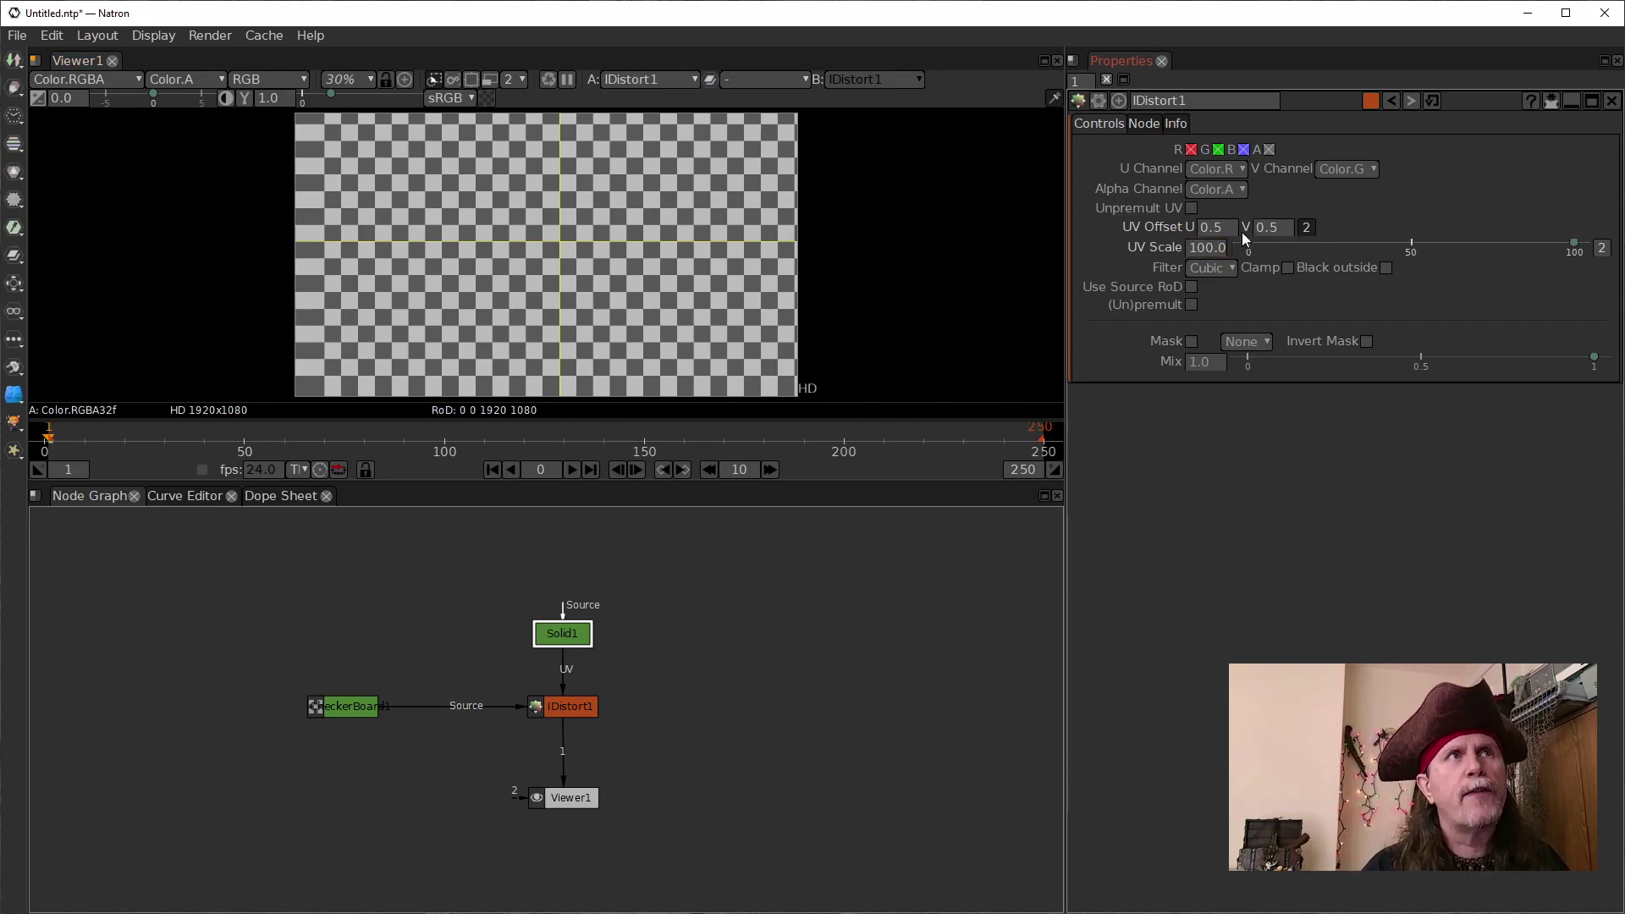
Set the Solid node's Color to 0.5
{"action": "double_click", "coordinate": [562, 633]}
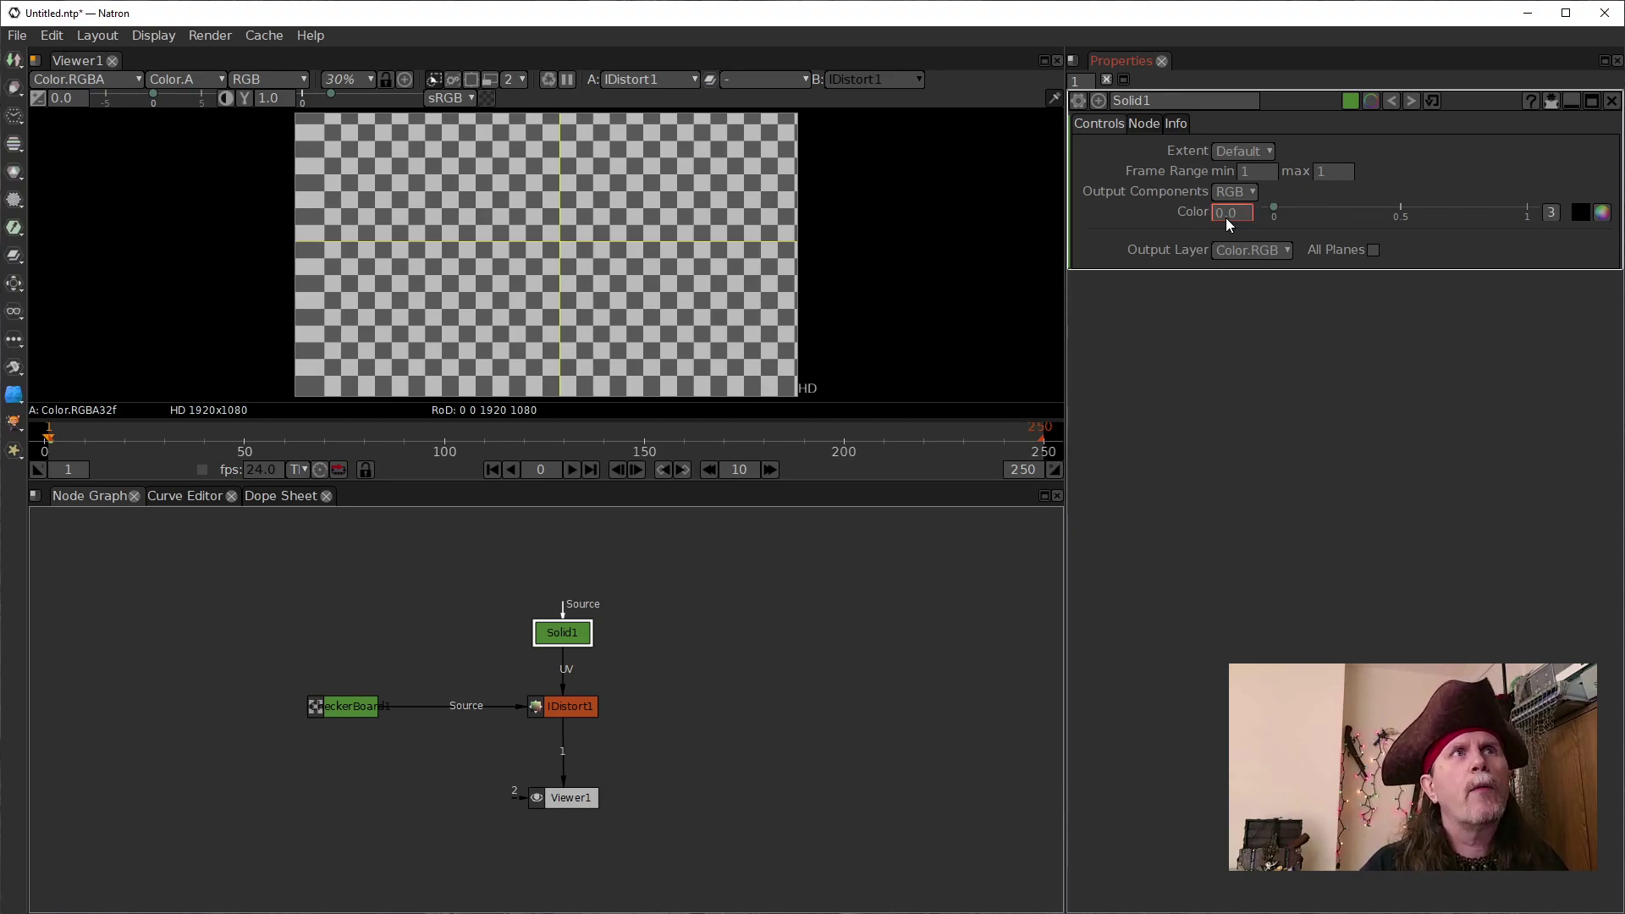
{"action": "scroll", "coordinate": [1230, 215], "scroll_direction": "up", "scroll_amount": 6}
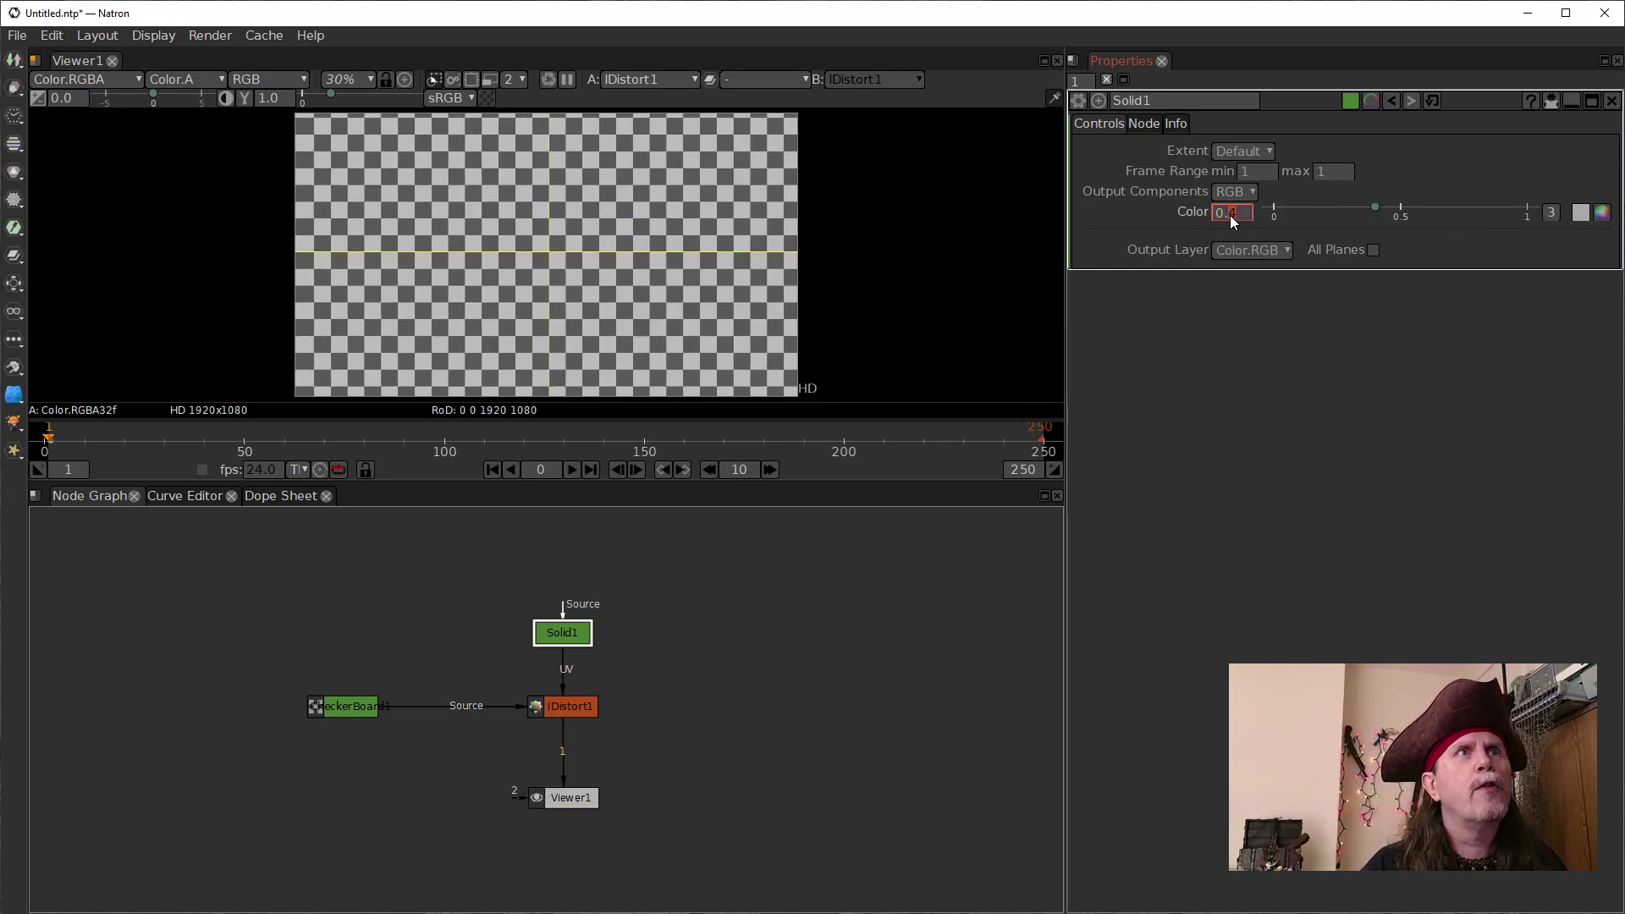
{"action": "scroll", "coordinate": [1230, 215], "scroll_direction": "down", "scroll_amount": 1}
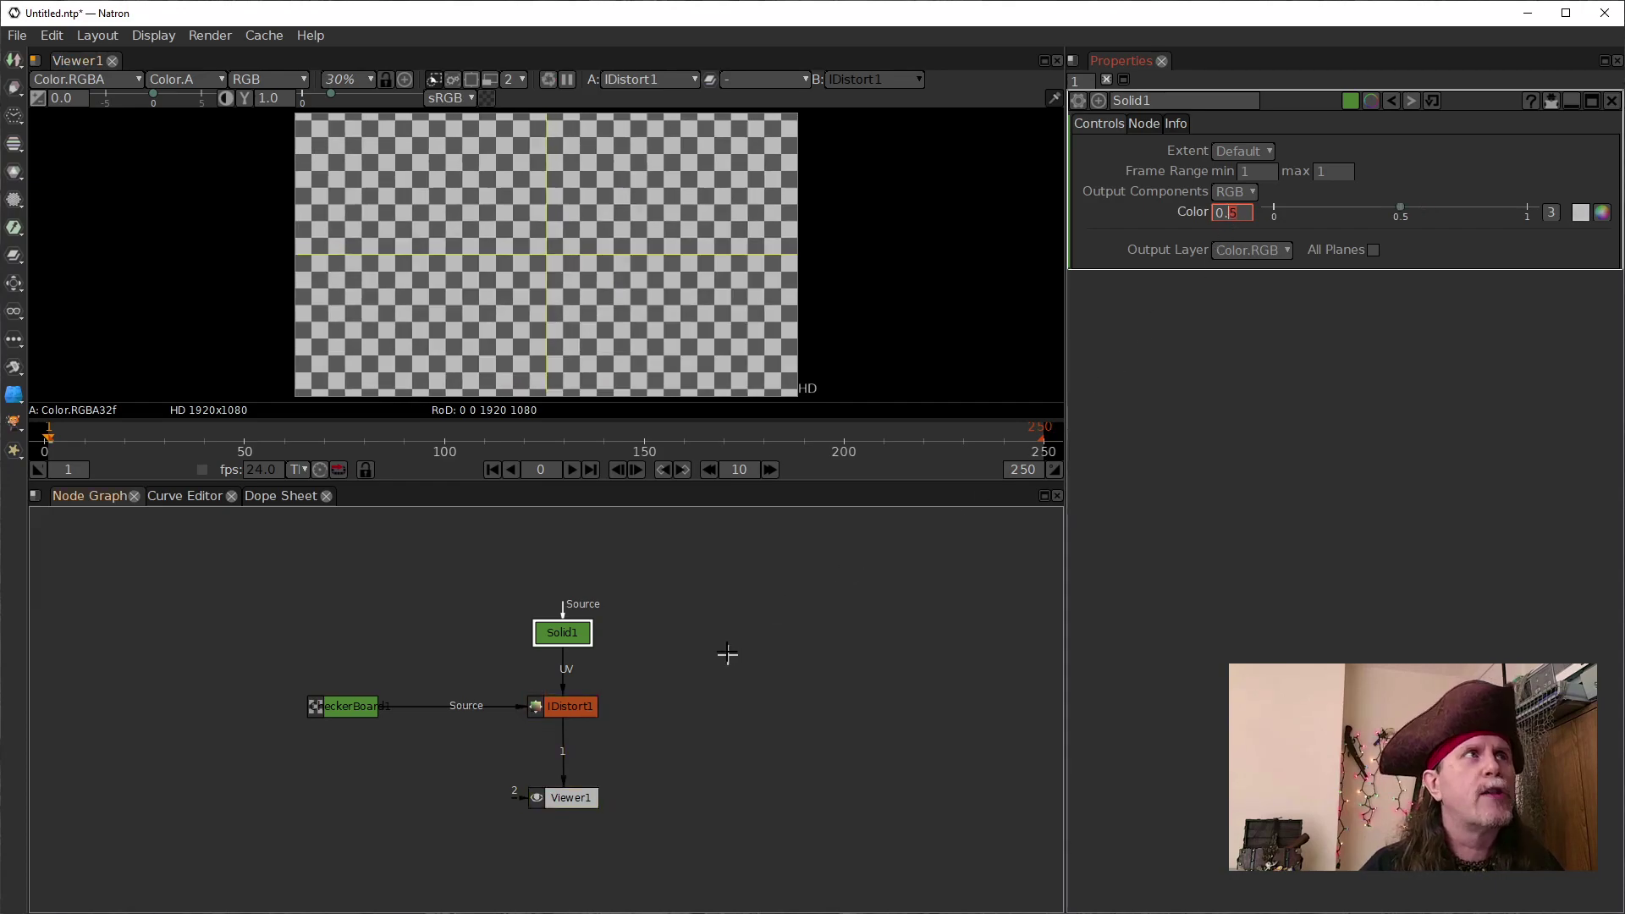
Compare the outputs of the CheckerBoard, Solid and IDistort nodes in the viewer, and review IDistort's settings
{"action": "left_click", "coordinate": [336, 707]}
{"action": "key", "text": "1"}
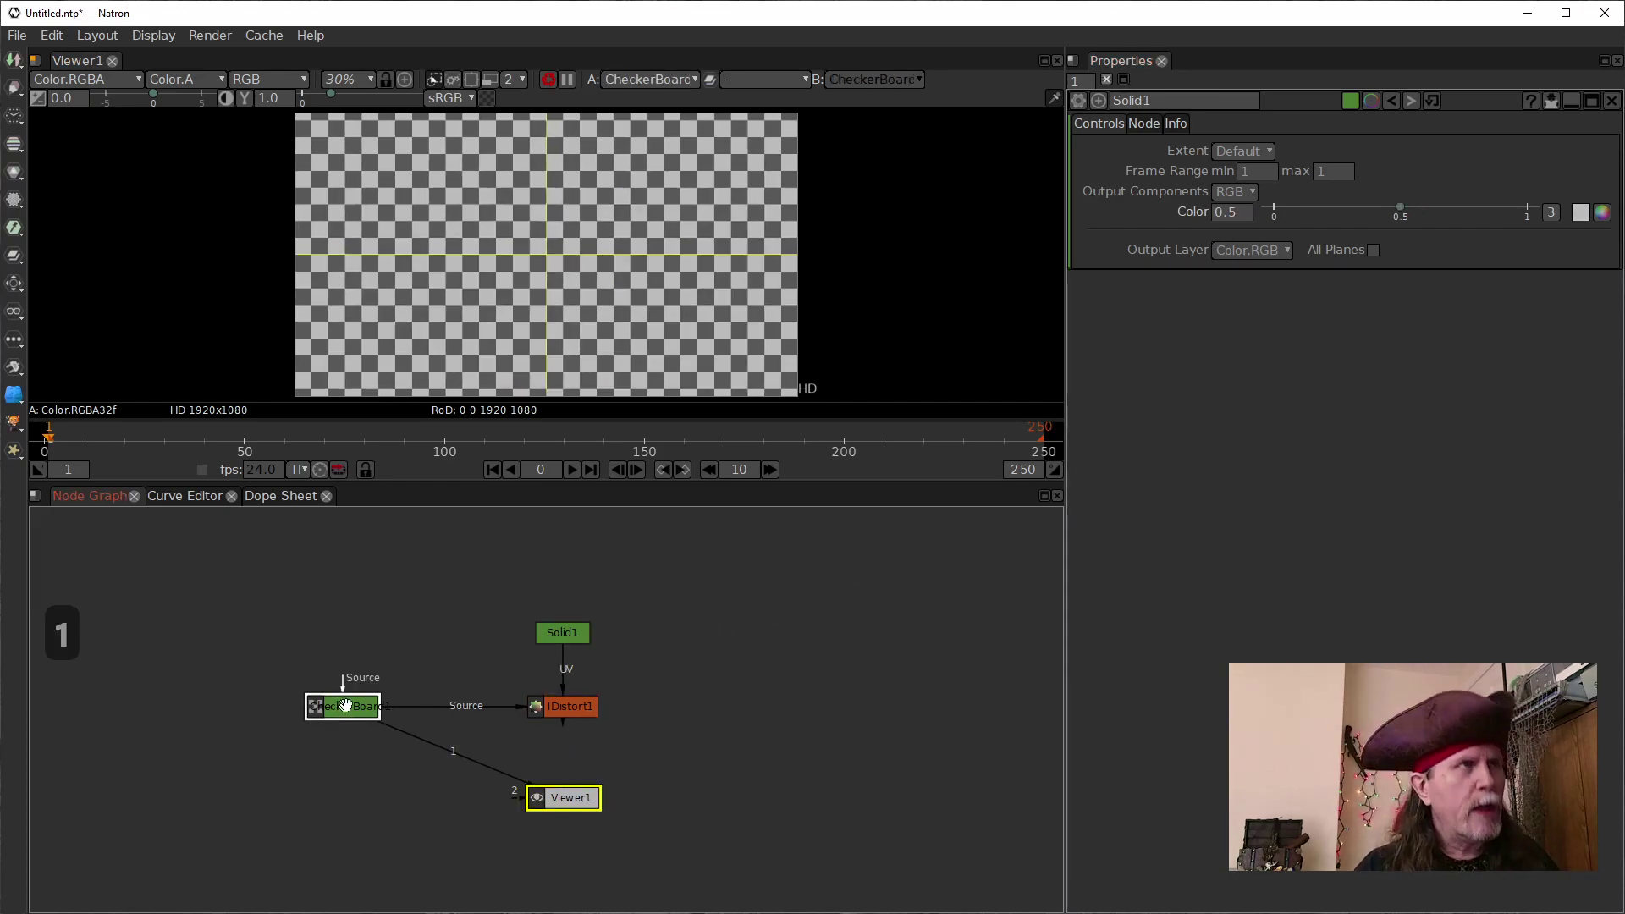
{"action": "left_click", "coordinate": [580, 635]}
{"action": "key", "text": "1"}
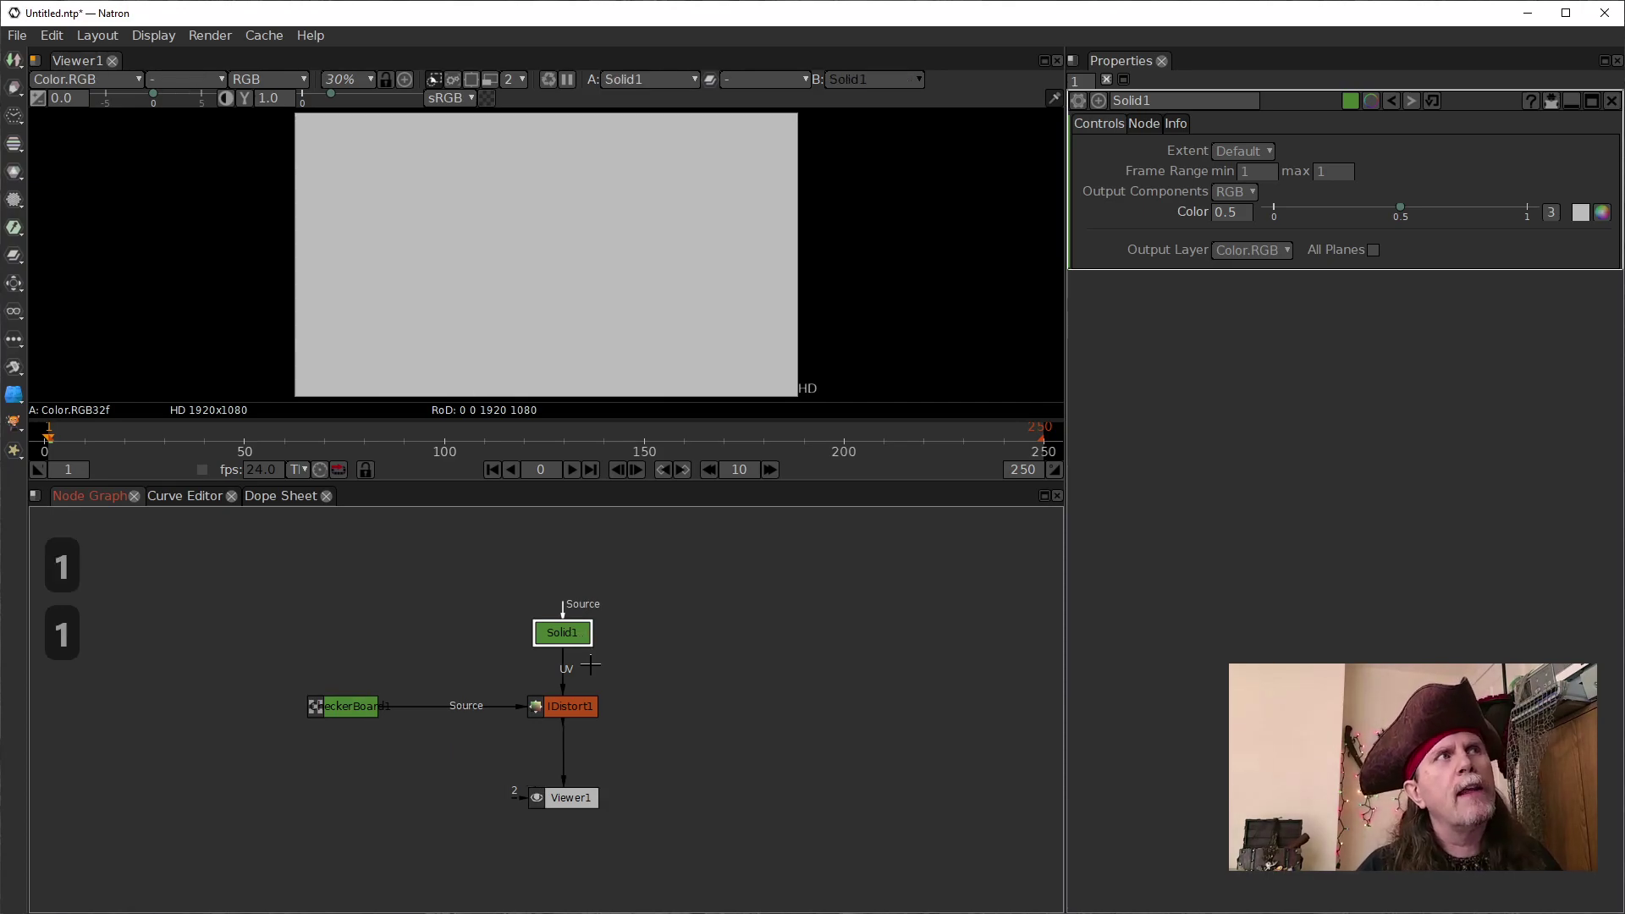
{"action": "left_click", "coordinate": [563, 706]}
{"action": "key", "text": "1"}
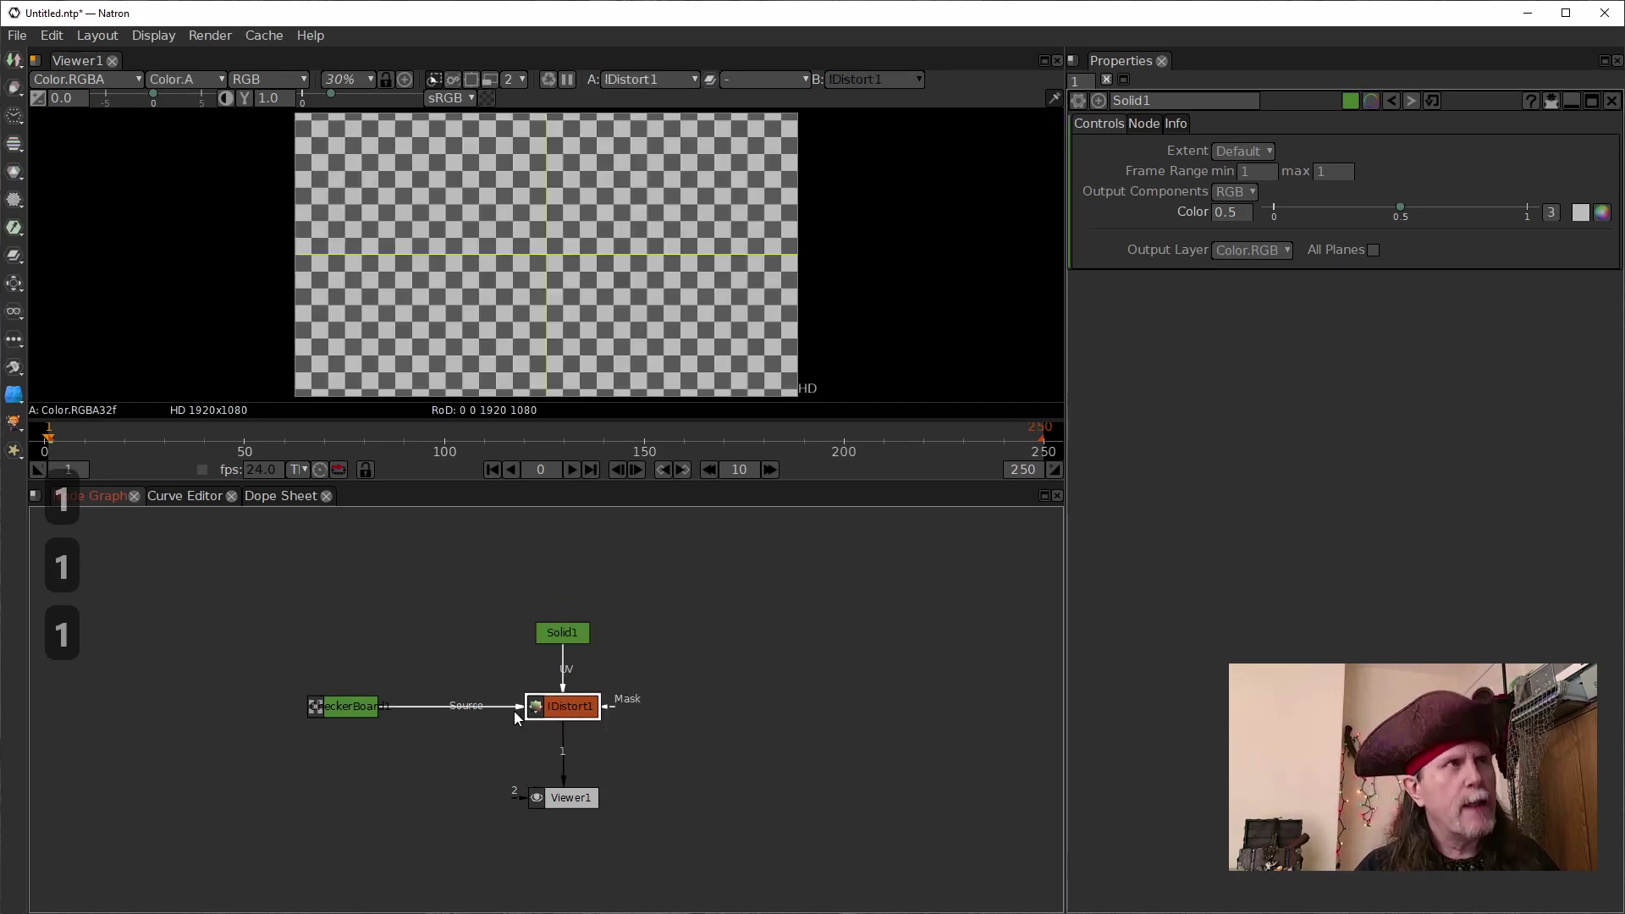
{"action": "left_click", "coordinate": [348, 706]}
{"action": "key", "text": "1"}
{"action": "left_click", "coordinate": [547, 708]}
{"action": "double_click", "coordinate": [554, 704]}
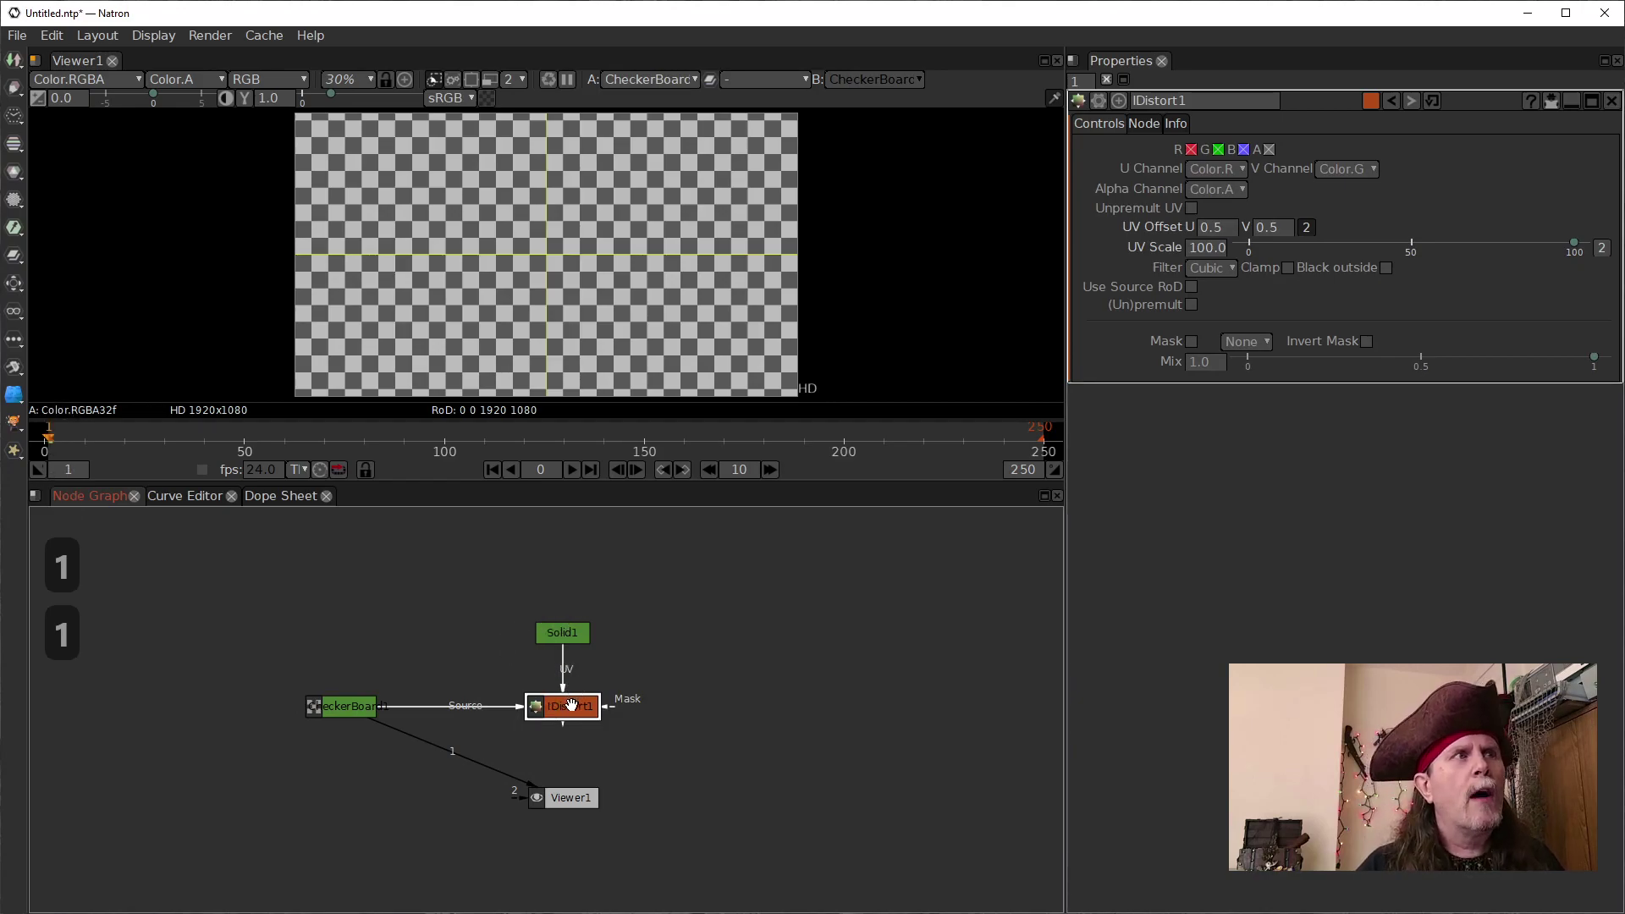
{"action": "left_click", "coordinate": [563, 641]}
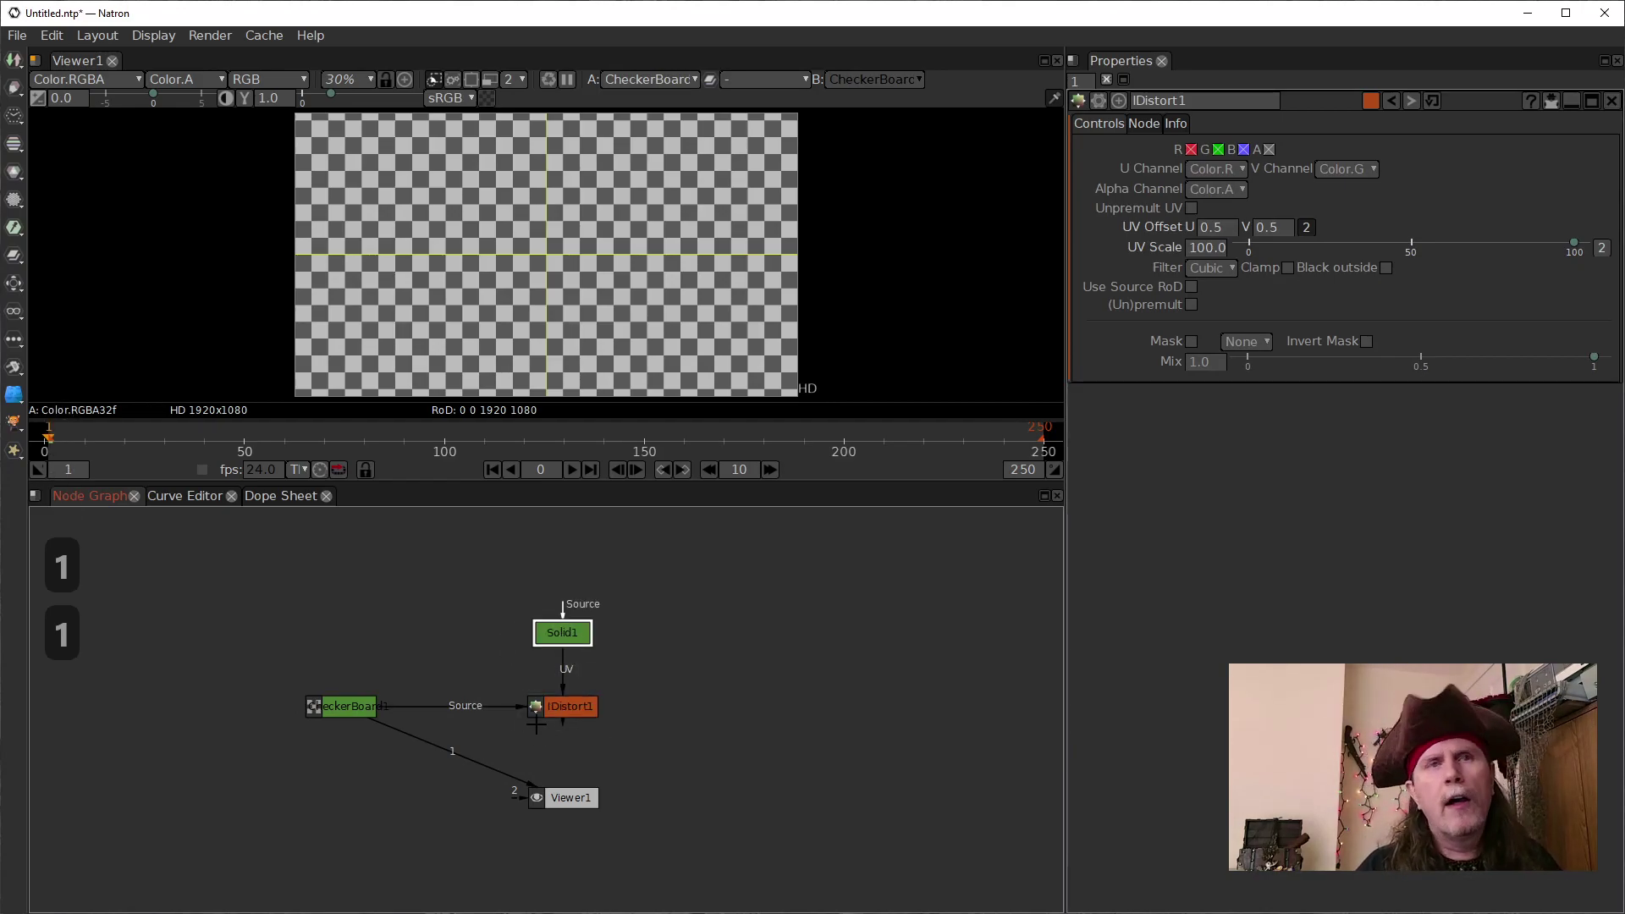
Move IDistort above the CheckerBoard and add an STMap node wired between the CheckerBoard (Source) and the viewer
{"action": "left_click_drag", "start_coordinate": [554, 711], "coordinate": [354, 639]}
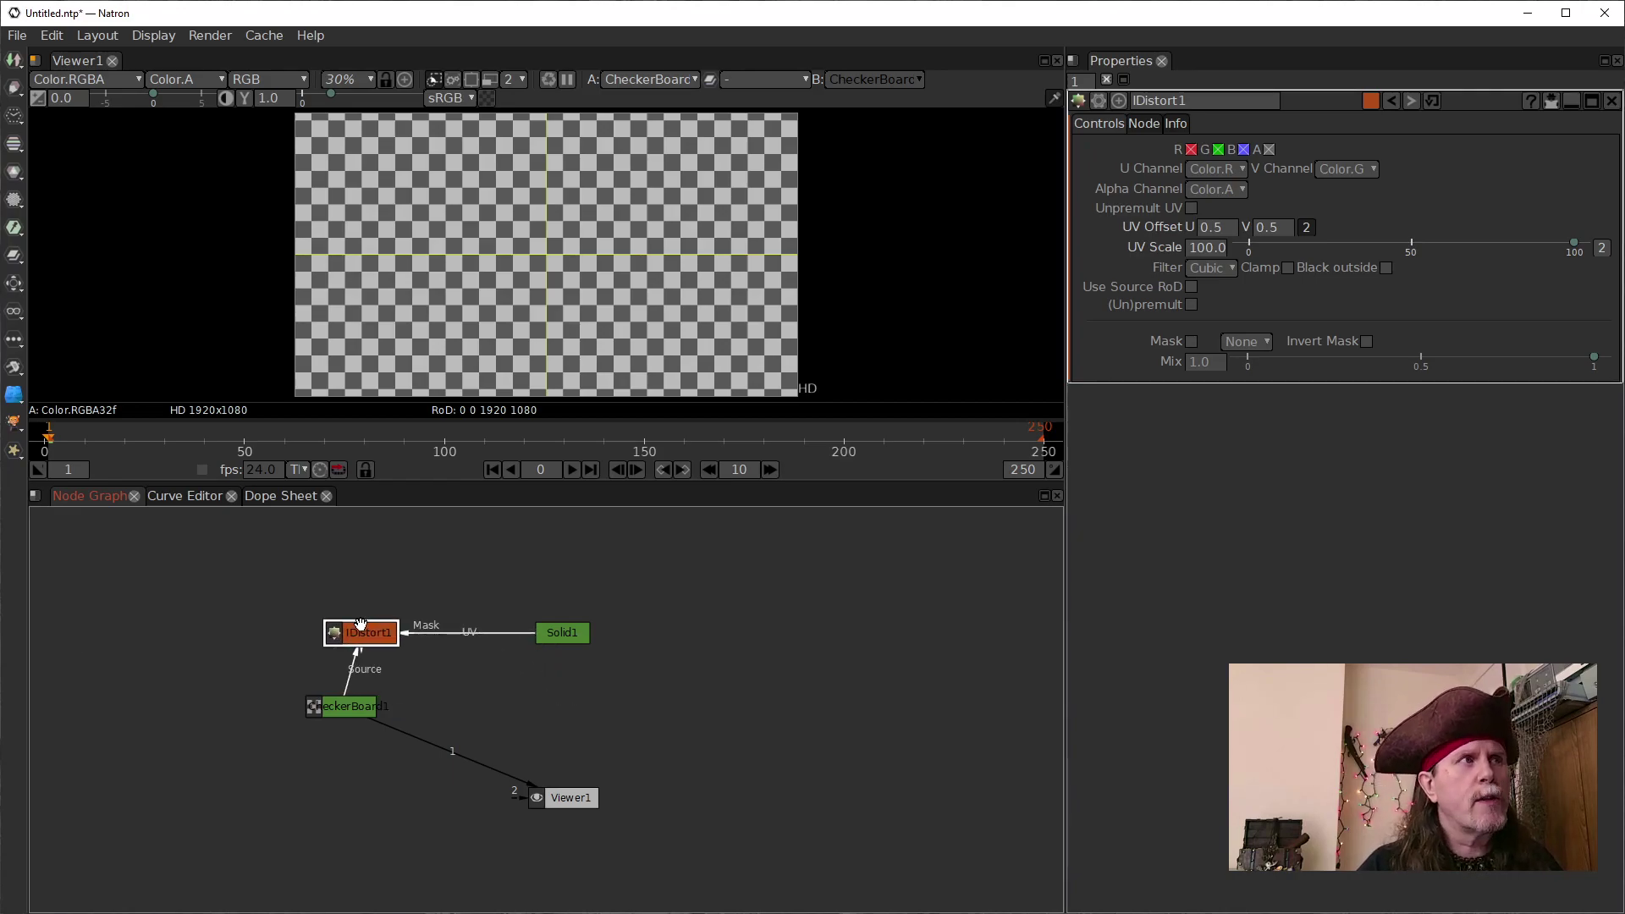
{"action": "left_click", "coordinate": [587, 691]}
{"action": "key", "text": "Tab"}
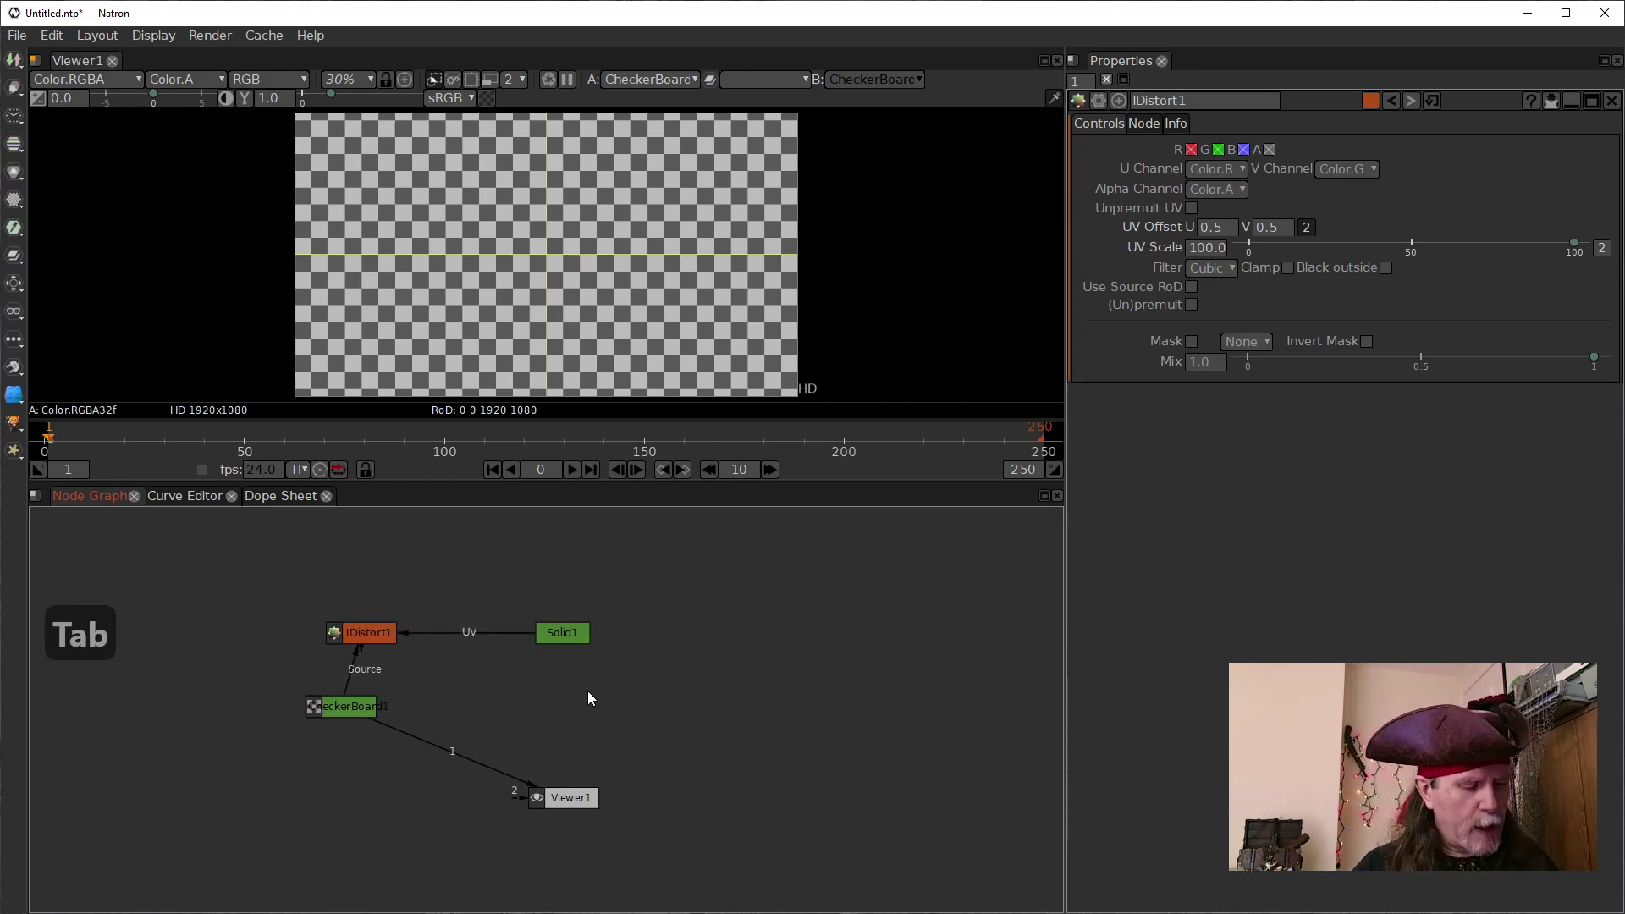
{"action": "type", "text": "stmap"}
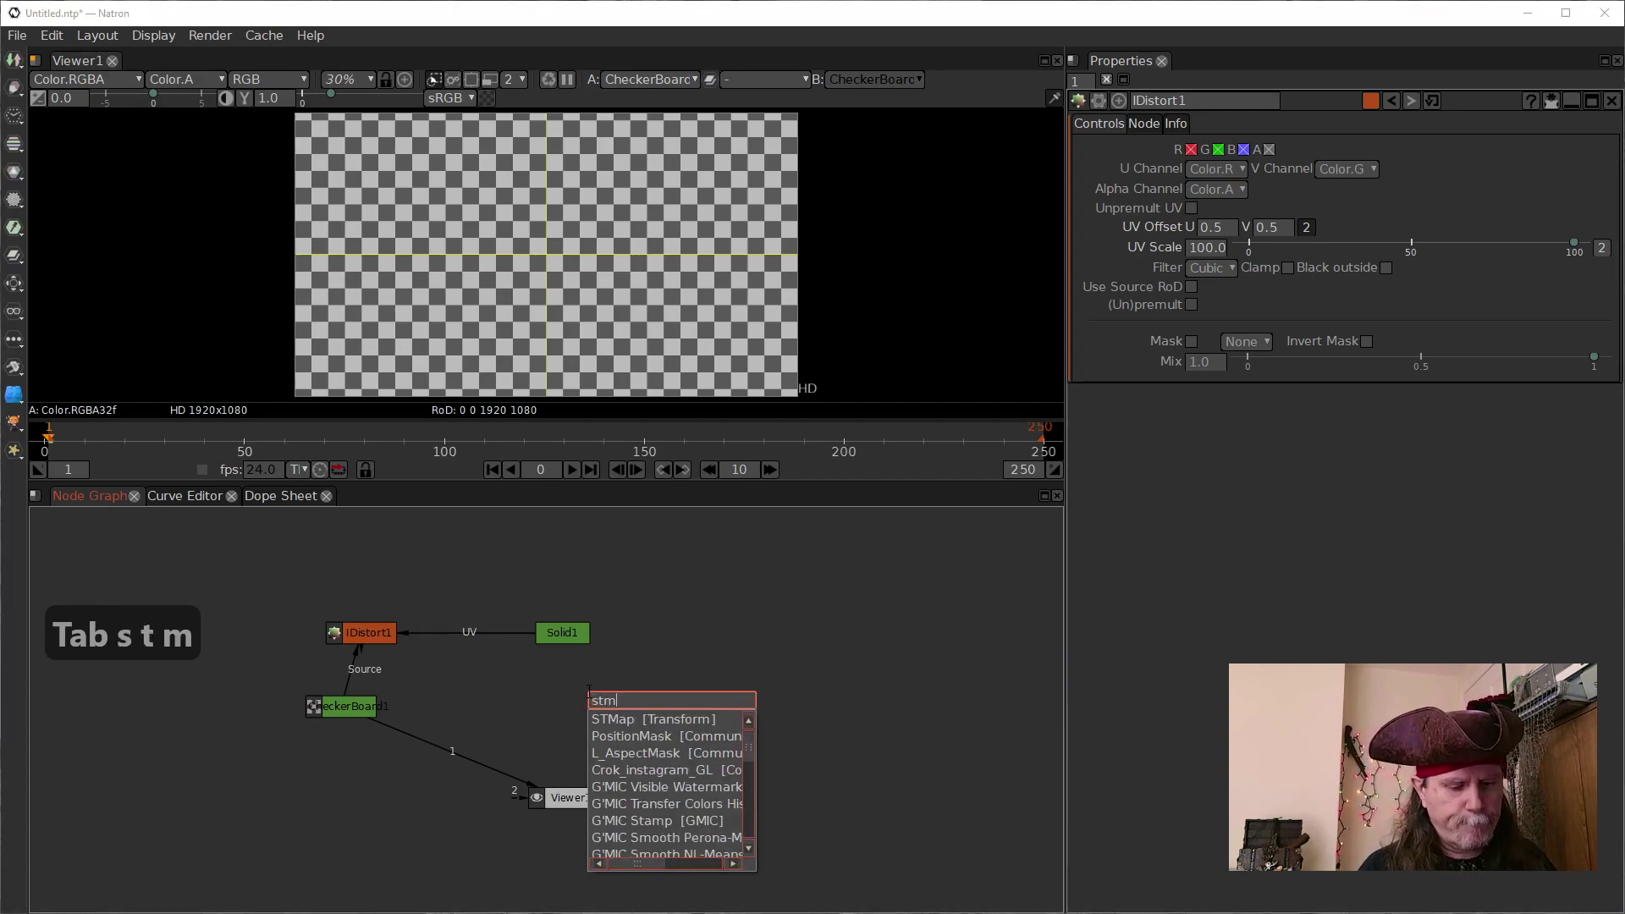
{"action": "key", "text": "BackSpace"}
{"action": "type", "text": "ap"}
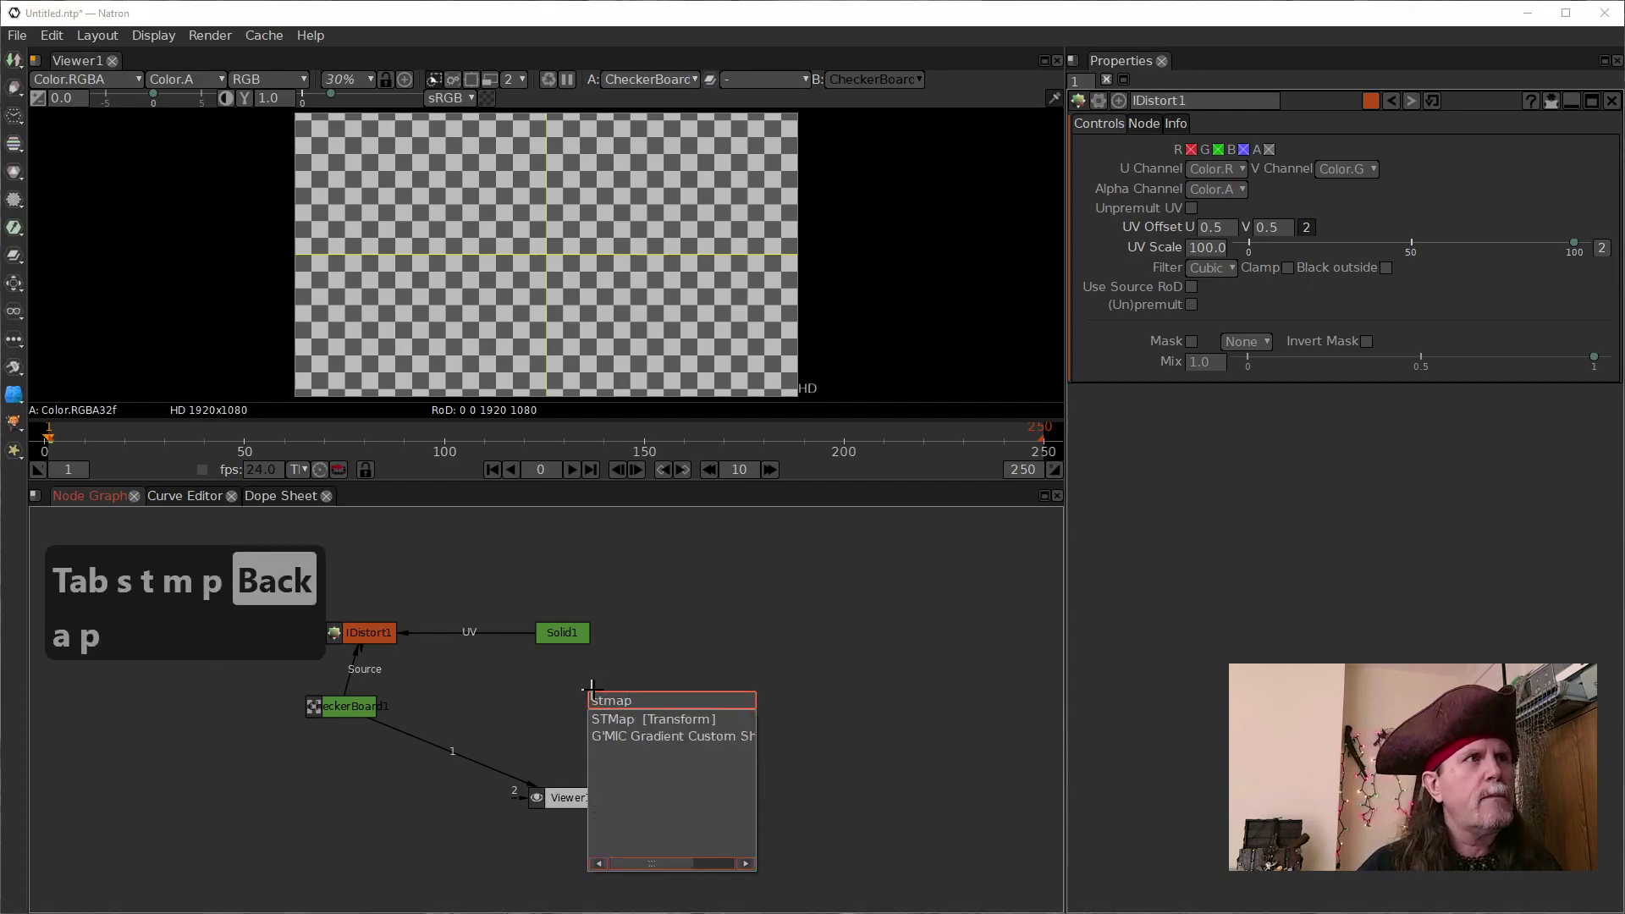
{"action": "left_click", "coordinate": [628, 718]}
{"action": "left_click_drag", "start_coordinate": [694, 740], "coordinate": [590, 729]}
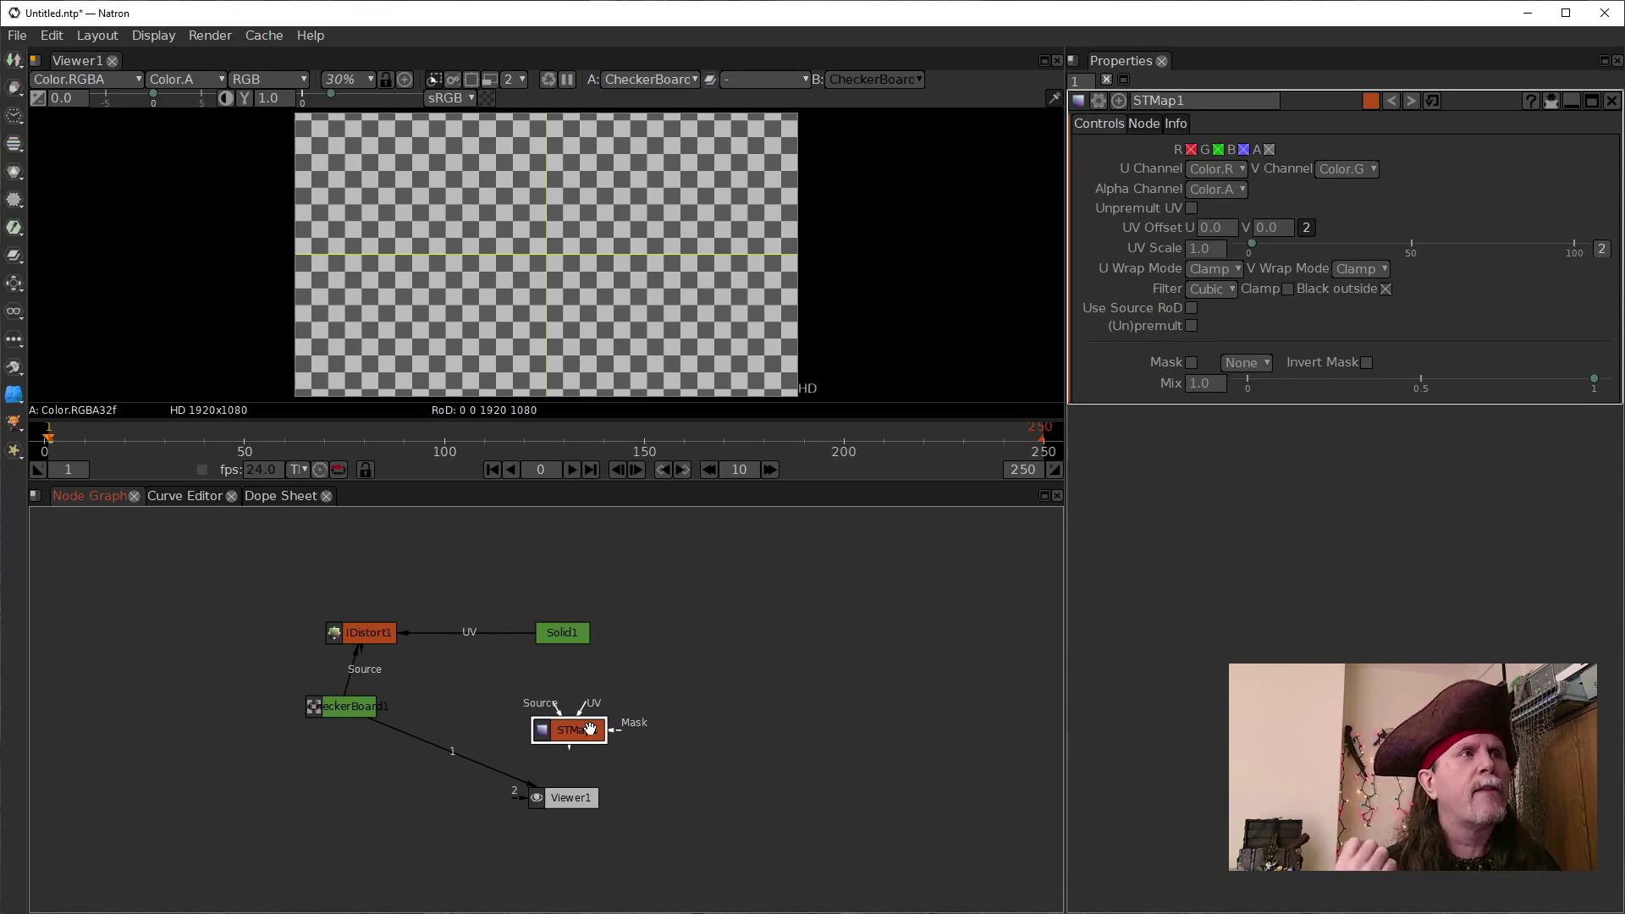
{"action": "left_click_drag", "start_coordinate": [555, 709], "coordinate": [347, 707]}
{"action": "left_click_drag", "start_coordinate": [424, 748], "coordinate": [569, 733]}
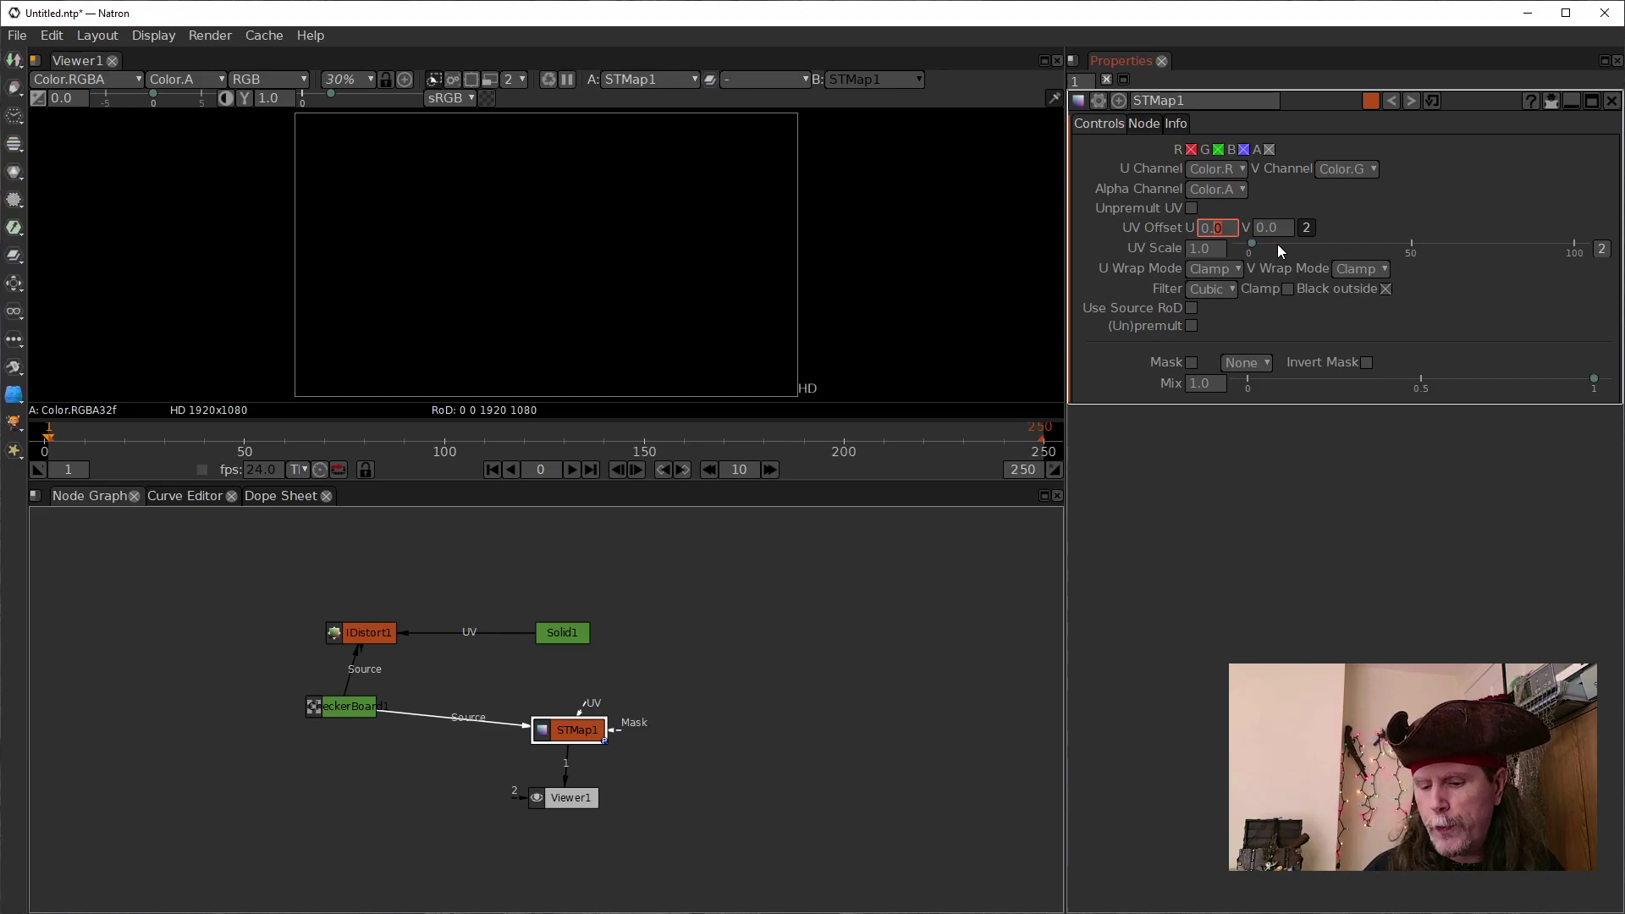
Set STMap's UV Offset to 0.5 for both U and V, and connect its UV input to the Solid node
{"action": "type", "text": "5"}
{"action": "left_click", "coordinate": [1279, 229]}
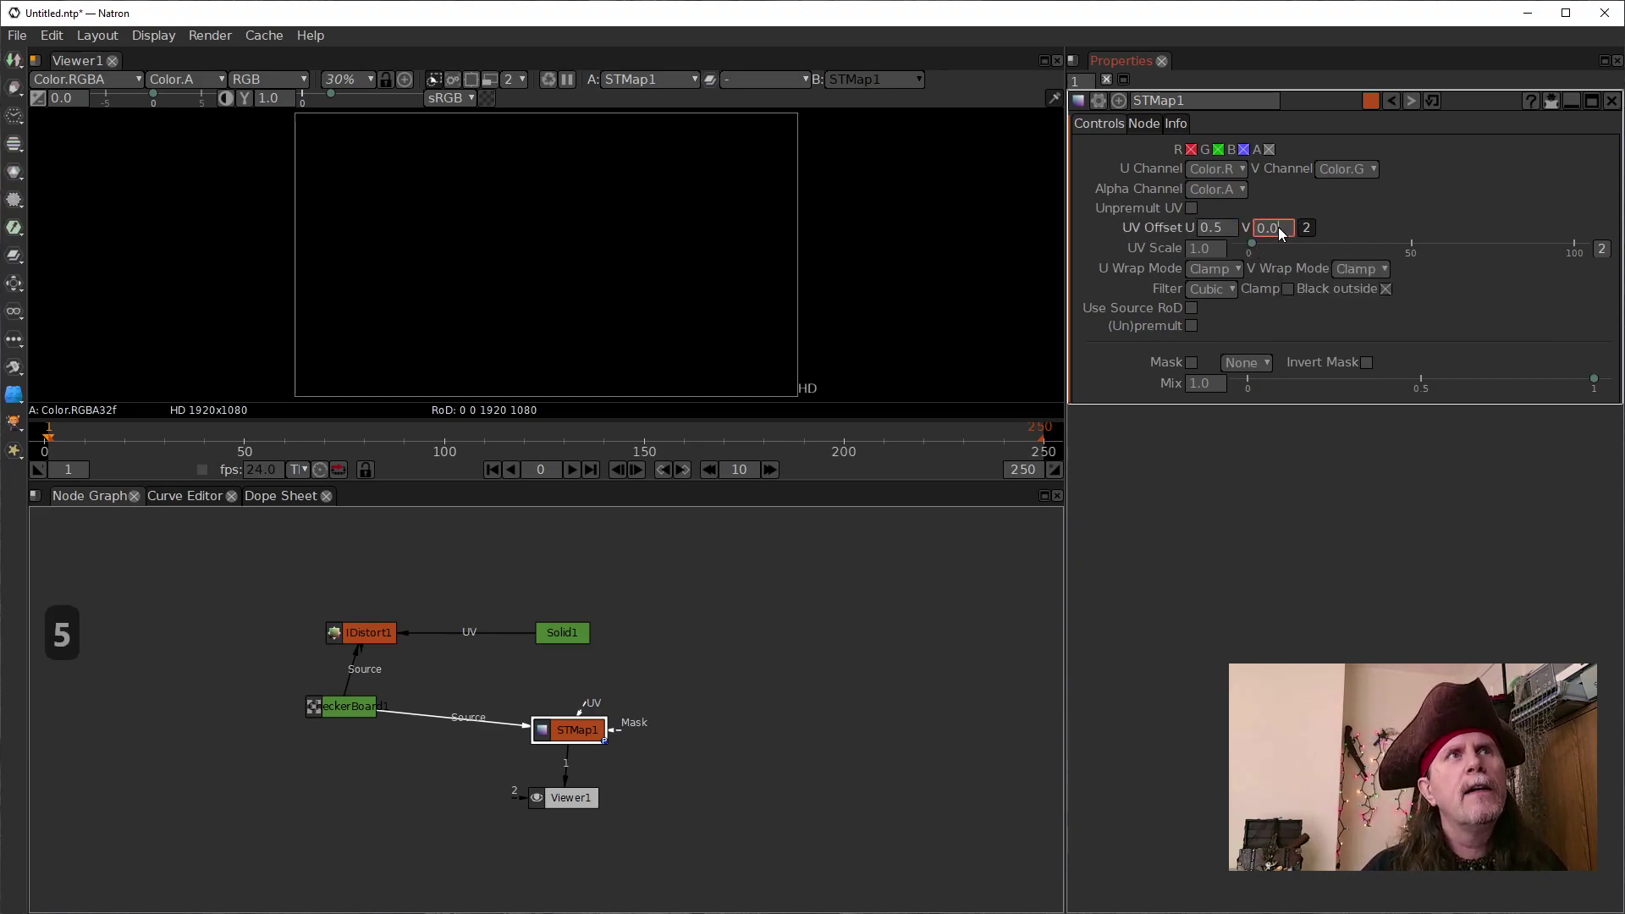
{"action": "type", "text": "5"}
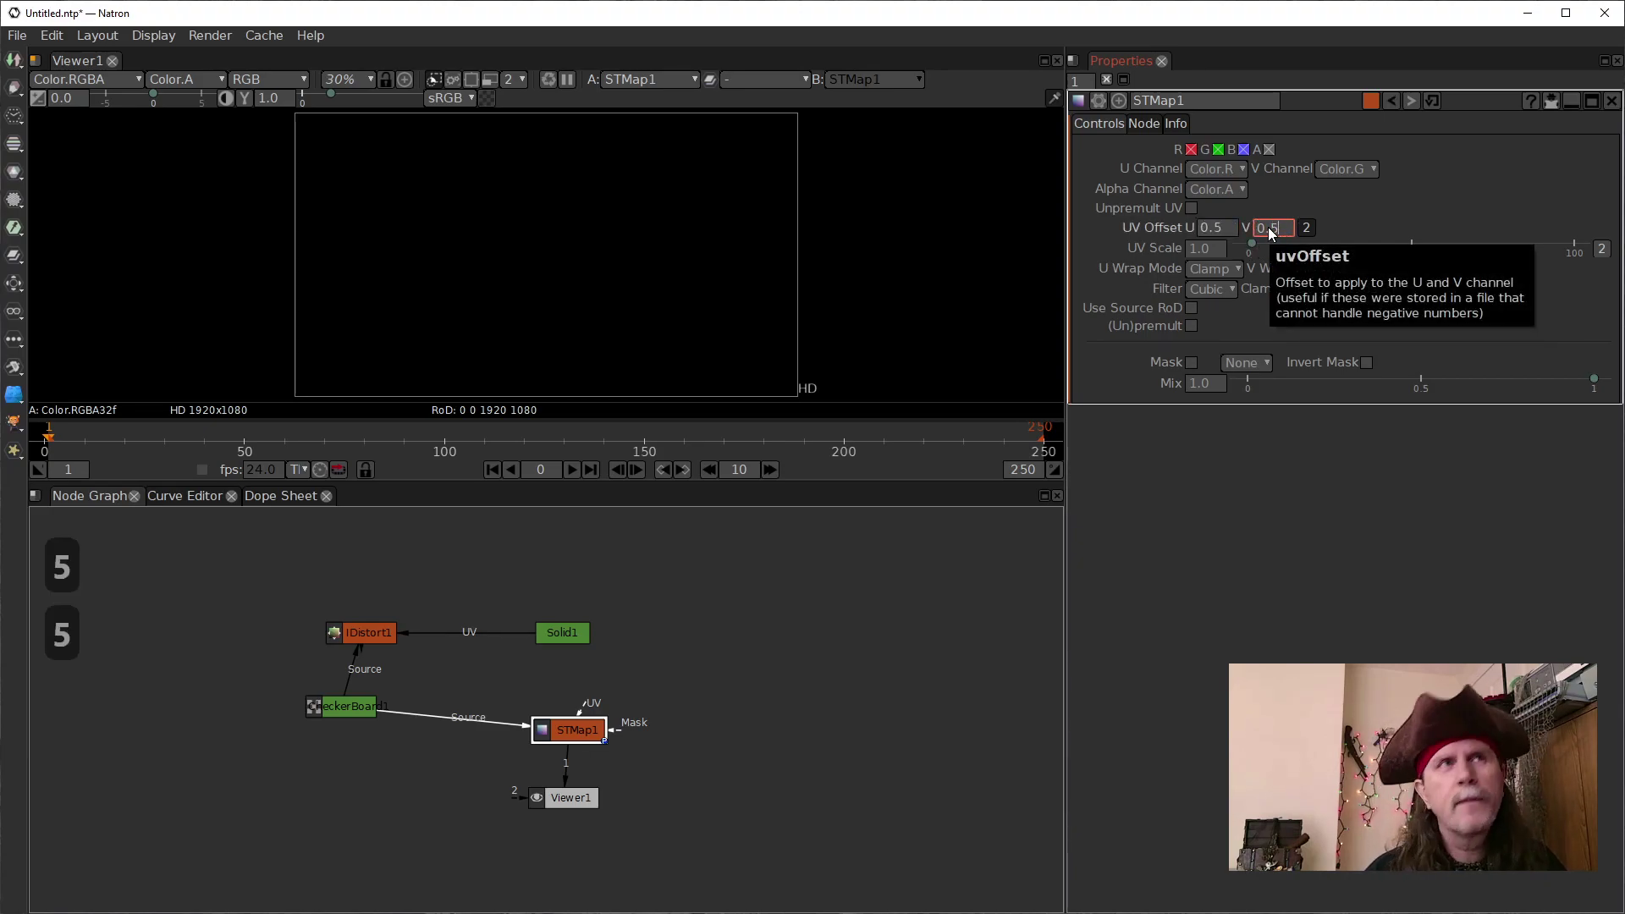
{"action": "left_click", "coordinate": [570, 724]}
{"action": "left_click_drag", "start_coordinate": [569, 723], "coordinate": [561, 634]}
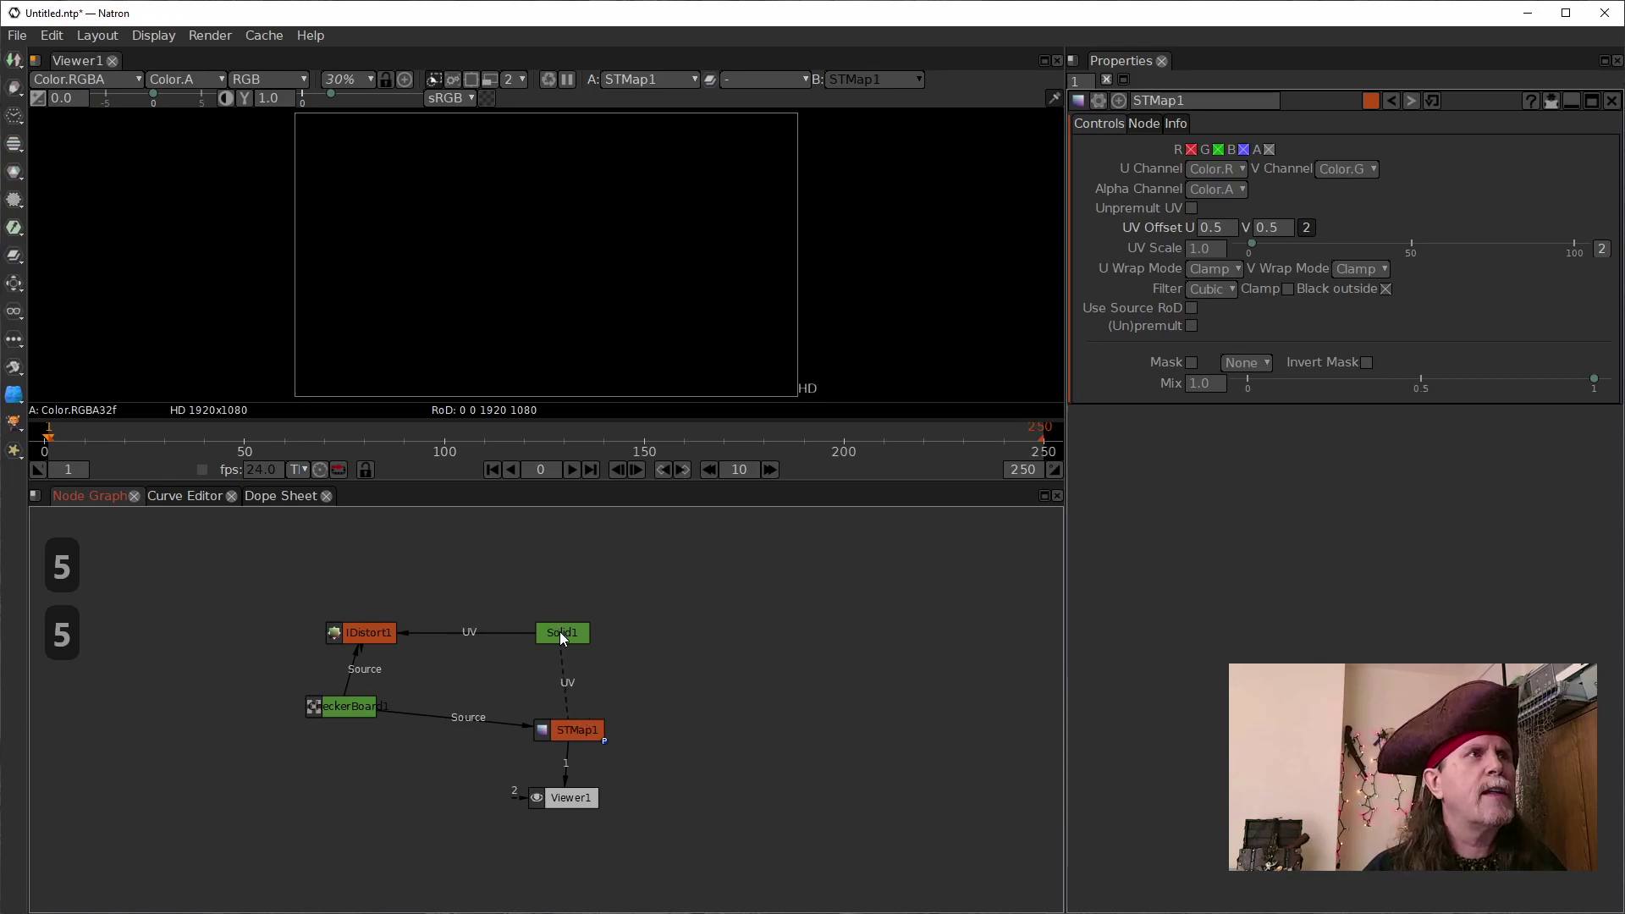
Stack Solid, IDistort and CheckerBoard in one column, align STMap above the viewer, and disconnect Solid from STMap's UV input
{"action": "left_click_drag", "start_coordinate": [579, 732], "coordinate": [573, 707]}
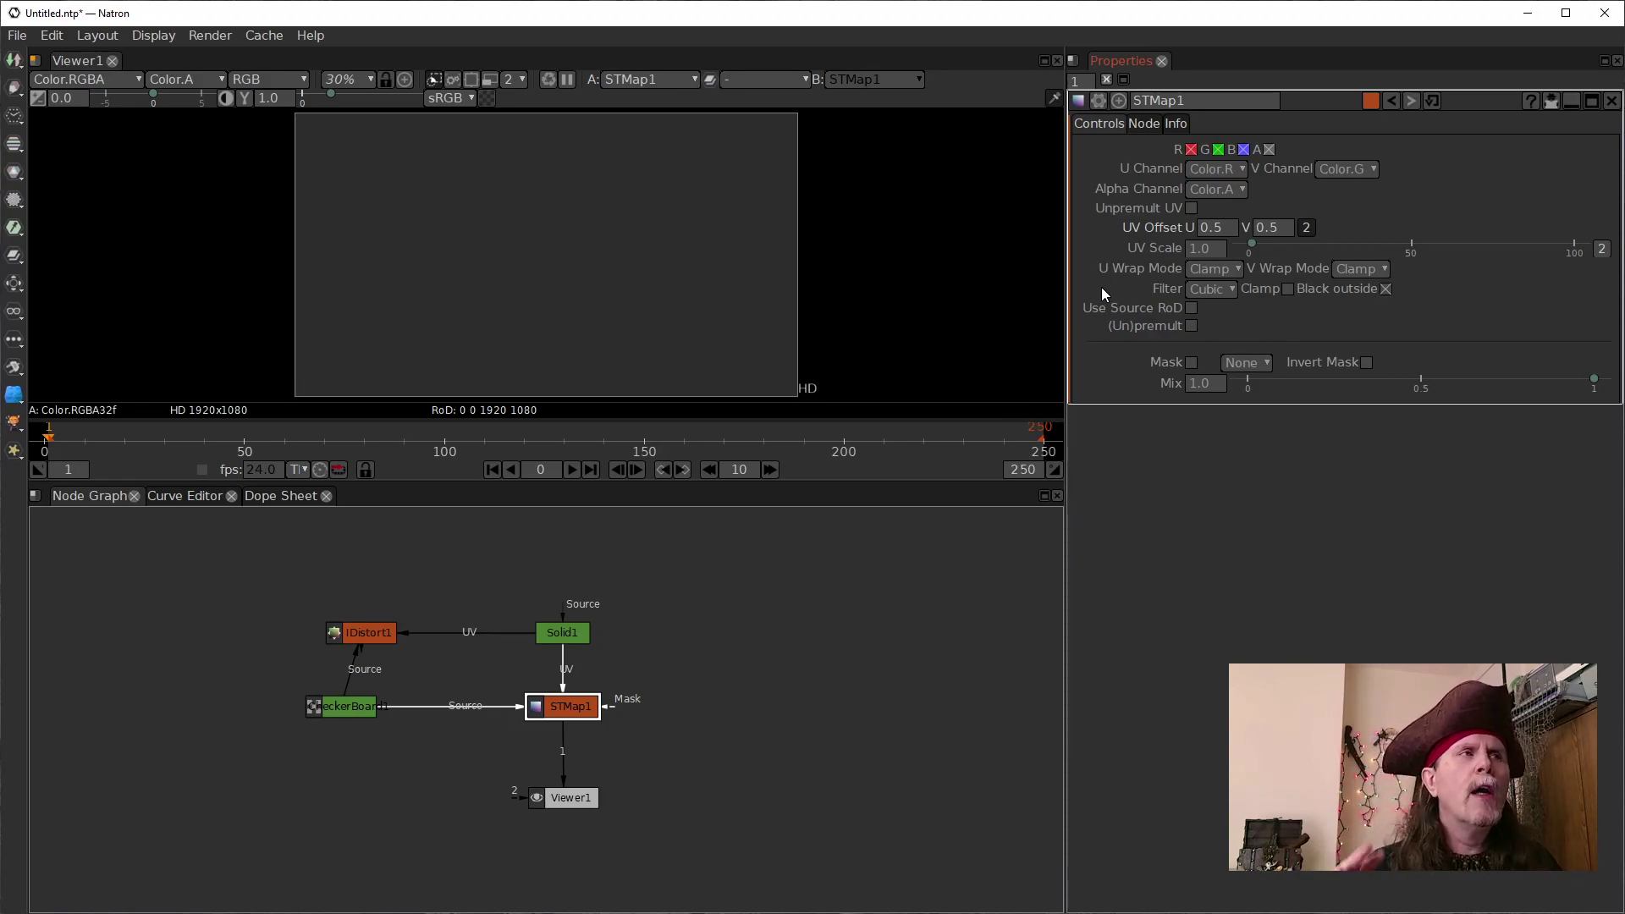
{"action": "left_click_drag", "start_coordinate": [365, 633], "coordinate": [348, 633]}
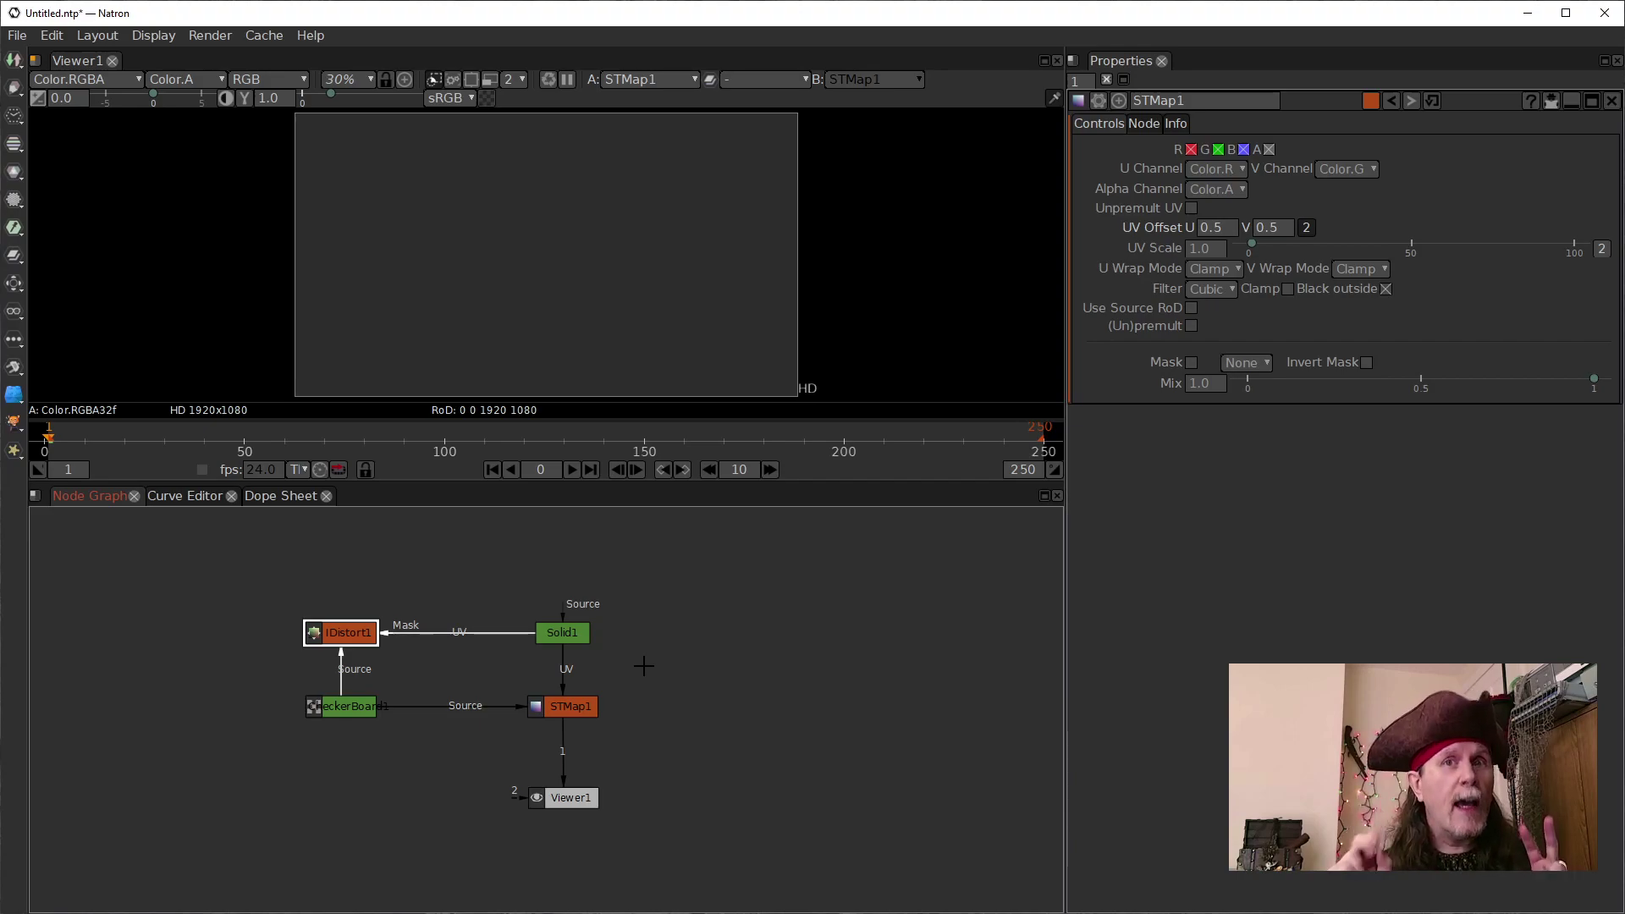
{"action": "left_click_drag", "start_coordinate": [550, 633], "coordinate": [329, 555]}
{"action": "left_click_drag", "start_coordinate": [450, 628], "coordinate": [520, 625]}
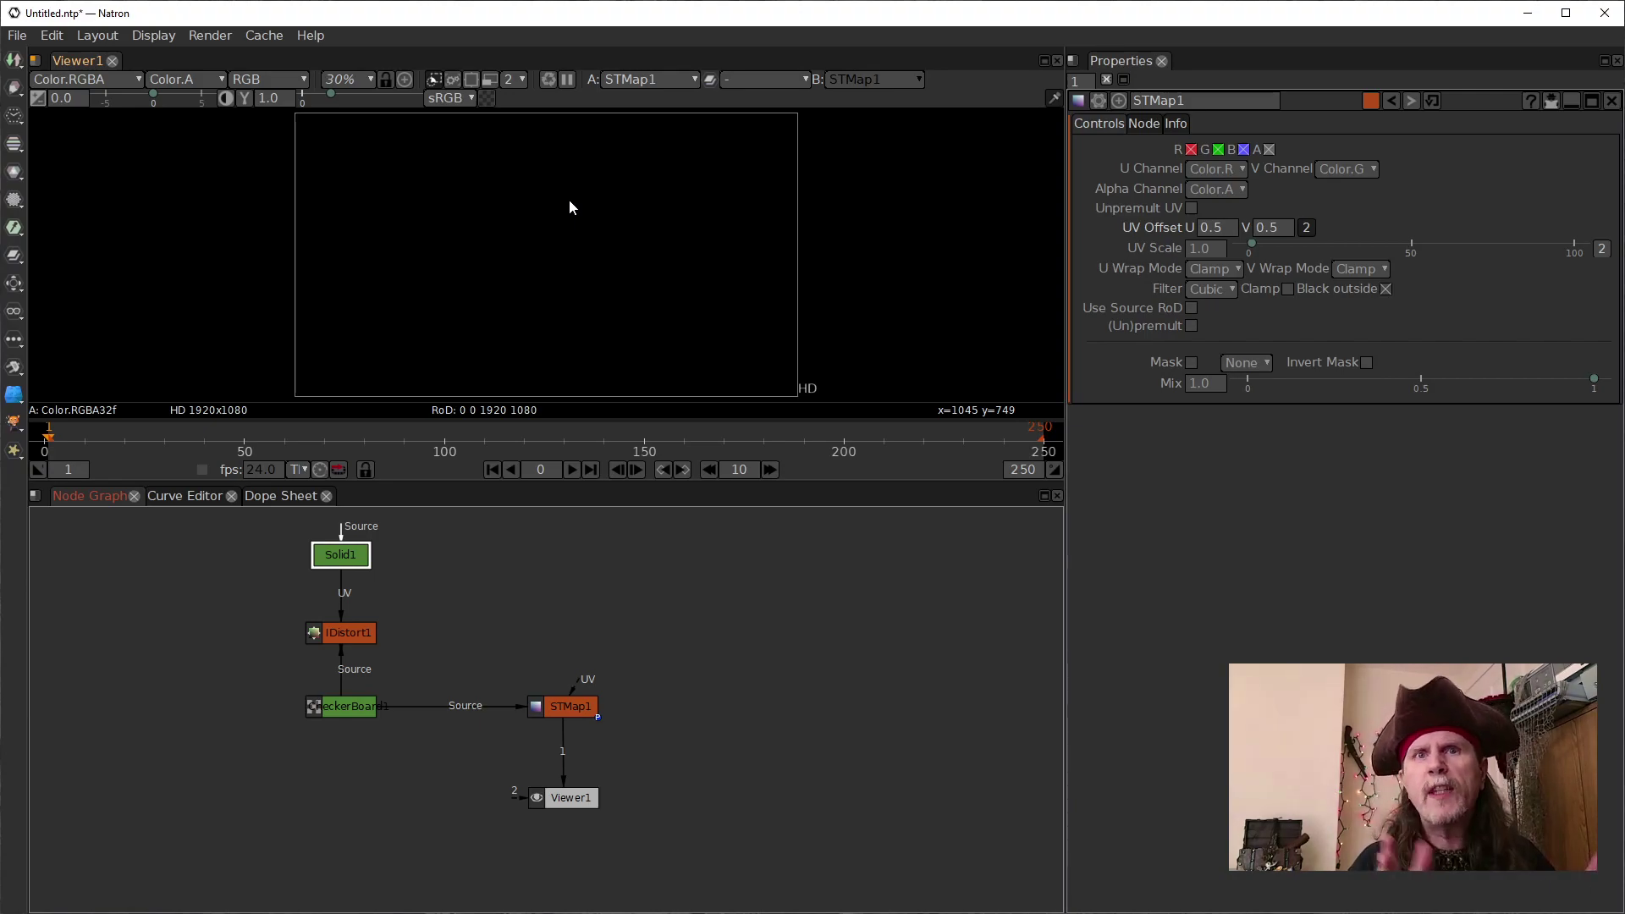
Add a SeExpr [Merge] node above STMap and connect STMap's UV input to it
{"action": "left_click", "coordinate": [565, 598]}
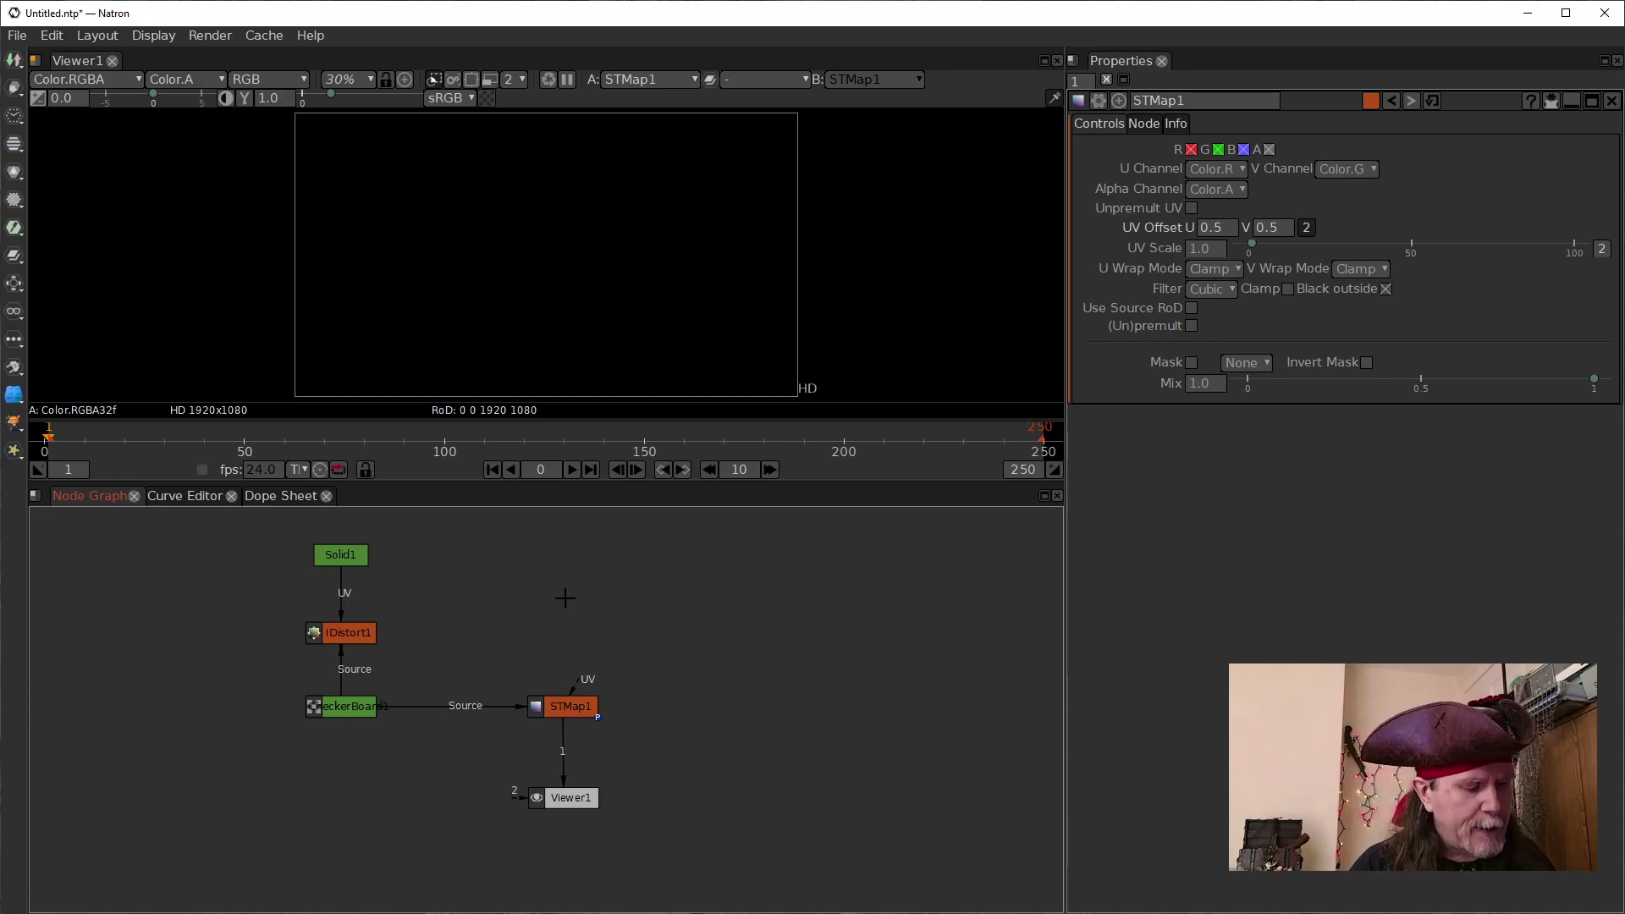
{"action": "key", "text": "Tab"}
{"action": "type", "text": "see"}
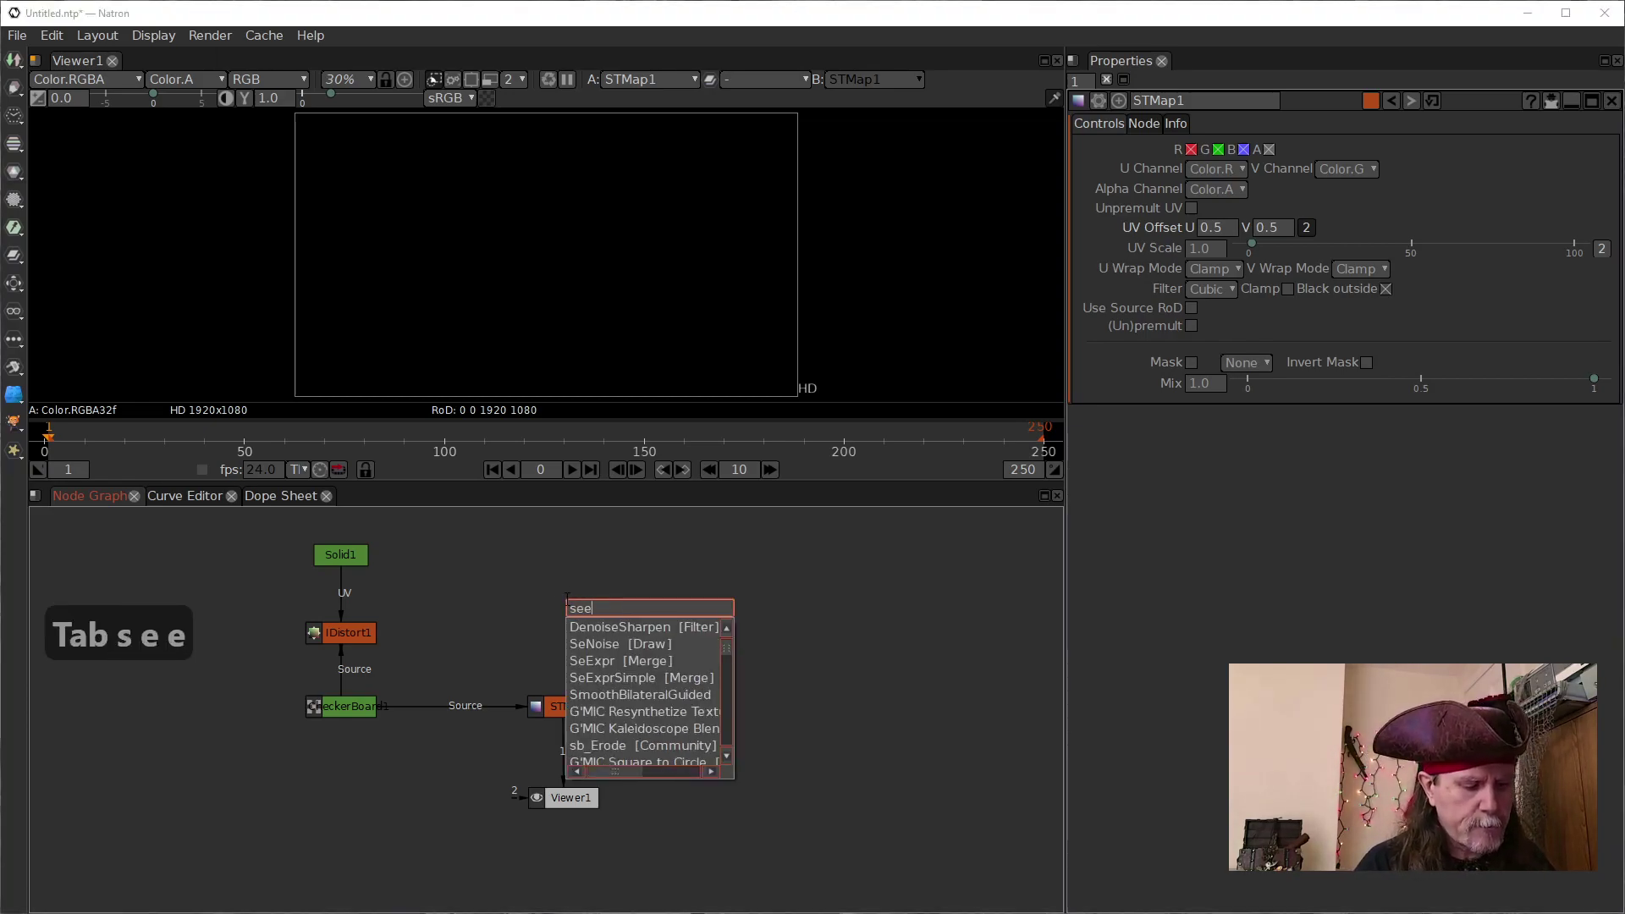
{"action": "key", "text": "Down"}
{"action": "key", "text": "Down"}
{"action": "key", "text": "Down"}
{"action": "key", "text": "Down"}
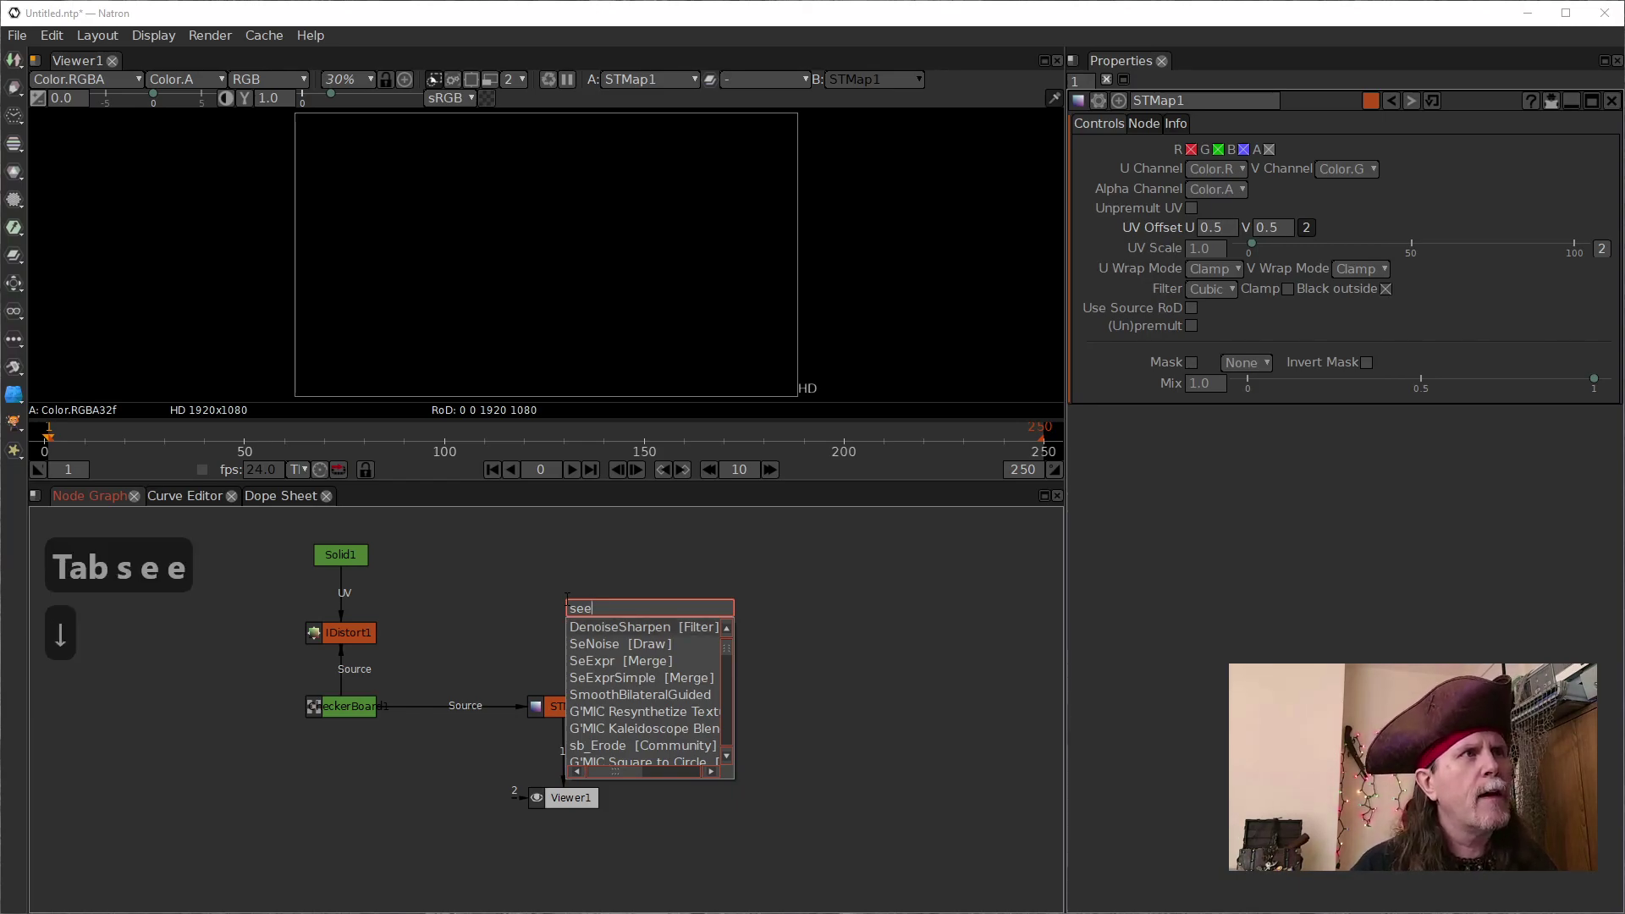
{"action": "key", "text": "Up"}
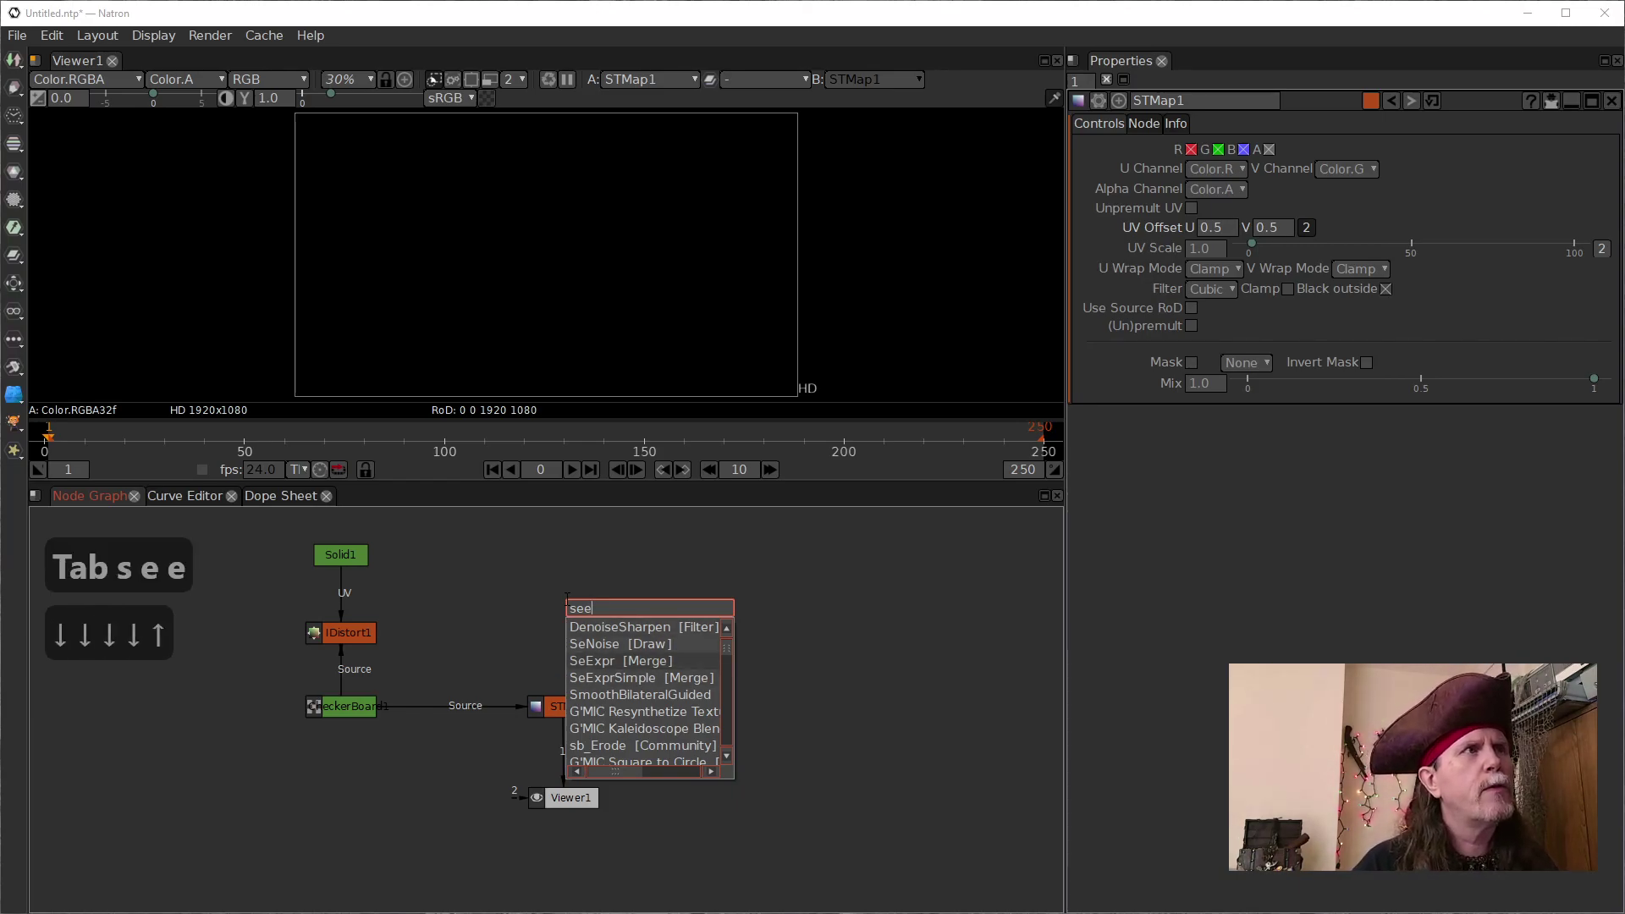
{"action": "key", "text": "Return"}
{"action": "left_click_drag", "start_coordinate": [577, 683], "coordinate": [550, 587]}
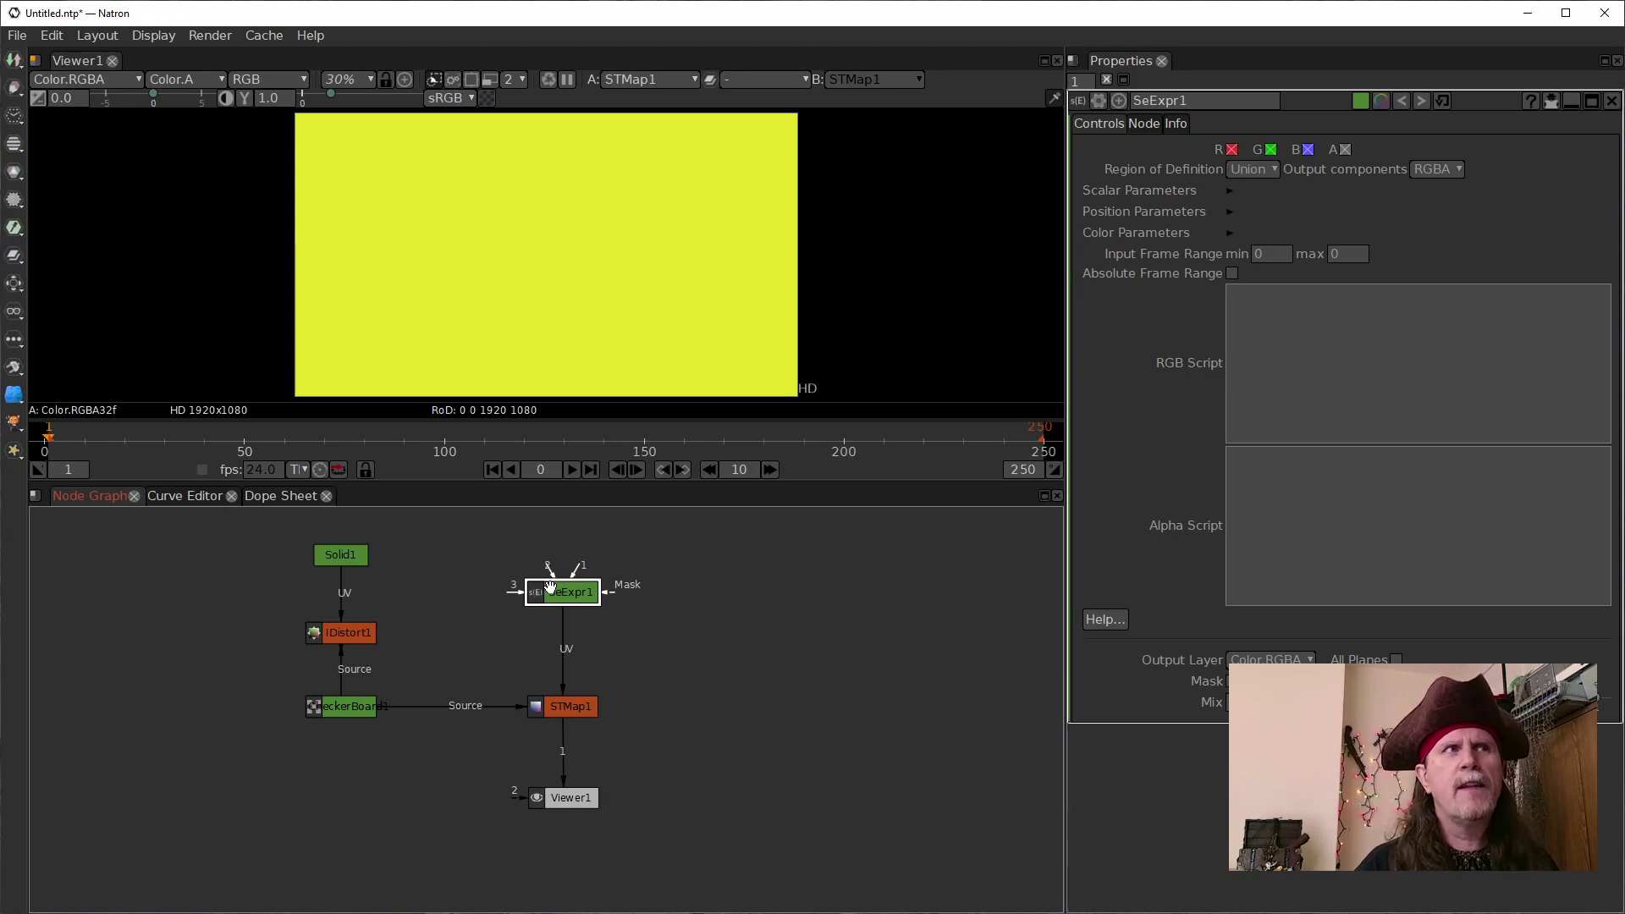
{"action": "mouse_move", "coordinate": [567, 799]}
{"action": "left_mouse_down"}
{"action": "mouse_move", "coordinate": [601, 794]}
{"action": "mouse_move", "coordinate": [565, 795]}
{"action": "left_mouse_up"}
{"action": "left_click", "coordinate": [572, 595]}
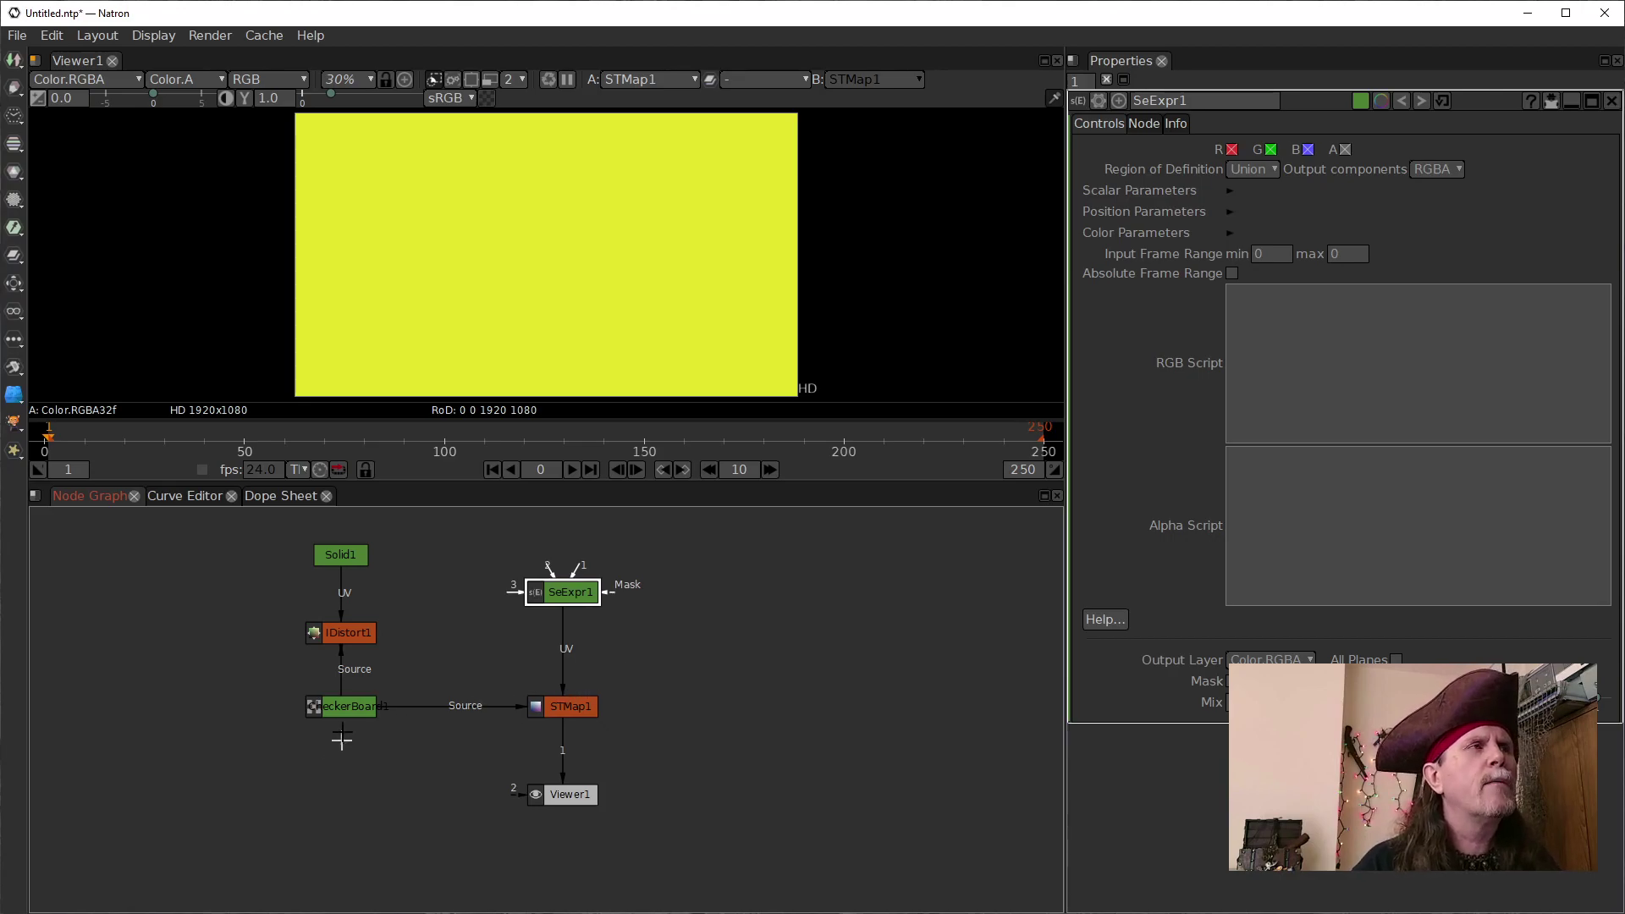
Review the CheckerBoard's centerline settings and STMap's UV Offset and UV Scale
{"action": "left_click", "coordinate": [342, 704]}
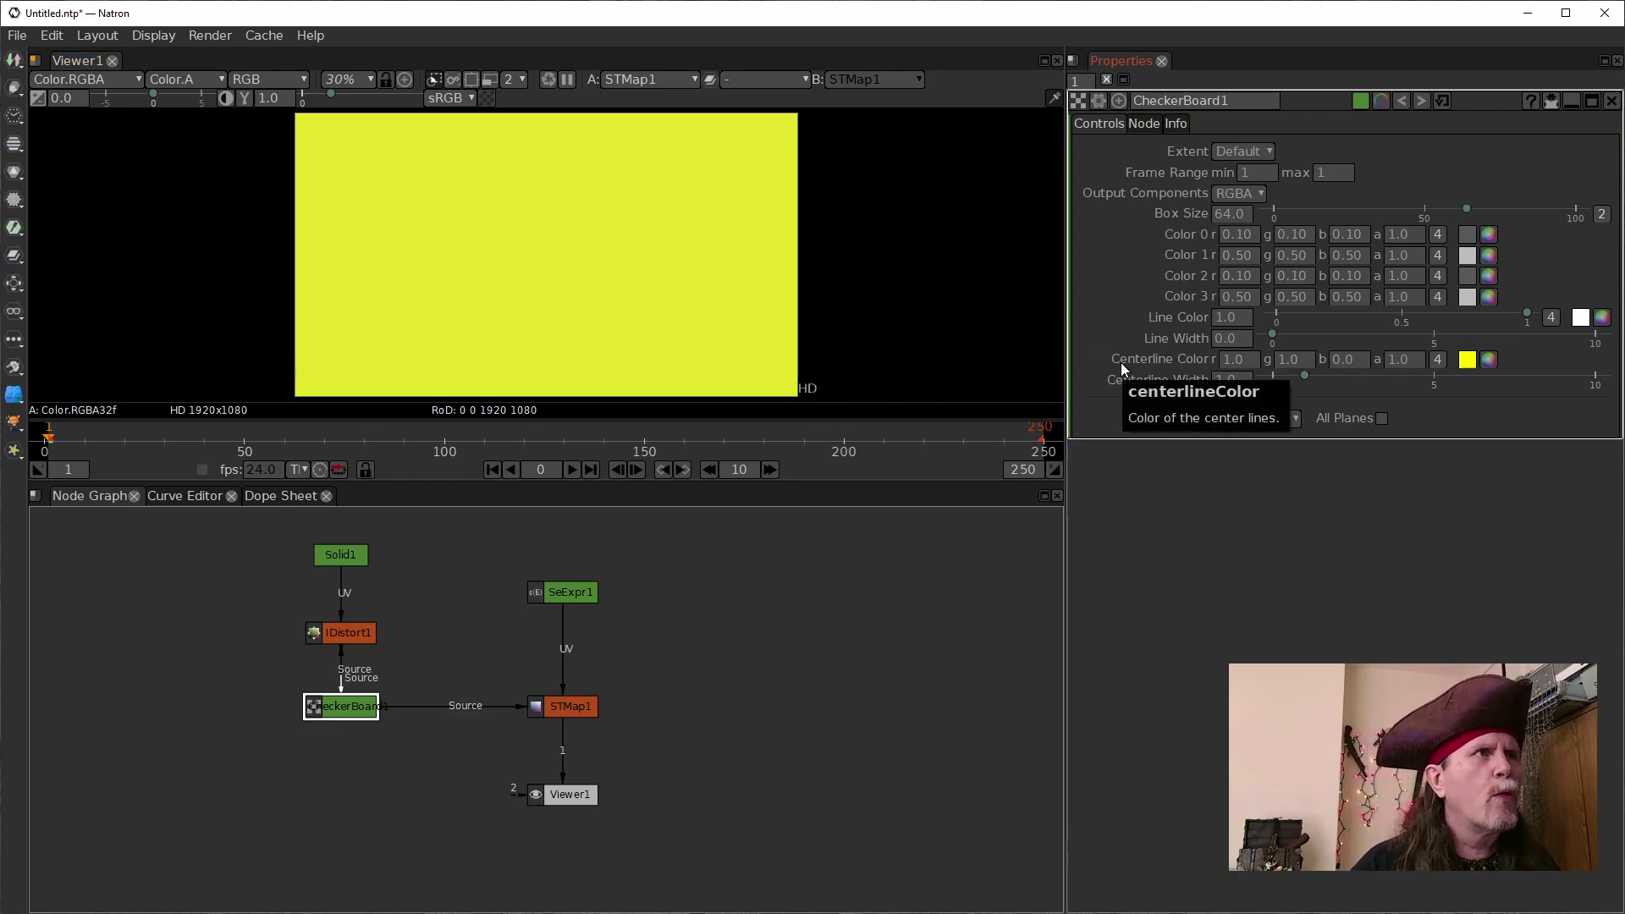
{"action": "left_click", "coordinate": [558, 707]}
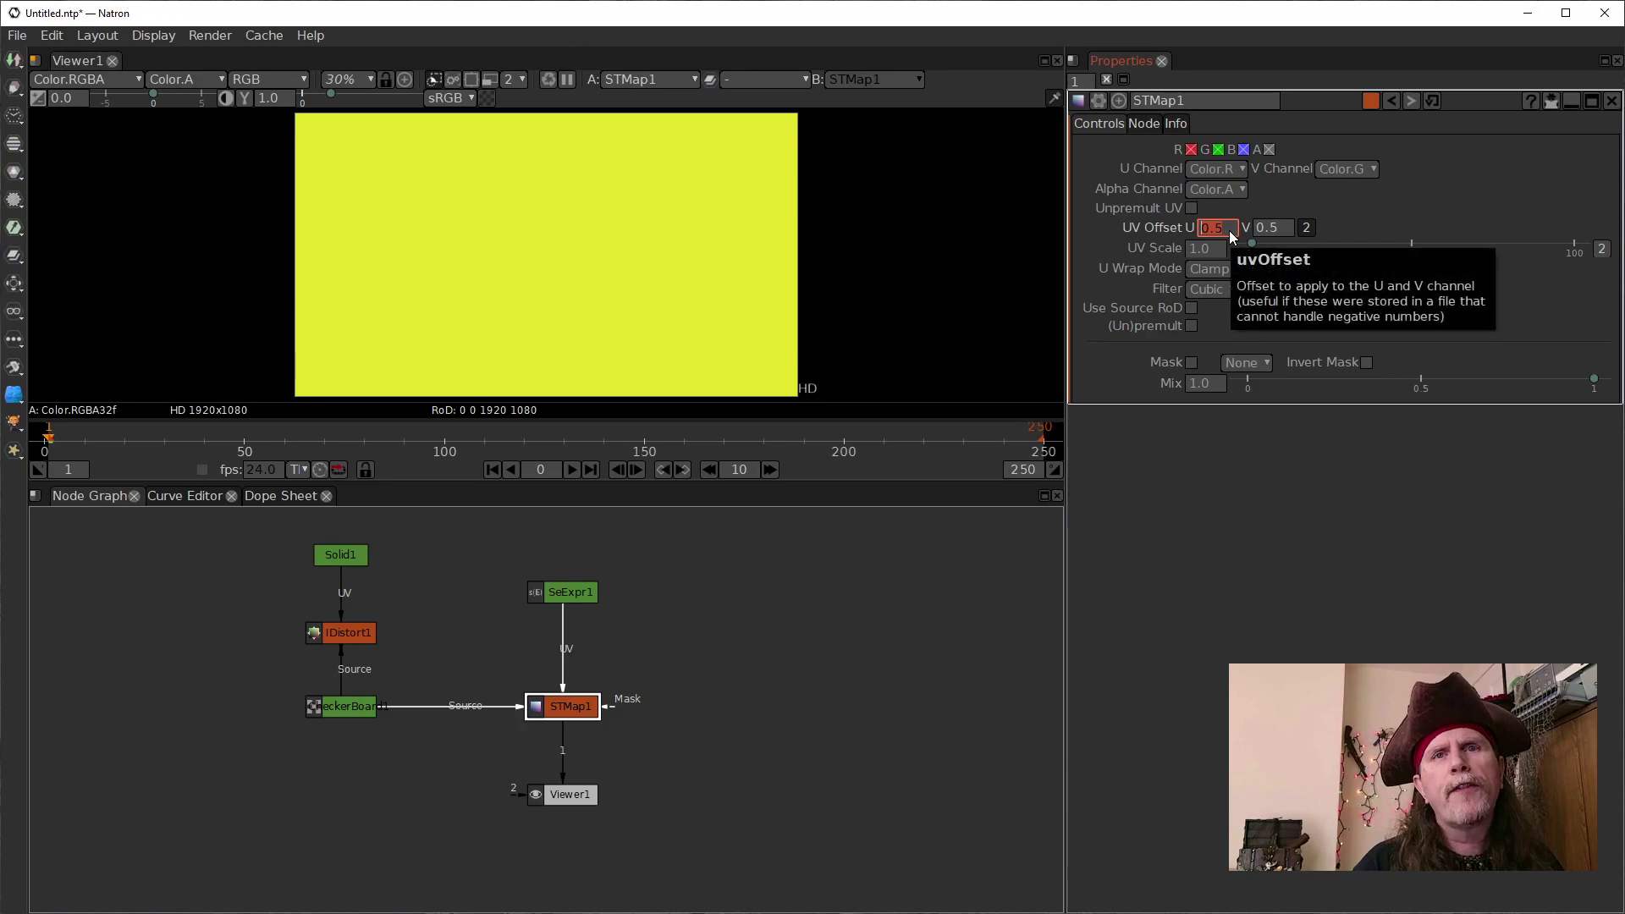
{"action": "left_click", "coordinate": [1188, 248]}
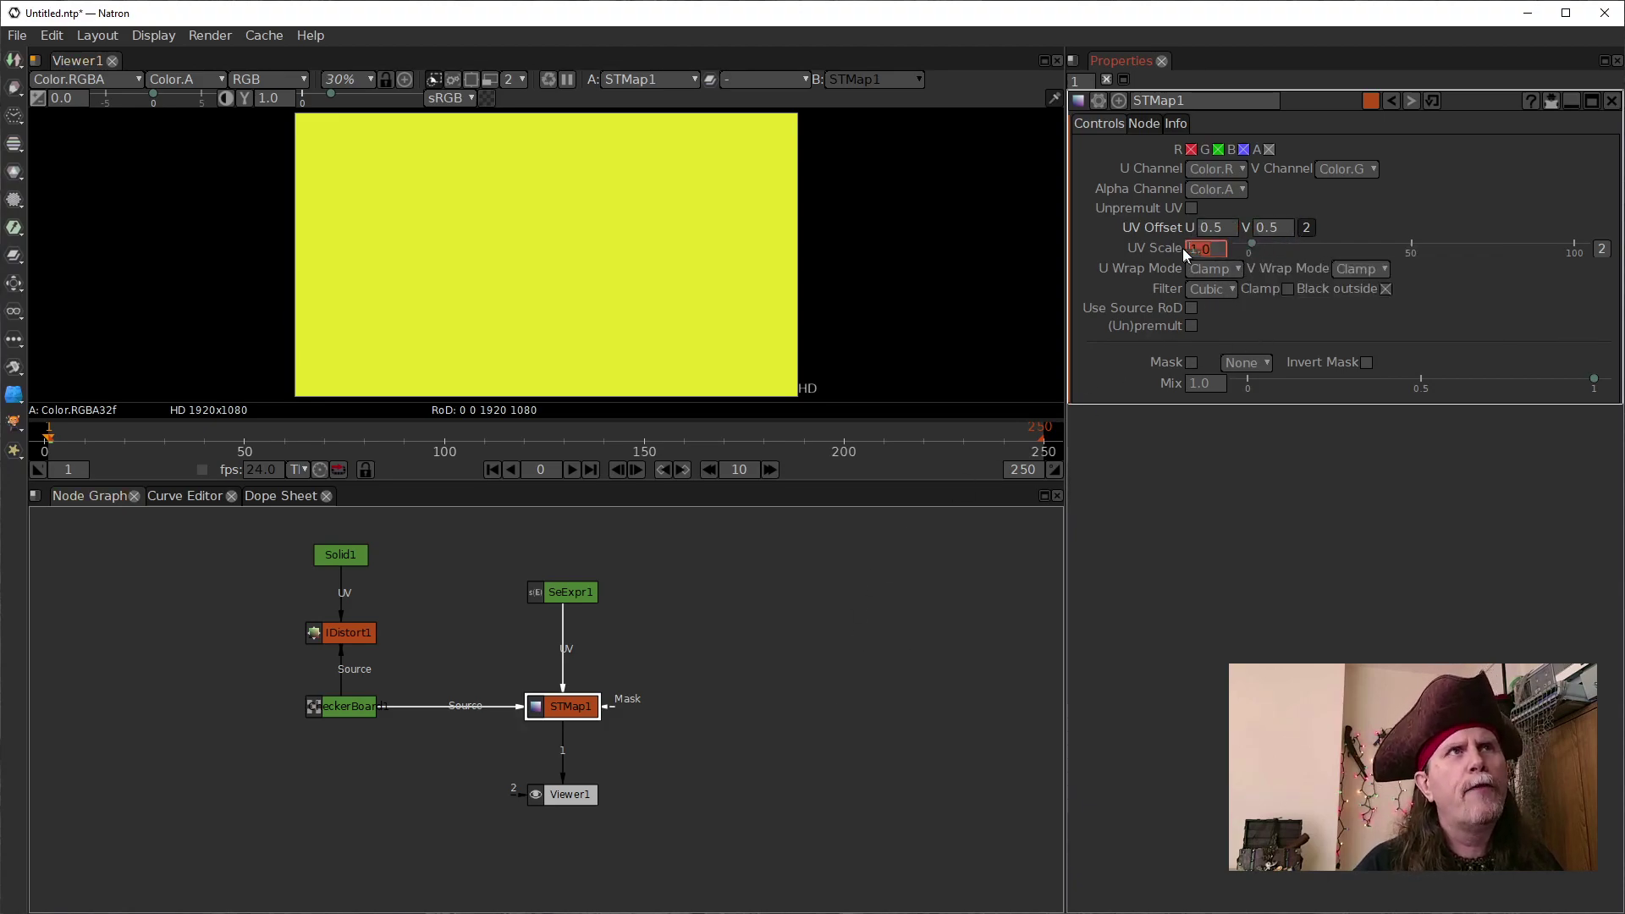
{"action": "left_click", "coordinate": [559, 592]}
Compare the outputs of the CheckerBoard, SeExpr and STMap nodes in the viewer
{"action": "left_click", "coordinate": [355, 715]}
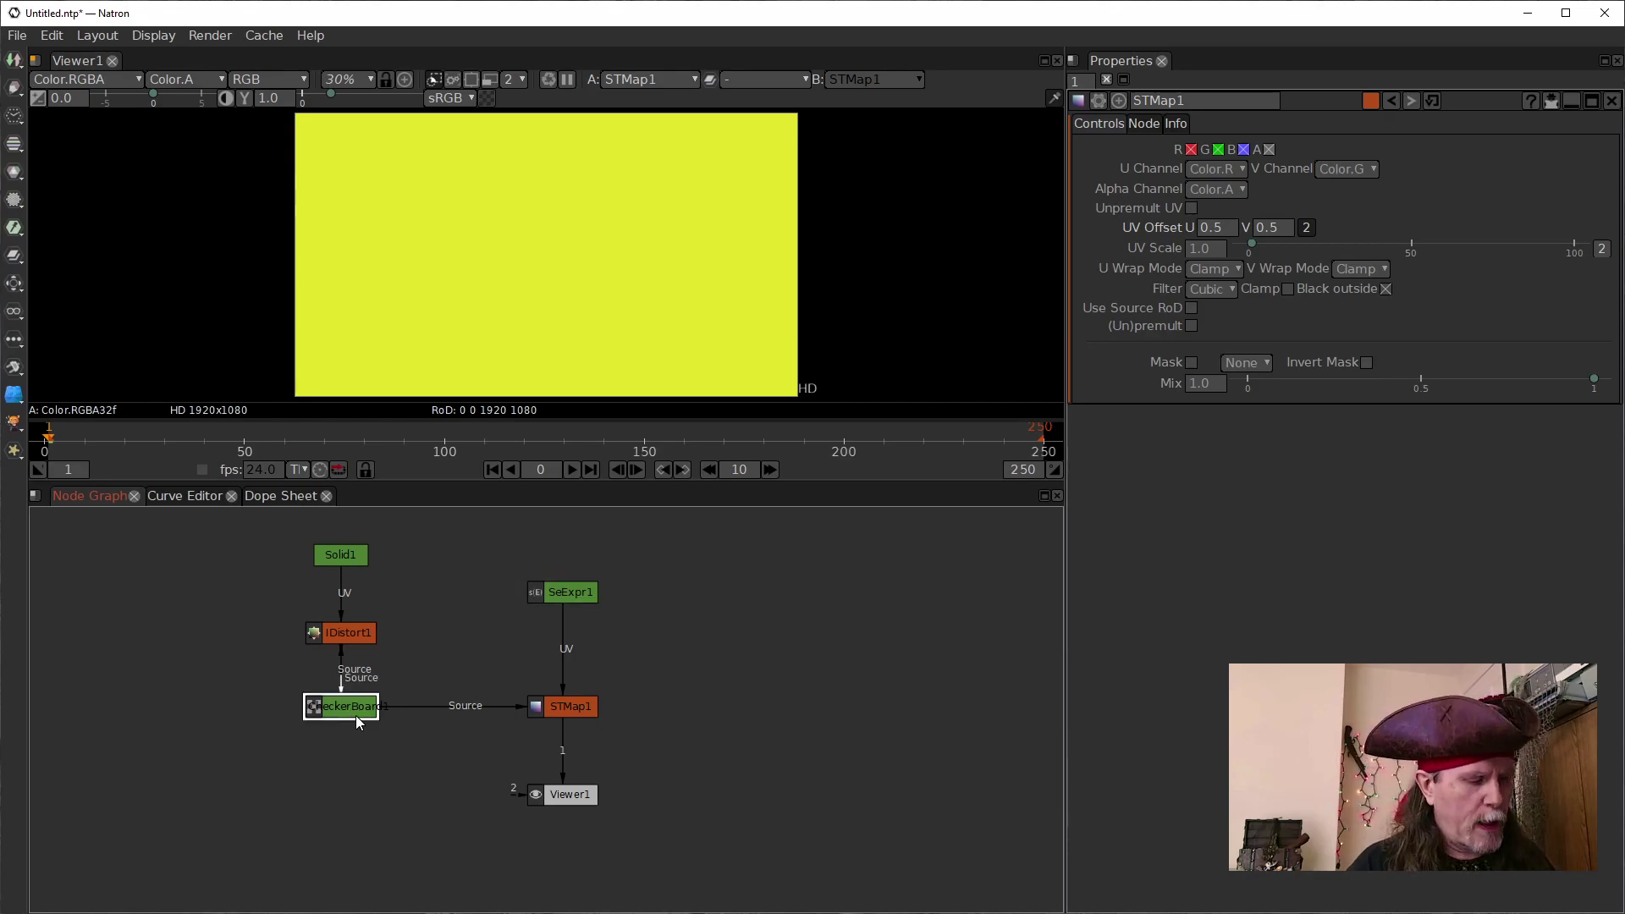
{"action": "key", "text": "1"}
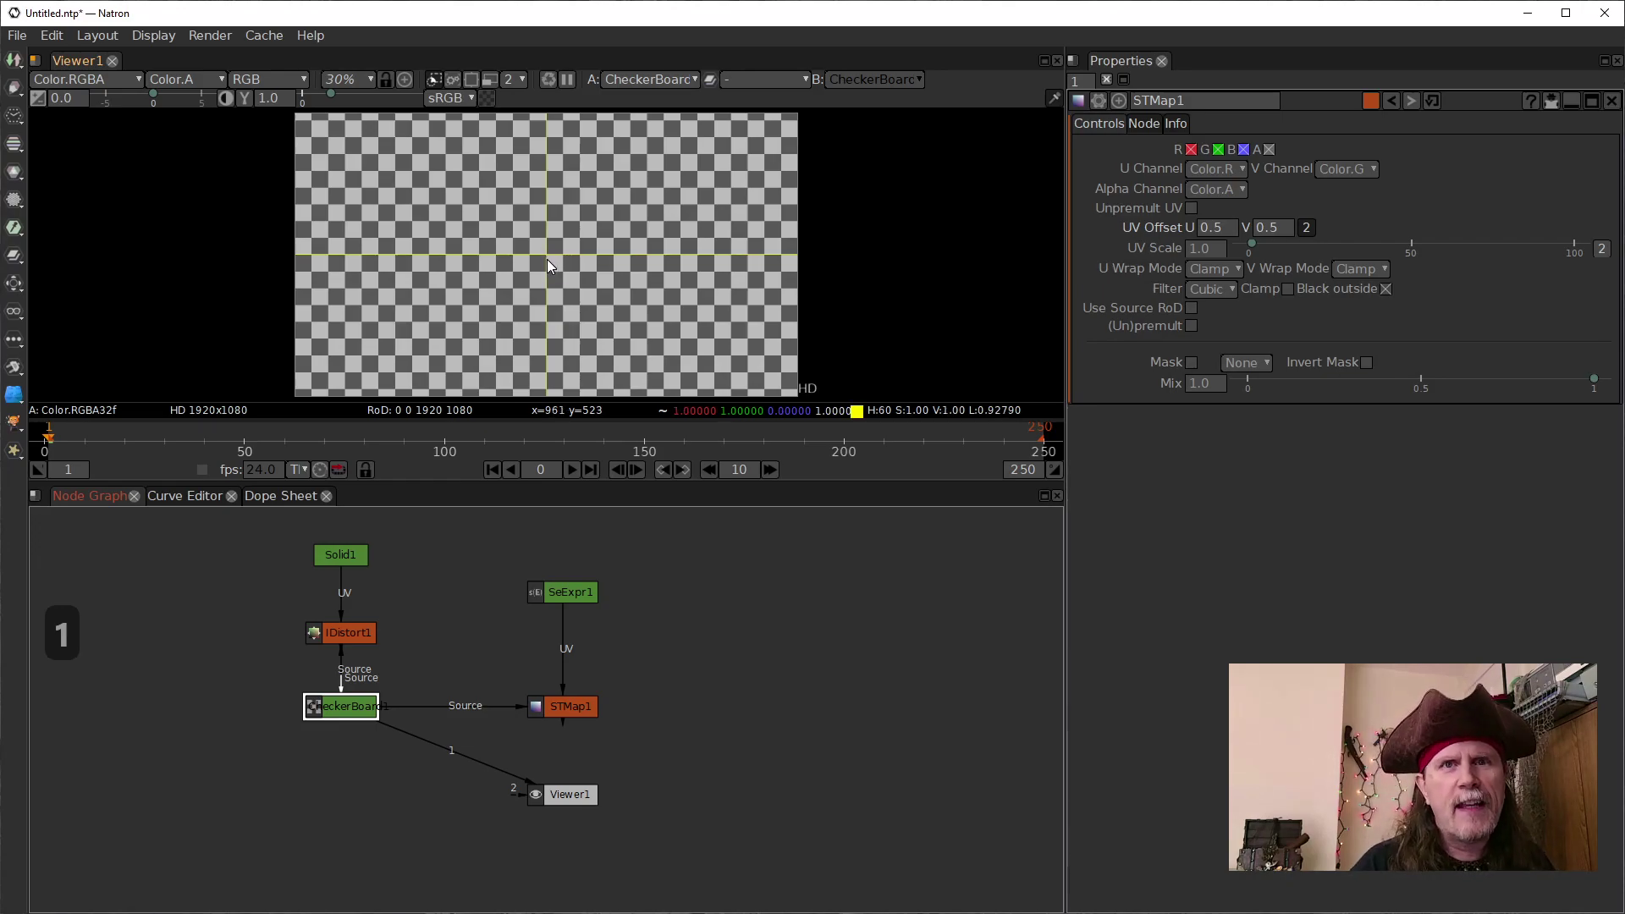
{"action": "left_click", "coordinate": [567, 711]}
{"action": "key", "text": "1"}
{"action": "left_click", "coordinate": [572, 592]}
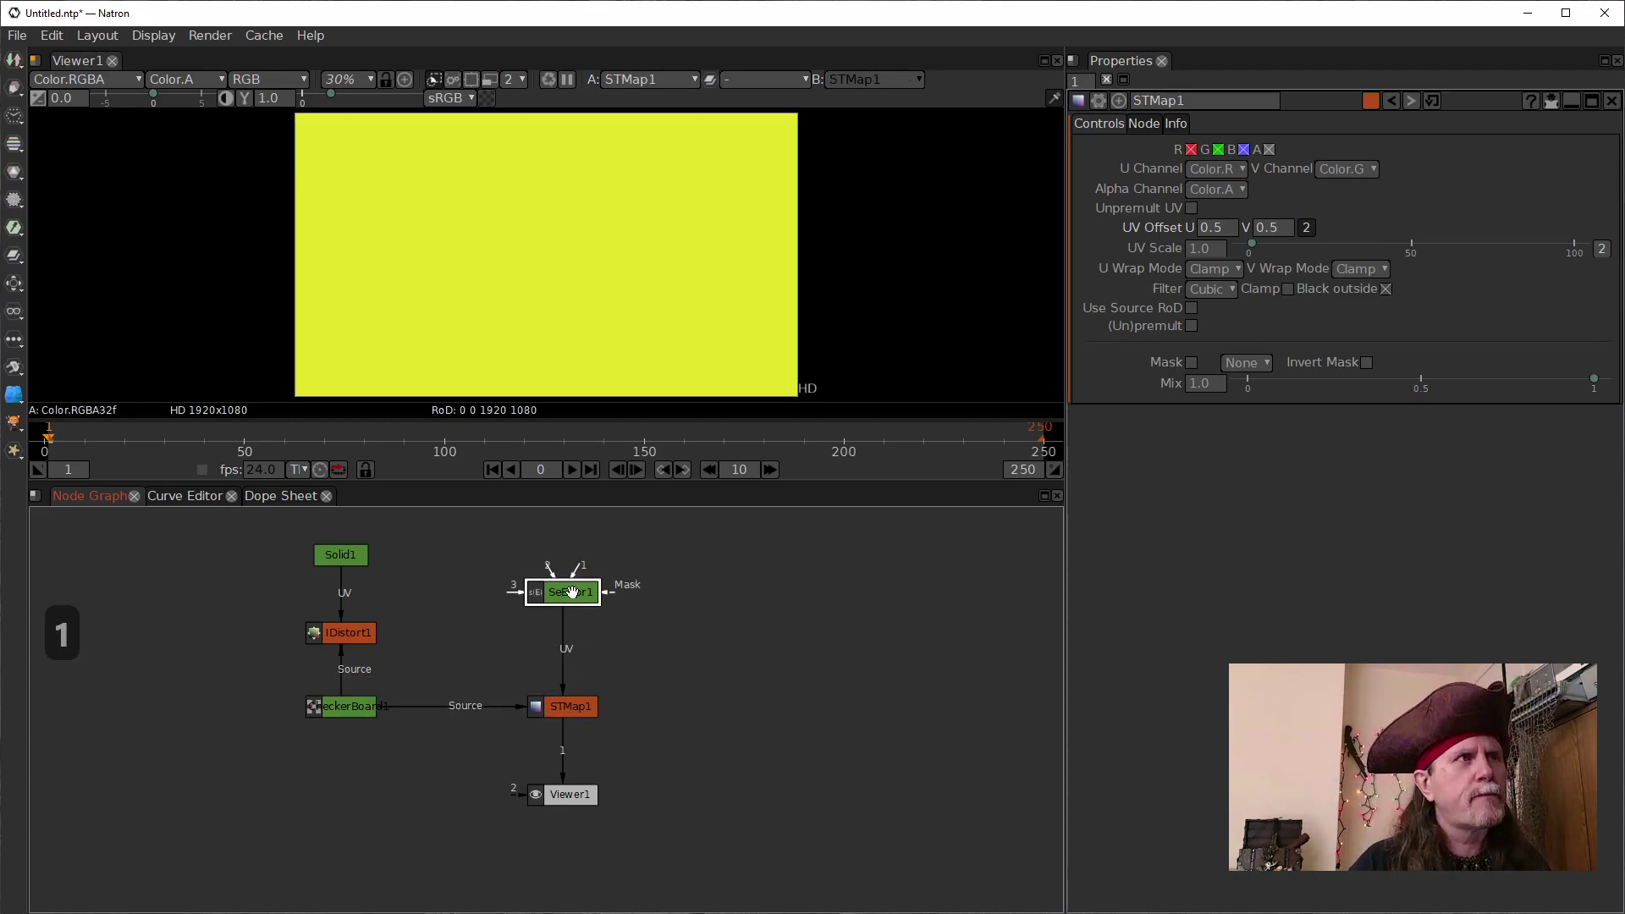
{"action": "key", "text": "1"}
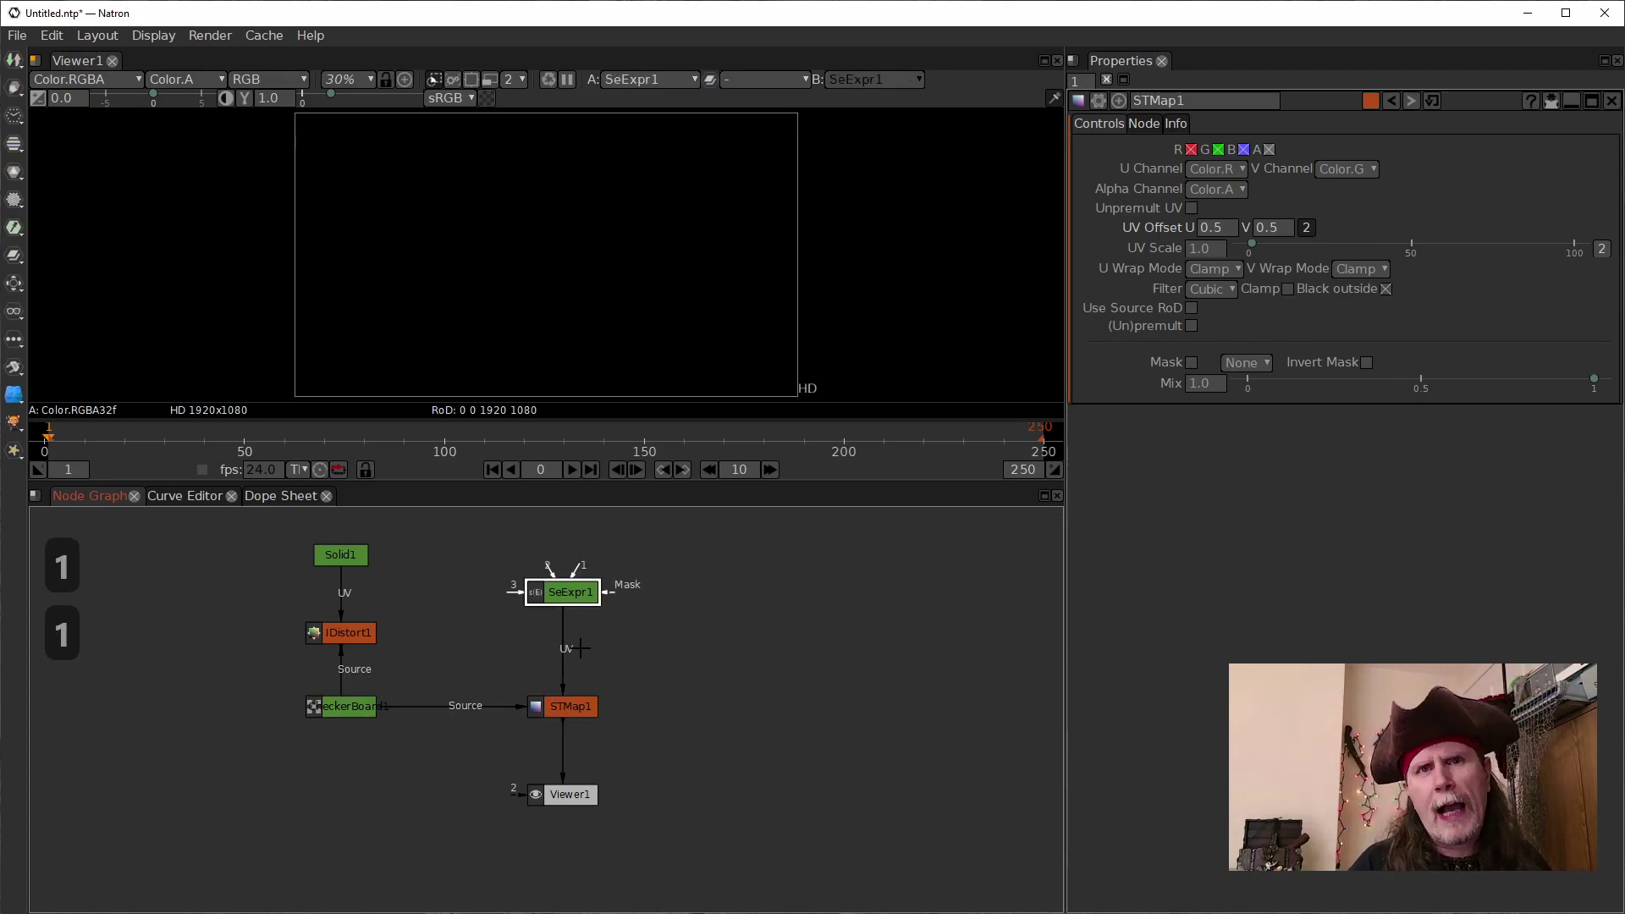
{"action": "left_click", "coordinate": [576, 707]}
{"action": "key", "text": "1"}
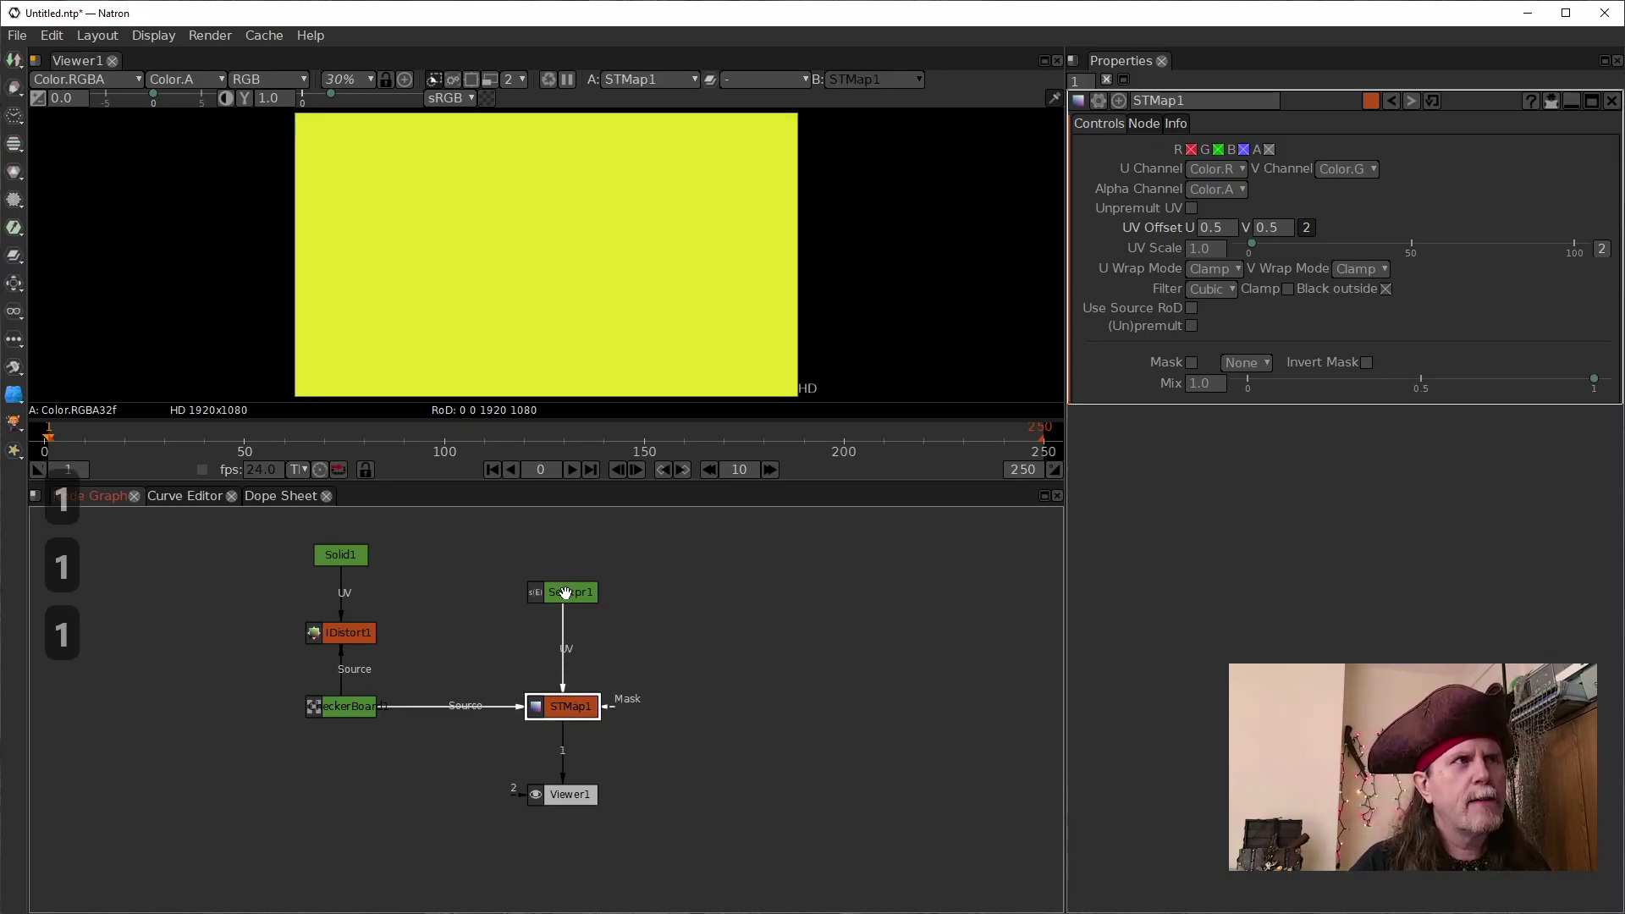
Move Solid above STMap, connect it to STMap's UV input in place of SeExpr, and set its Color to 0.0
{"action": "left_click", "coordinate": [565, 594]}
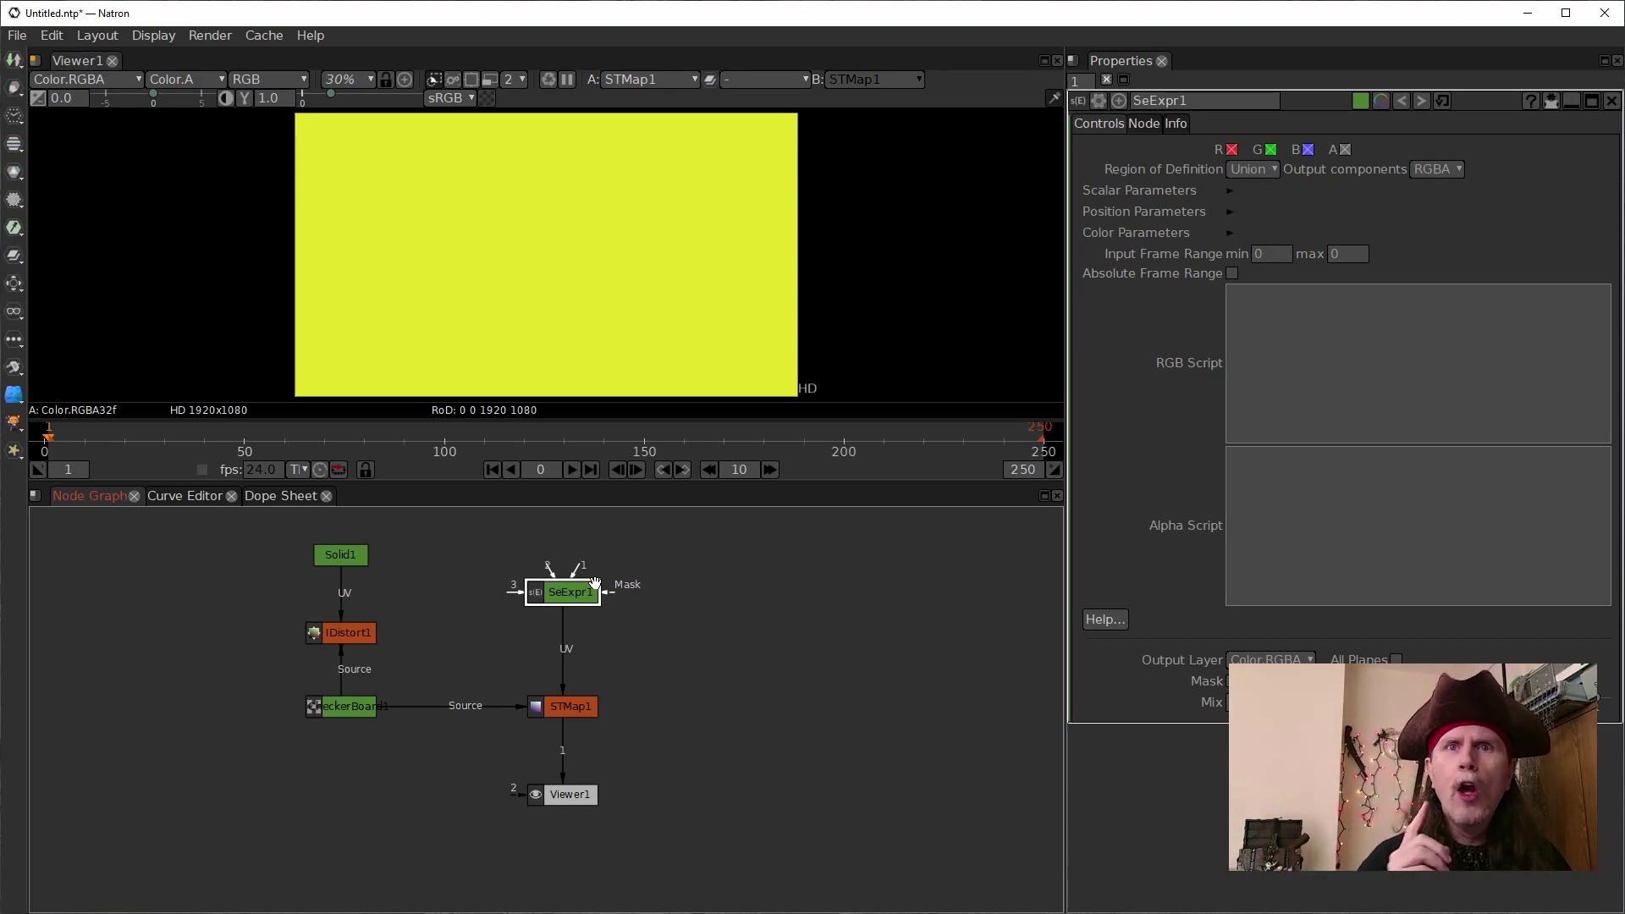
{"action": "left_click", "coordinate": [1267, 410]}
{"action": "left_click", "coordinate": [561, 595]}
{"action": "left_click_drag", "start_coordinate": [326, 551], "coordinate": [555, 628]}
{"action": "double_click", "coordinate": [555, 627]}
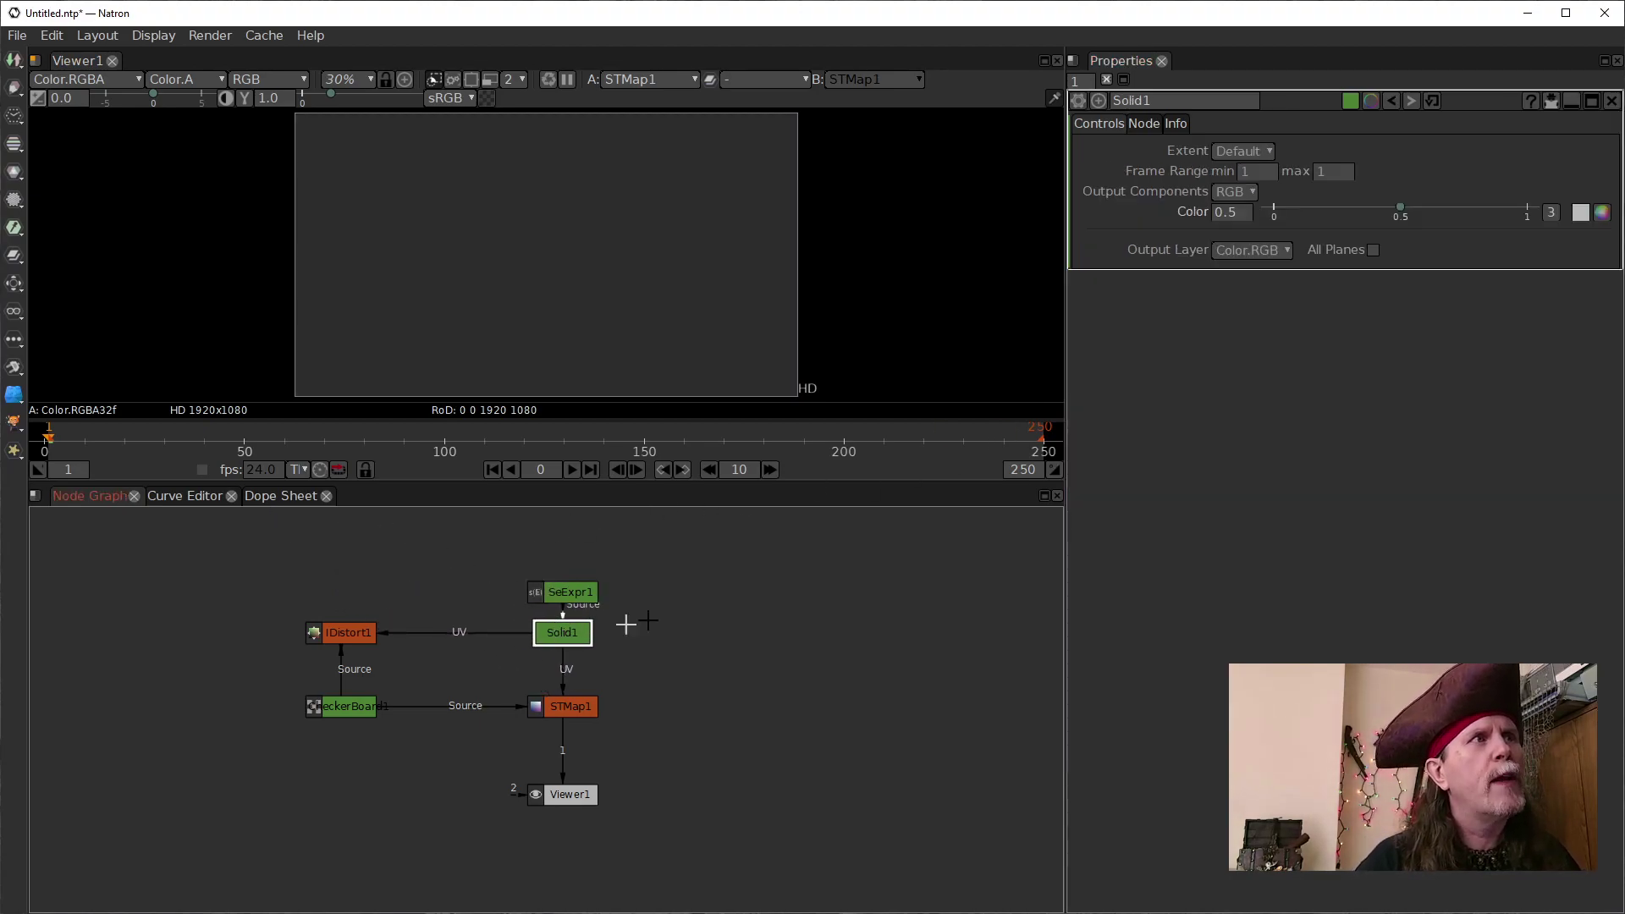
{"action": "left_click", "coordinate": [1399, 216]}
{"action": "left_click_drag", "start_coordinate": [1399, 216], "coordinate": [968, 211]}
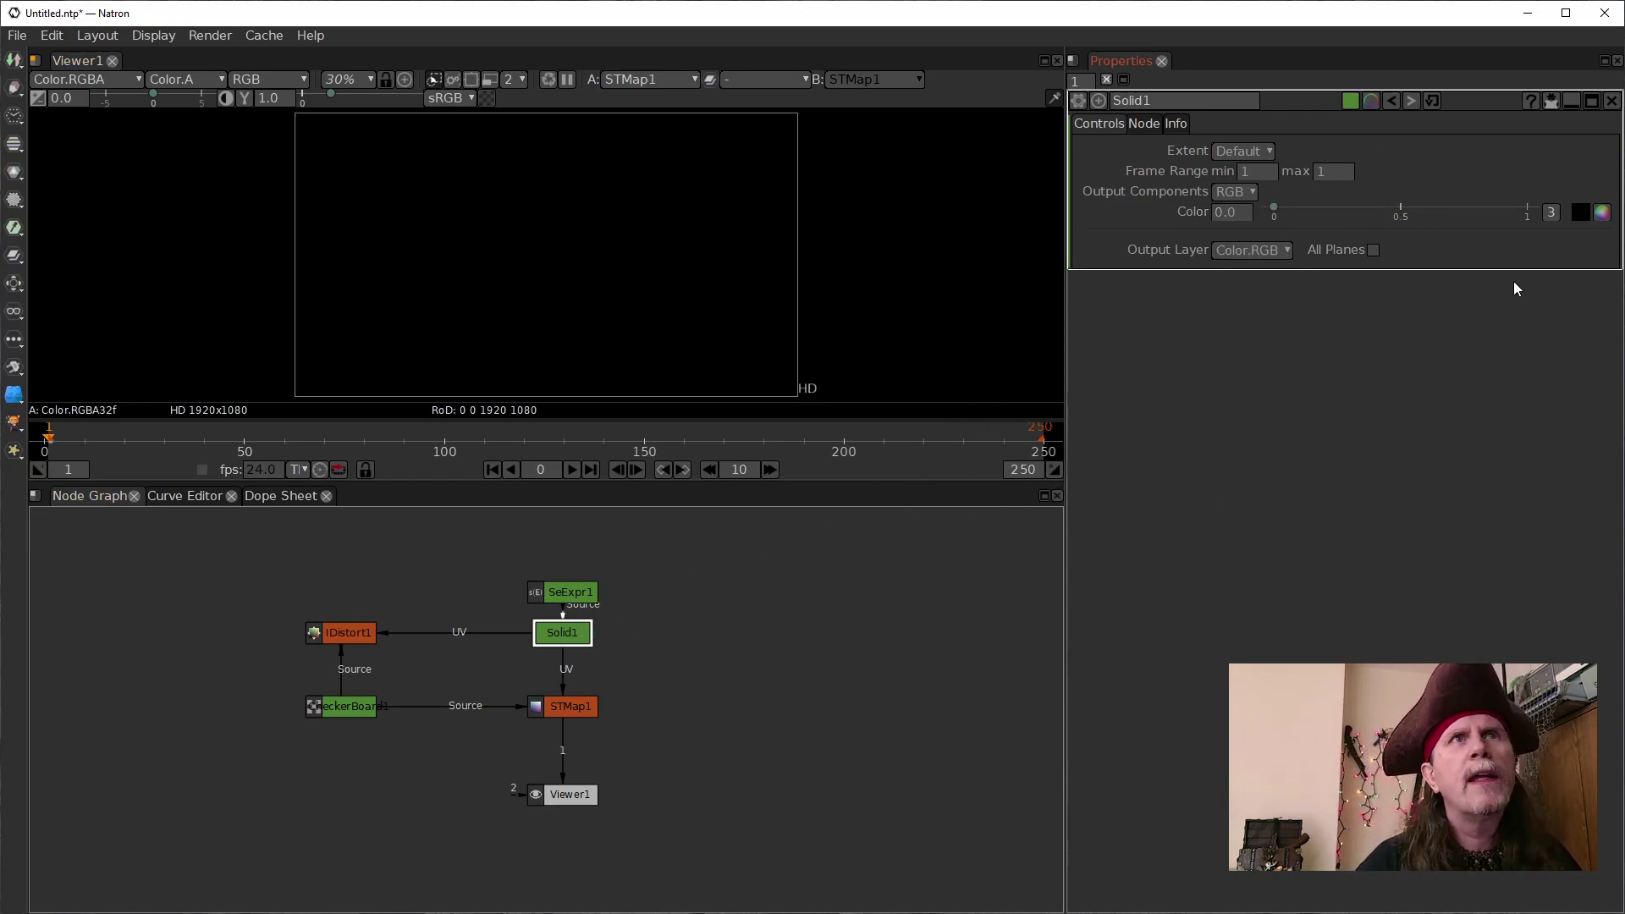
Move SeExpr clear of Solid and raise Solid's Color in 0.1 steps to 1.0
{"action": "left_click_drag", "start_coordinate": [569, 591], "coordinate": [457, 561]}
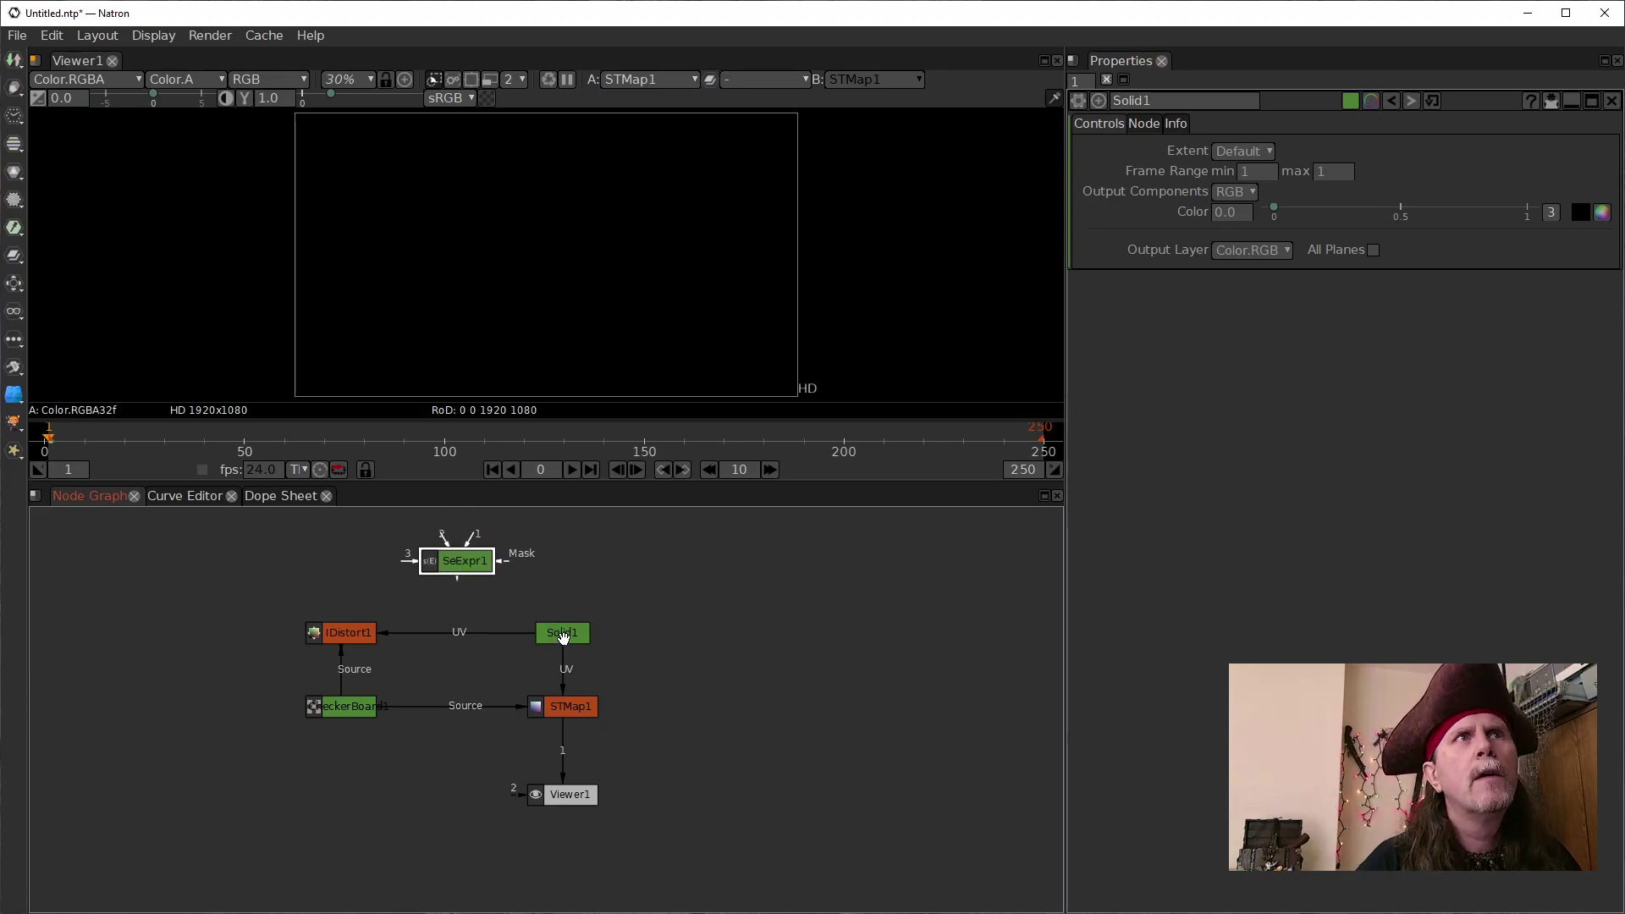
{"action": "left_click", "coordinate": [583, 711]}
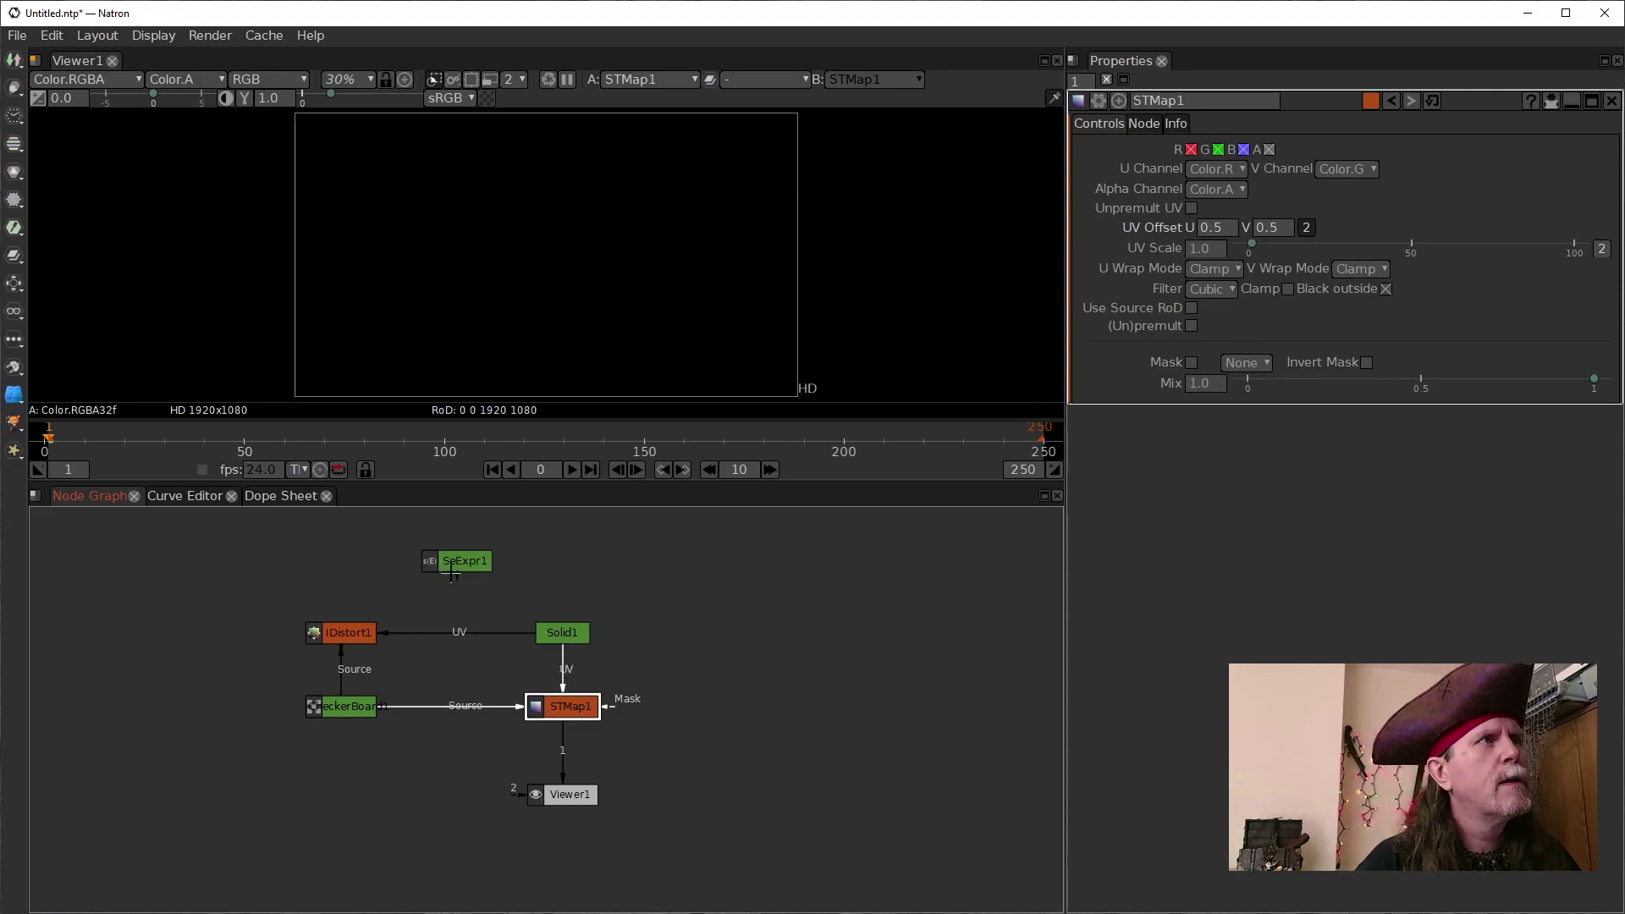
{"action": "left_click", "coordinate": [551, 635]}
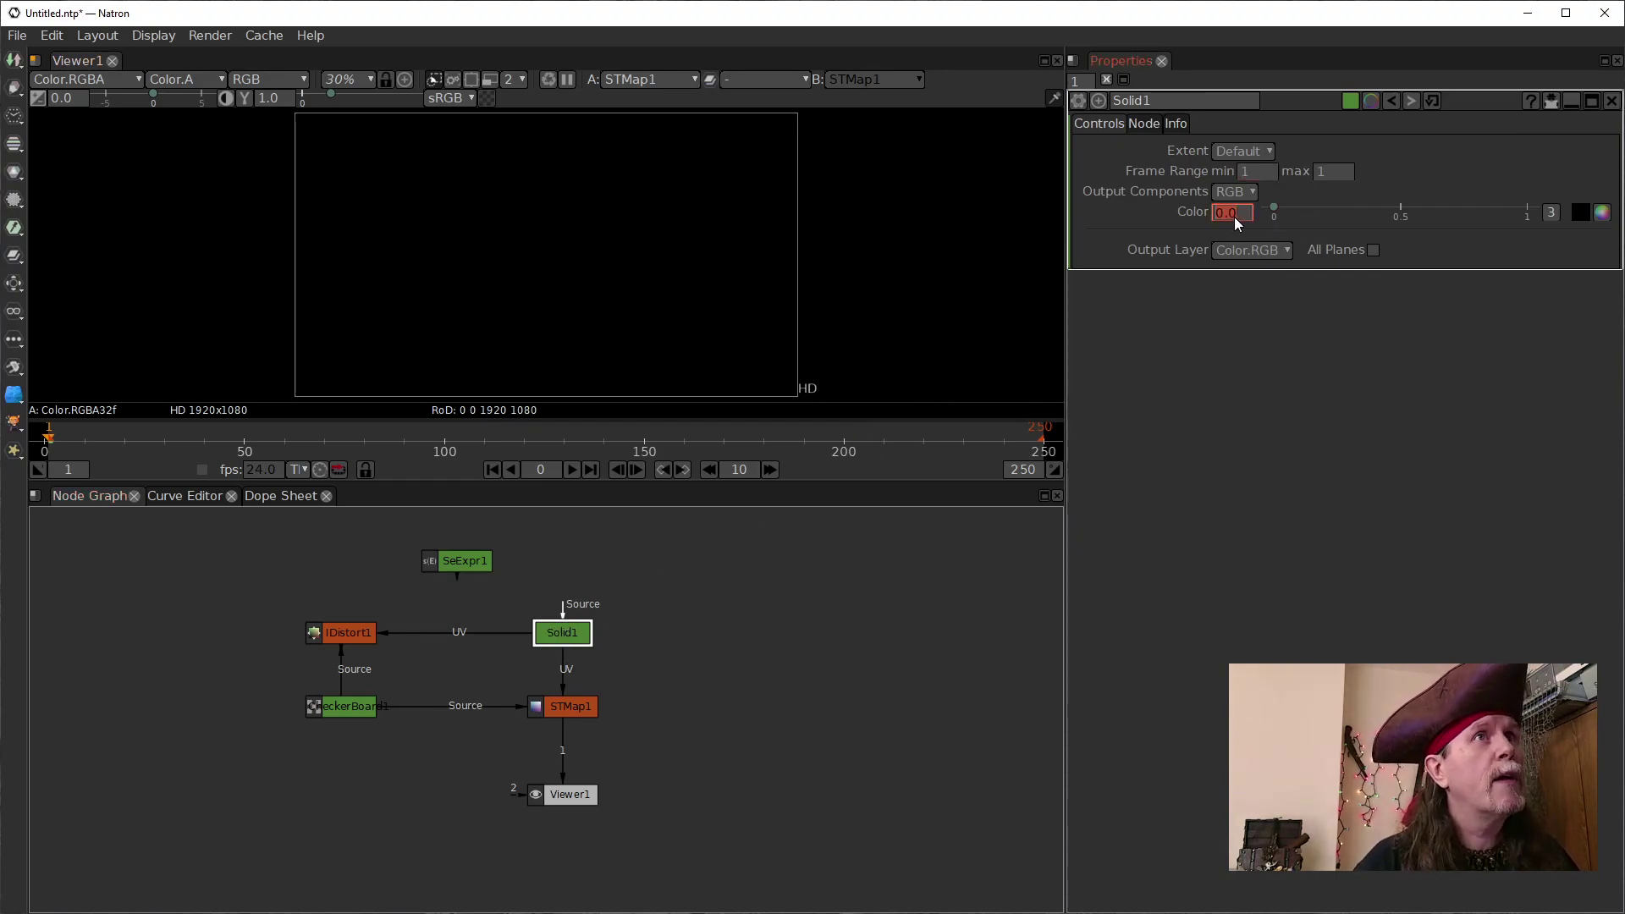
{"action": "key", "text": "Up"}
{"action": "key", "text": "Up"}
{"action": "key", "text": "Up"}
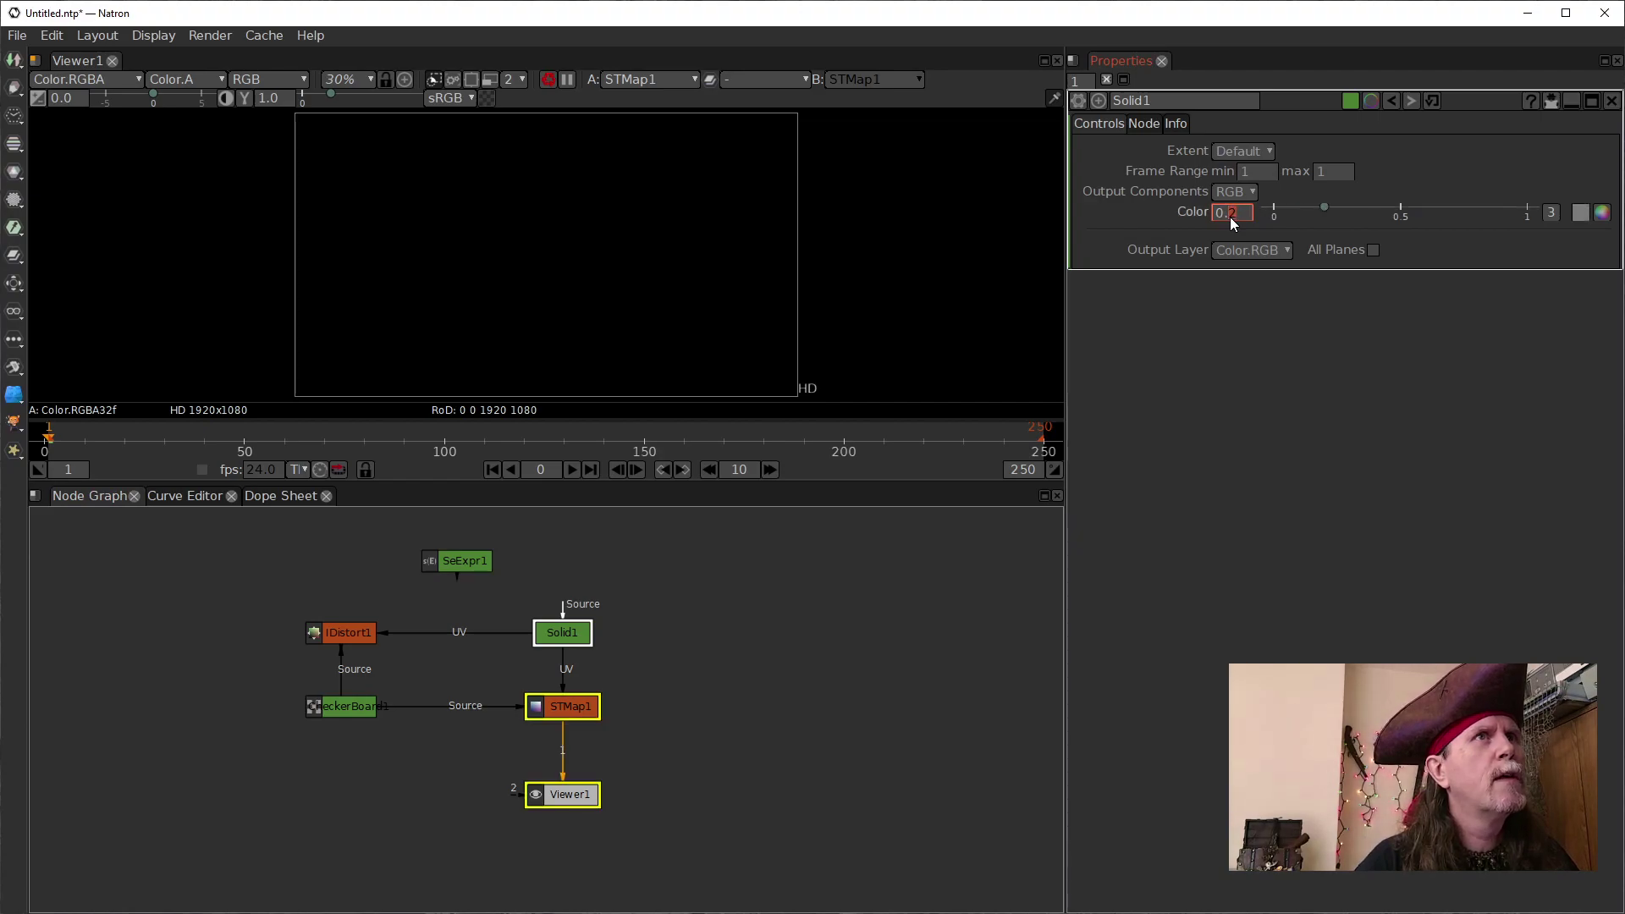
{"action": "key", "text": "Up"}
{"action": "key", "text": "Up"}
{"action": "key", "text": "Up"}
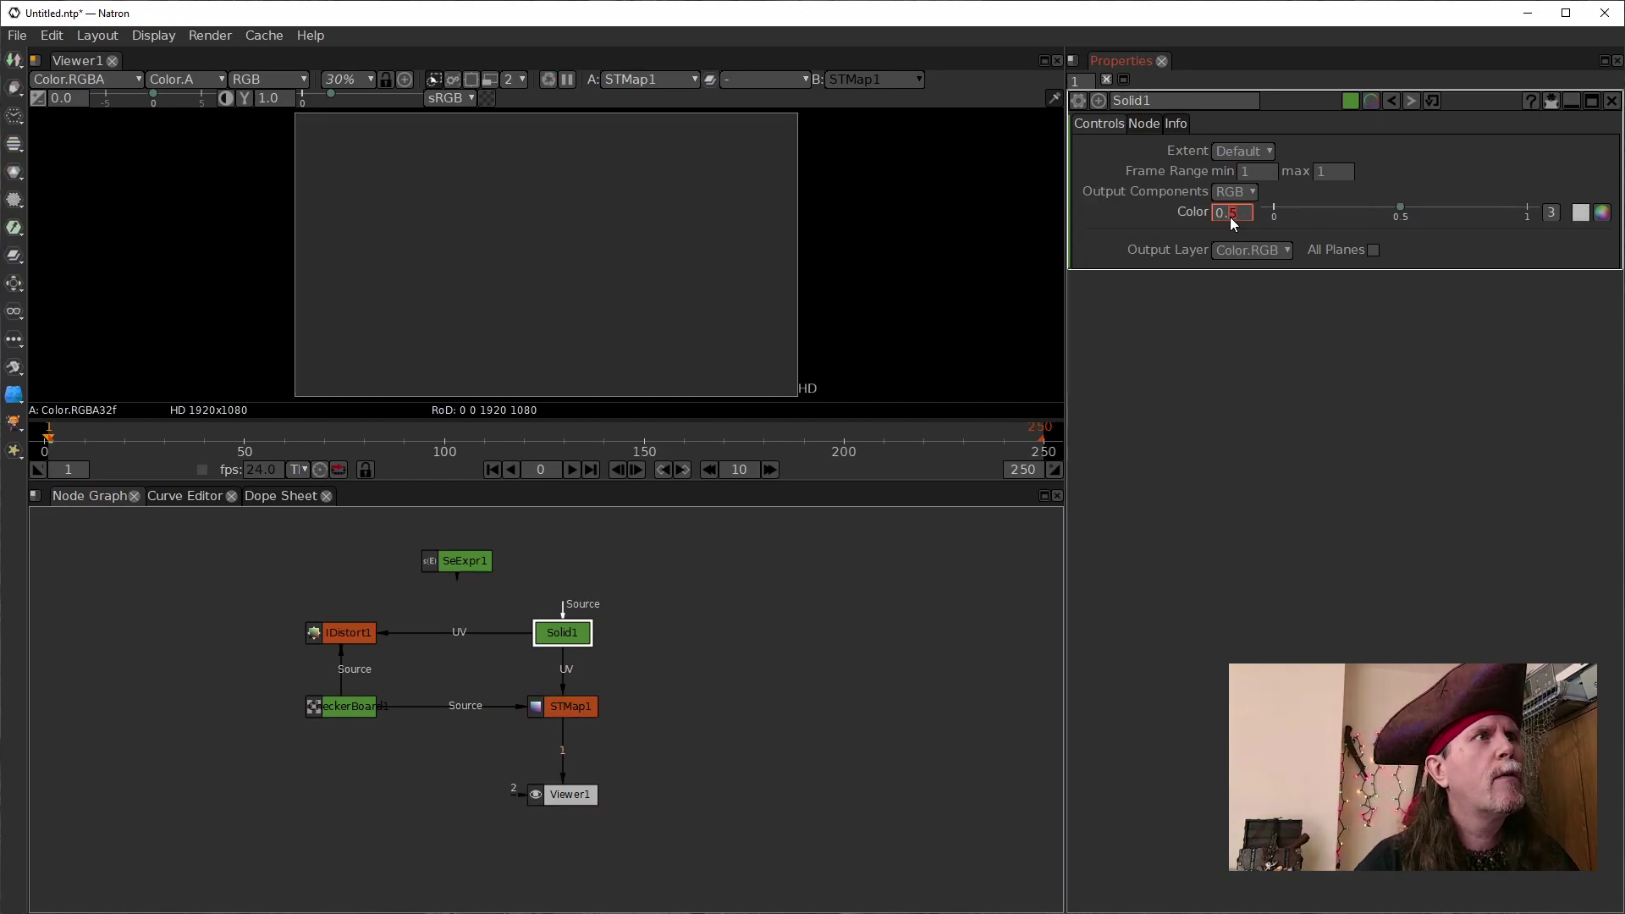
{"action": "key", "text": "Up"}
{"action": "key", "text": "Up"}
{"action": "key", "text": "Up"}
{"action": "key", "text": "Up"}
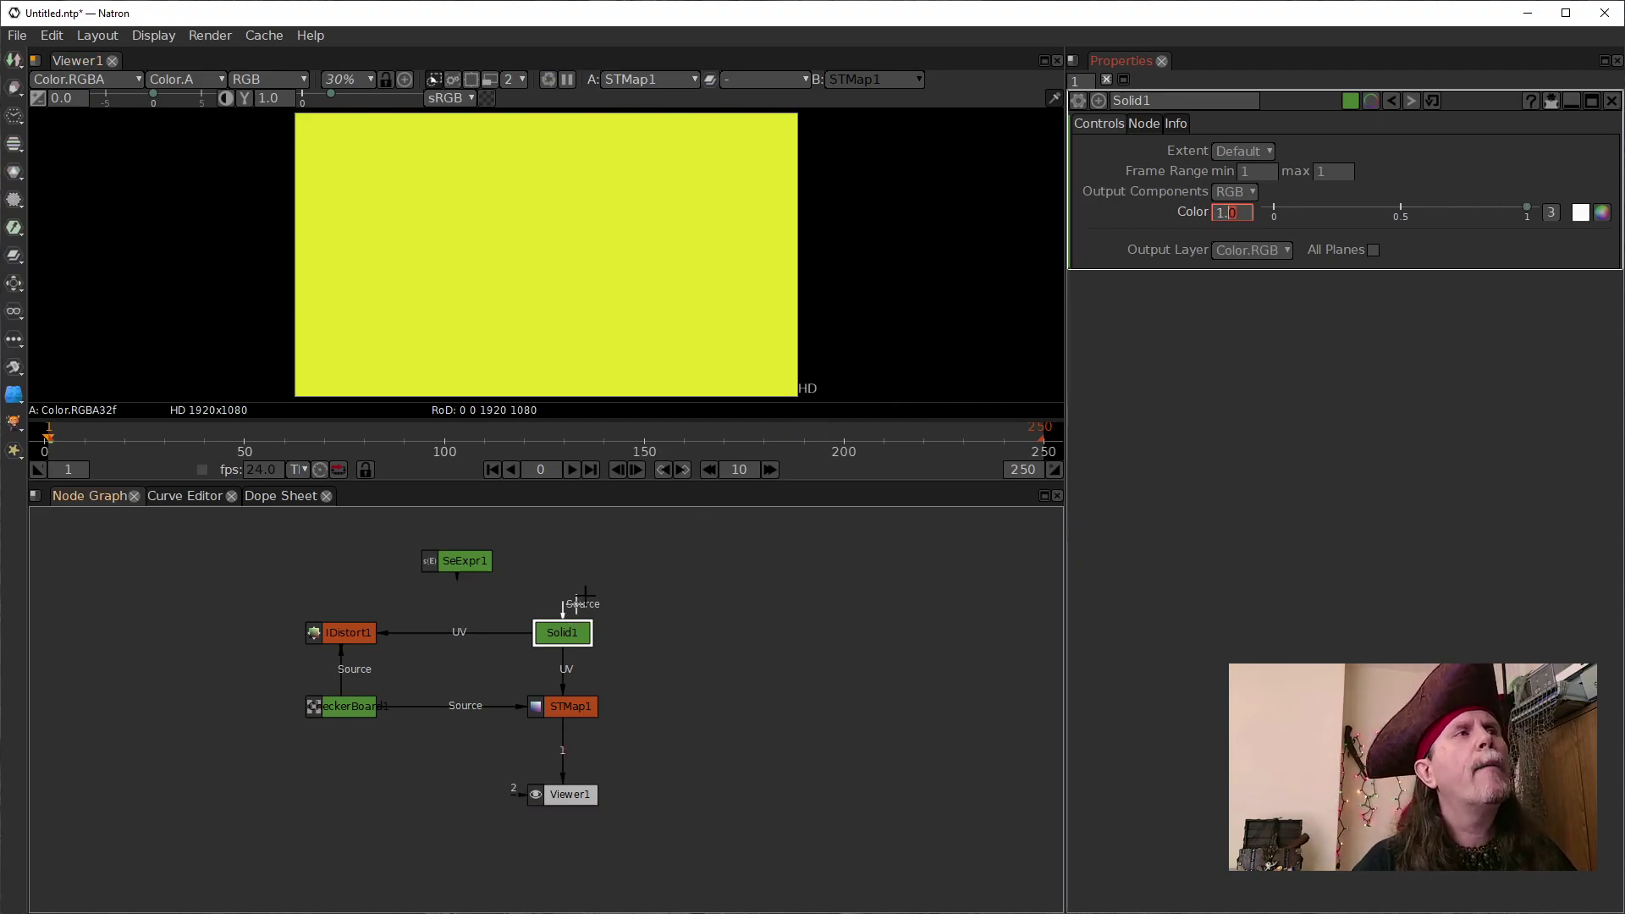
Move Solid back above IDistort and reconnect SeExpr to STMap's UV input
{"action": "left_click_drag", "start_coordinate": [557, 624], "coordinate": [459, 623]}
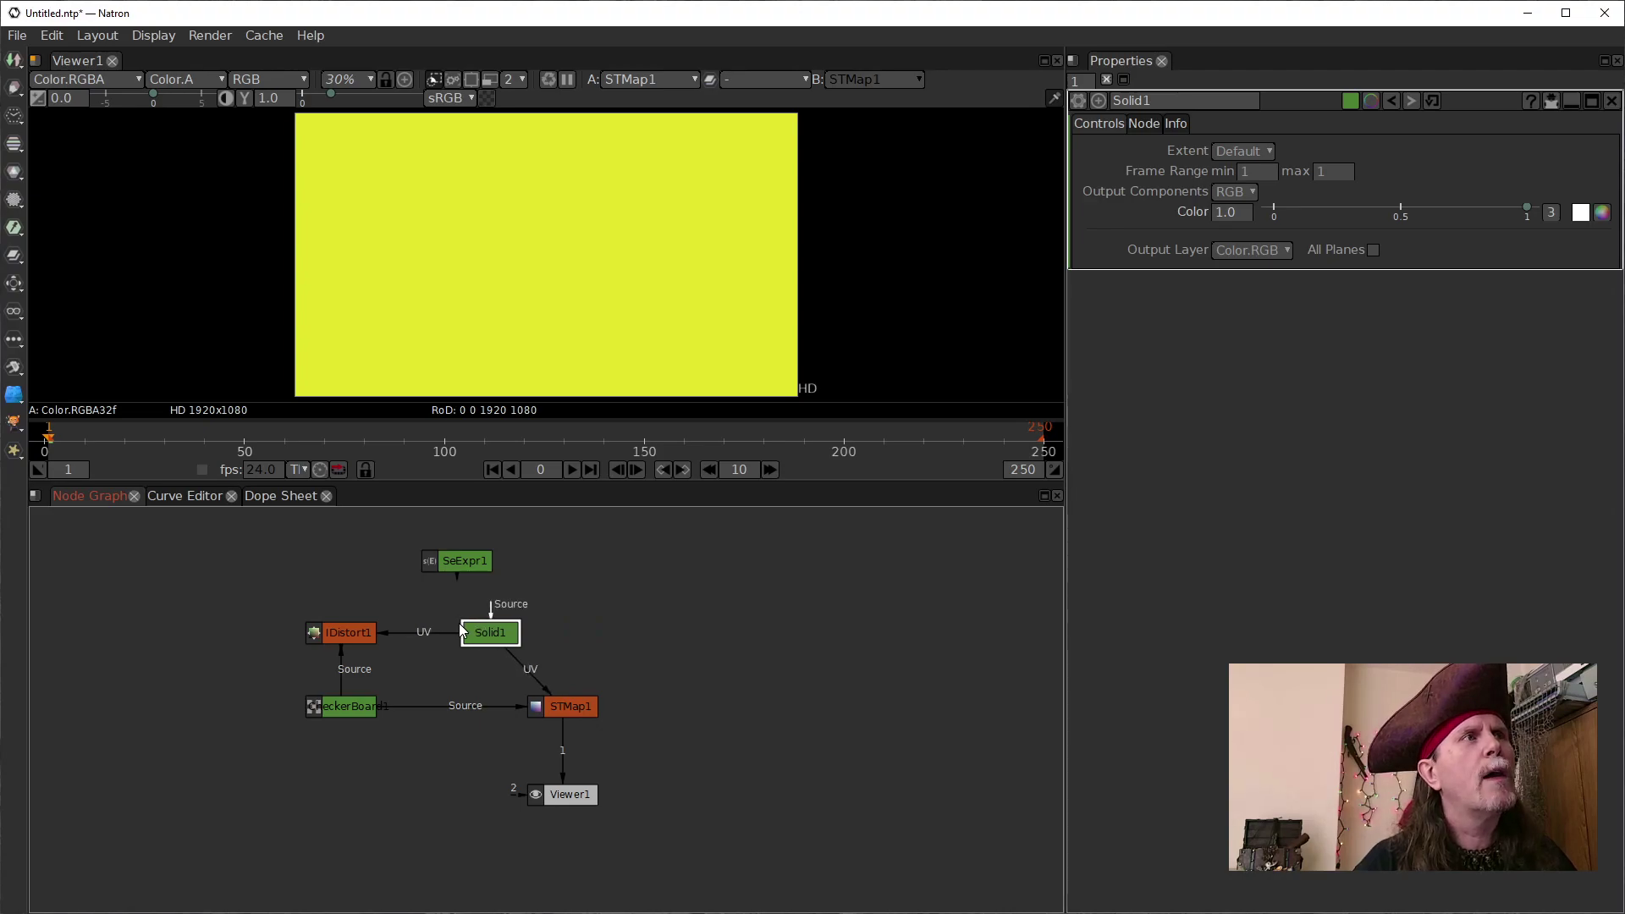
{"action": "left_click_drag", "start_coordinate": [495, 632], "coordinate": [344, 567]}
{"action": "left_click", "coordinate": [433, 618]}
{"action": "left_click_drag", "start_coordinate": [410, 617], "coordinate": [580, 606]}
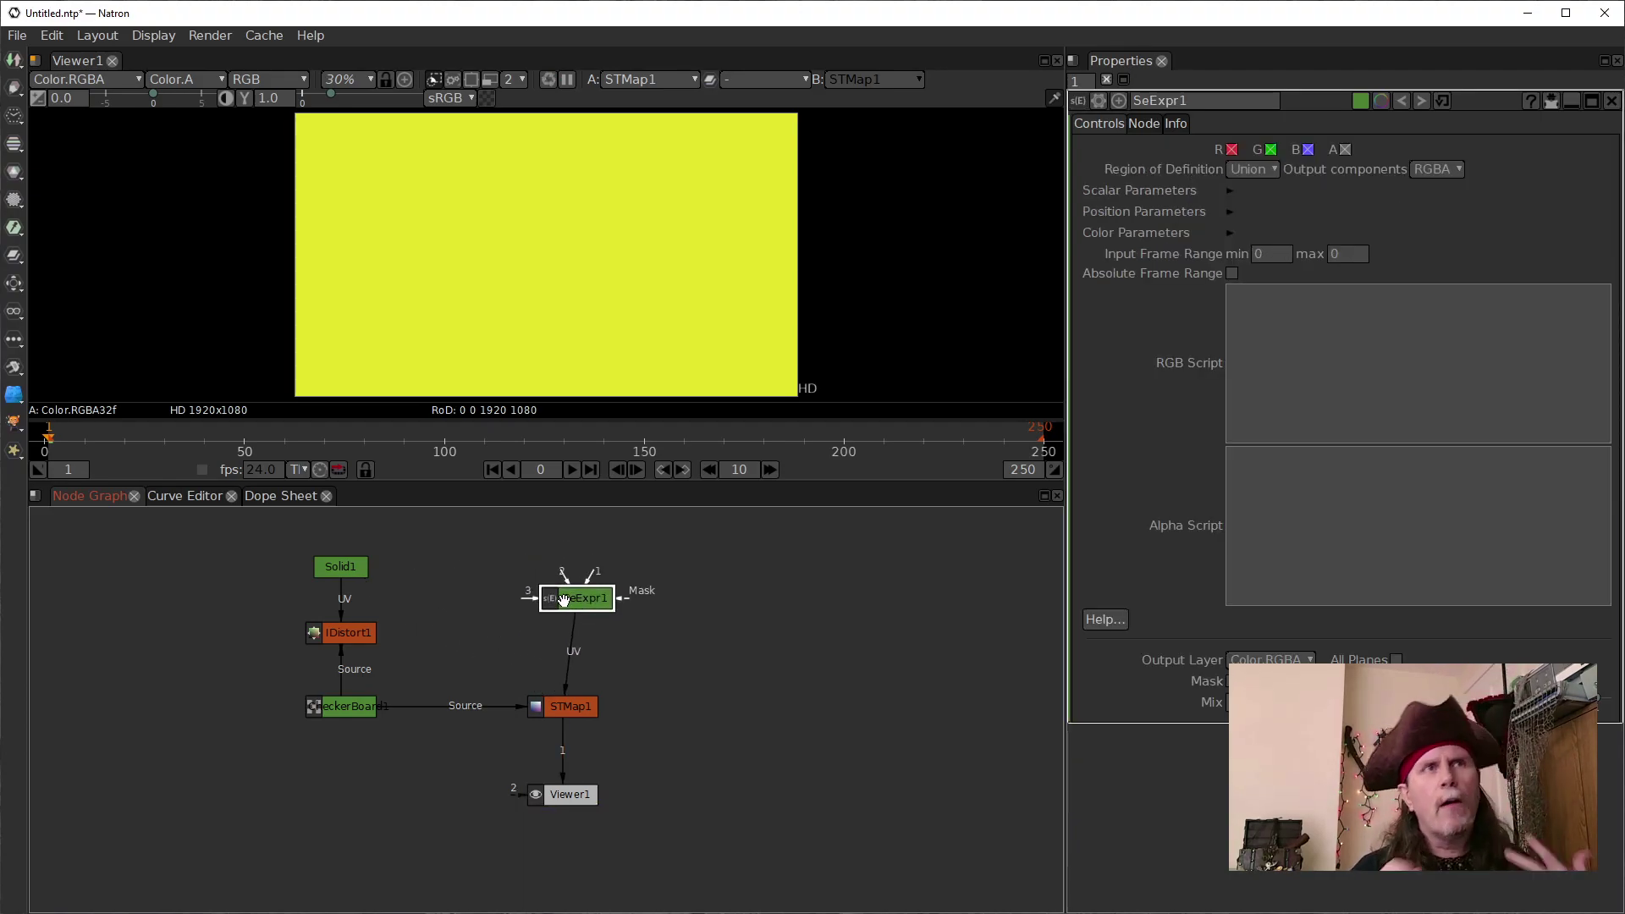
Enter the expression [u,v,0] as SeExpr's RGB Script
{"action": "left_click", "coordinate": [1409, 363]}
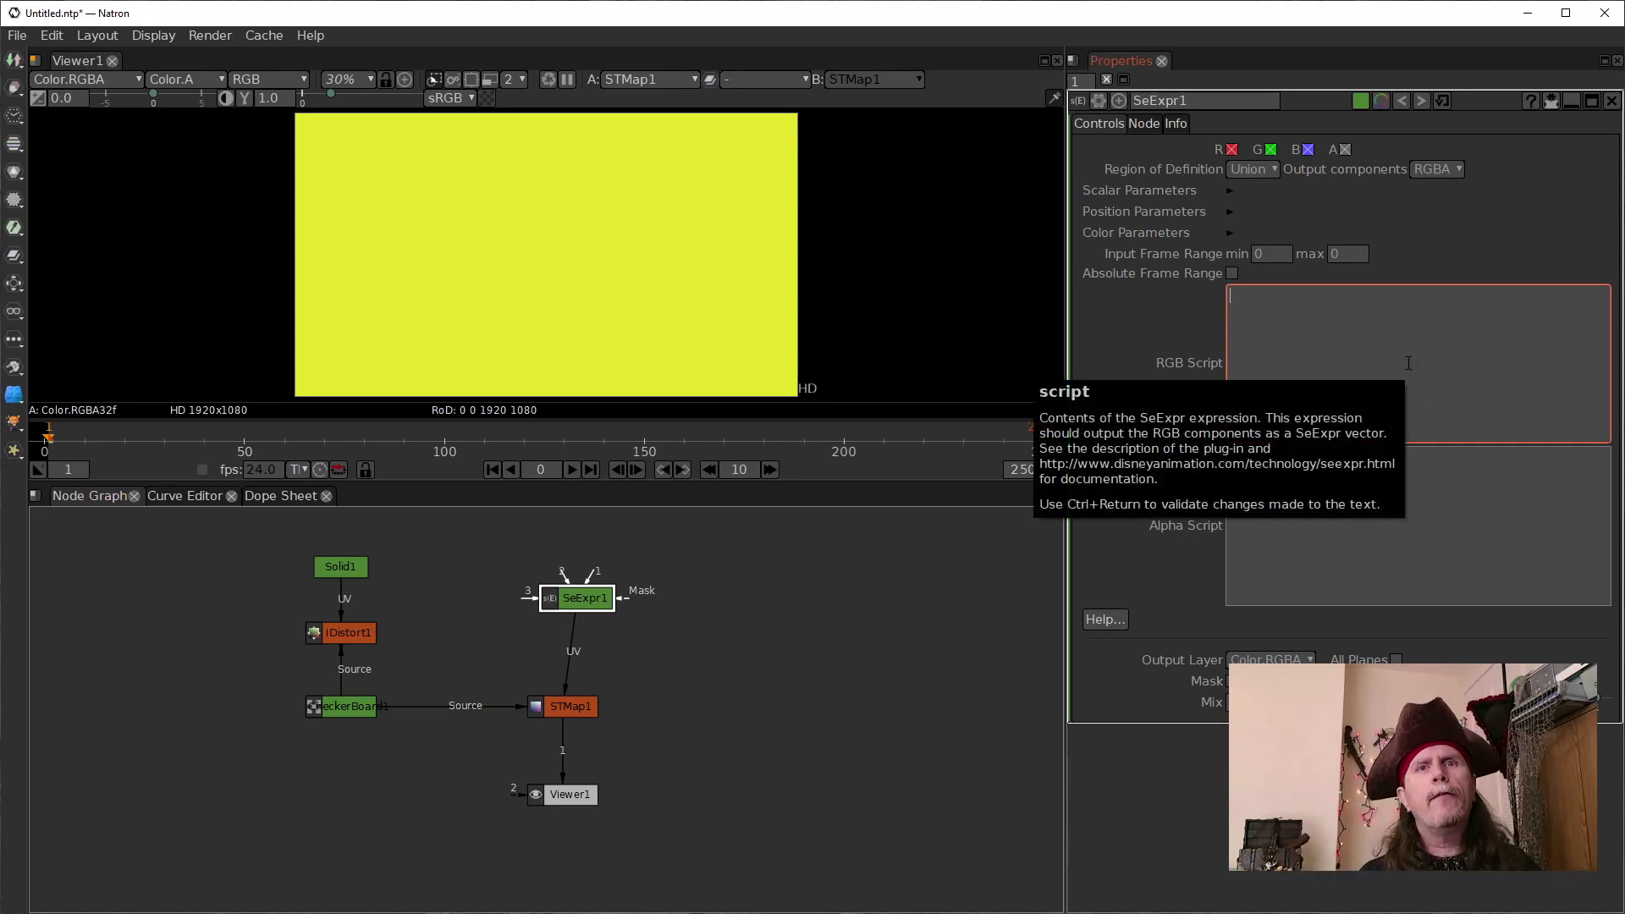
{"action": "type", "text": "["}
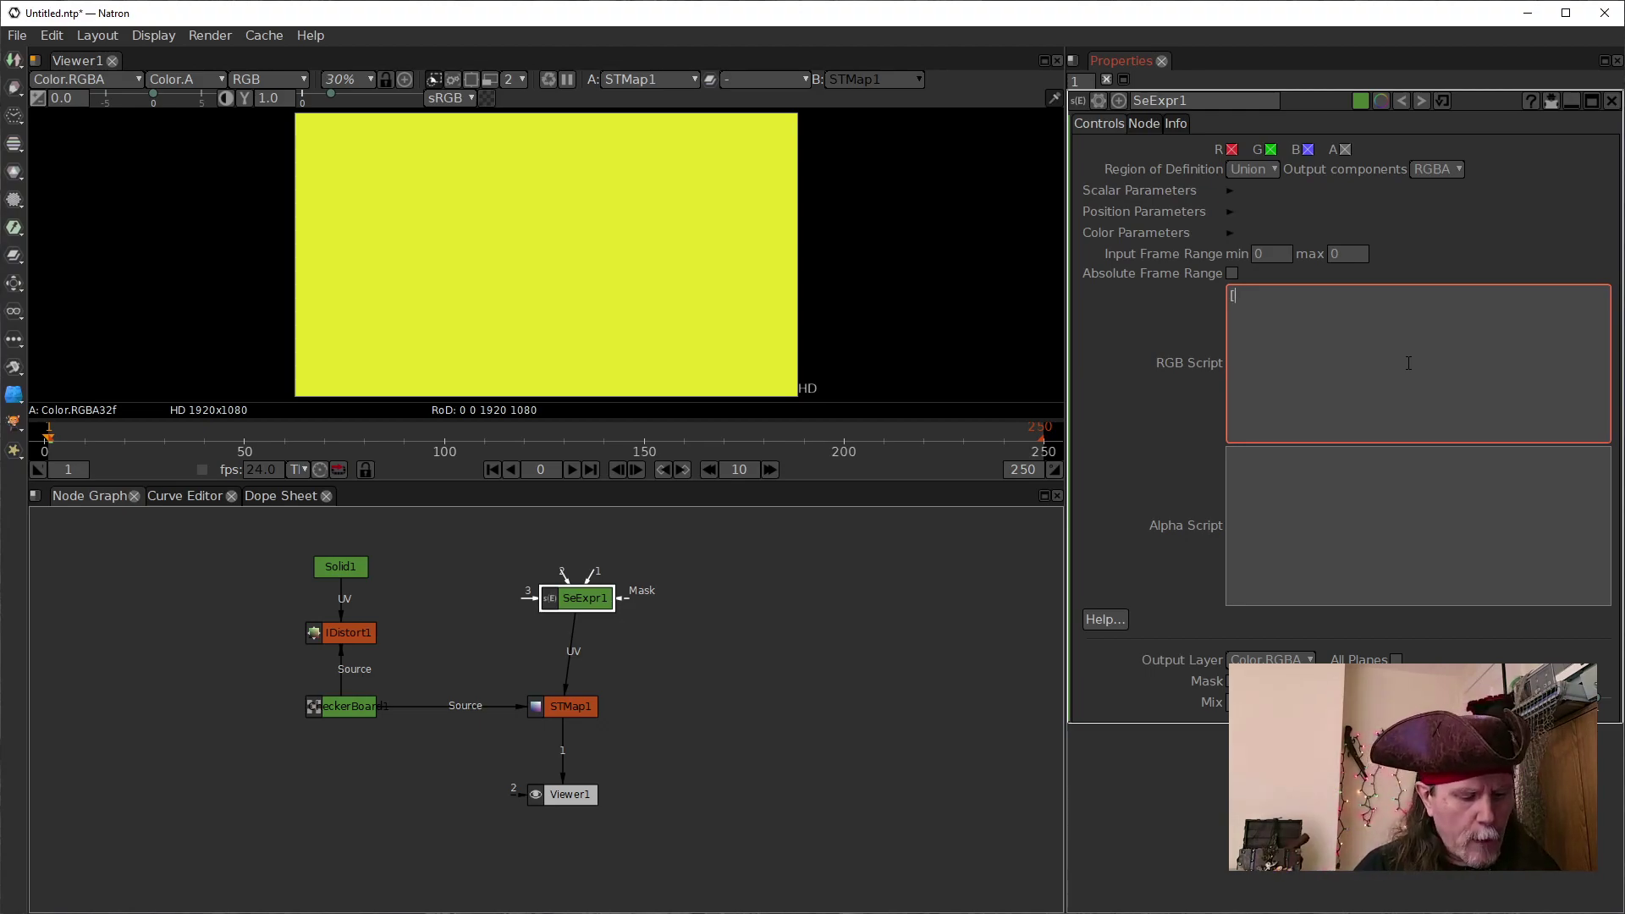
{"action": "type", "text": "u"}
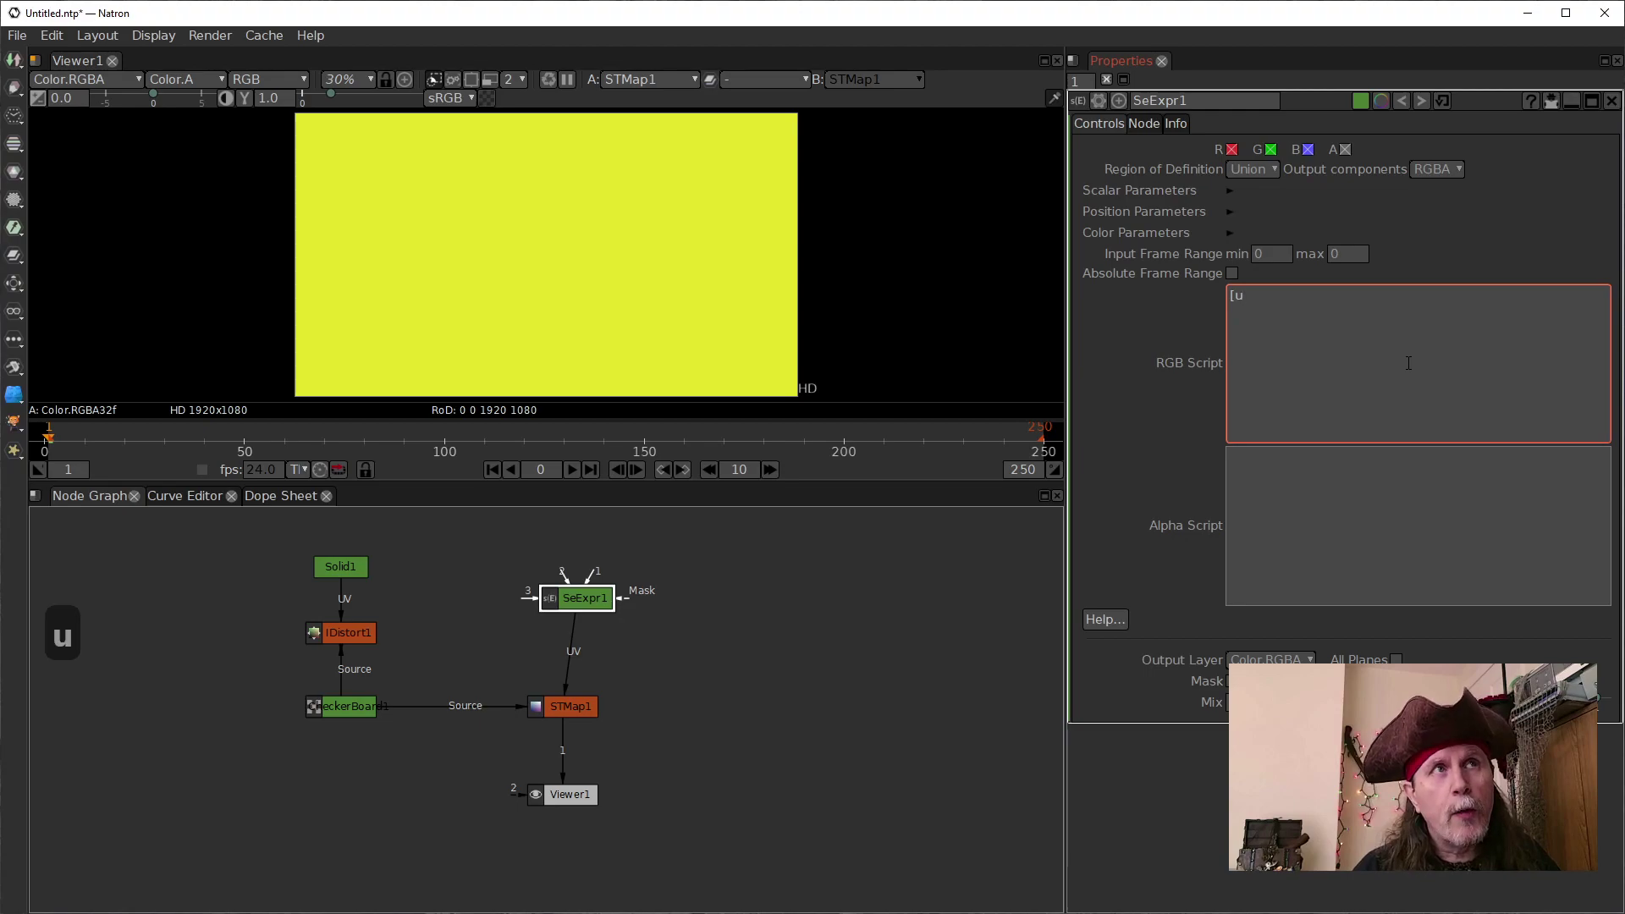
{"action": "type", "text": ","}
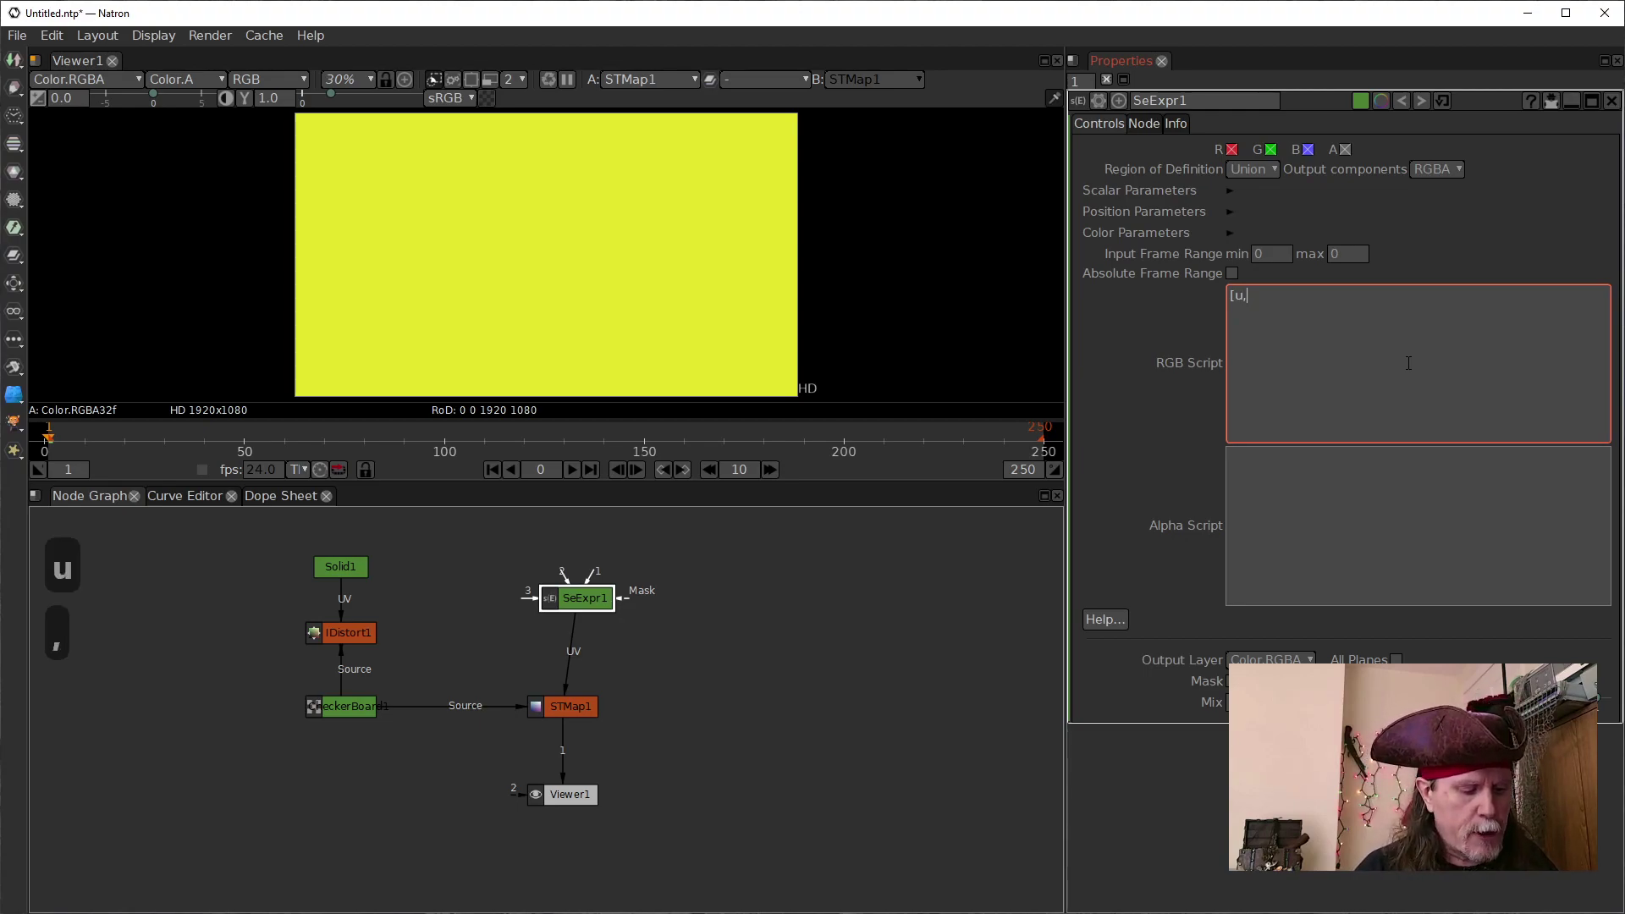
{"action": "type", "text": "v"}
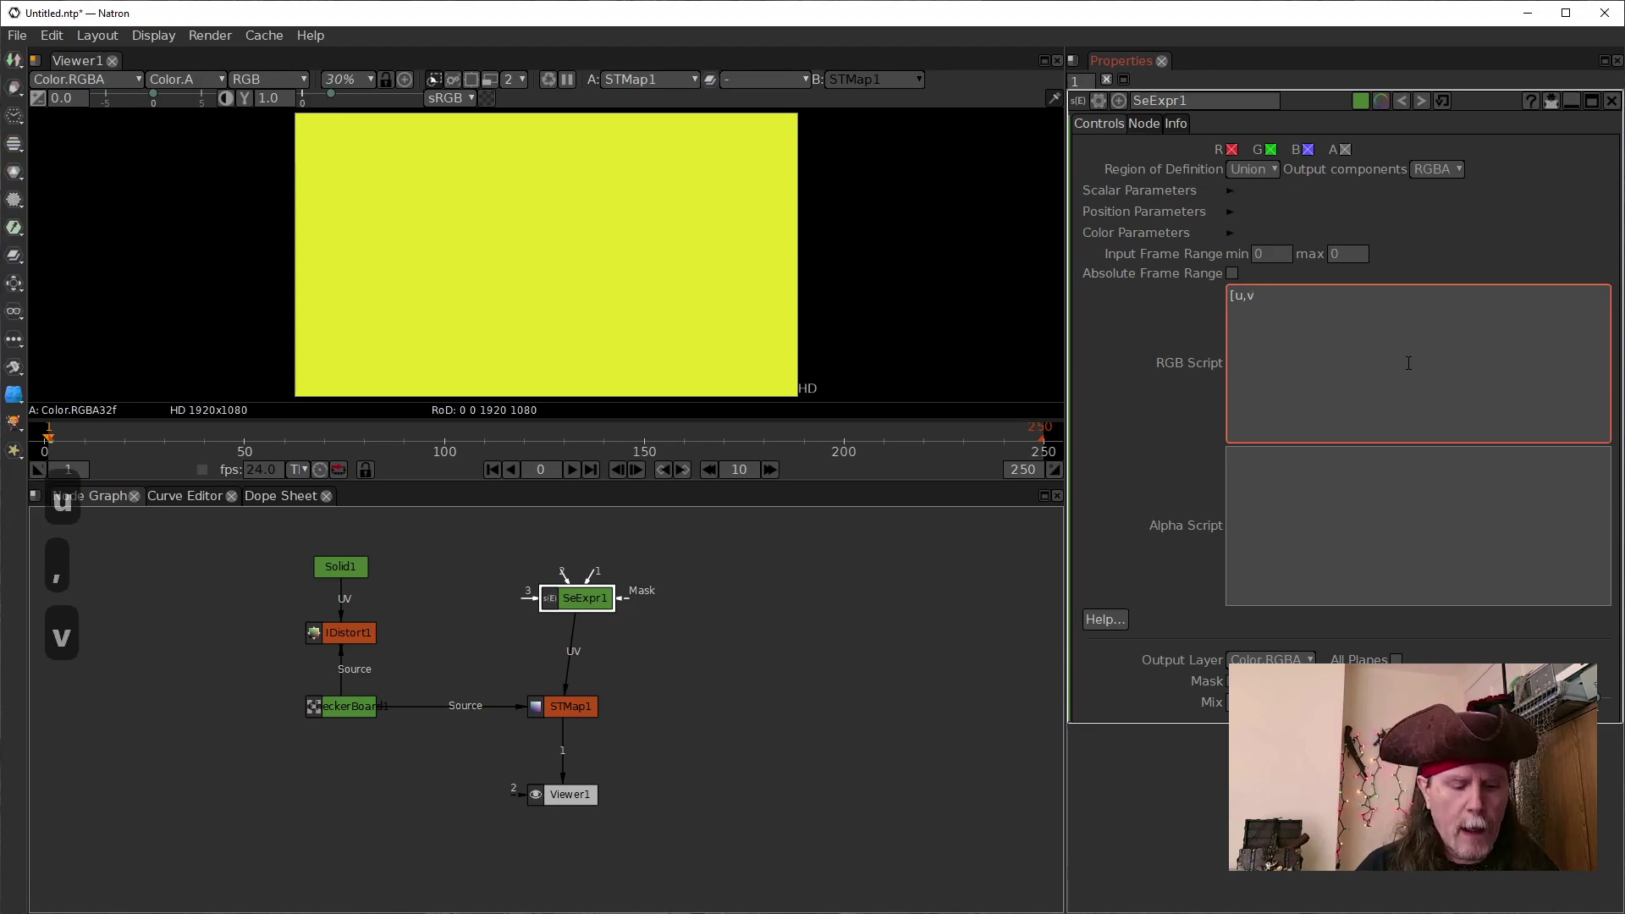
{"action": "type", "text": ","}
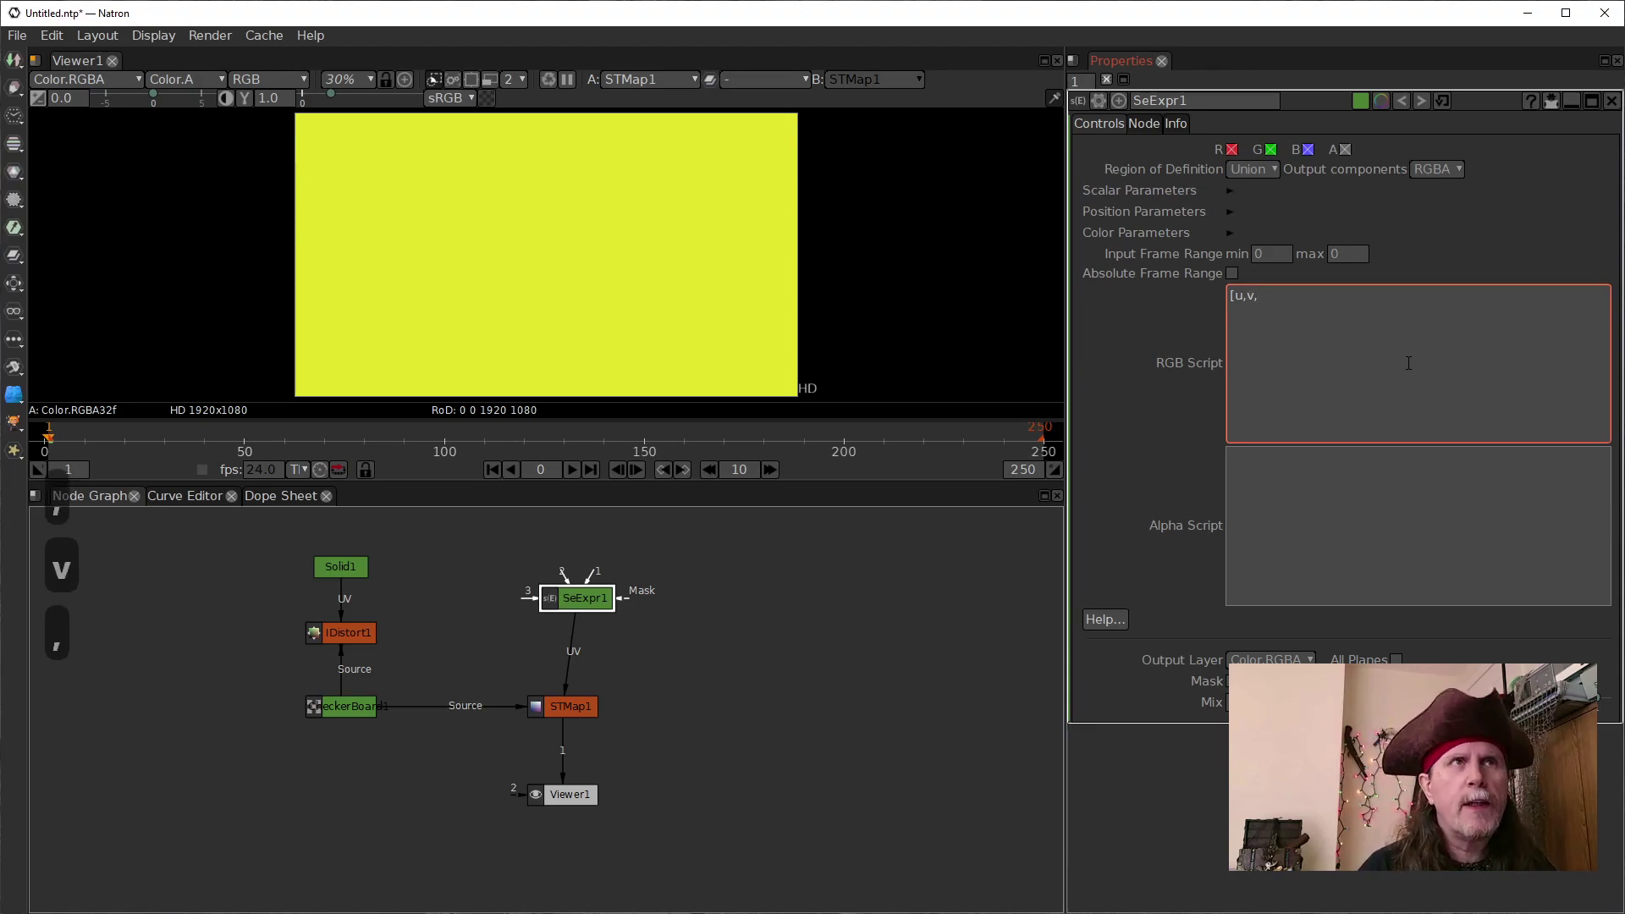
{"action": "type", "text": "0"}
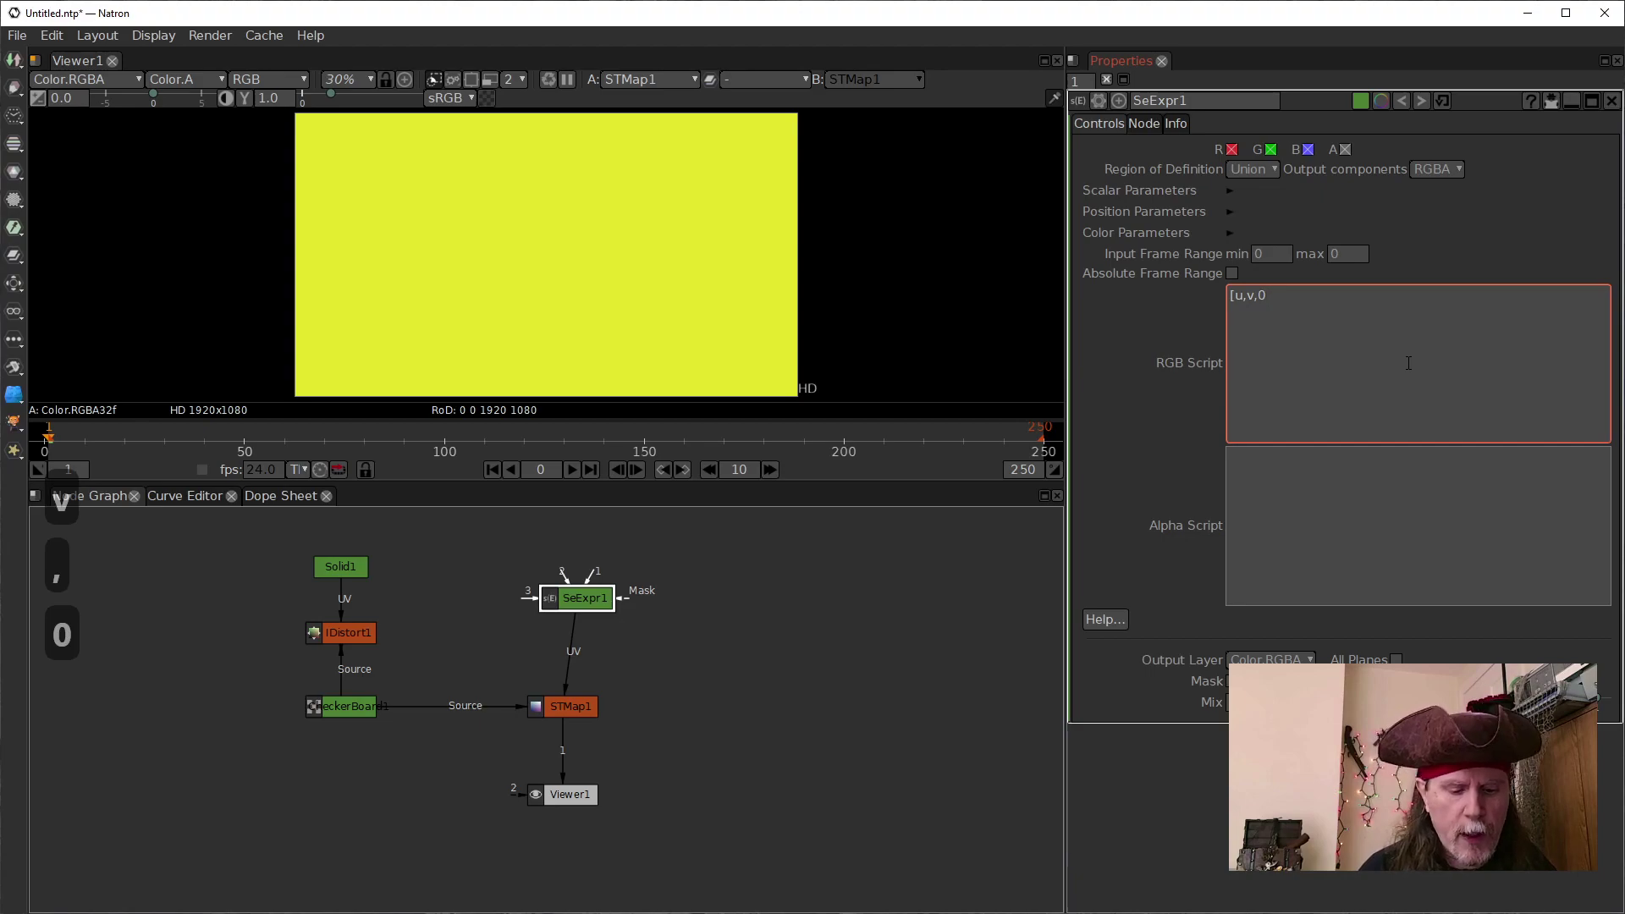
{"action": "type", "text": "]"}
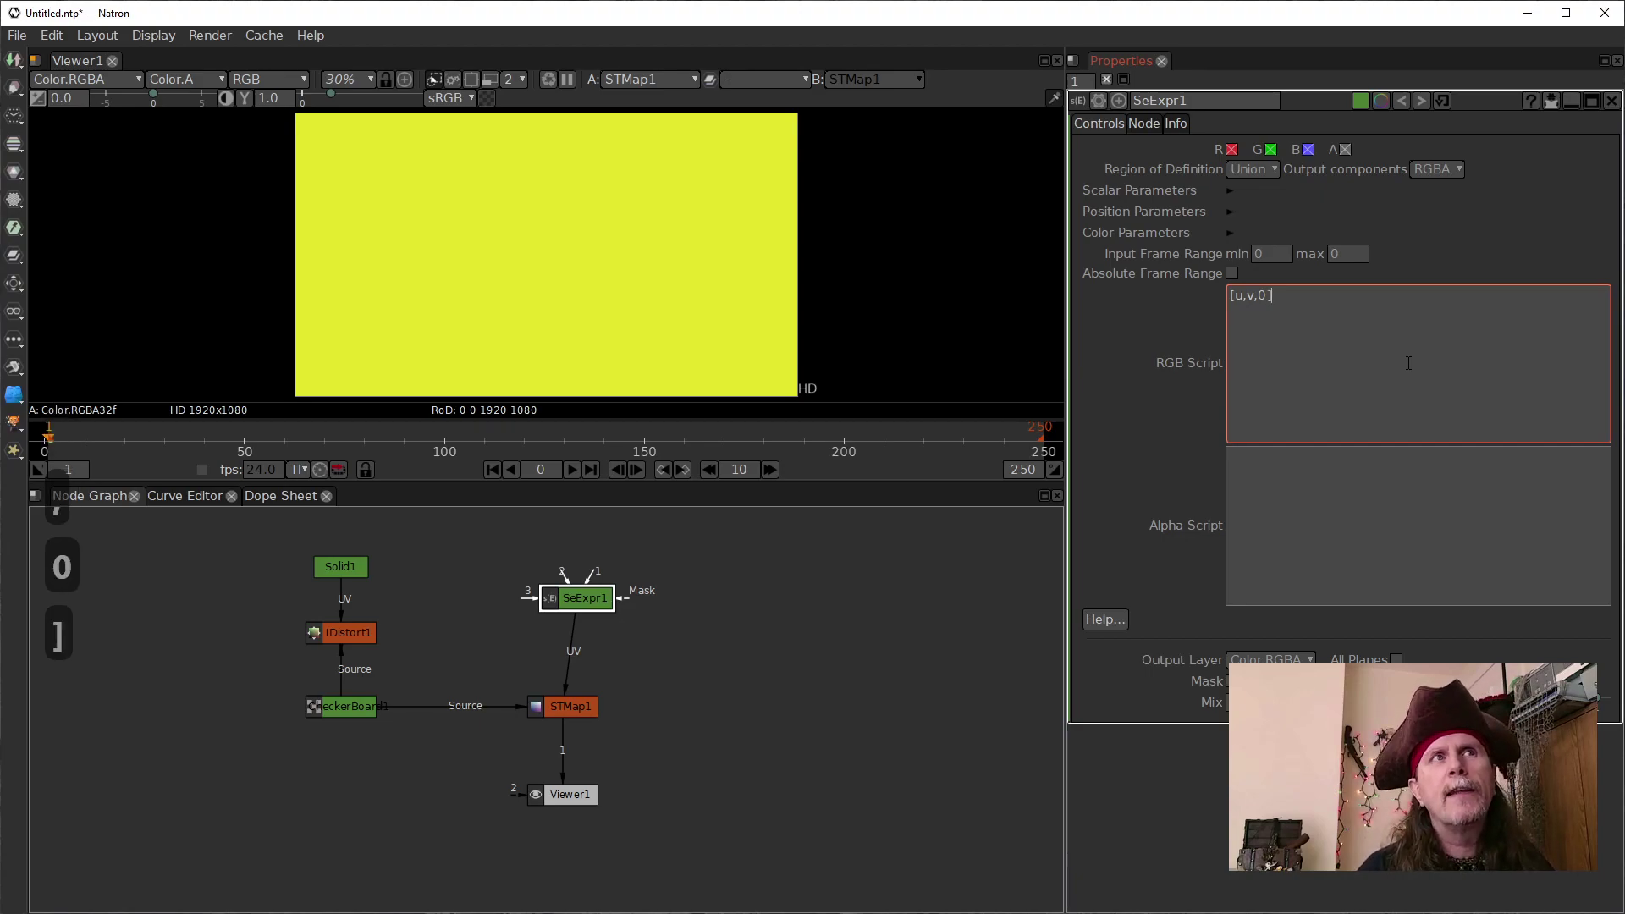
{"action": "left_click", "coordinate": [1325, 516]}
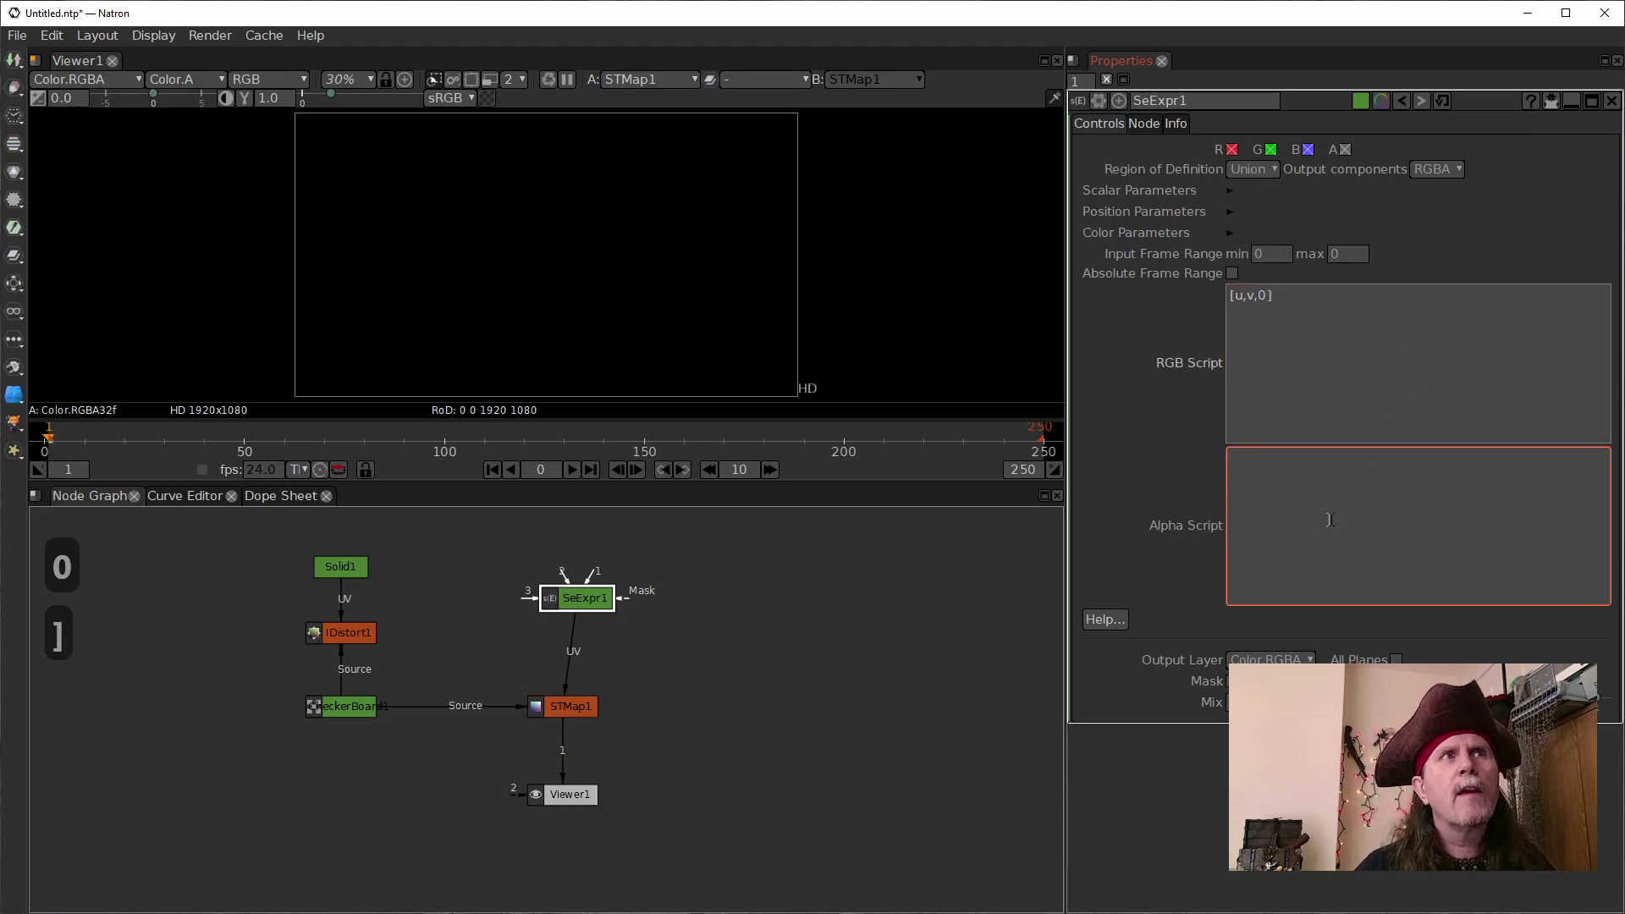
Align SeExpr directly above STMap and set its Alpha Script to 1
{"action": "left_click_drag", "start_coordinate": [593, 602], "coordinate": [578, 602]}
{"action": "left_click", "coordinate": [1252, 527]}
{"action": "type", "text": "1"}
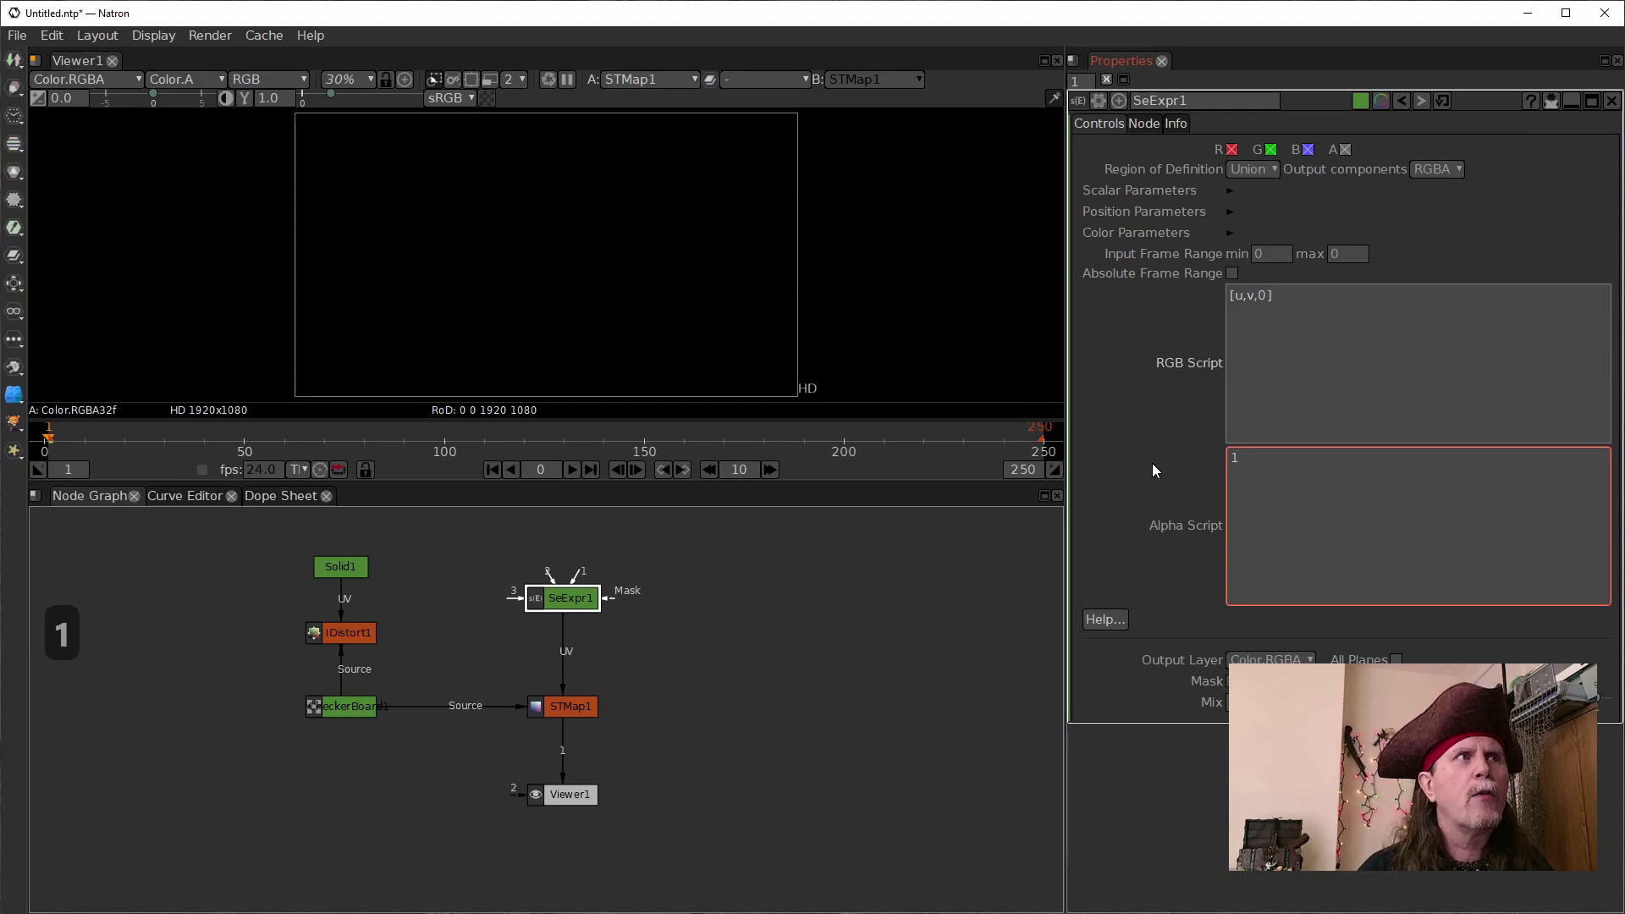
{"action": "left_click", "coordinate": [999, 586]}
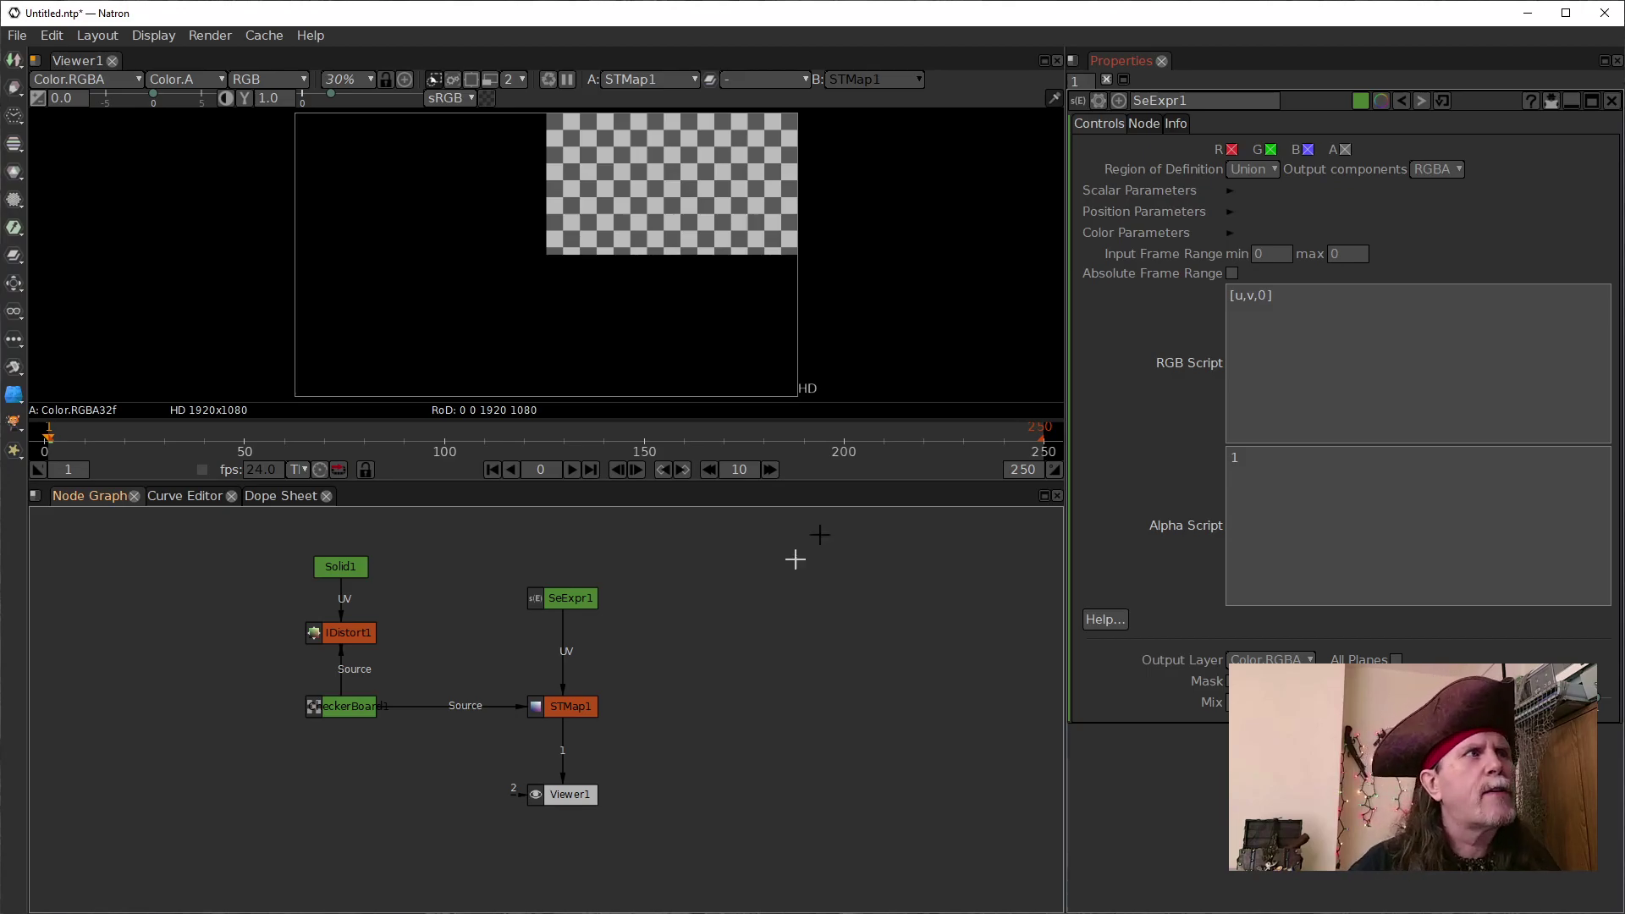
Open STMap's settings and set its UV Offset to 0 for both U and V
{"action": "left_click", "coordinate": [371, 720]}
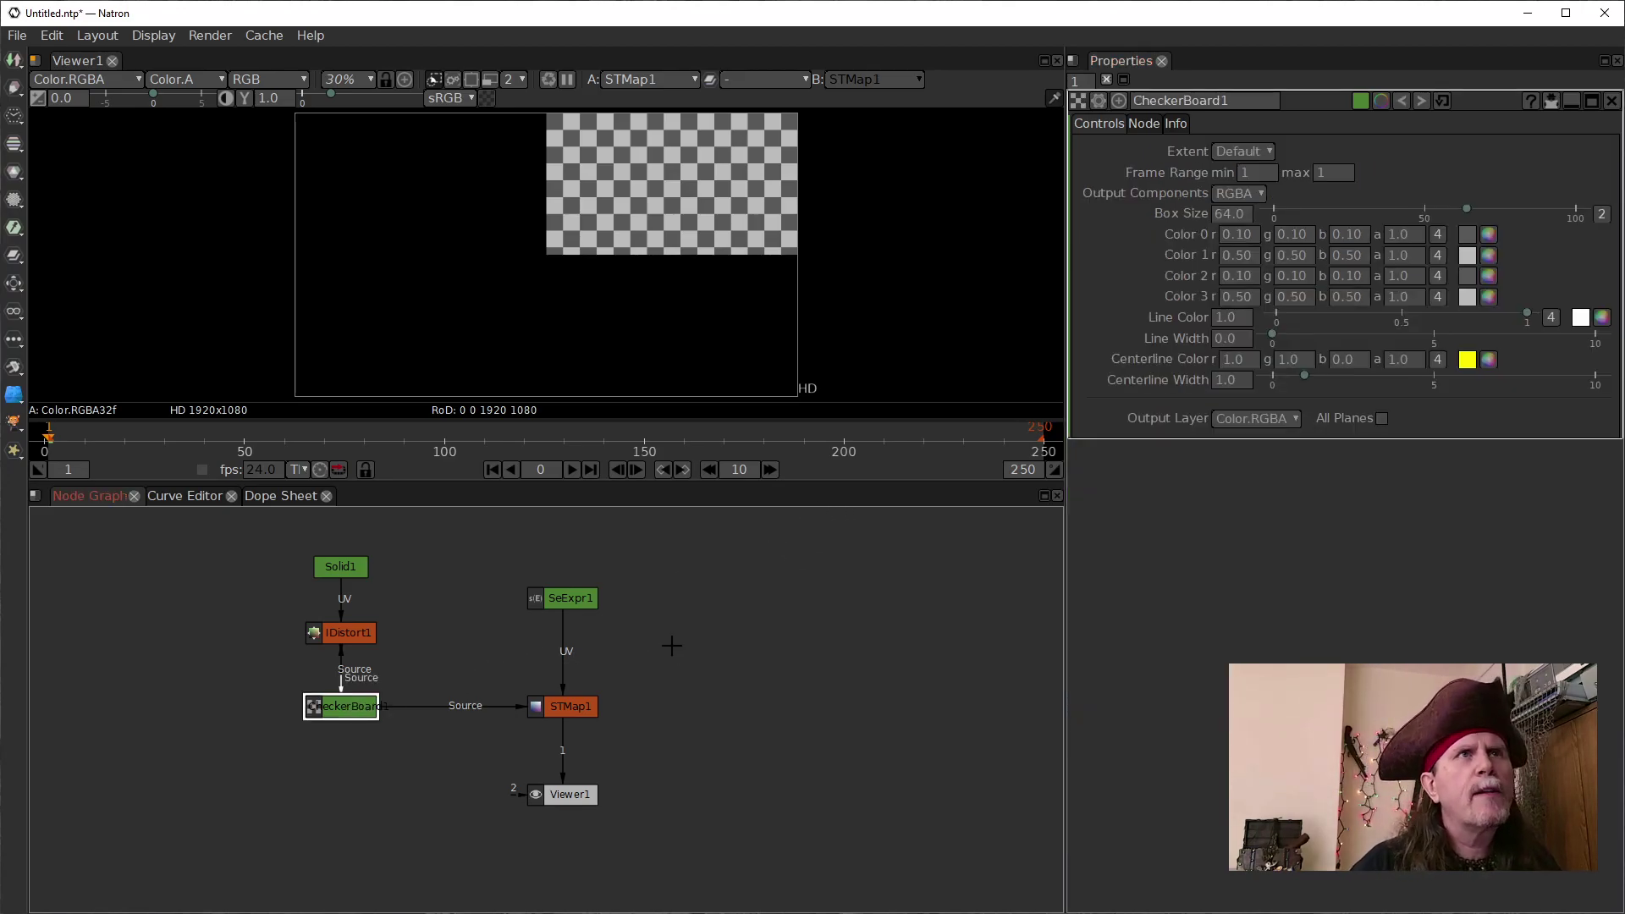
{"action": "left_click", "coordinate": [567, 713]}
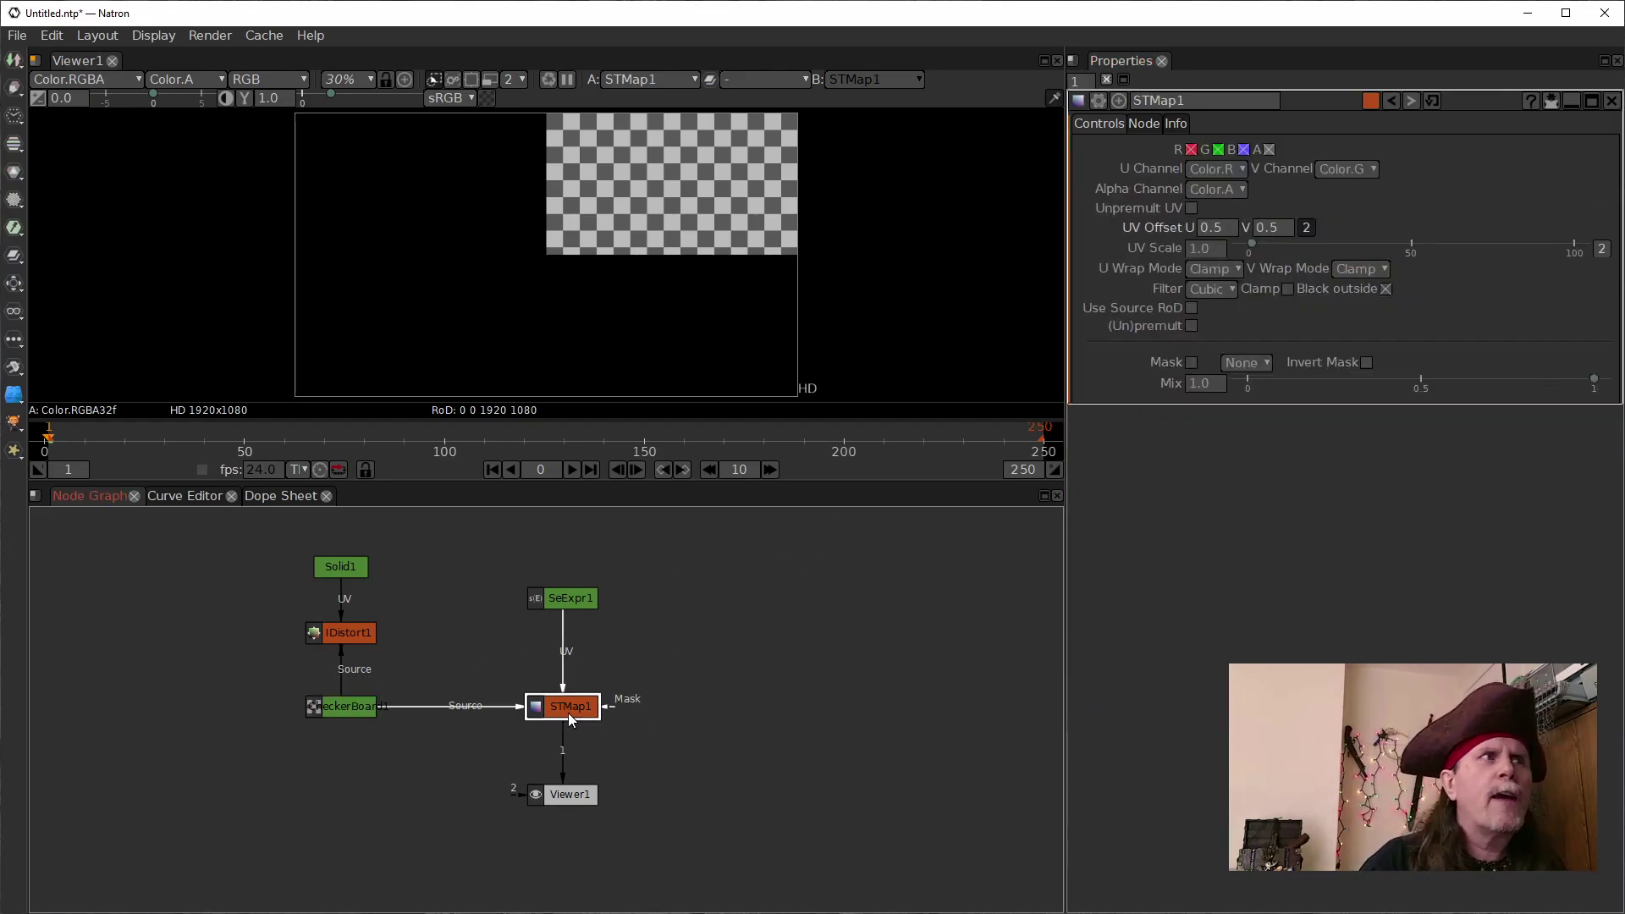
{"action": "left_click", "coordinate": [1200, 232]}
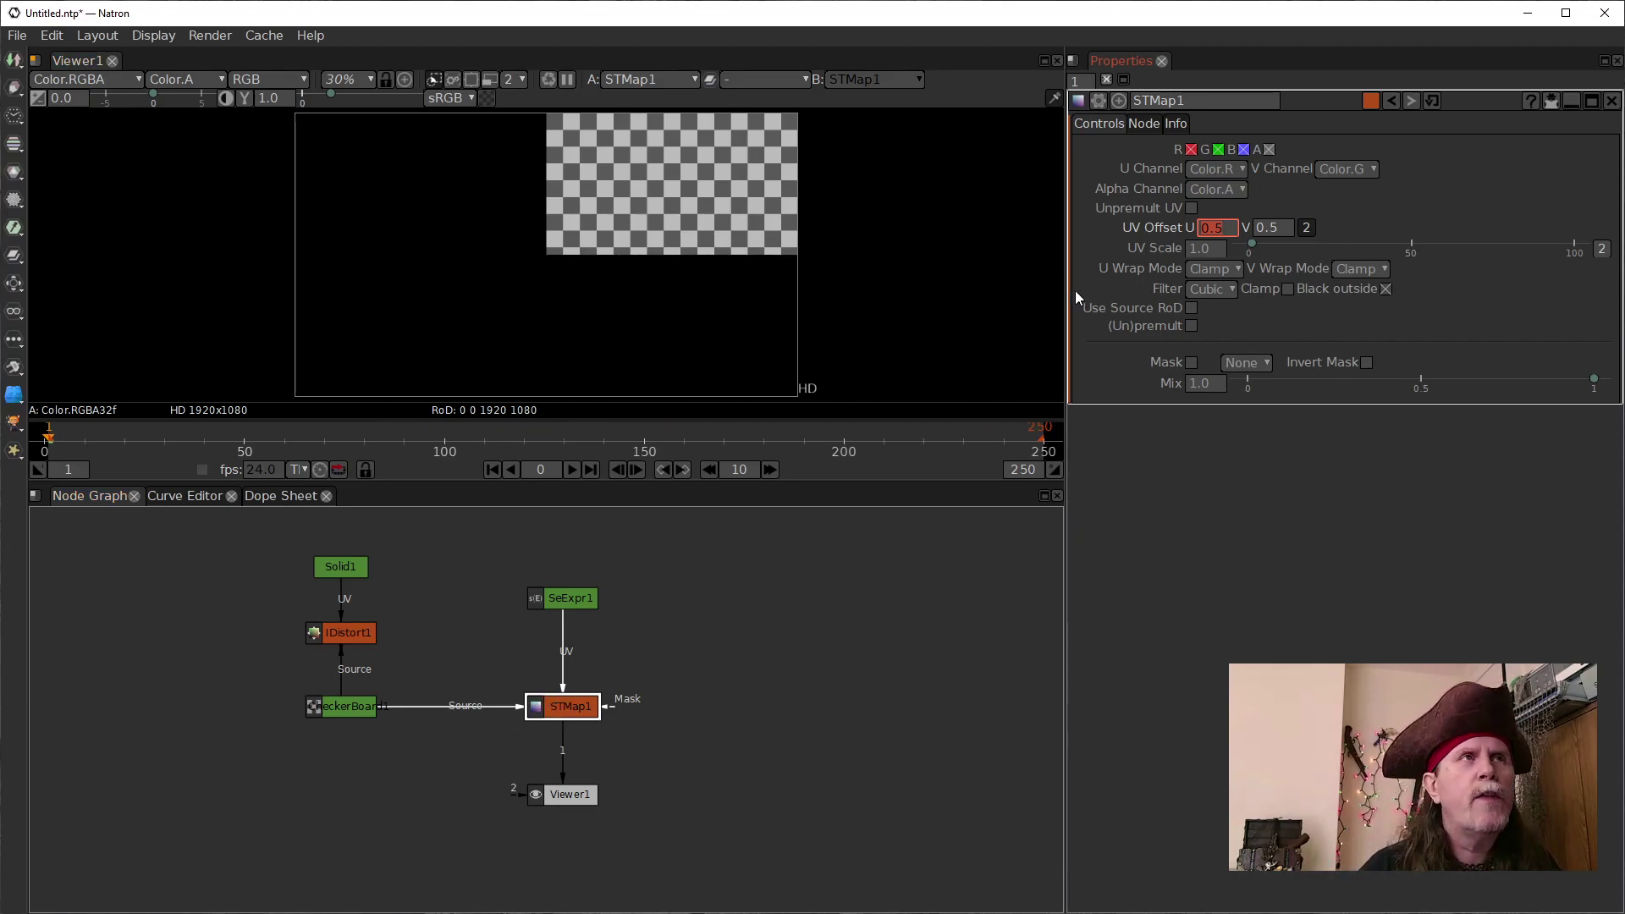
{"action": "left_click", "coordinate": [1230, 226]}
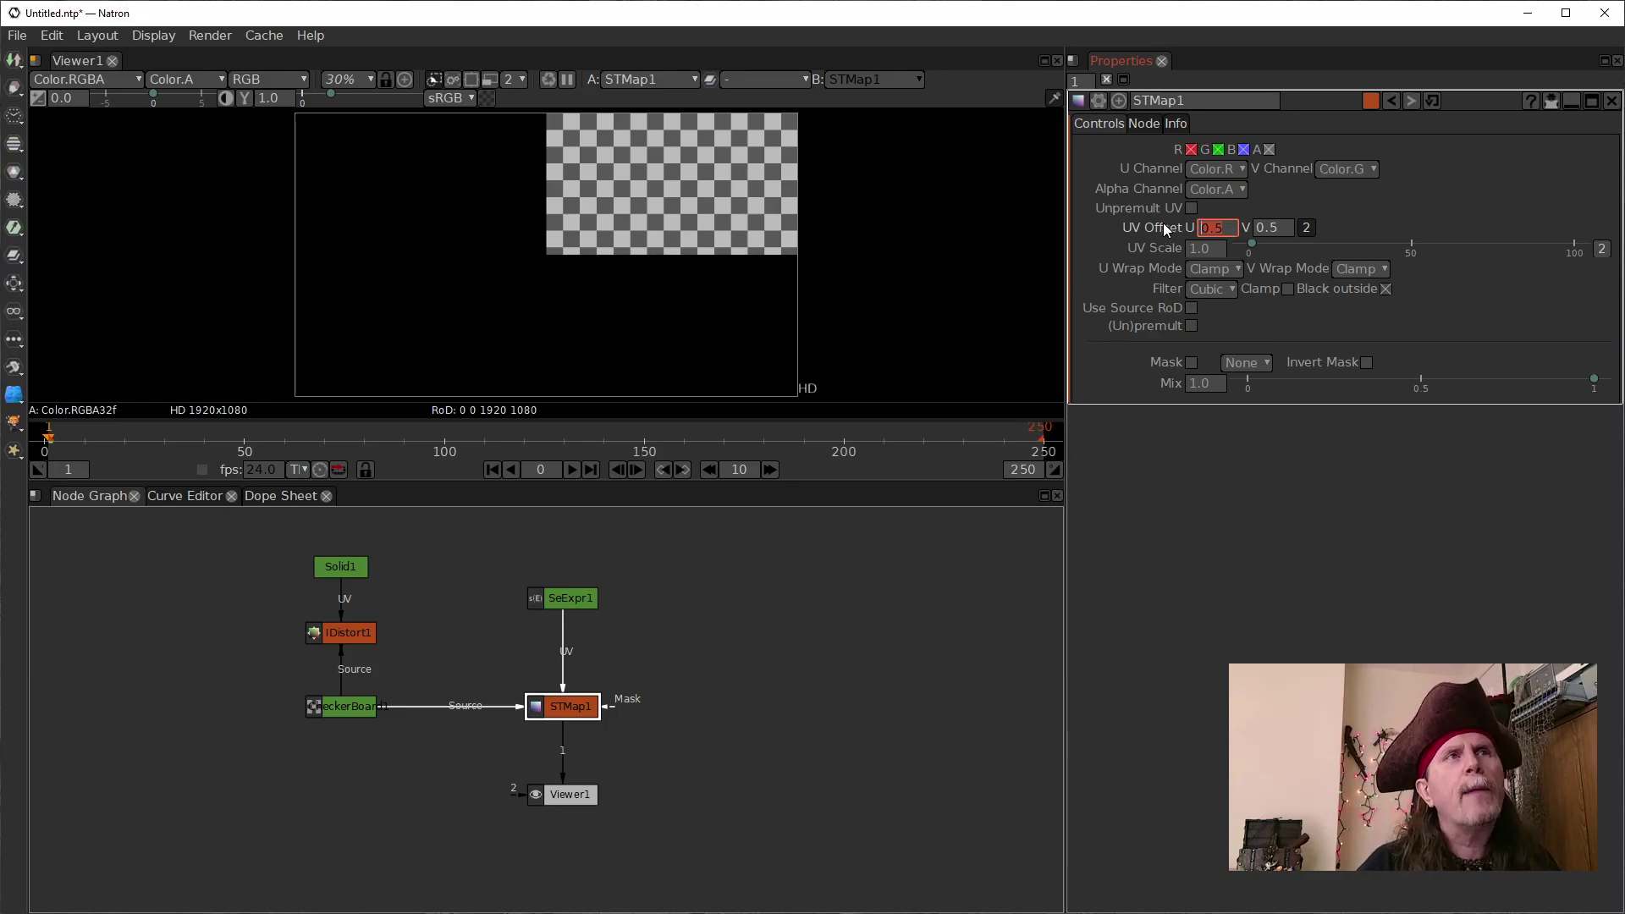
{"action": "type", "text": "0"}
{"action": "key", "text": "Return"}
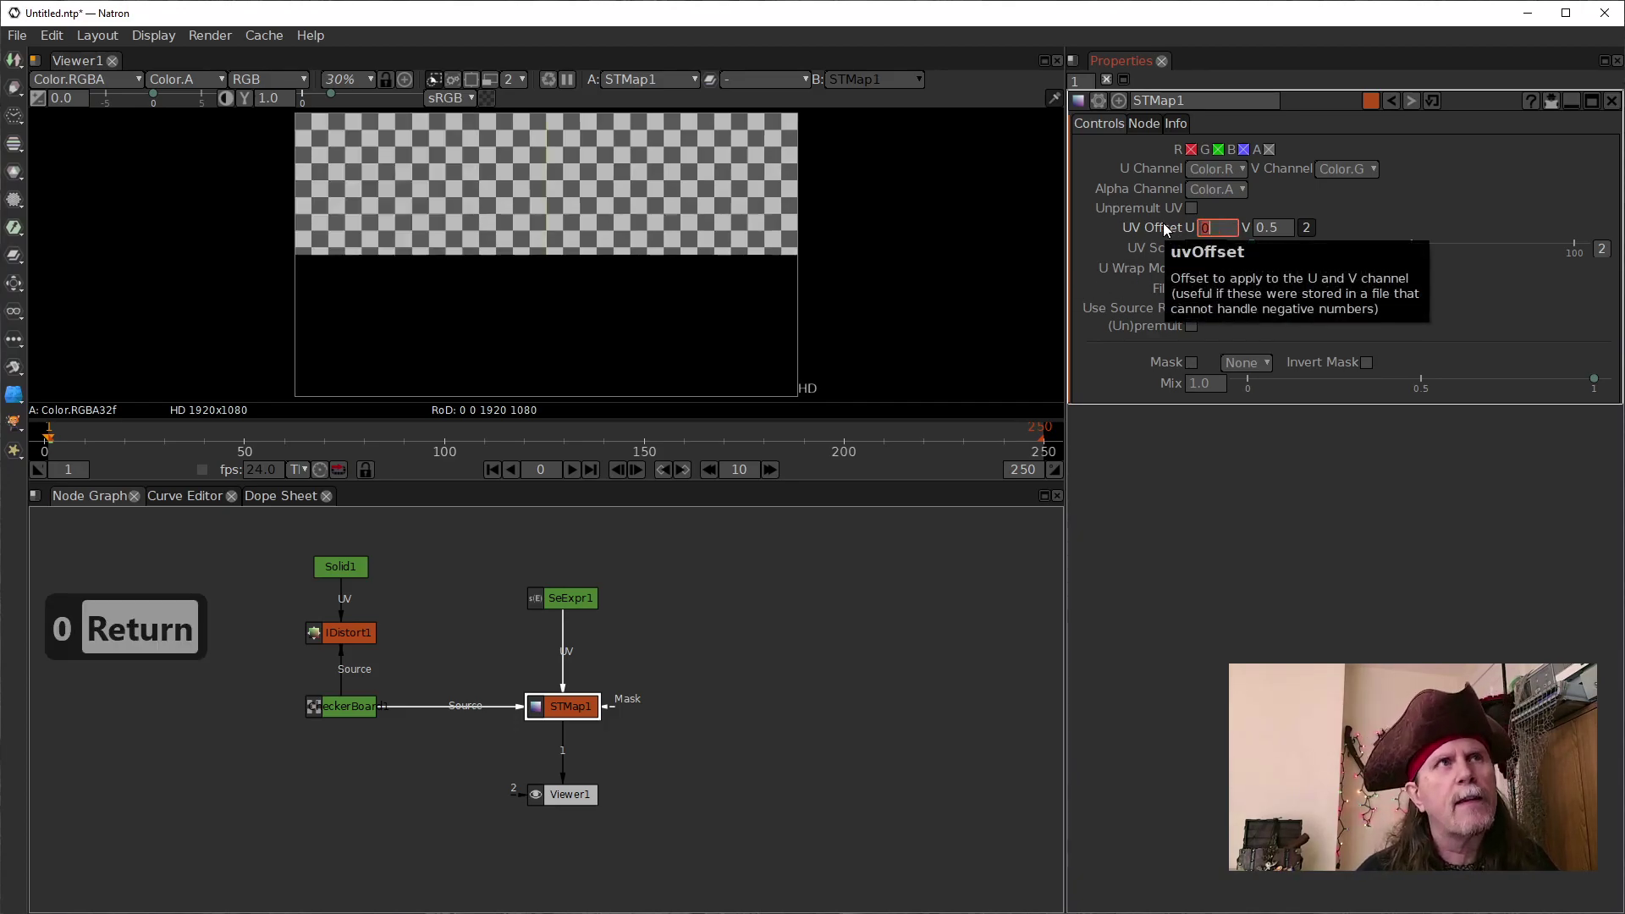
{"action": "left_click", "coordinate": [1269, 226]}
{"action": "type", "text": "0"}
{"action": "key", "text": "Return"}
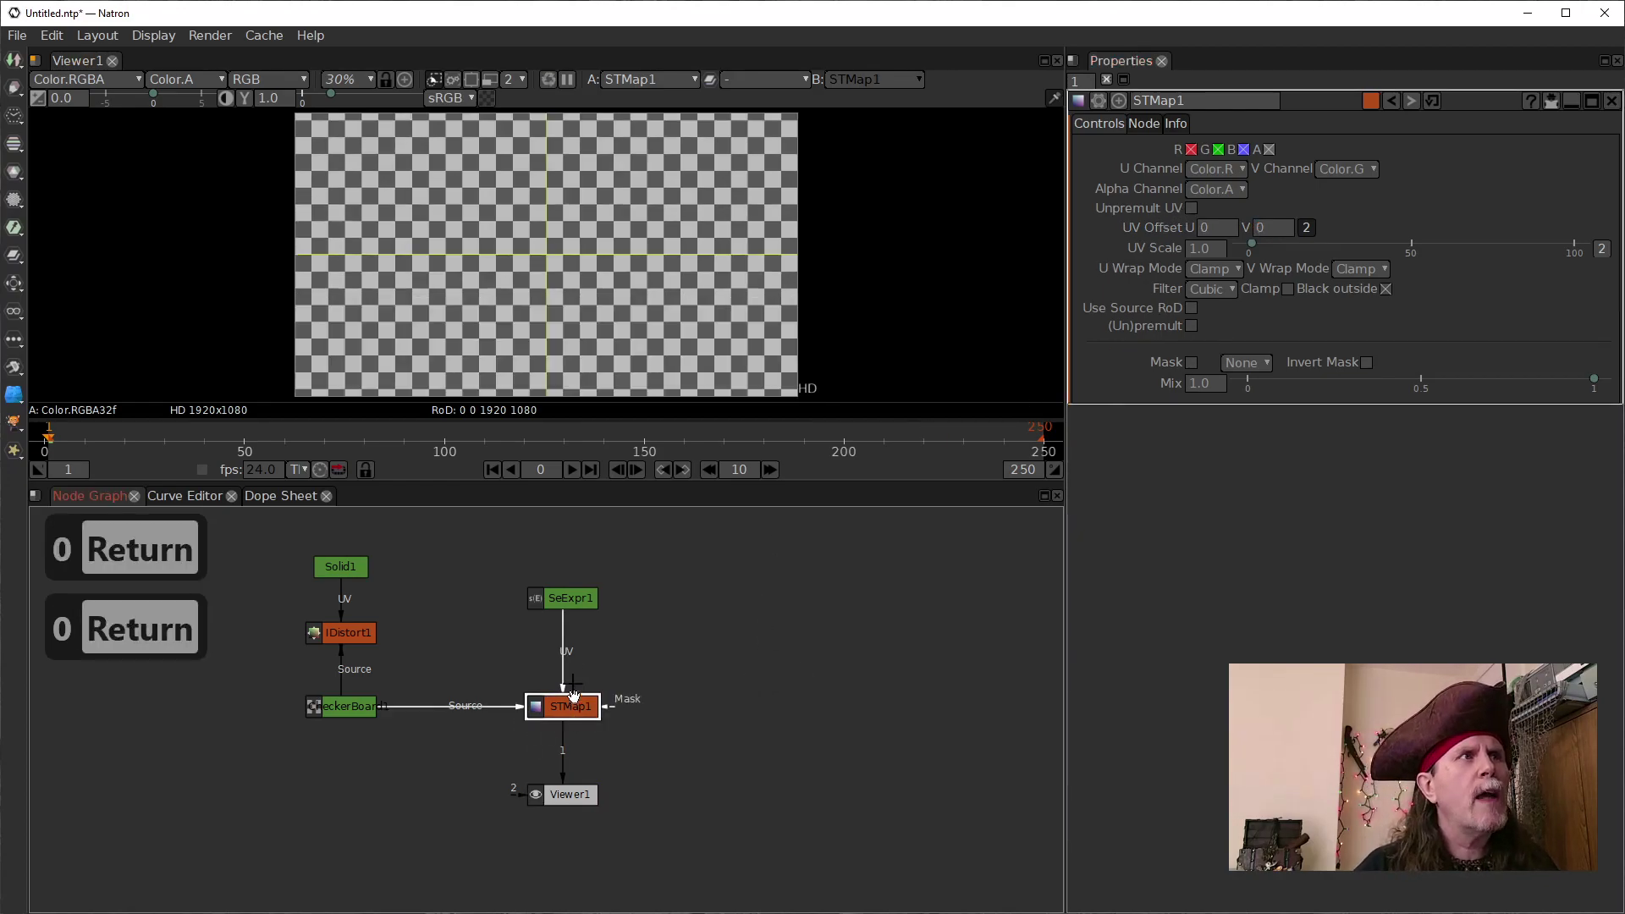
View the SeExpr UV gradient, the STMap output and the CheckerBoard source in turn in the viewer
{"action": "left_click", "coordinate": [565, 599]}
{"action": "key", "text": "1"}
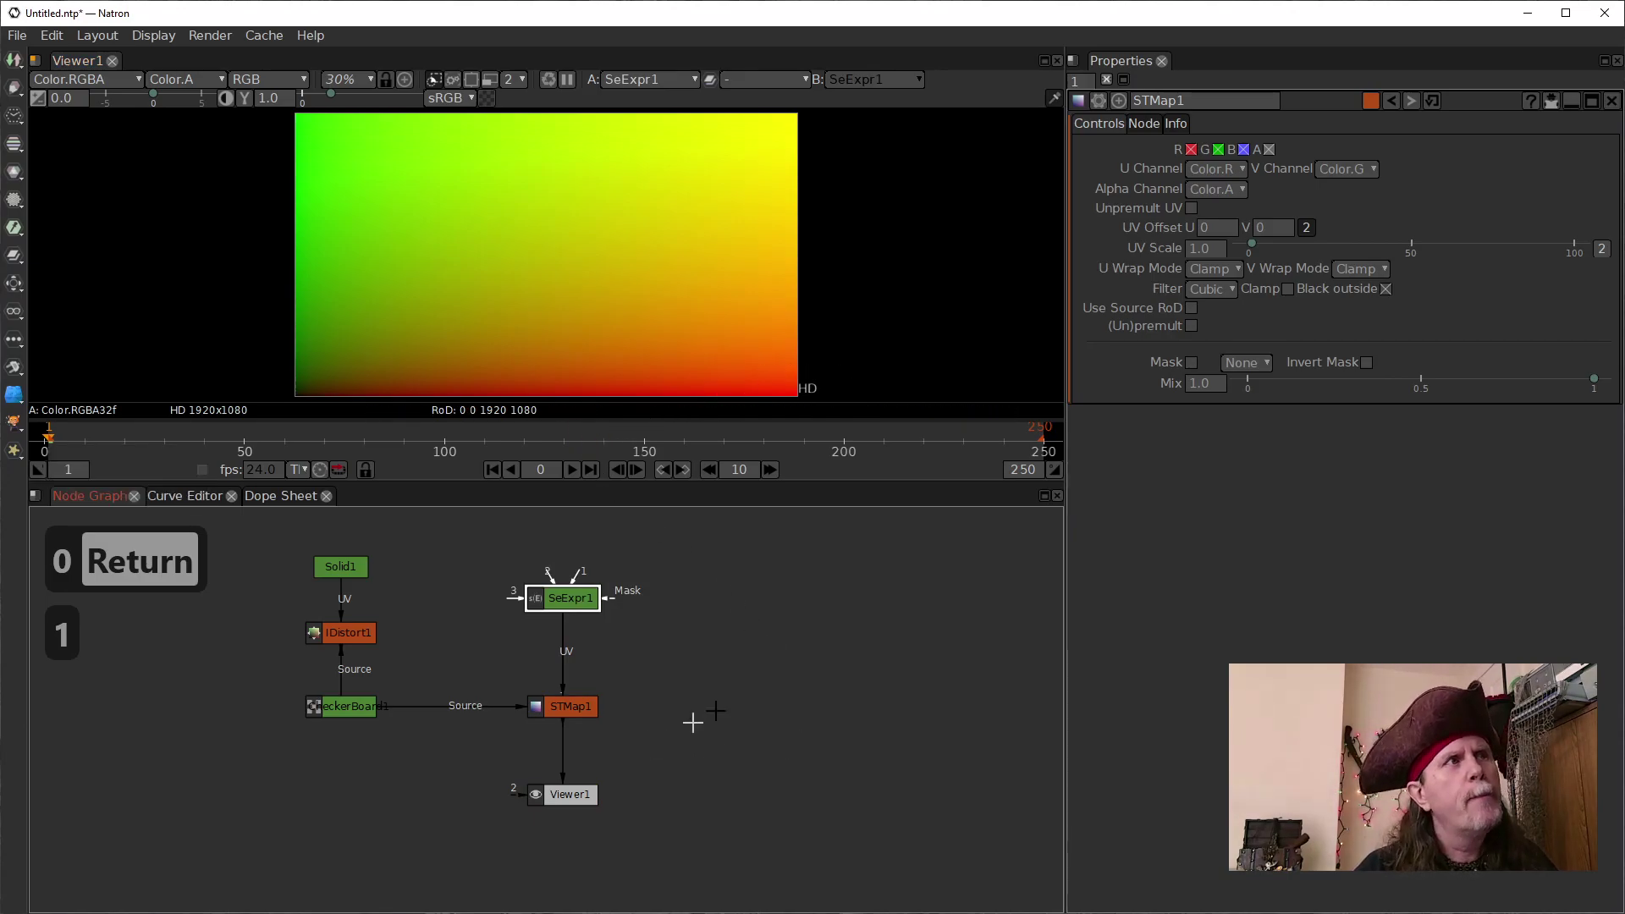
{"action": "left_click", "coordinate": [578, 713]}
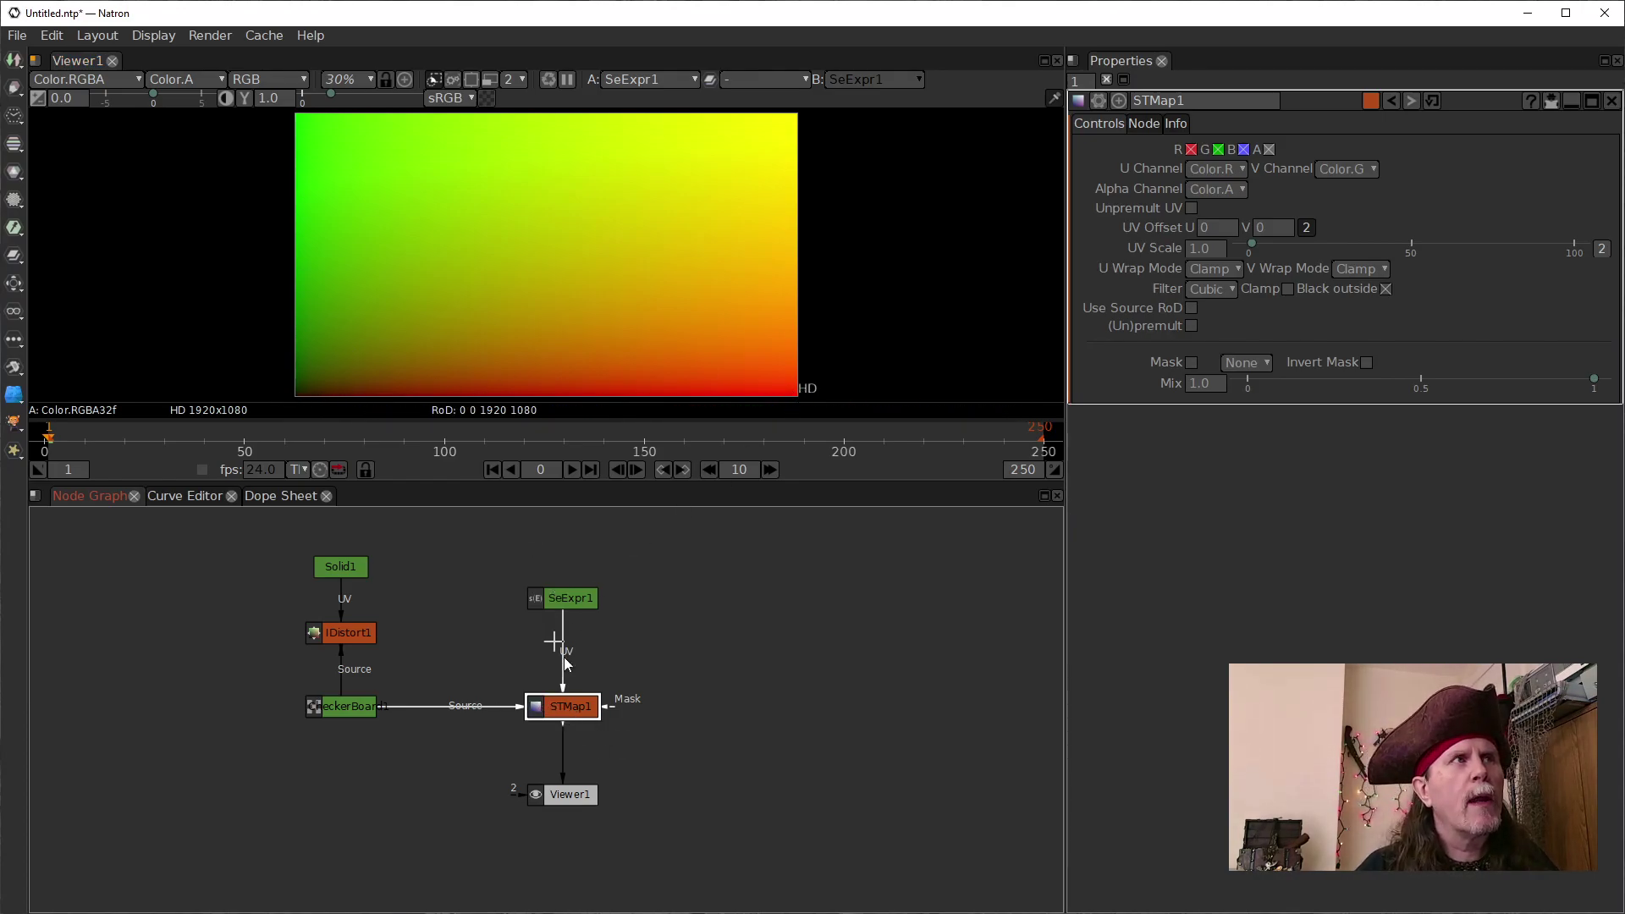
{"action": "key", "text": "1"}
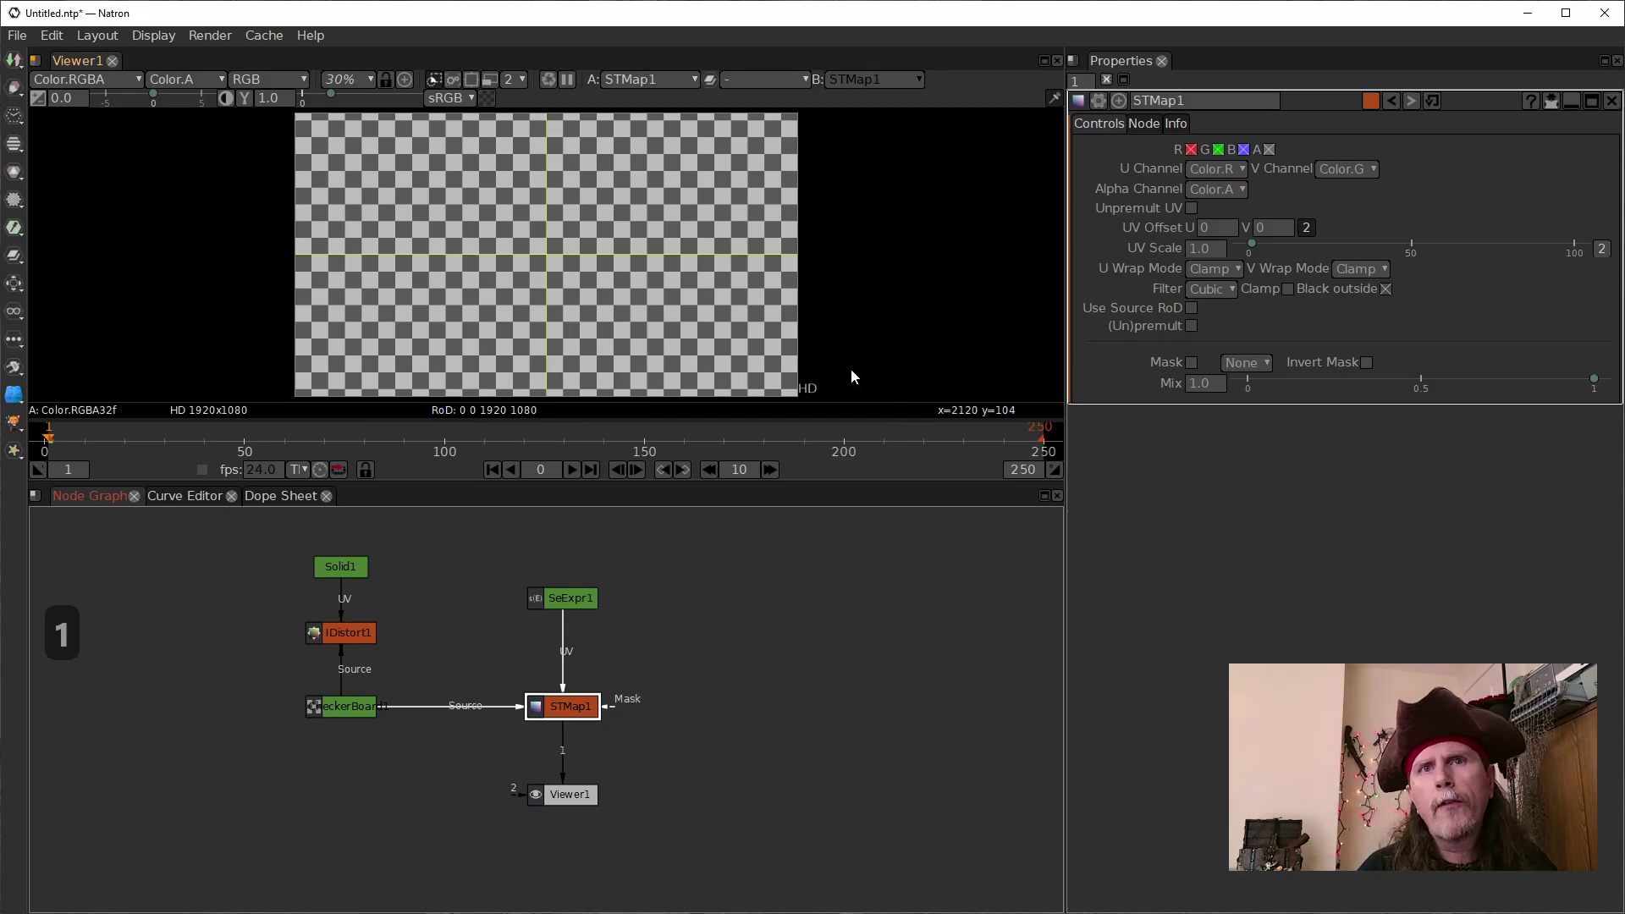
{"action": "left_click", "coordinate": [333, 707]}
{"action": "key", "text": "1"}
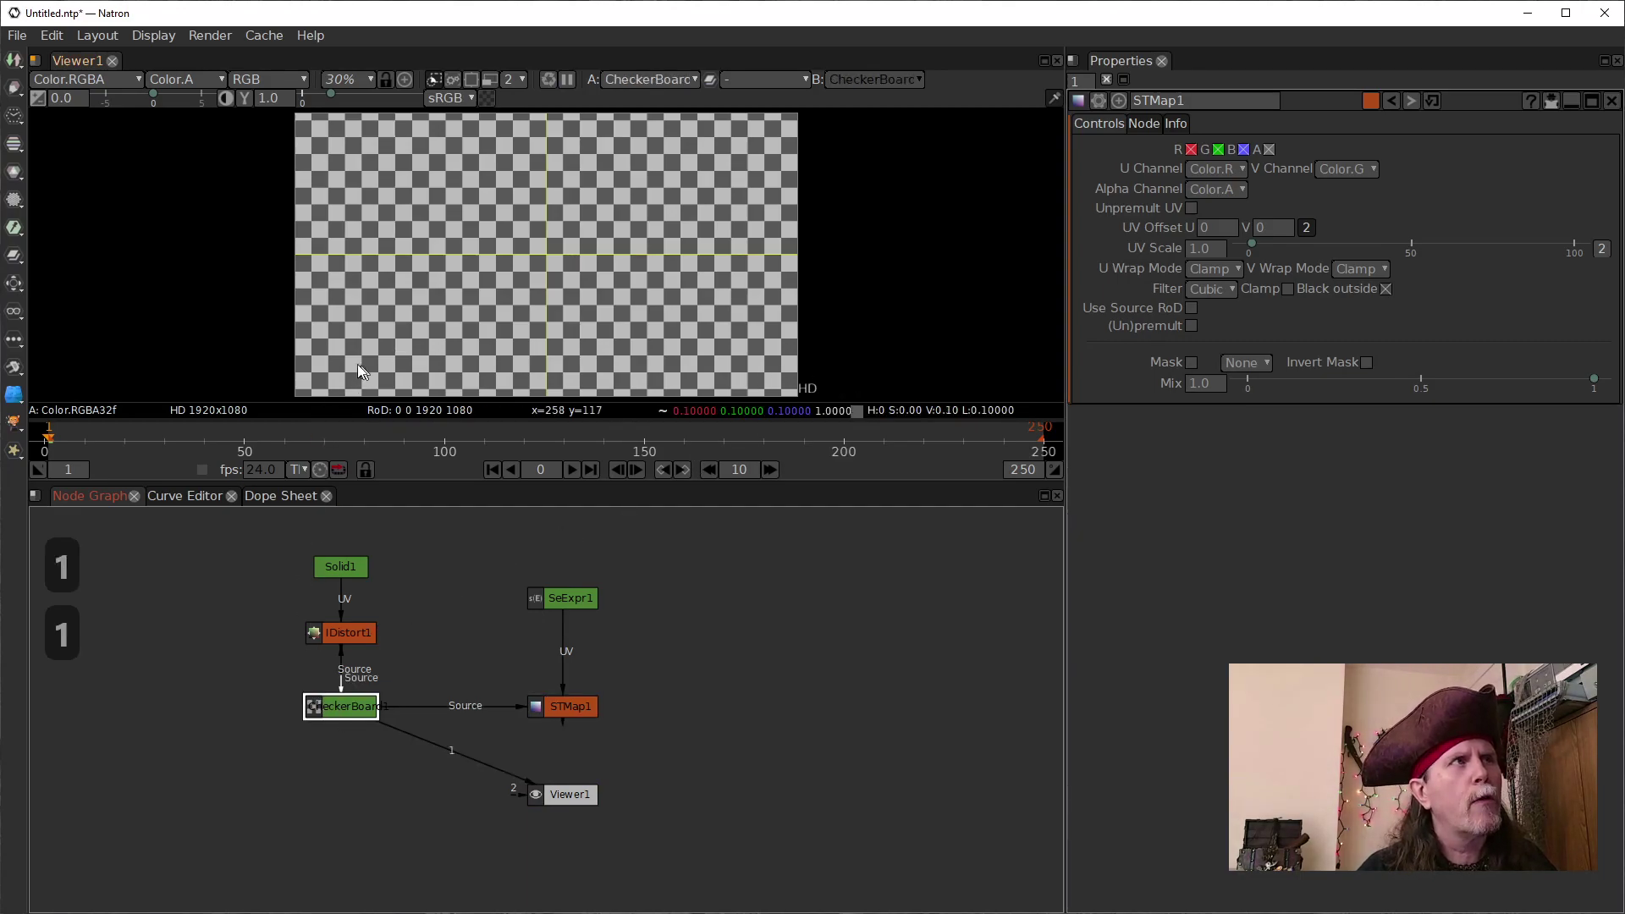
{"action": "left_click", "coordinate": [551, 702]}
{"action": "key", "text": "1"}
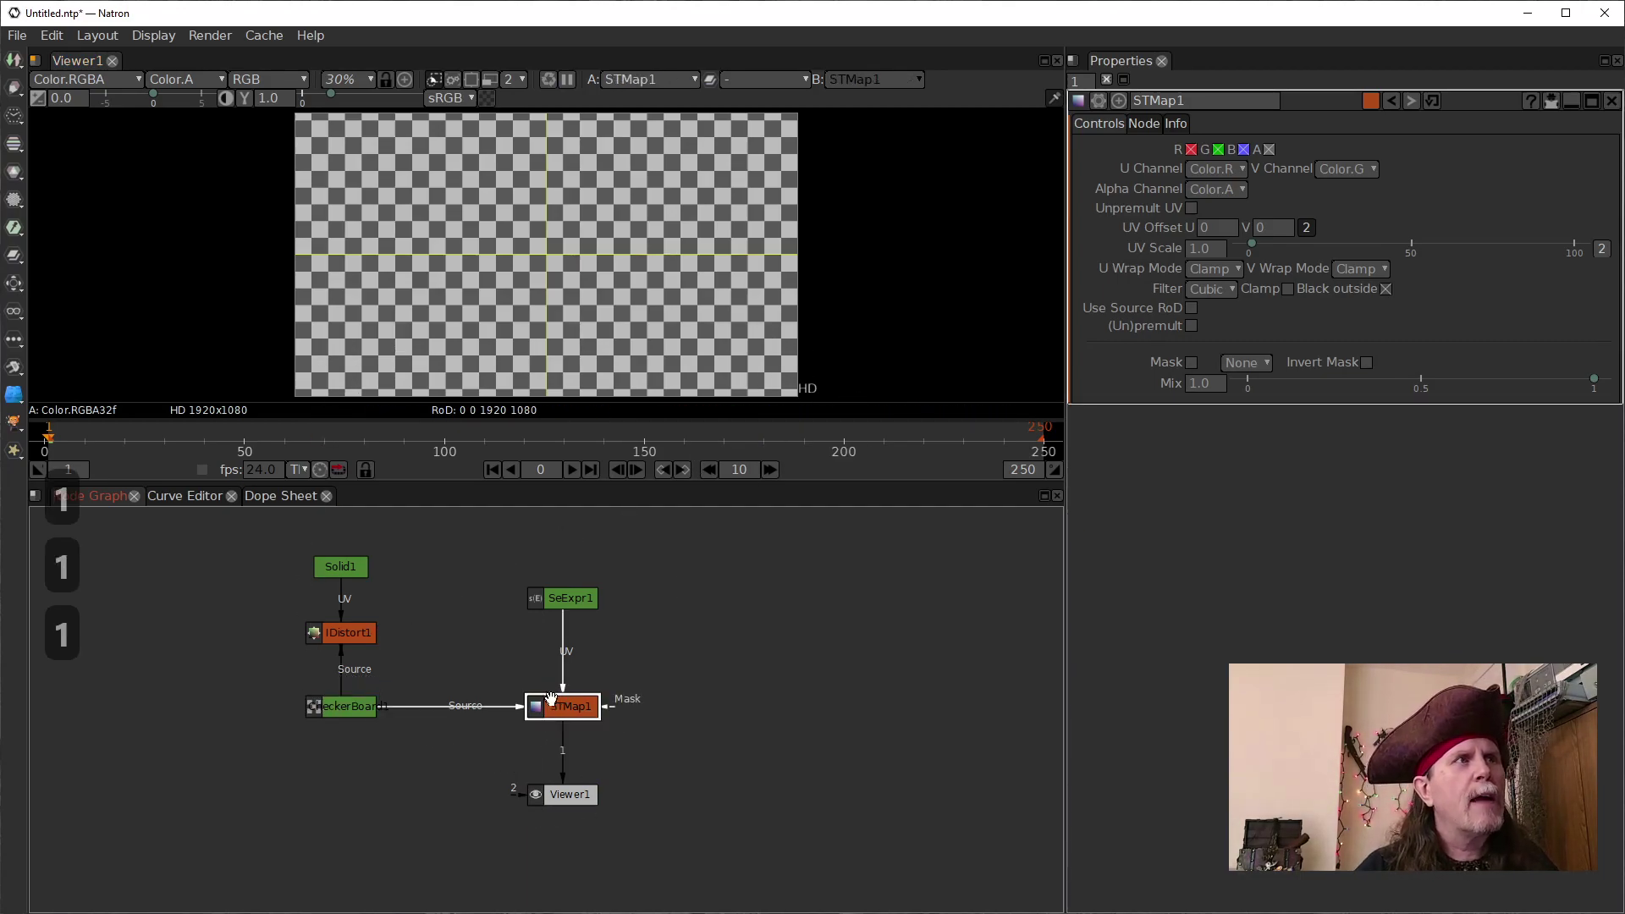
{"action": "left_click", "coordinate": [569, 598]}
{"action": "key", "text": "1"}
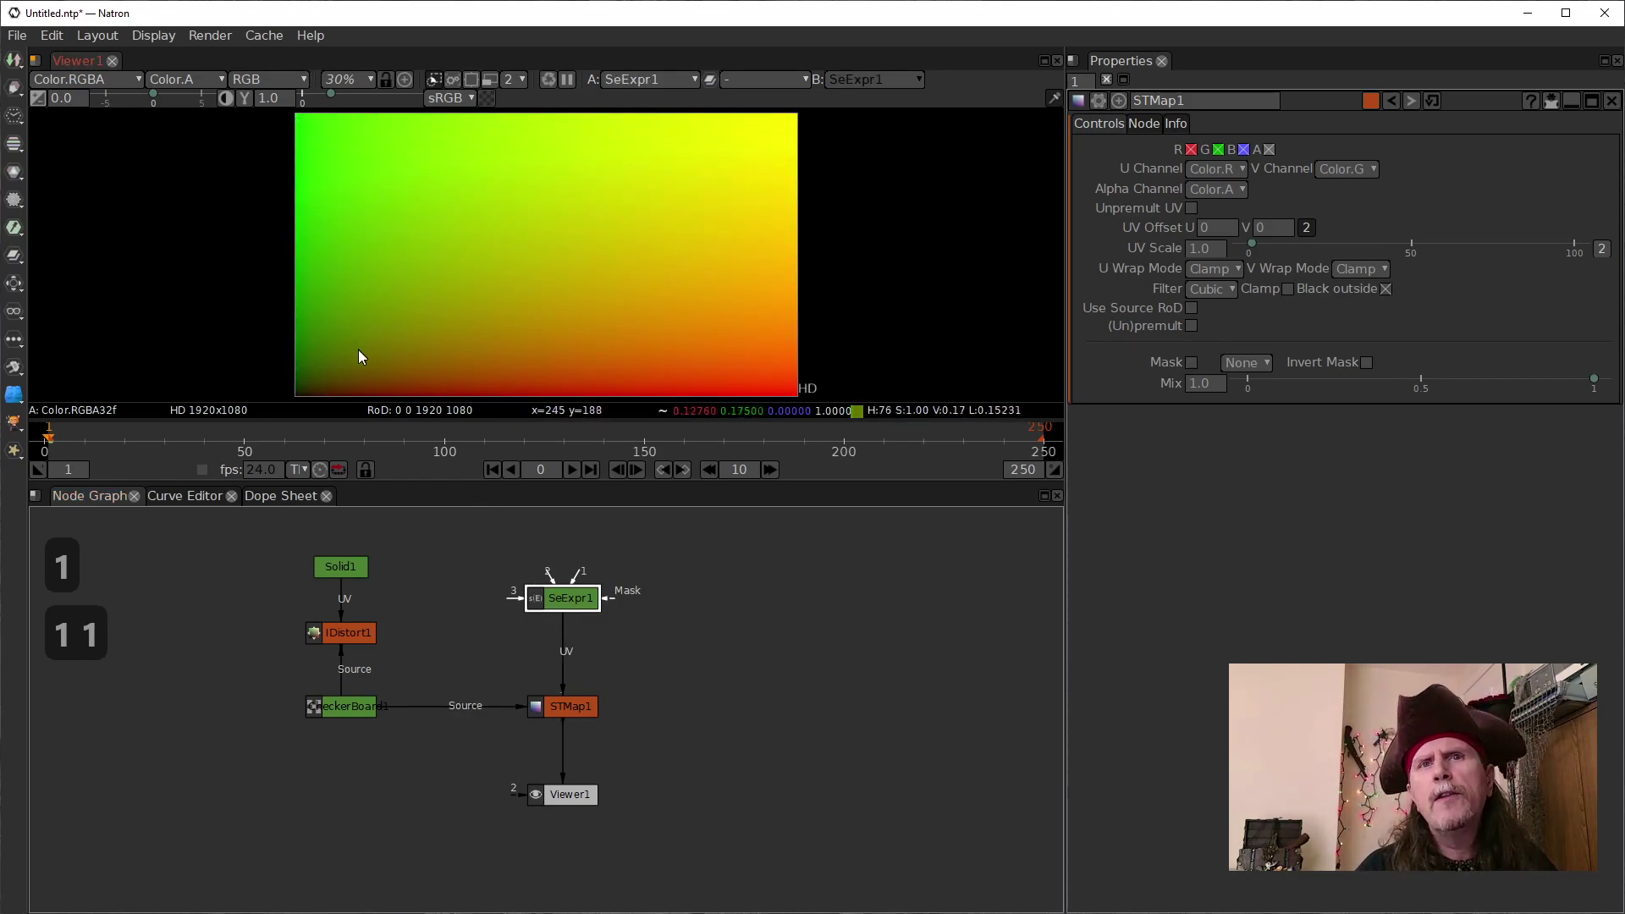
Switch the viewer between CheckerBoard and STMap to compare the source with the mapped image
{"action": "left_click", "coordinate": [338, 706]}
{"action": "key", "text": "1"}
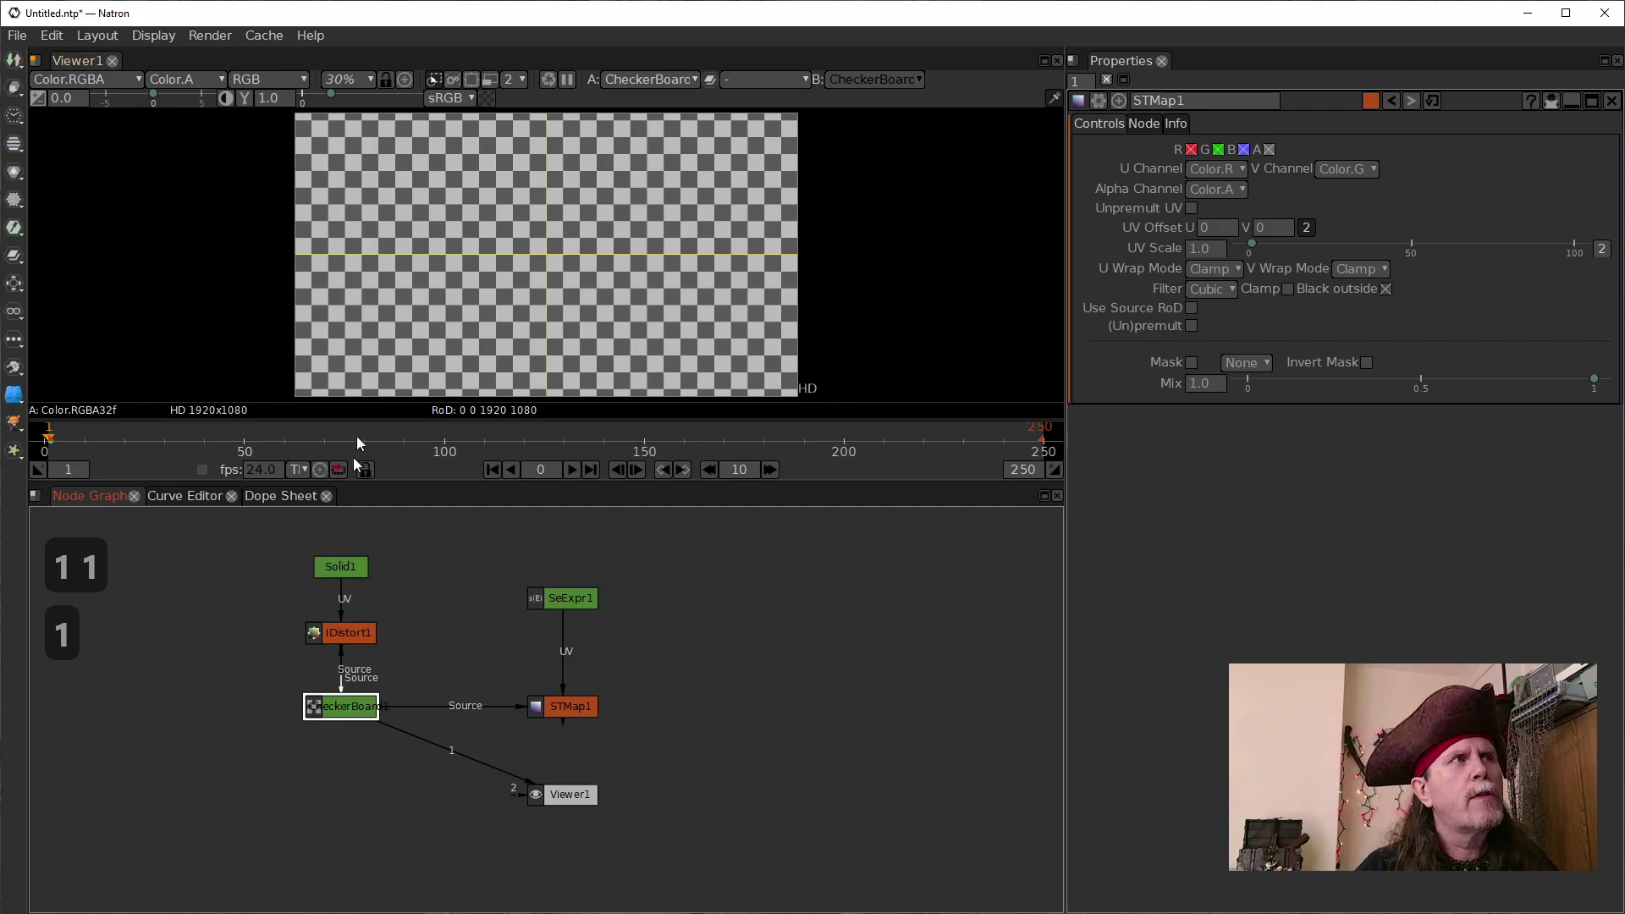
{"action": "left_click", "coordinate": [559, 704]}
{"action": "key", "text": "1"}
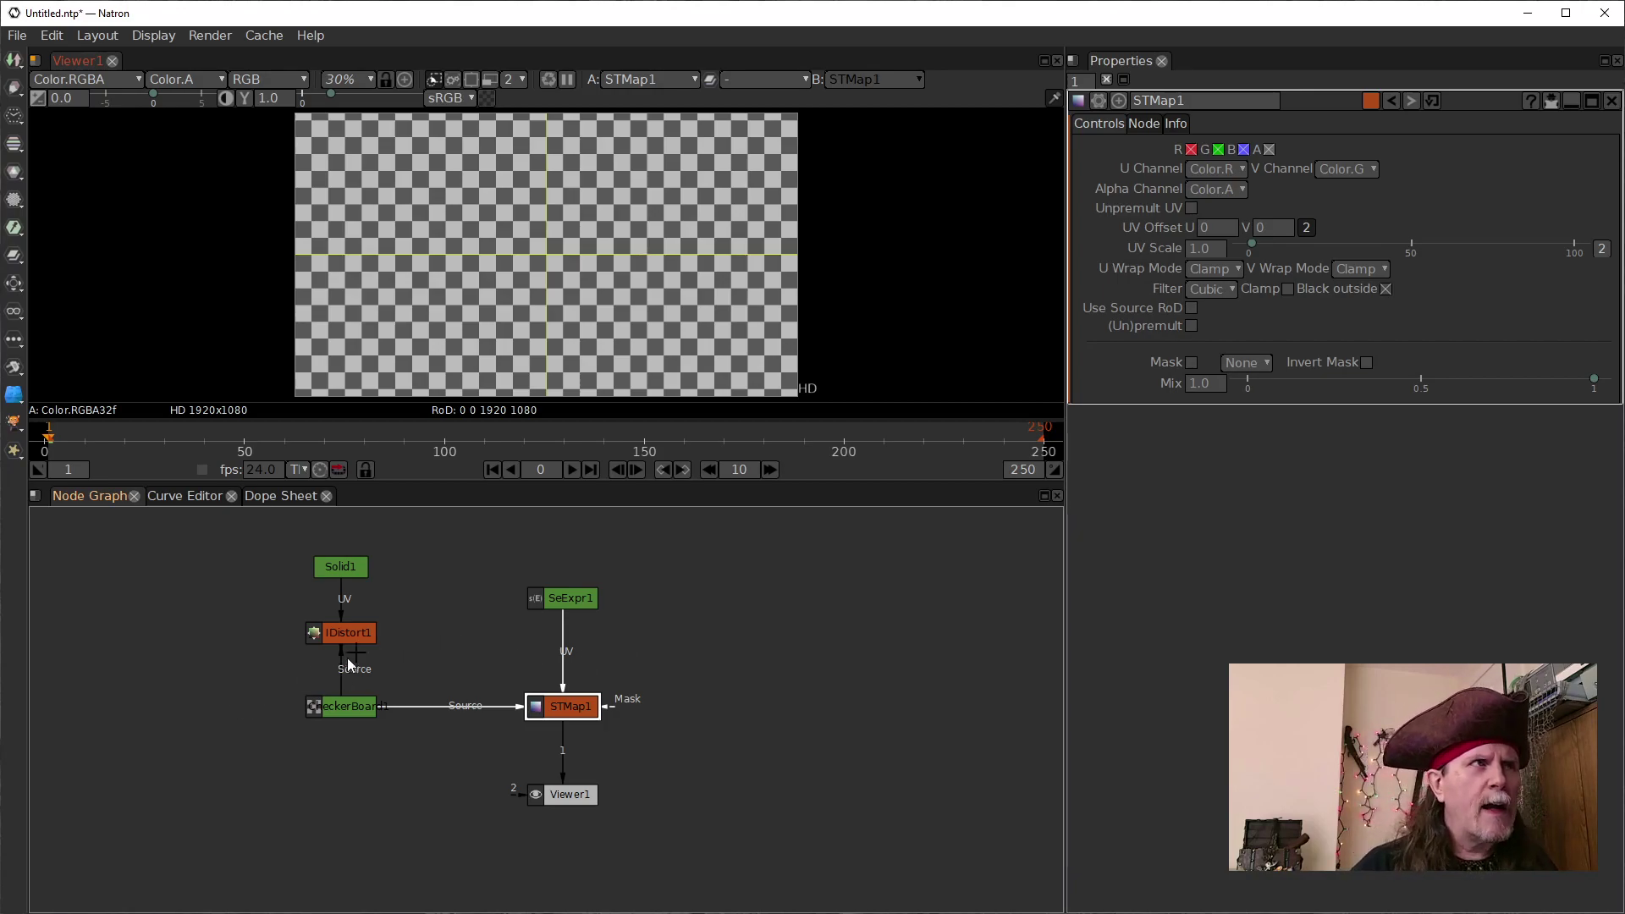
{"action": "left_click", "coordinate": [566, 597]}
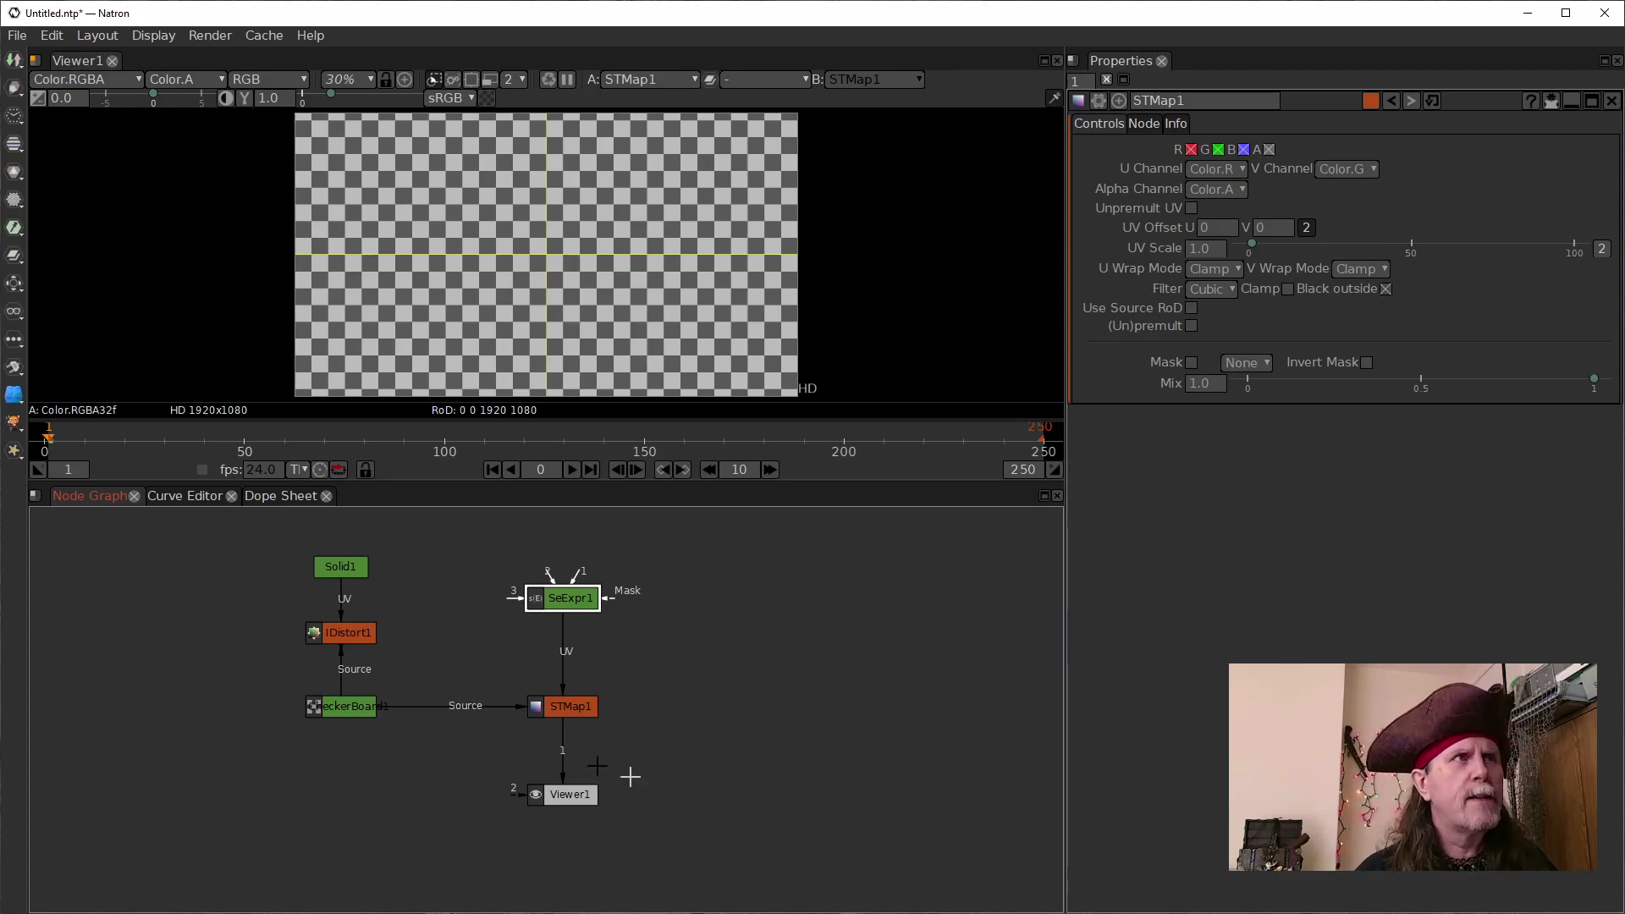
{"action": "left_click", "coordinate": [355, 710]}
{"action": "key", "text": "1"}
{"action": "key", "text": "1"}
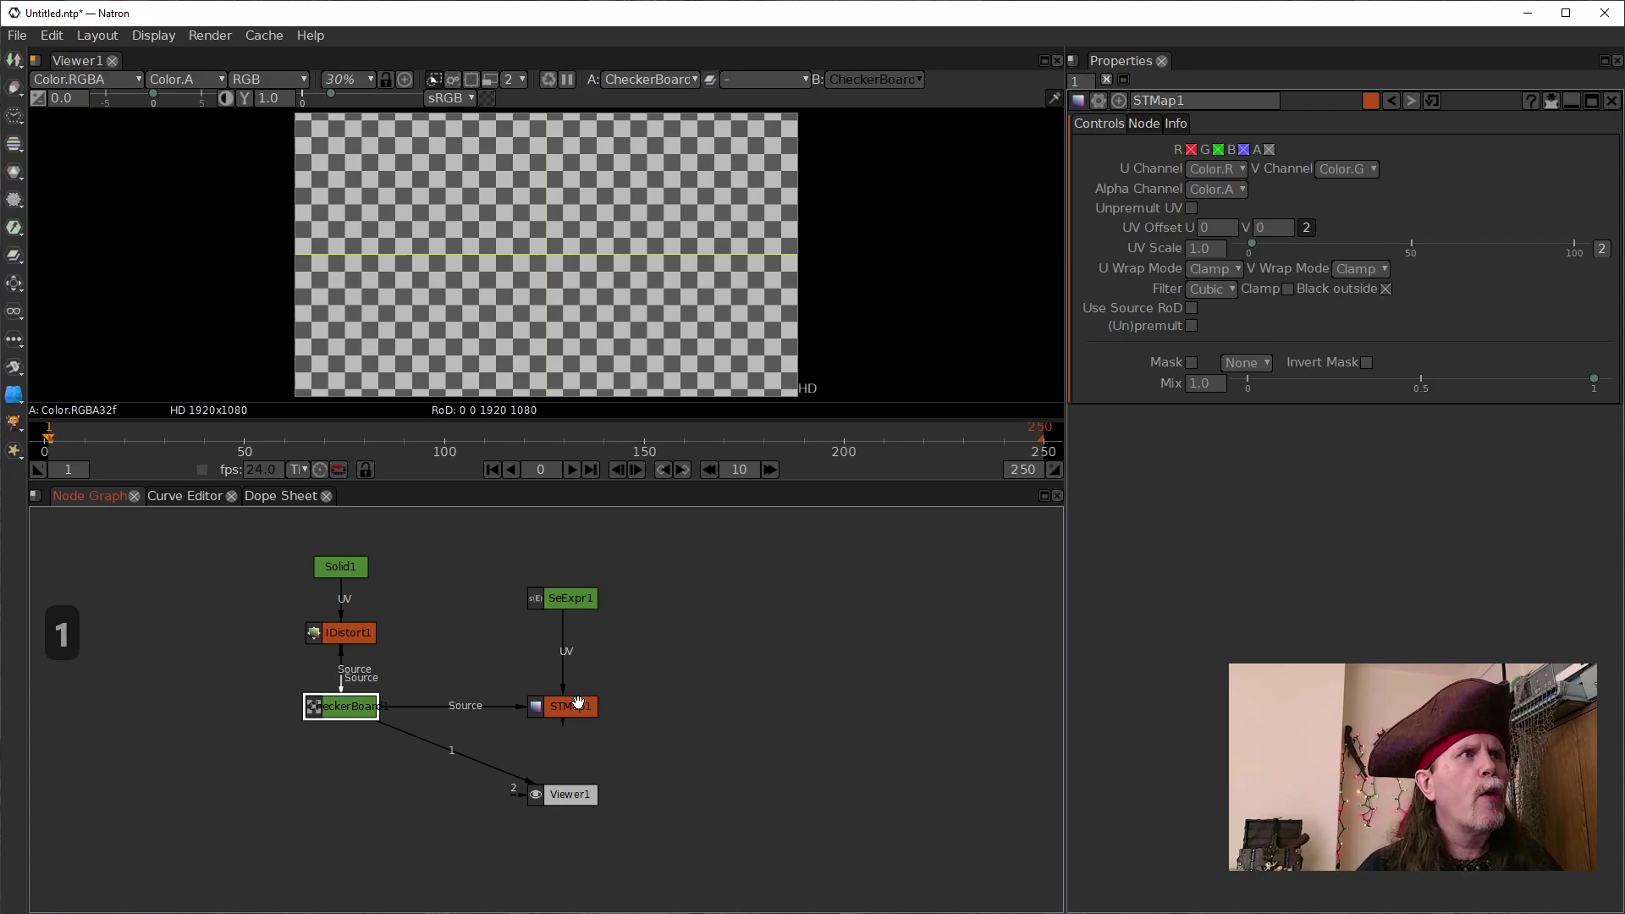
{"action": "key", "text": "1"}
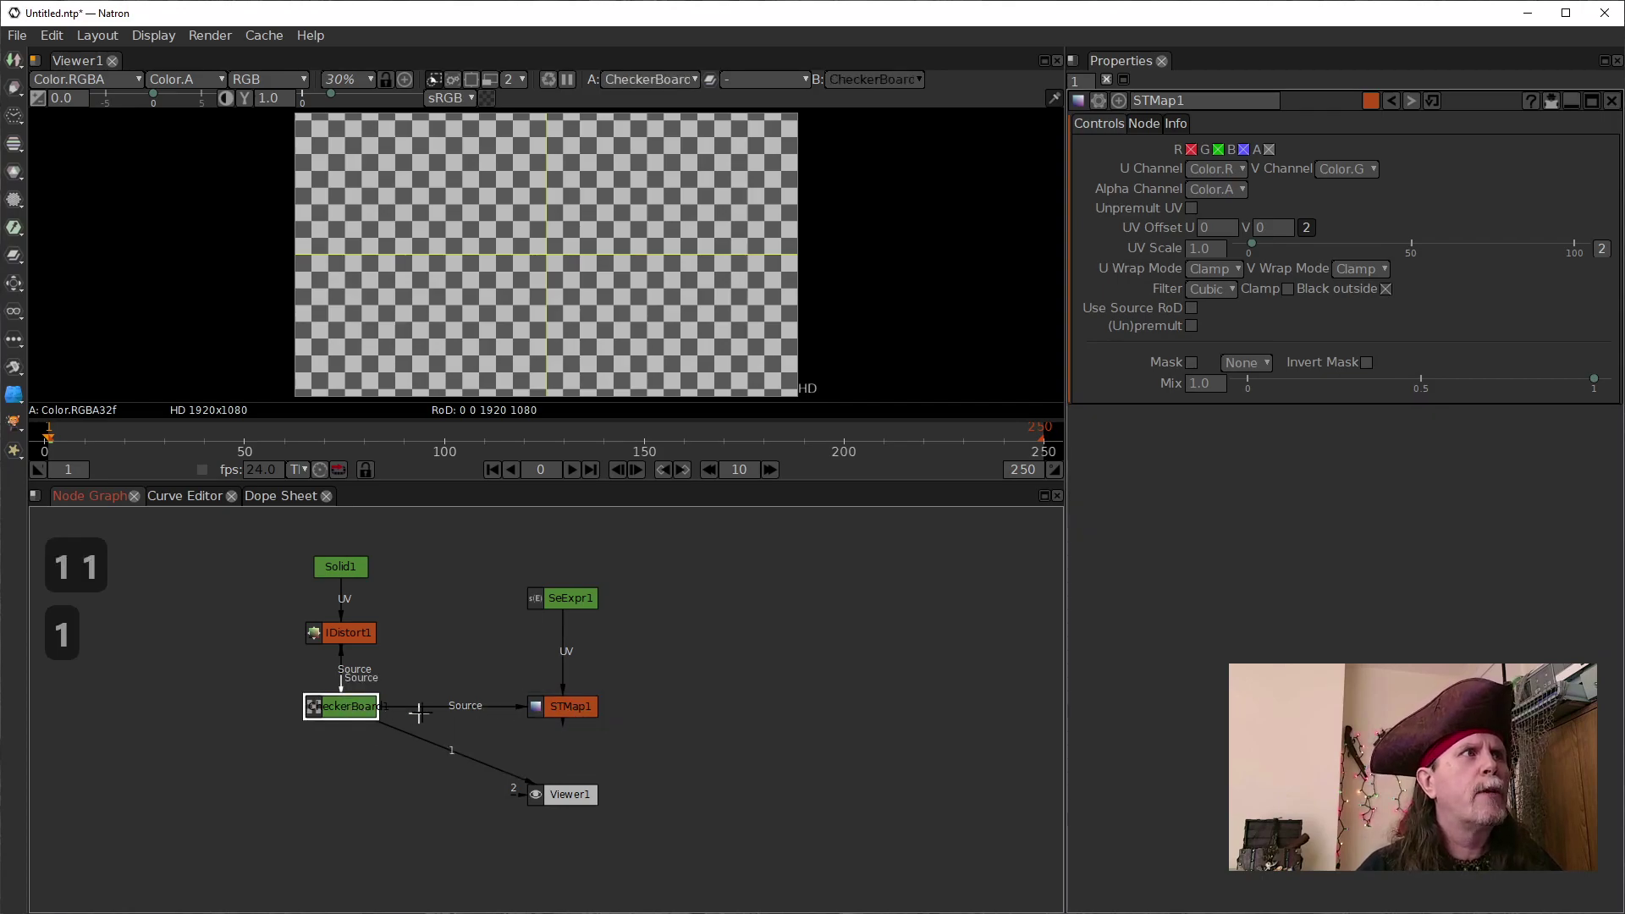
{"action": "left_click", "coordinate": [564, 705]}
{"action": "key", "text": "1"}
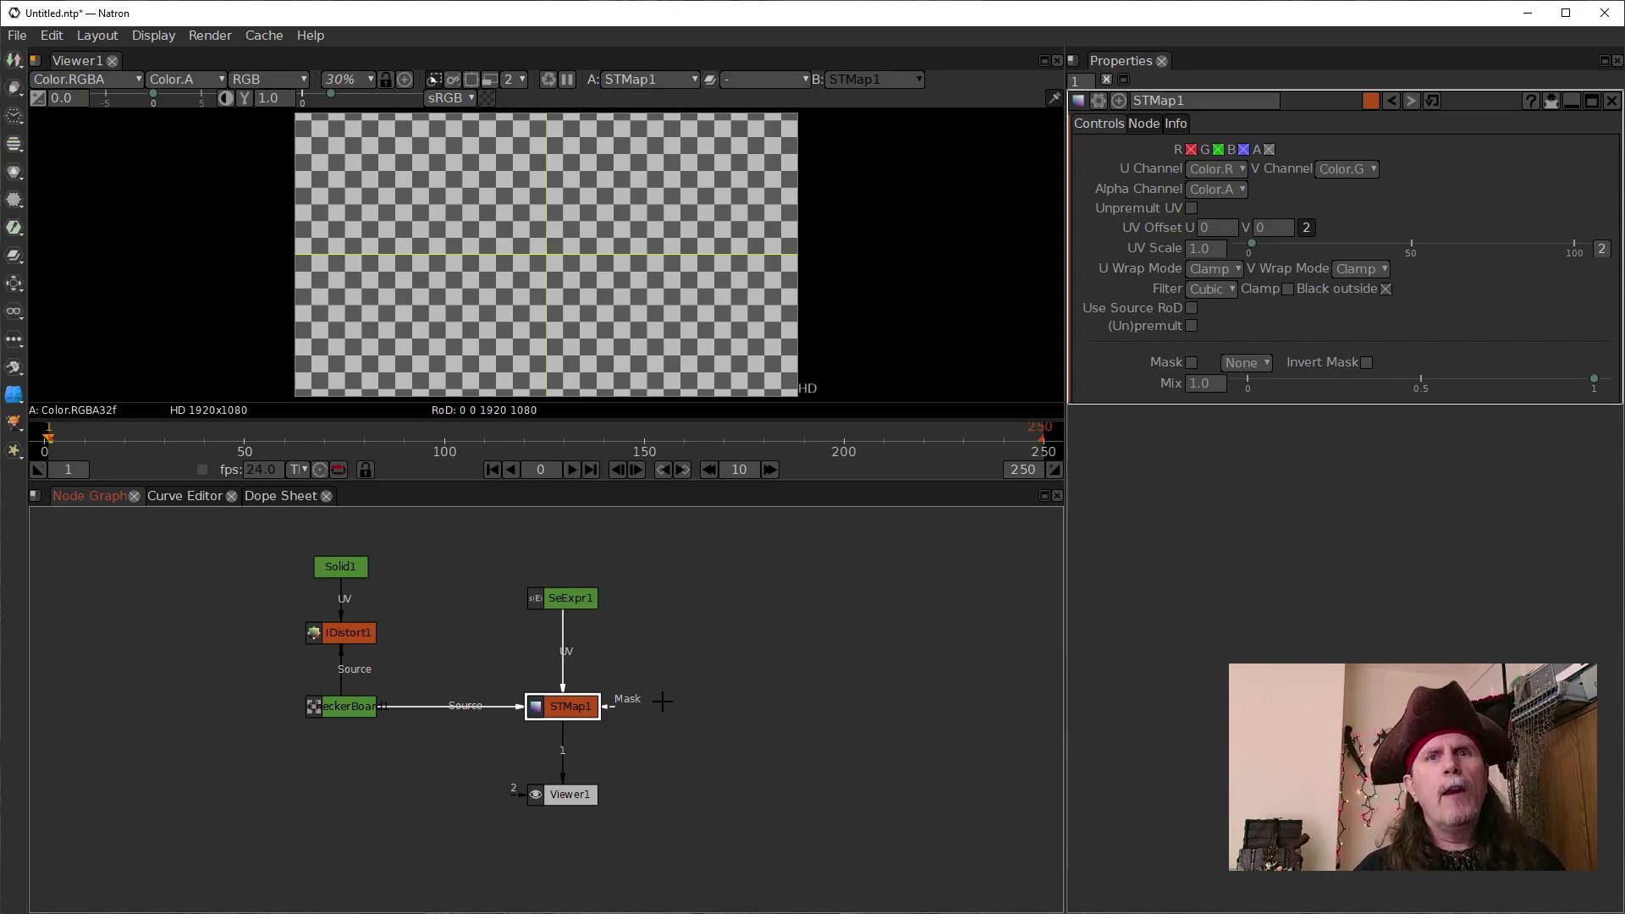
Add a UV_Map_Generator node from the Community Relight plugins
{"action": "right_click", "coordinate": [719, 681]}
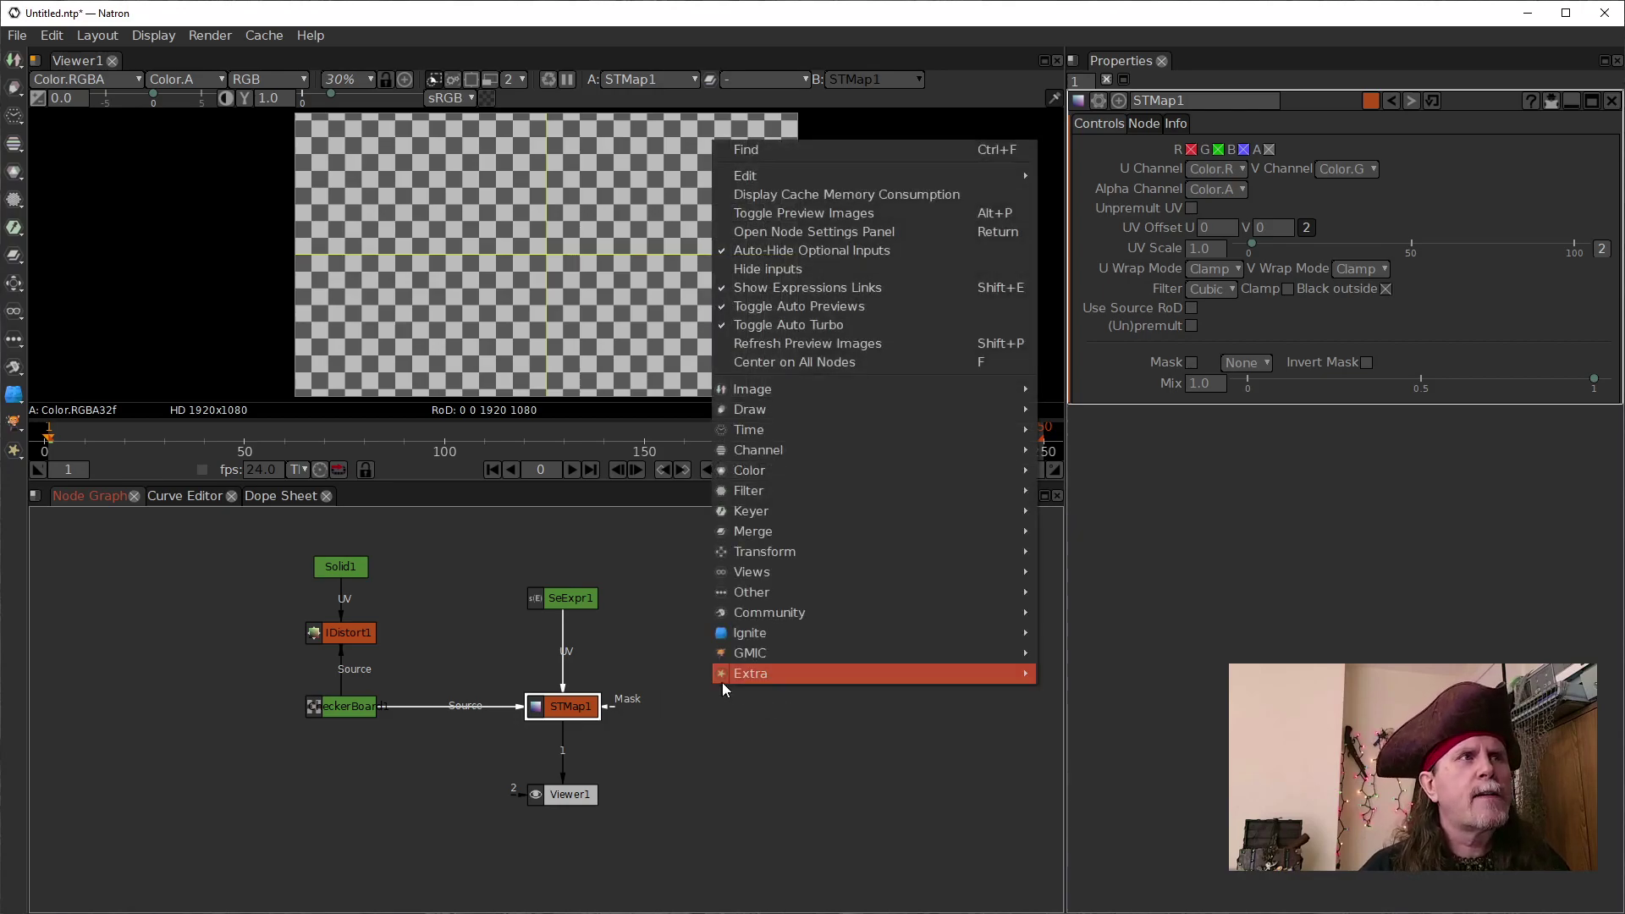
{"action": "mouse_move", "coordinate": [785, 612]}
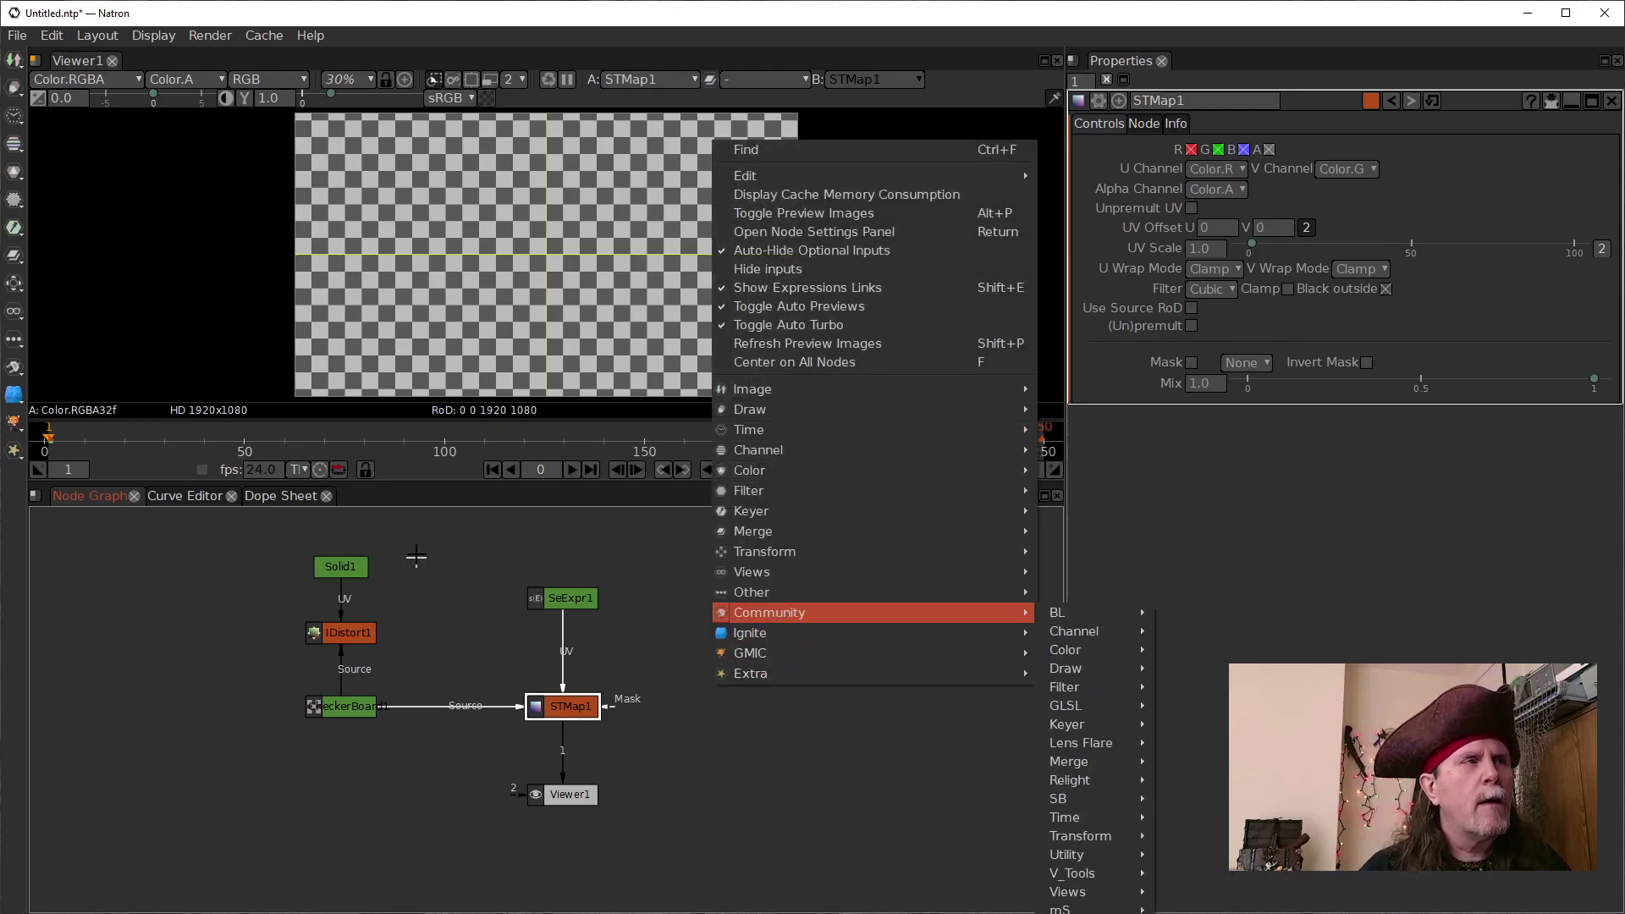
{"action": "left_click", "coordinate": [173, 504]}
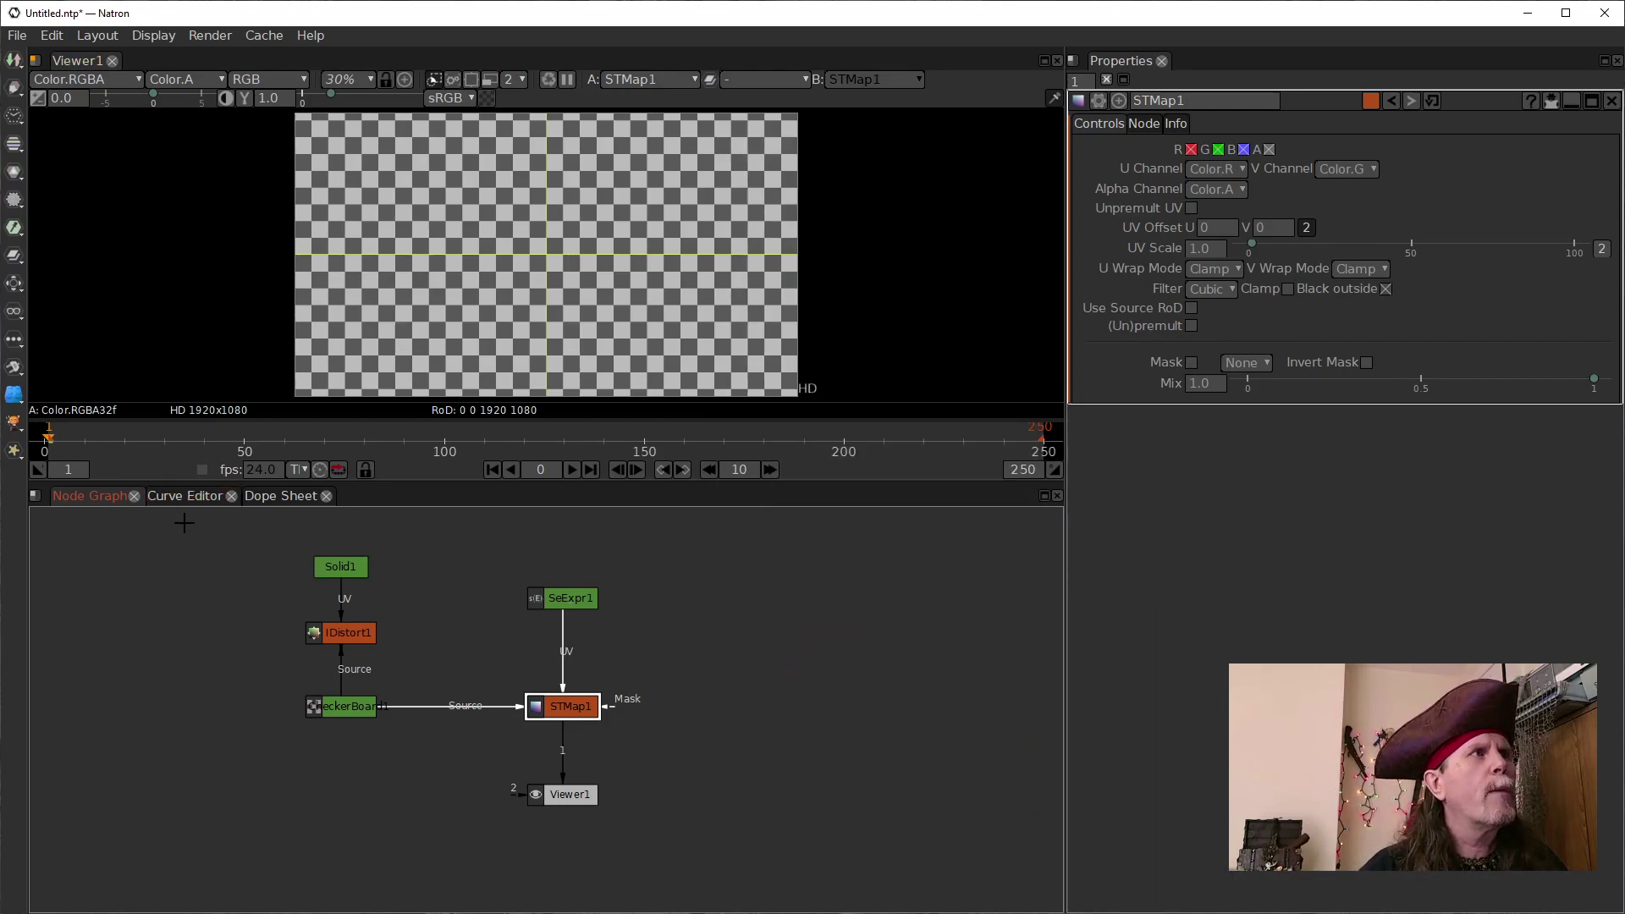
{"action": "right_click", "coordinate": [187, 542]}
{"action": "mouse_move", "coordinate": [286, 467]}
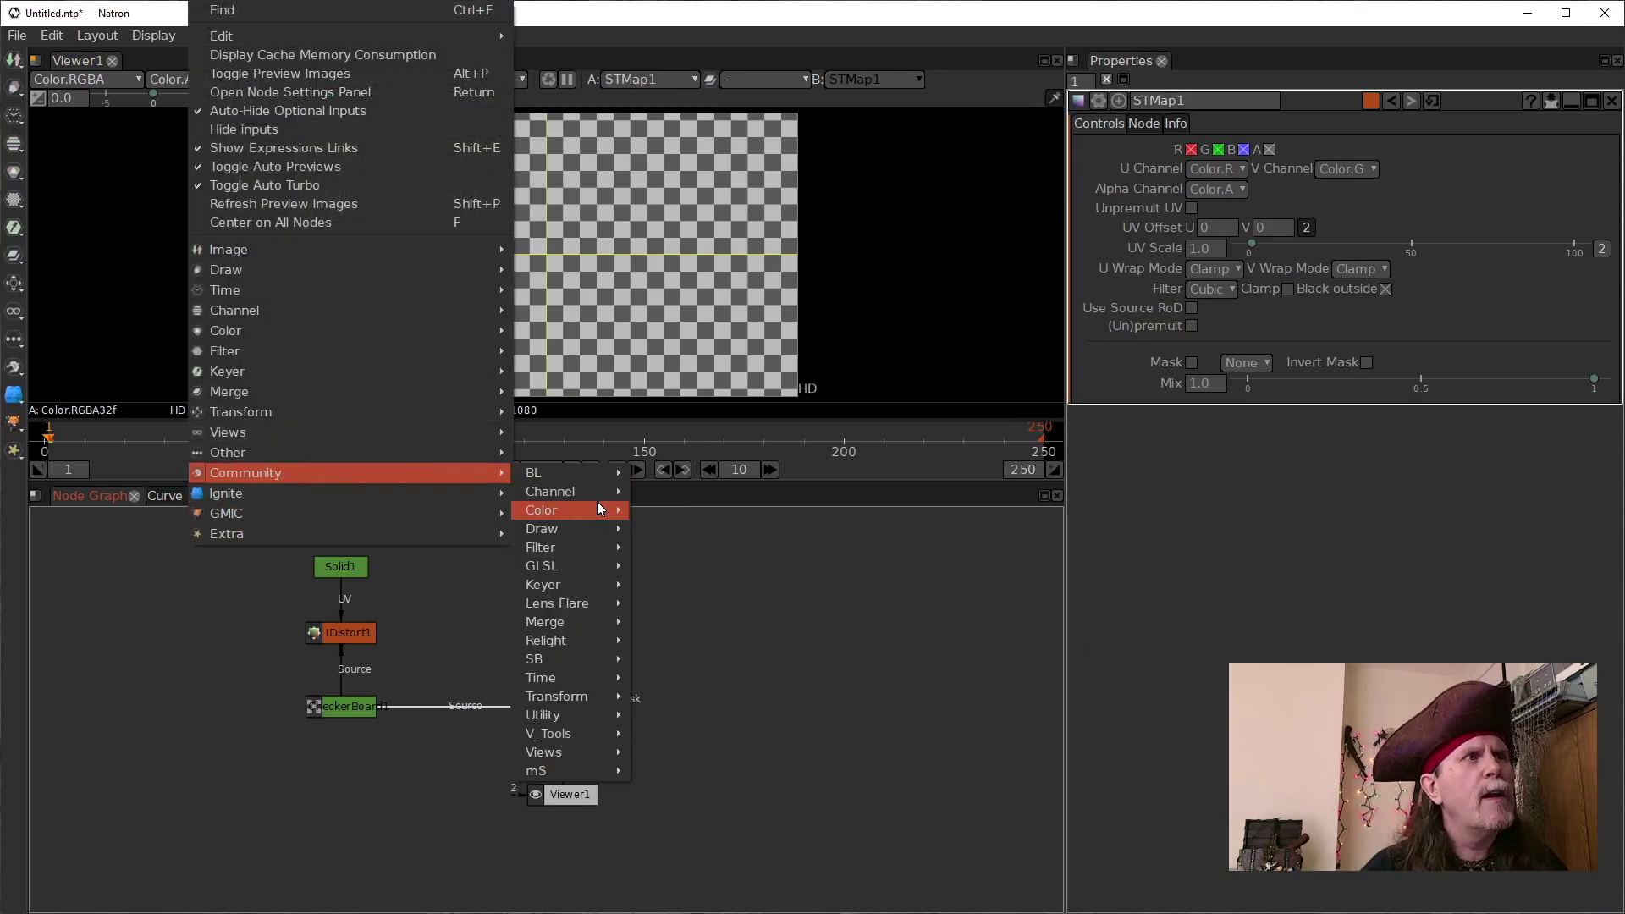
{"action": "mouse_move", "coordinate": [597, 660]}
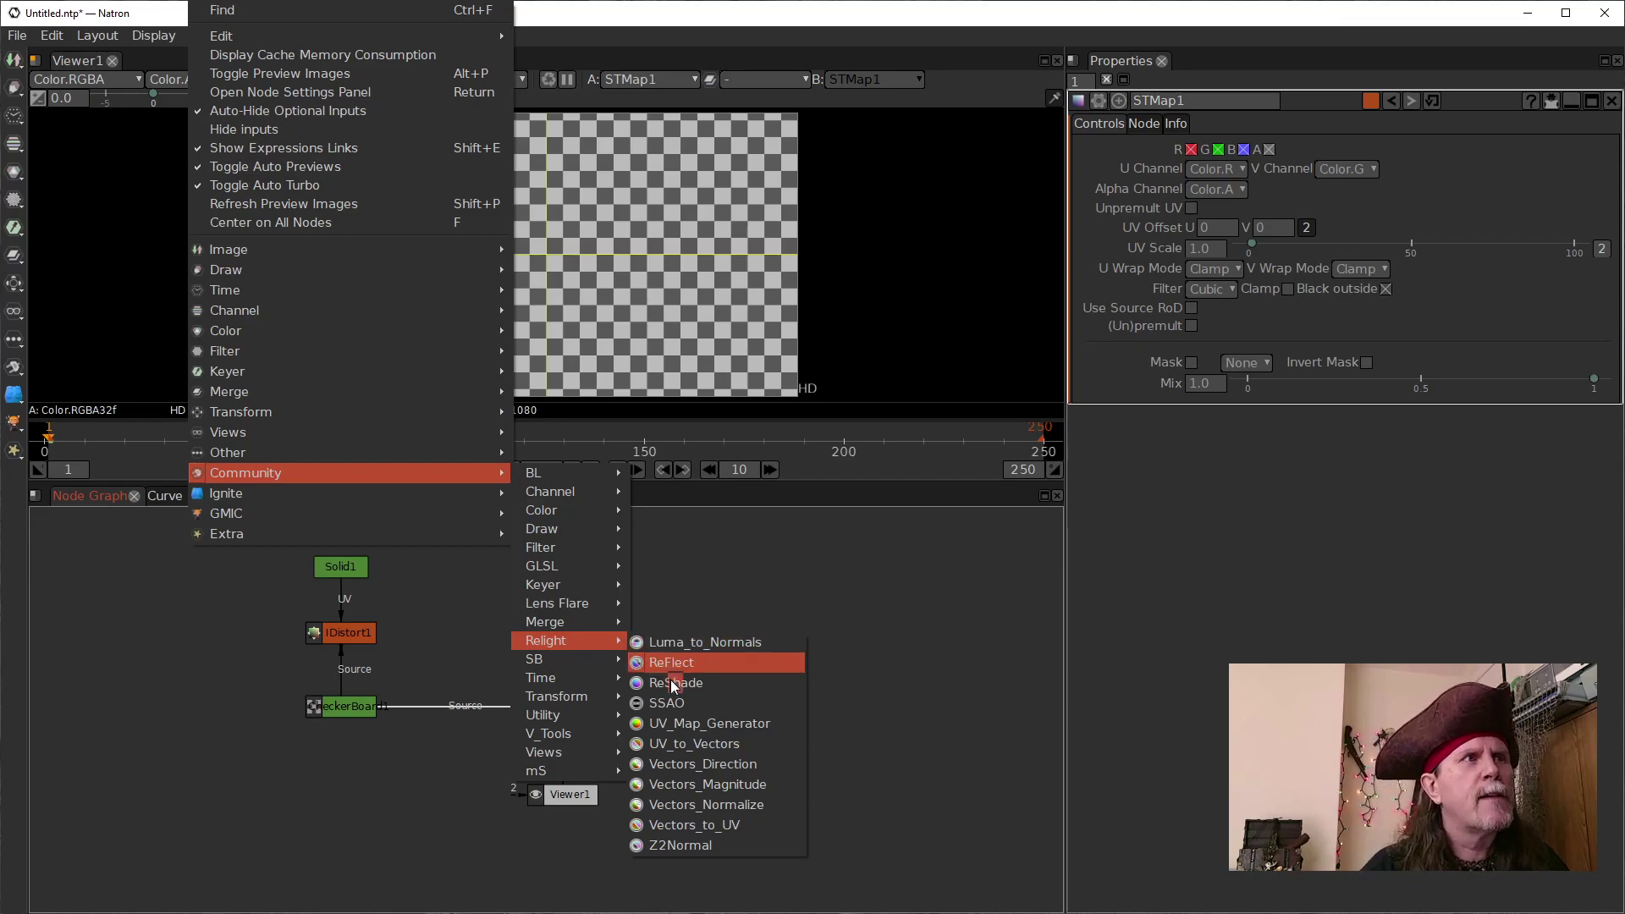
{"action": "left_click", "coordinate": [677, 725]}
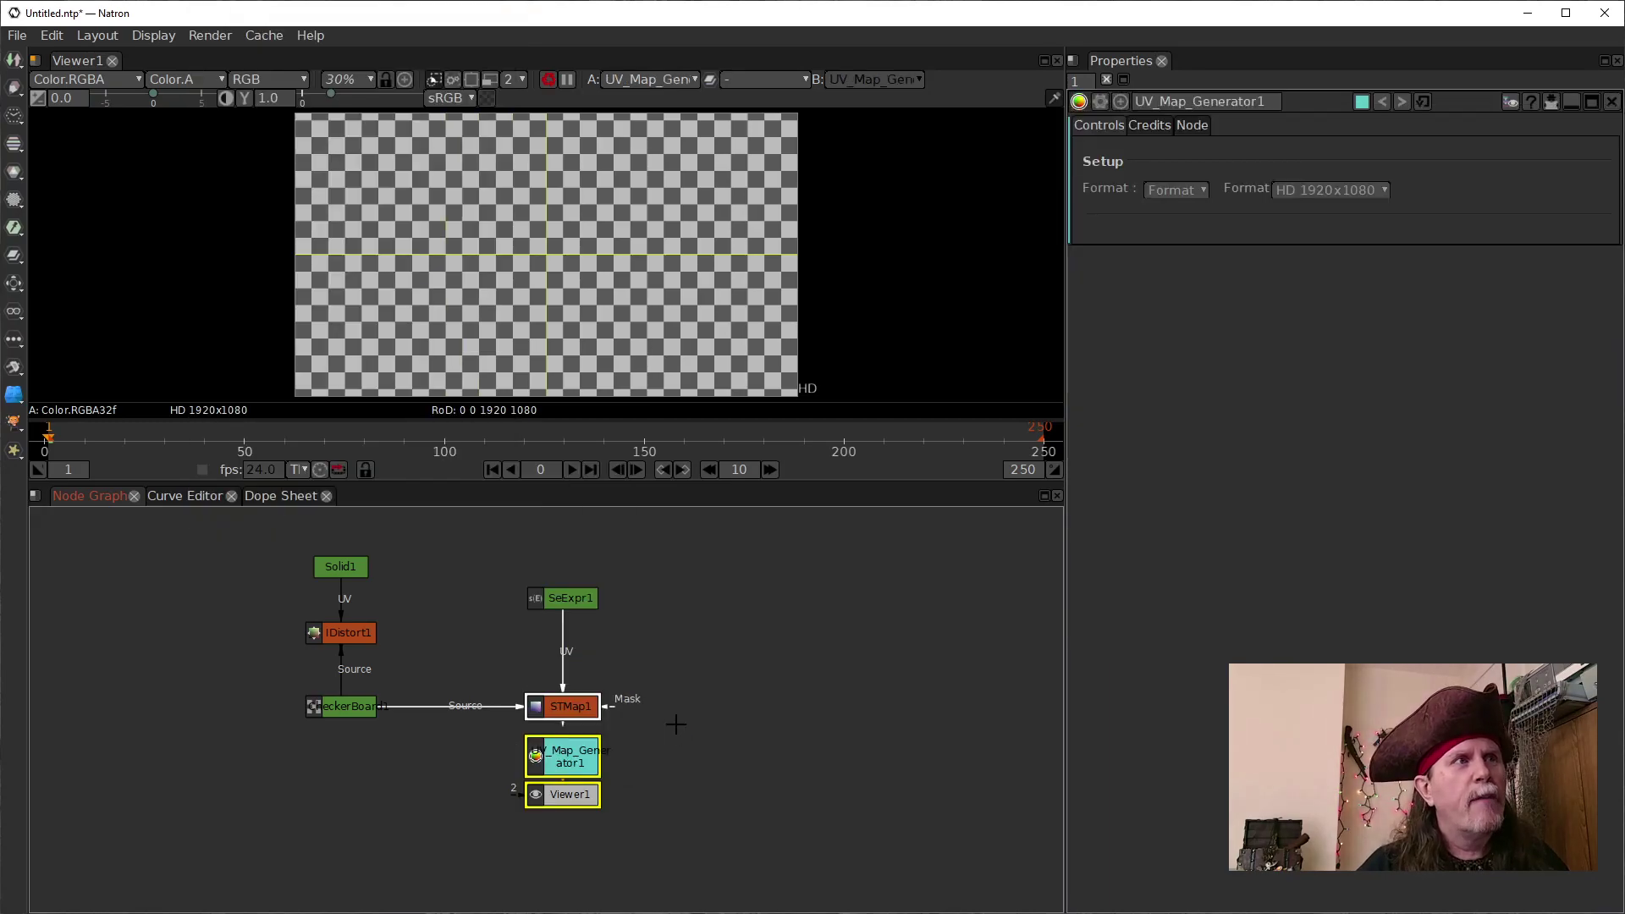
Place the UV_Map_Generator node clear of STMap and compare its UV map with SeExpr's in the viewer
{"action": "left_click_drag", "start_coordinate": [671, 725], "coordinate": [746, 743]}
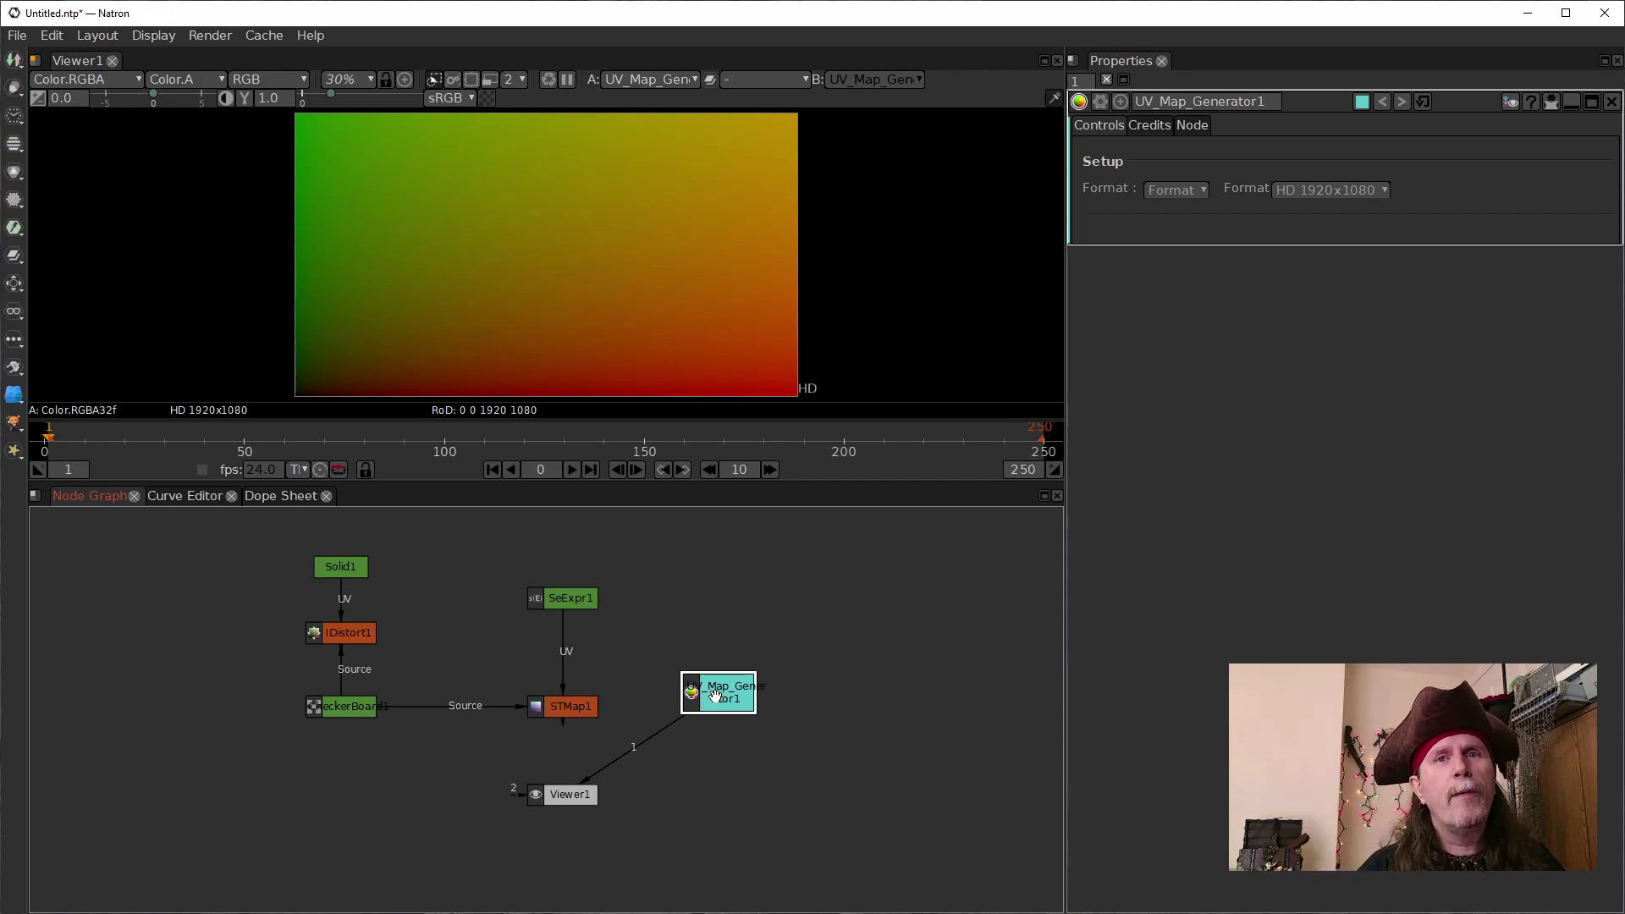
{"action": "left_click_drag", "start_coordinate": [714, 692], "coordinate": [699, 660]}
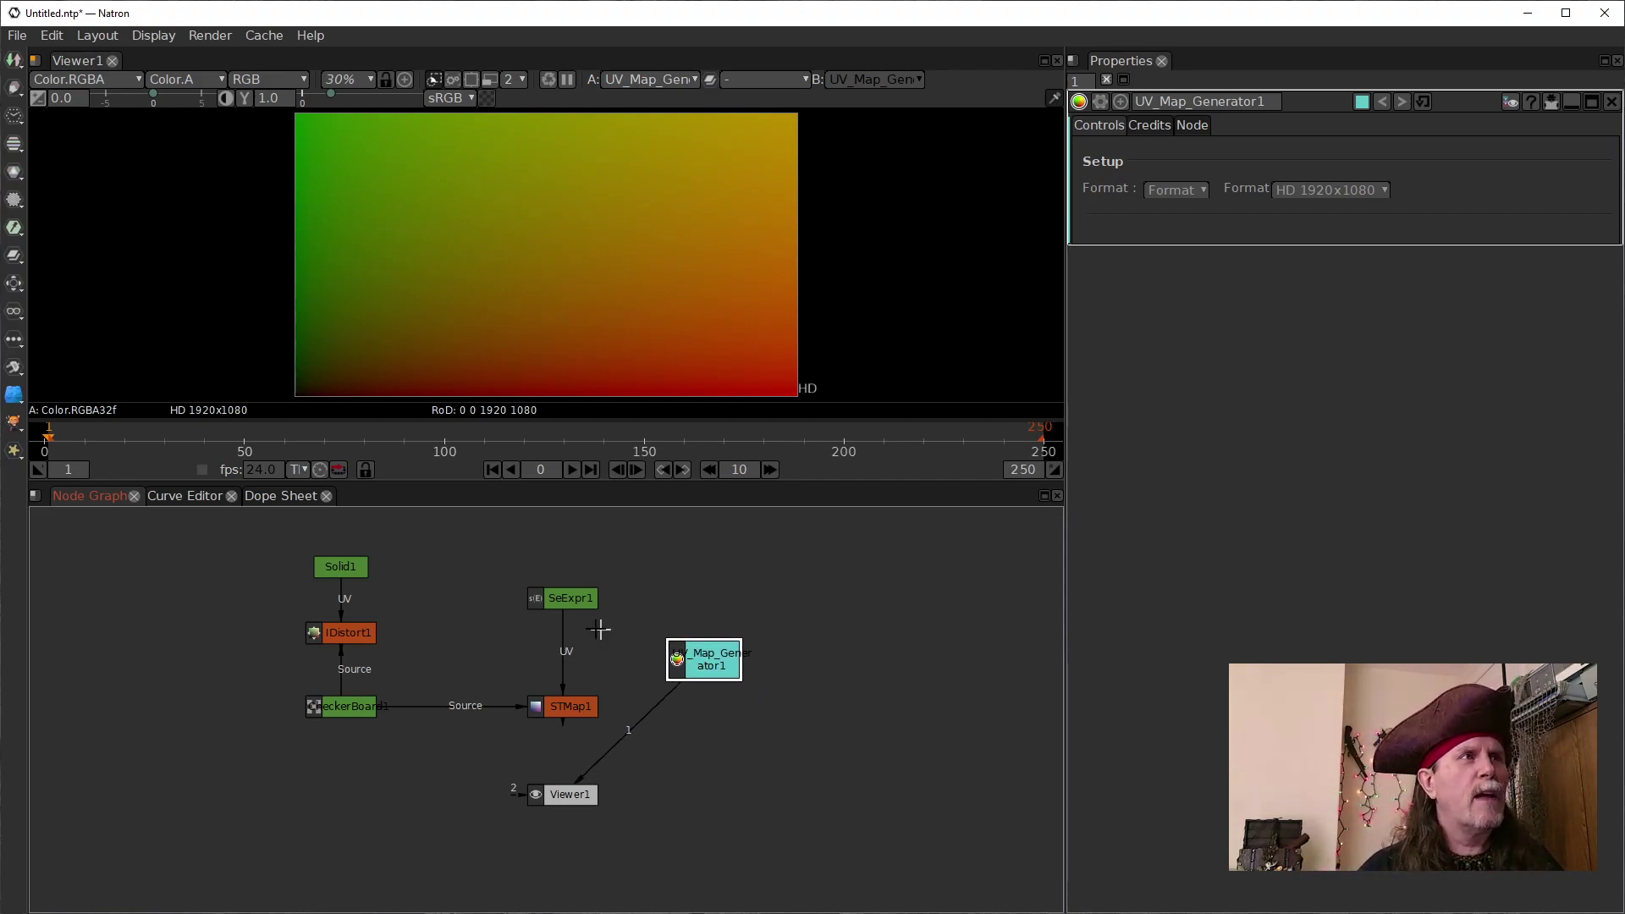
{"action": "left_click", "coordinate": [572, 599]}
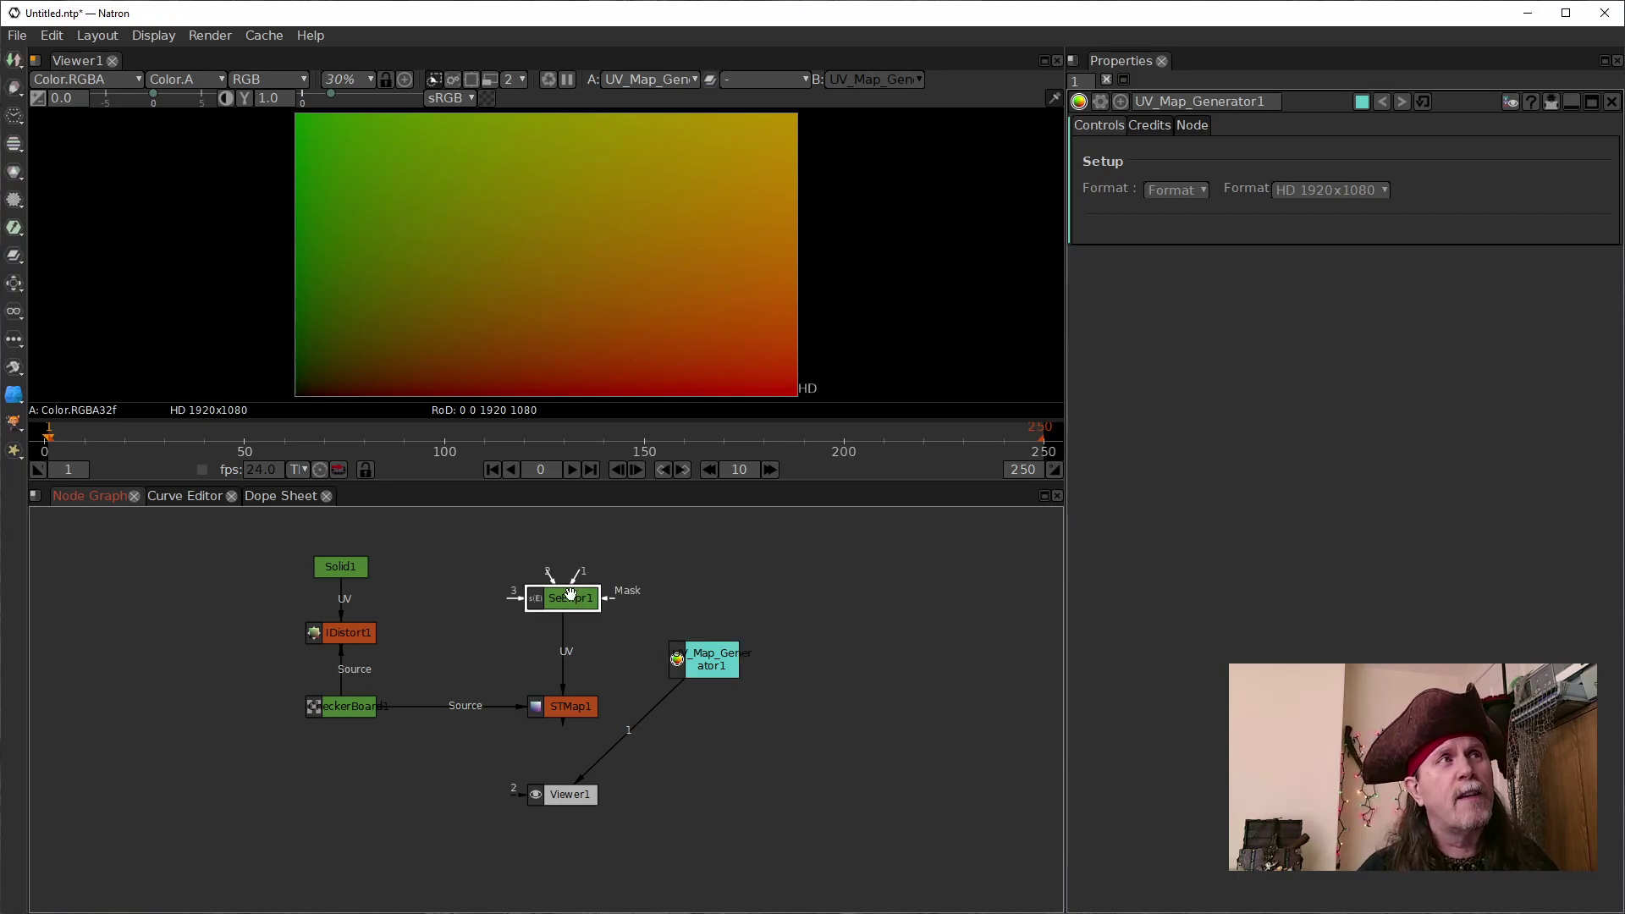
{"action": "key", "text": "1"}
{"action": "left_click", "coordinate": [704, 663]}
{"action": "key", "text": "1"}
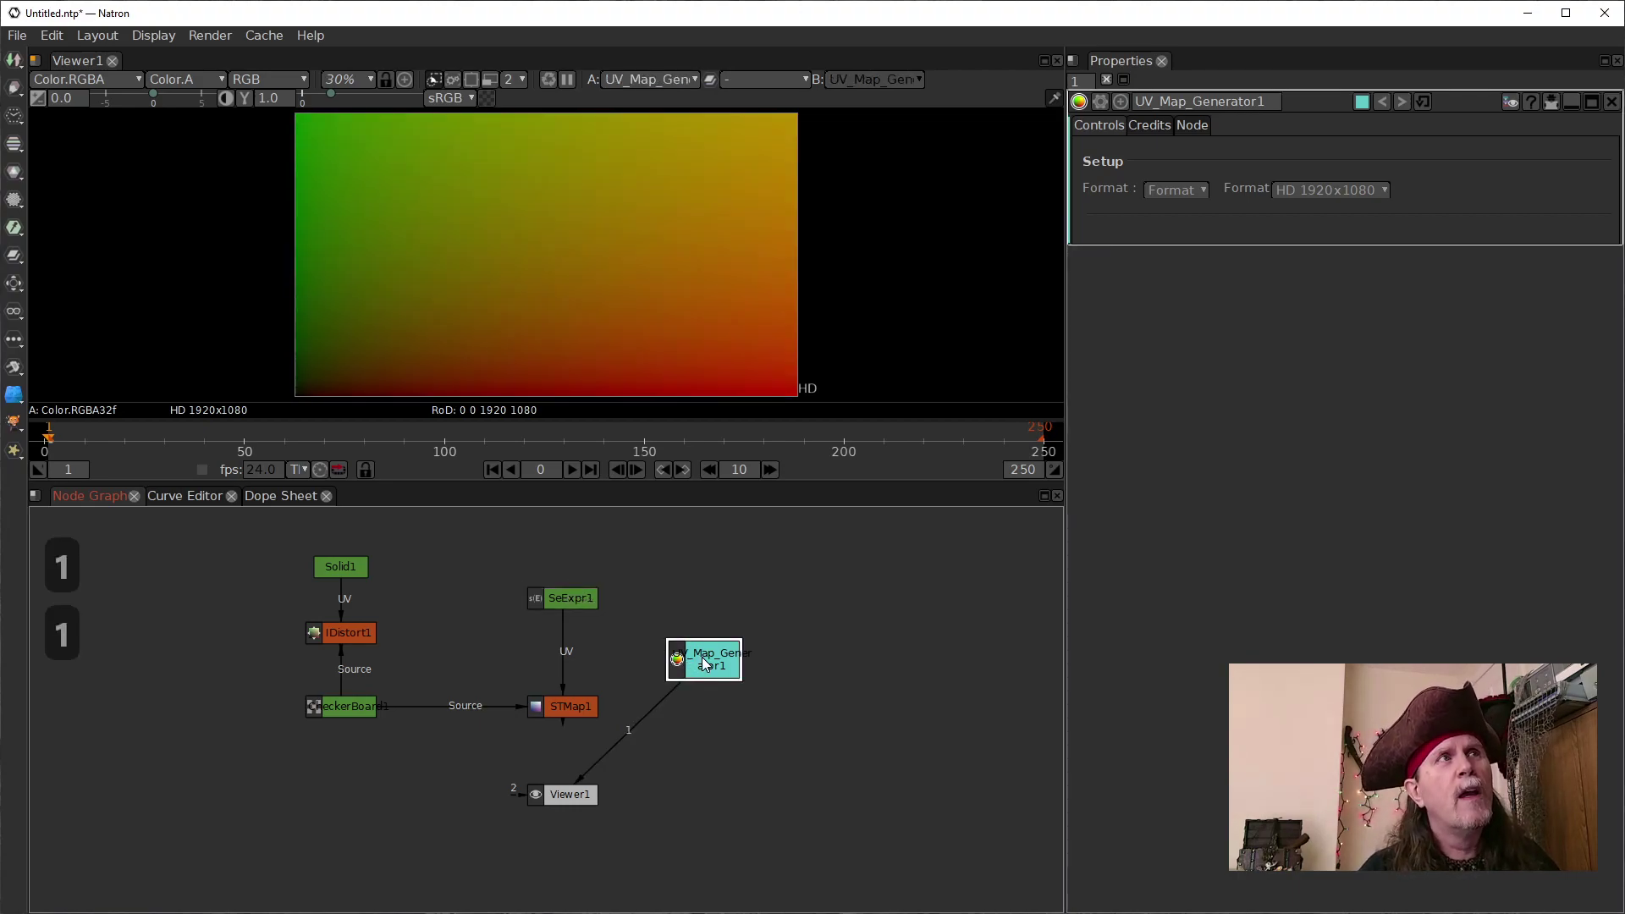
Move SeExpr aside, connect STMap's UV input to UV_Map_Generator, and view the STMap output
{"action": "left_click", "coordinate": [562, 599]}
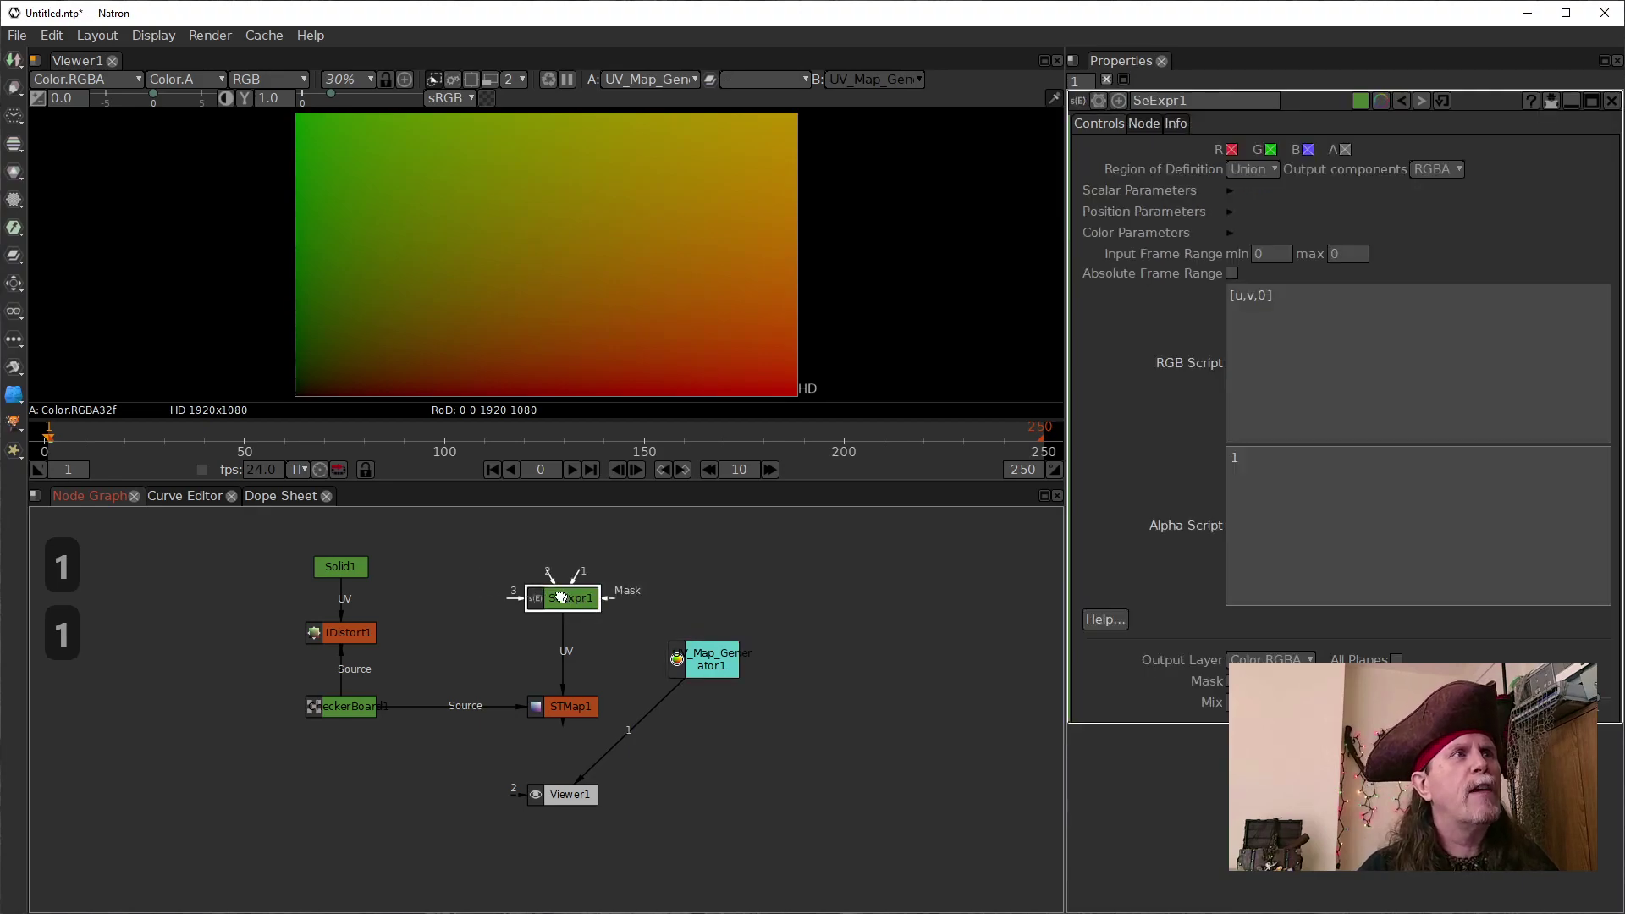
{"action": "left_click_drag", "start_coordinate": [562, 598], "coordinate": [462, 582]}
{"action": "left_click_drag", "start_coordinate": [512, 650], "coordinate": [707, 660]}
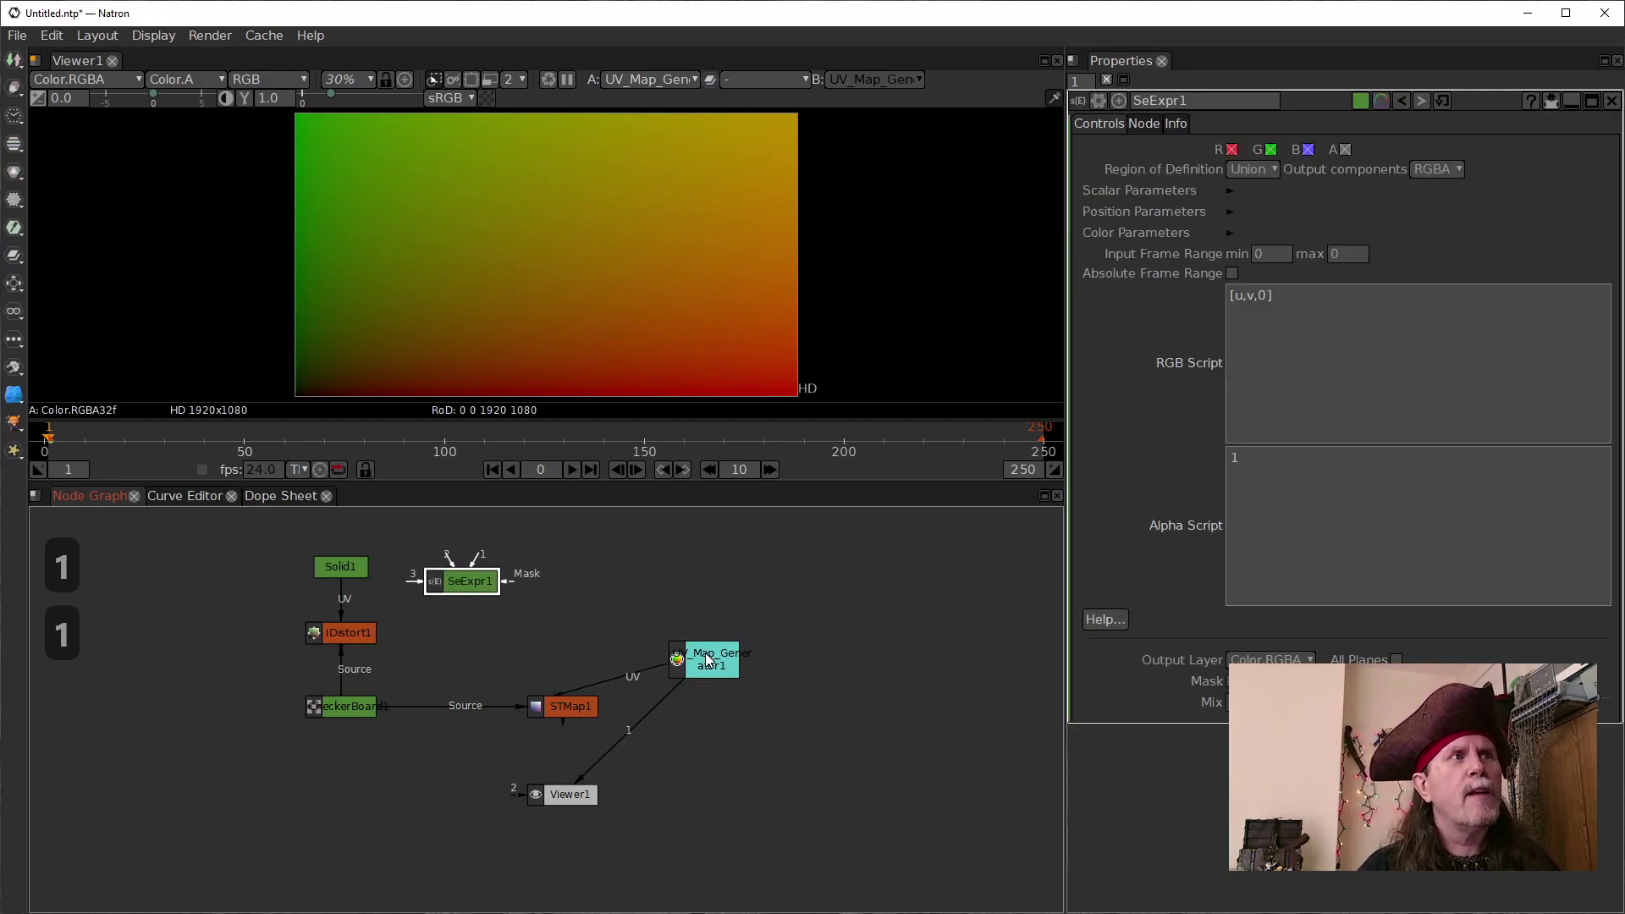
{"action": "left_click", "coordinate": [554, 709]}
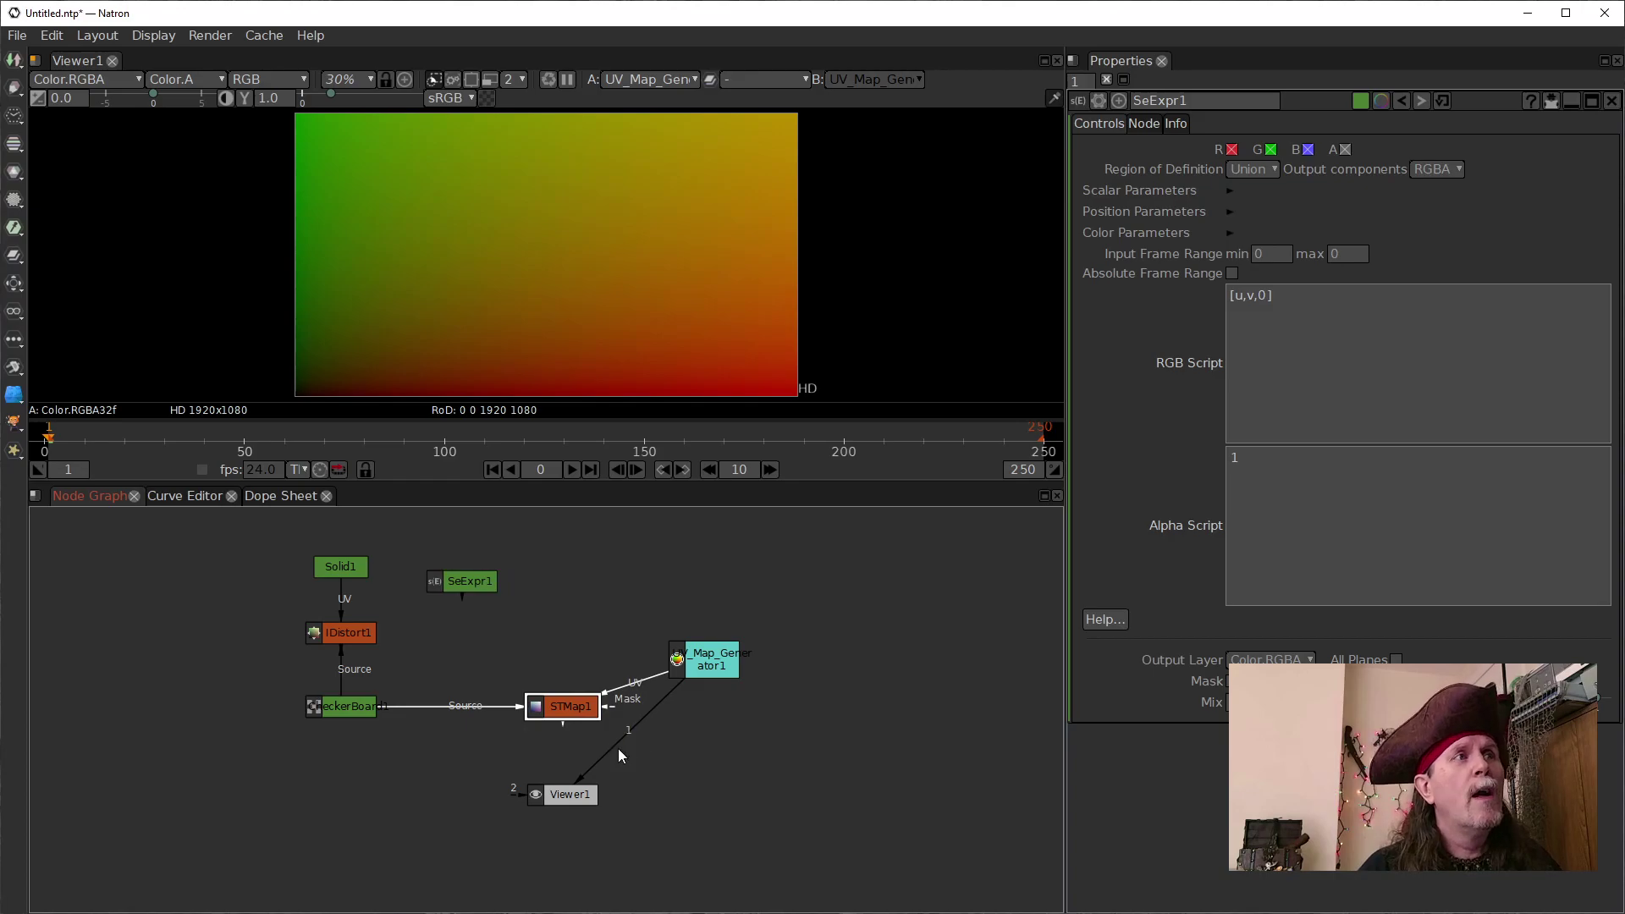
{"action": "key", "text": "1"}
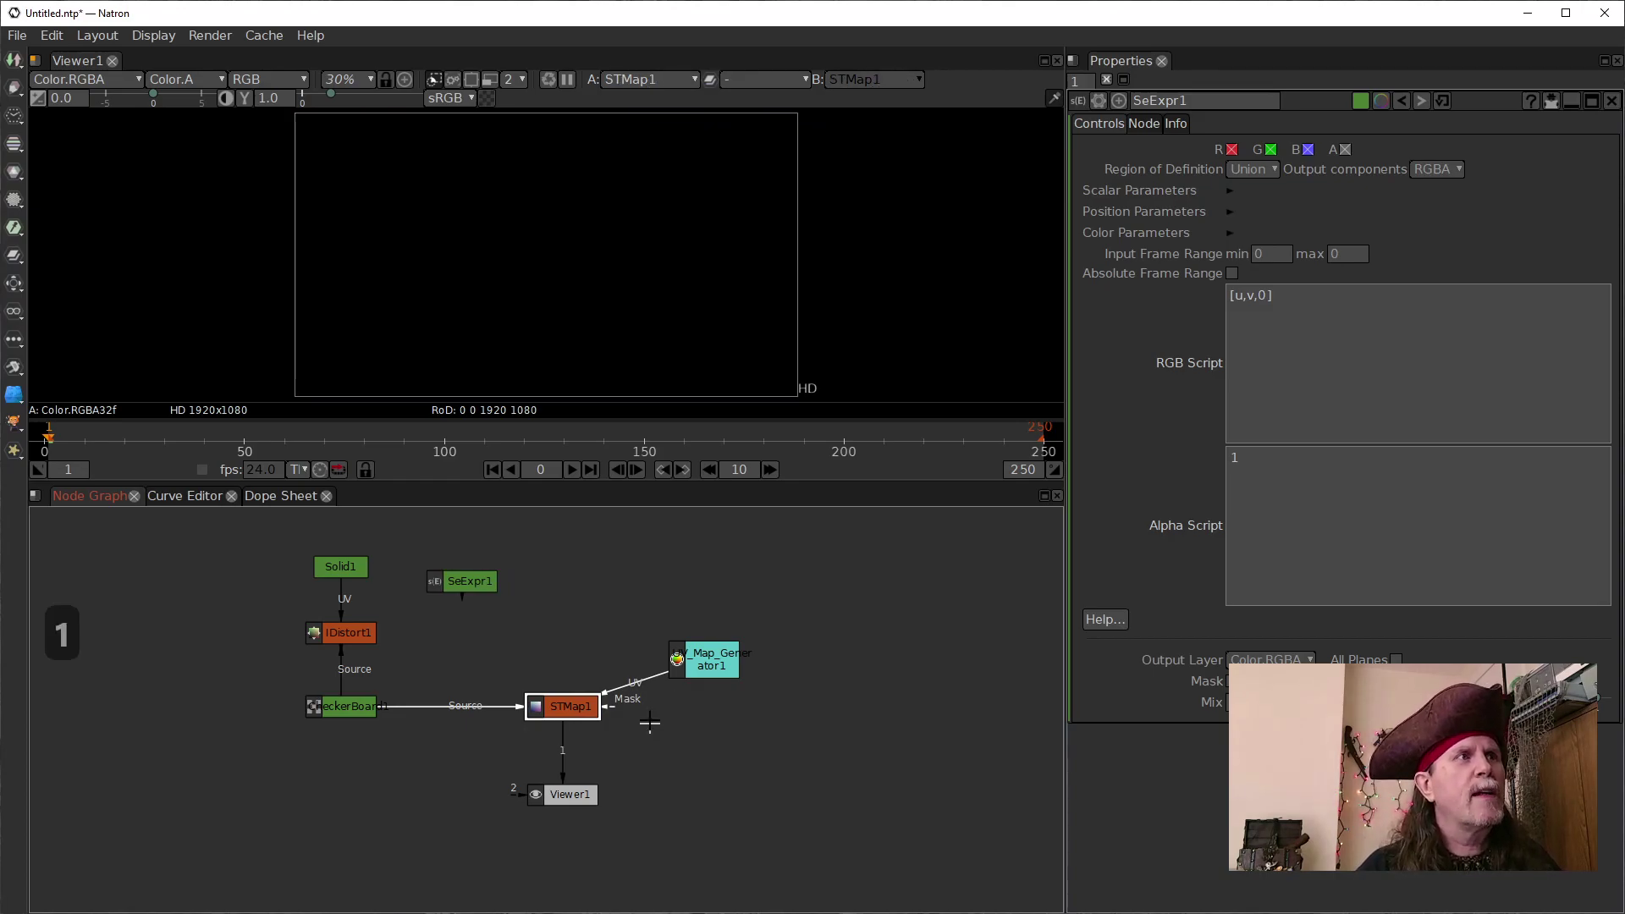
Insert a Shuffle node between UV_Map_Generator and STMap, with its alpha output set to 1
{"action": "left_click", "coordinate": [696, 665]}
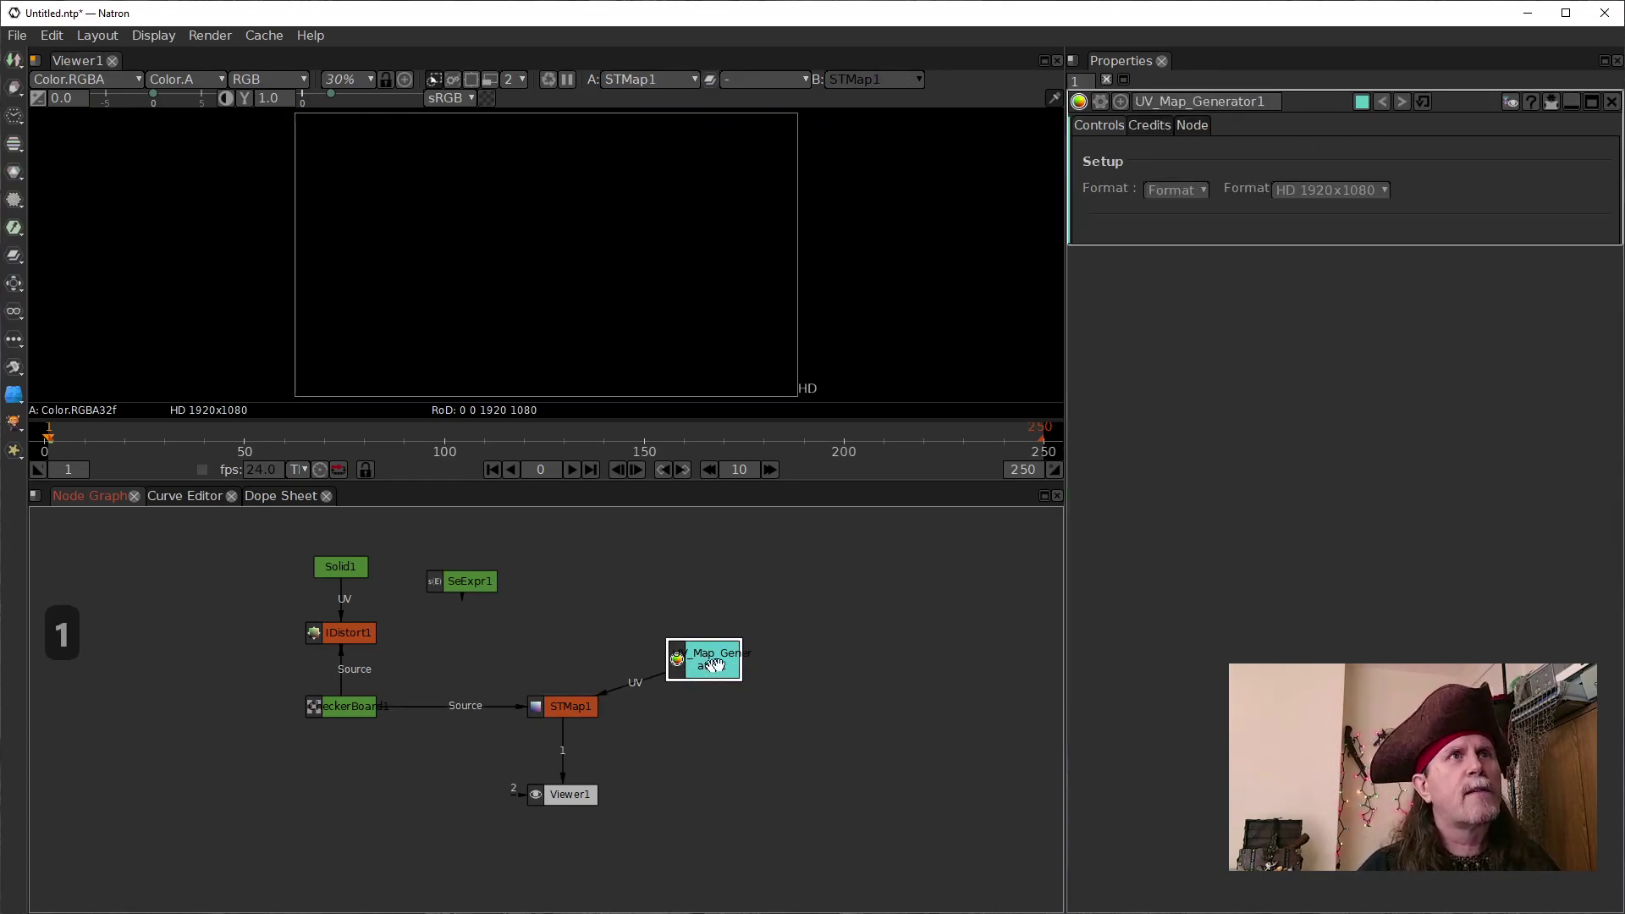
{"action": "left_click_drag", "start_coordinate": [681, 669], "coordinate": [654, 603]}
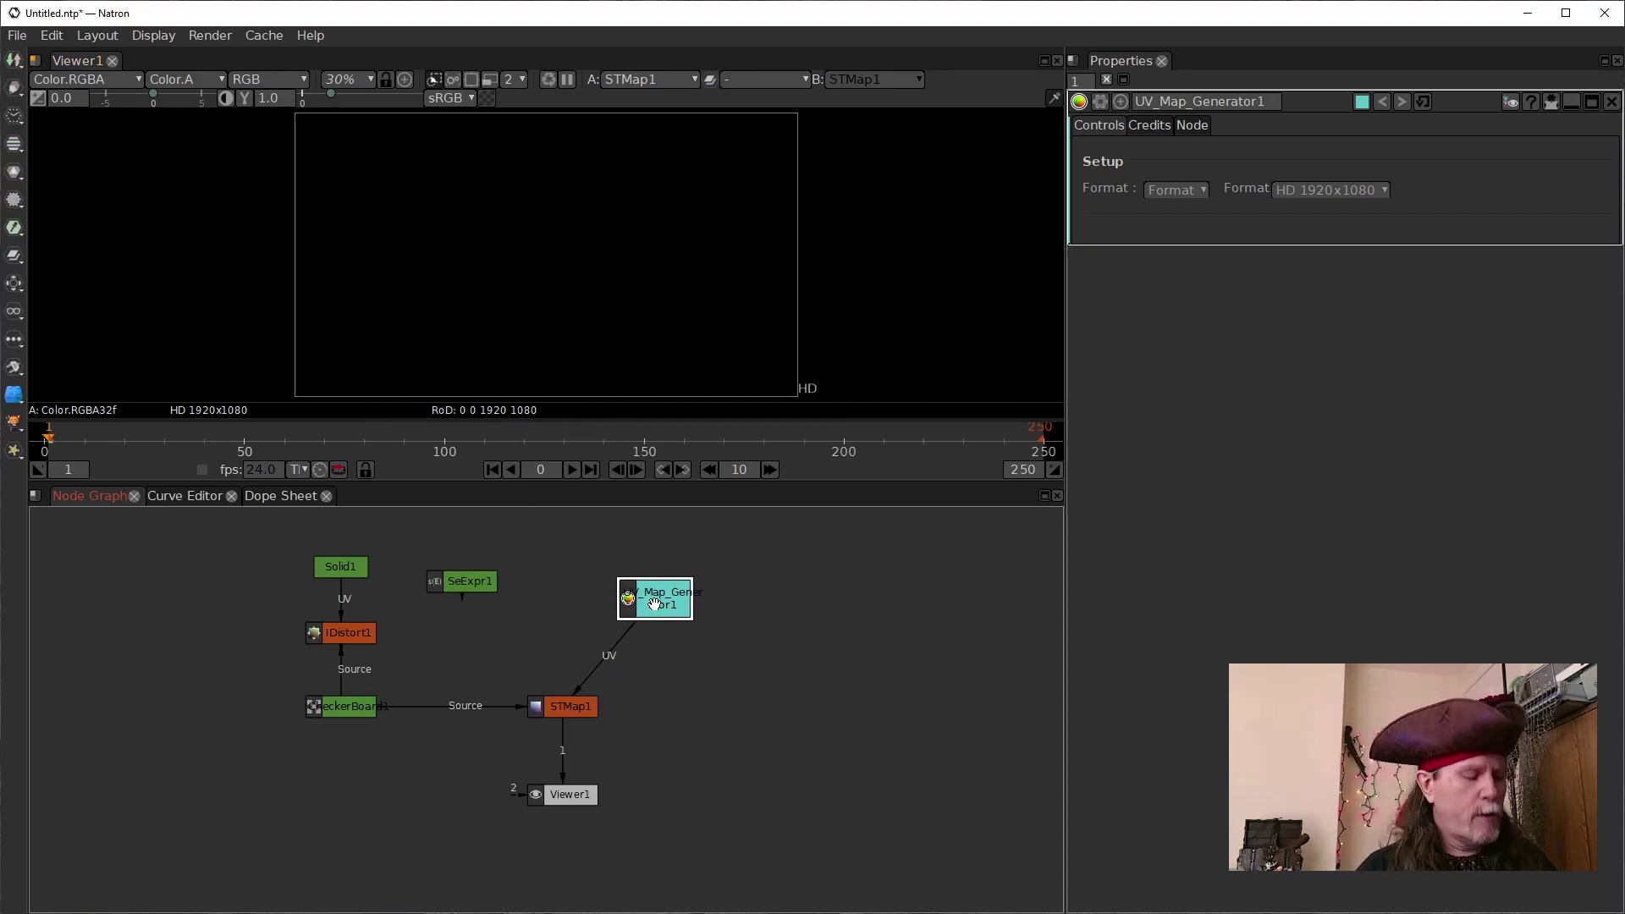
{"action": "key", "text": "Tab"}
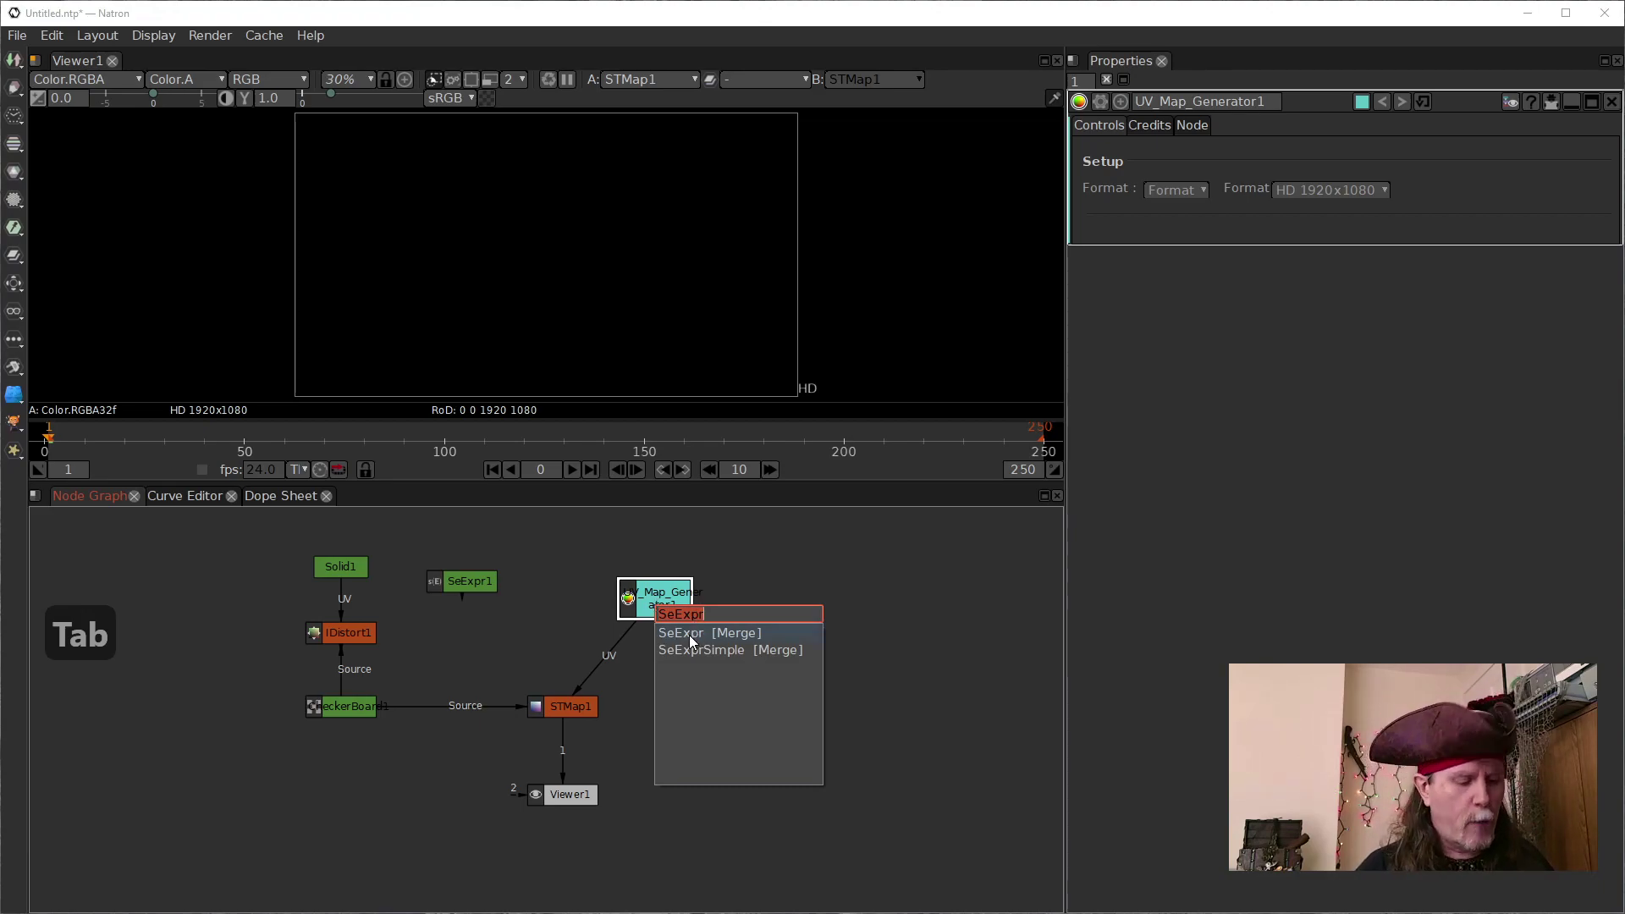
{"action": "type", "text": "shu"}
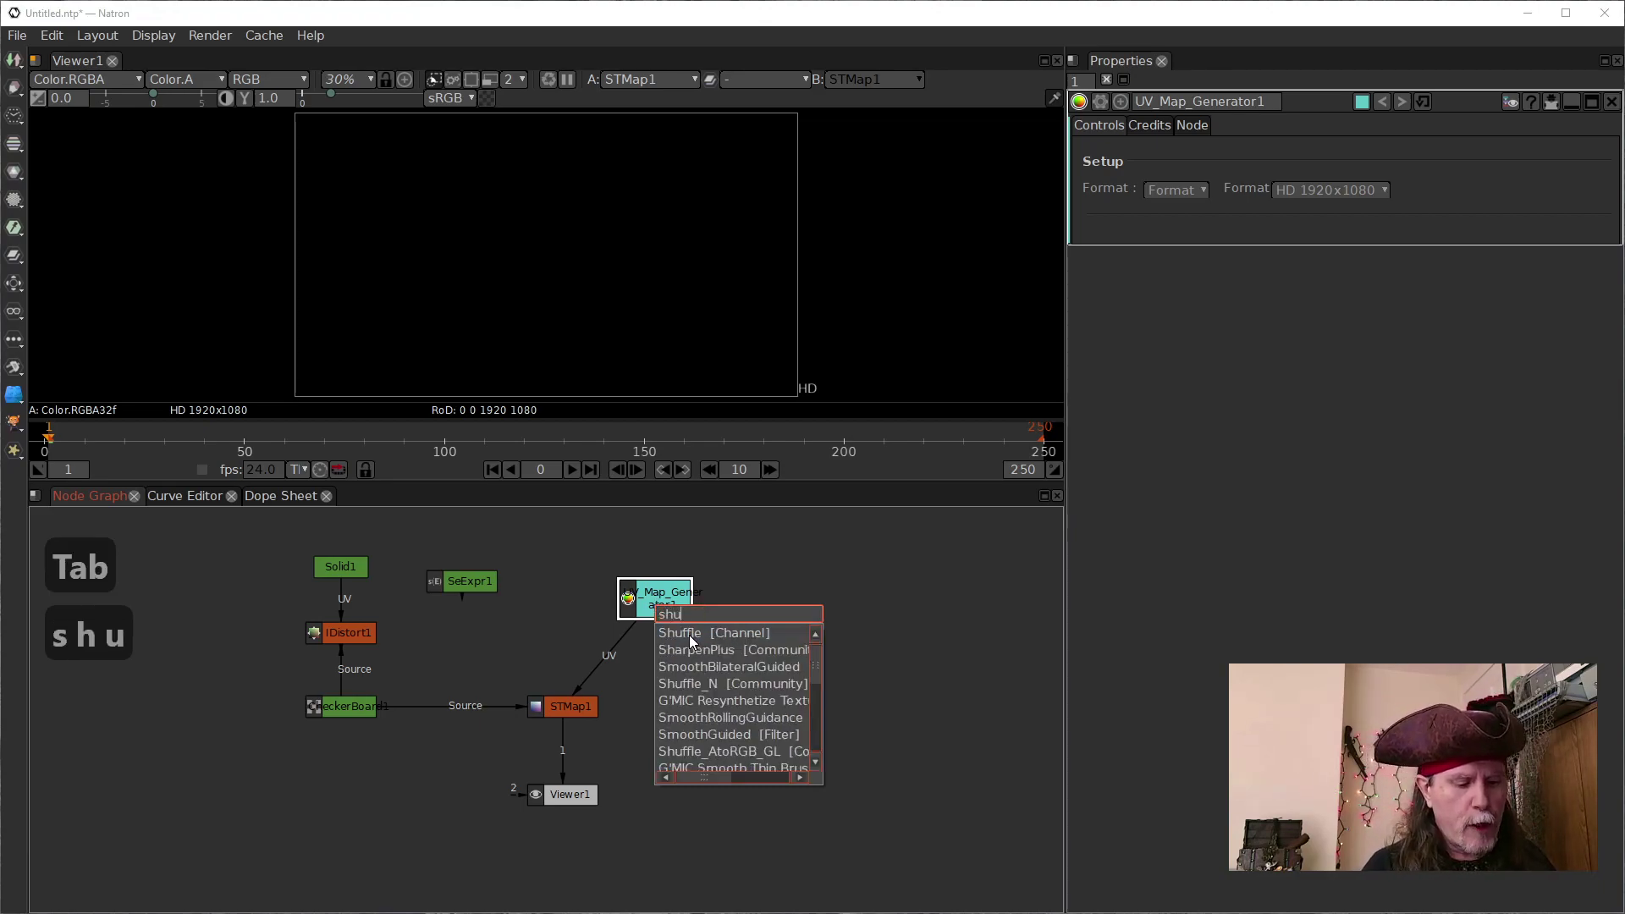
{"action": "key", "text": "Down"}
{"action": "key", "text": "Return"}
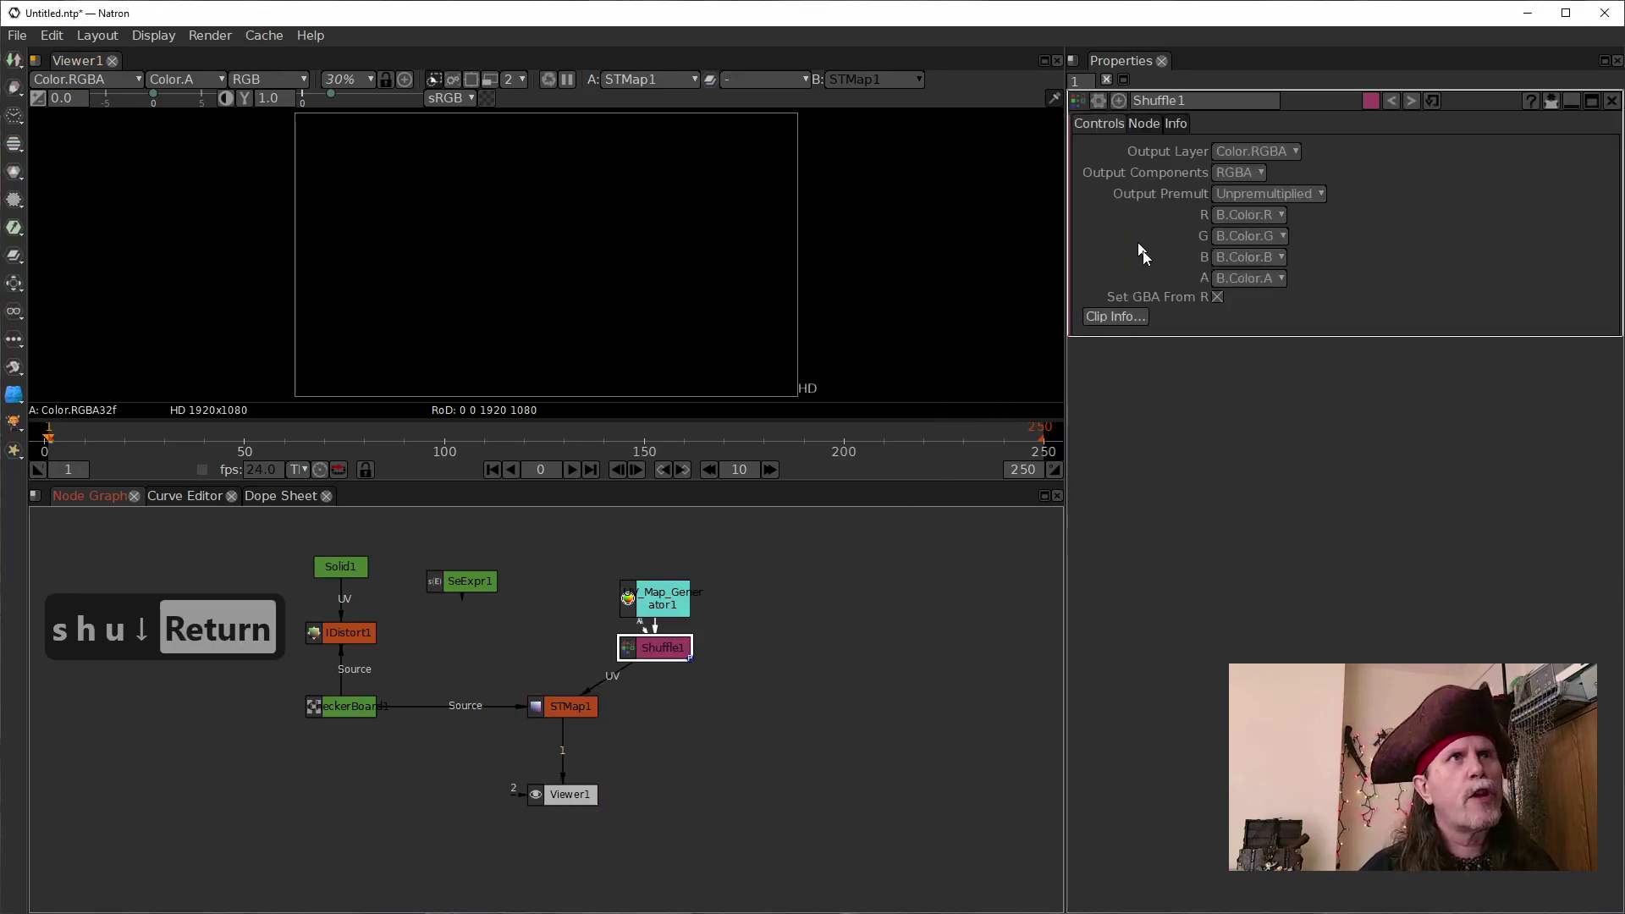
{"action": "left_click", "coordinate": [1268, 279]}
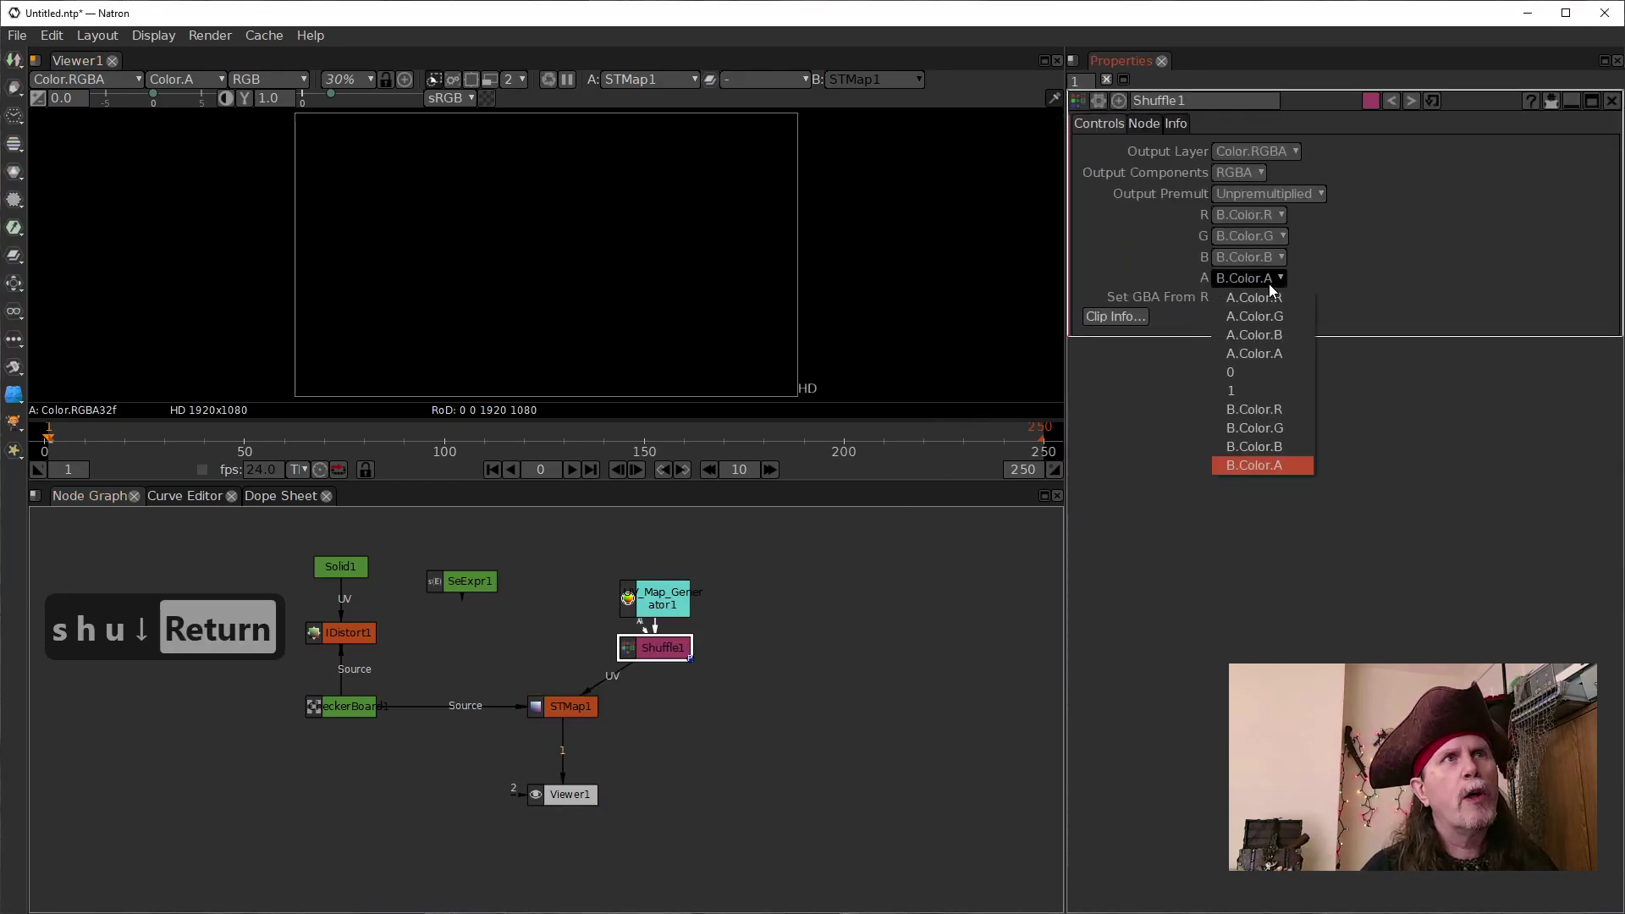
{"action": "left_click", "coordinate": [1266, 393]}
{"action": "left_click", "coordinate": [791, 805]}
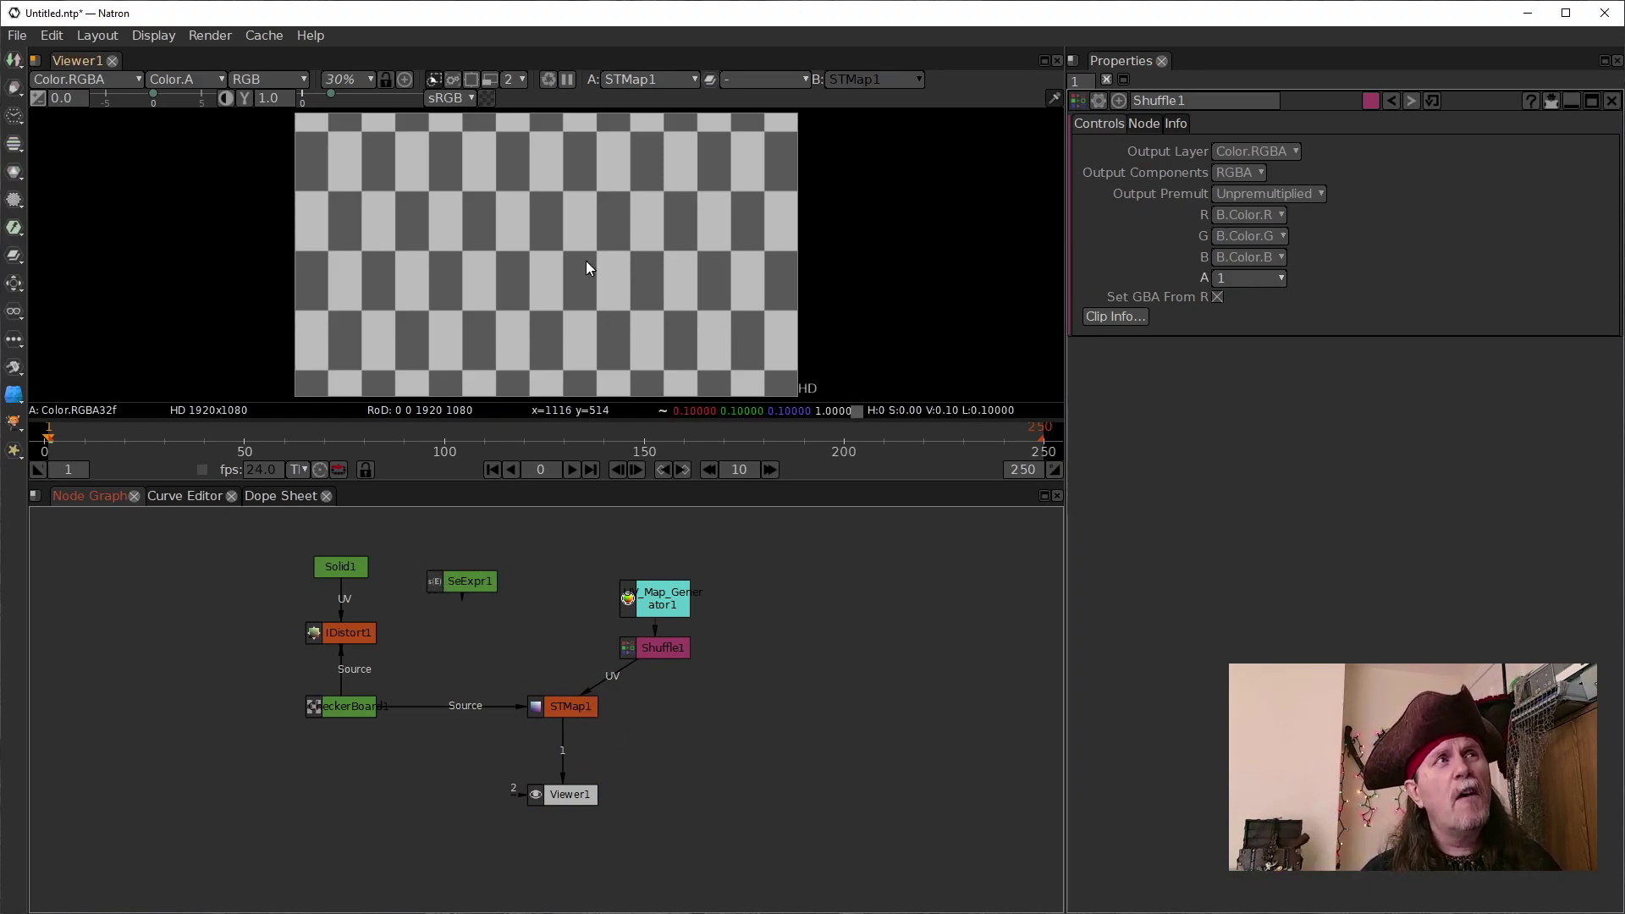
View the CheckerBoard source and the UV_Map_Generator output in turn in the viewer
{"action": "left_click", "coordinate": [347, 712]}
{"action": "key", "text": "1"}
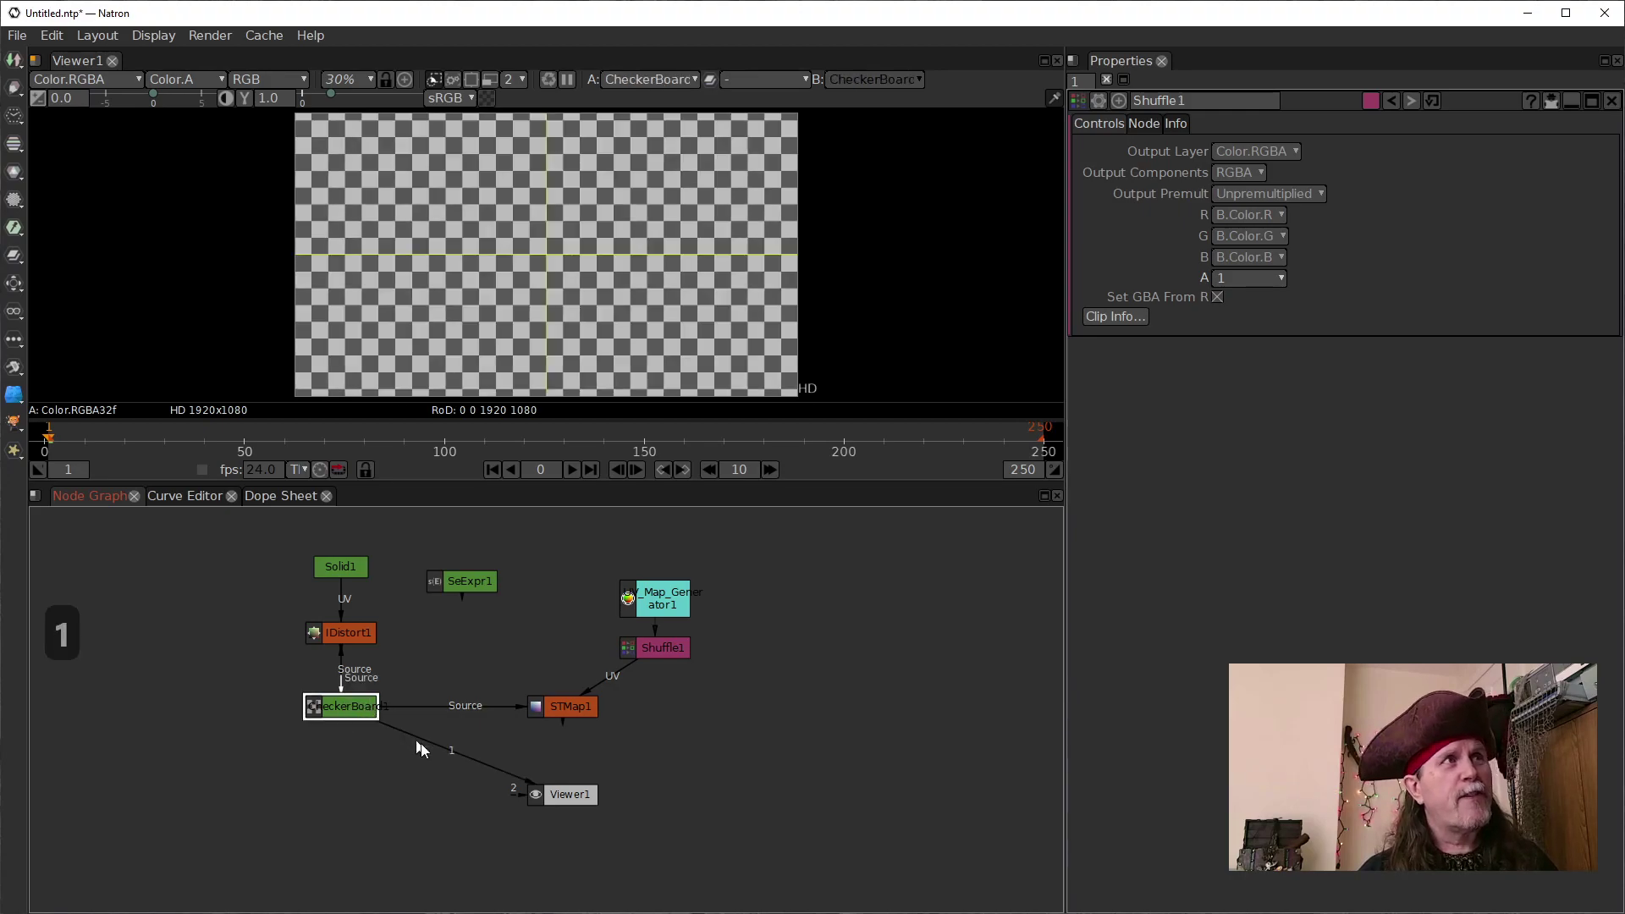
{"action": "left_click", "coordinate": [657, 608]}
{"action": "key", "text": "1"}
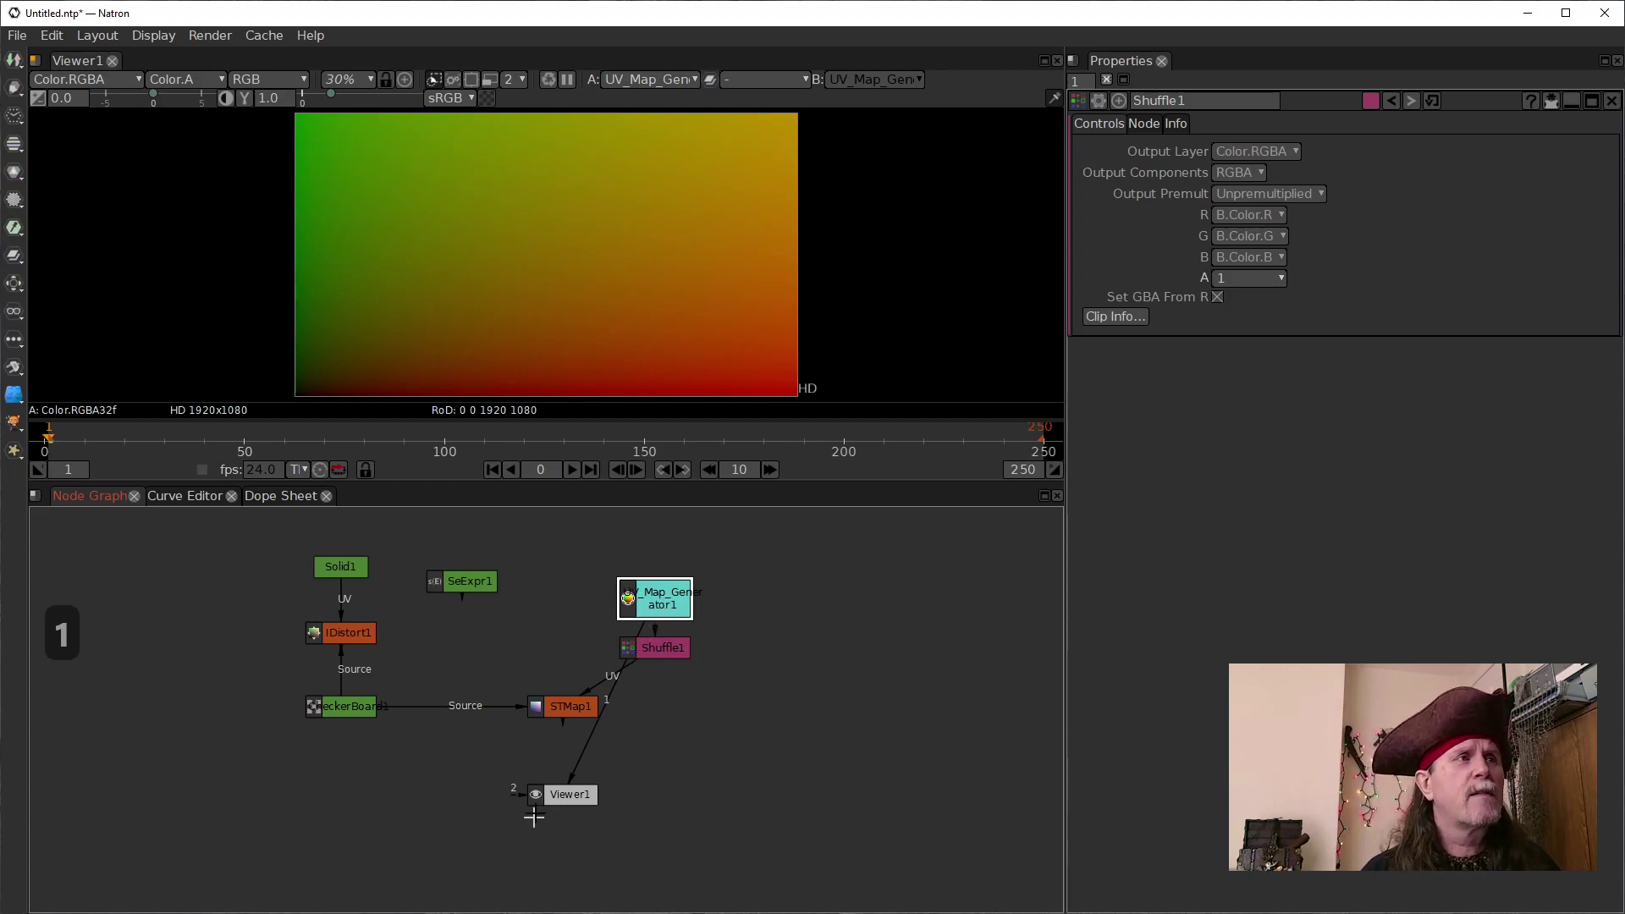
Move the Viewer node away from STMap and delete the UV_Map_Generator and Shuffle nodes
{"action": "left_click_drag", "start_coordinate": [546, 792], "coordinate": [606, 774]}
{"action": "left_click", "coordinate": [656, 604]}
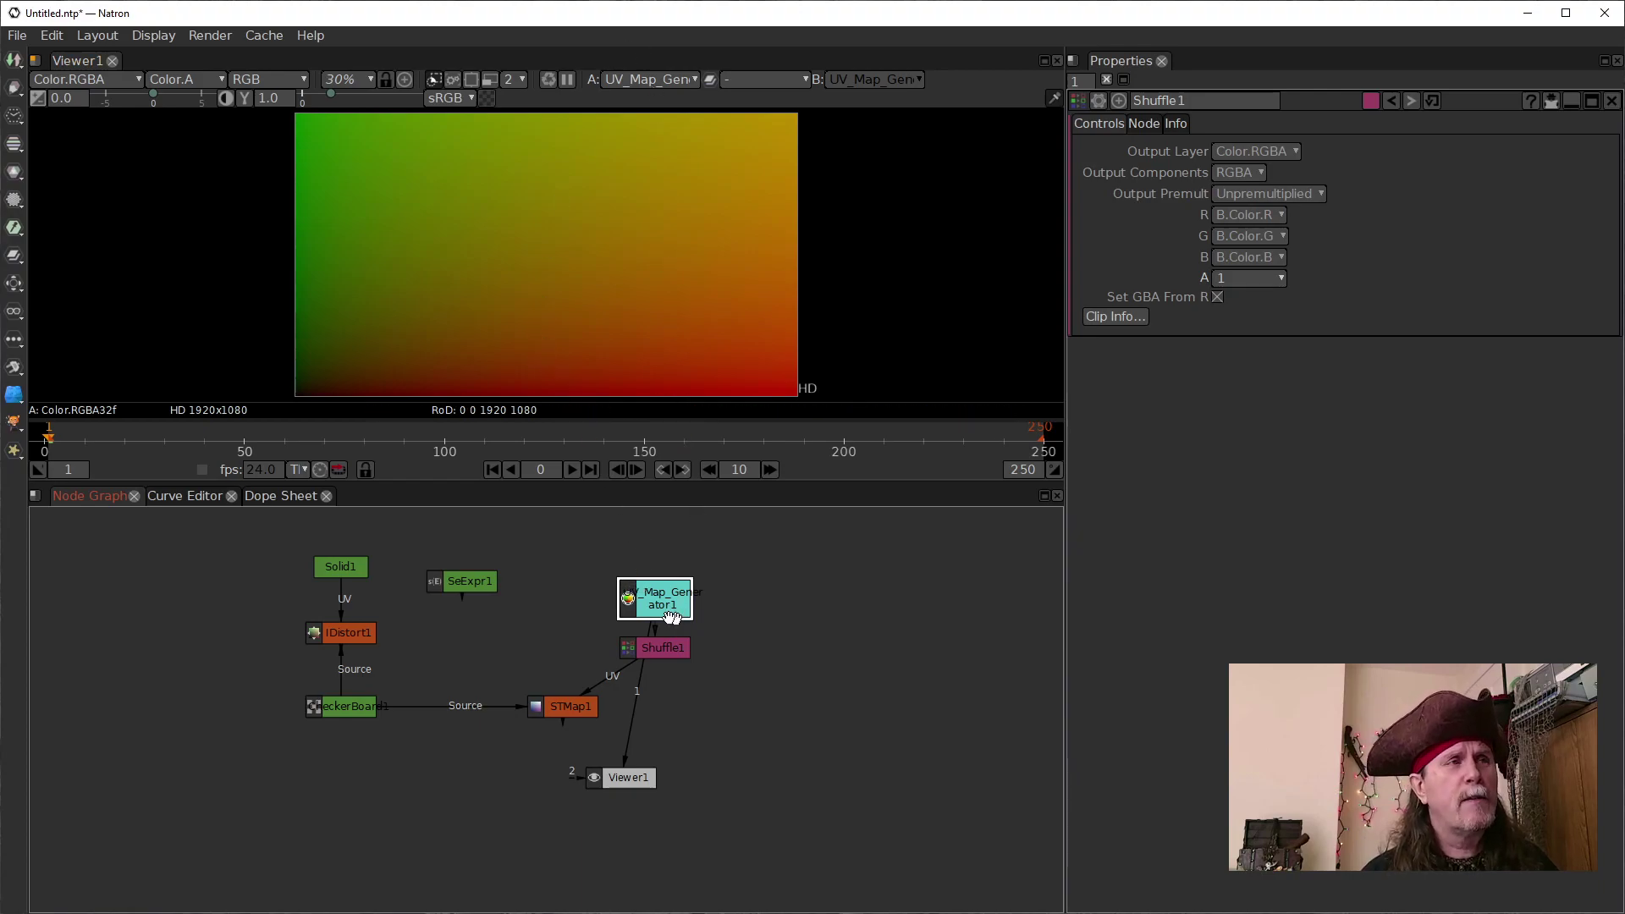
{"action": "key", "text": "Delete"}
{"action": "left_click", "coordinate": [664, 649]}
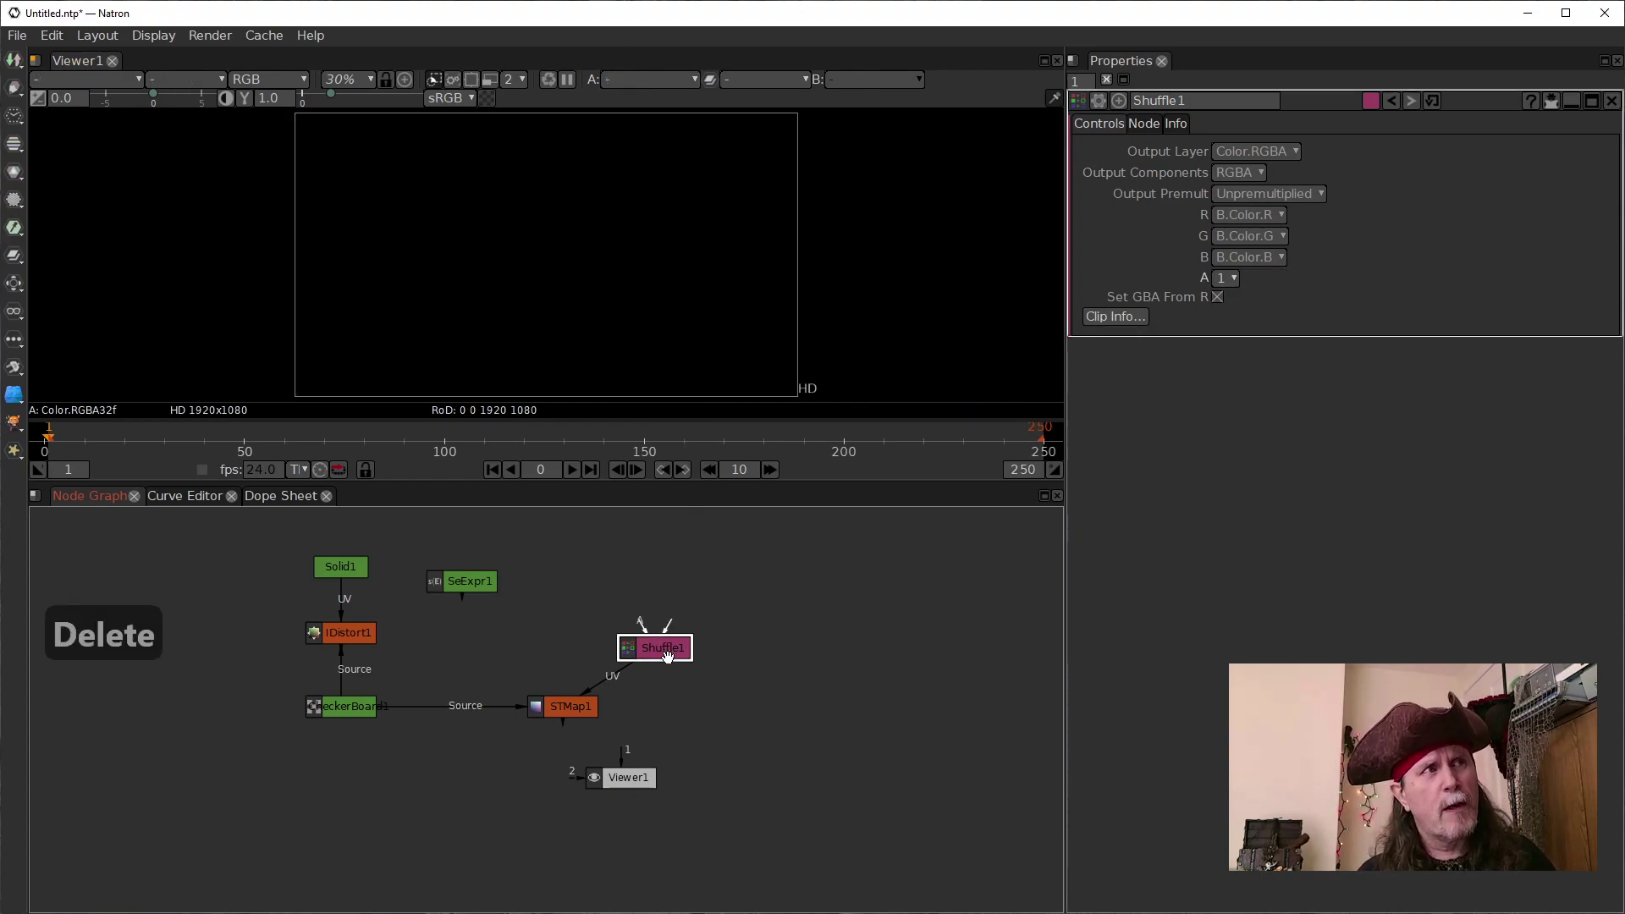
{"action": "key", "text": "Delete"}
Open SeExpr's settings, move the node back above STMap and connect it to STMap's UV input
{"action": "double_click", "coordinate": [464, 583]}
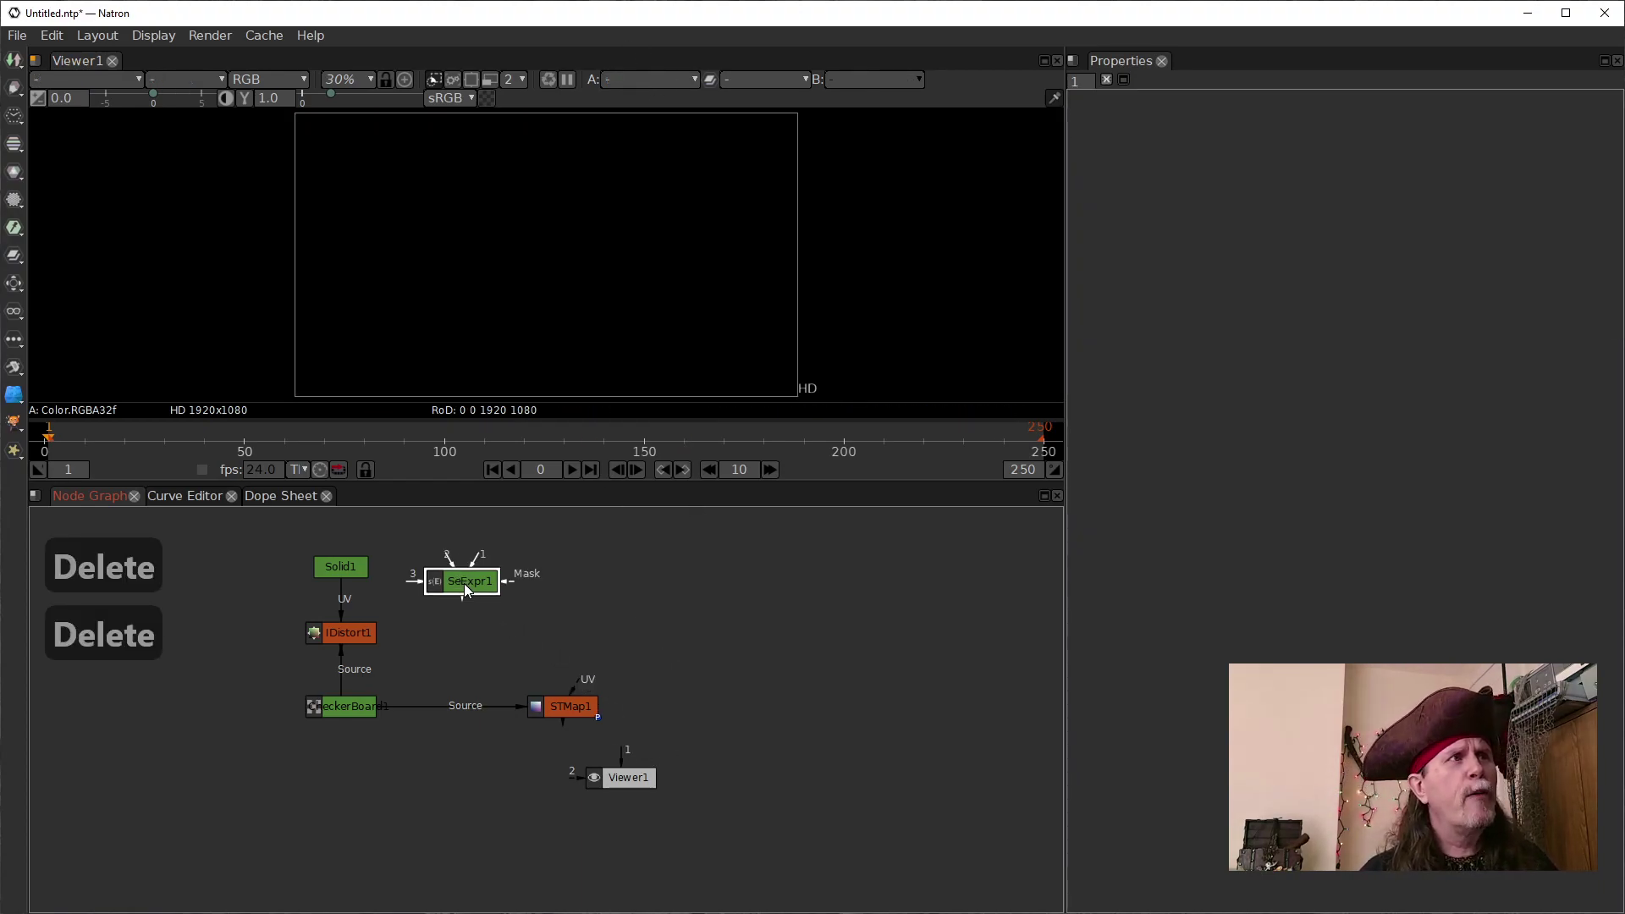
{"action": "left_click", "coordinate": [1269, 298]}
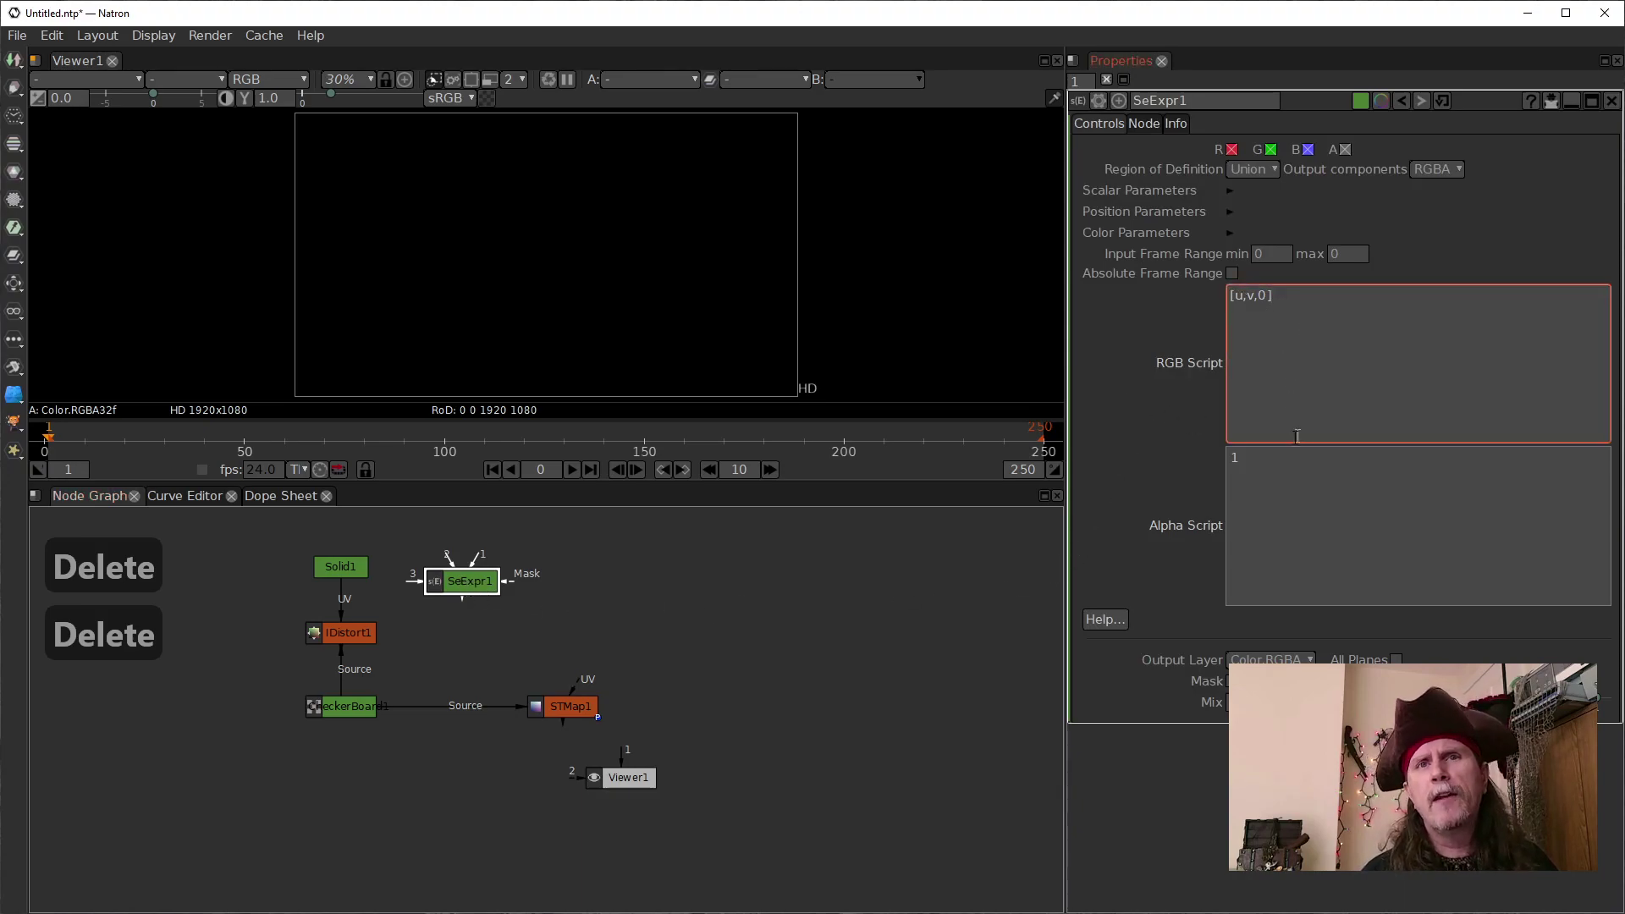
{"action": "left_click_drag", "start_coordinate": [449, 582], "coordinate": [561, 601]}
View the SeExpr UV gradient, and compare the STMap output with the CheckerBoard source in the viewer
{"action": "key", "text": "1"}
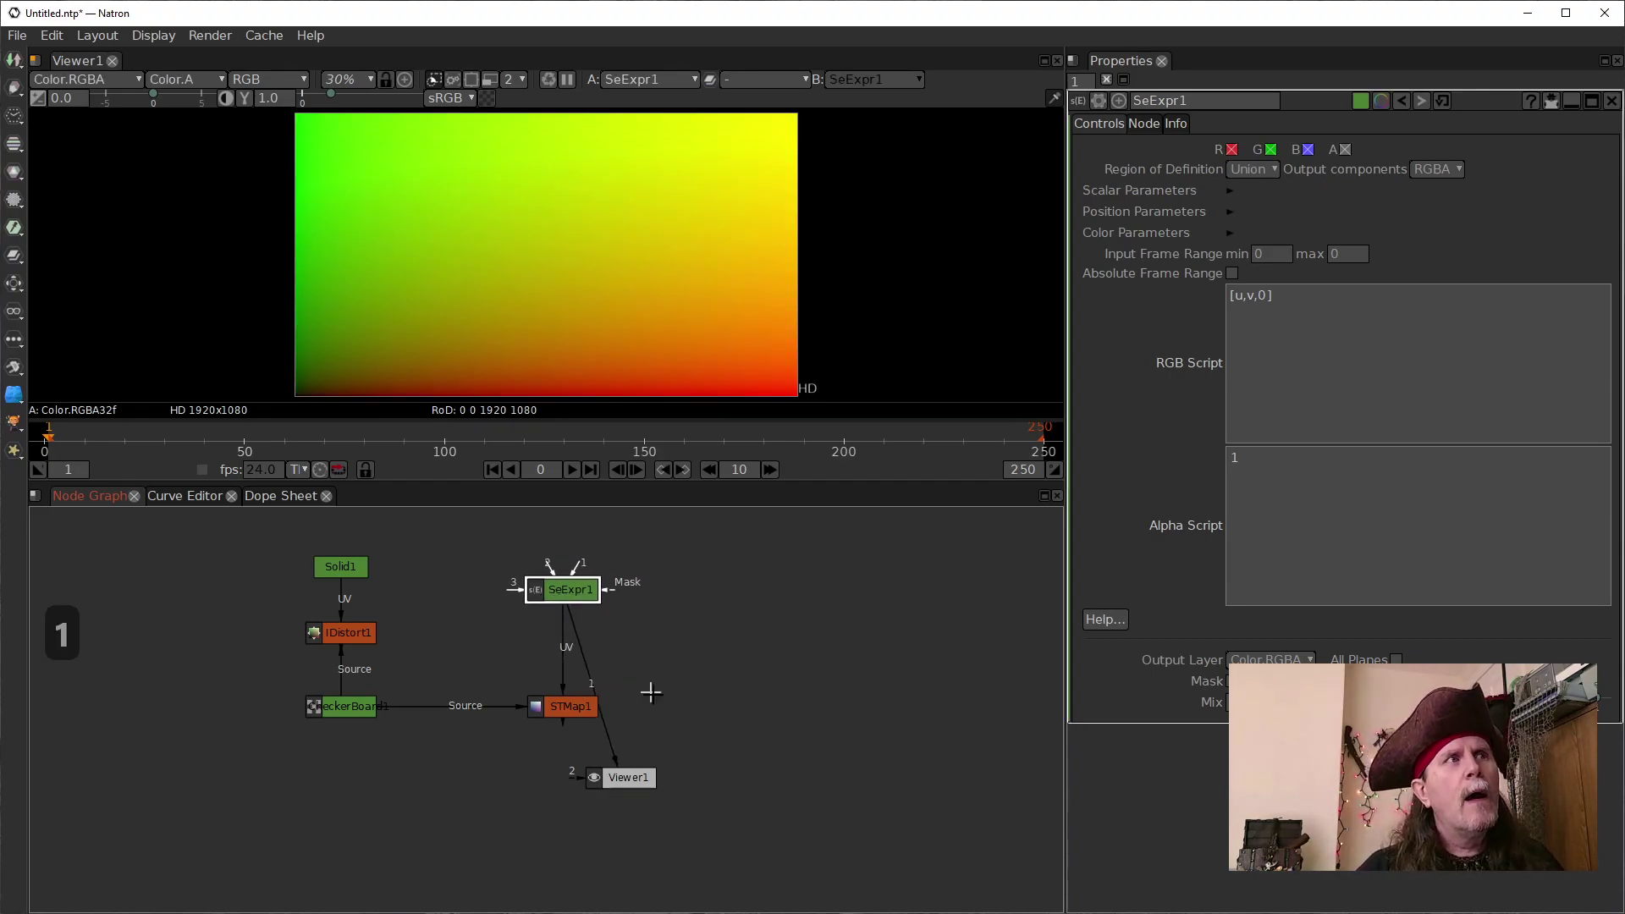
{"action": "left_click", "coordinate": [563, 709]}
{"action": "key", "text": "1"}
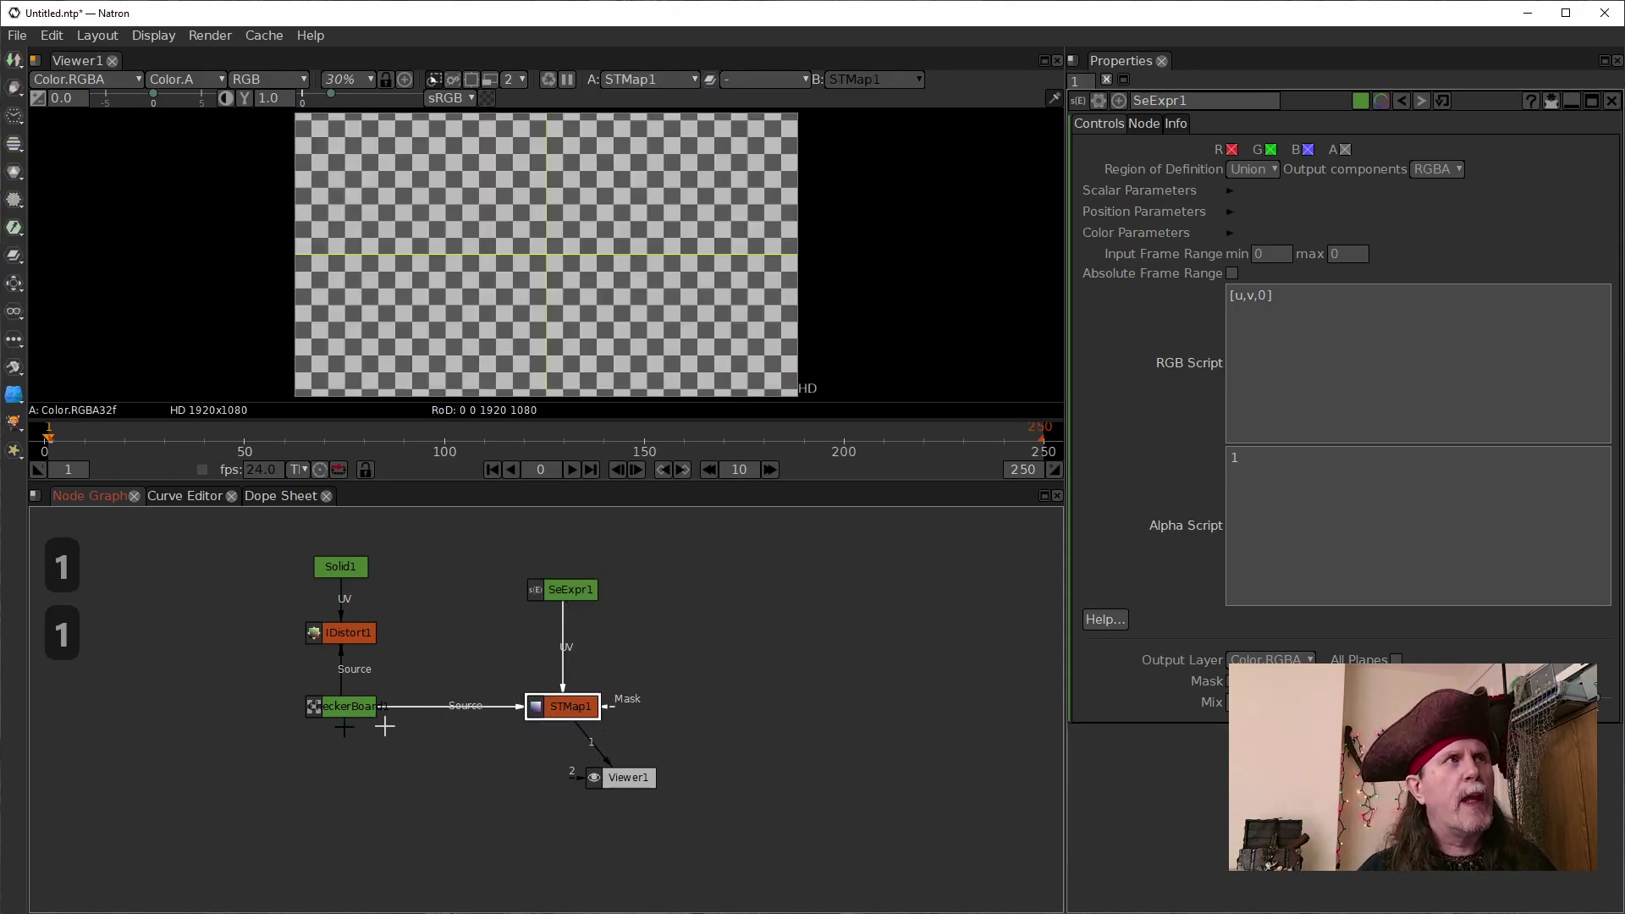
{"action": "left_click", "coordinate": [354, 714]}
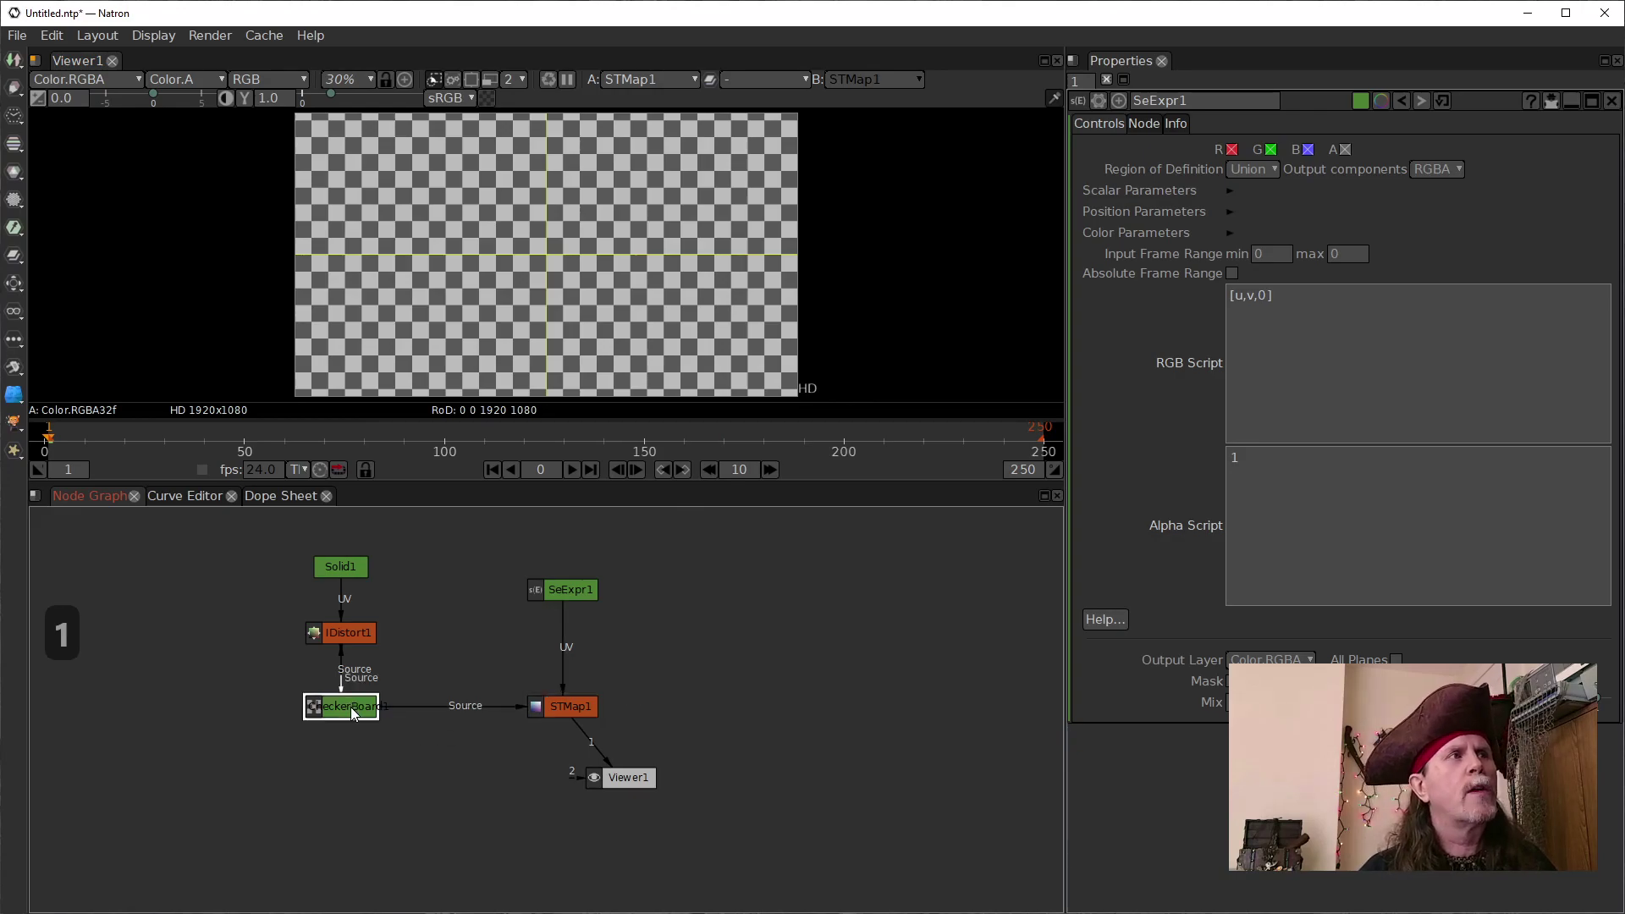
{"action": "key", "text": "1"}
{"action": "left_click", "coordinate": [572, 711]}
{"action": "key", "text": "1"}
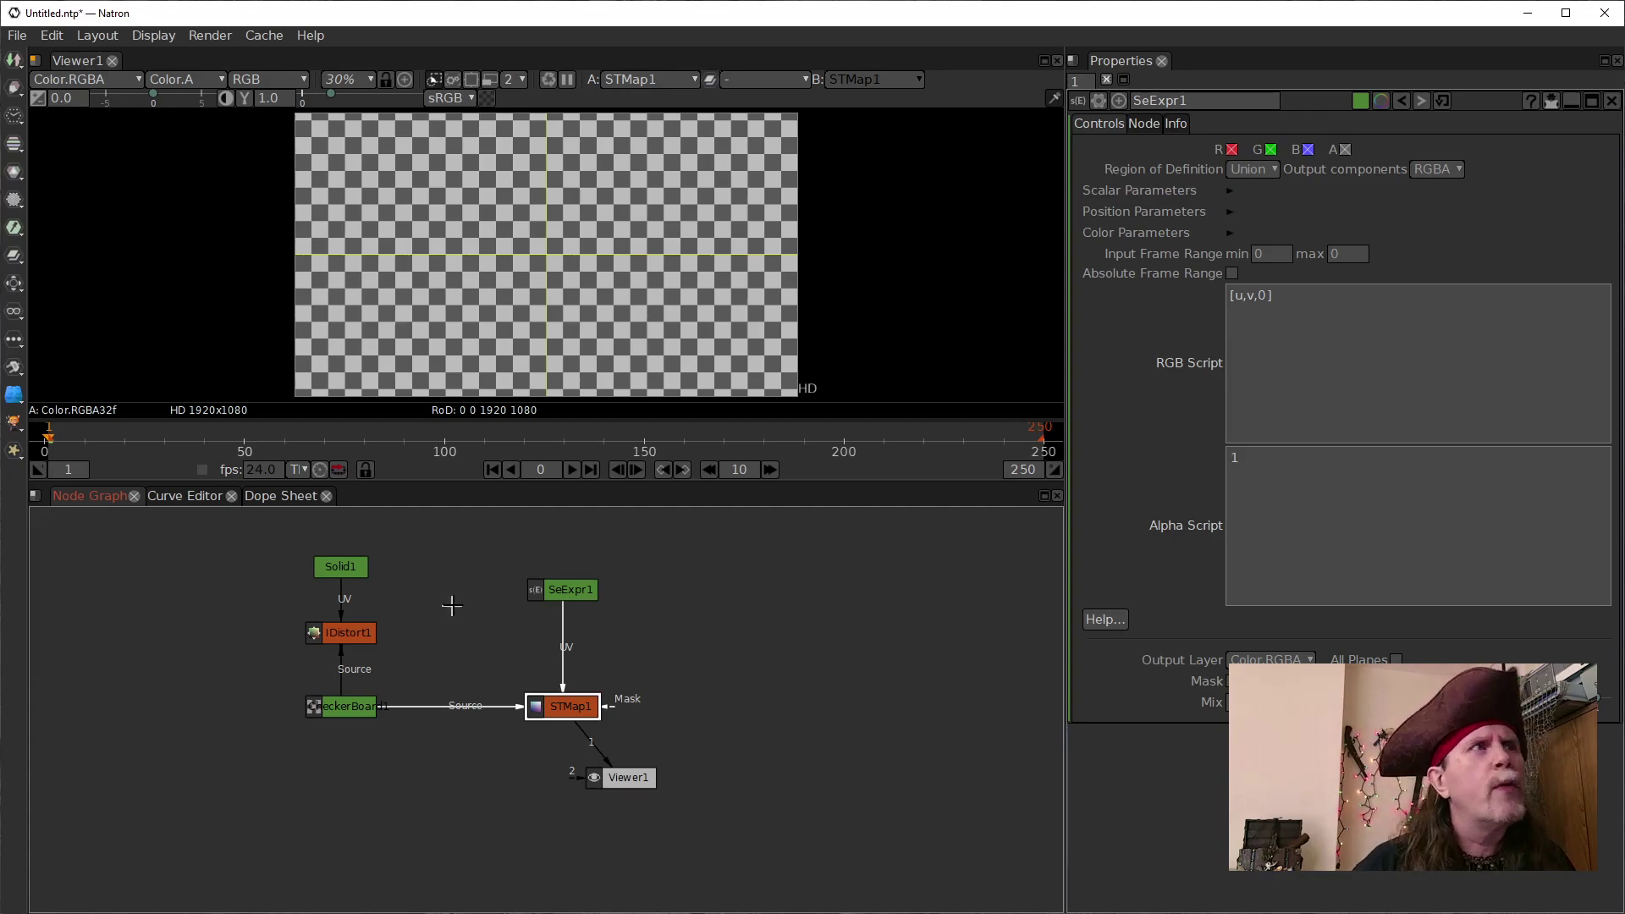
Make room in the node graph by moving SeExpr, IDistort and Solid away from STMap and CheckerBoard
{"action": "left_click_drag", "start_coordinate": [561, 591], "coordinate": [474, 581]}
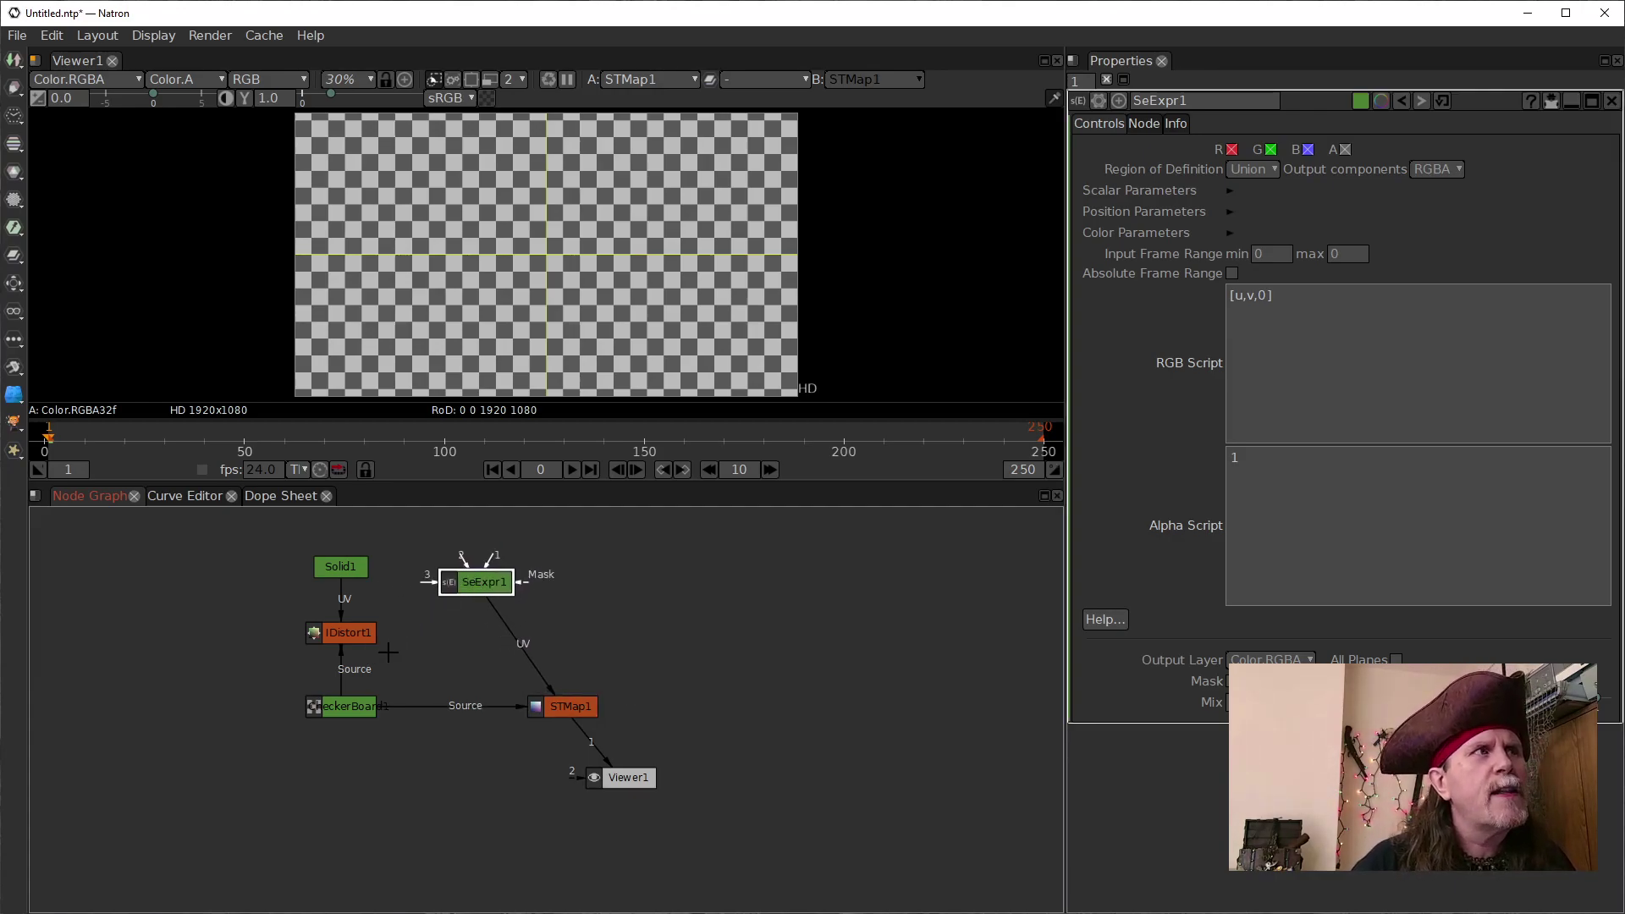
{"action": "left_click_drag", "start_coordinate": [340, 633], "coordinate": [278, 619]}
{"action": "left_click_drag", "start_coordinate": [331, 573], "coordinate": [170, 555]}
{"action": "left_click_drag", "start_coordinate": [278, 618], "coordinate": [156, 626]}
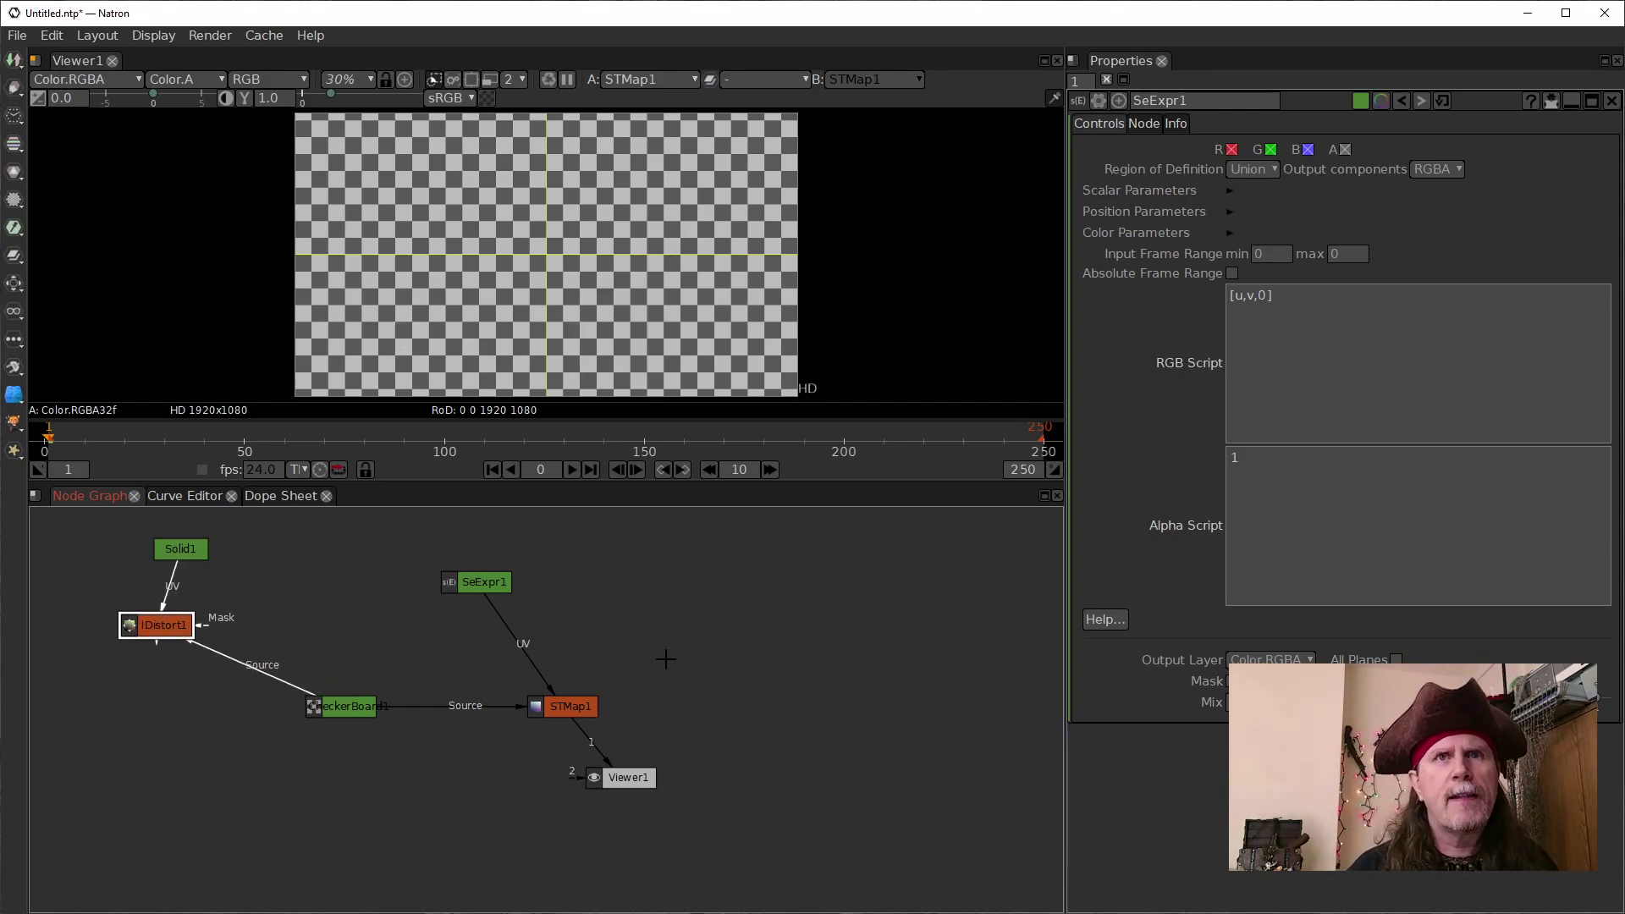
Insert a Merge node between SeExpr and STMap's UV input, place SeExpr beside it, and view the Merge output
{"action": "left_click", "coordinate": [478, 578]}
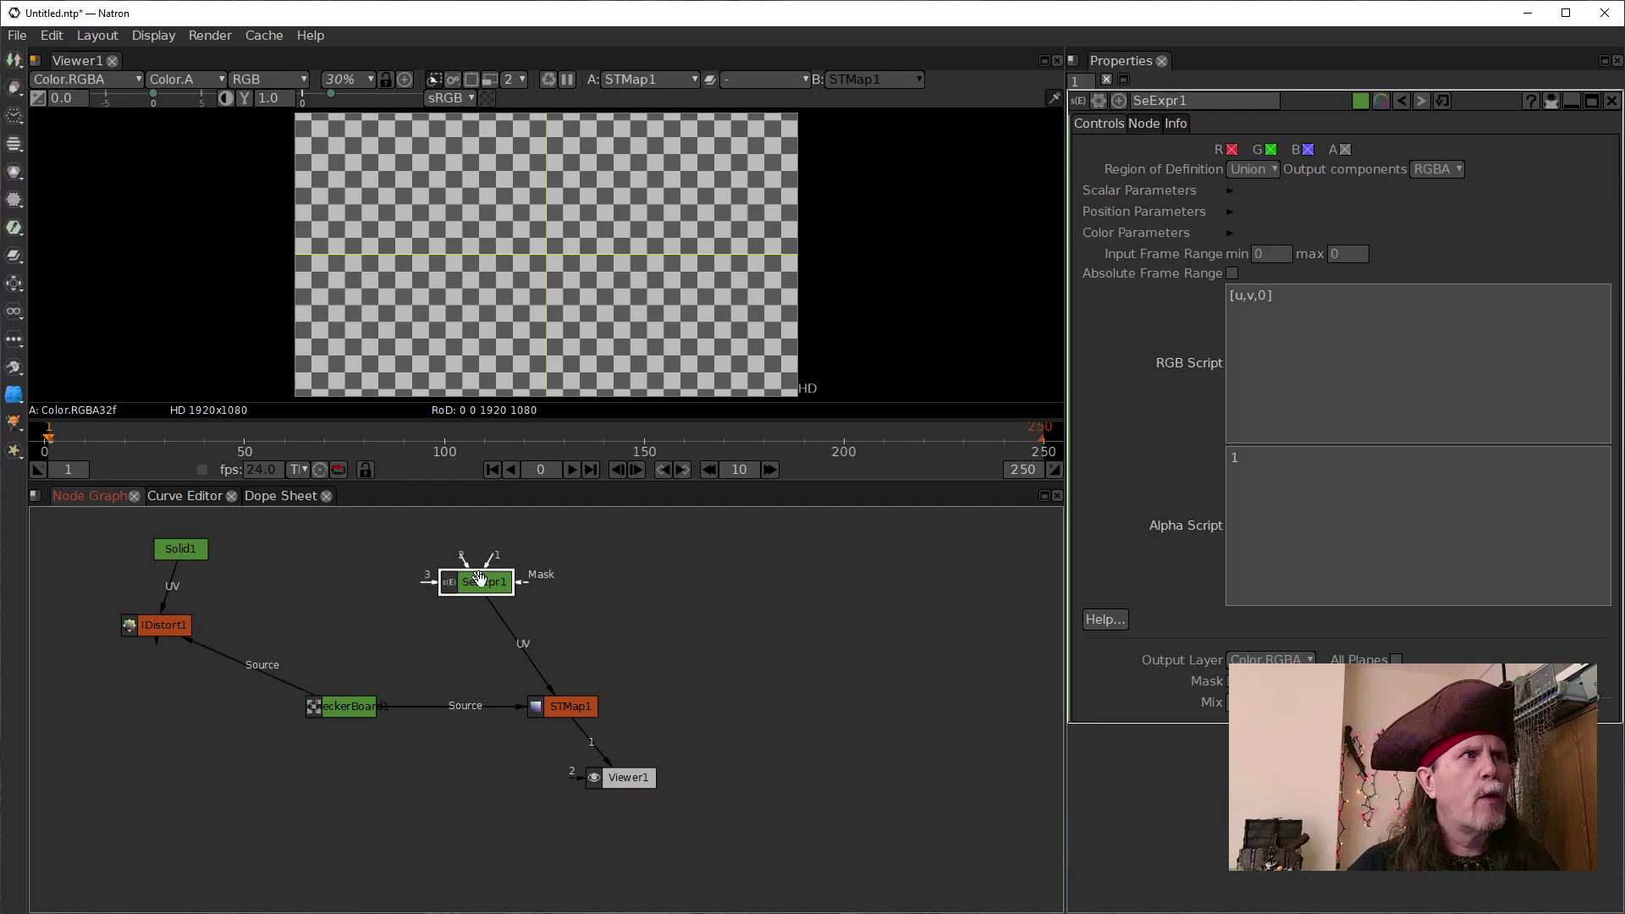
{"action": "key", "text": "m"}
{"action": "left_click_drag", "start_coordinate": [474, 630], "coordinate": [561, 638]}
{"action": "left_click_drag", "start_coordinate": [487, 581], "coordinate": [386, 638]}
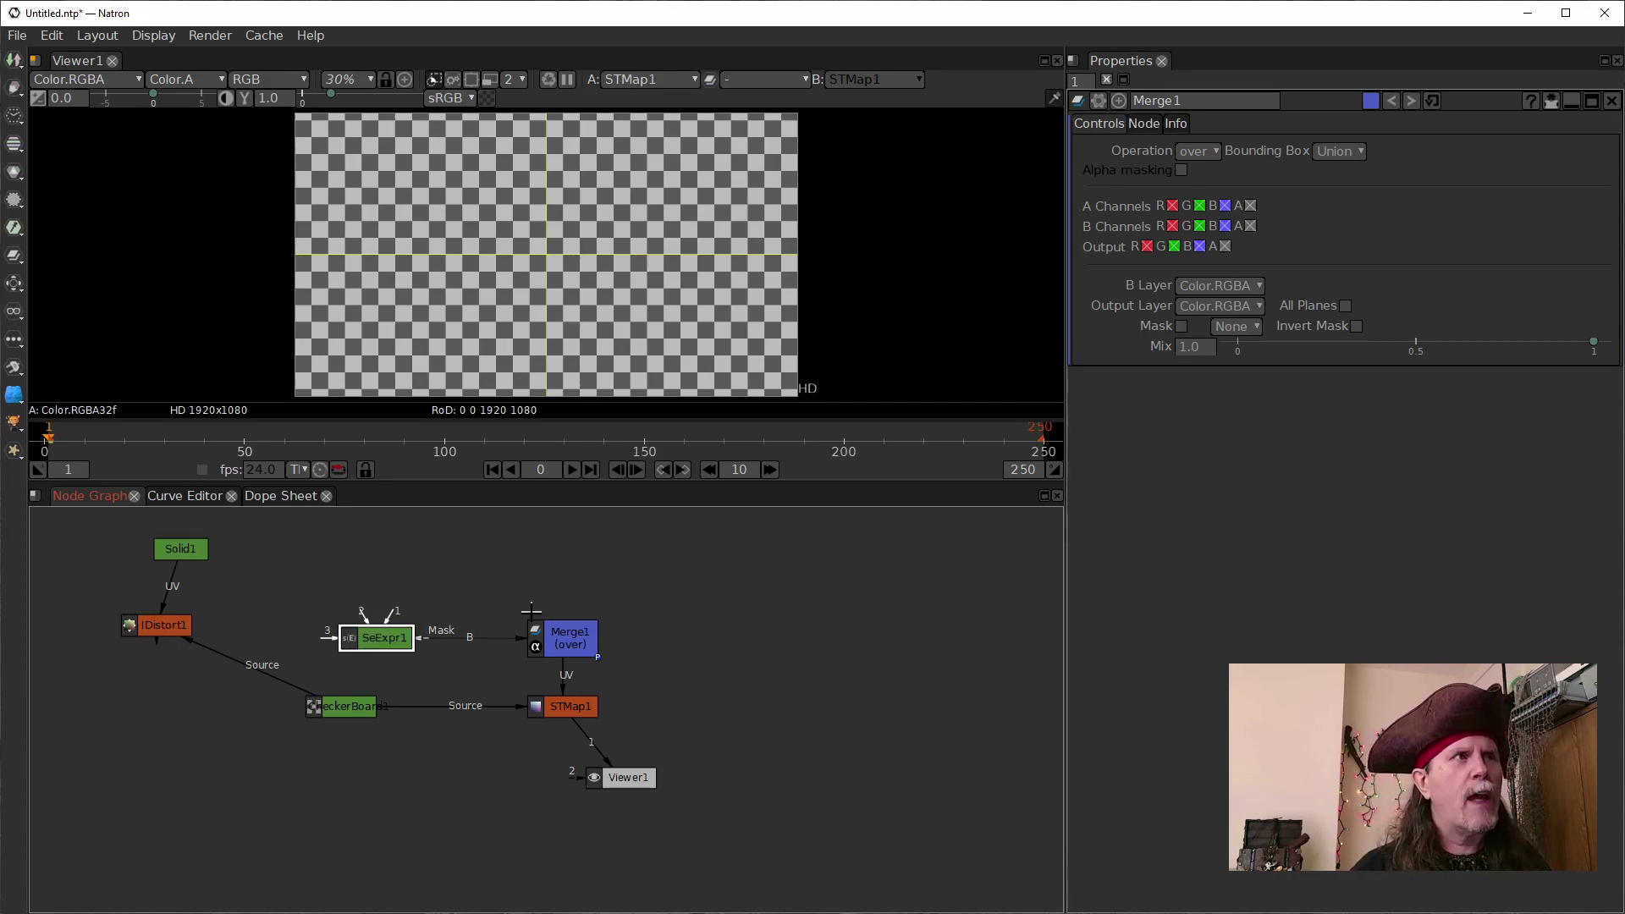
{"action": "left_click", "coordinate": [563, 646]}
{"action": "key", "text": "1"}
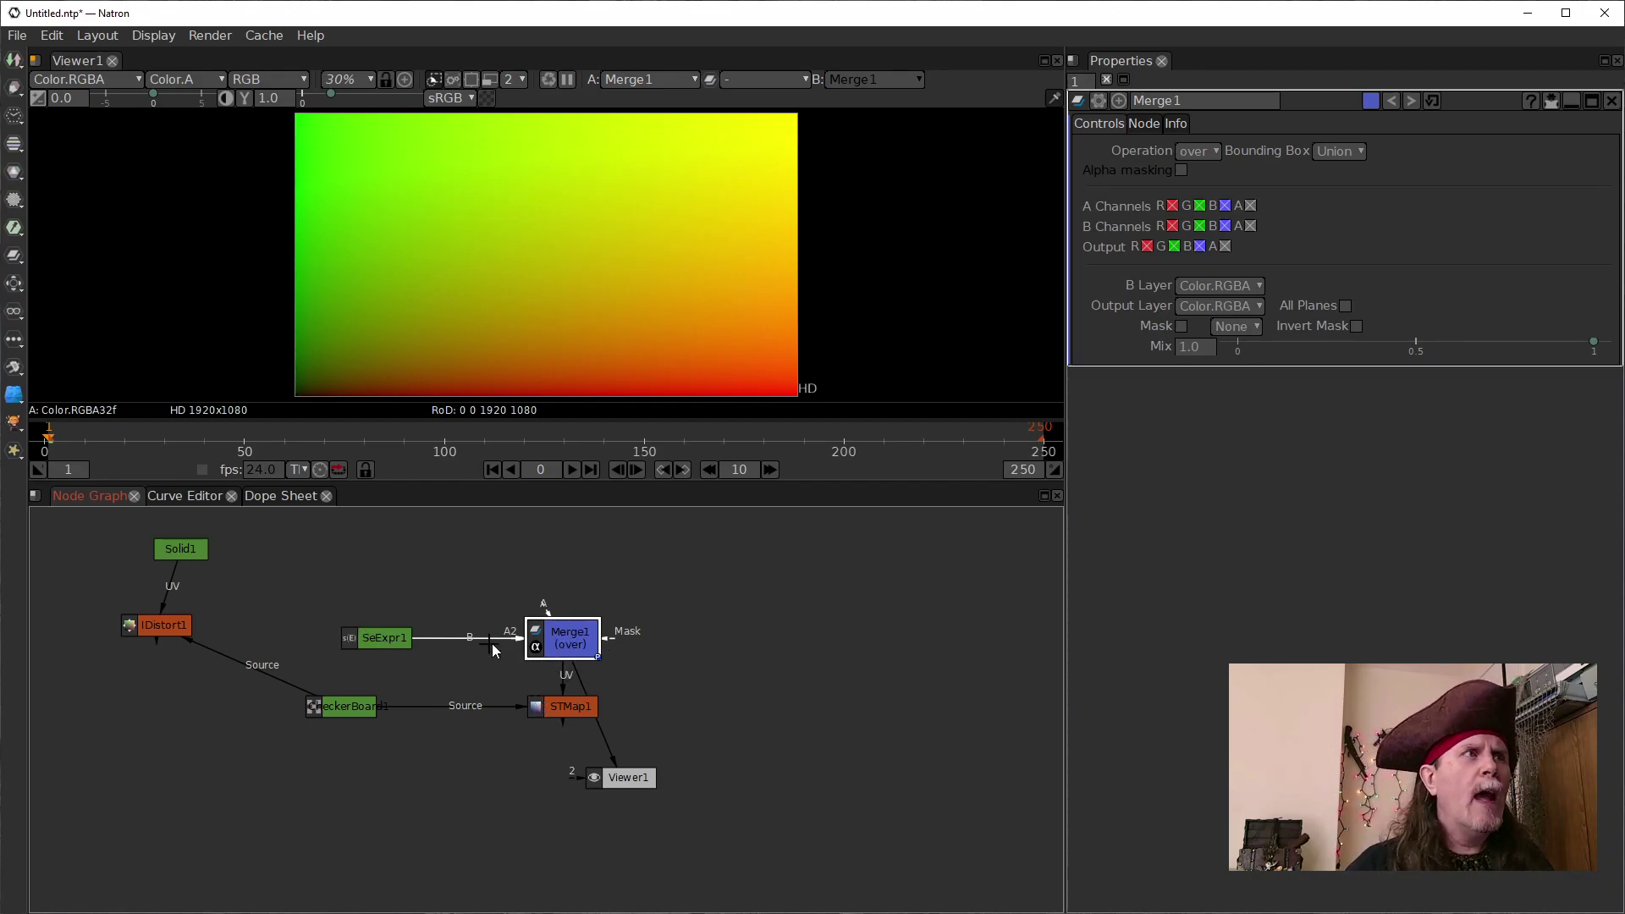
{"action": "left_click", "coordinate": [395, 639]}
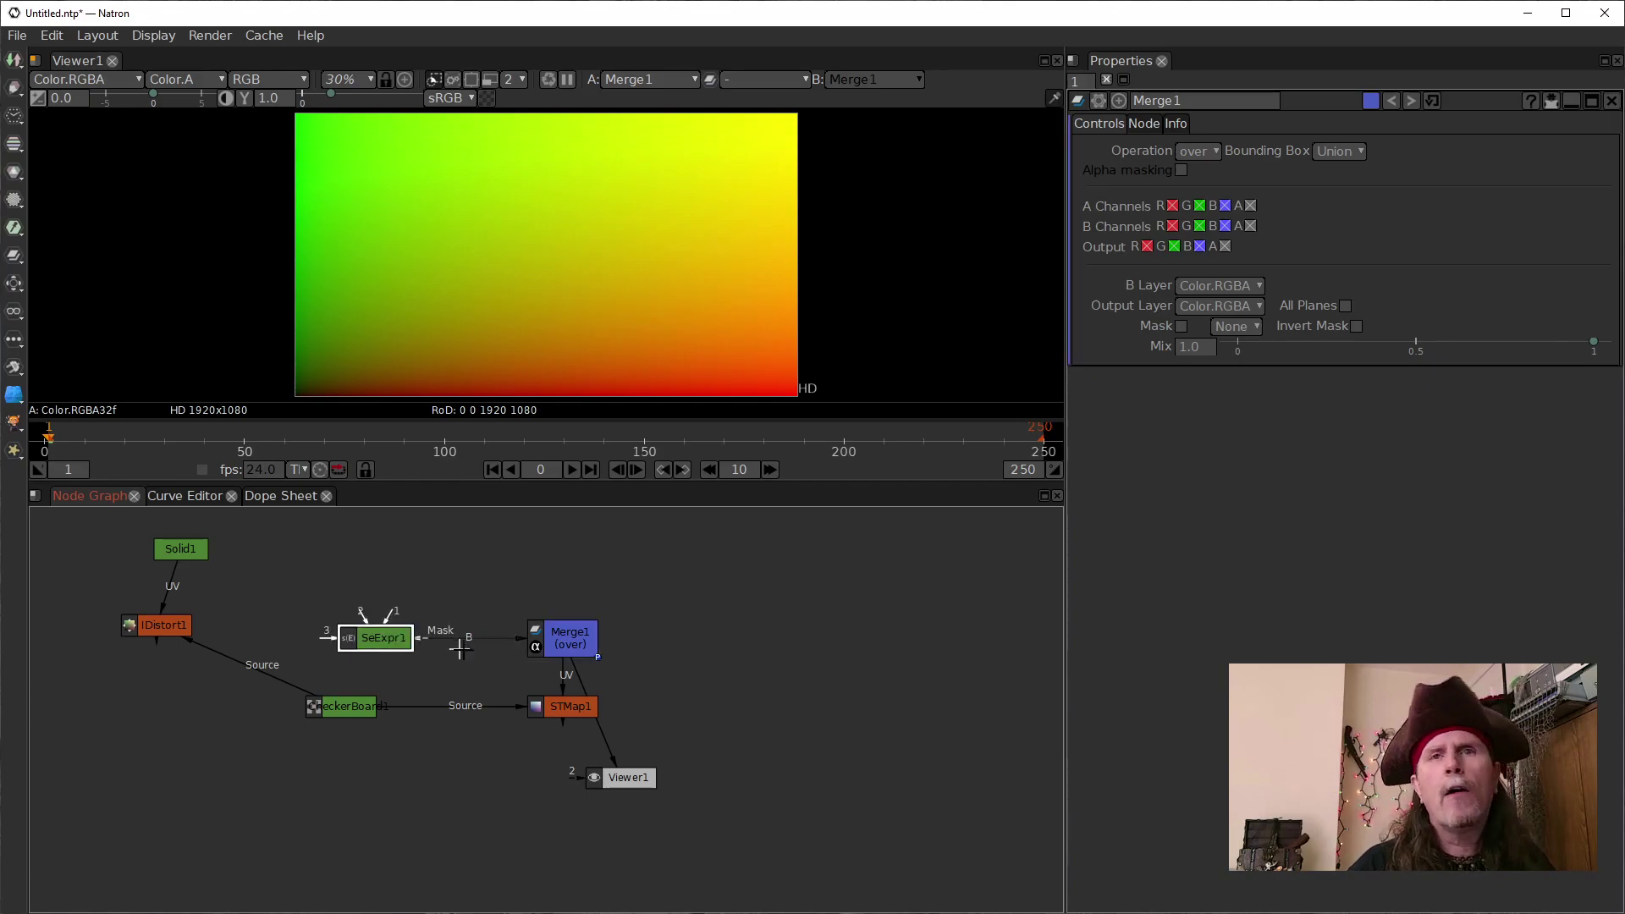
{"action": "left_click", "coordinate": [556, 655]}
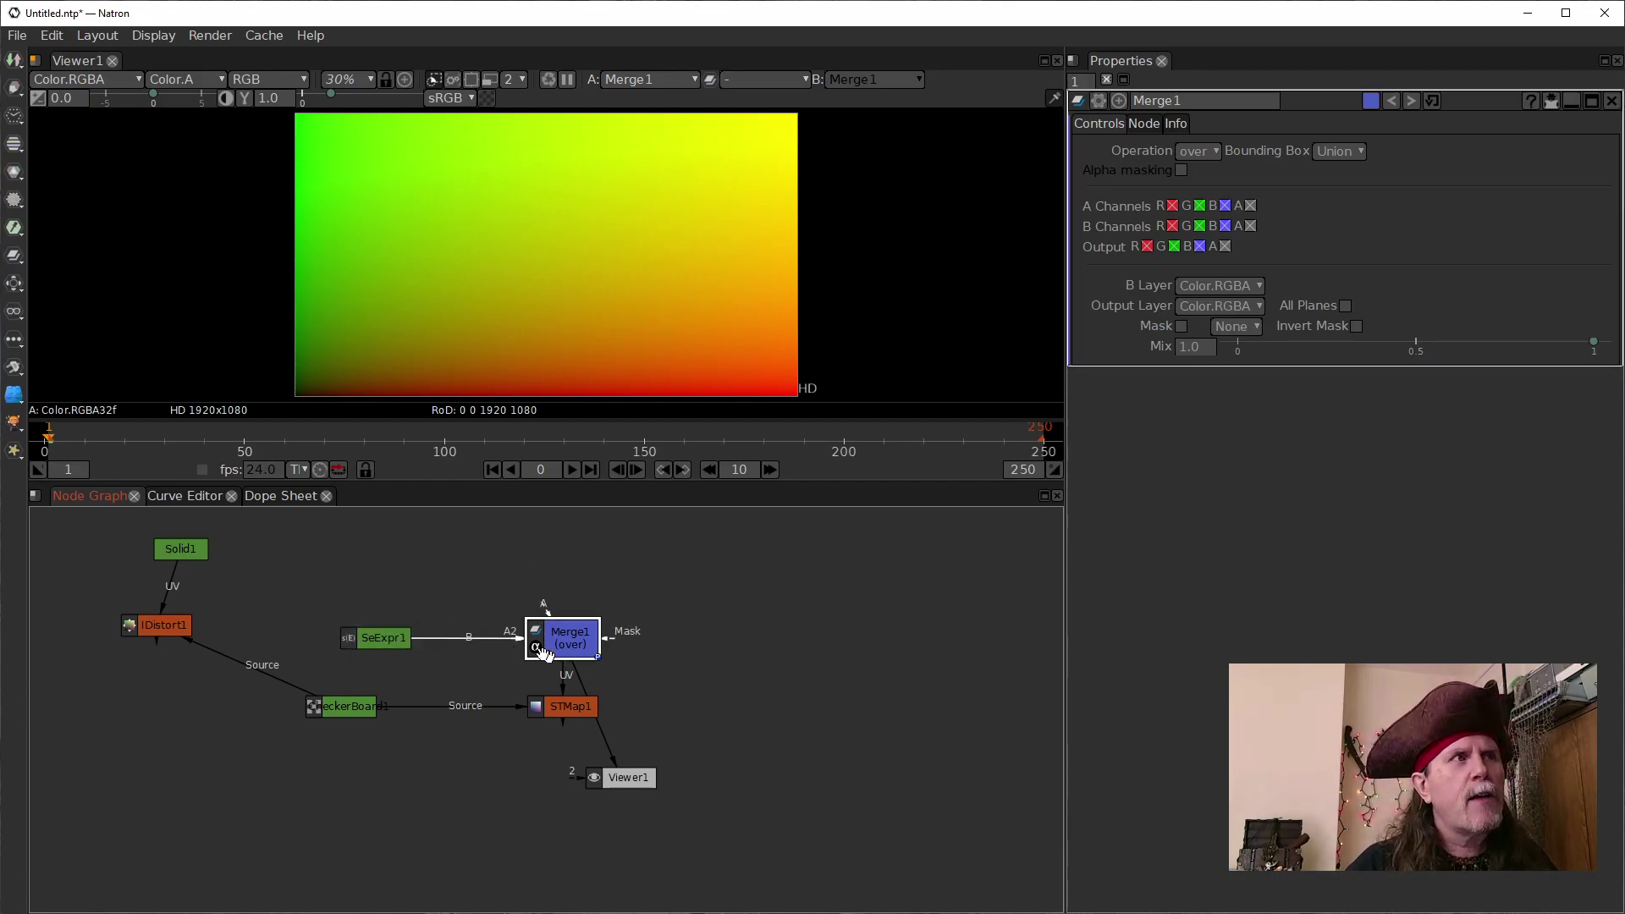
{"action": "left_click", "coordinate": [392, 628]}
{"action": "mouse_move", "coordinate": [392, 627]}
{"action": "left_mouse_down"}
{"action": "mouse_move", "coordinate": [379, 589]}
{"action": "mouse_move", "coordinate": [381, 628]}
{"action": "left_mouse_up"}
{"action": "left_click", "coordinate": [778, 738]}
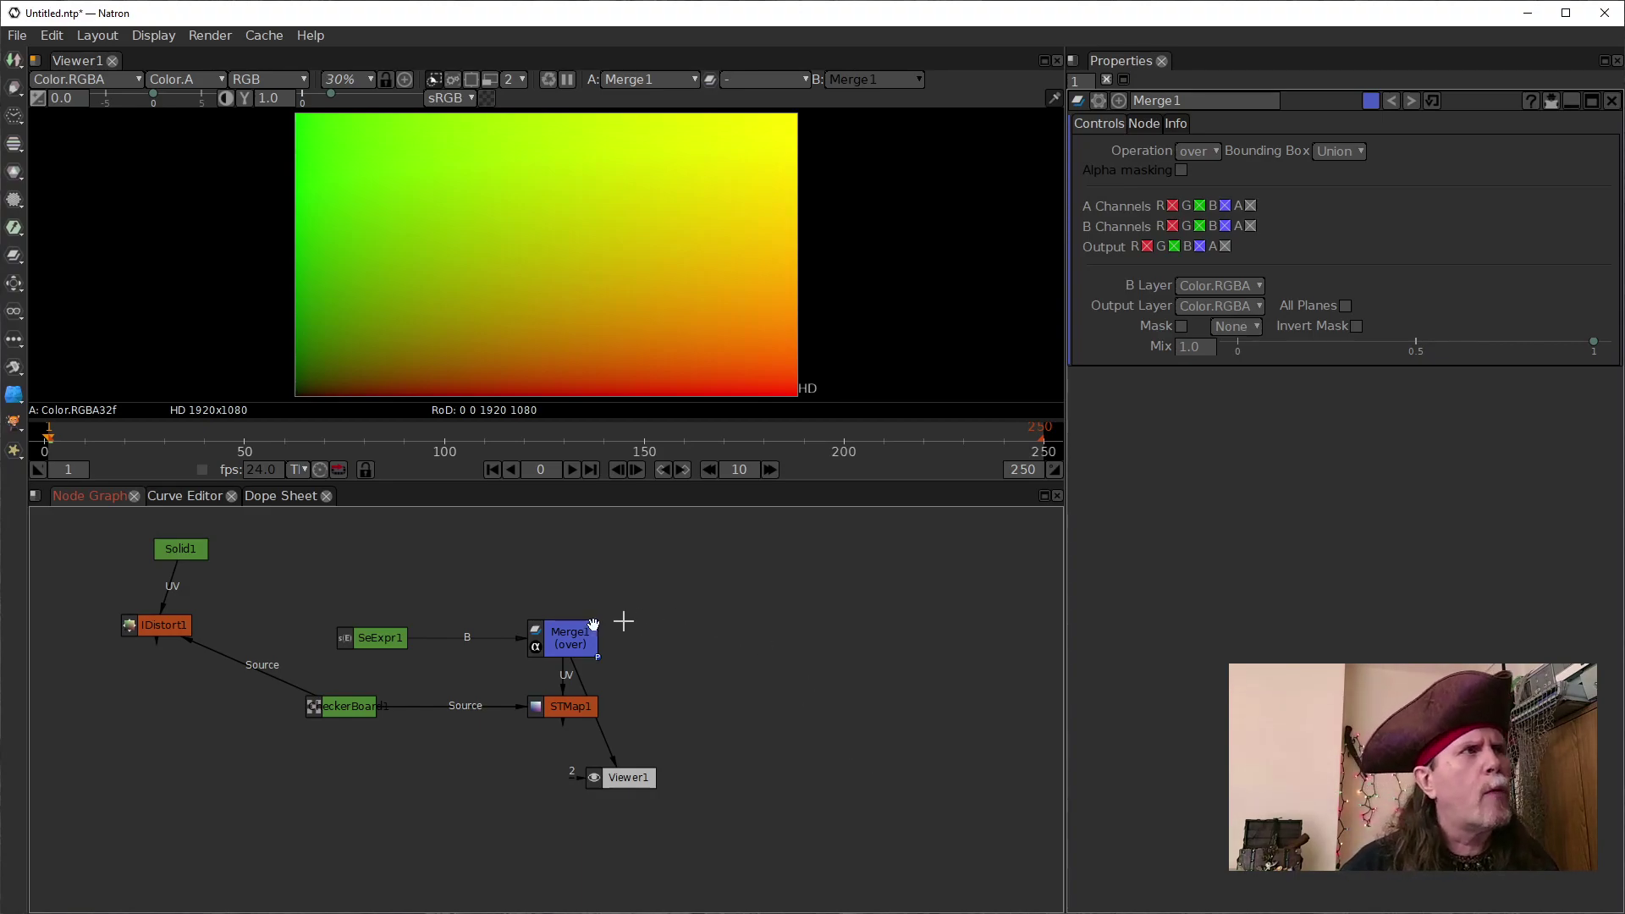
Duplicate the SeExpr node in the node graph
{"action": "left_click", "coordinate": [381, 639]}
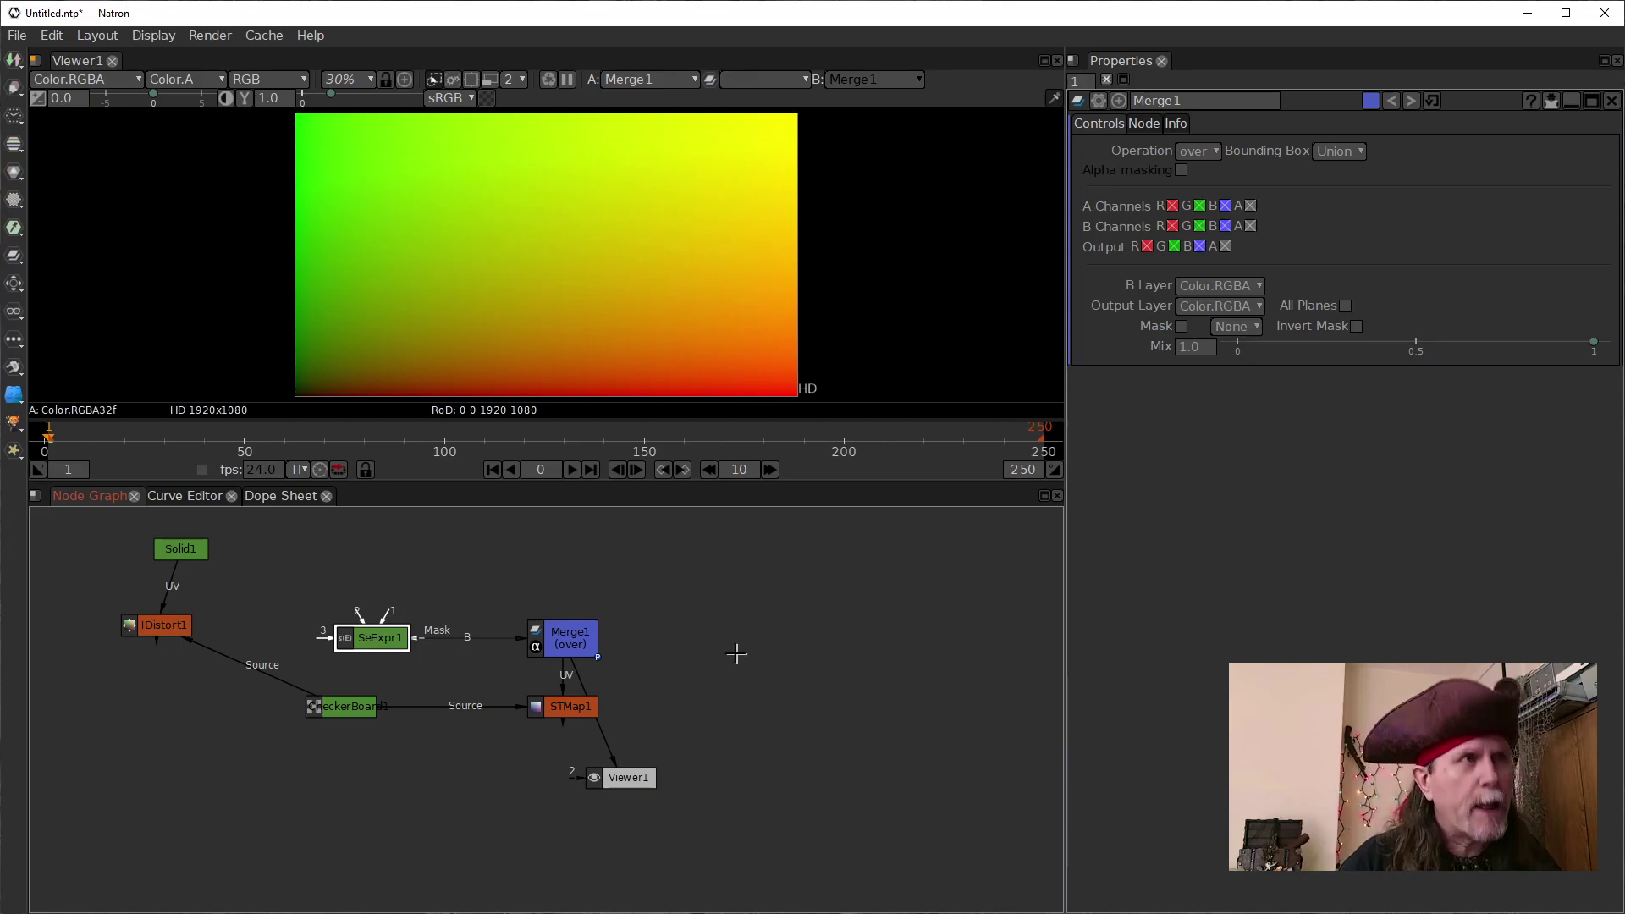
{"action": "key", "text": "alt+c"}
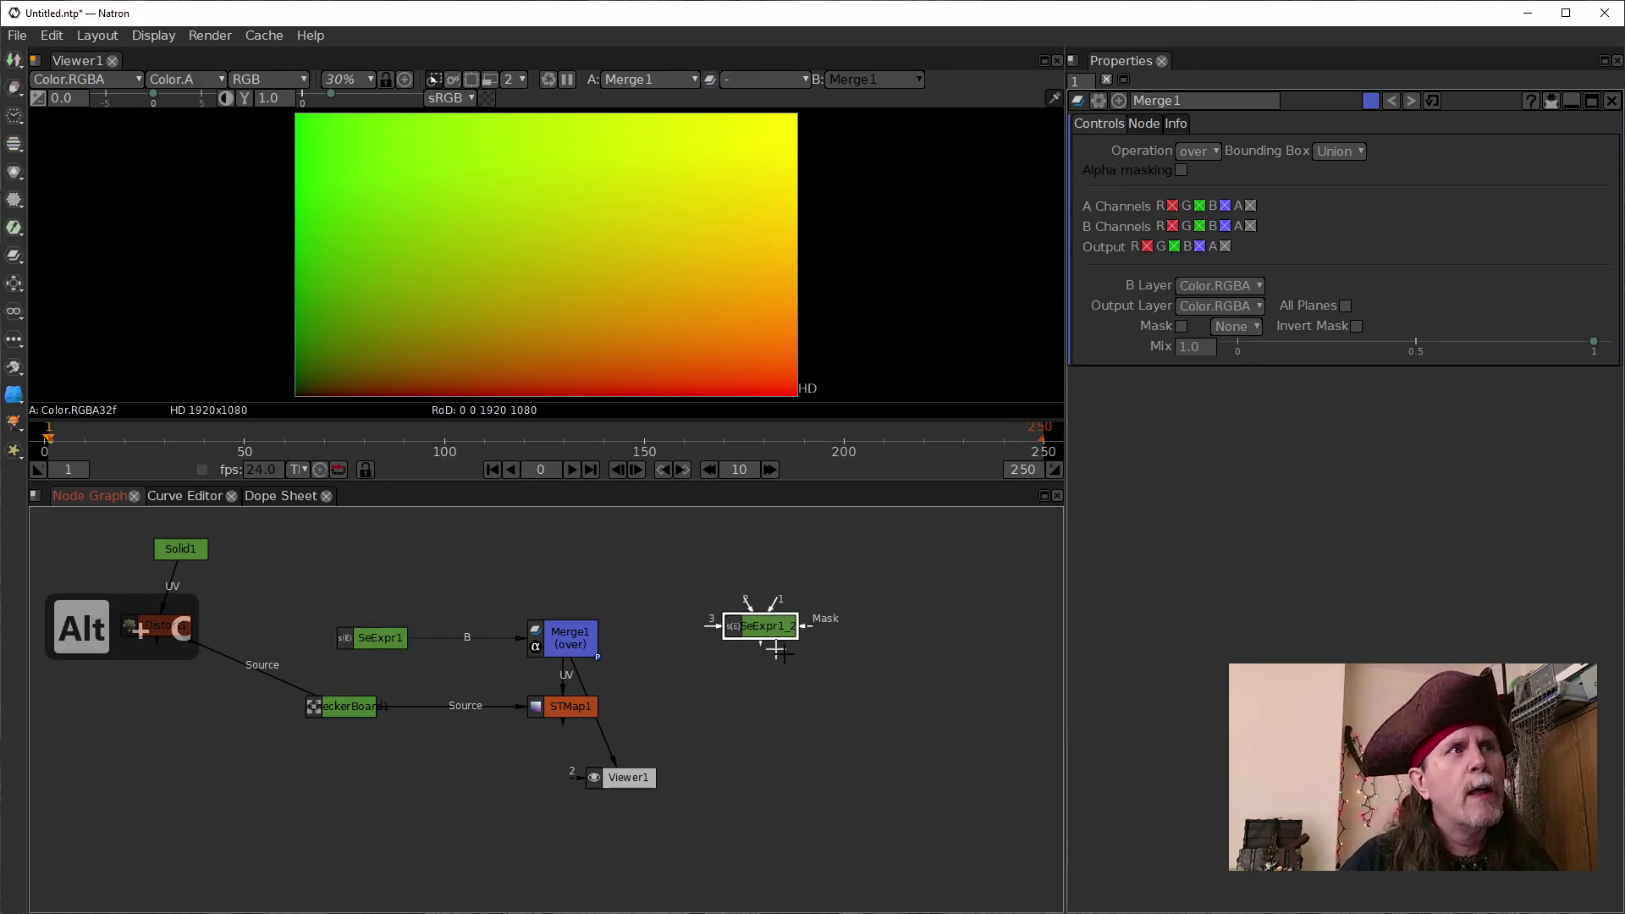
Connect the duplicated SeExpr to Merge's A input, view the STMap output, and place the duplicate beside the Merge
{"action": "left_click", "coordinate": [564, 631]}
{"action": "left_click_drag", "start_coordinate": [546, 608], "coordinate": [738, 644]}
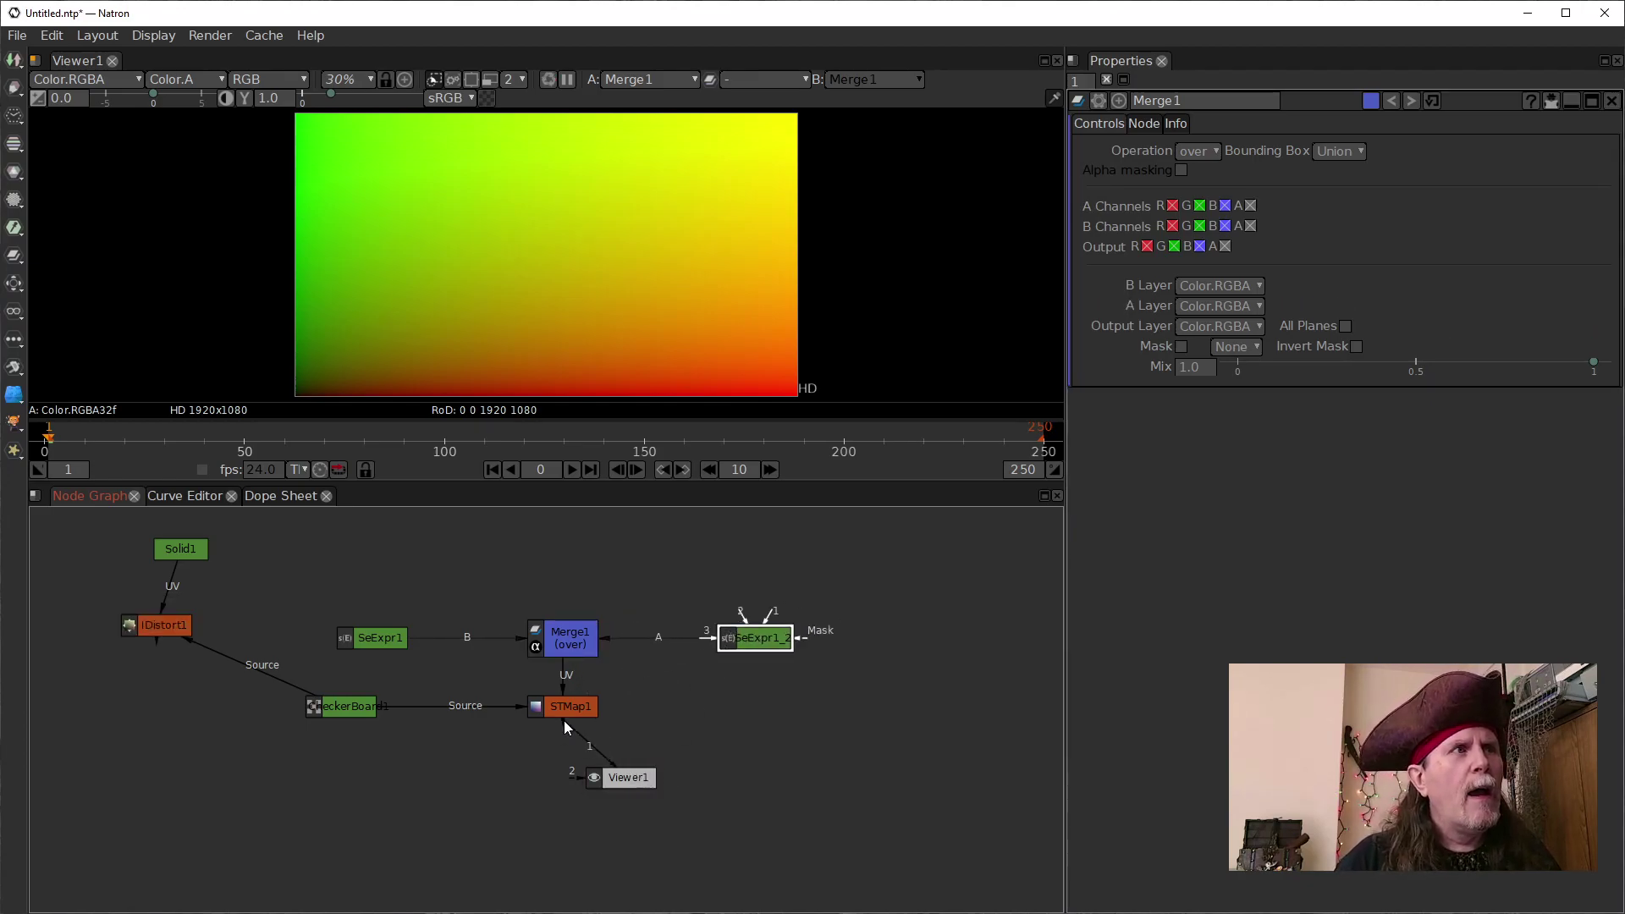
{"action": "left_click_drag", "start_coordinate": [565, 723], "coordinate": [564, 721]}
{"action": "left_click_drag", "start_coordinate": [755, 638], "coordinate": [710, 593]}
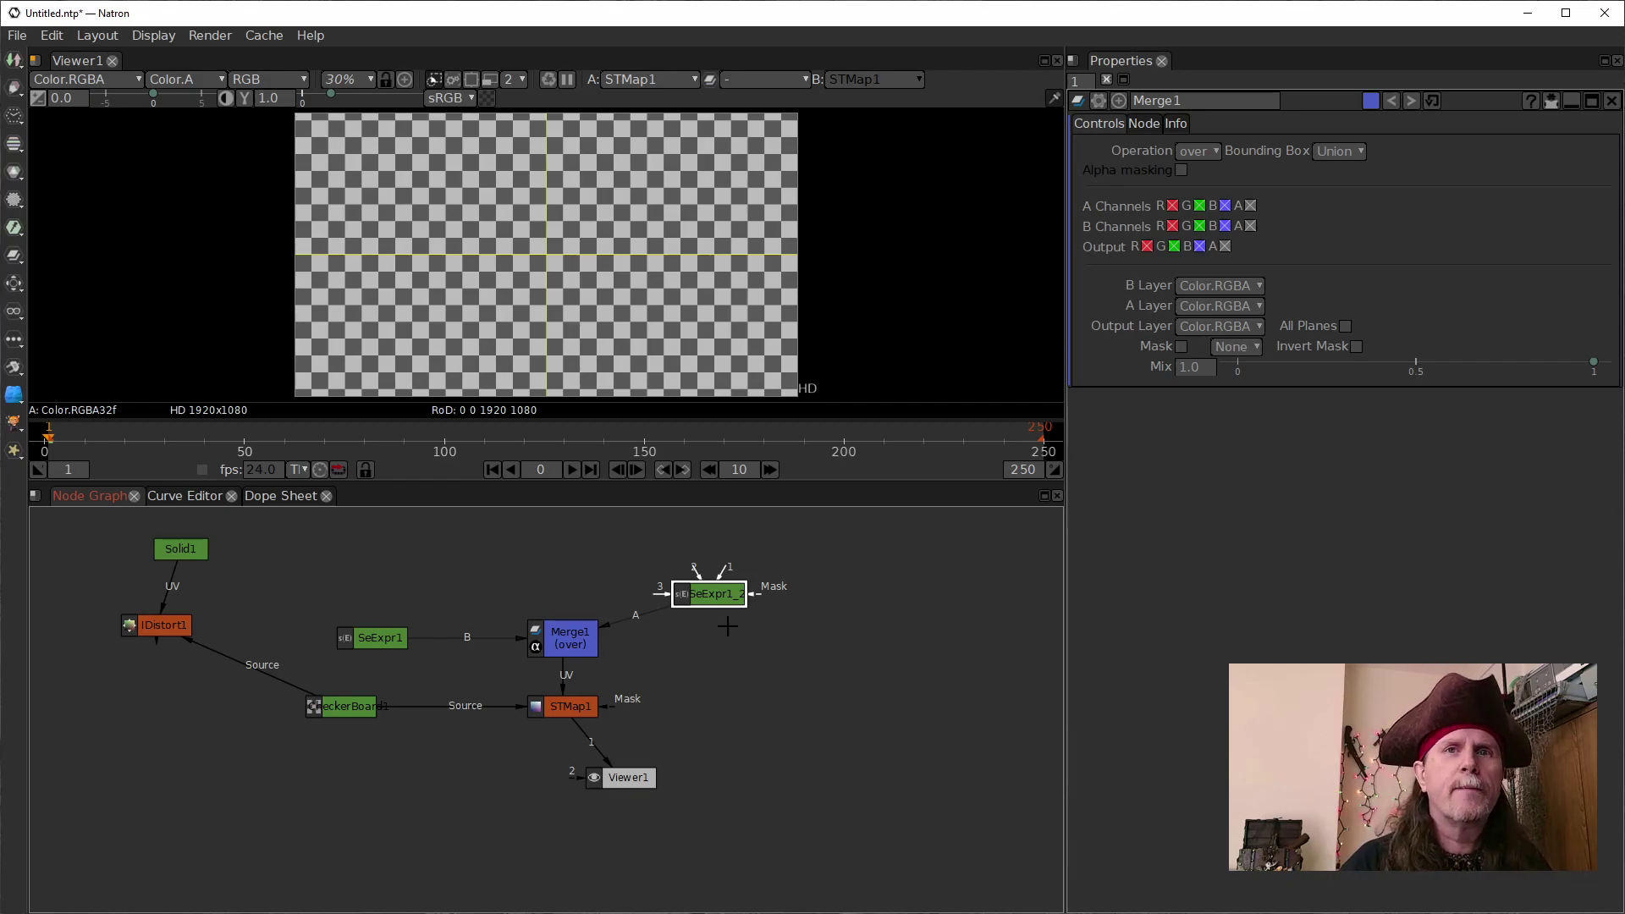
{"action": "mouse_move", "coordinate": [719, 593]}
{"action": "left_mouse_down"}
{"action": "mouse_move", "coordinate": [745, 661]}
{"action": "mouse_move", "coordinate": [729, 624]}
{"action": "left_mouse_up"}
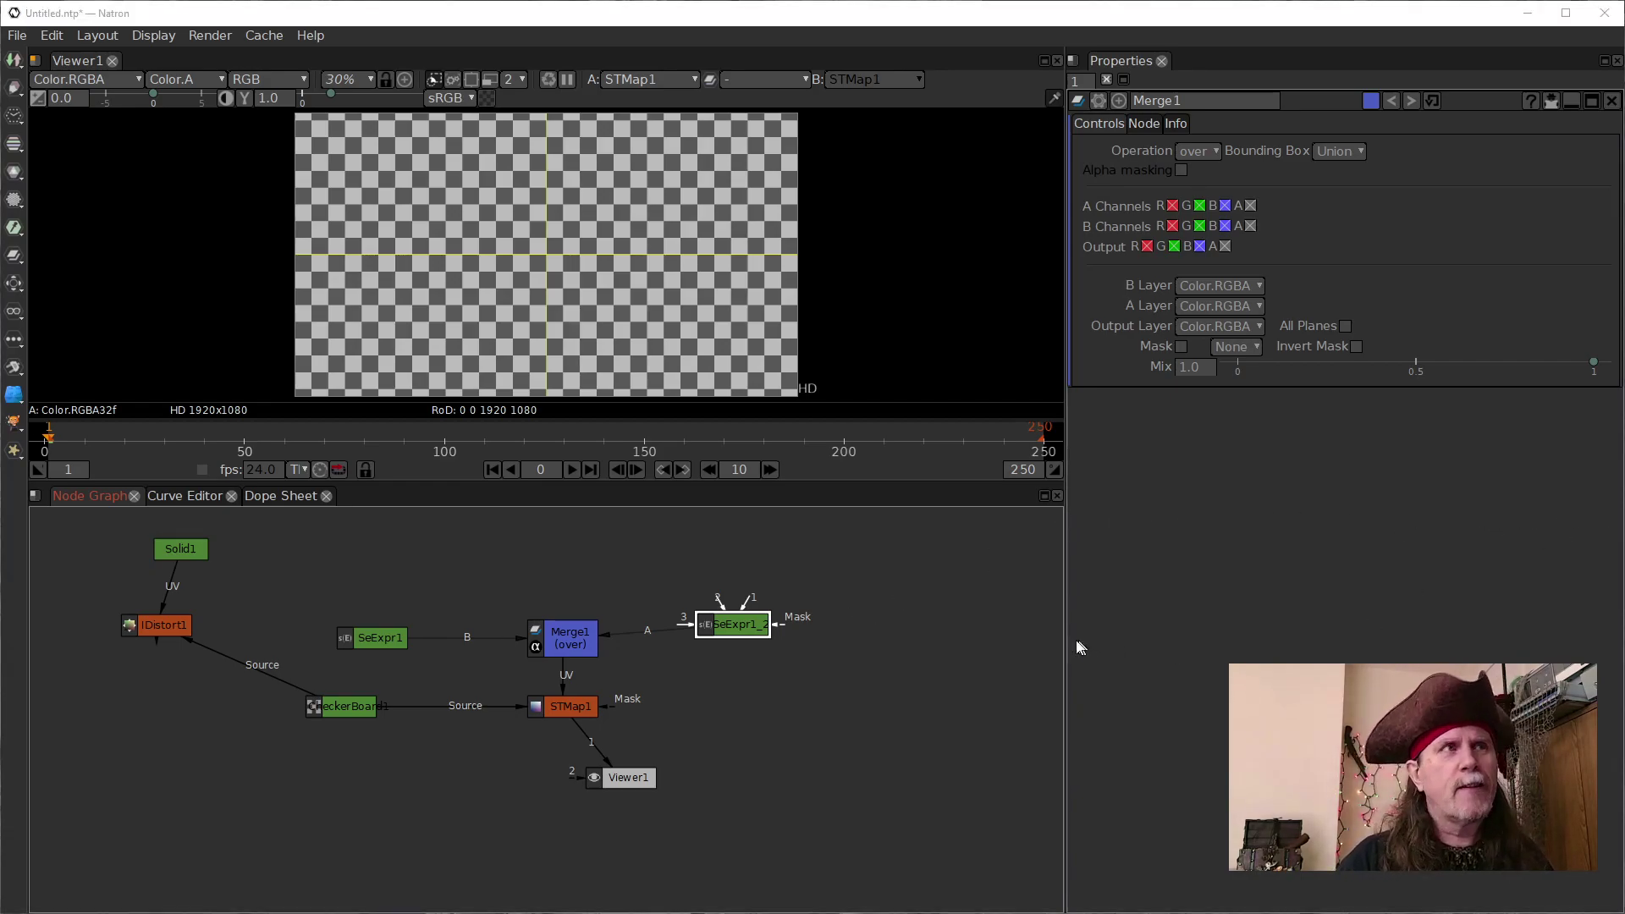
{"action": "key", "text": "alt+c"}
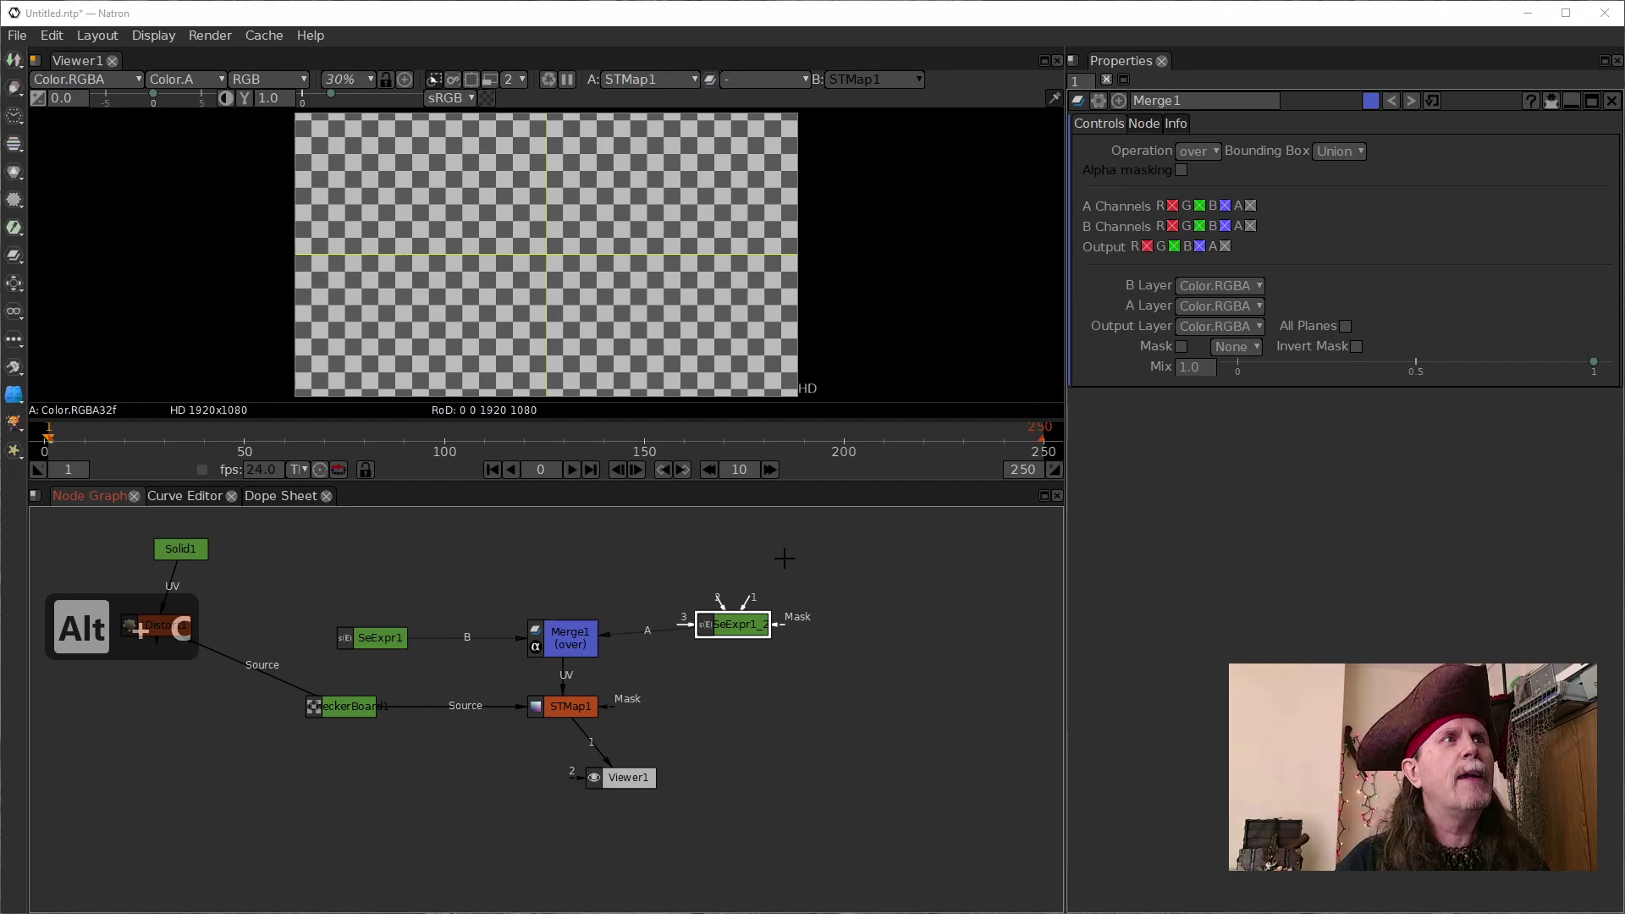
{"action": "left_click", "coordinate": [723, 538]}
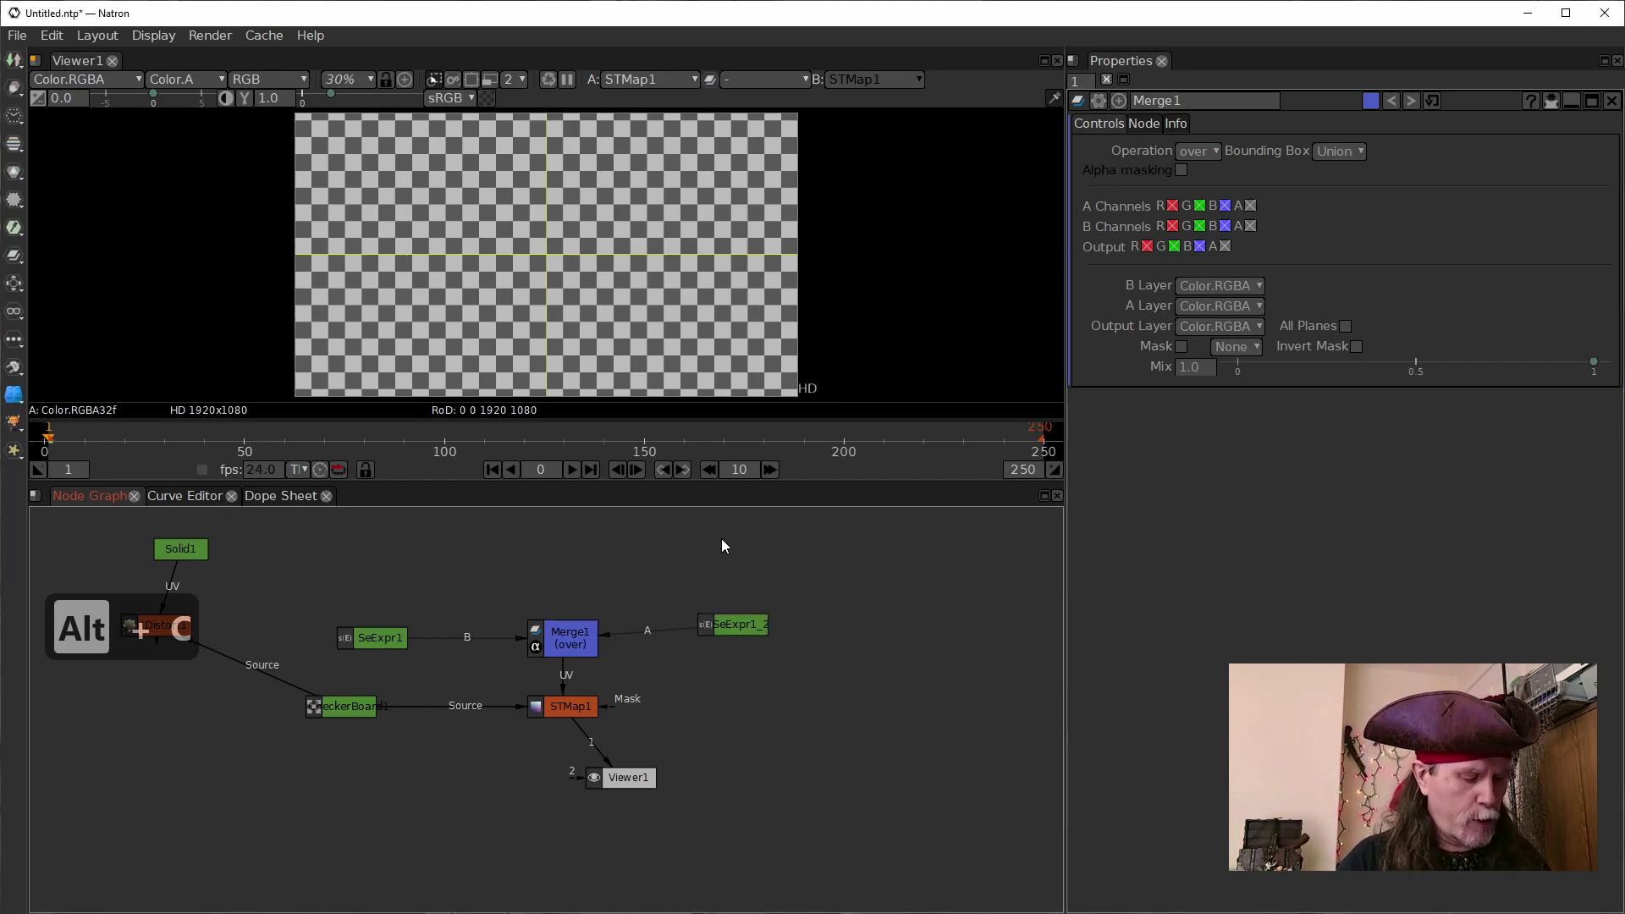
{"action": "key", "text": "alt+v"}
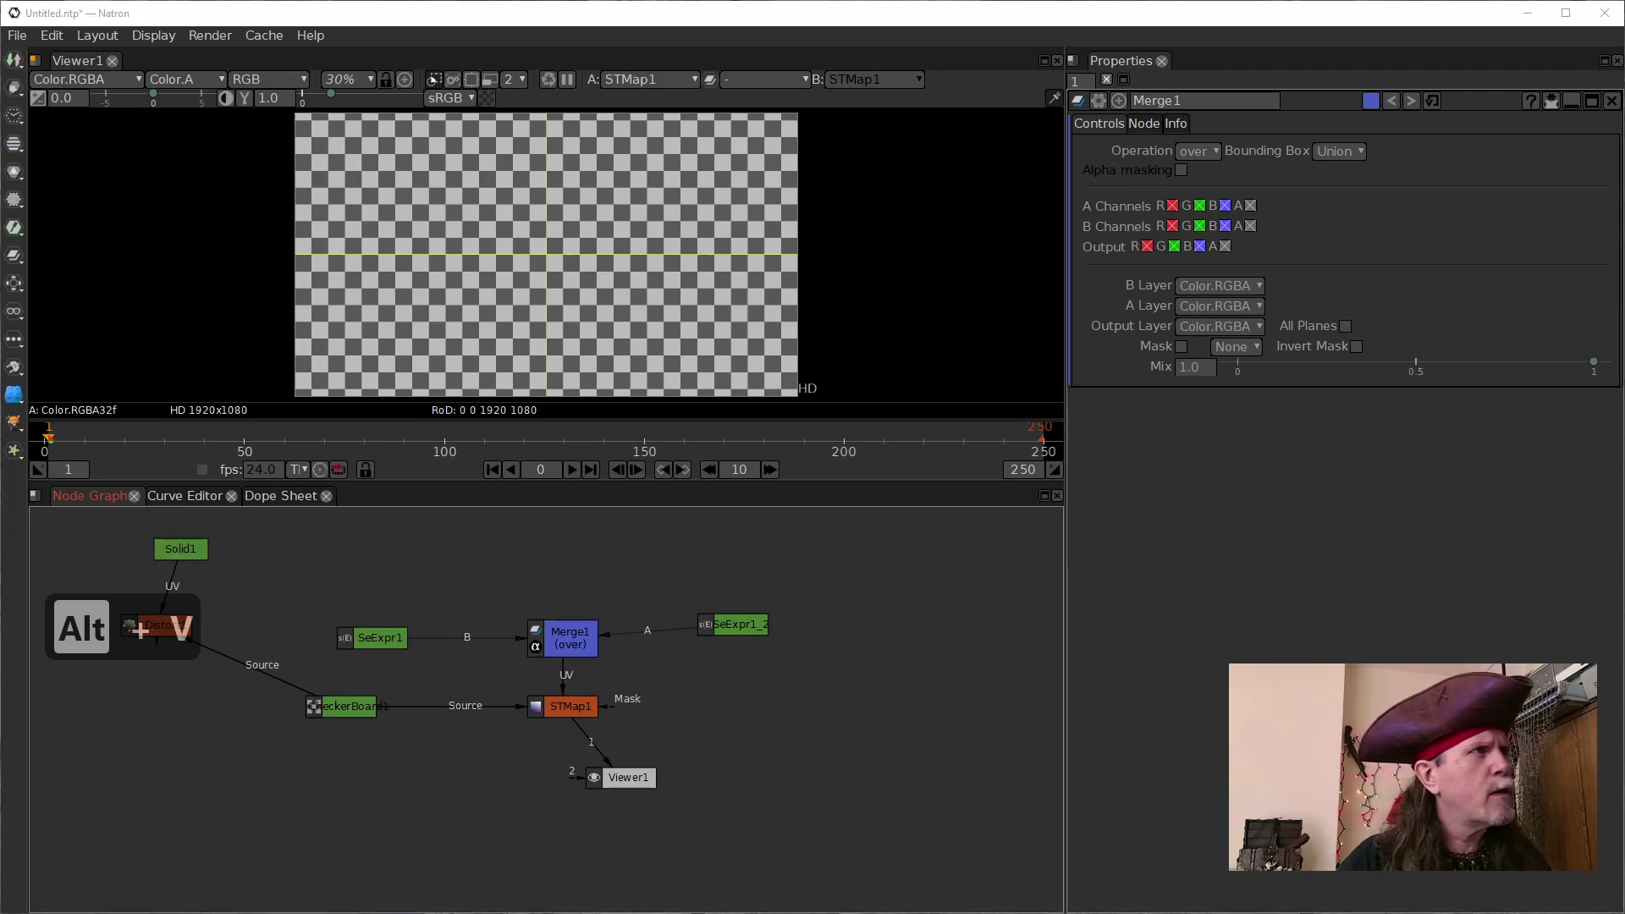
Paste a copied Radial node into the node graph and place it just above the duplicated SeExpr
{"action": "key", "text": "ctrl+c"}
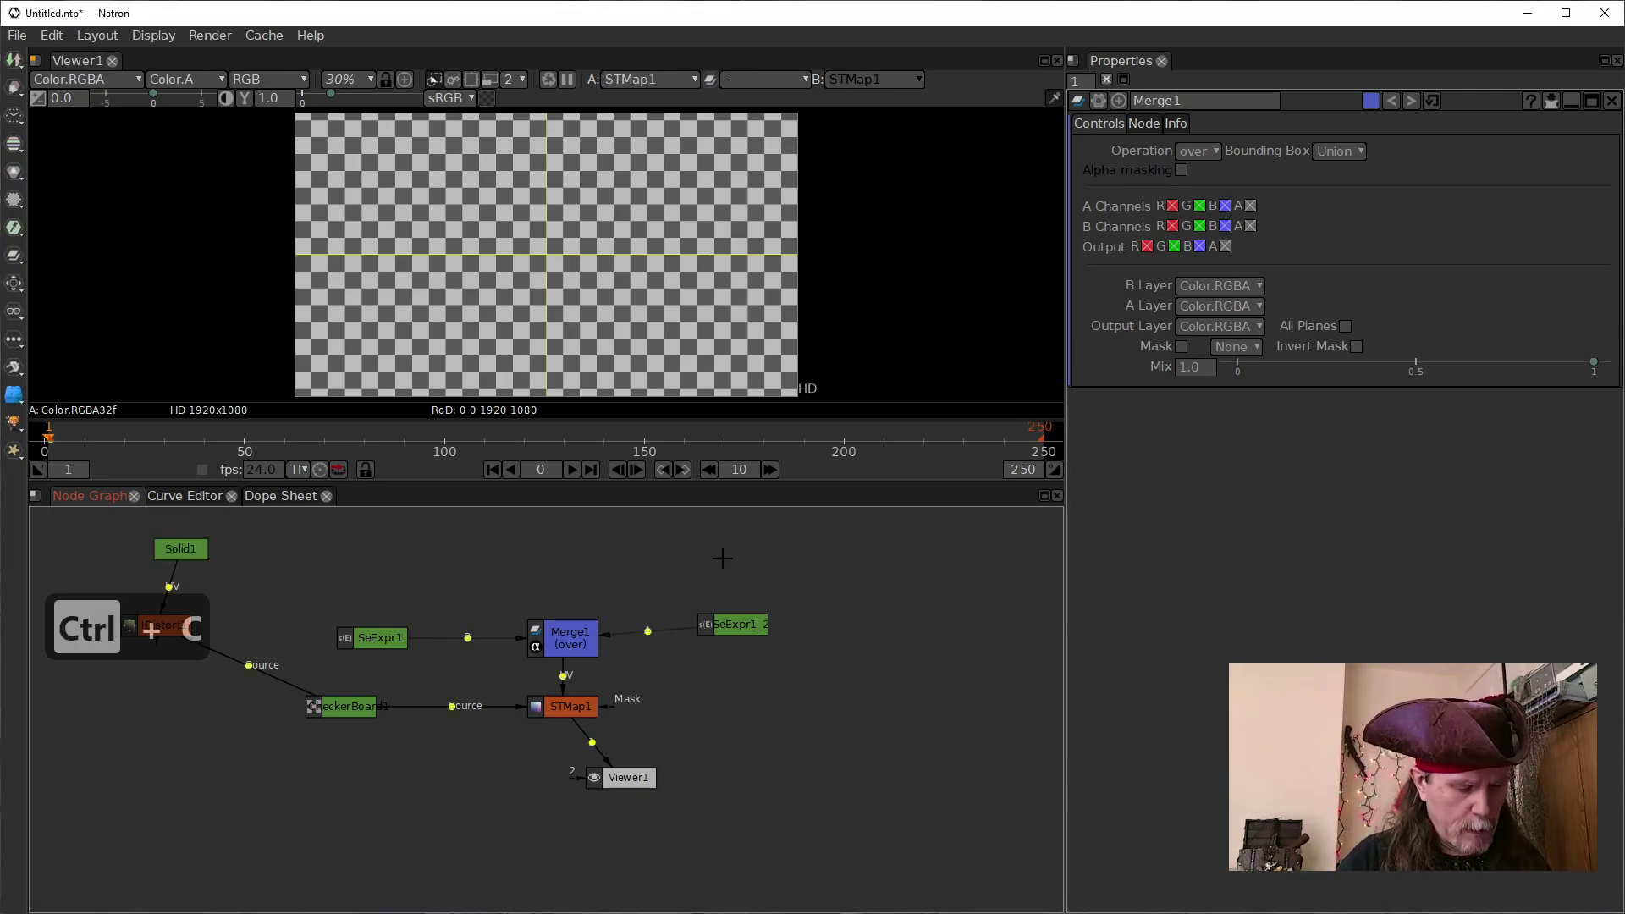
{"action": "key", "text": "ctrl+v"}
{"action": "left_click_drag", "start_coordinate": [732, 566], "coordinate": [698, 569]}
{"action": "left_click", "coordinate": [745, 624]}
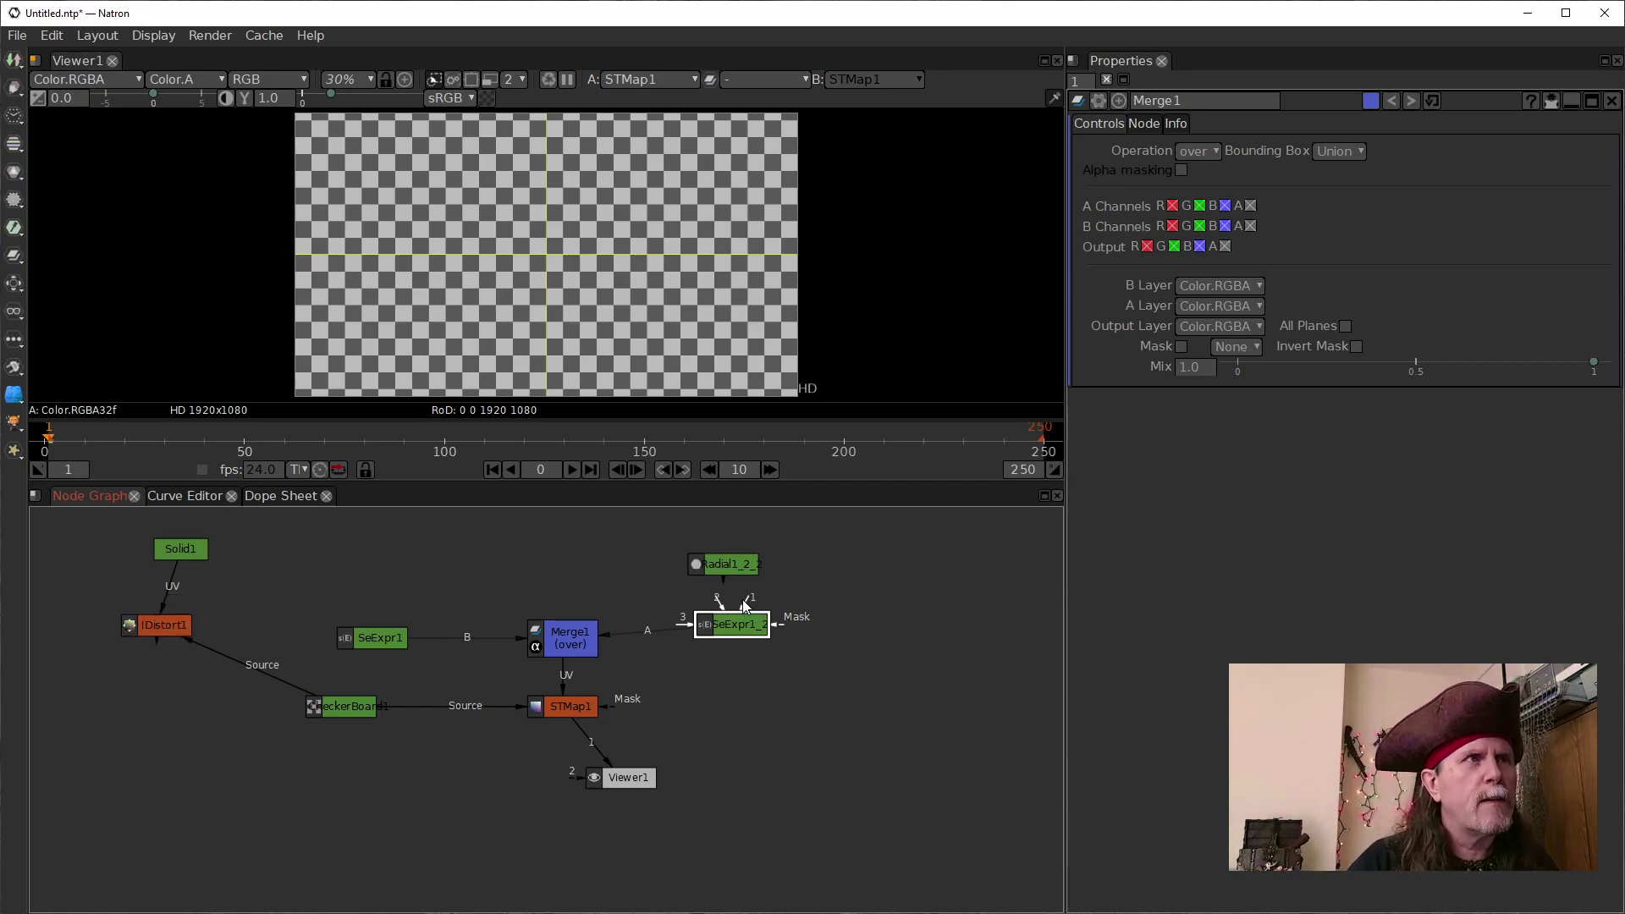
Move the Radial shape to bottom left 1080, 241, feed it into input 1 of the duplicated SeExpr, and view that SeExpr
{"action": "double_click", "coordinate": [724, 564]}
{"action": "key", "text": "1"}
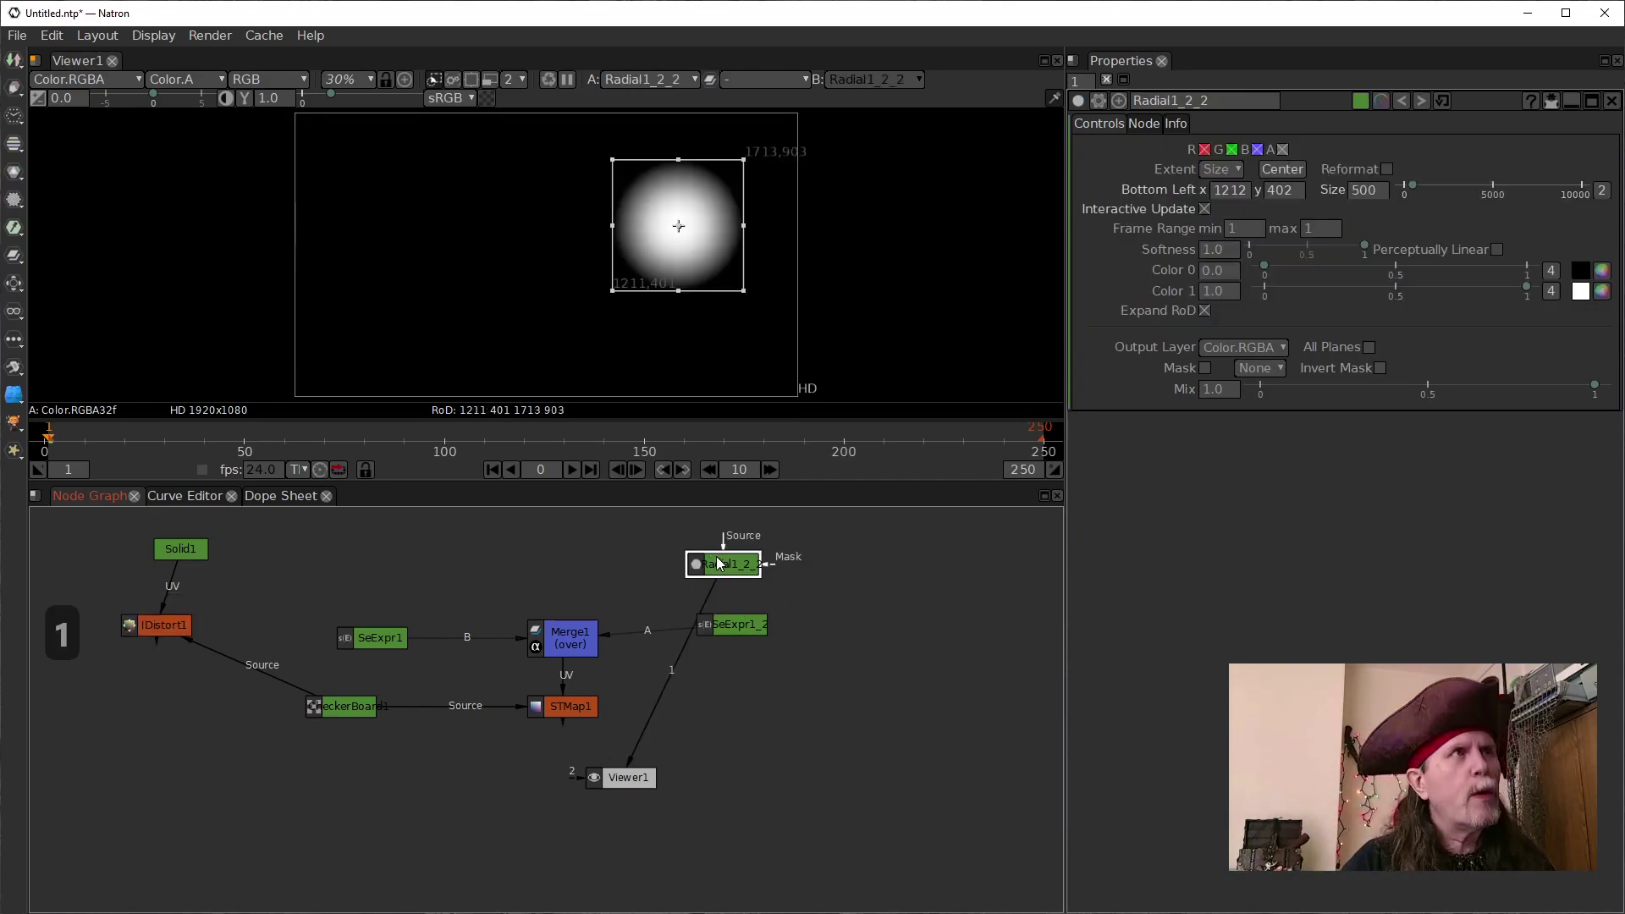
{"action": "left_click_drag", "start_coordinate": [677, 227], "coordinate": [642, 279]}
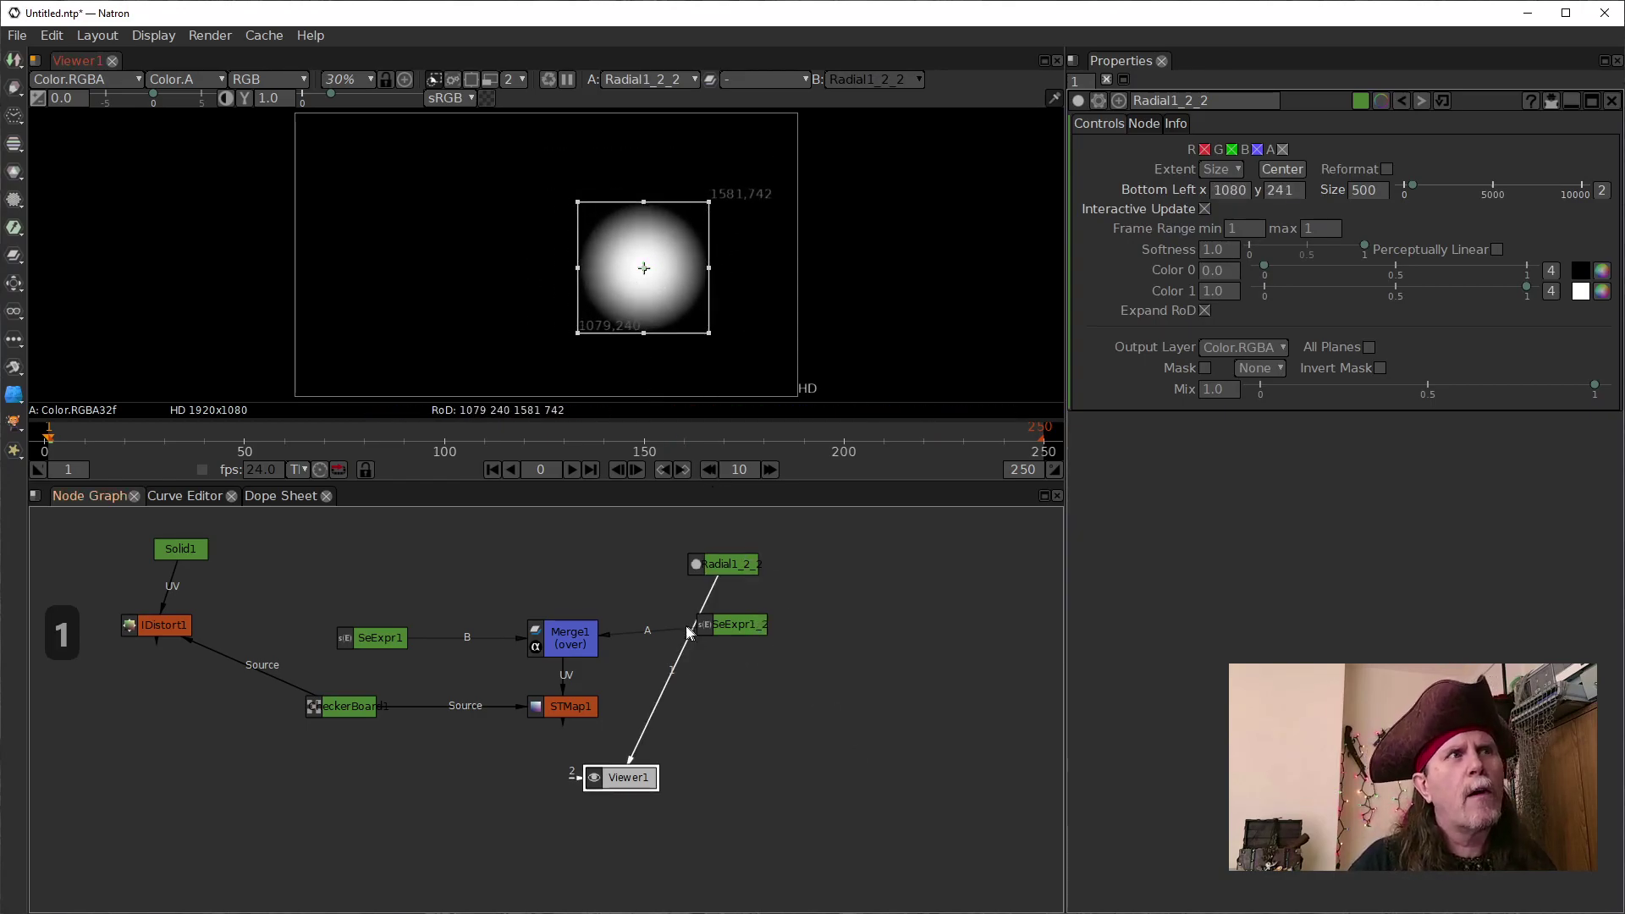
{"action": "left_click", "coordinate": [734, 622]}
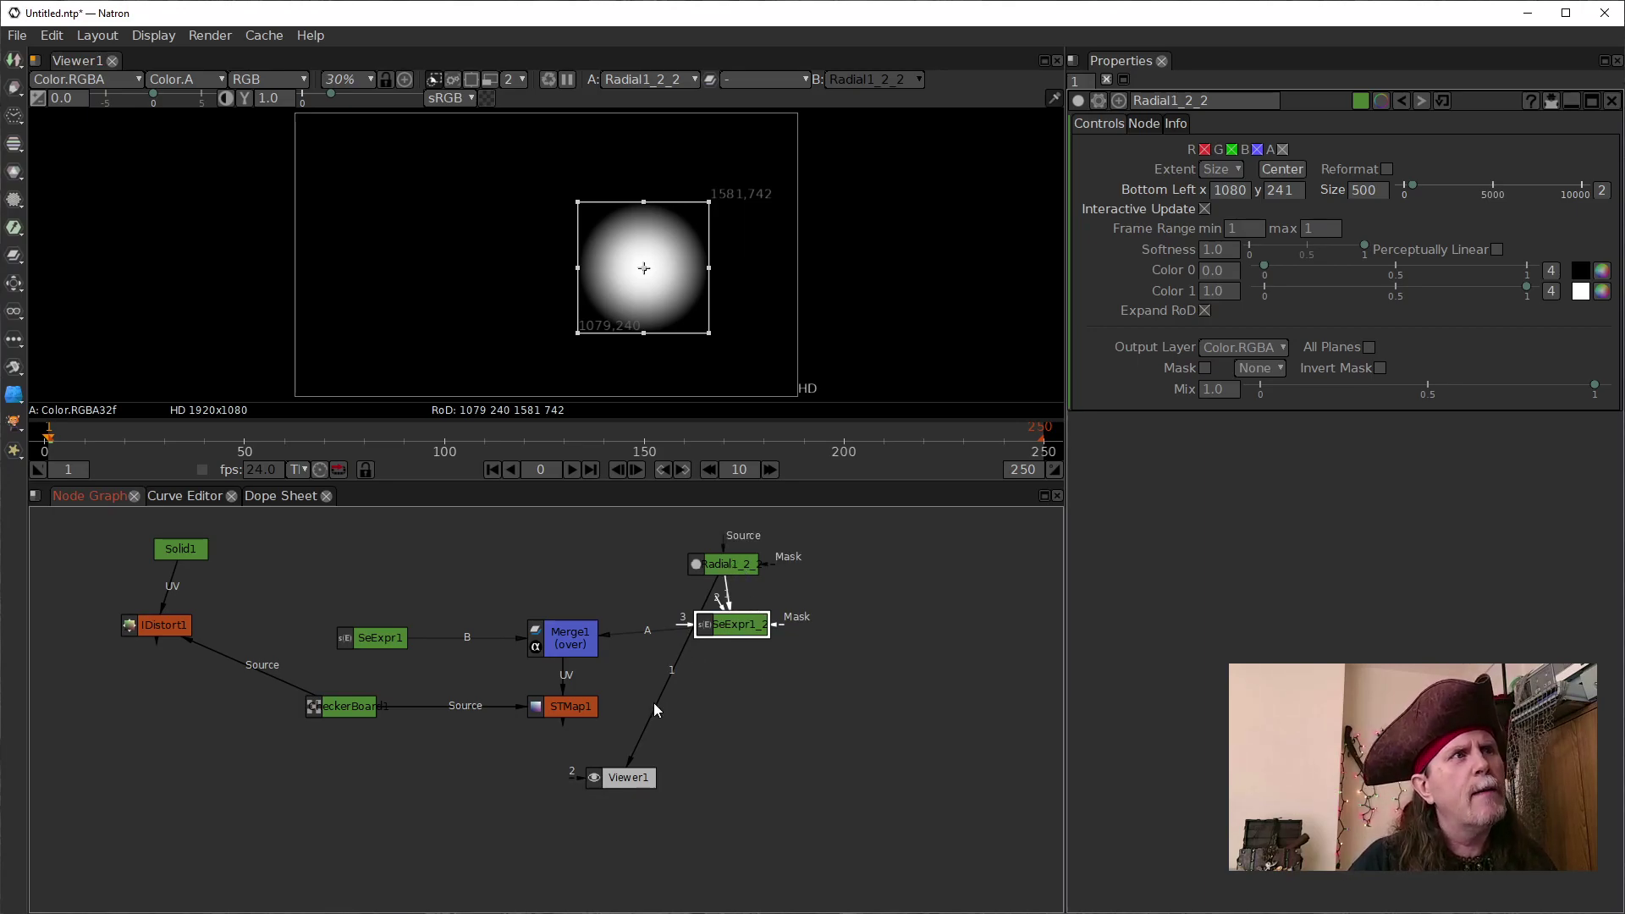
{"action": "left_click_drag", "start_coordinate": [652, 704], "coordinate": [726, 641]}
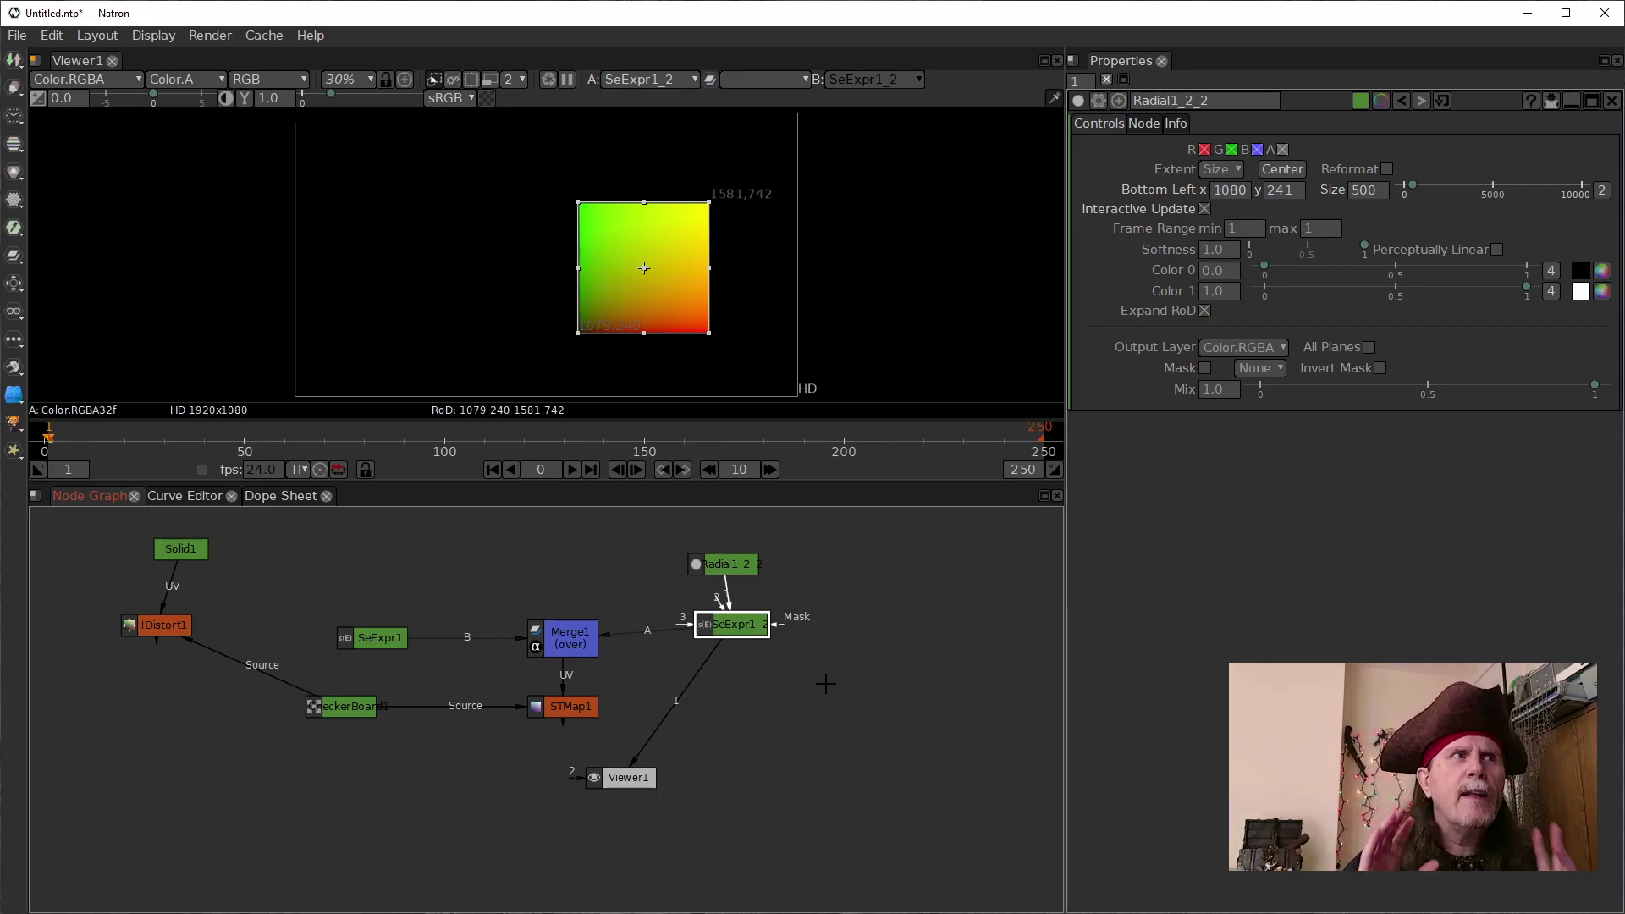
Disconnect the Radial from the duplicated SeExpr and open the project settings to check the output format
{"action": "left_click_drag", "start_coordinate": [726, 603], "coordinate": [795, 597]}
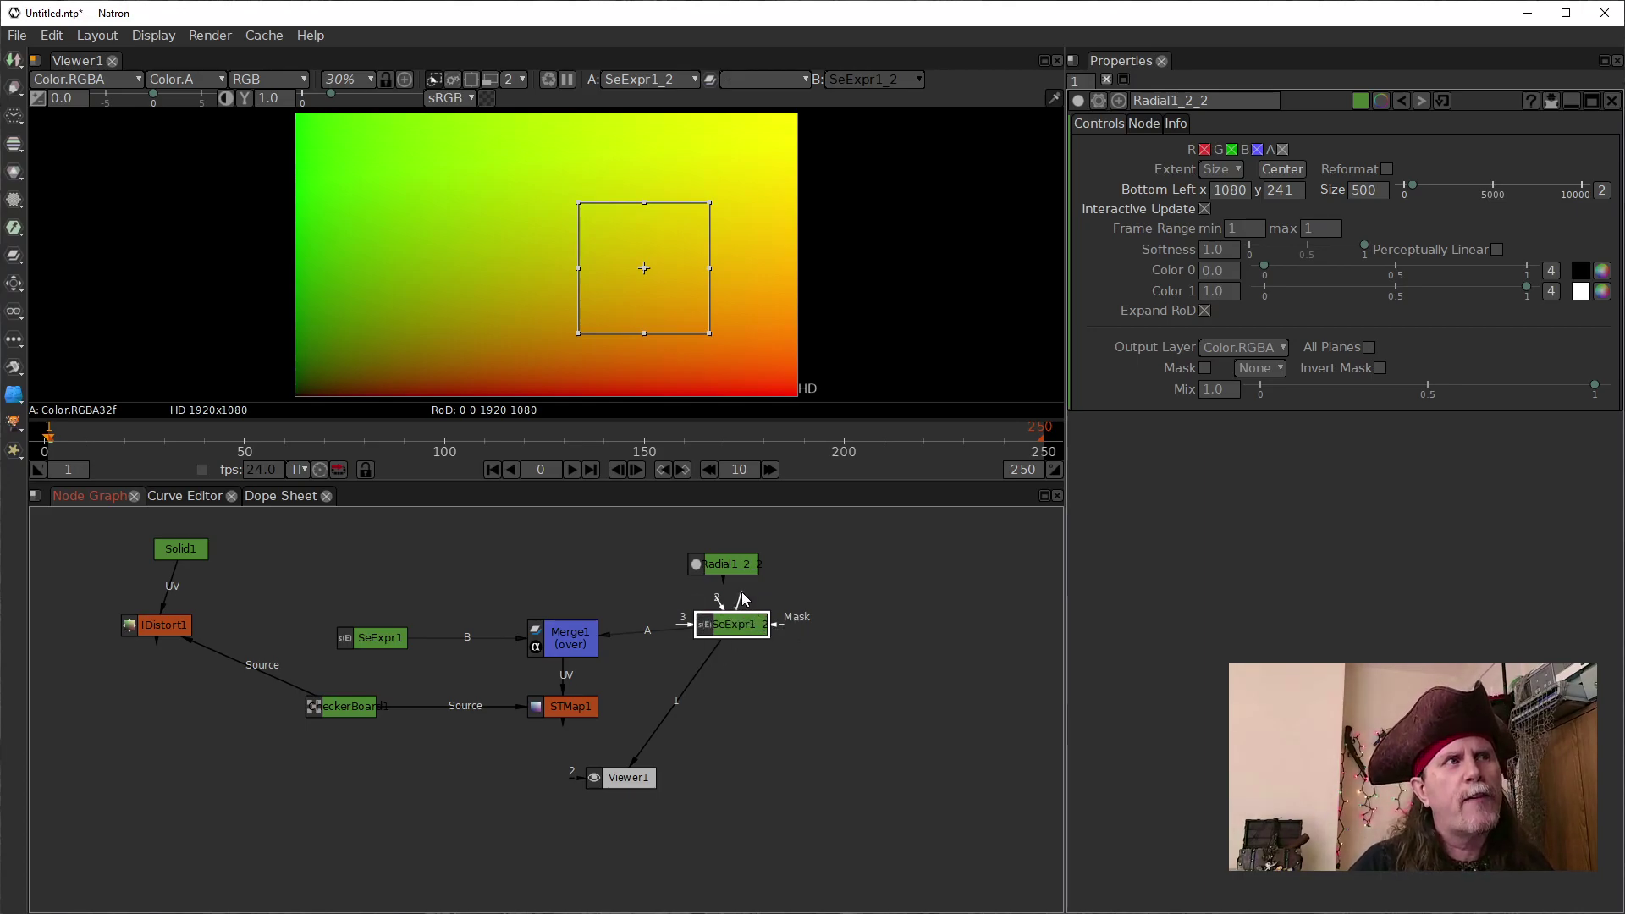
{"action": "left_click_drag", "start_coordinate": [763, 589], "coordinate": [758, 587]}
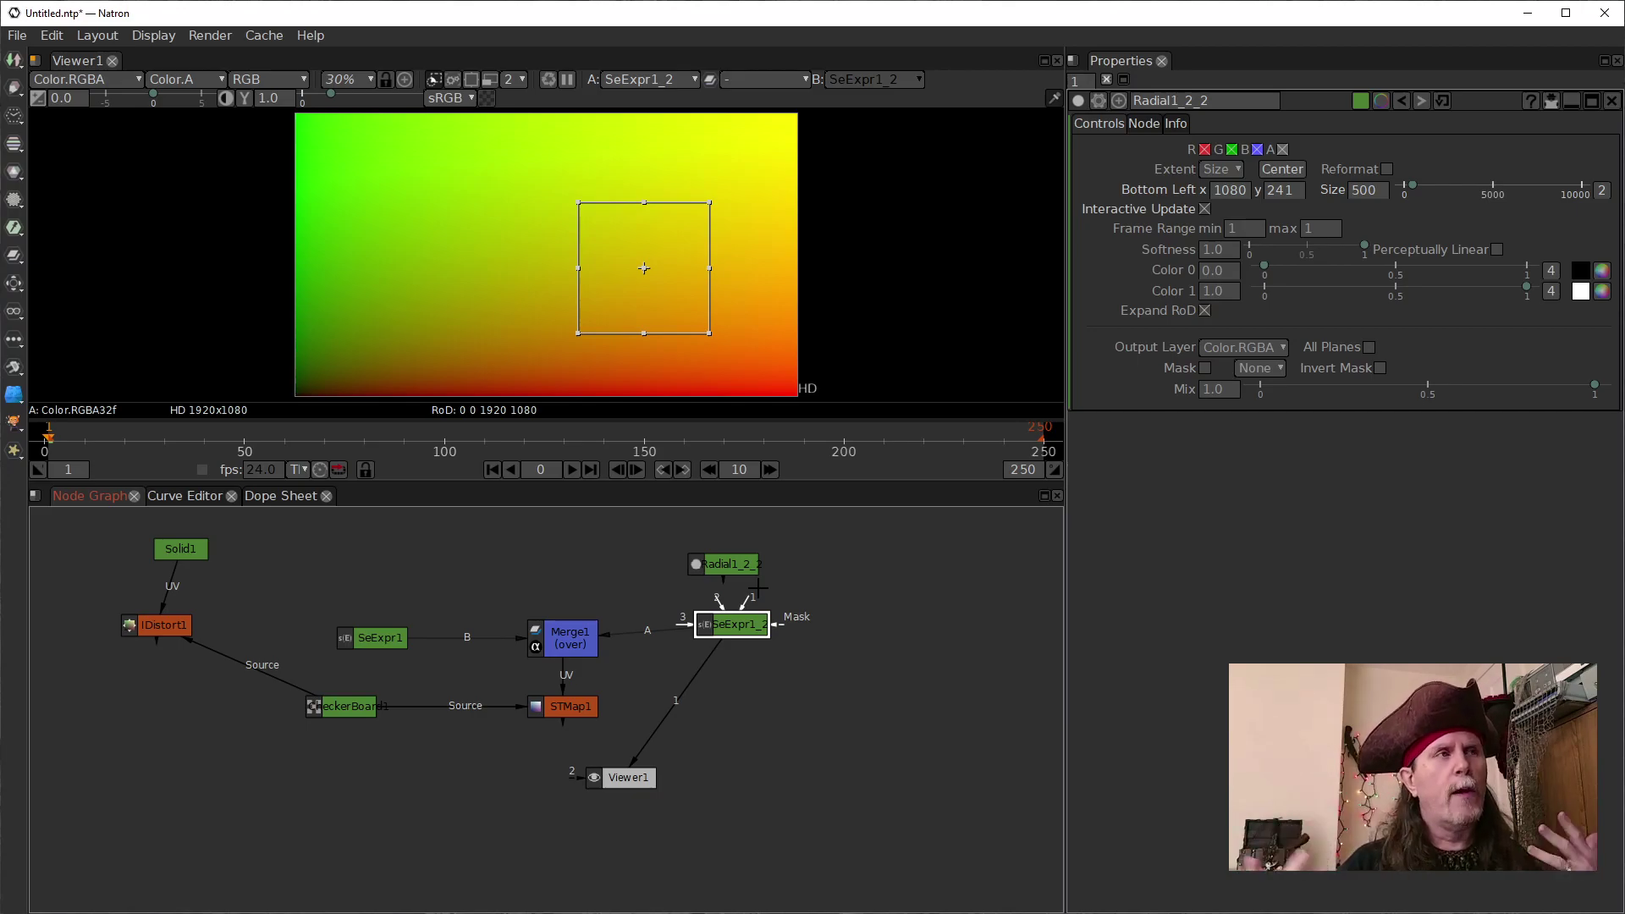
{"action": "left_click", "coordinate": [918, 562]}
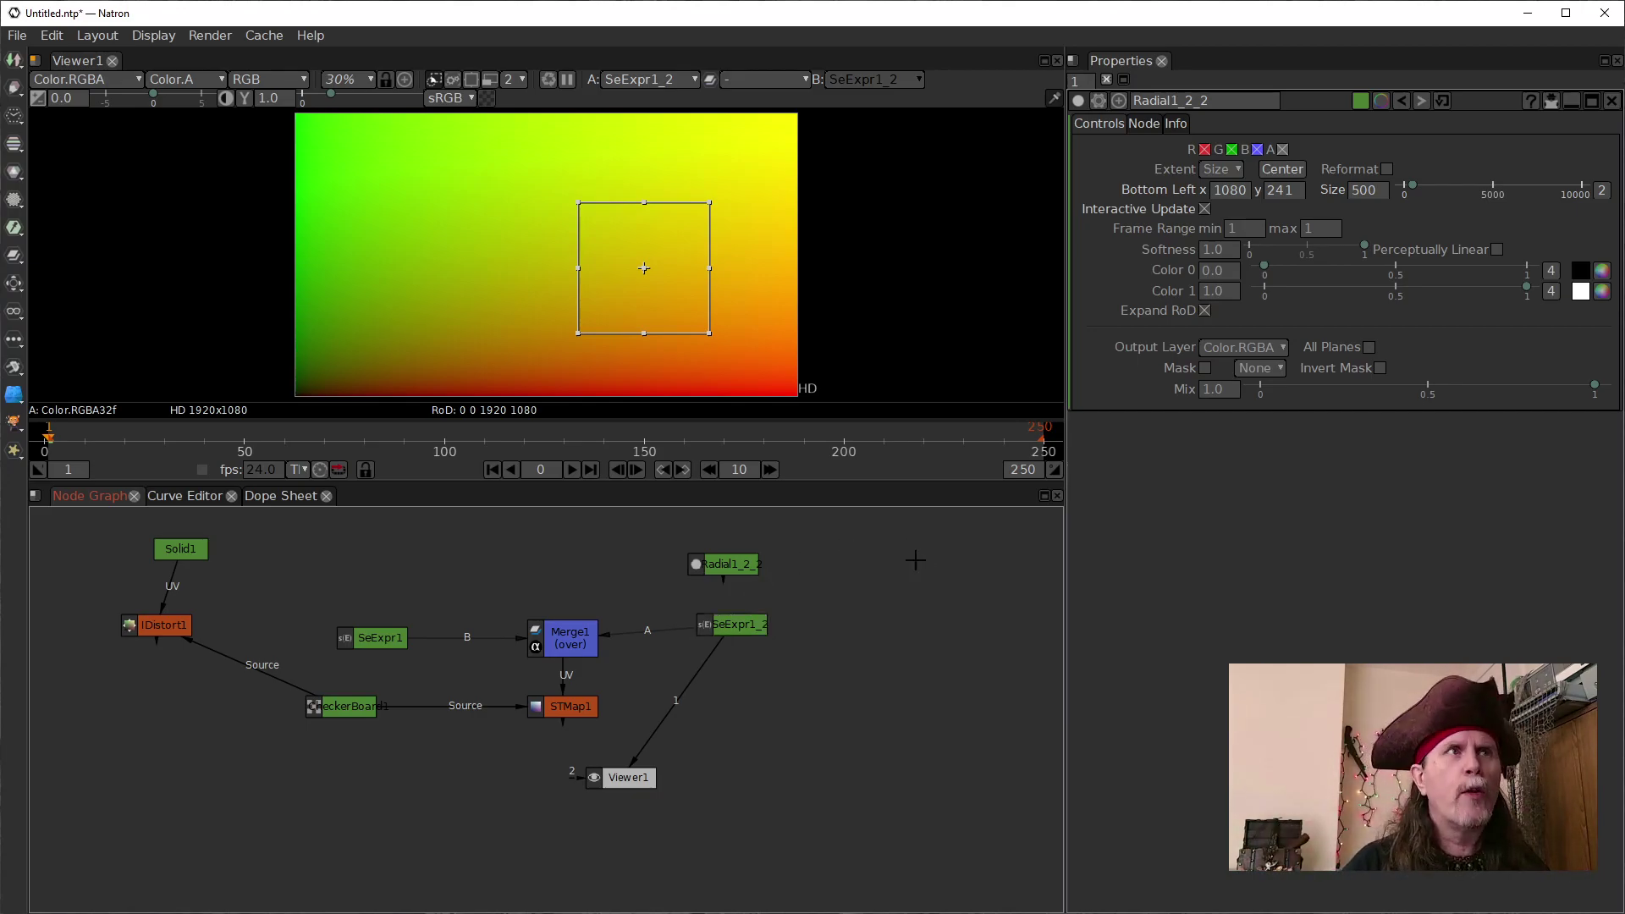
{"action": "key", "text": "s"}
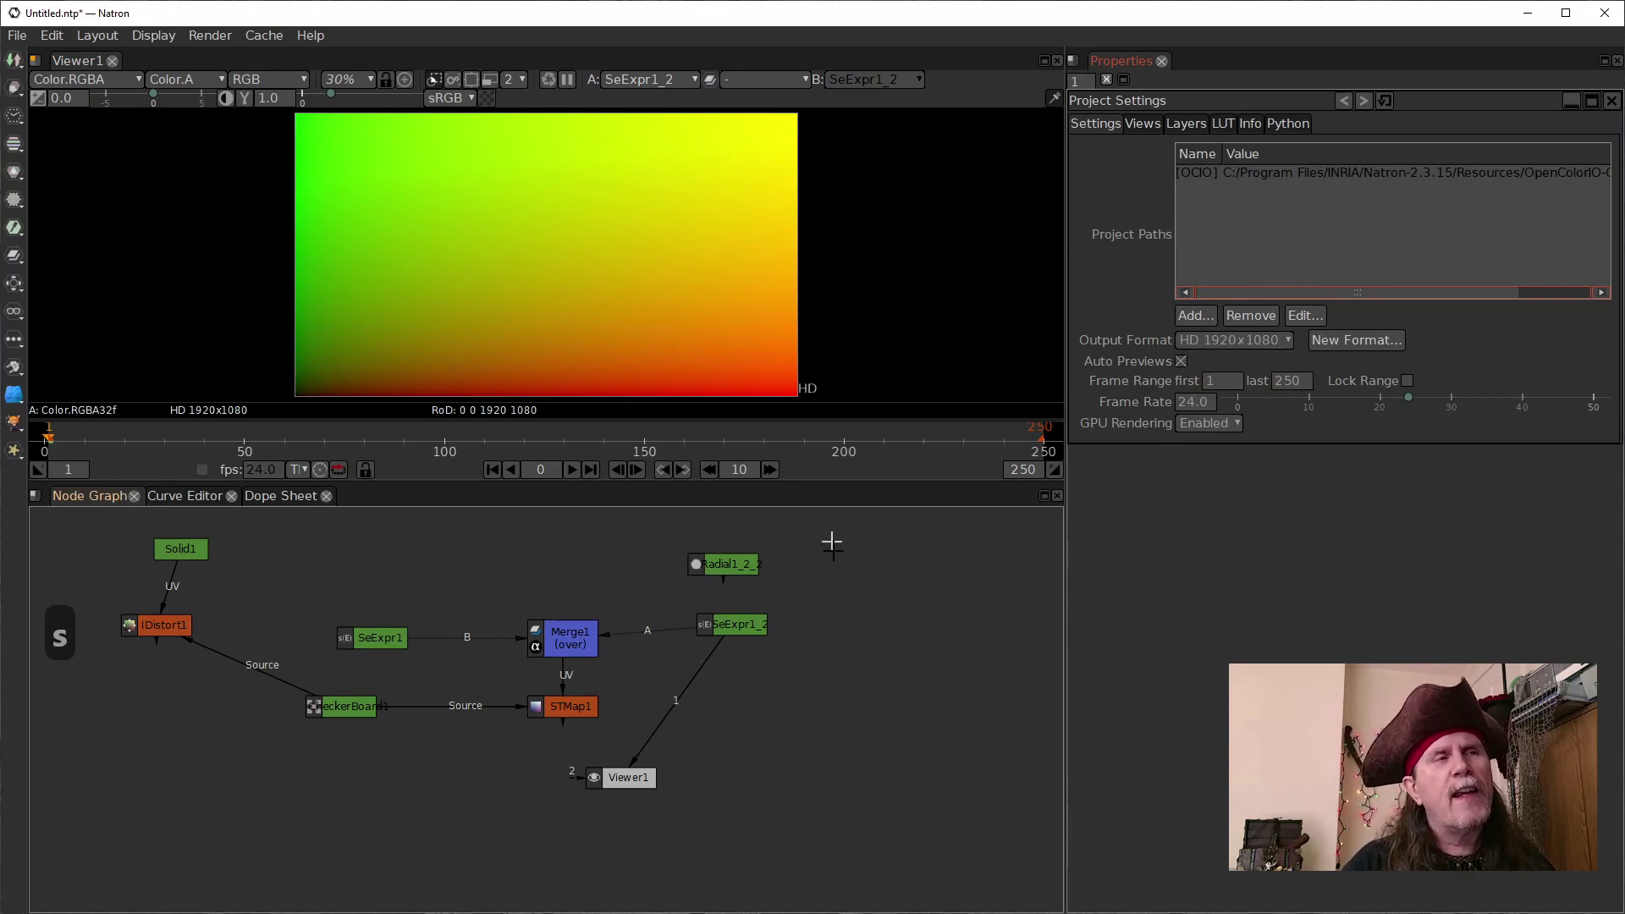
Reconnect the Radial to input 1 of the duplicated SeExpr and align that SeExpr directly beneath it
{"action": "left_click", "coordinate": [736, 568]}
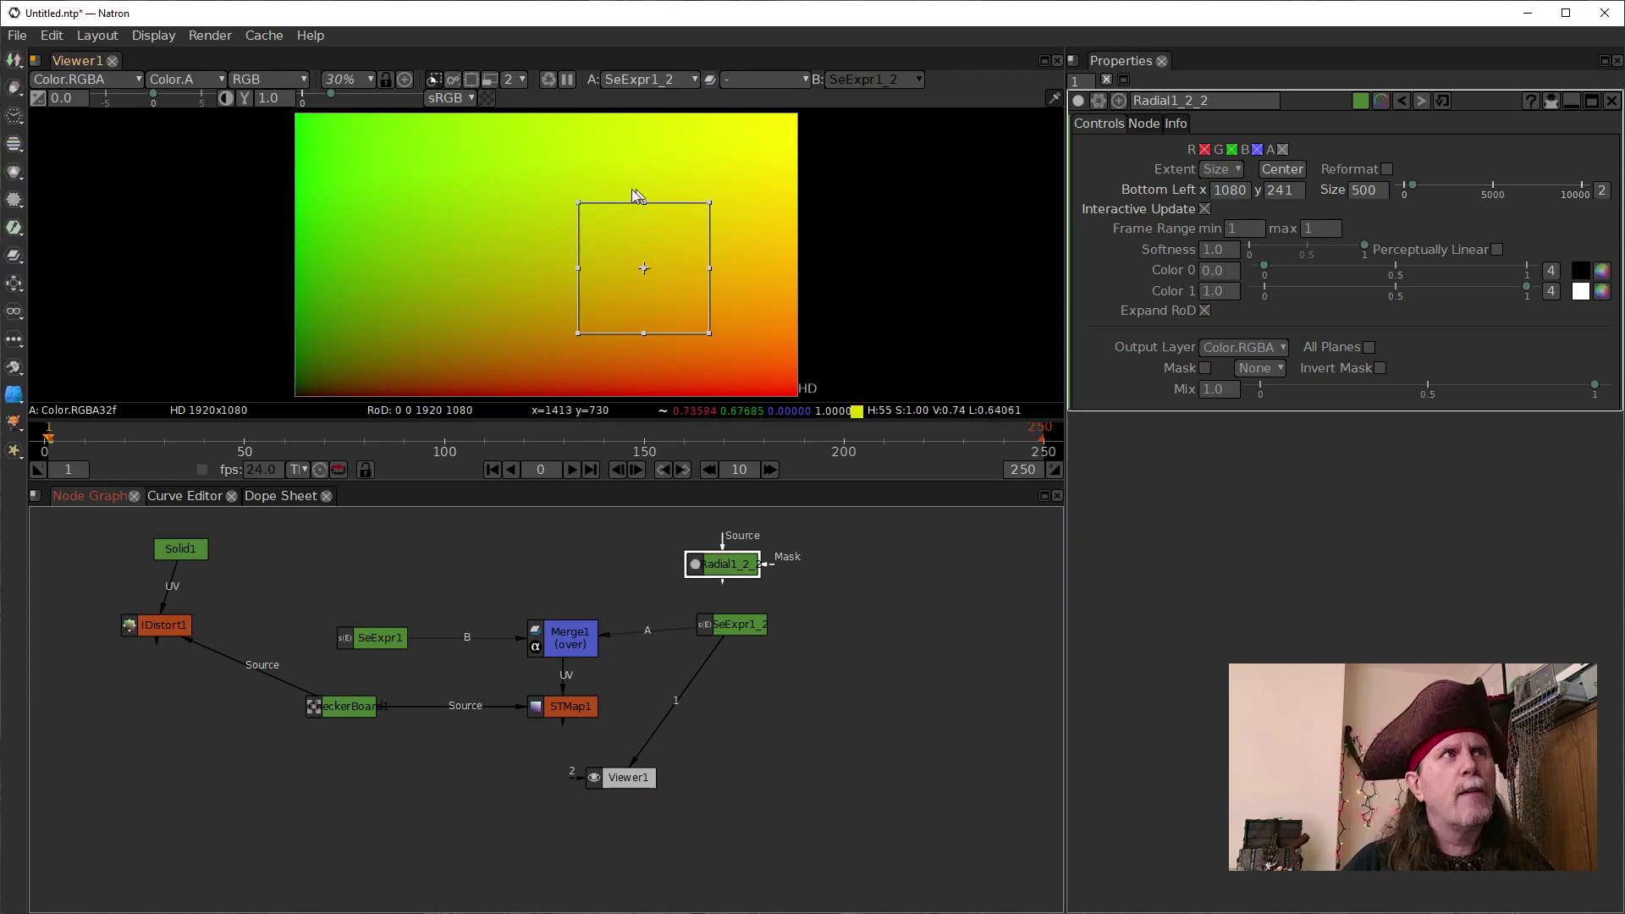
{"action": "left_click", "coordinate": [746, 612]}
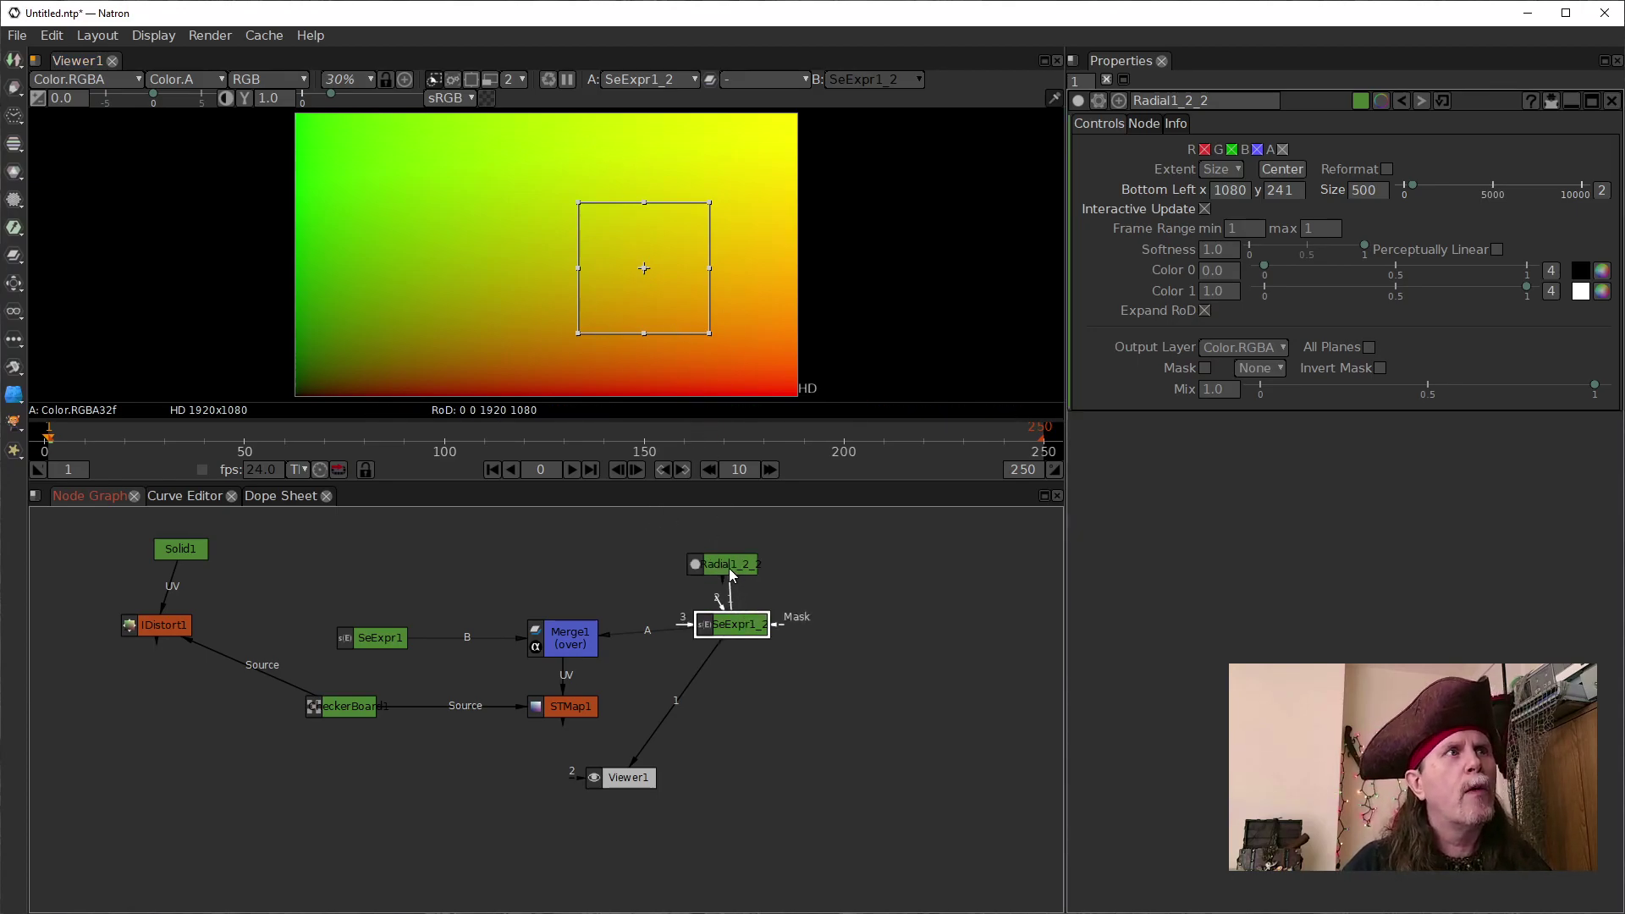
{"action": "left_click_drag", "start_coordinate": [729, 567], "coordinate": [728, 567]}
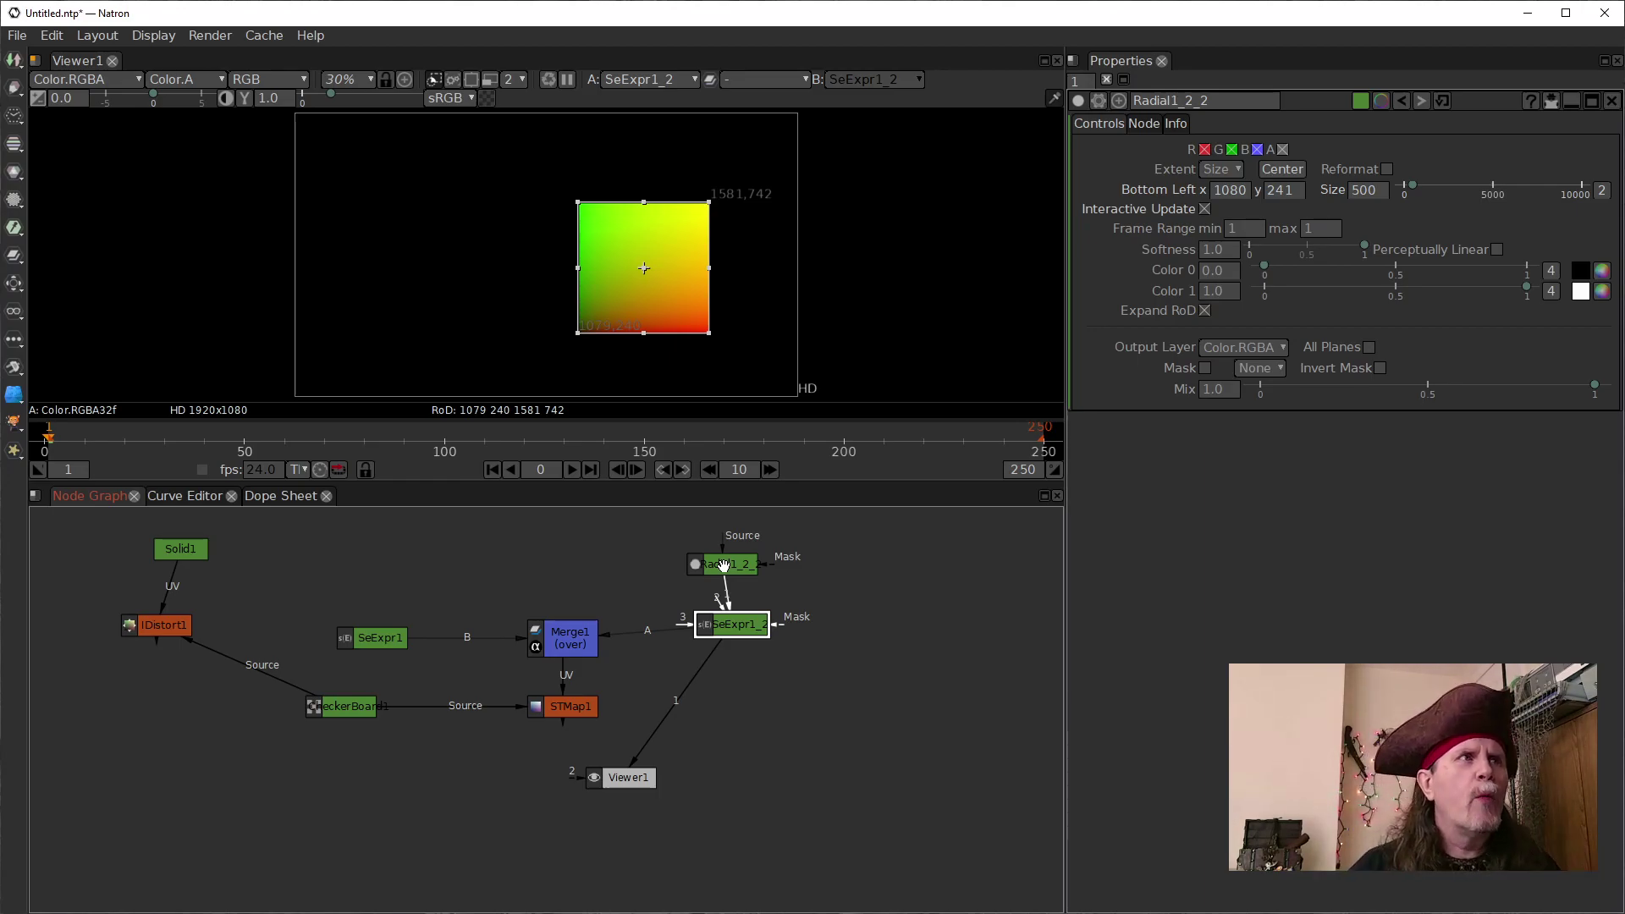
{"action": "left_click_drag", "start_coordinate": [729, 624], "coordinate": [721, 639]}
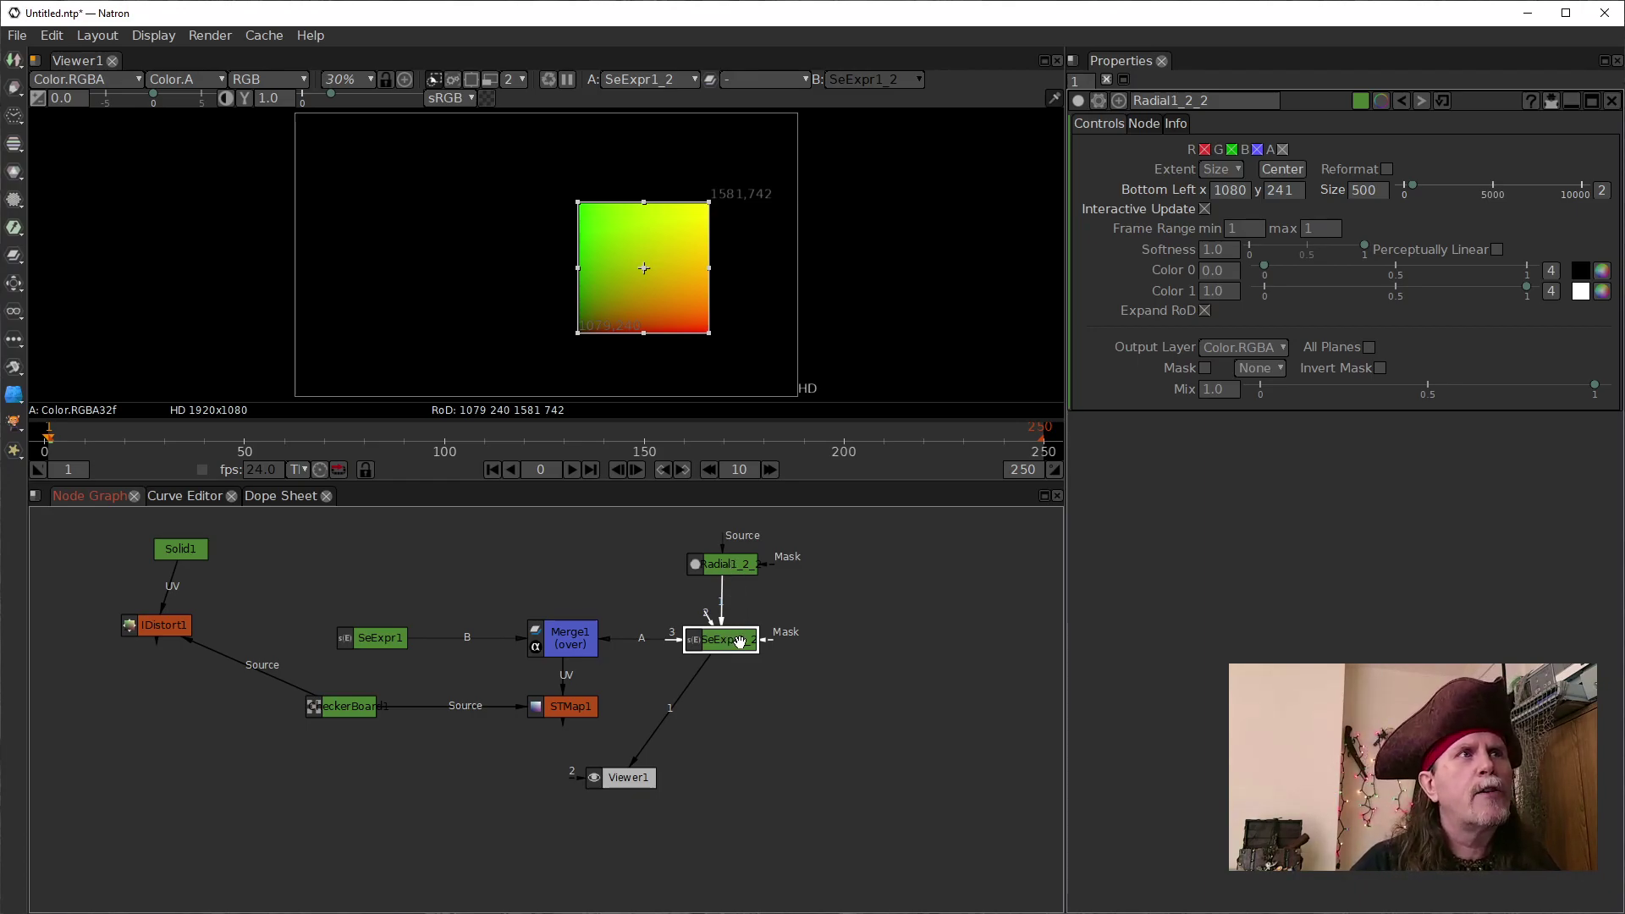
Set the duplicated SeExpr's RGB Script to [1-u,1-v,0] to invert its UV map
{"action": "double_click", "coordinate": [738, 648]}
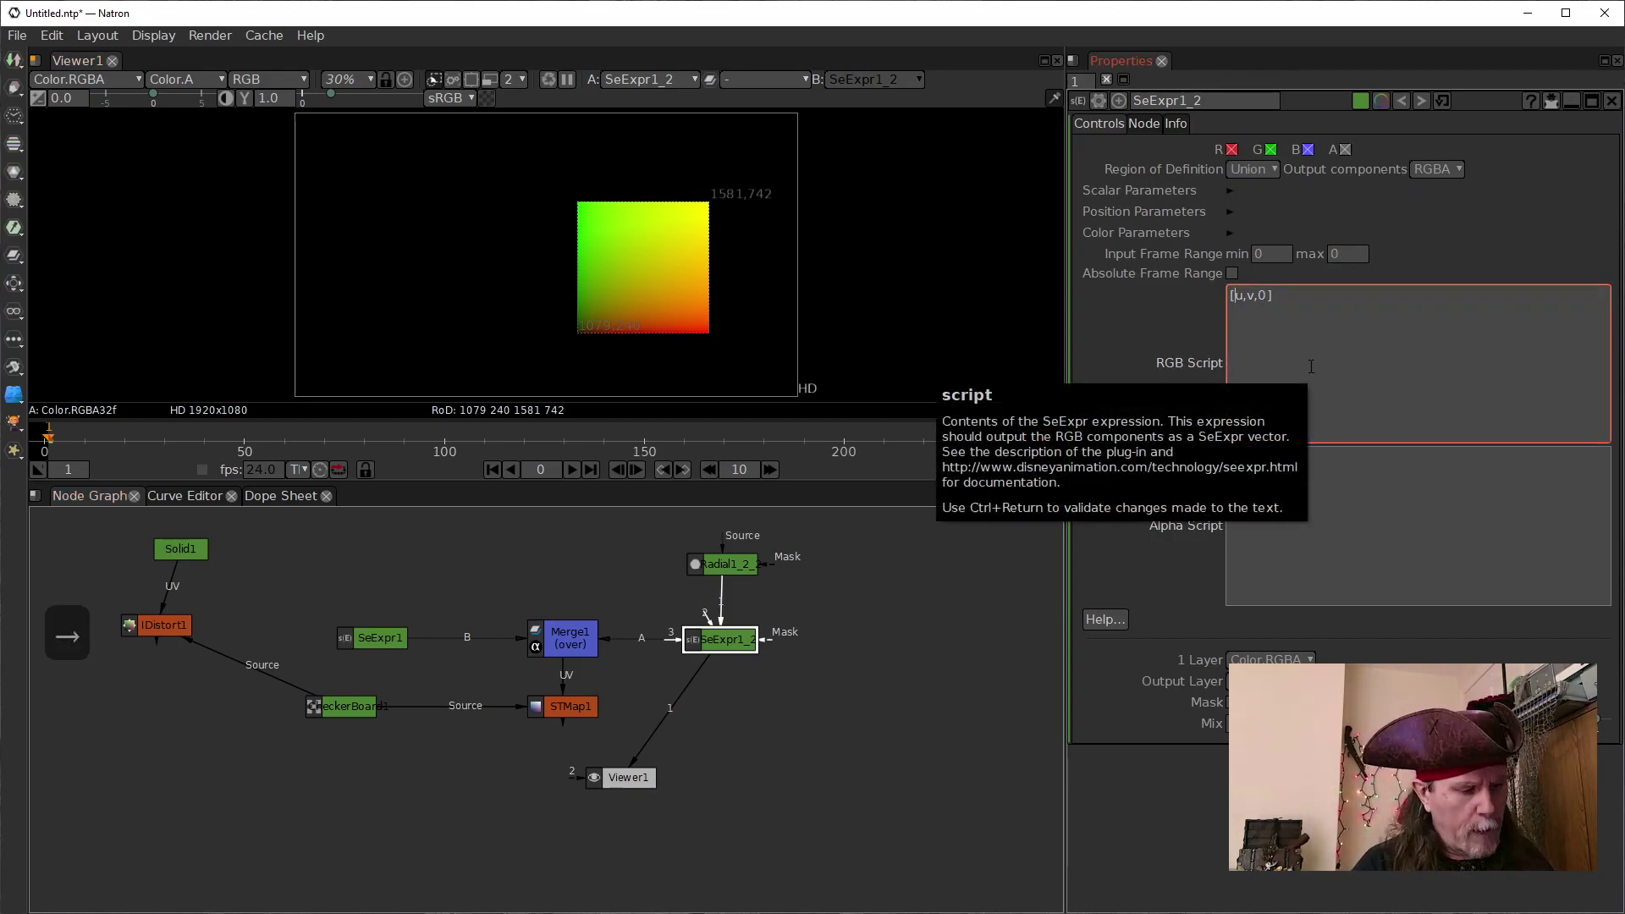
{"action": "type", "text": "1-"}
{"action": "key", "text": "Right"}
{"action": "key", "text": "Right"}
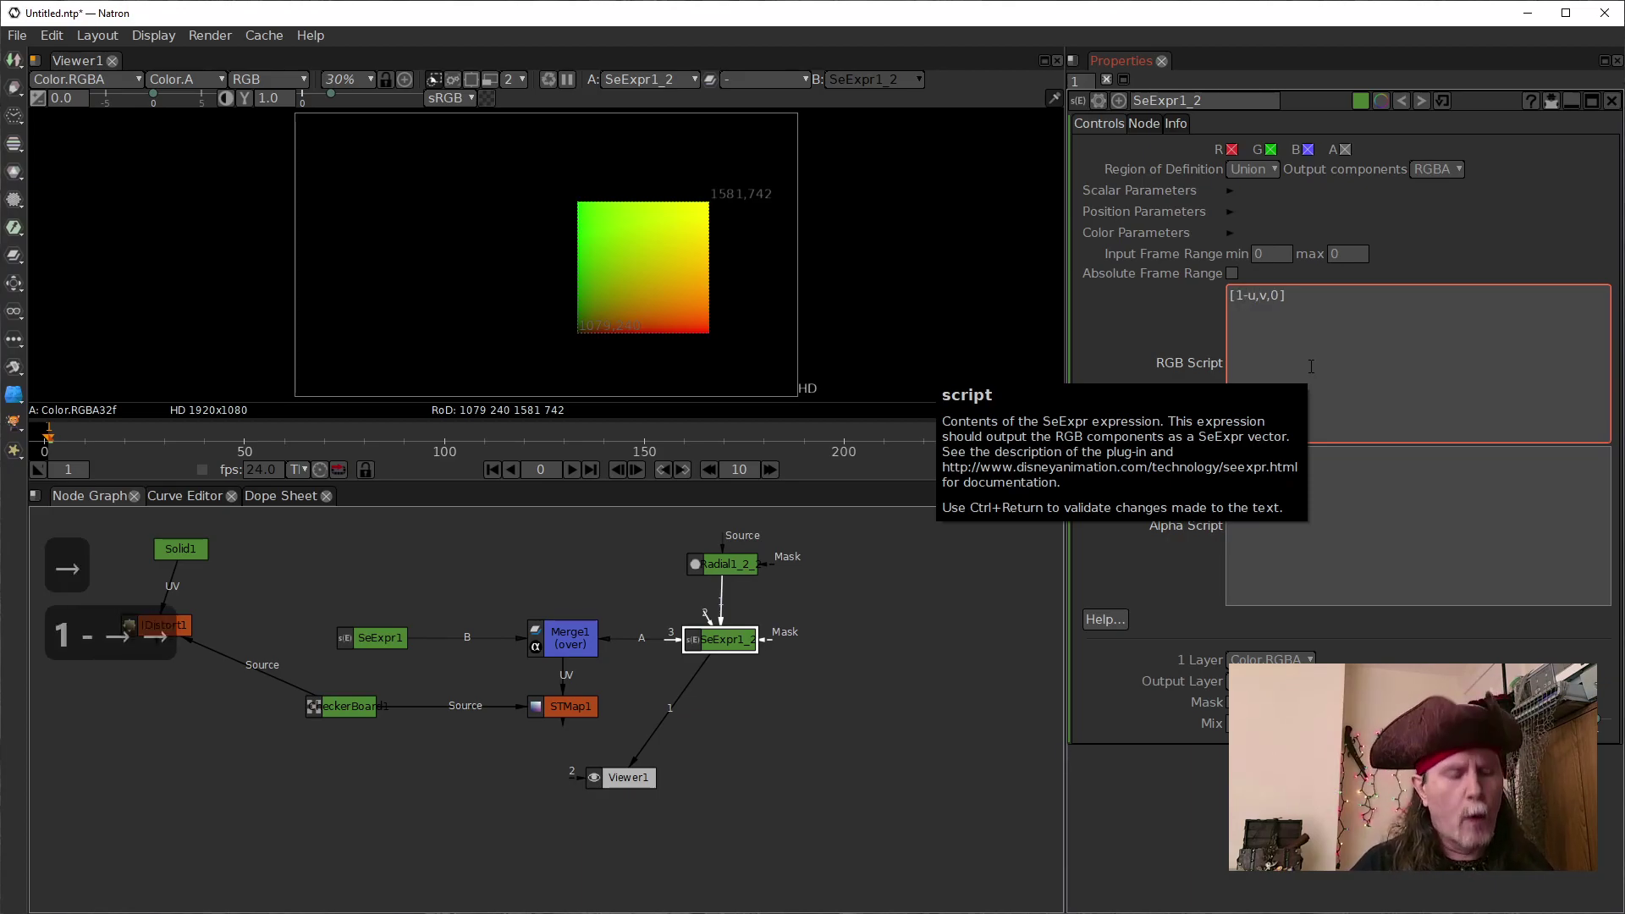
{"action": "type", "text": "1-"}
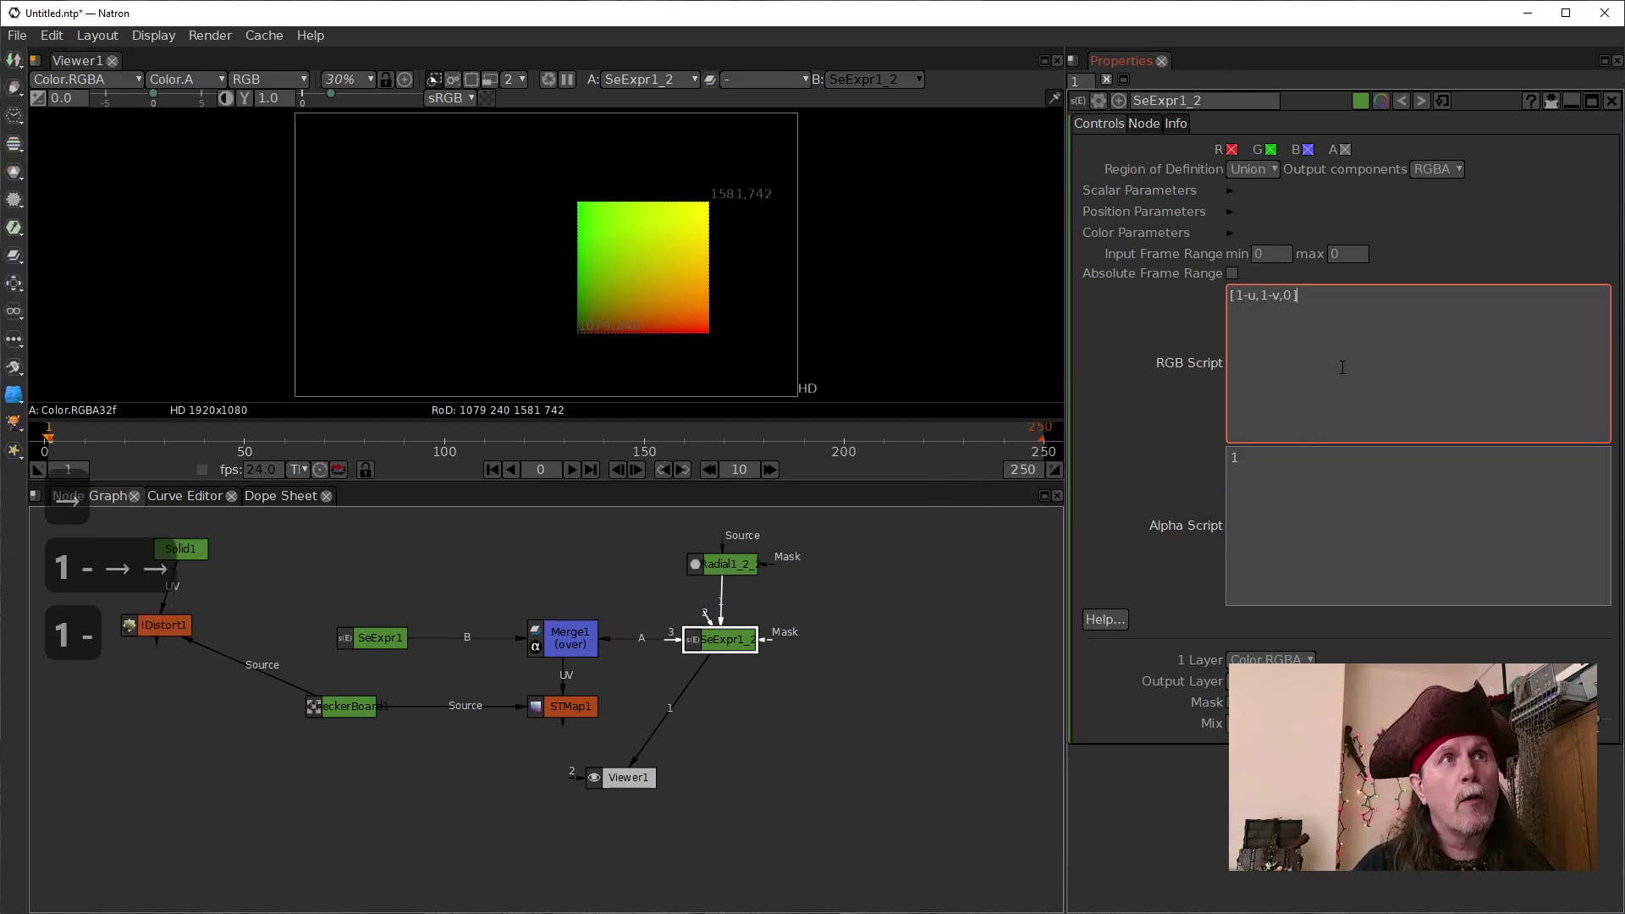
{"action": "left_click", "coordinate": [1251, 461]}
{"action": "type", "text": "1"}
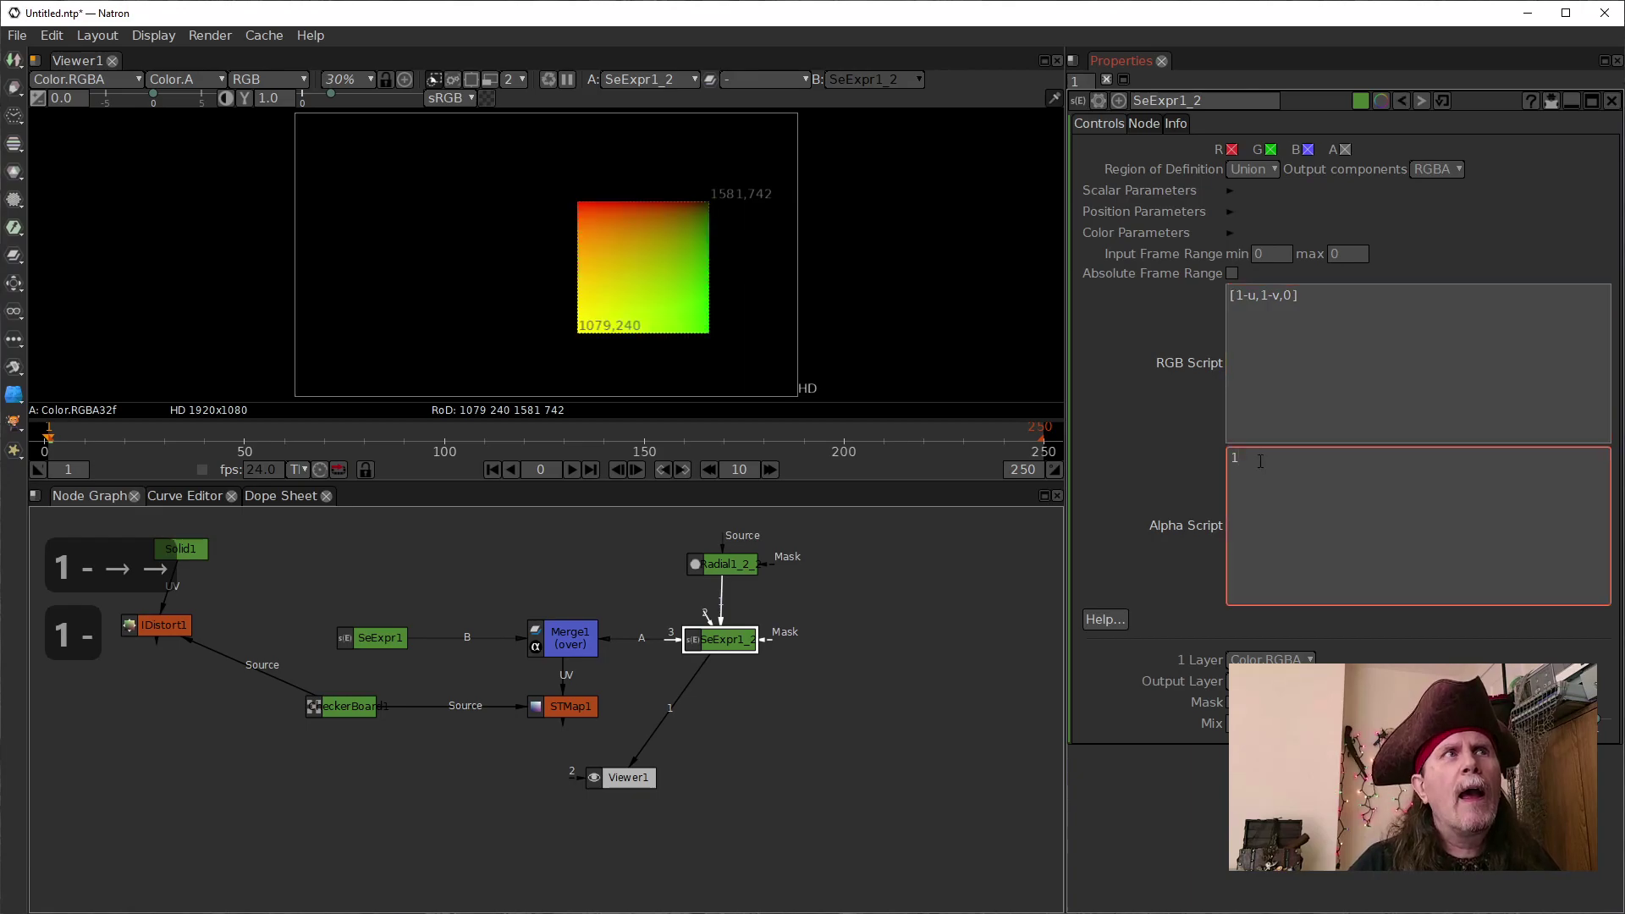
{"action": "left_click_drag", "start_coordinate": [1277, 466], "coordinate": [1144, 465]}
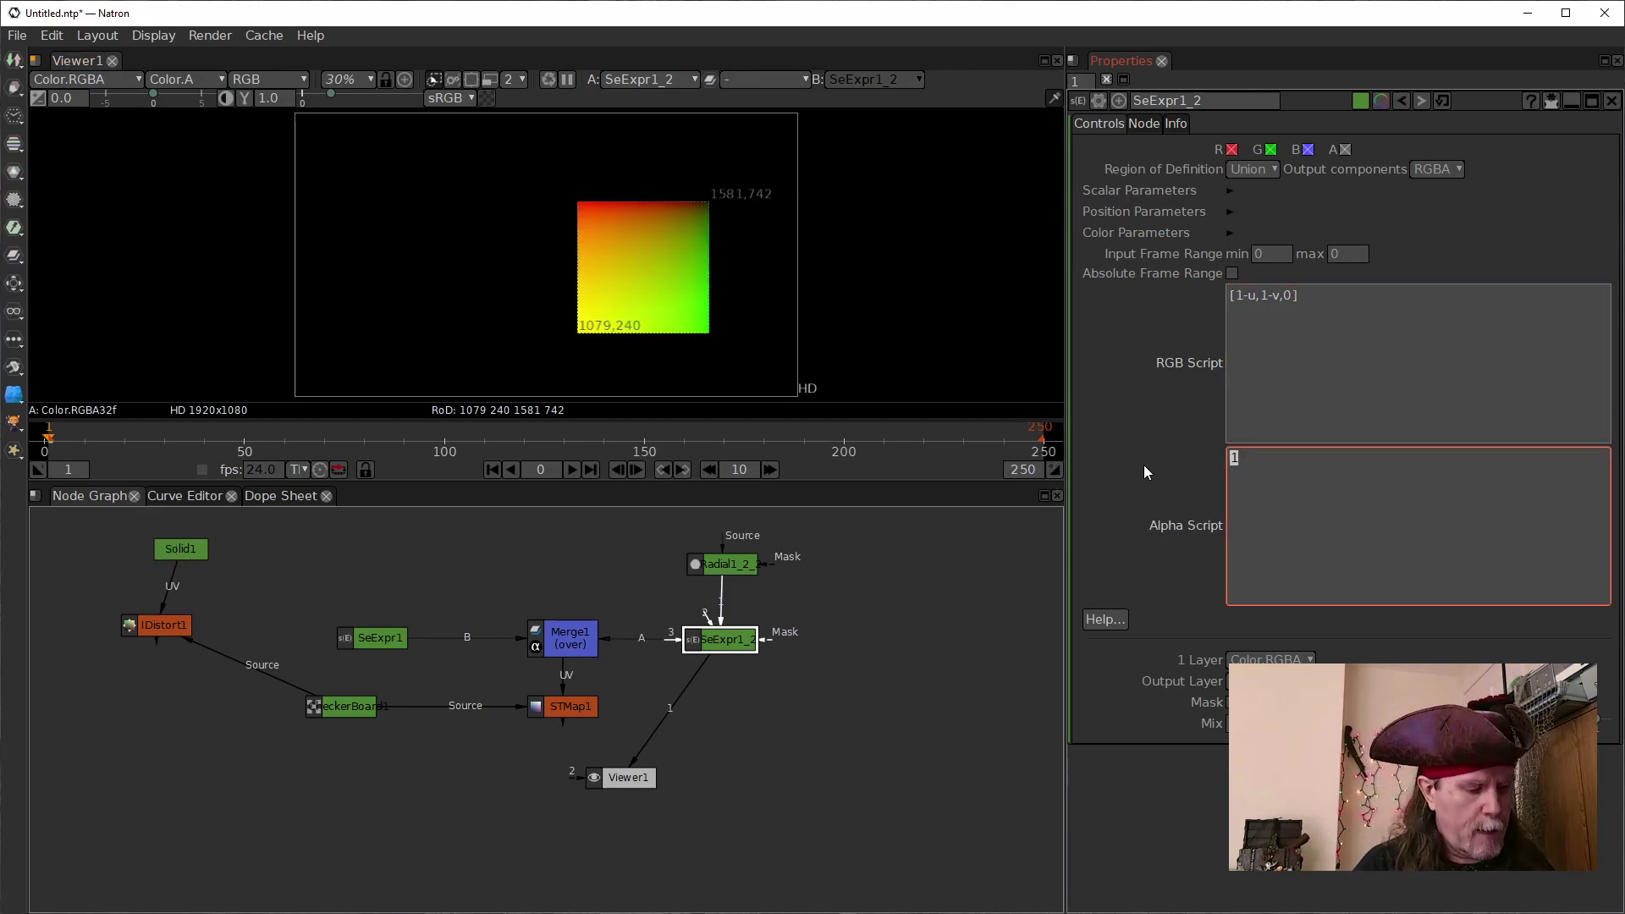
{"action": "type", "text": "As"}
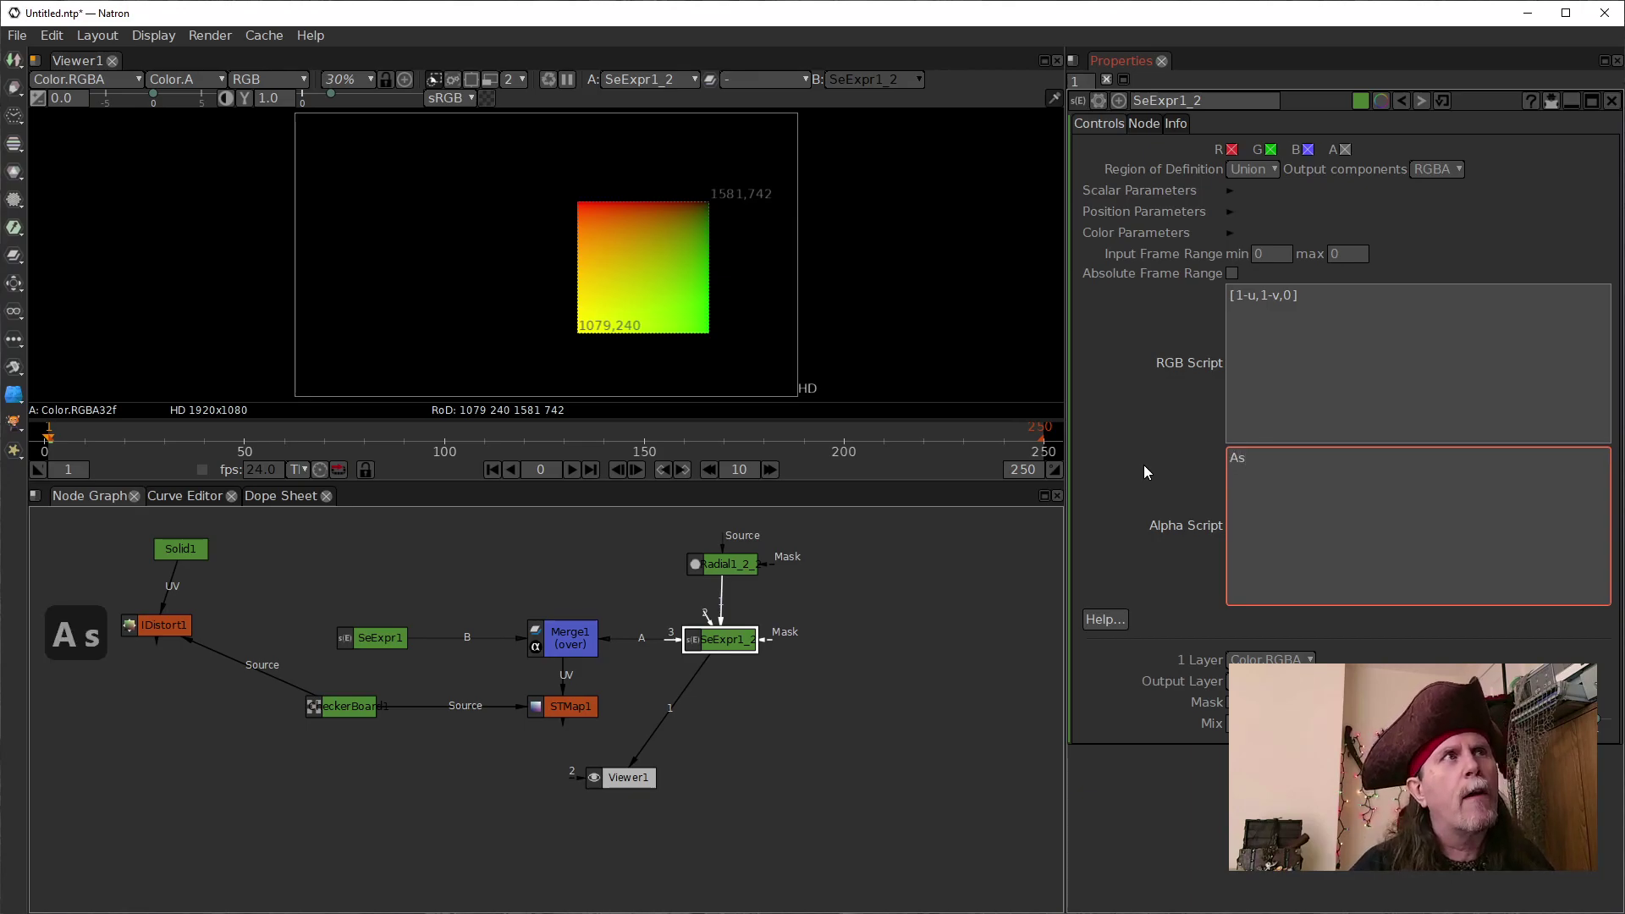
{"action": "key", "text": "BackSpace"}
{"action": "key", "text": "BackSpace"}
{"action": "key", "text": "BackSpace"}
{"action": "type", "text": "1"}
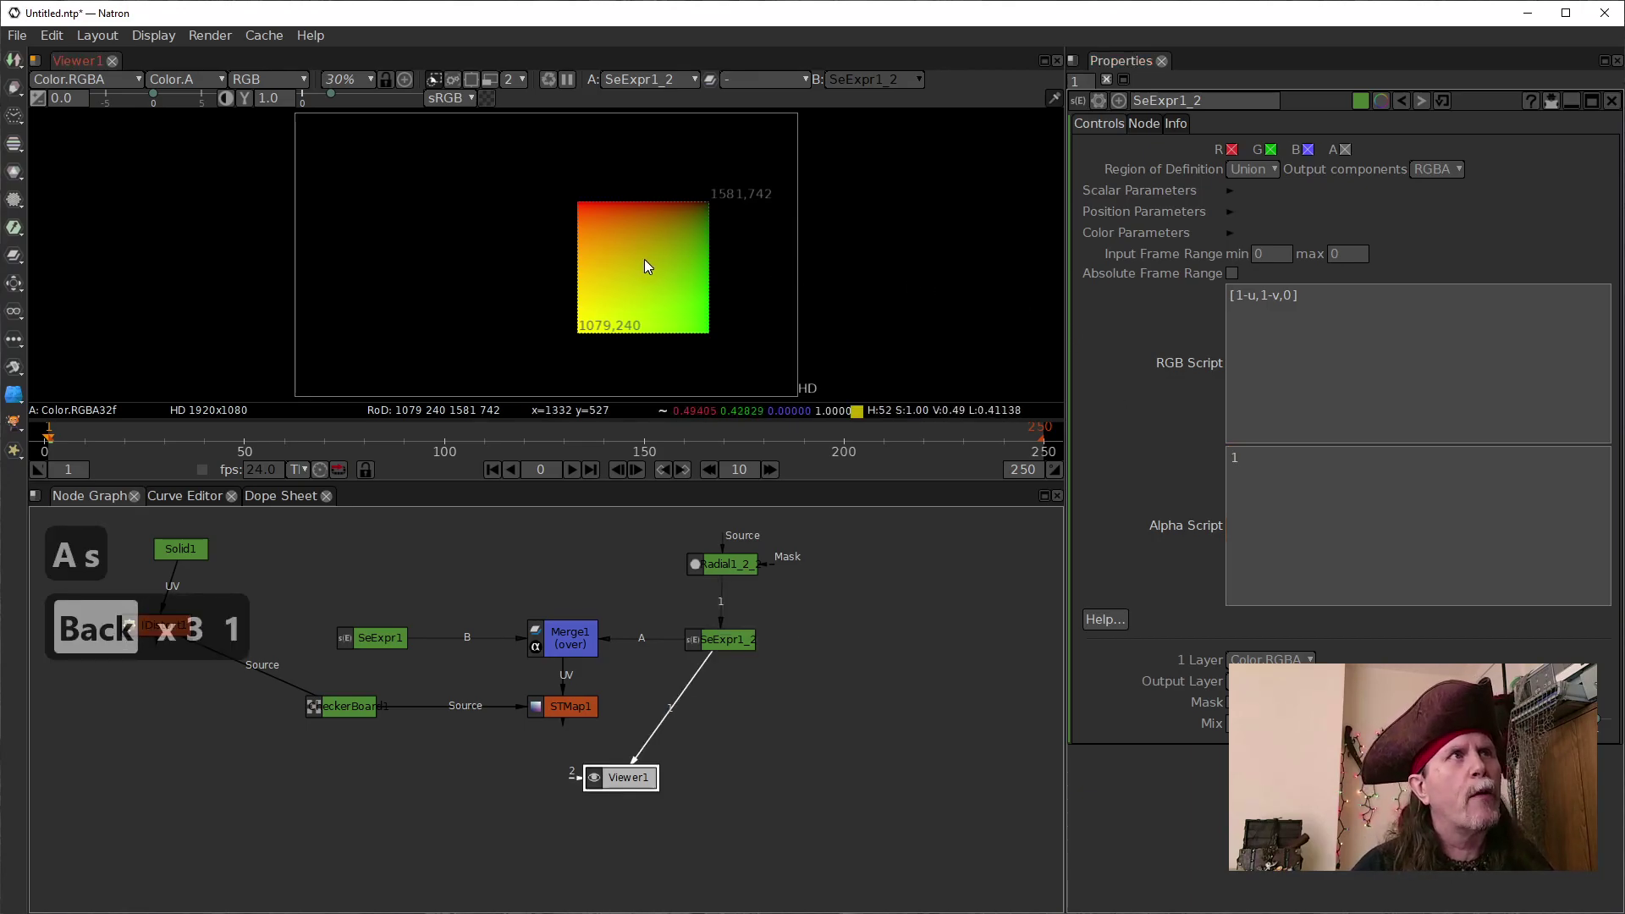
View the alpha channel, set the duplicated SeExpr's Alpha Script to As, and return the viewer to RGB
{"action": "type", "text": "a"}
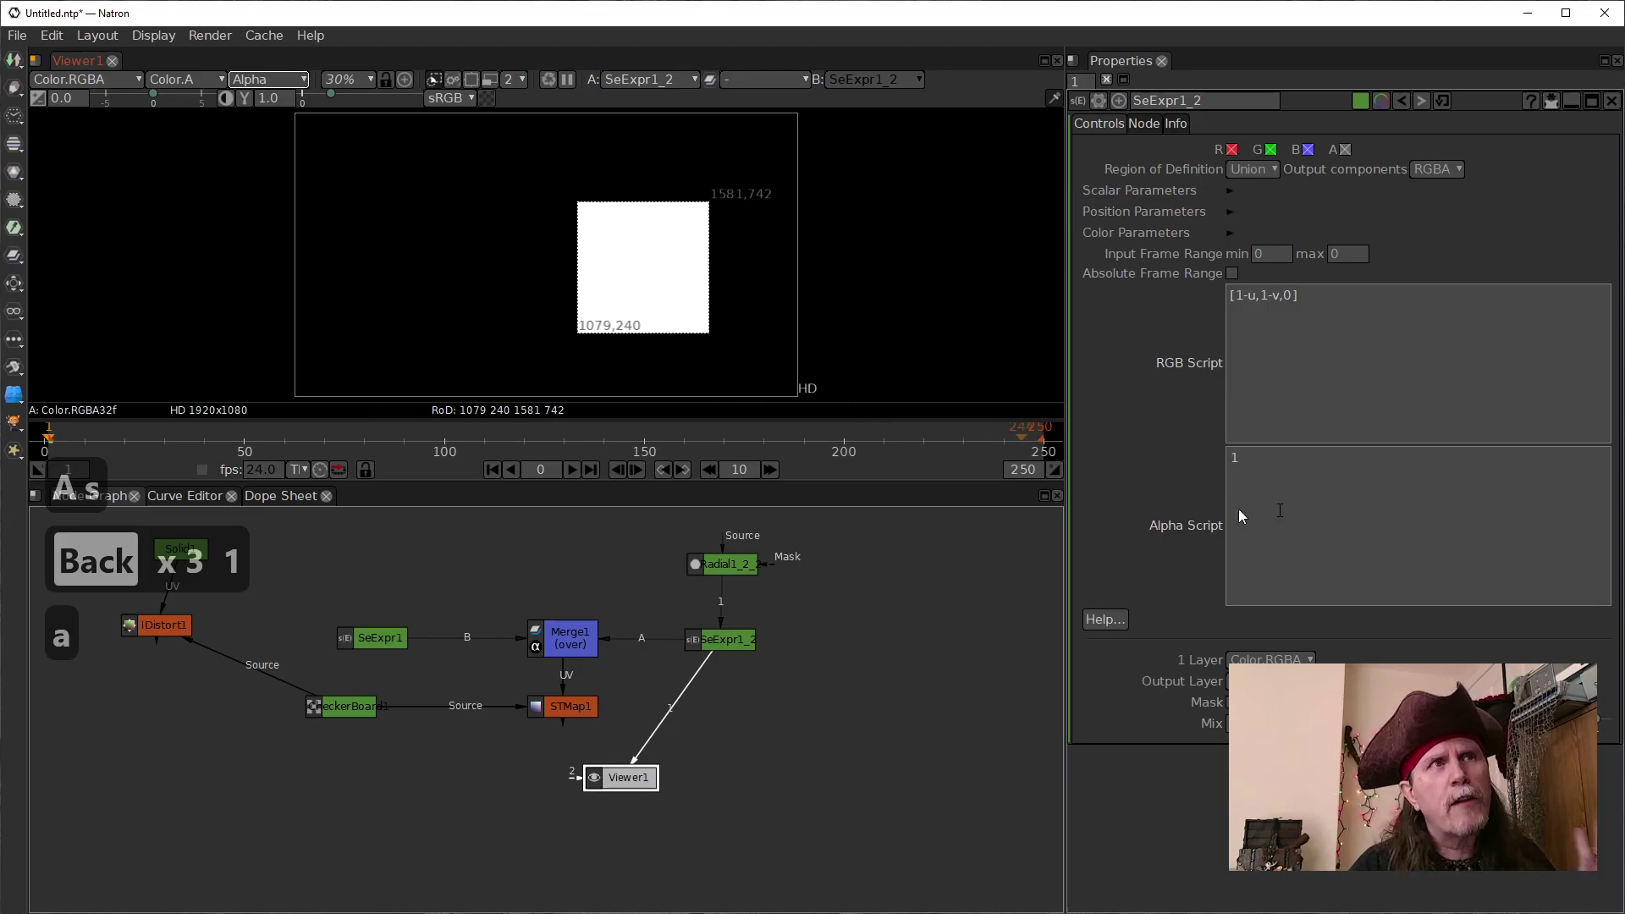
{"action": "left_click", "coordinate": [1264, 463]}
{"action": "double_click", "coordinate": [1235, 457]}
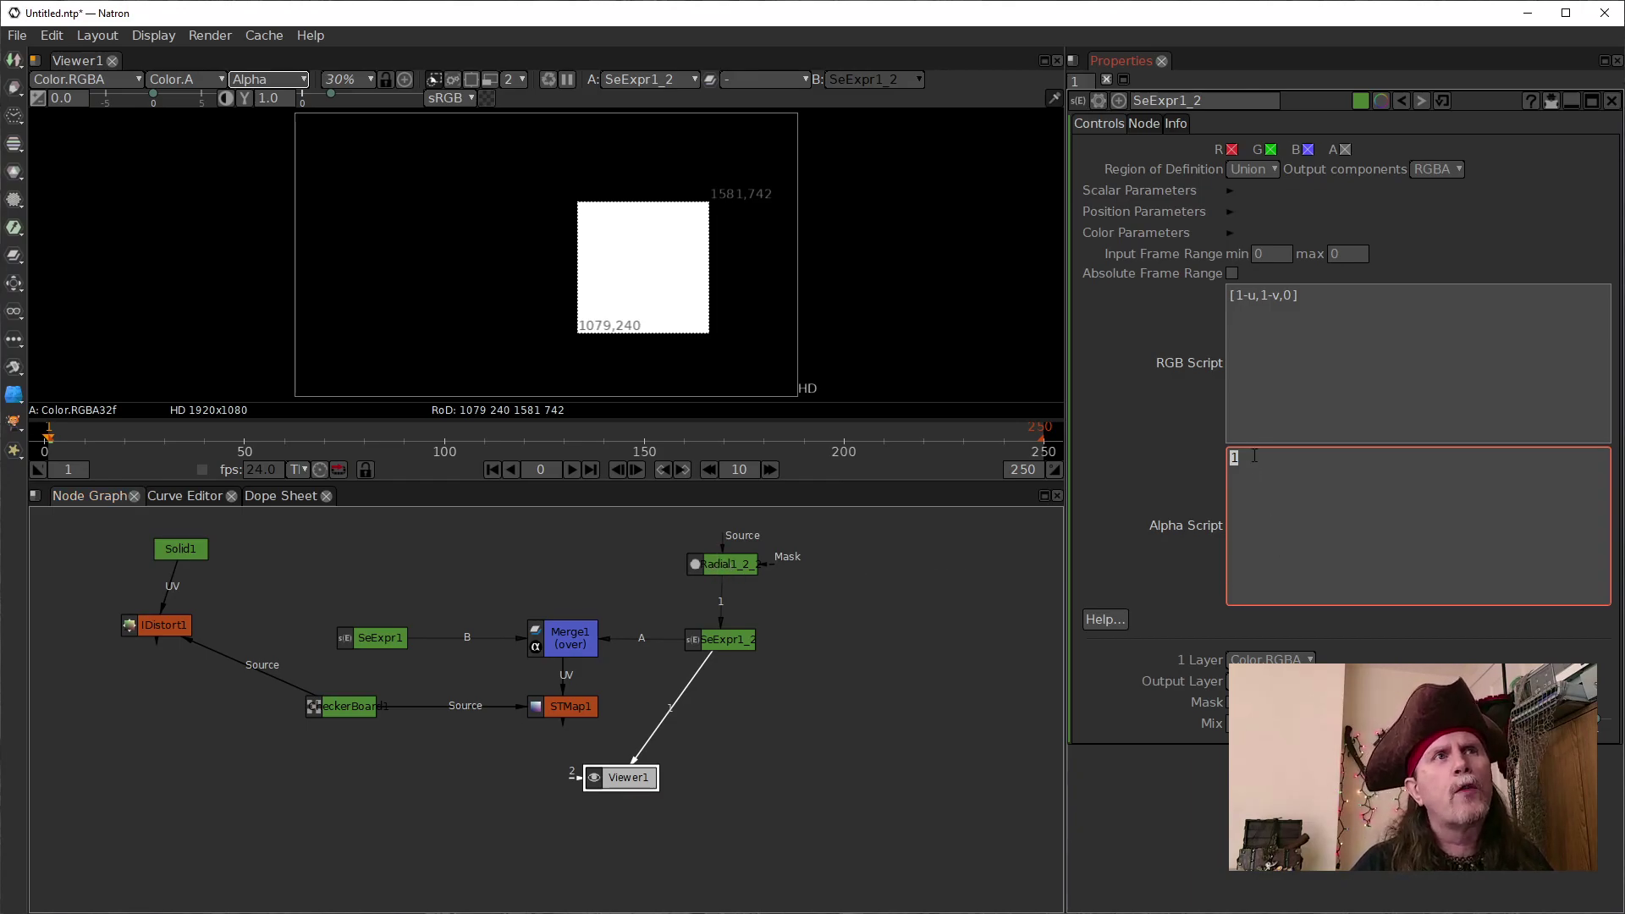
{"action": "type", "text": "As"}
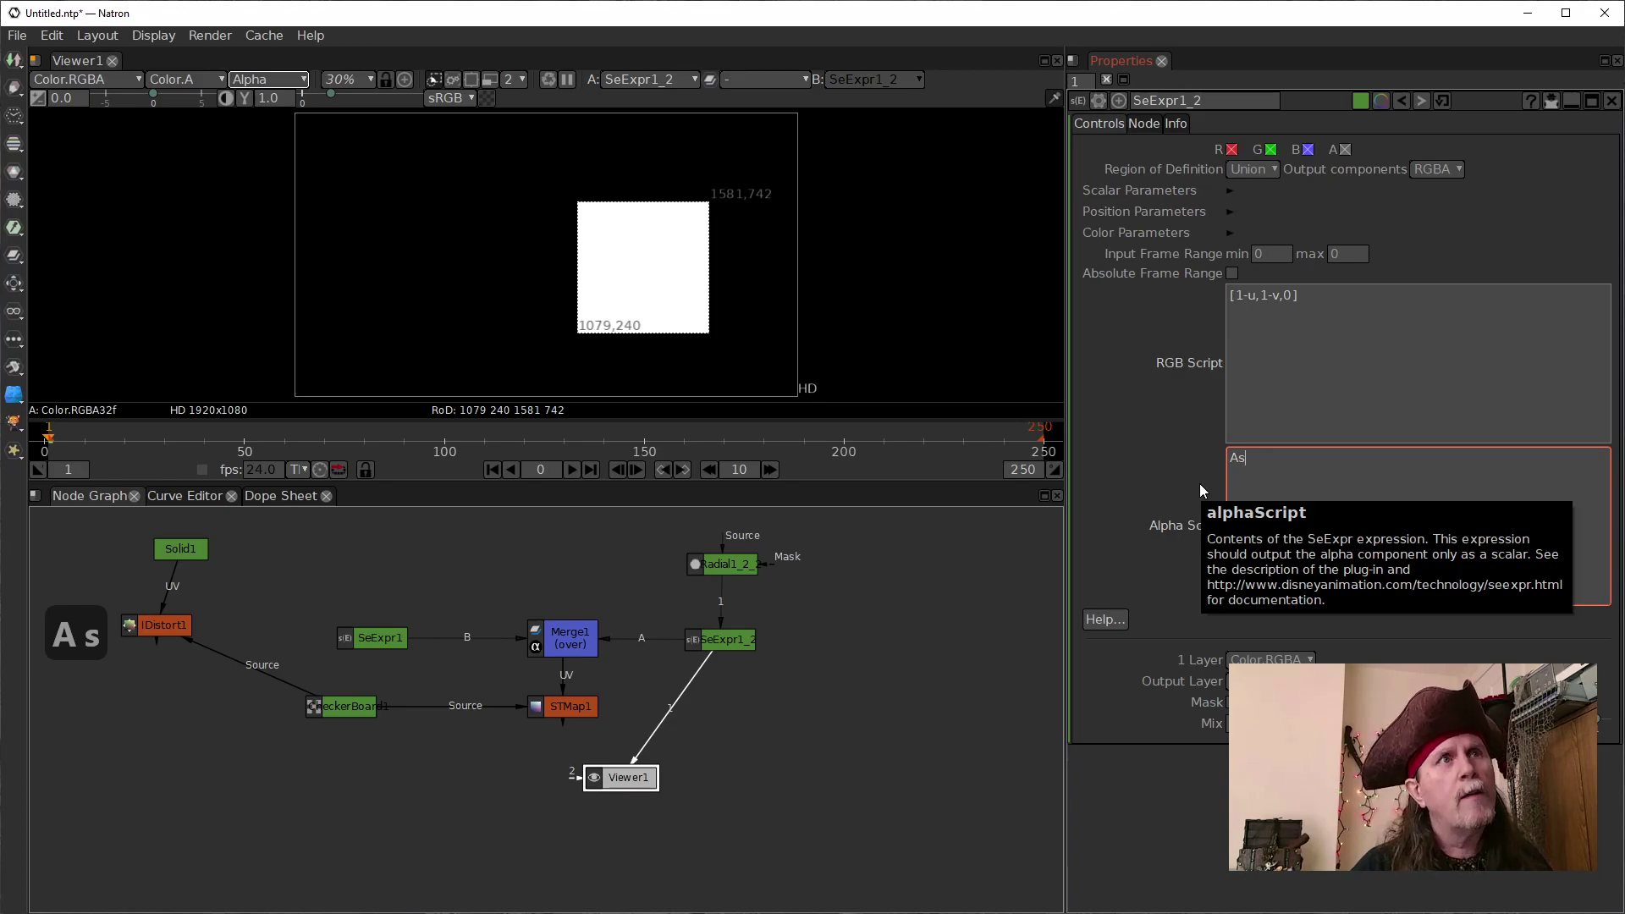
{"action": "left_click", "coordinate": [1191, 472]}
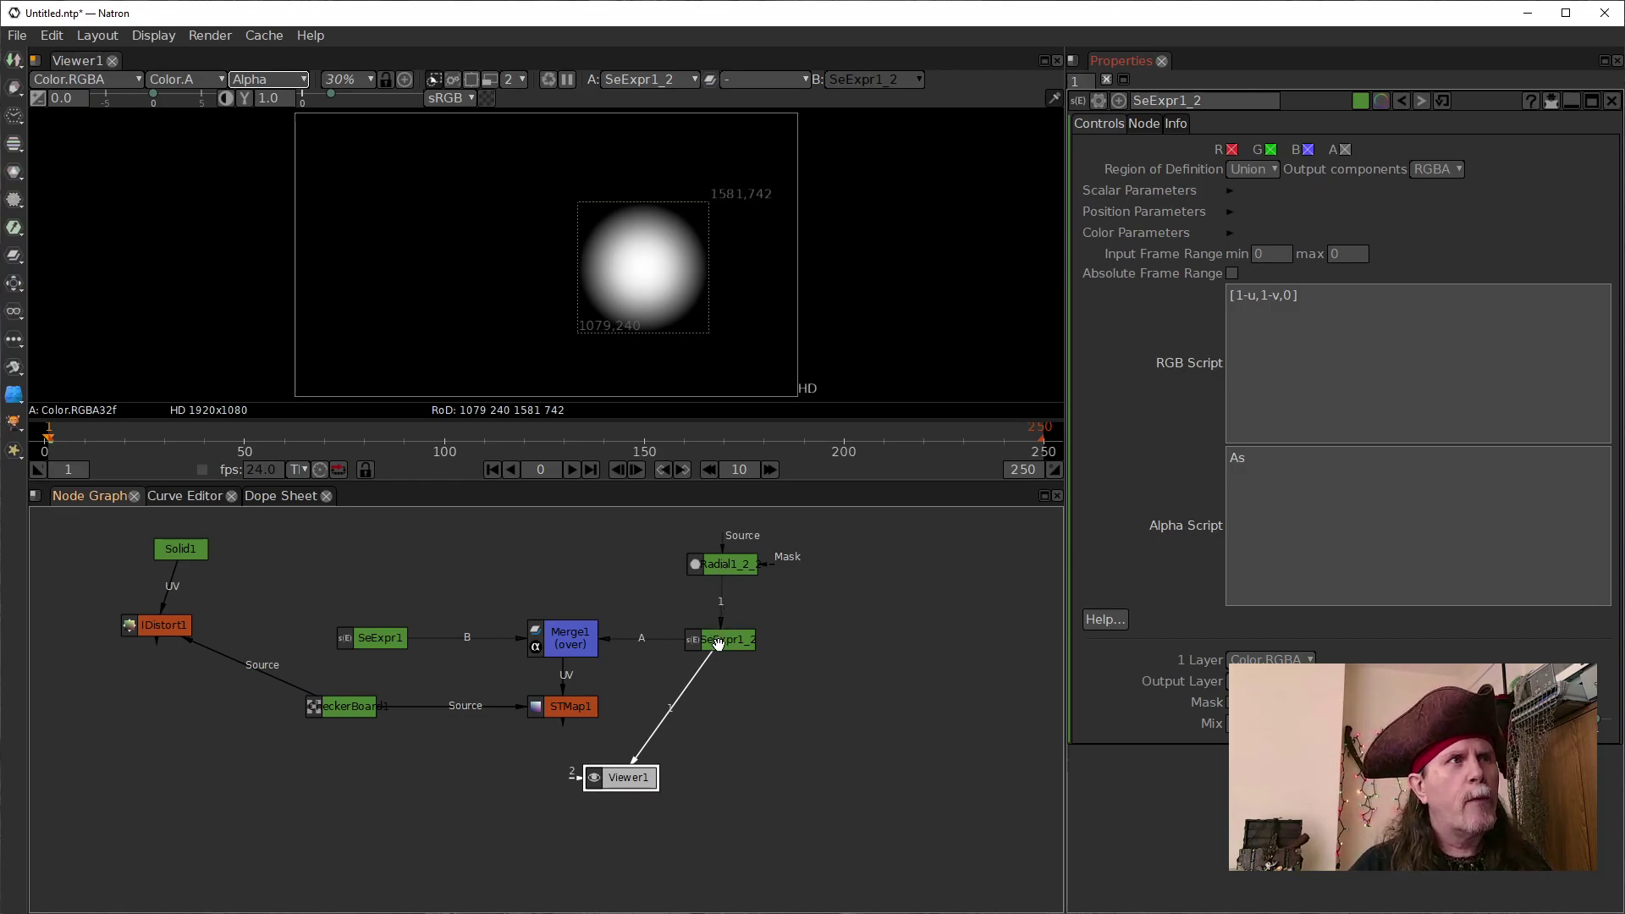
{"action": "key", "text": "a"}
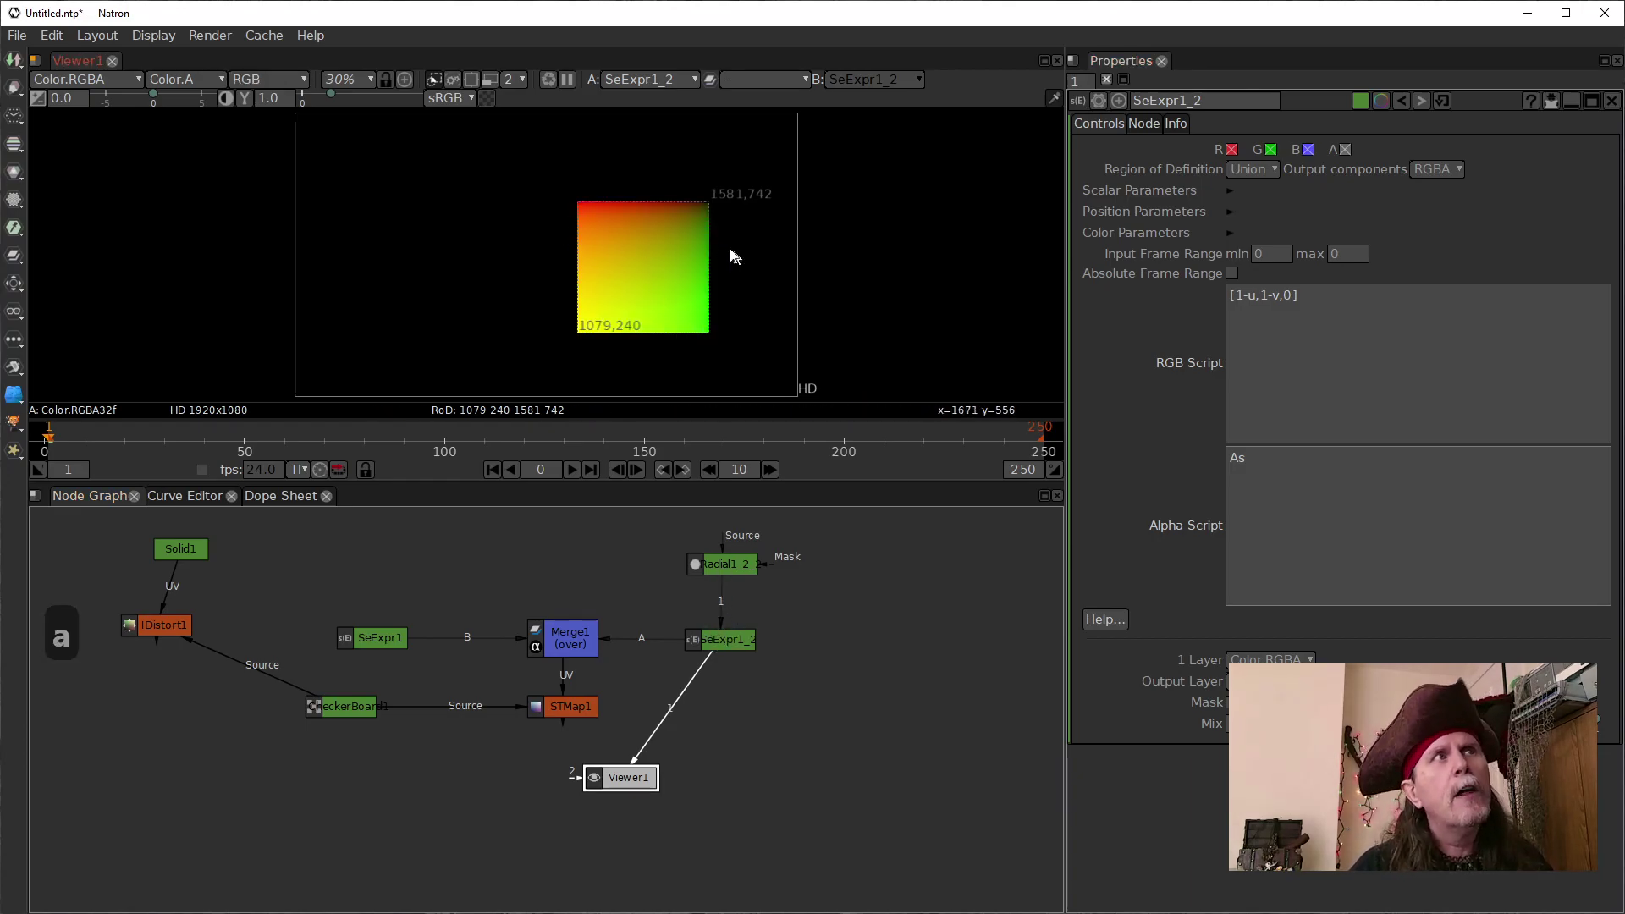
Multiply the duplicated SeExpr's RGB by the source alpha, with the RGB Script reading As*[1-u,1-v,0]
{"action": "left_click", "coordinate": [1296, 402]}
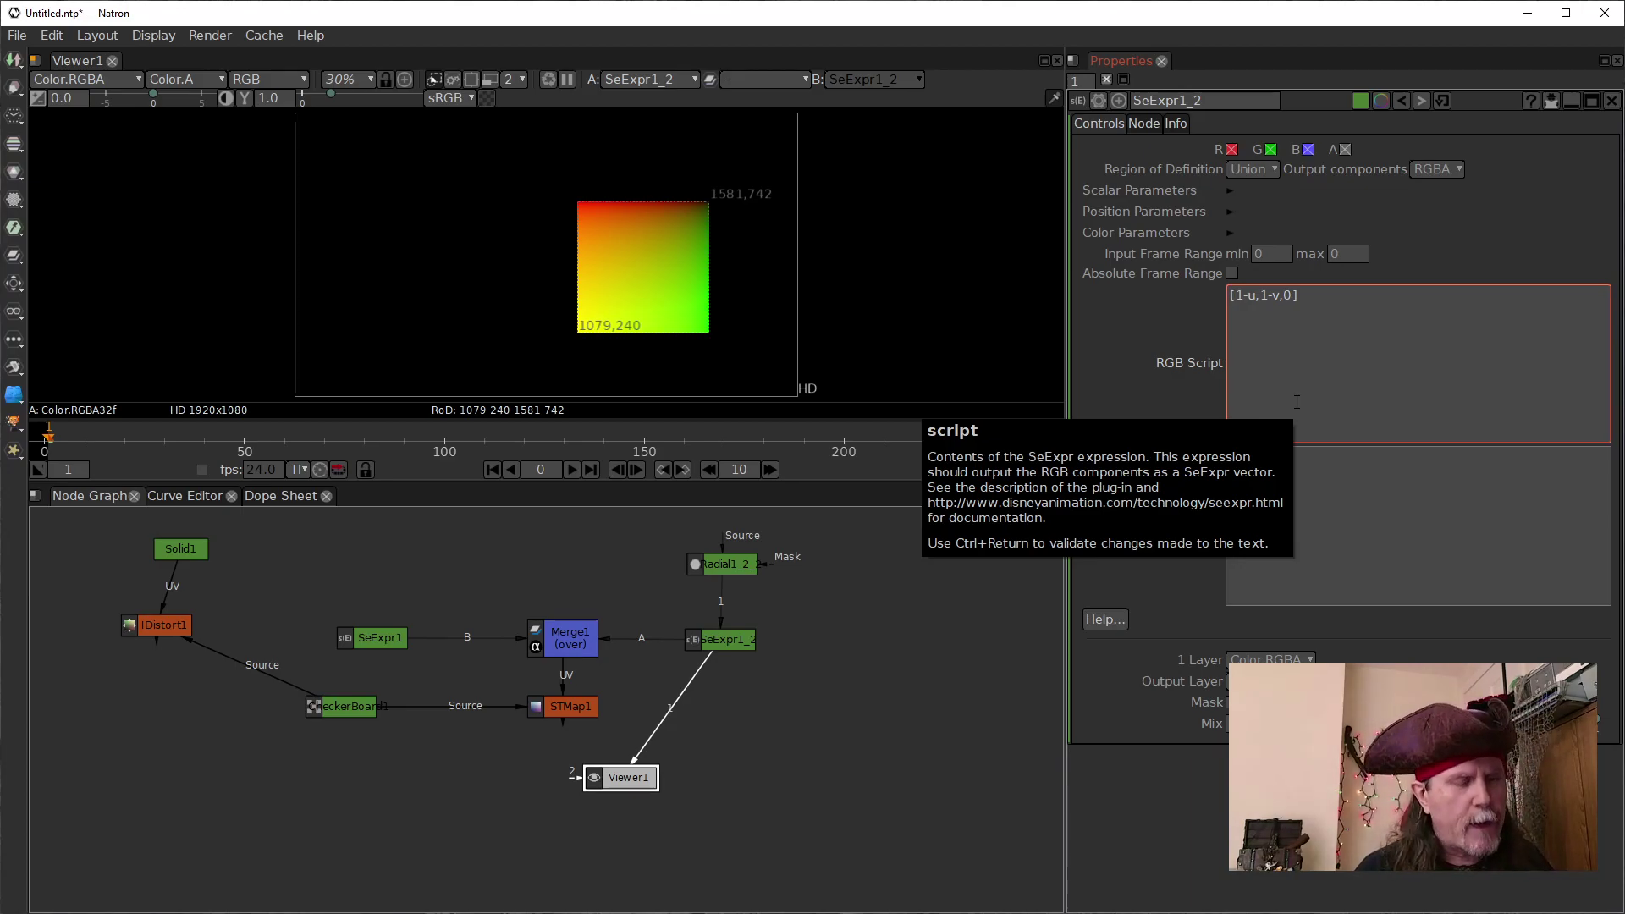
{"action": "left_click_drag", "start_coordinate": [1295, 294], "coordinate": [1200, 295]}
{"action": "left_click", "coordinate": [1317, 298]}
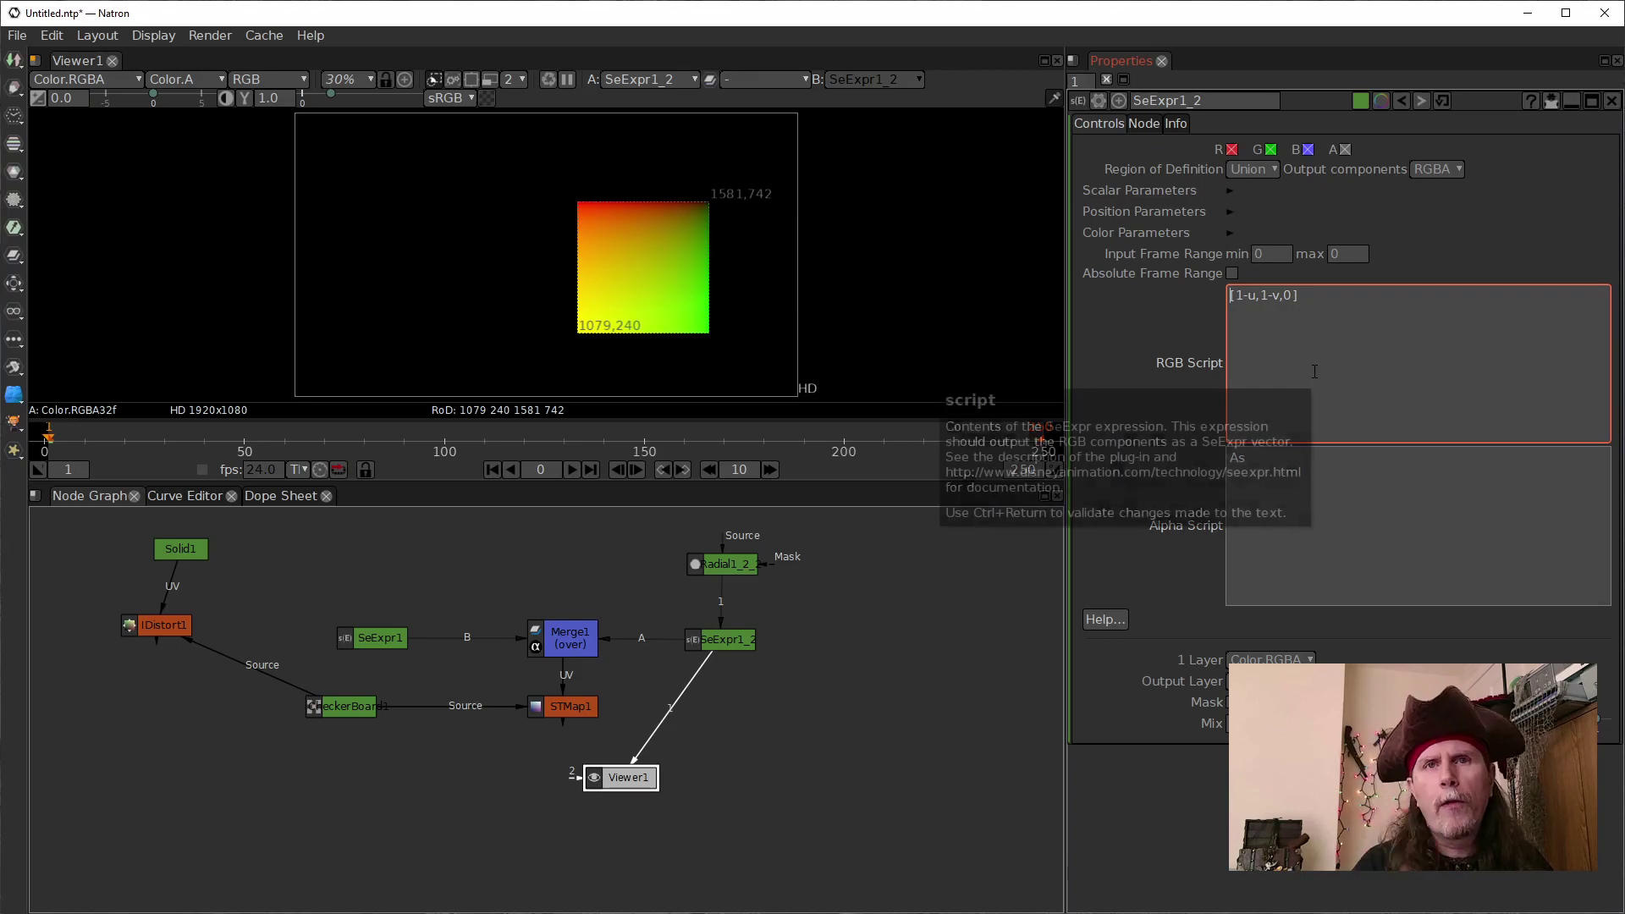
{"action": "type", "text": "As"}
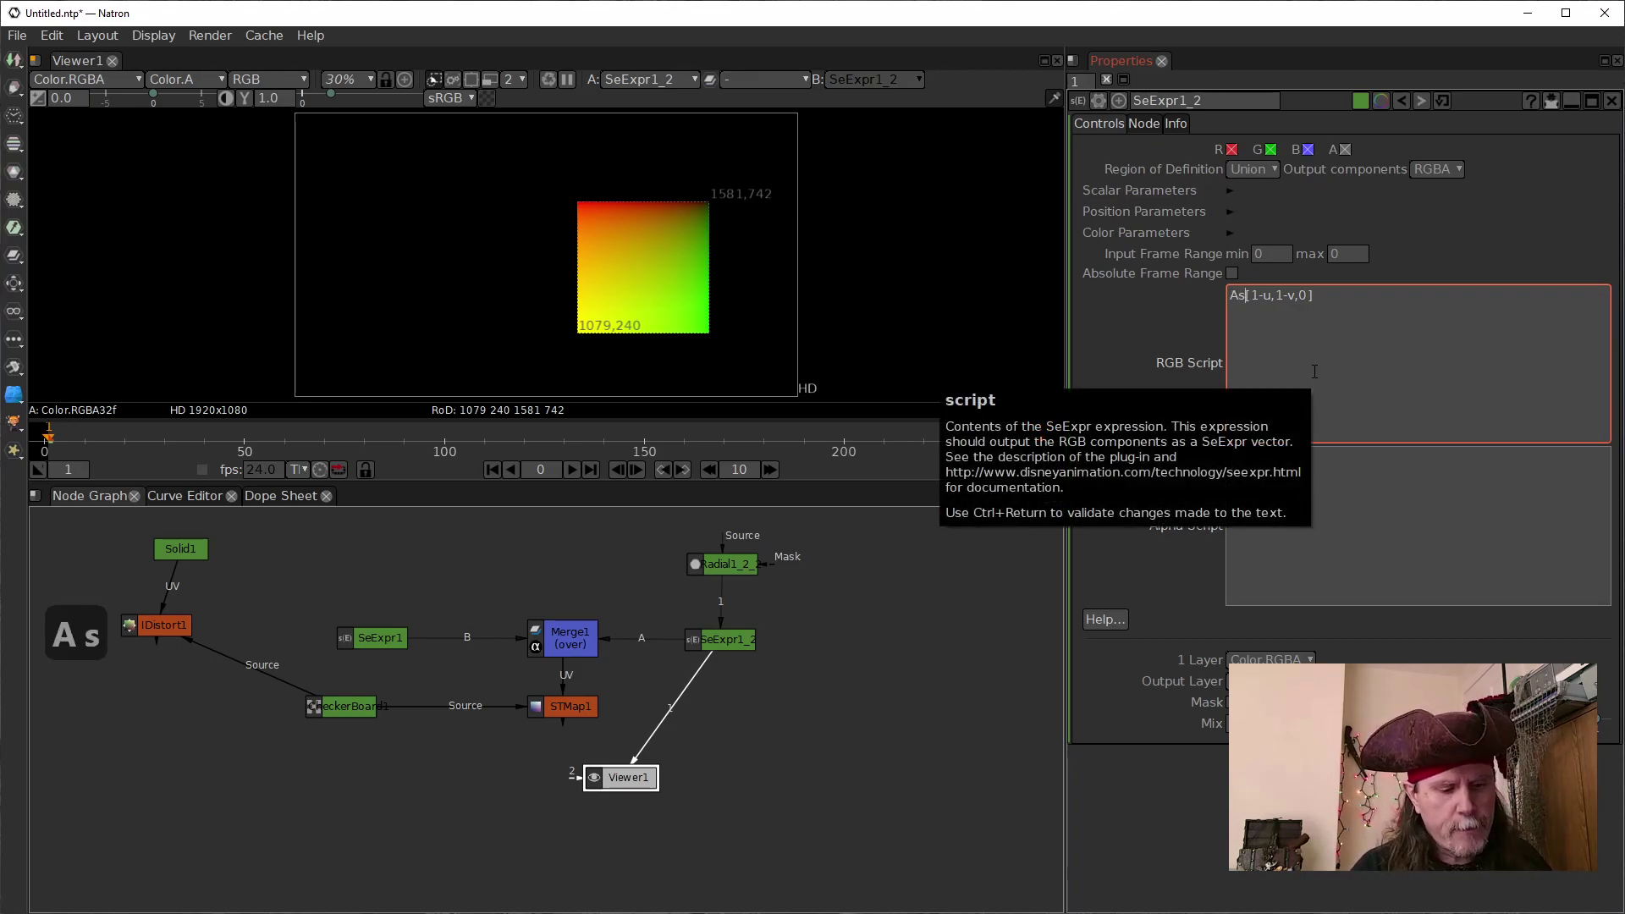
{"action": "type", "text": "*"}
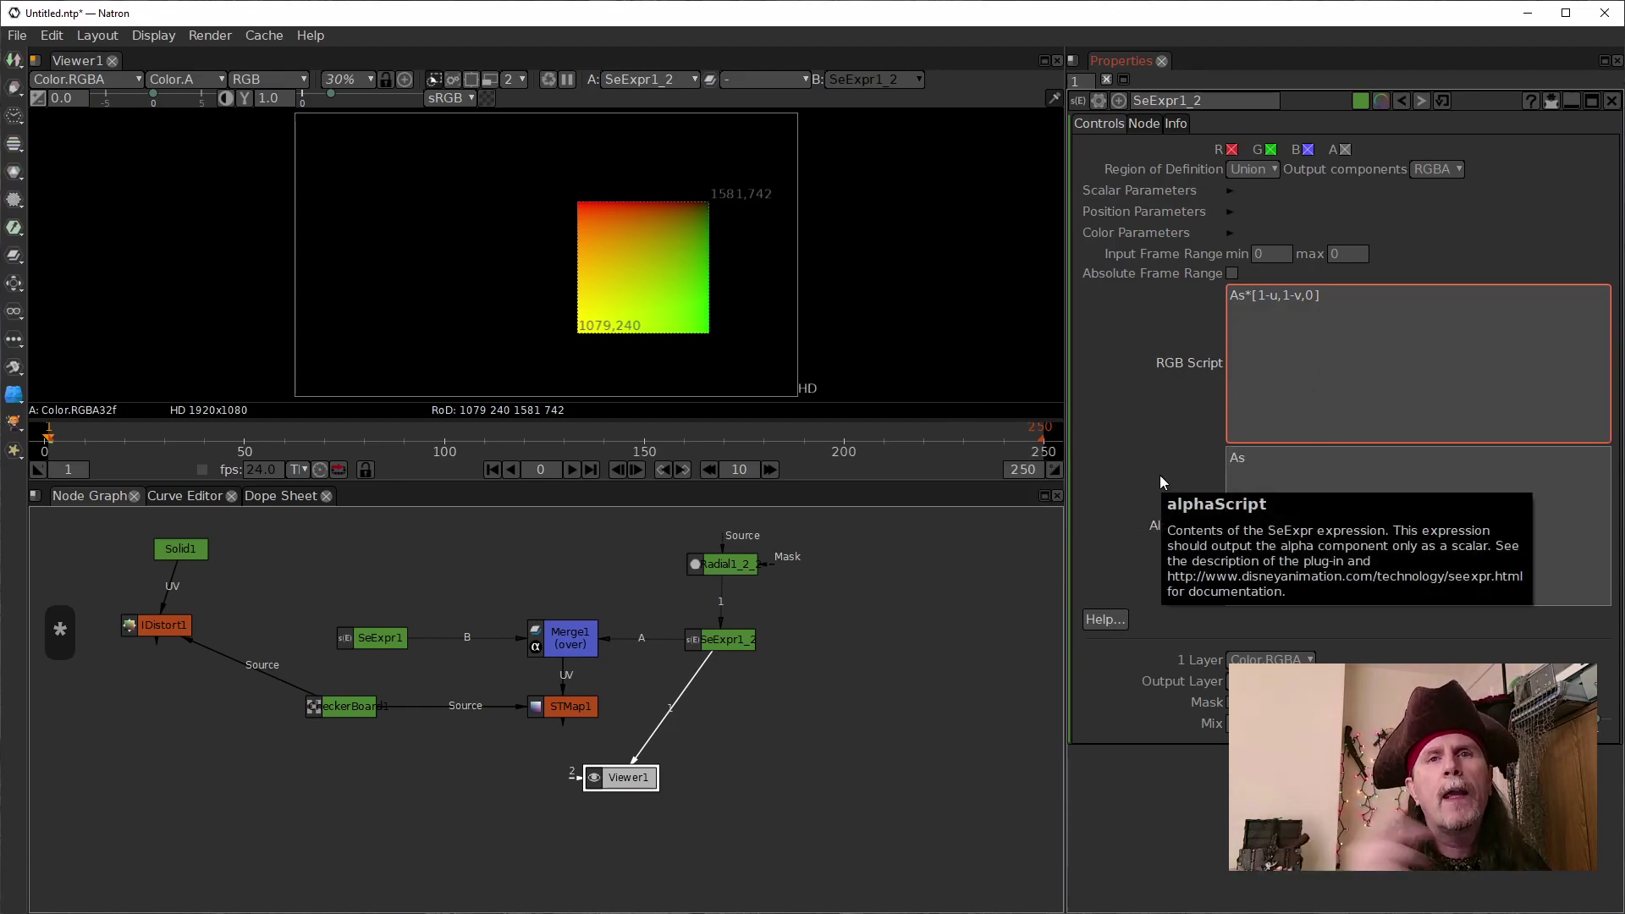
{"action": "left_click", "coordinate": [1162, 342]}
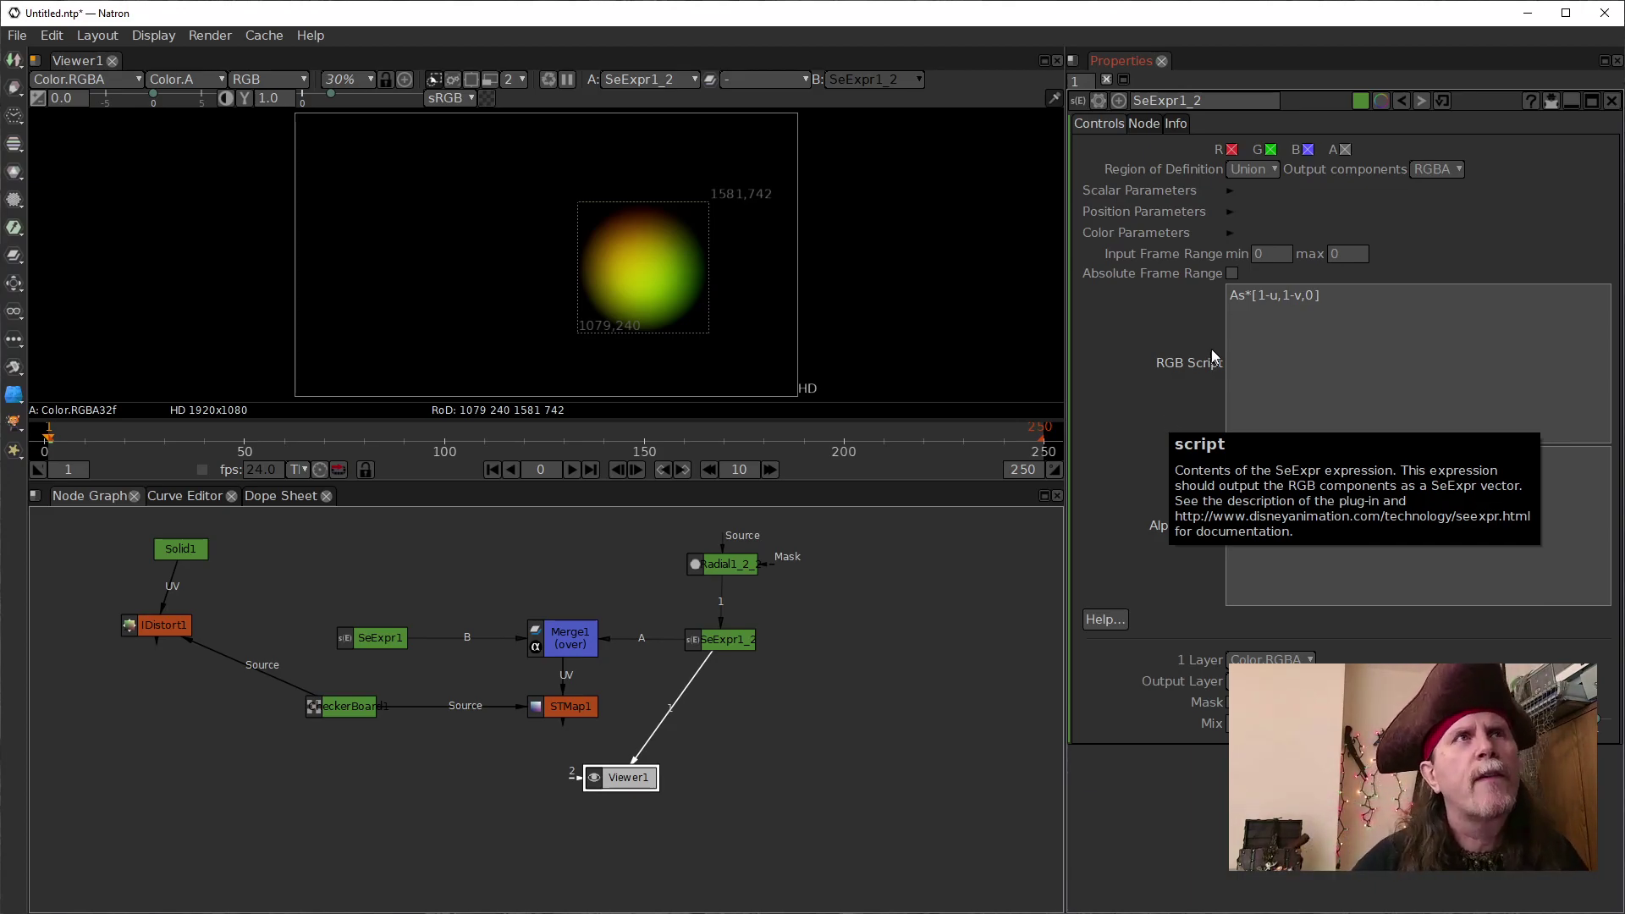
Rewrite the duplicated SeExpr's RGB Script as 1-[u,v,0], inverting the whole vector without the alpha multiplication
{"action": "left_click", "coordinate": [1270, 296]}
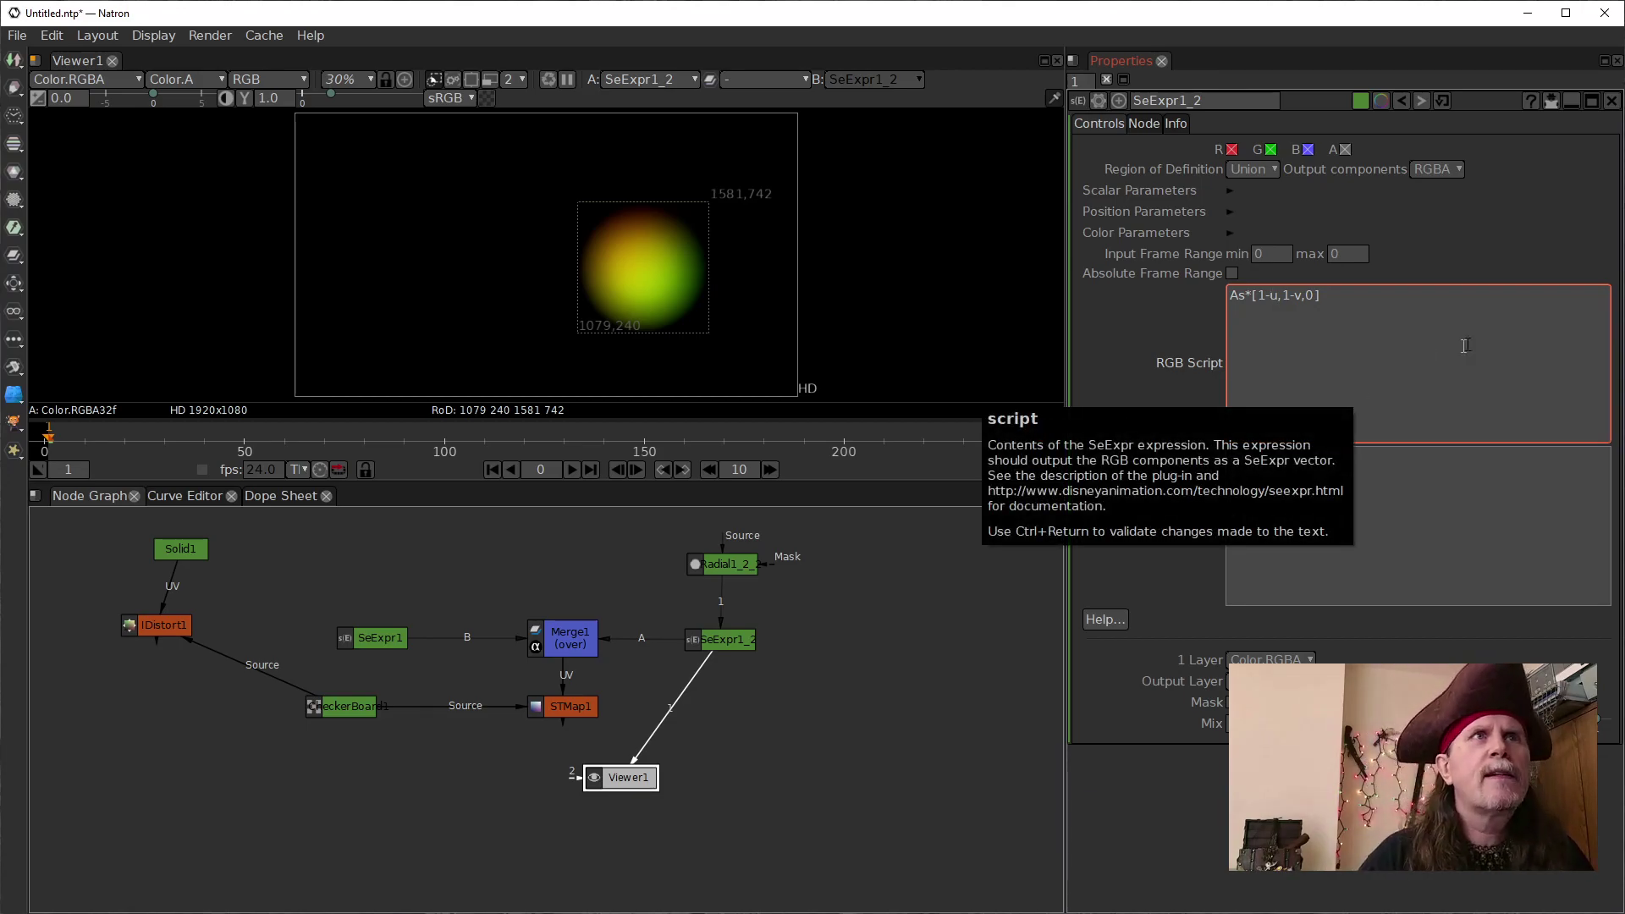
{"action": "left_click_drag", "start_coordinate": [1270, 297], "coordinate": [1257, 297]}
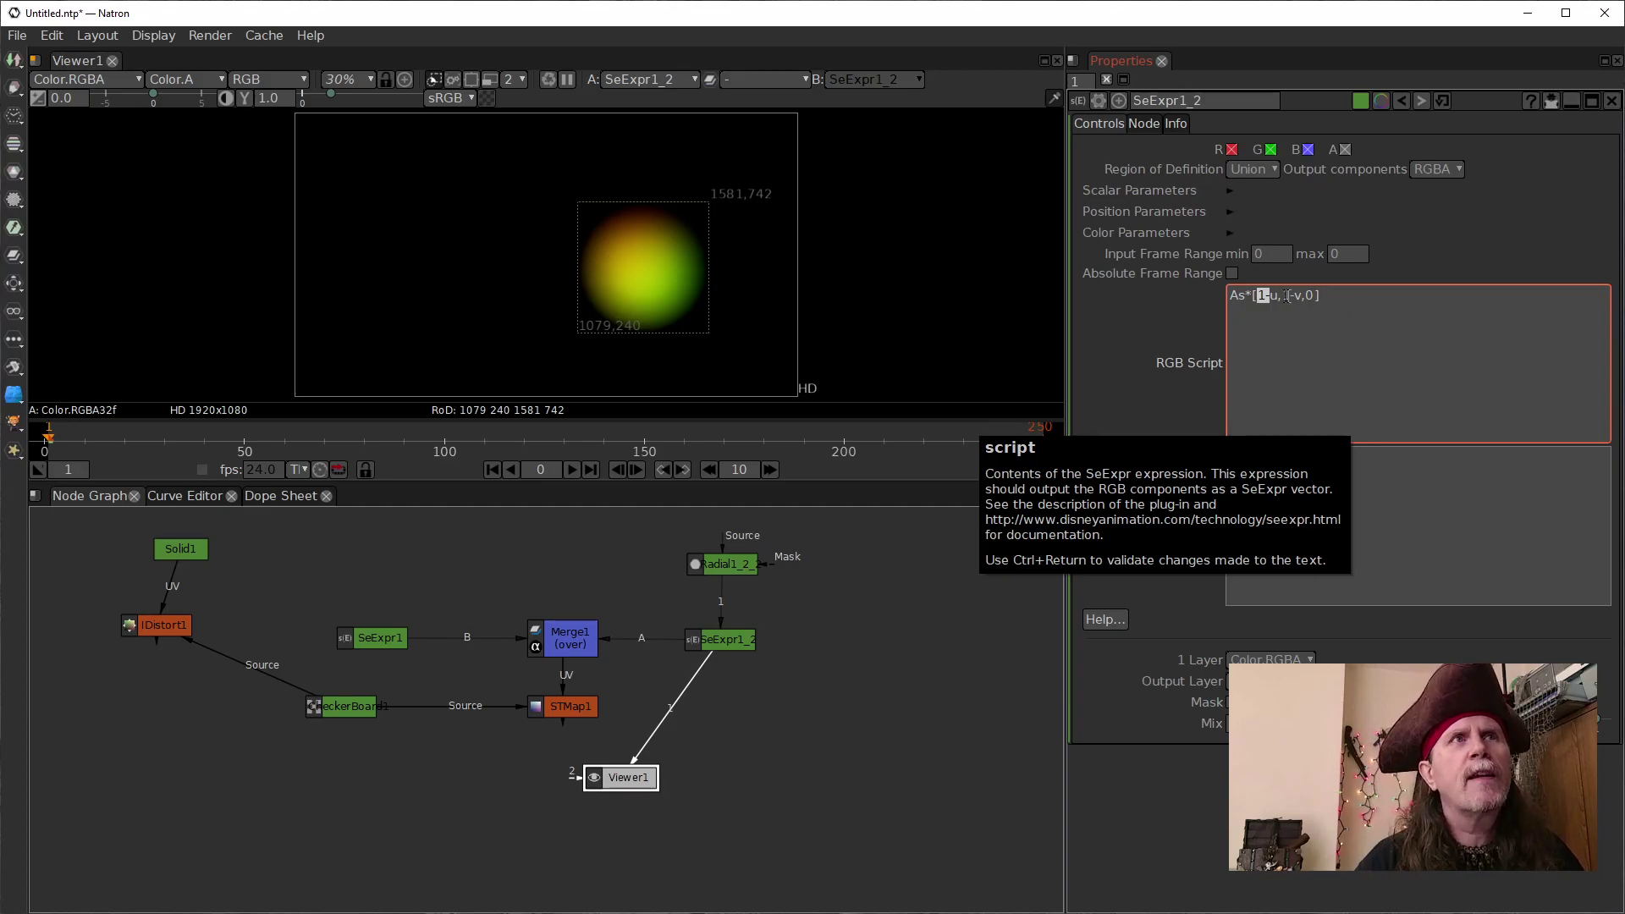
{"action": "left_click_drag", "start_coordinate": [1253, 296], "coordinate": [1214, 296]}
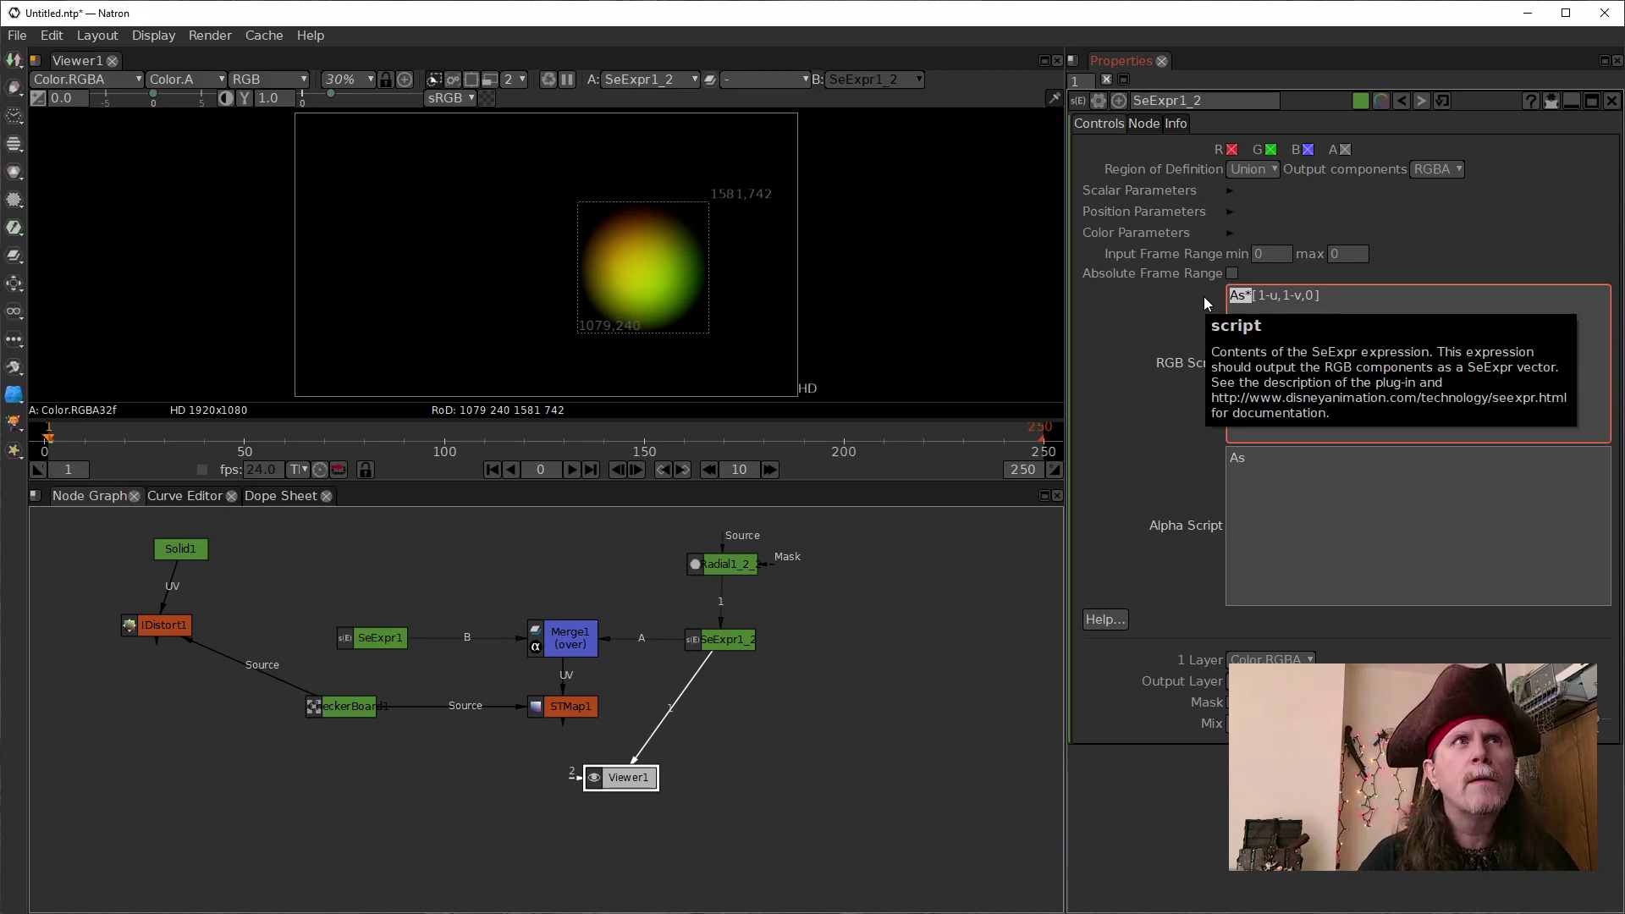
{"action": "type", "text": "1-"}
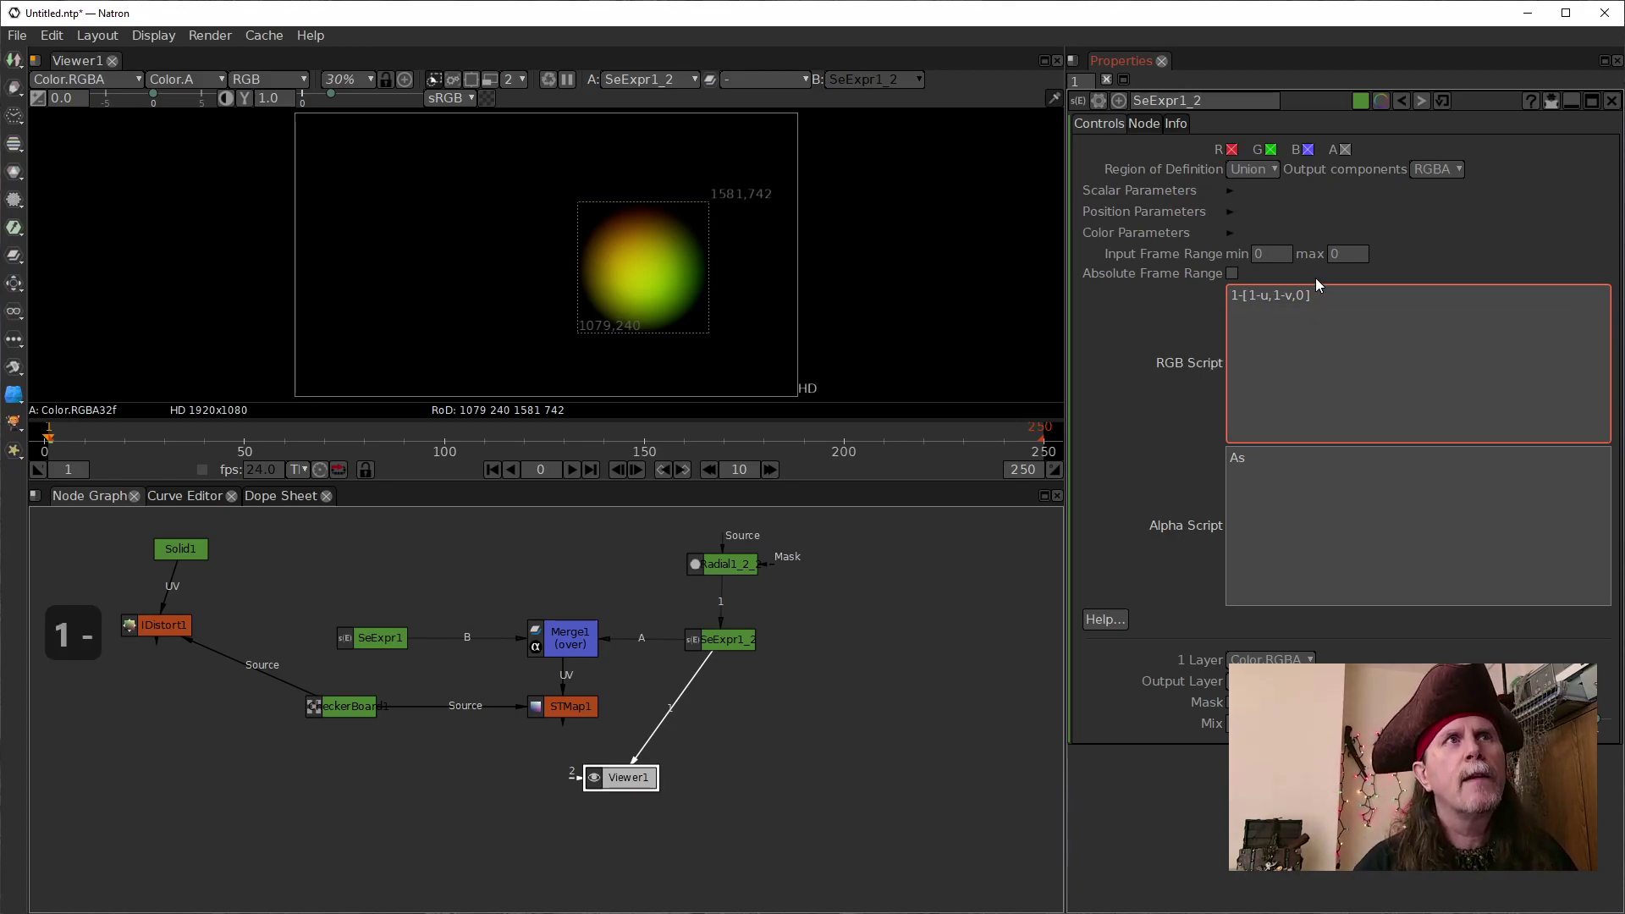
{"action": "left_click", "coordinate": [1258, 297]}
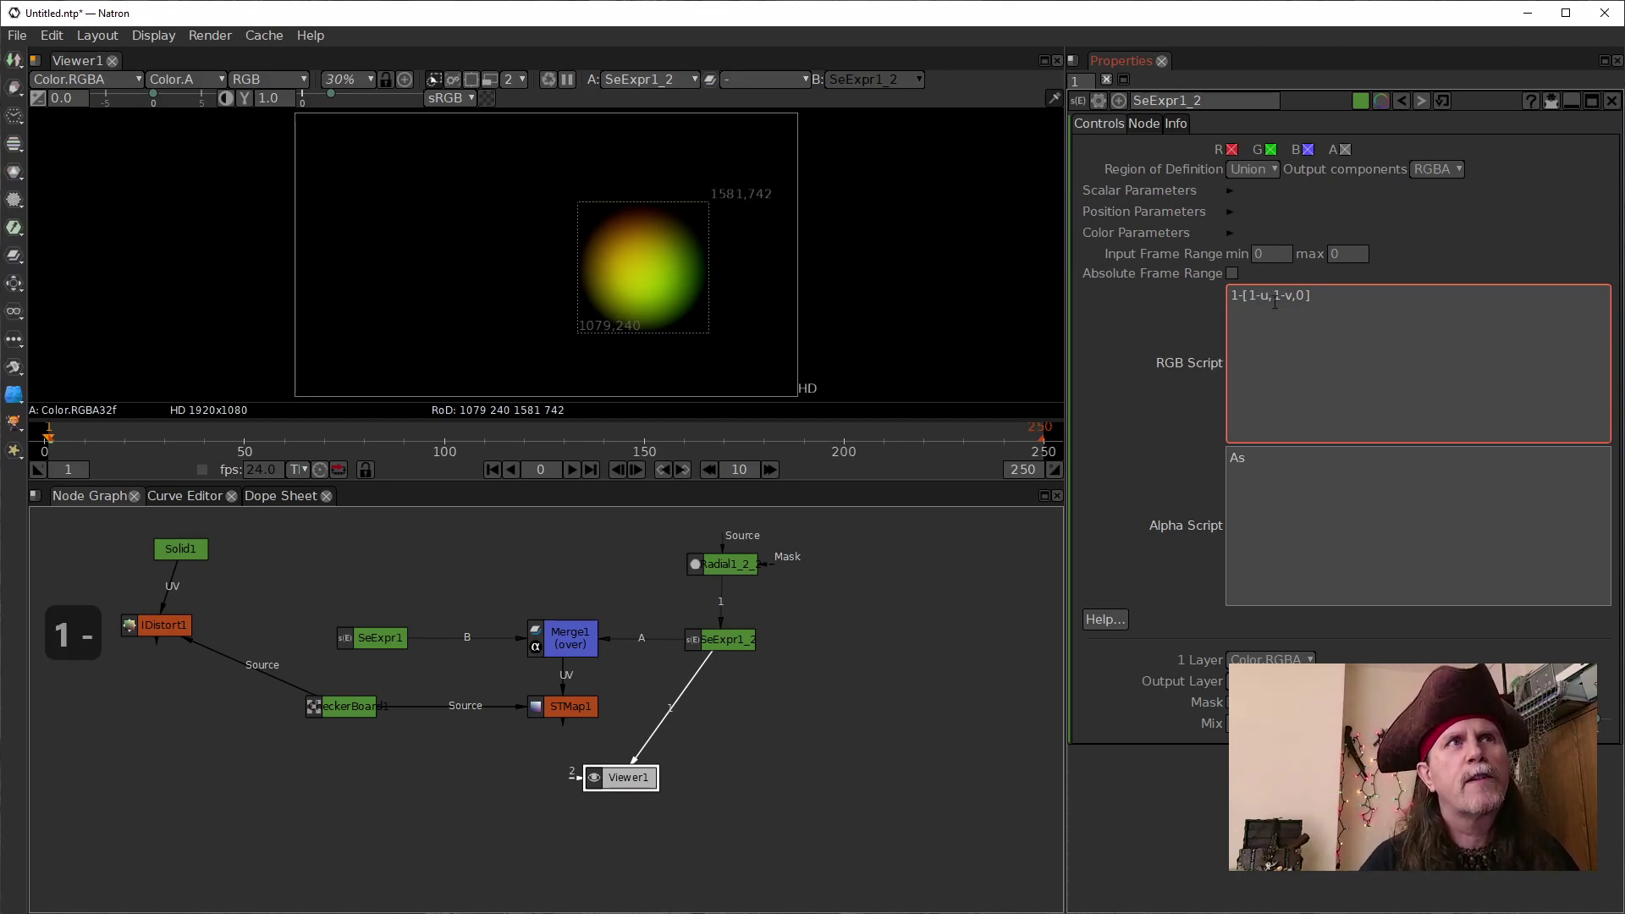
{"action": "key", "text": "BackSpace"}
{"action": "key", "text": "BackSpace"}
{"action": "key", "text": "Right"}
{"action": "key", "text": "Right"}
{"action": "key", "text": "Right"}
{"action": "key", "text": "Right"}
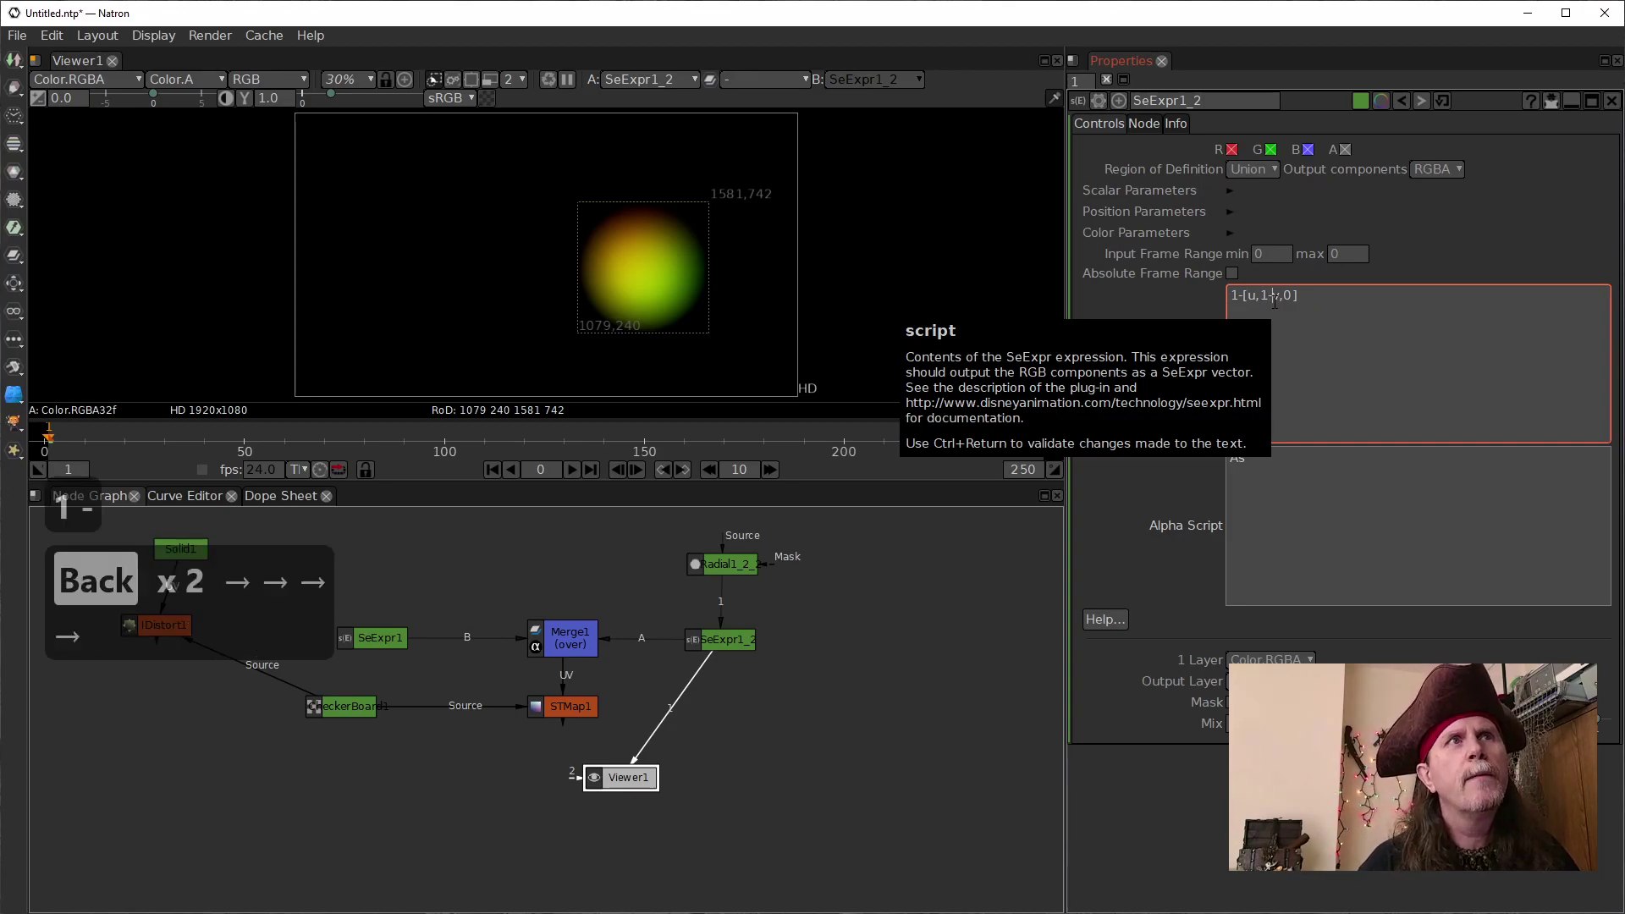
{"action": "key", "text": "BackSpace"}
{"action": "key", "text": "BackSpace"}
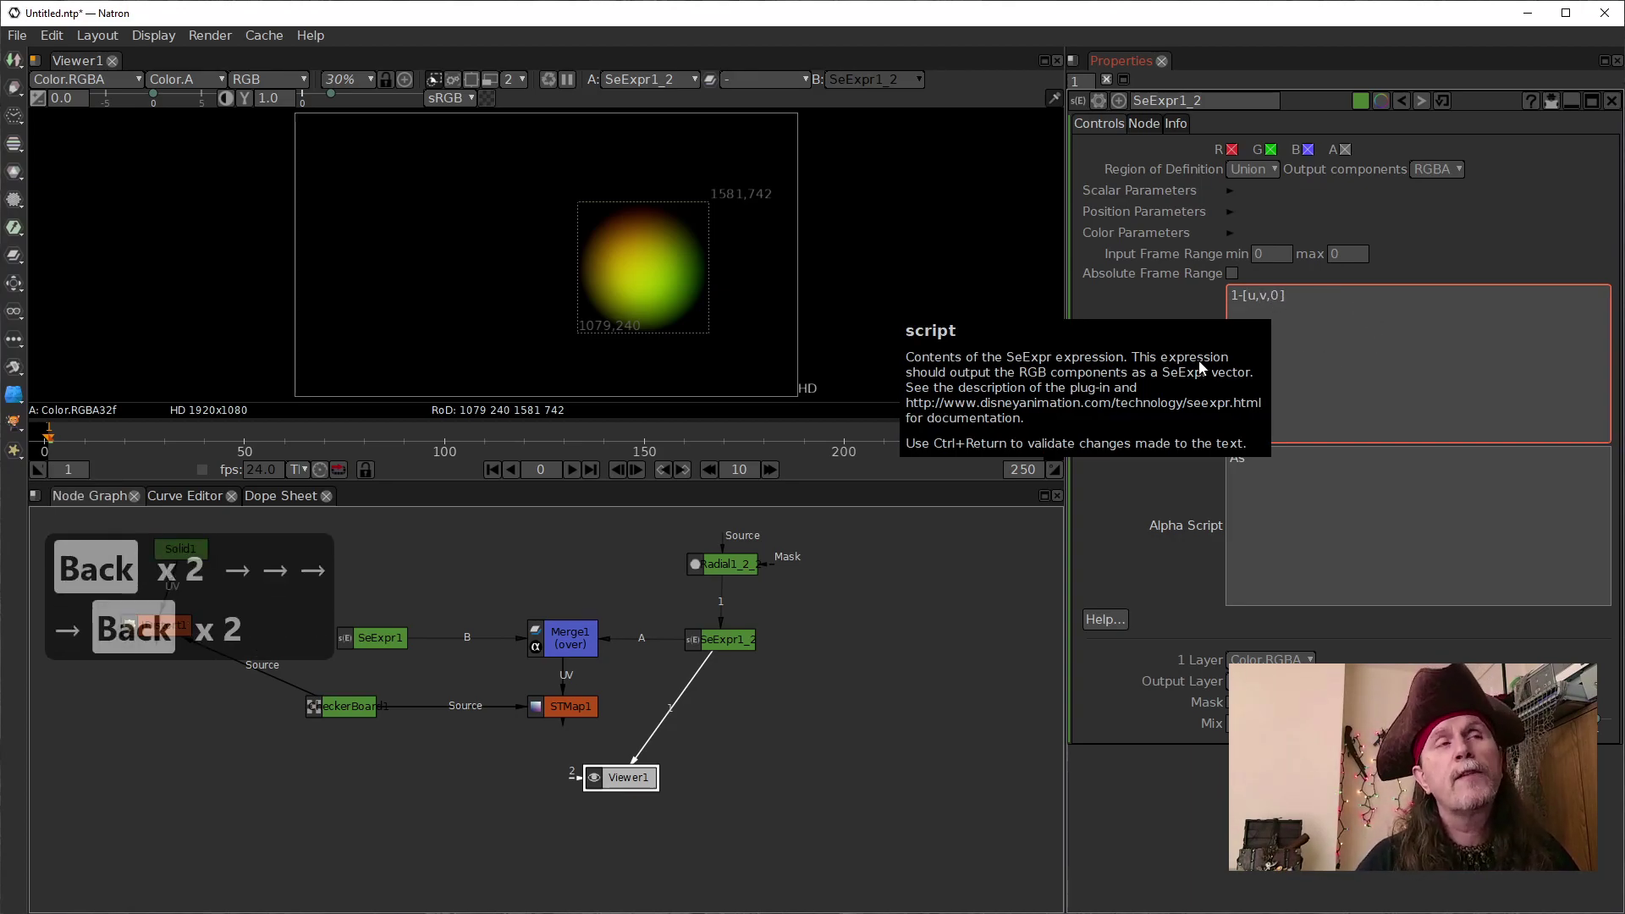
{"action": "left_click", "coordinate": [1273, 505]}
Set the script's blue component to 1 and multiply by the source alpha, giving 1-[u,v,1]*As
{"action": "left_click", "coordinate": [1258, 310]}
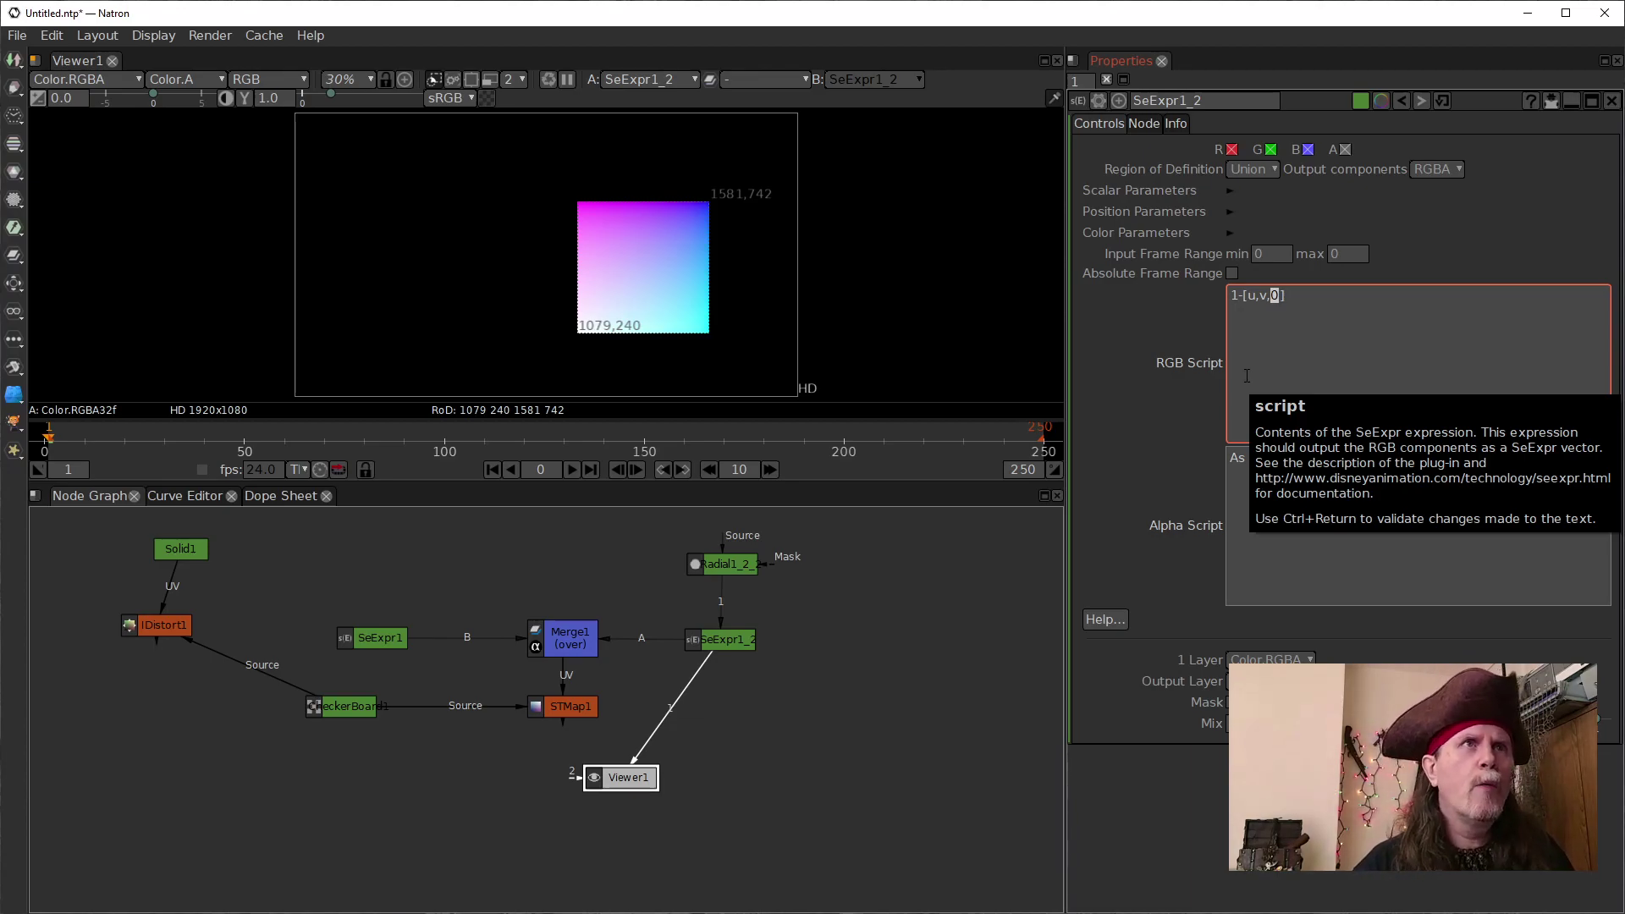
{"action": "type", "text": "1"}
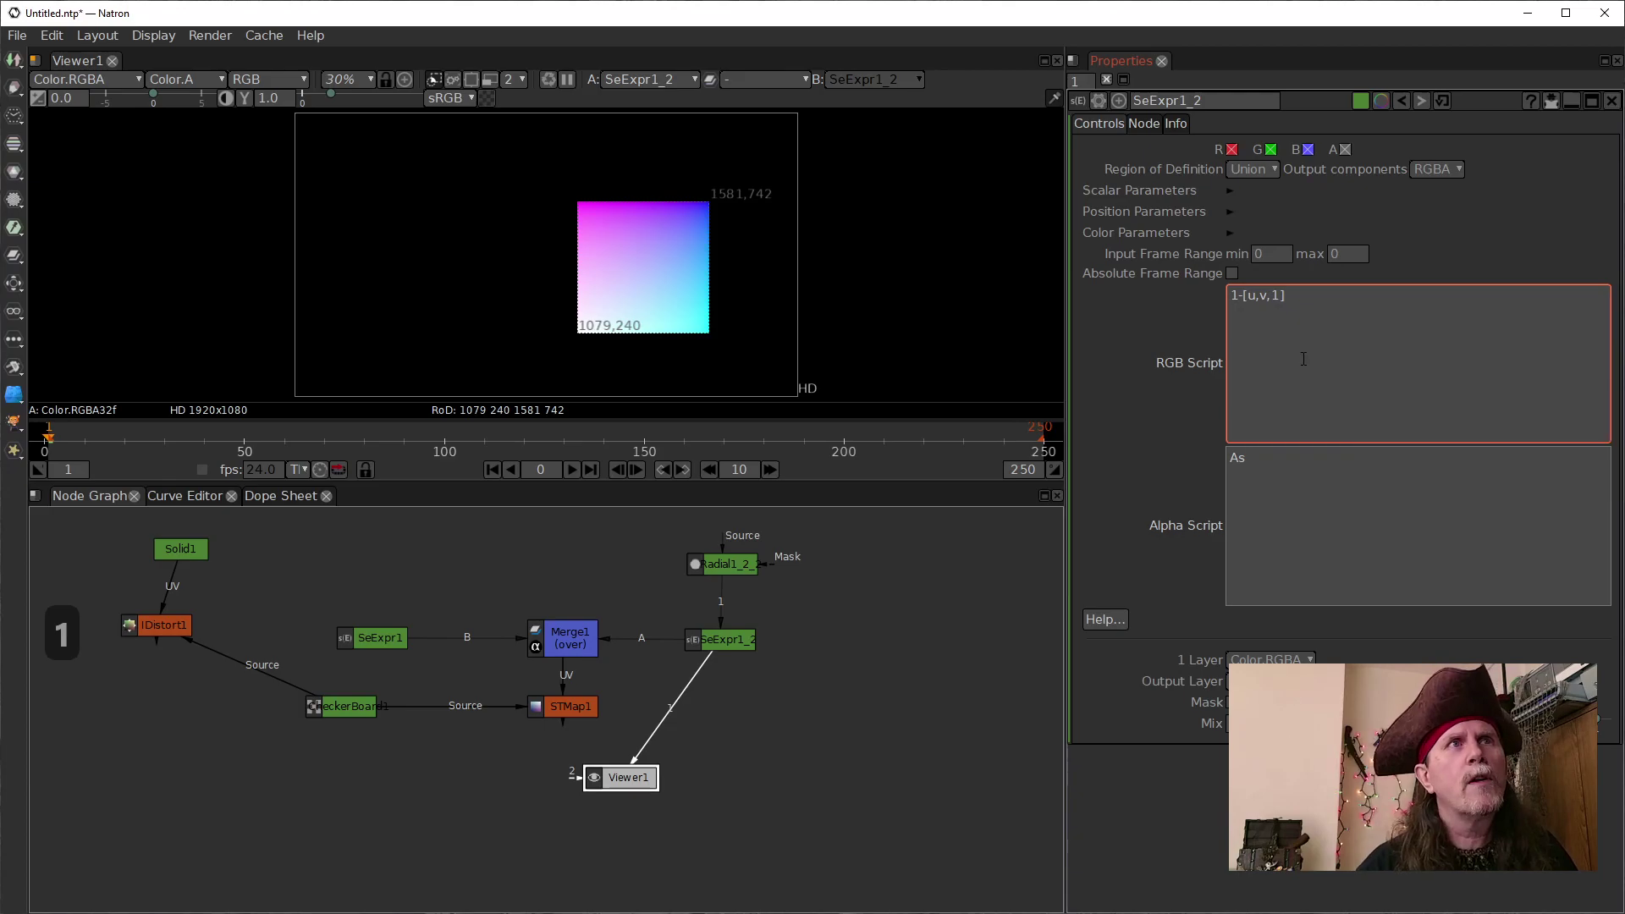
{"action": "left_click", "coordinate": [1301, 328]}
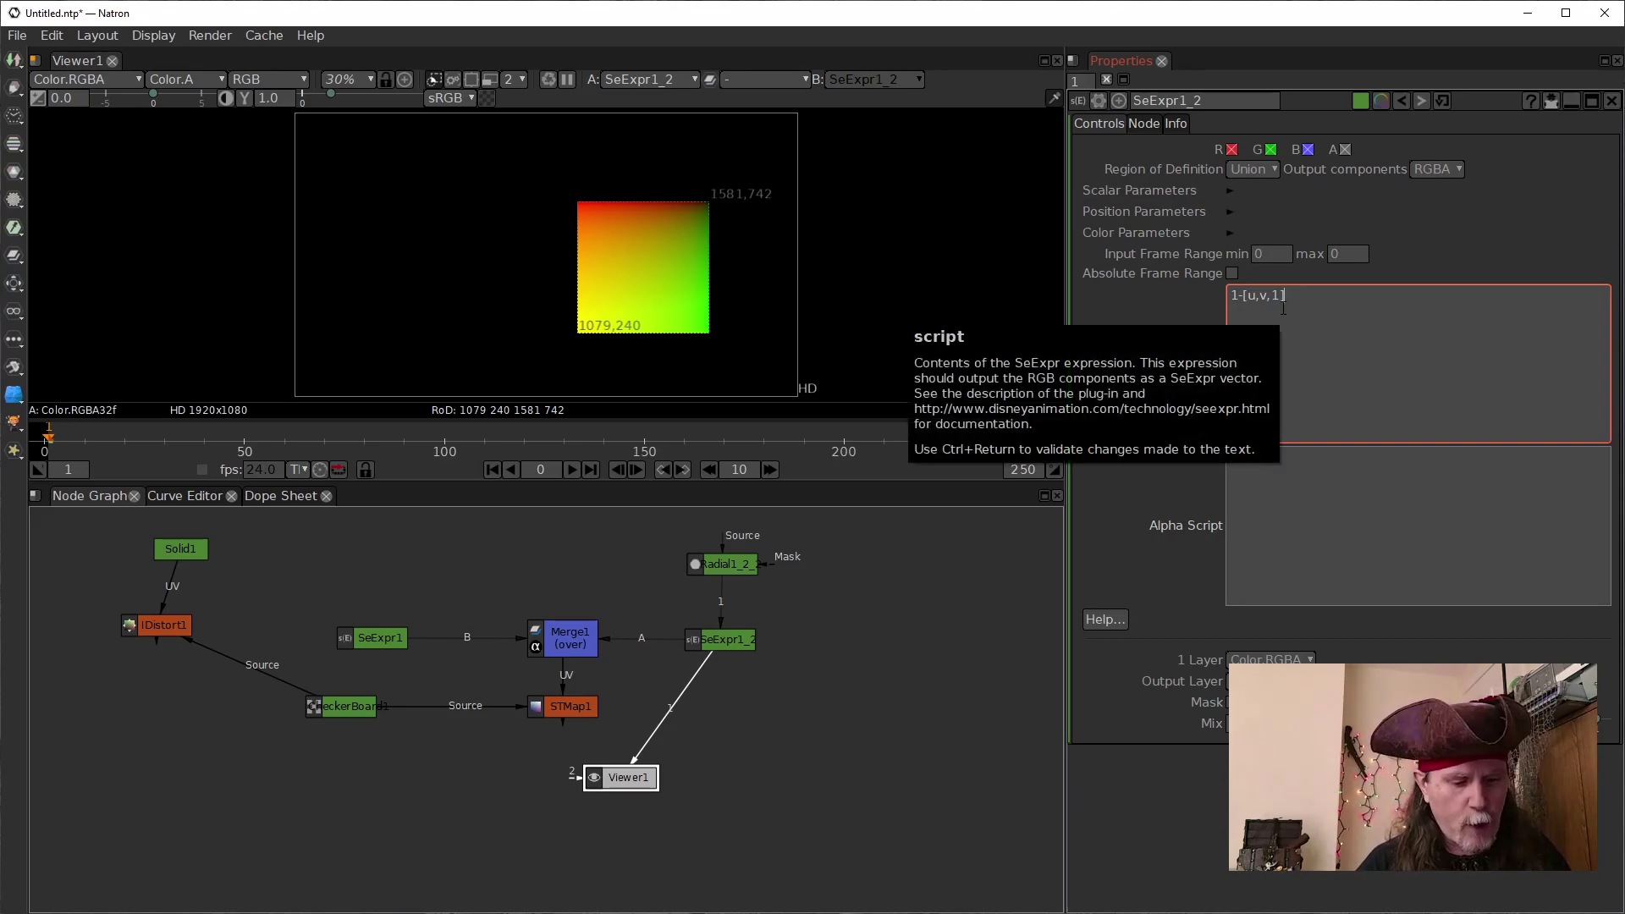
{"action": "type", "text": "*As"}
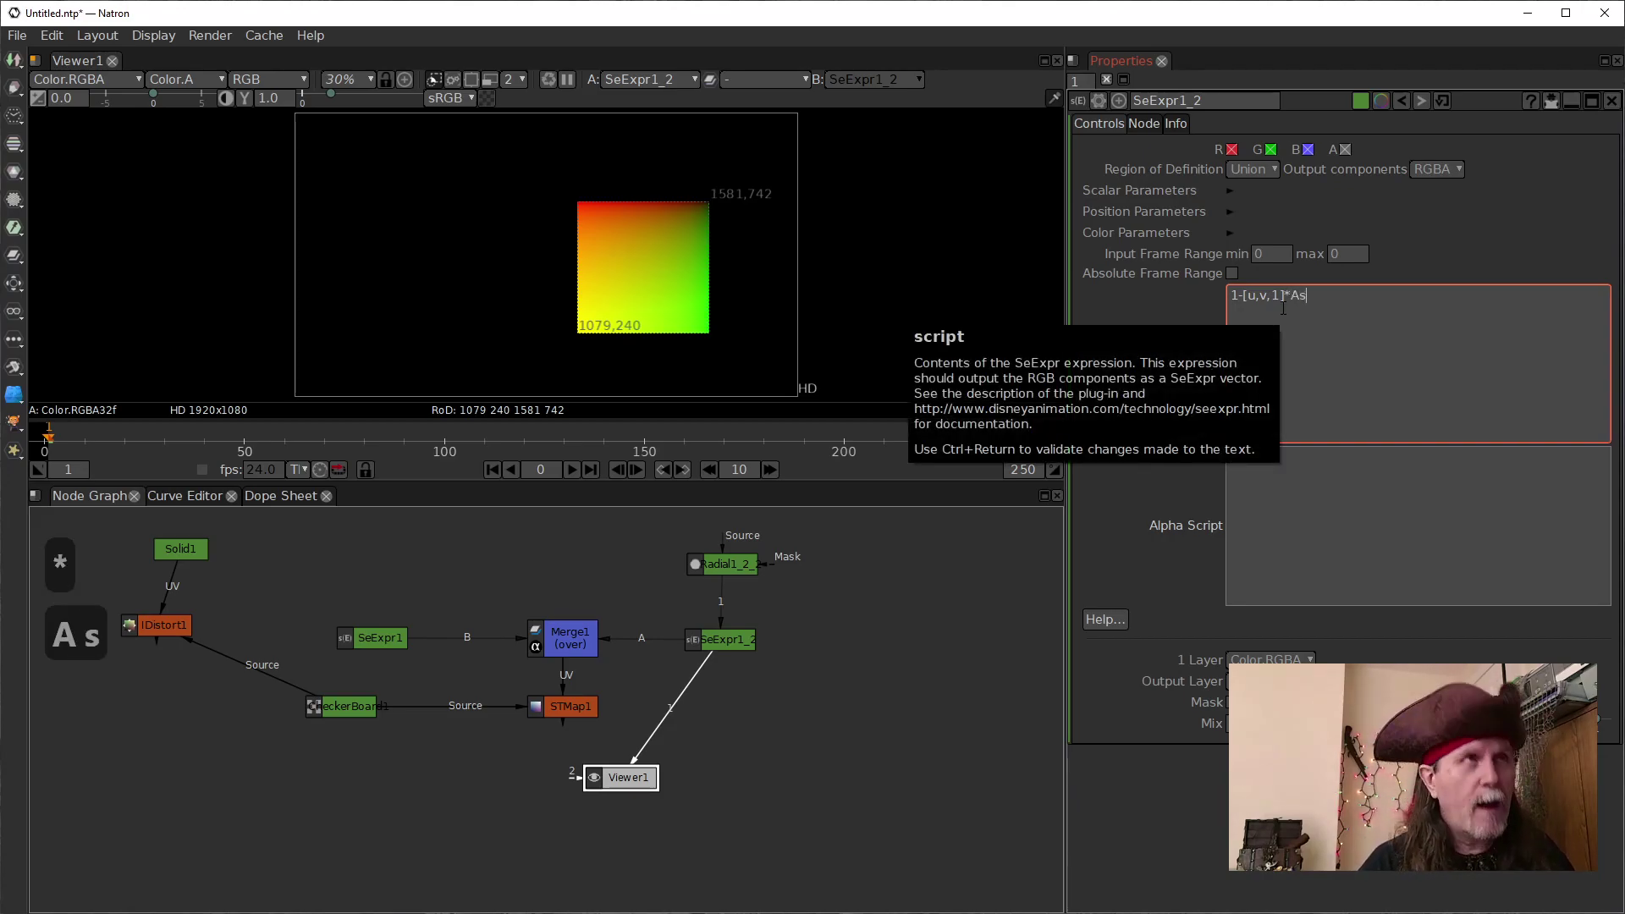
{"action": "left_click", "coordinate": [1180, 306]}
Enclose the inverted vector in parentheses so the RGB Script reads (1-[u,v,1])*As, and apply it
{"action": "left_click", "coordinate": [1255, 302]}
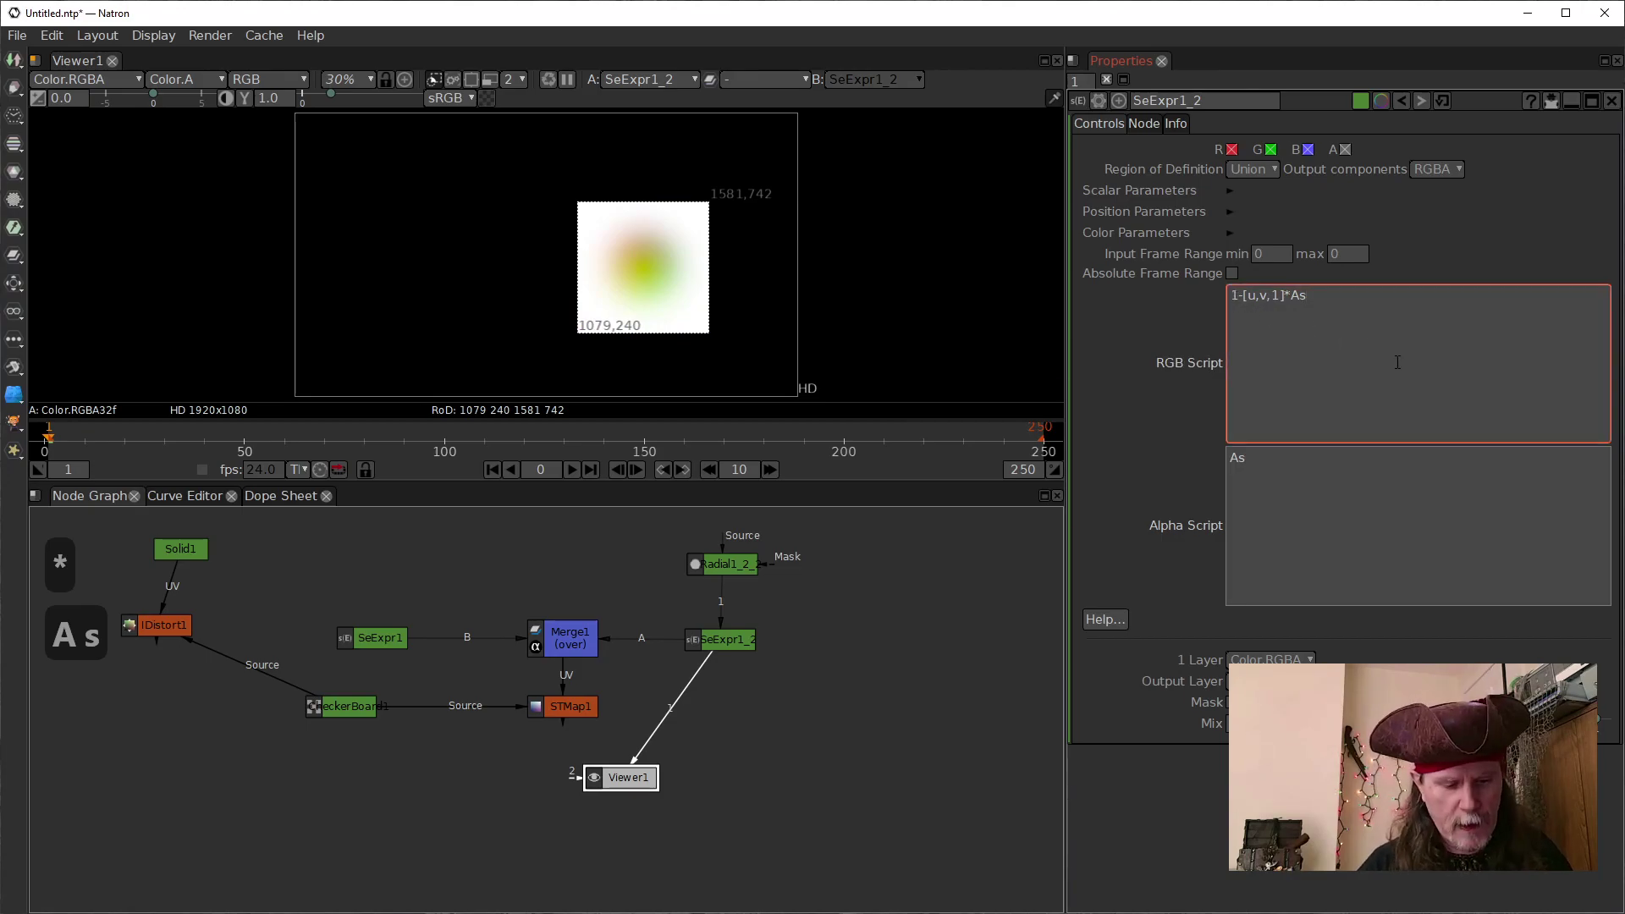
{"action": "key", "text": "Home"}
{"action": "type", "text": "("}
{"action": "key", "text": "Right"}
{"action": "key", "text": "Right"}
{"action": "key", "text": "Right"}
{"action": "key", "text": "Right"}
{"action": "key", "text": "Right"}
{"action": "key", "text": "Right"}
{"action": "key", "text": "Right"}
{"action": "key", "text": "Right"}
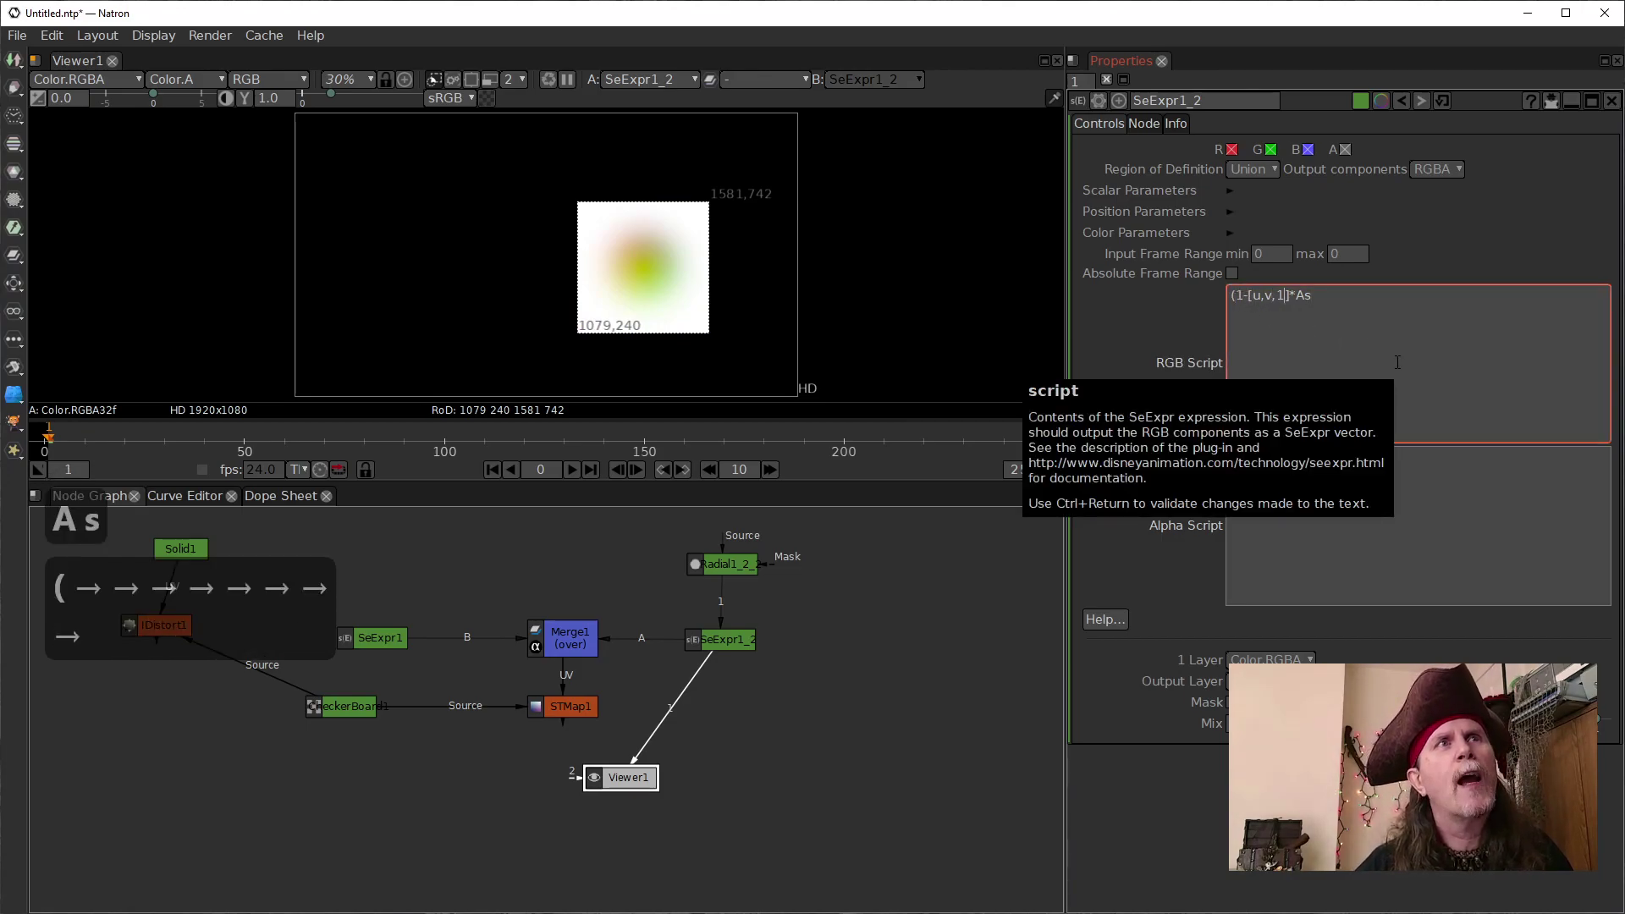
{"action": "type", "text": ")"}
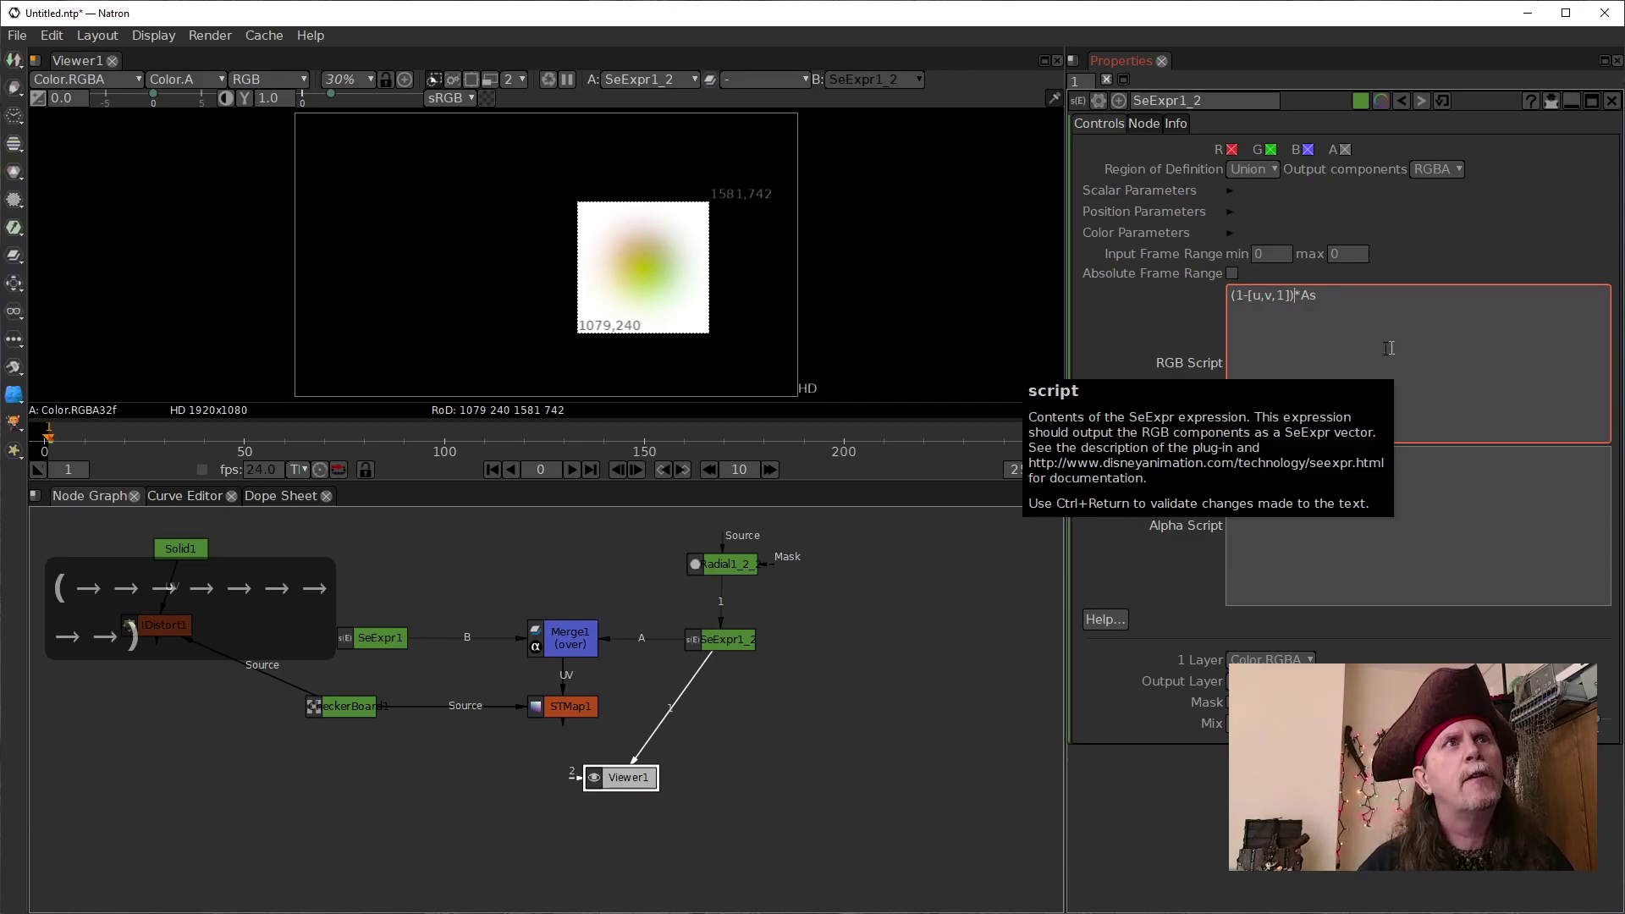
{"action": "key", "text": "ctrl+Return"}
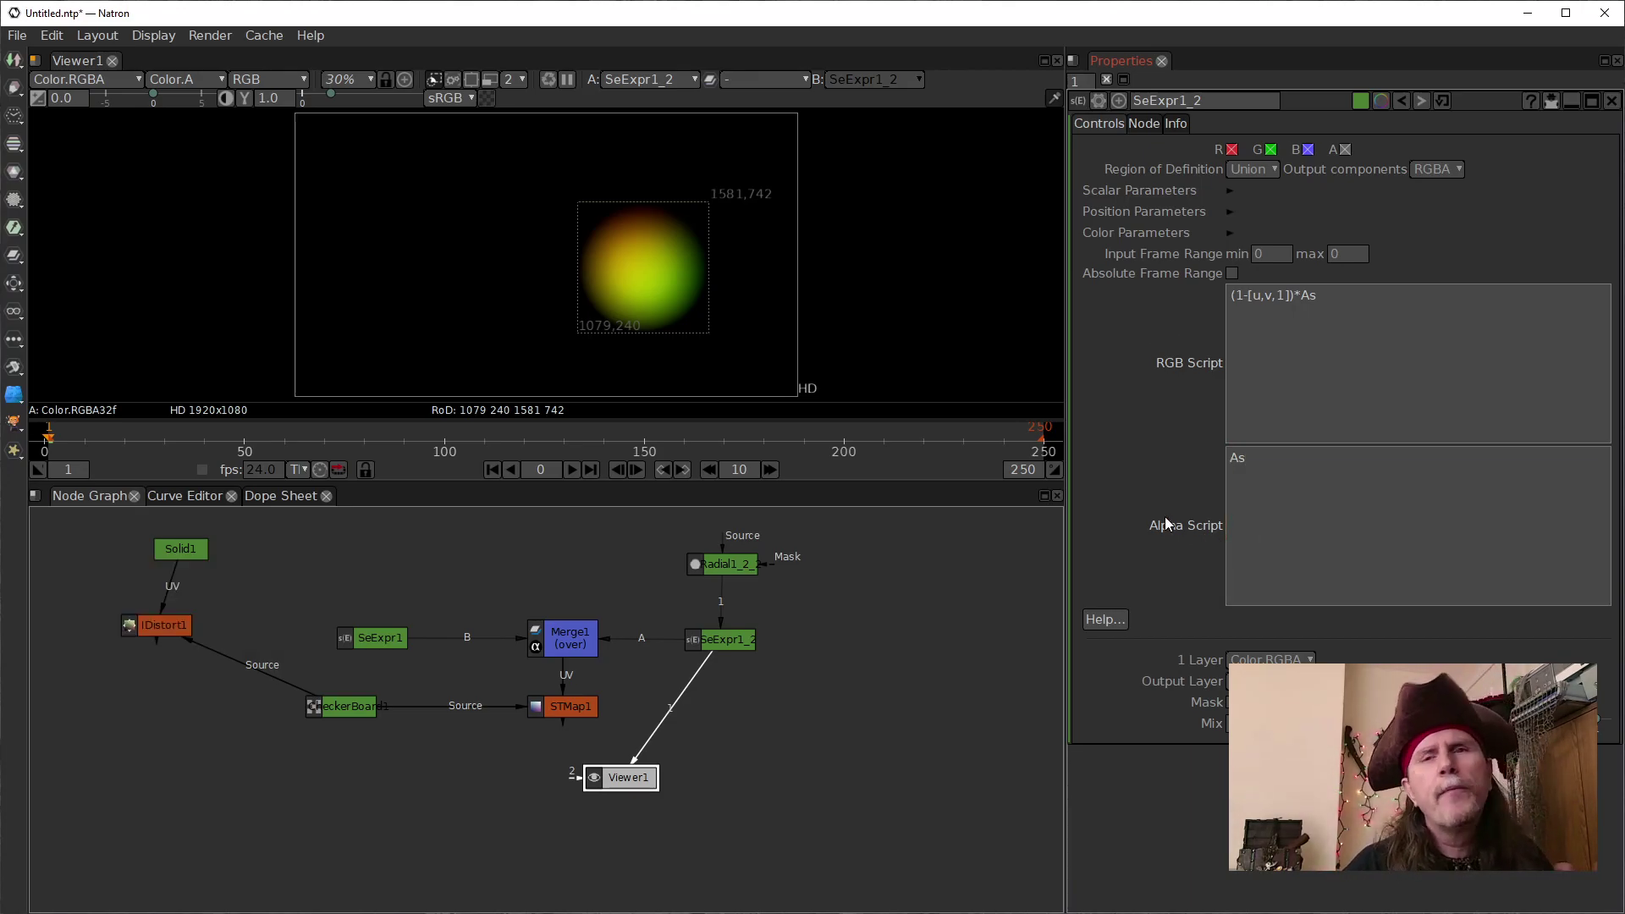
Show the Merge output and then the STMap output in the viewer, and align the Viewer node beneath STMap1
{"action": "mouse_move", "coordinate": [1166, 524]}
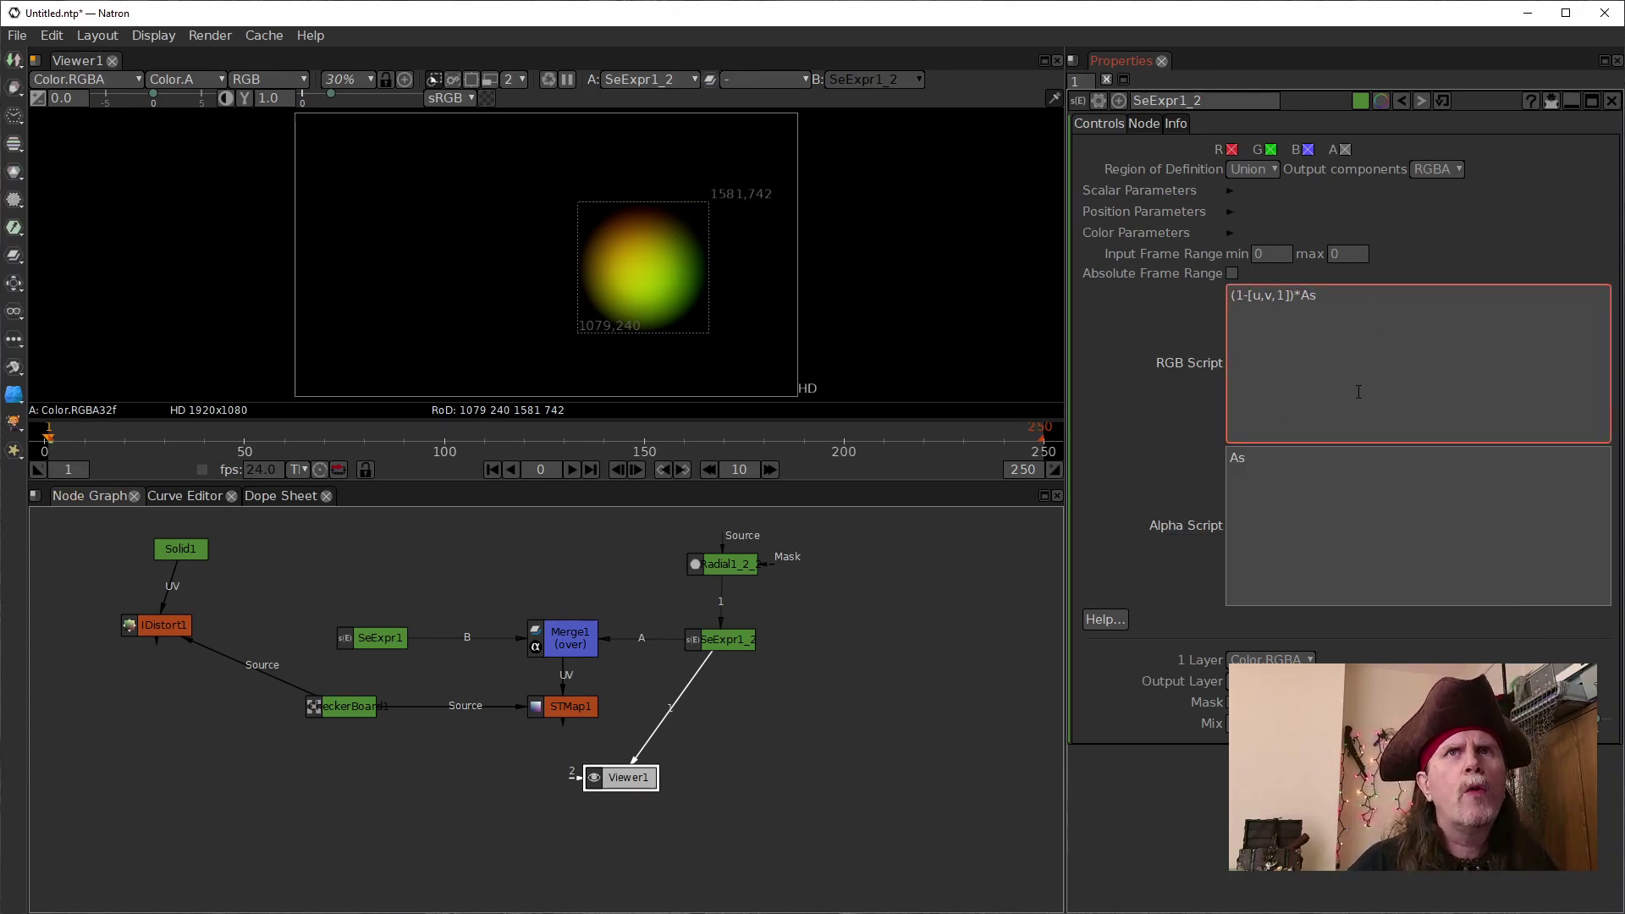
{"action": "mouse_move", "coordinate": [1311, 382]}
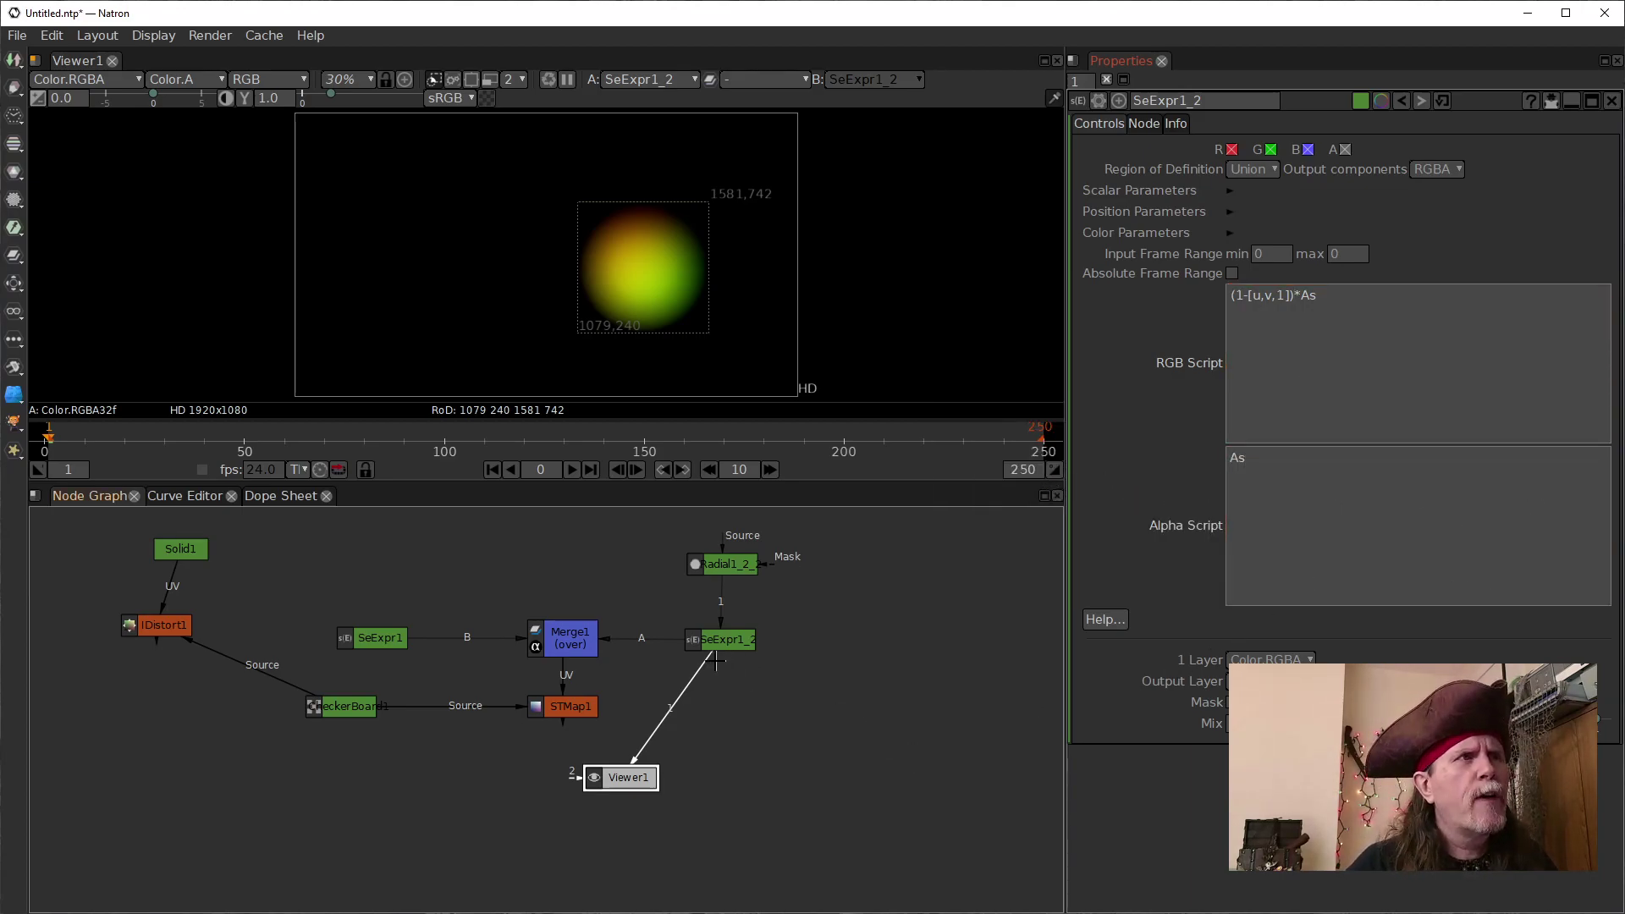
{"action": "left_click_drag", "start_coordinate": [693, 677], "coordinate": [562, 643]}
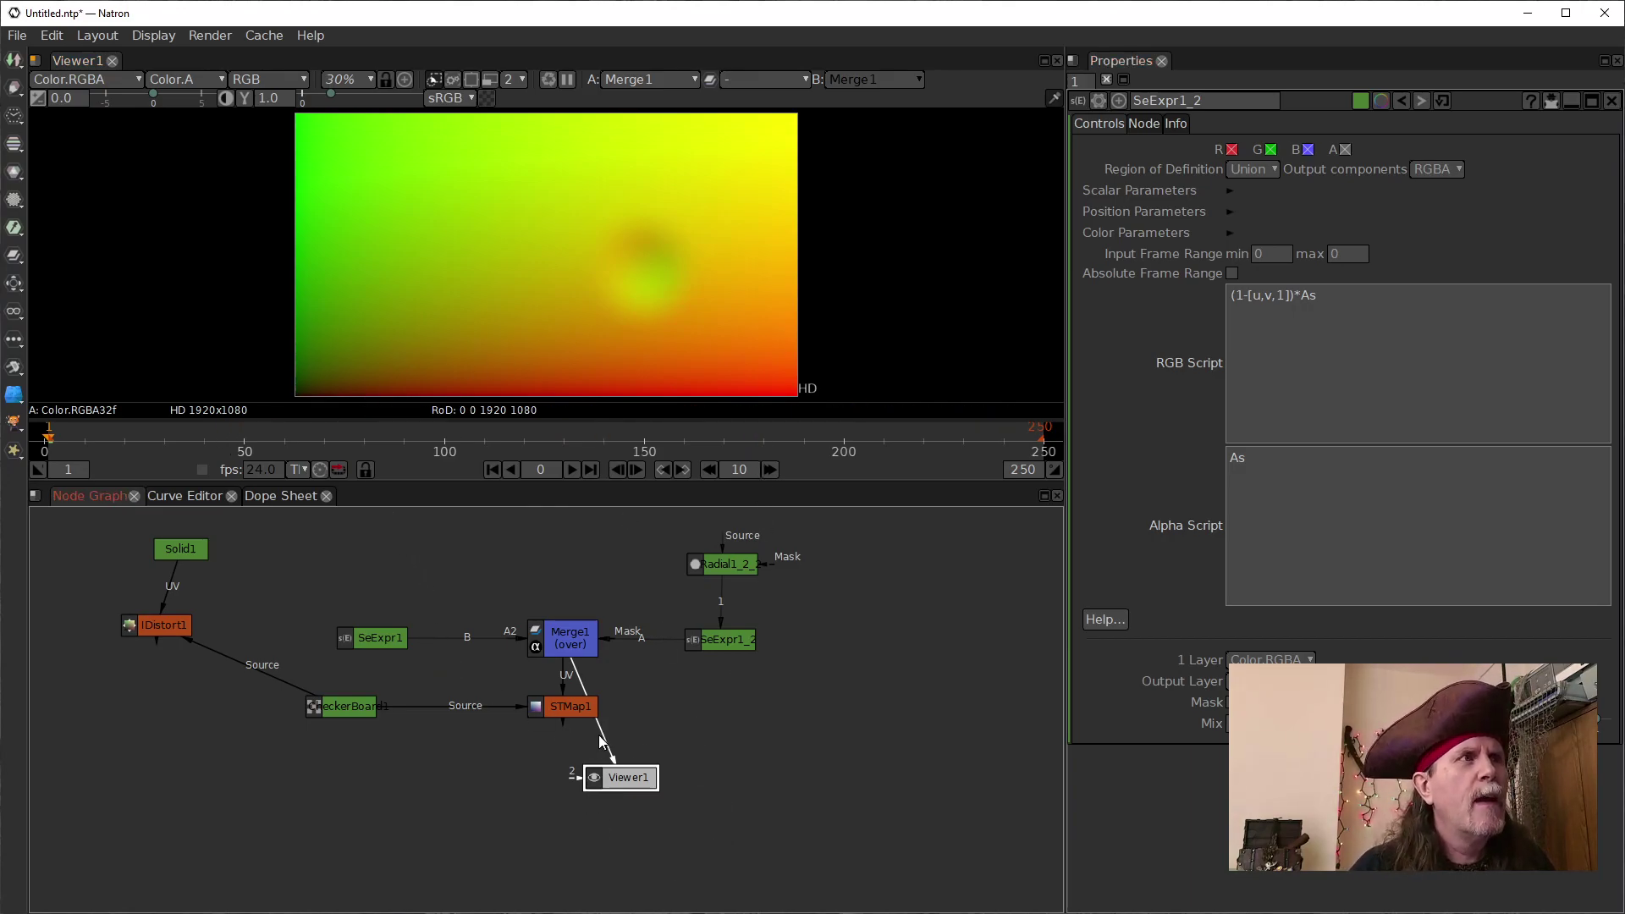
{"action": "left_click_drag", "start_coordinate": [575, 706], "coordinate": [574, 707]}
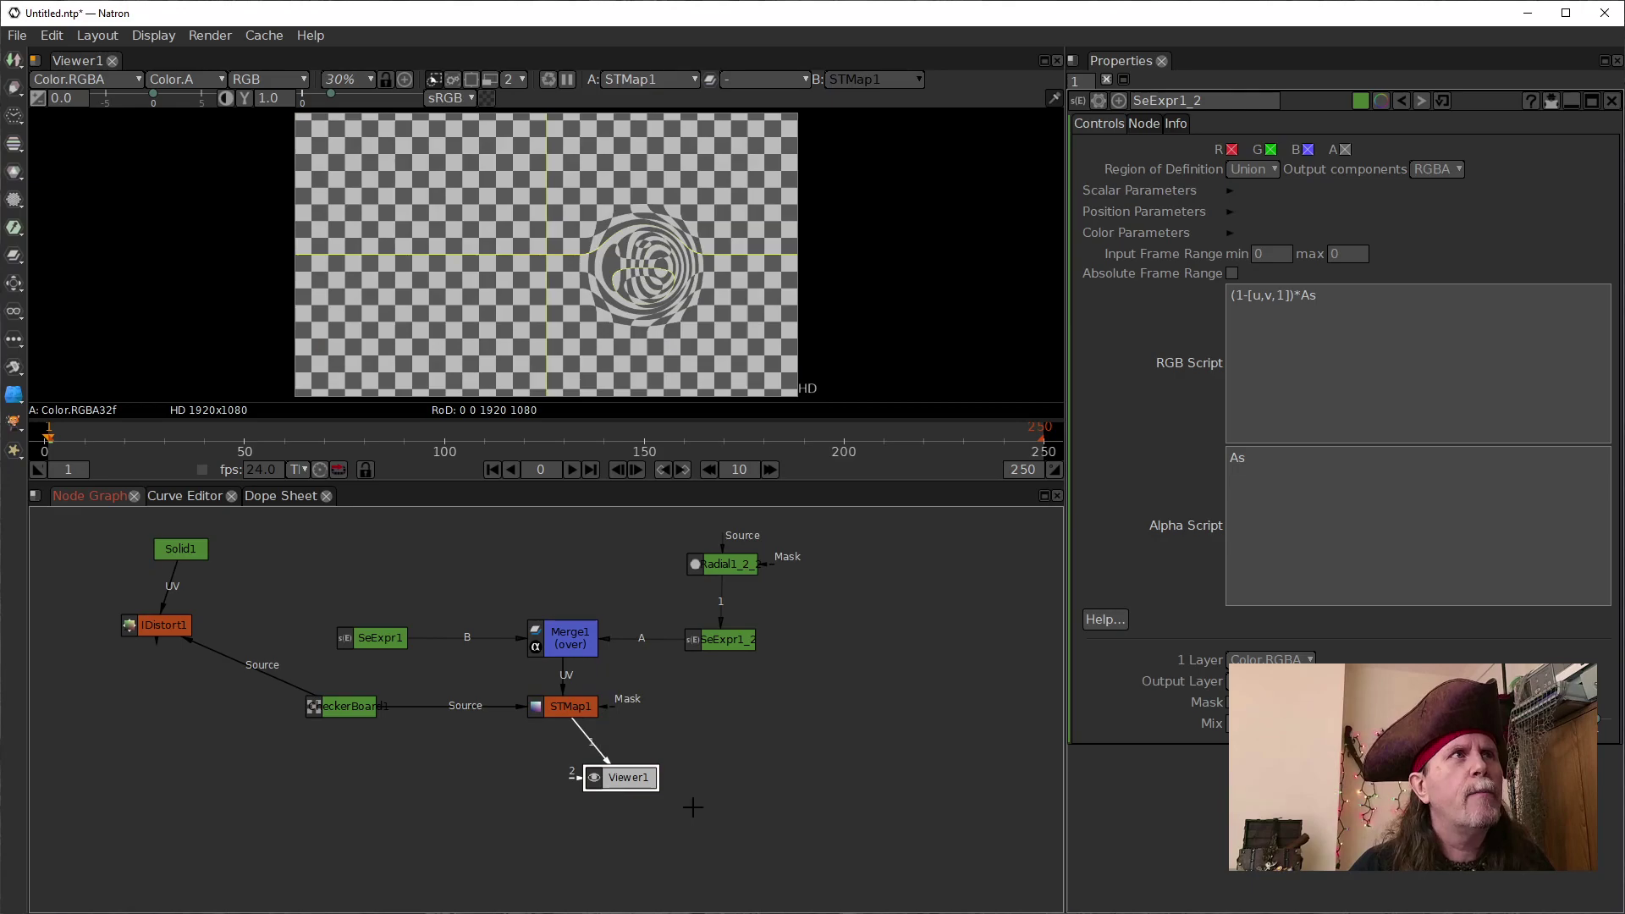
{"action": "left_click_drag", "start_coordinate": [644, 780], "coordinate": [560, 789]}
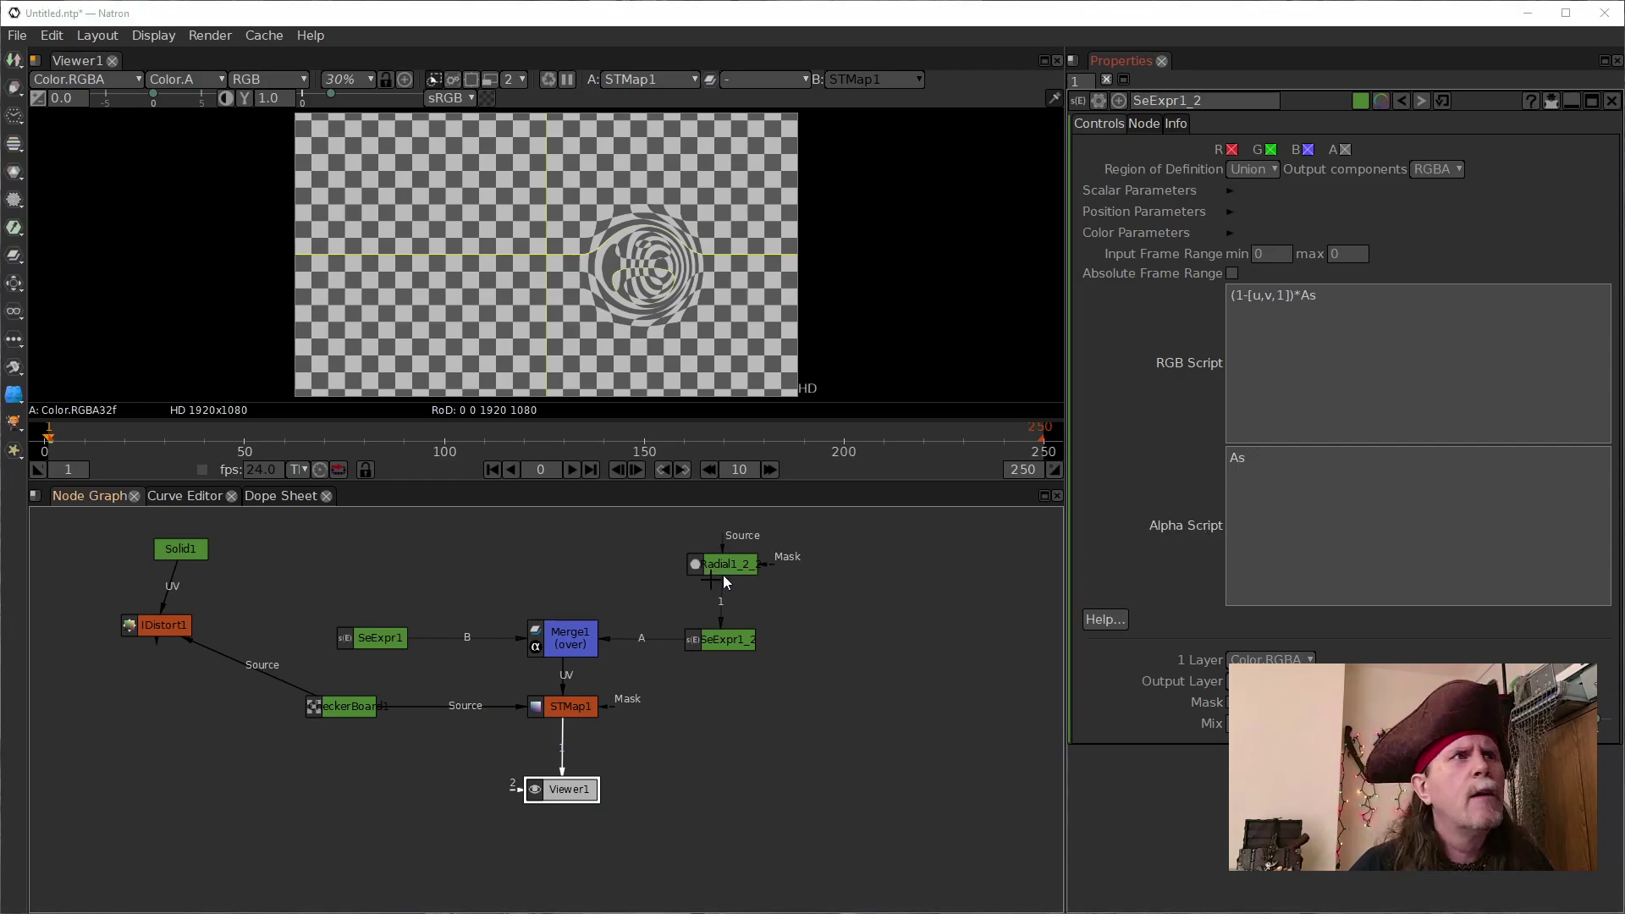
Set Merge1's operation to exclusion and disable the alpha channel of its B input
{"action": "left_click", "coordinate": [559, 647]}
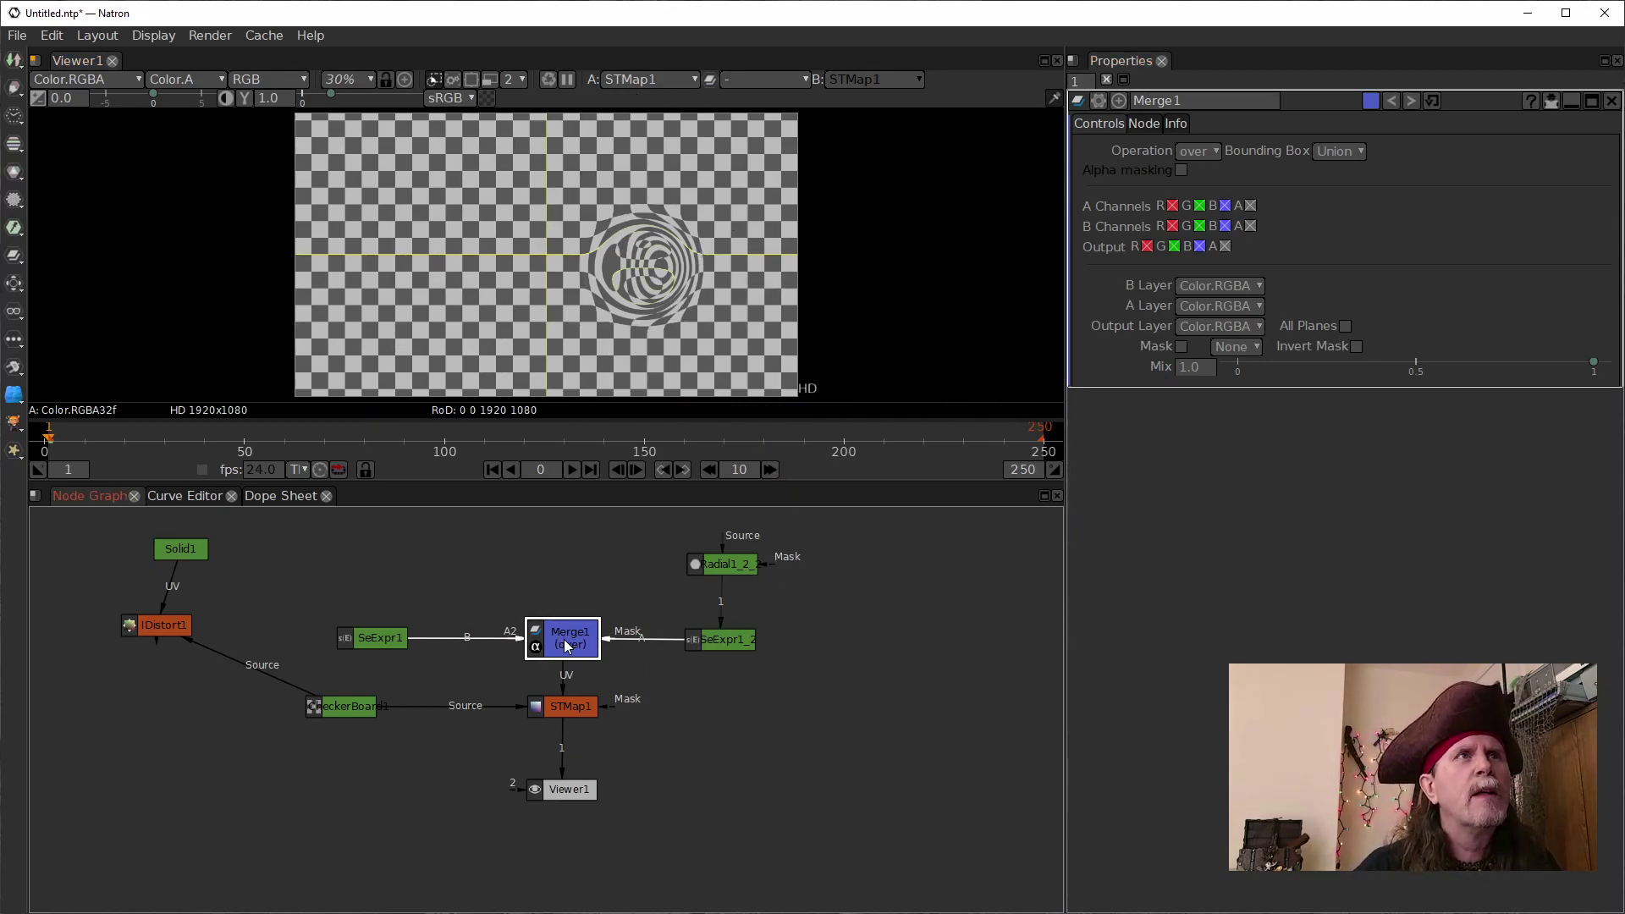
{"action": "left_click", "coordinate": [1200, 151]}
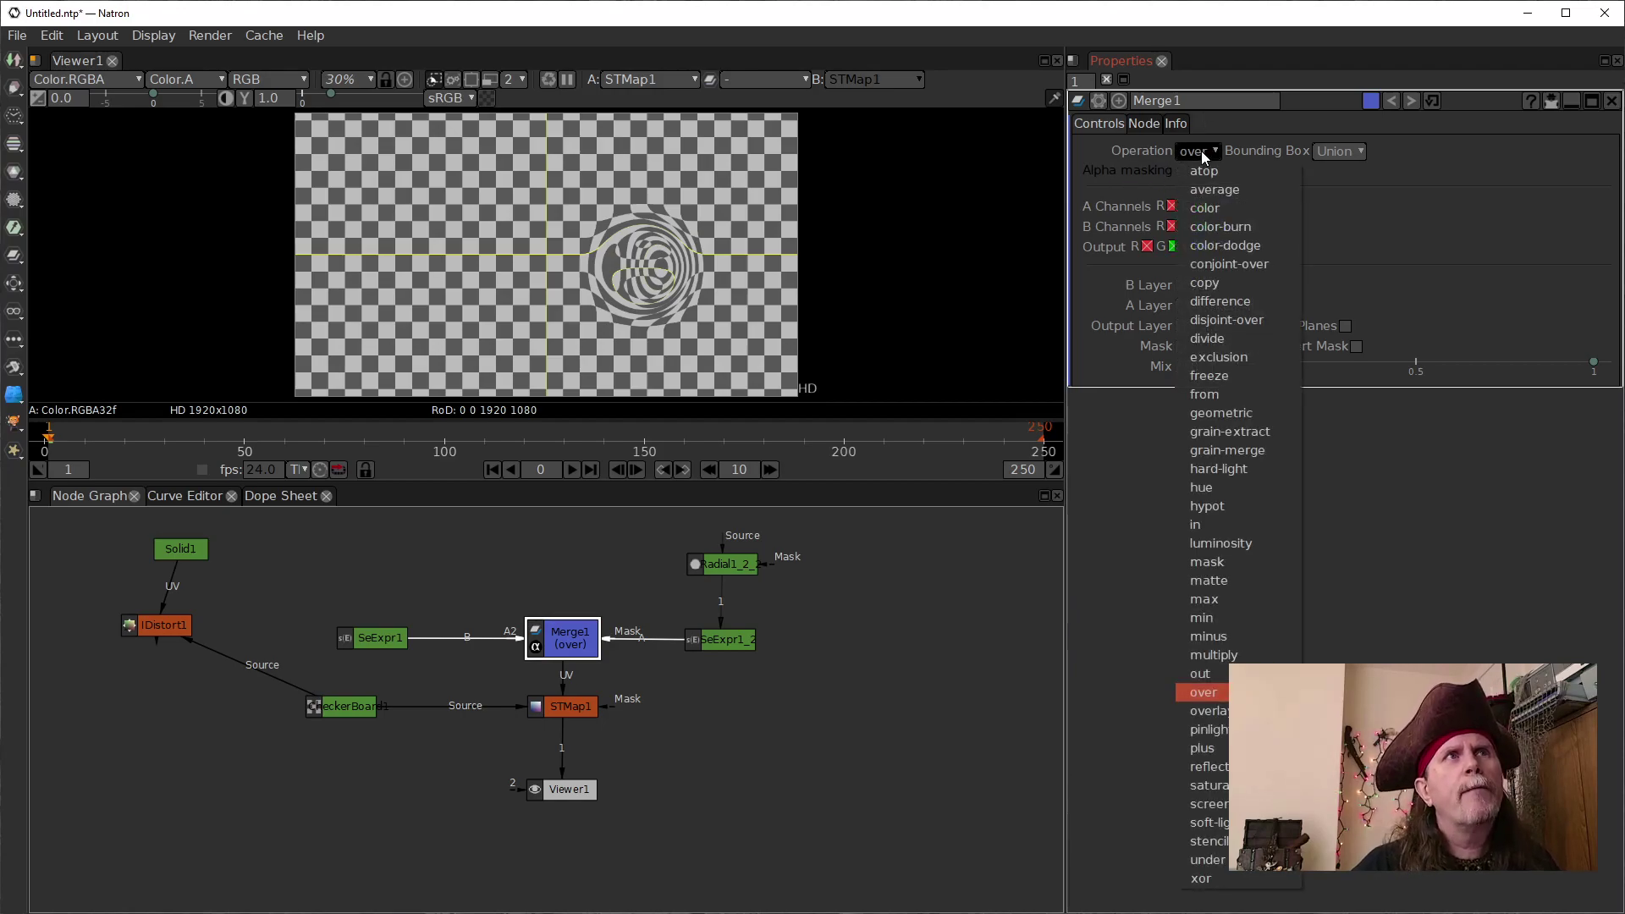
{"action": "left_click", "coordinate": [1204, 357]}
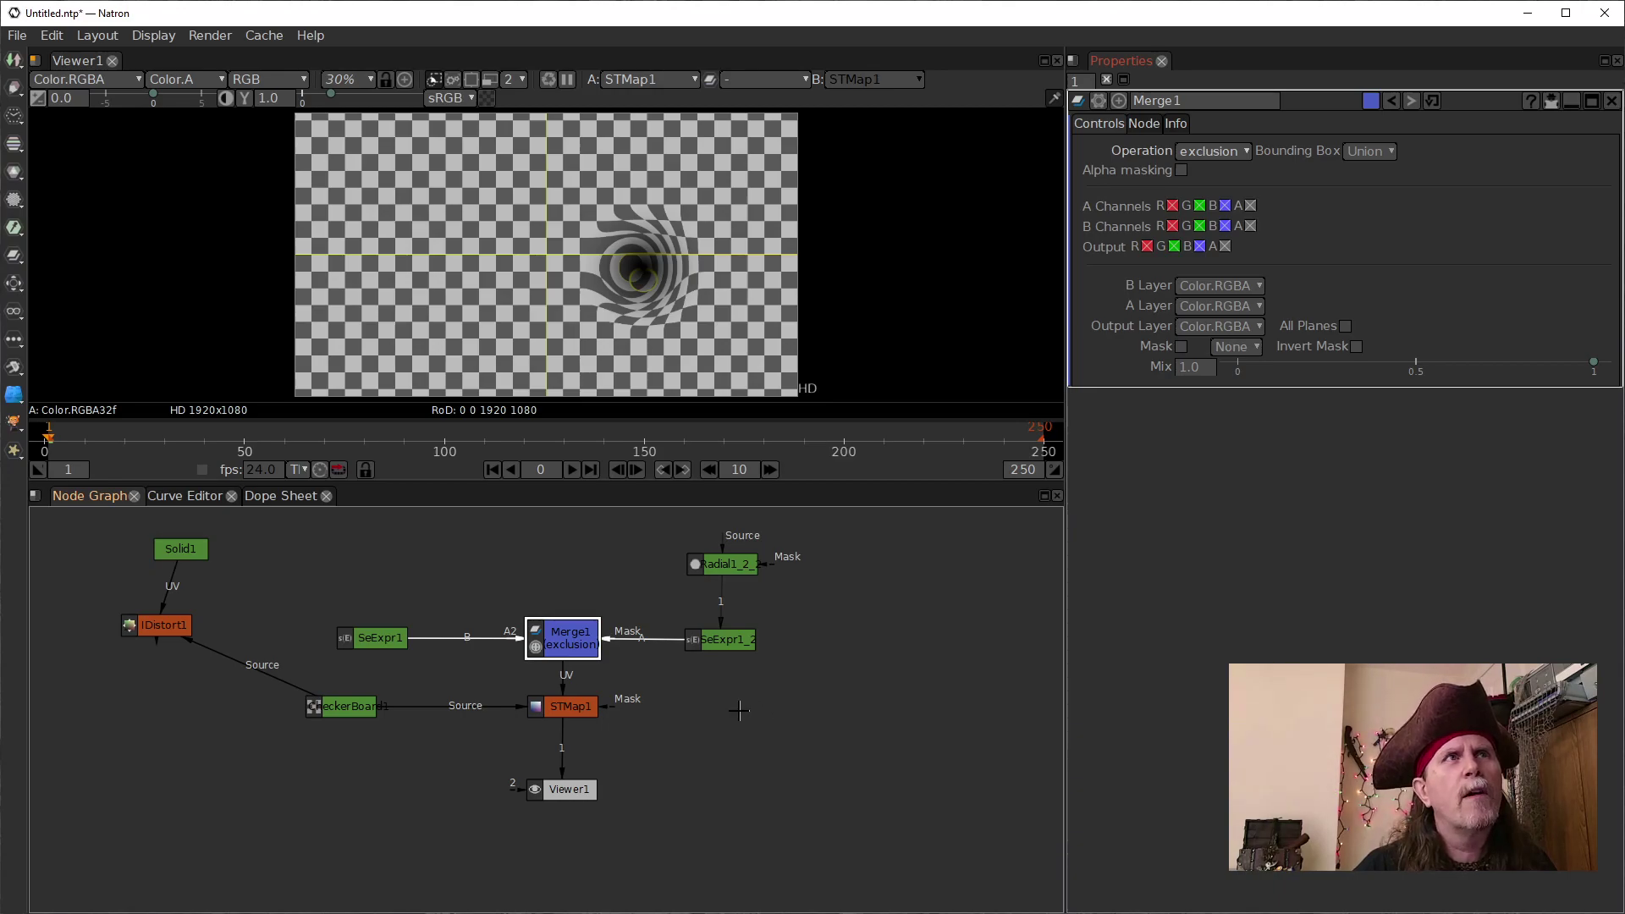
{"action": "left_click", "coordinate": [1250, 226]}
{"action": "left_click", "coordinate": [824, 707]}
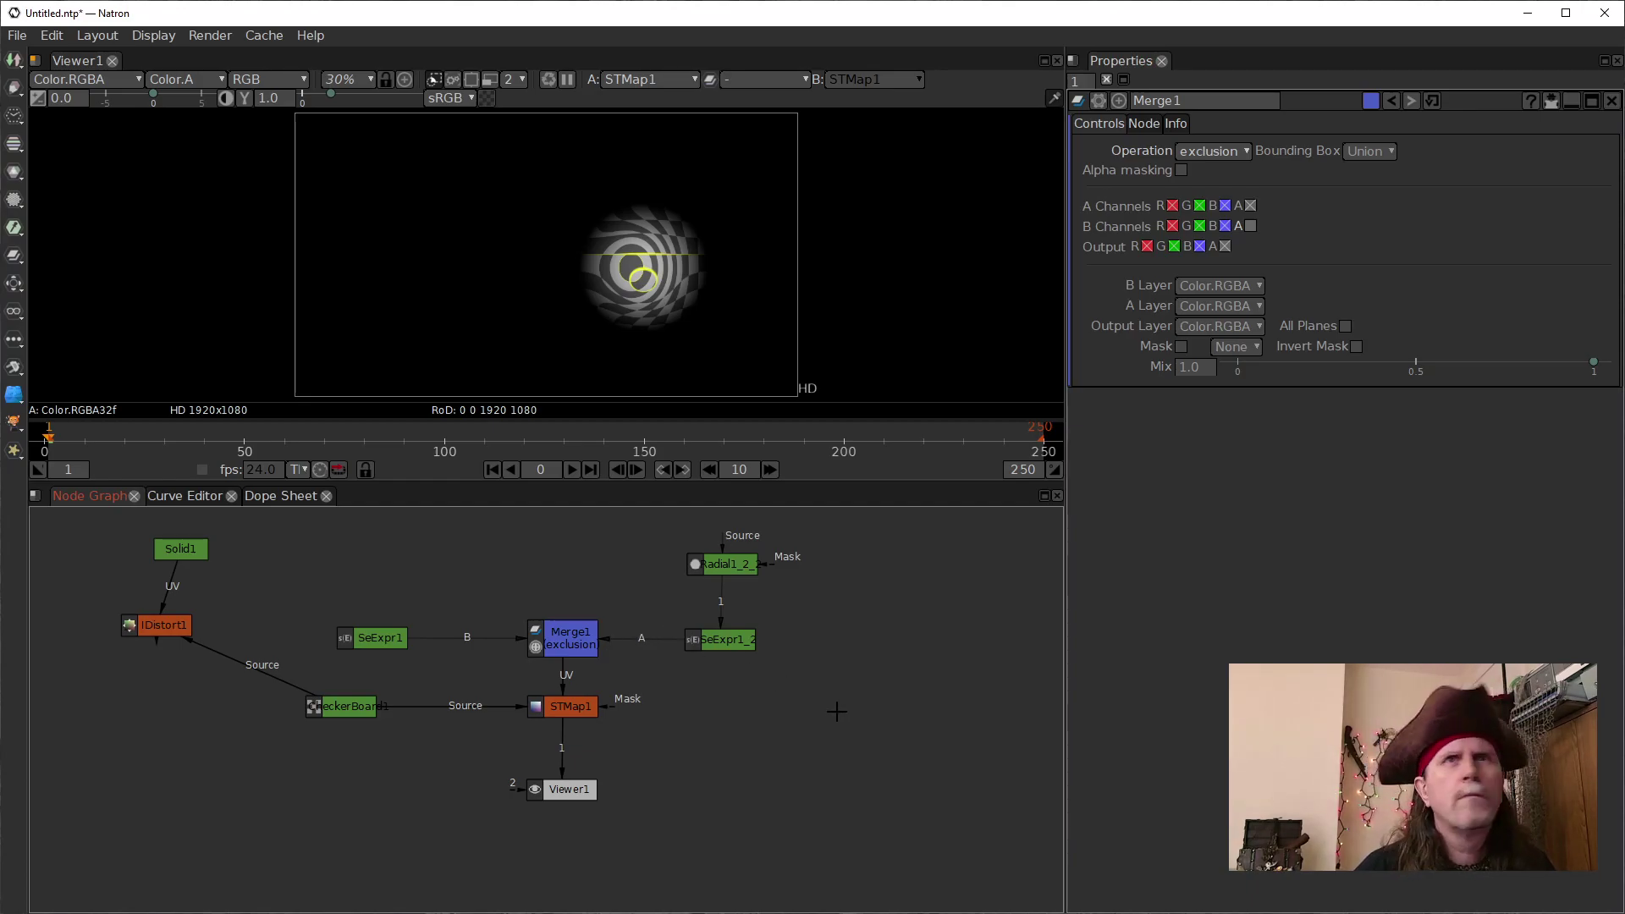
Compare the masked SeExpr1_2 map with the Merge1 output in the viewer, with the Radial node's settings open
{"action": "left_click", "coordinate": [717, 640]}
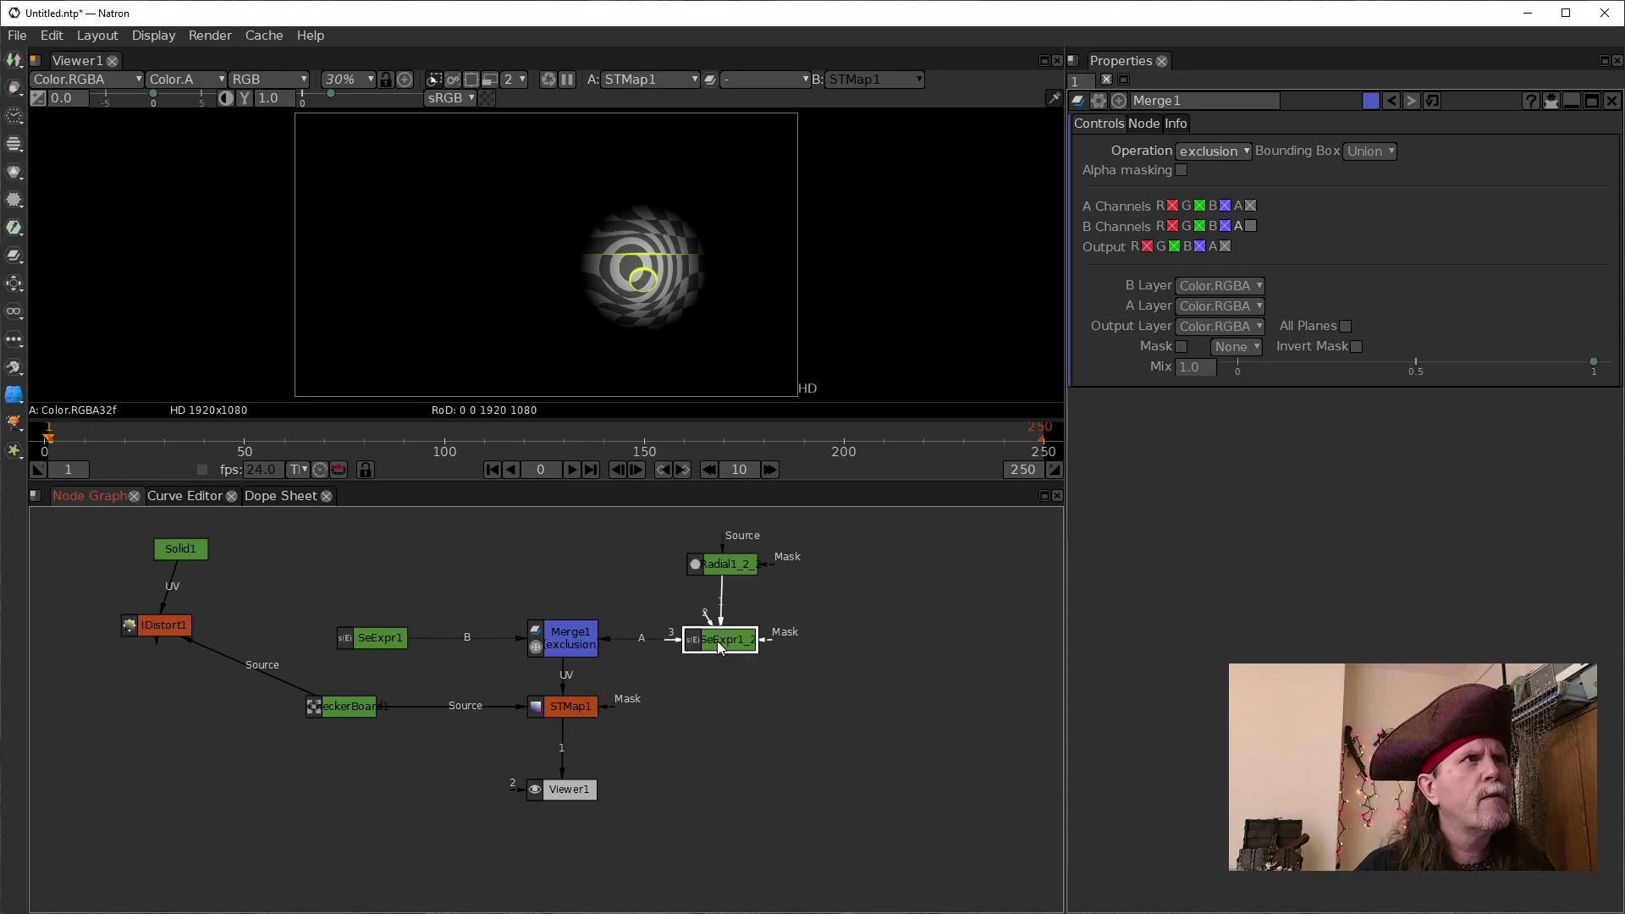
{"action": "key", "text": "1"}
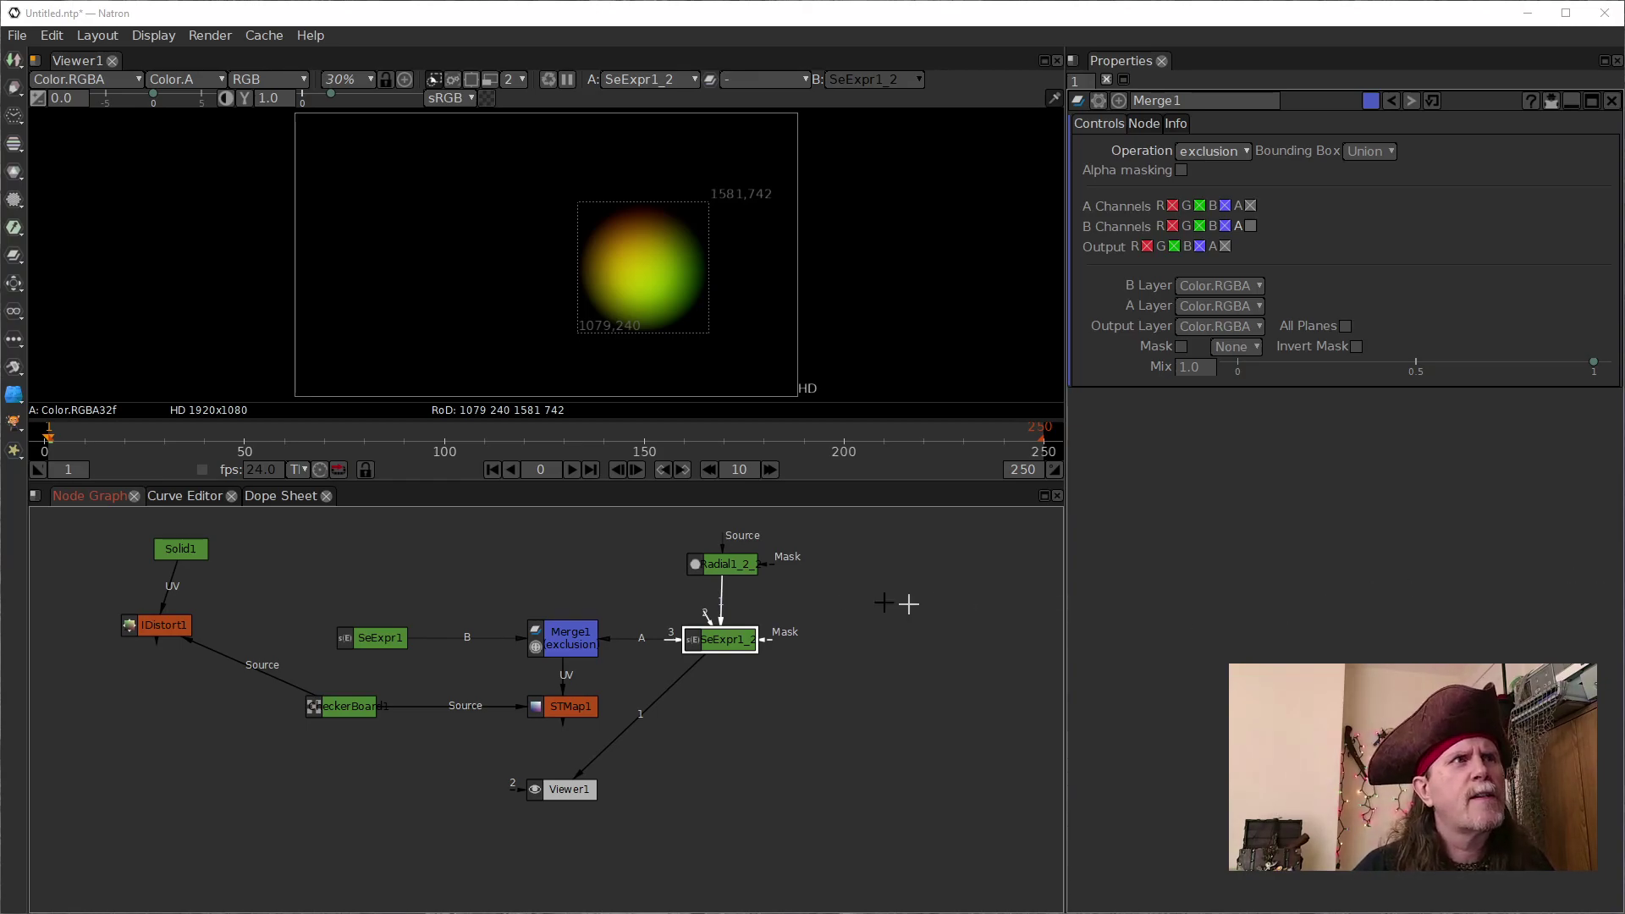
{"action": "left_click", "coordinate": [722, 562]}
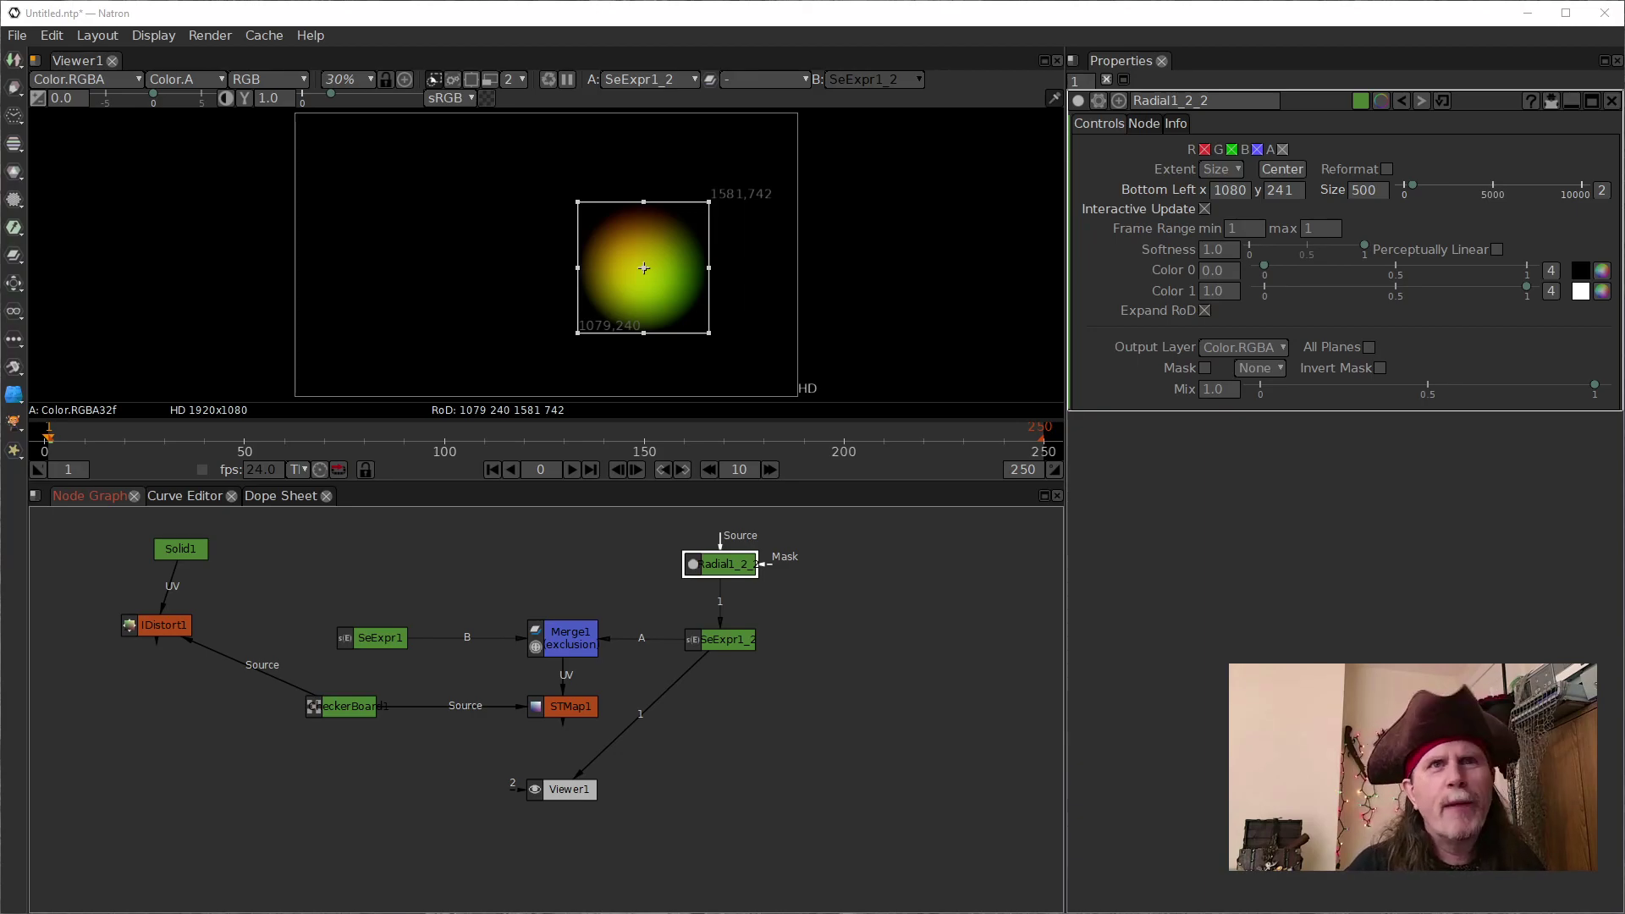
{"action": "key", "text": "1"}
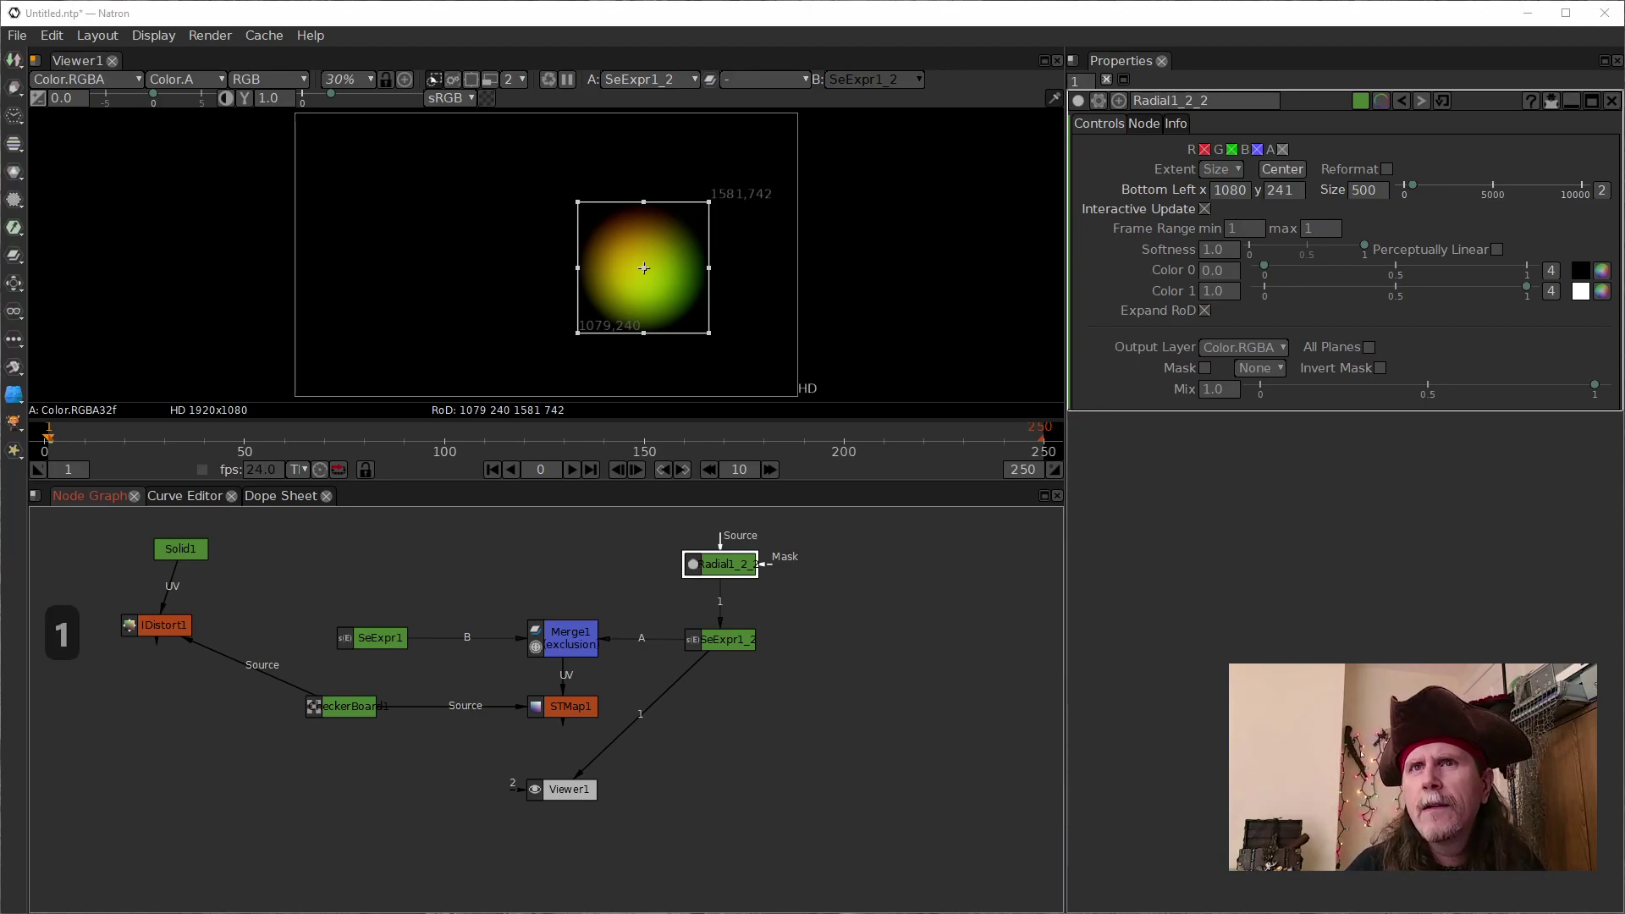
{"action": "key", "text": "f"}
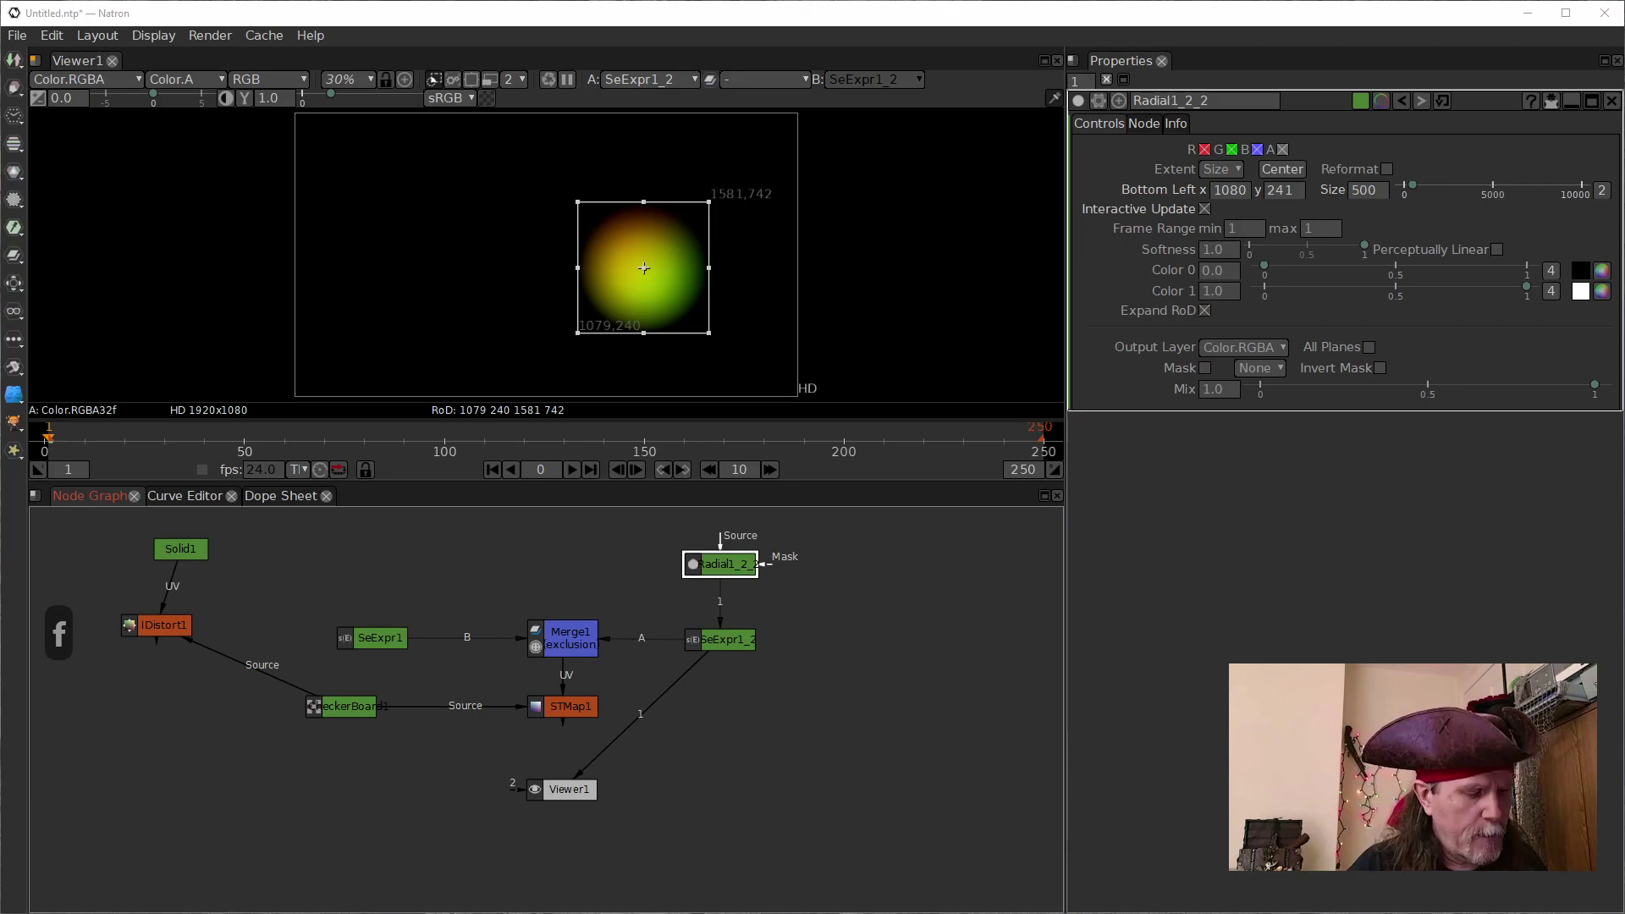
{"action": "key", "text": "1"}
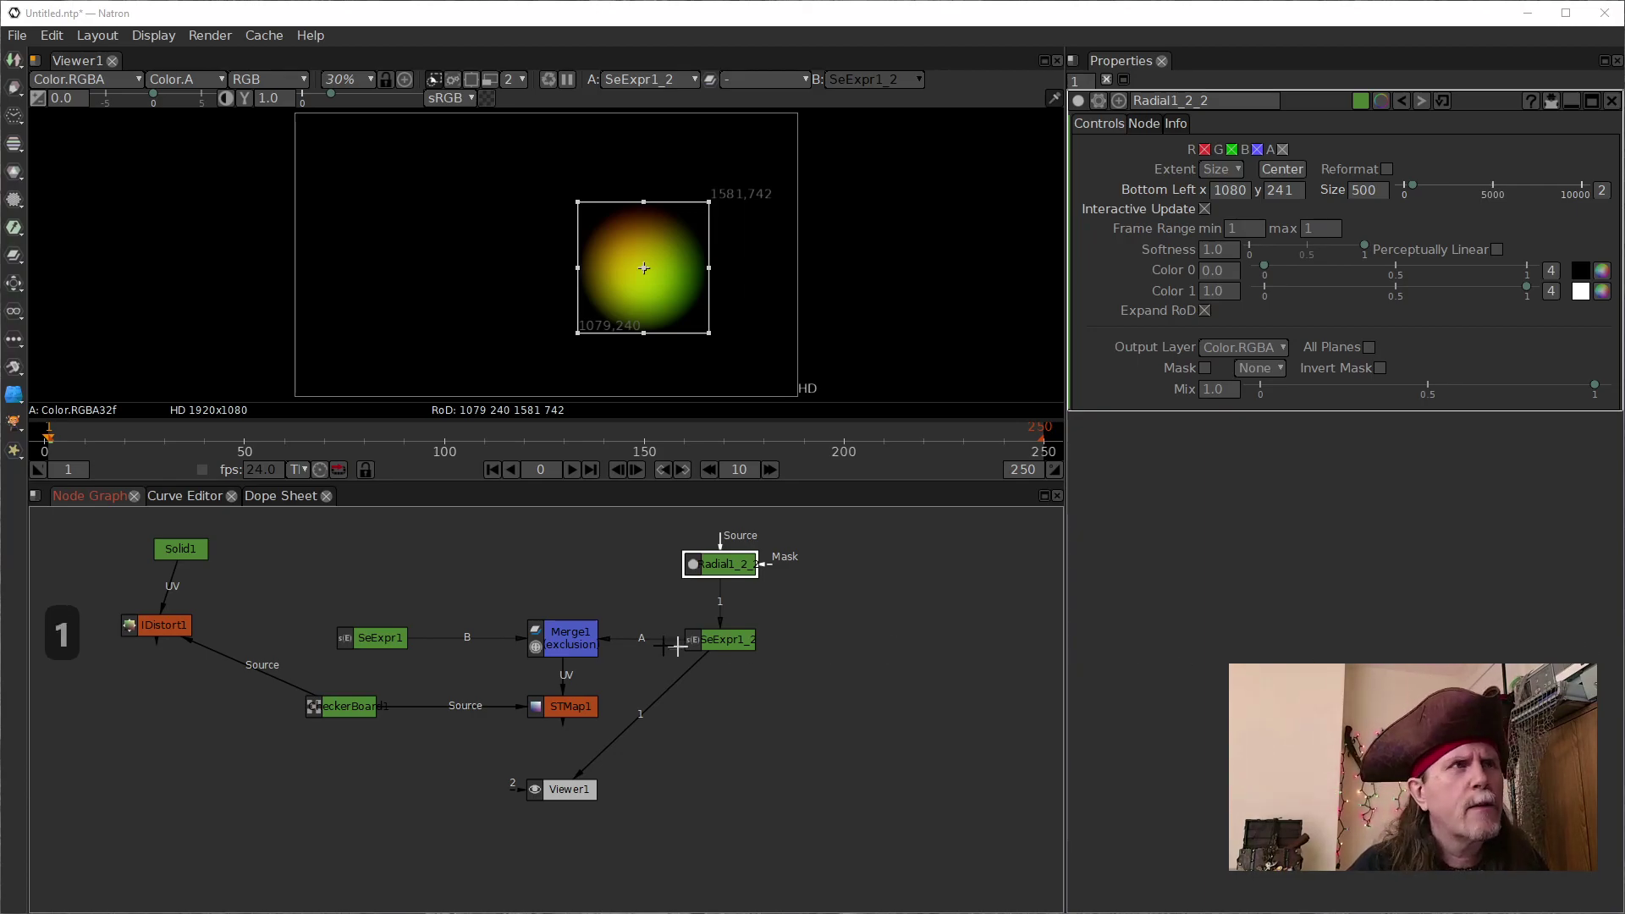
{"action": "left_click", "coordinate": [580, 642]}
{"action": "key", "text": "1"}
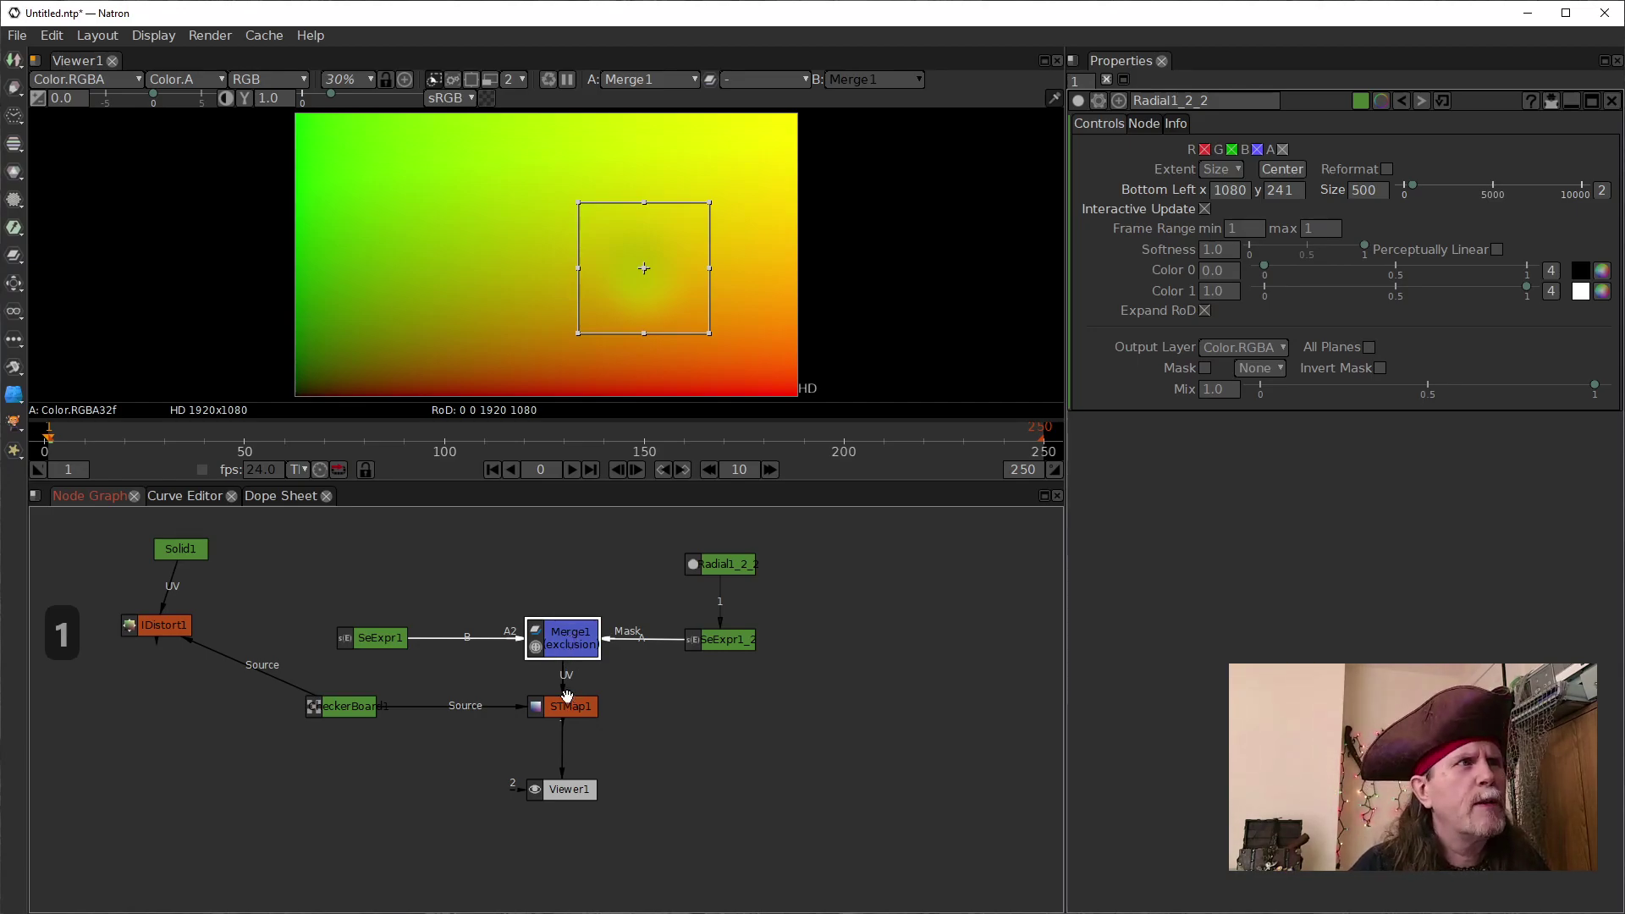
Show the STMap1 output and move the radial within the image to bottom left x 1225, y 141
{"action": "left_click", "coordinate": [568, 711]}
{"action": "key", "text": "1"}
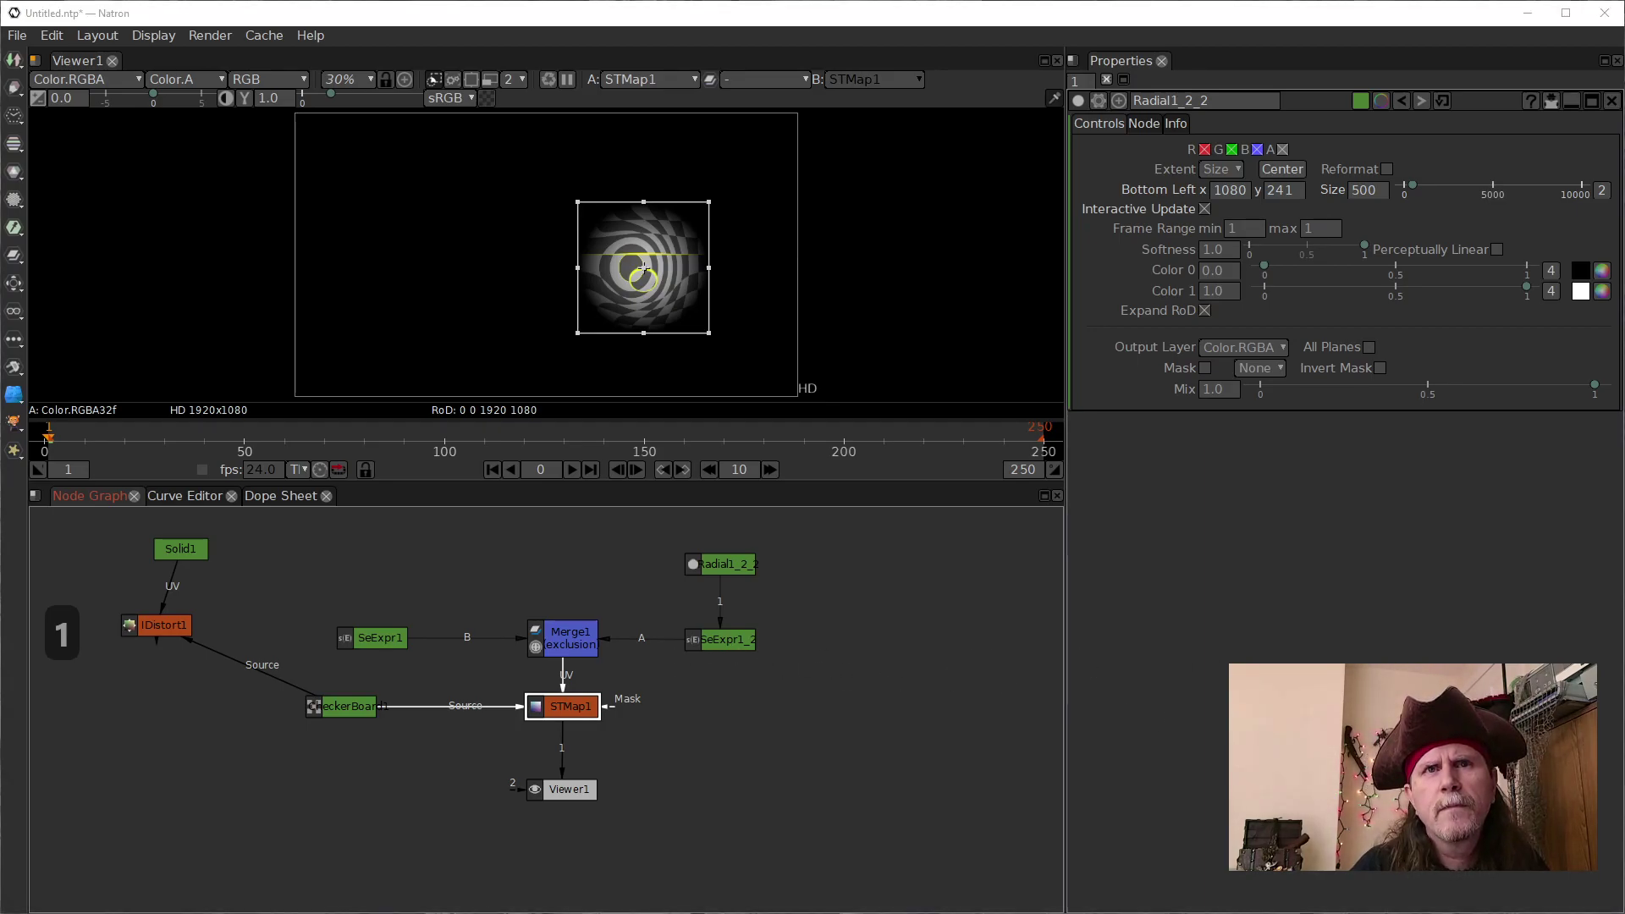
{"action": "key", "text": "1"}
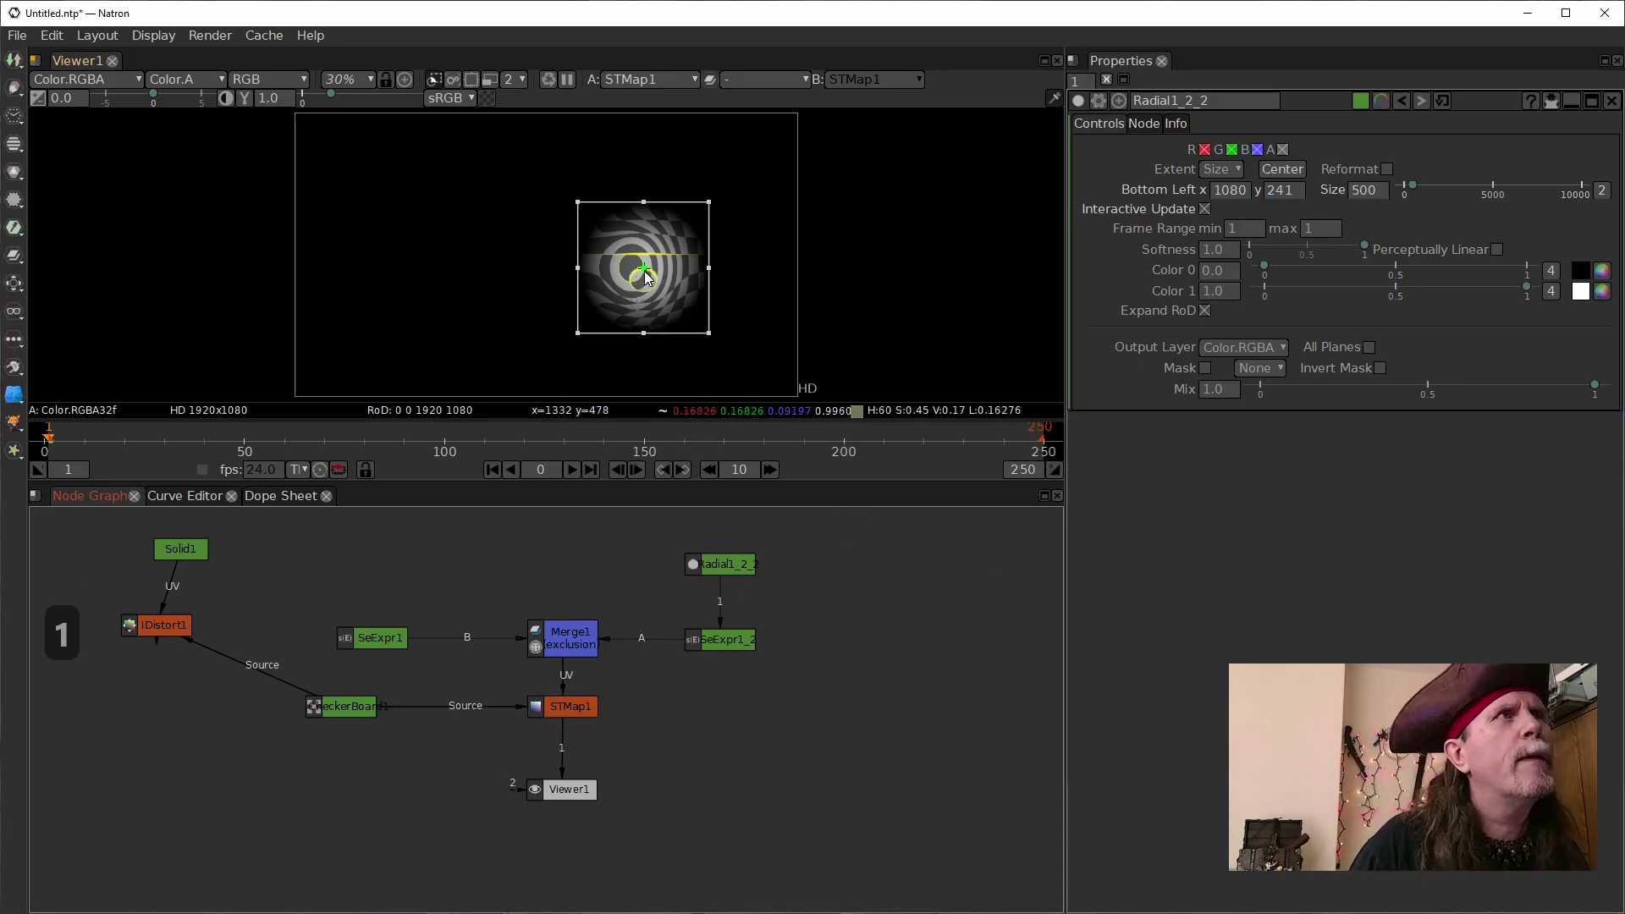
{"action": "left_click_drag", "start_coordinate": [643, 271], "coordinate": [677, 300]}
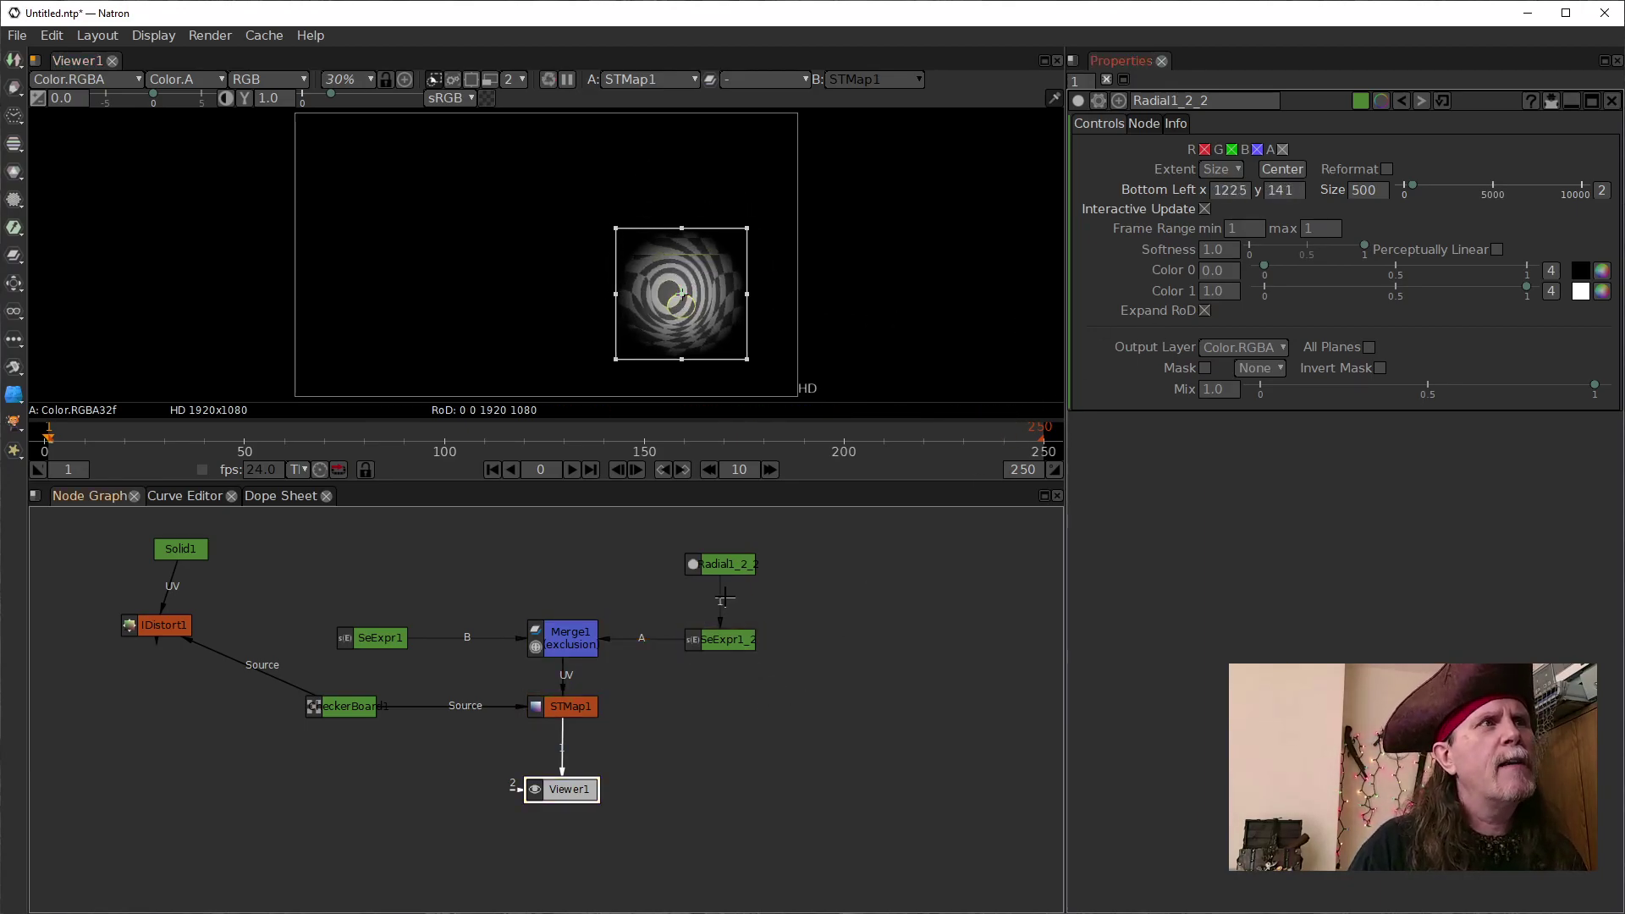
Try a lower Color 1 value on the Radial node and restore it to 1.0
{"action": "left_click", "coordinate": [716, 561]}
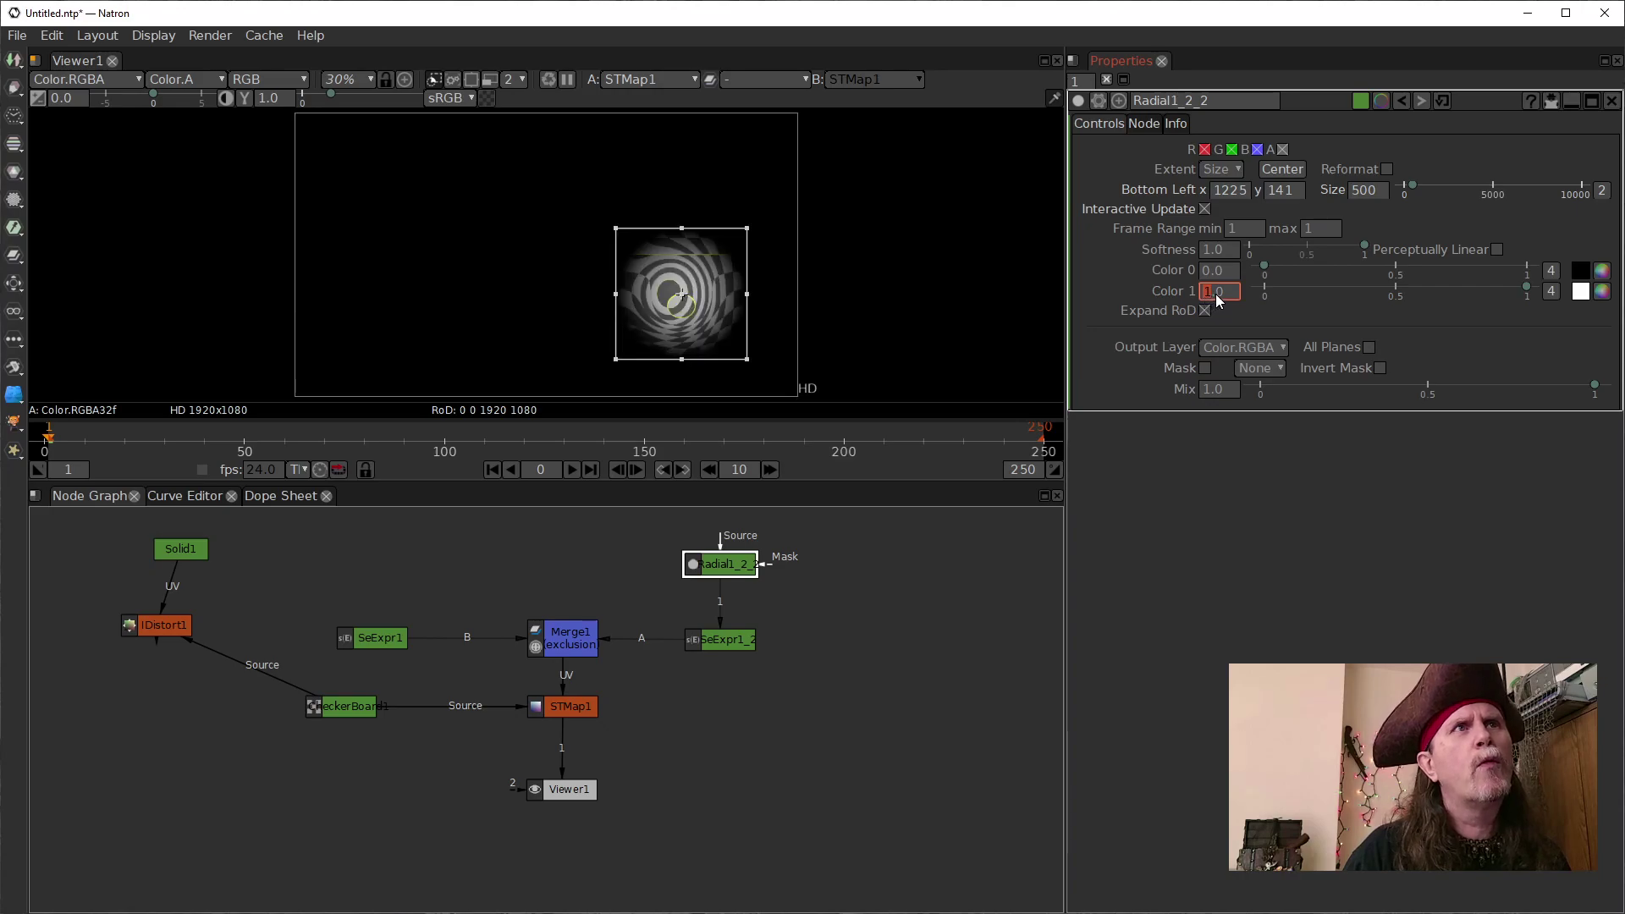
{"action": "scroll", "coordinate": [1217, 293], "scroll_direction": "down", "scroll_amount": 3}
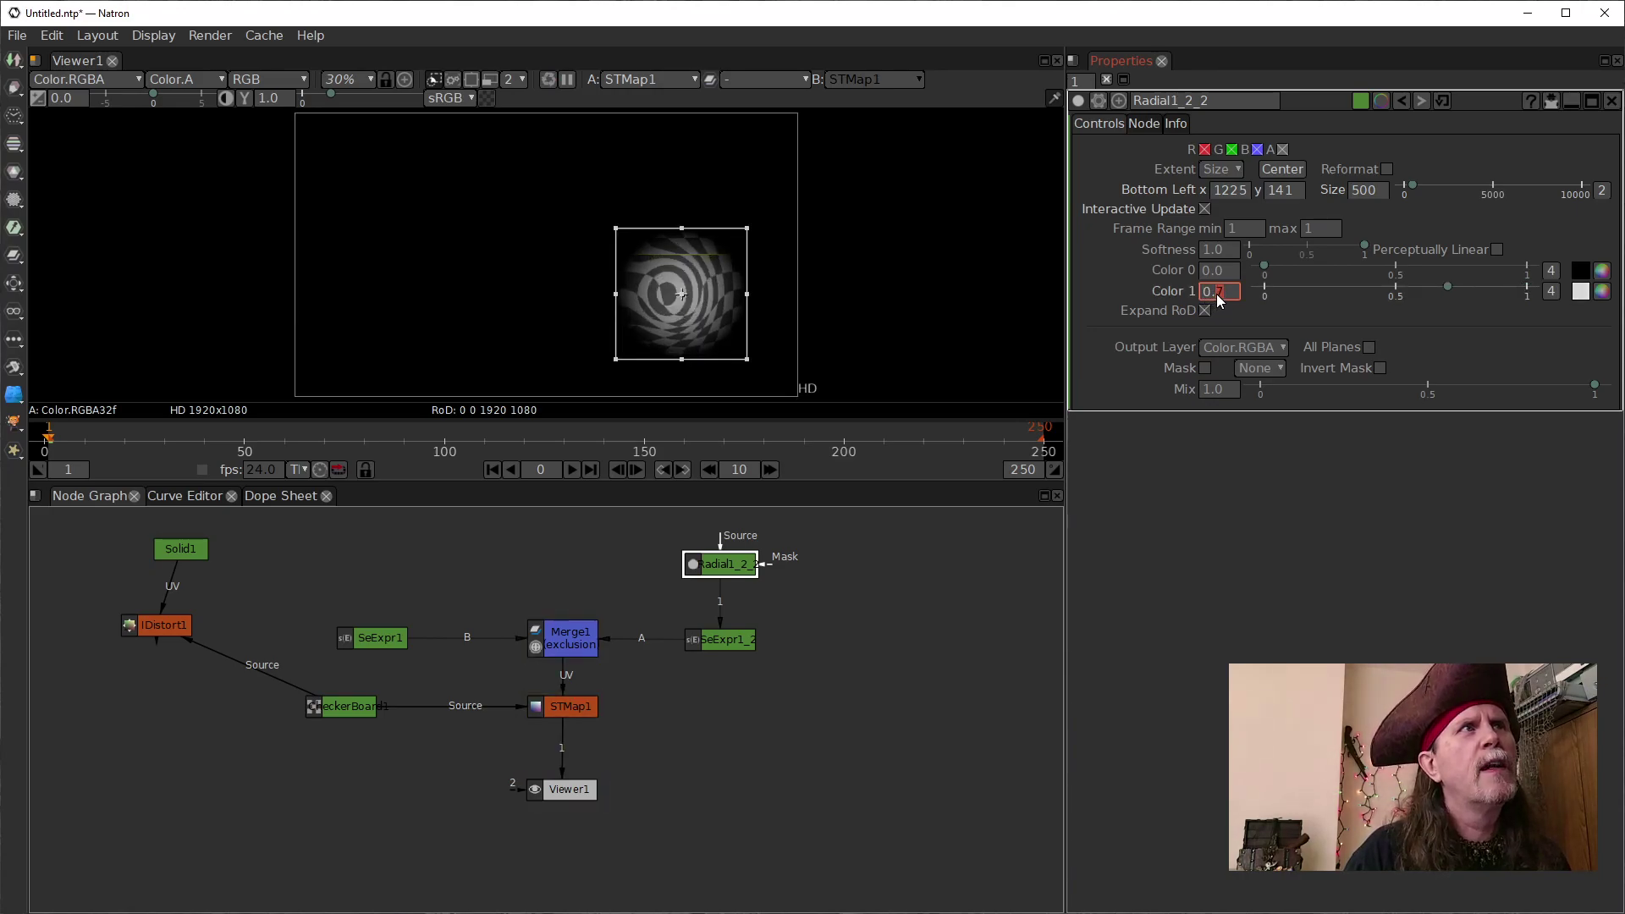
{"action": "scroll", "coordinate": [1217, 292], "scroll_direction": "down", "scroll_amount": 1}
{"action": "key", "text": "Up"}
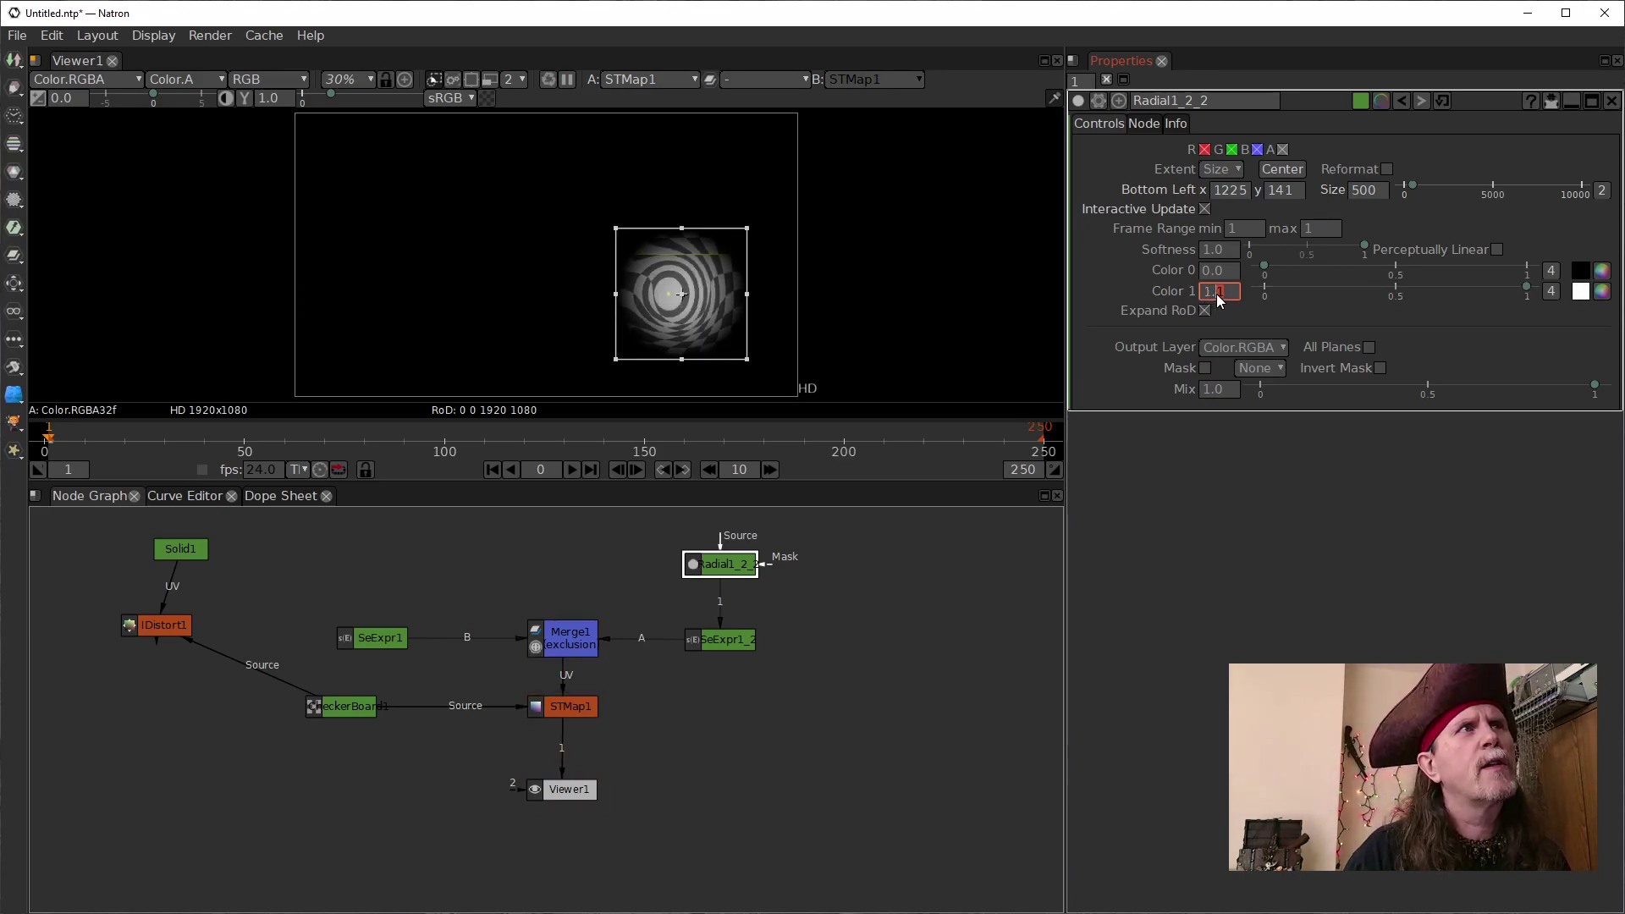
Shift the STMap1, CheckerBoard and Merge1 nodes slightly lower in the node graph
{"action": "left_click", "coordinate": [716, 569]}
{"action": "left_click_drag", "start_coordinate": [655, 525], "coordinate": [765, 664]}
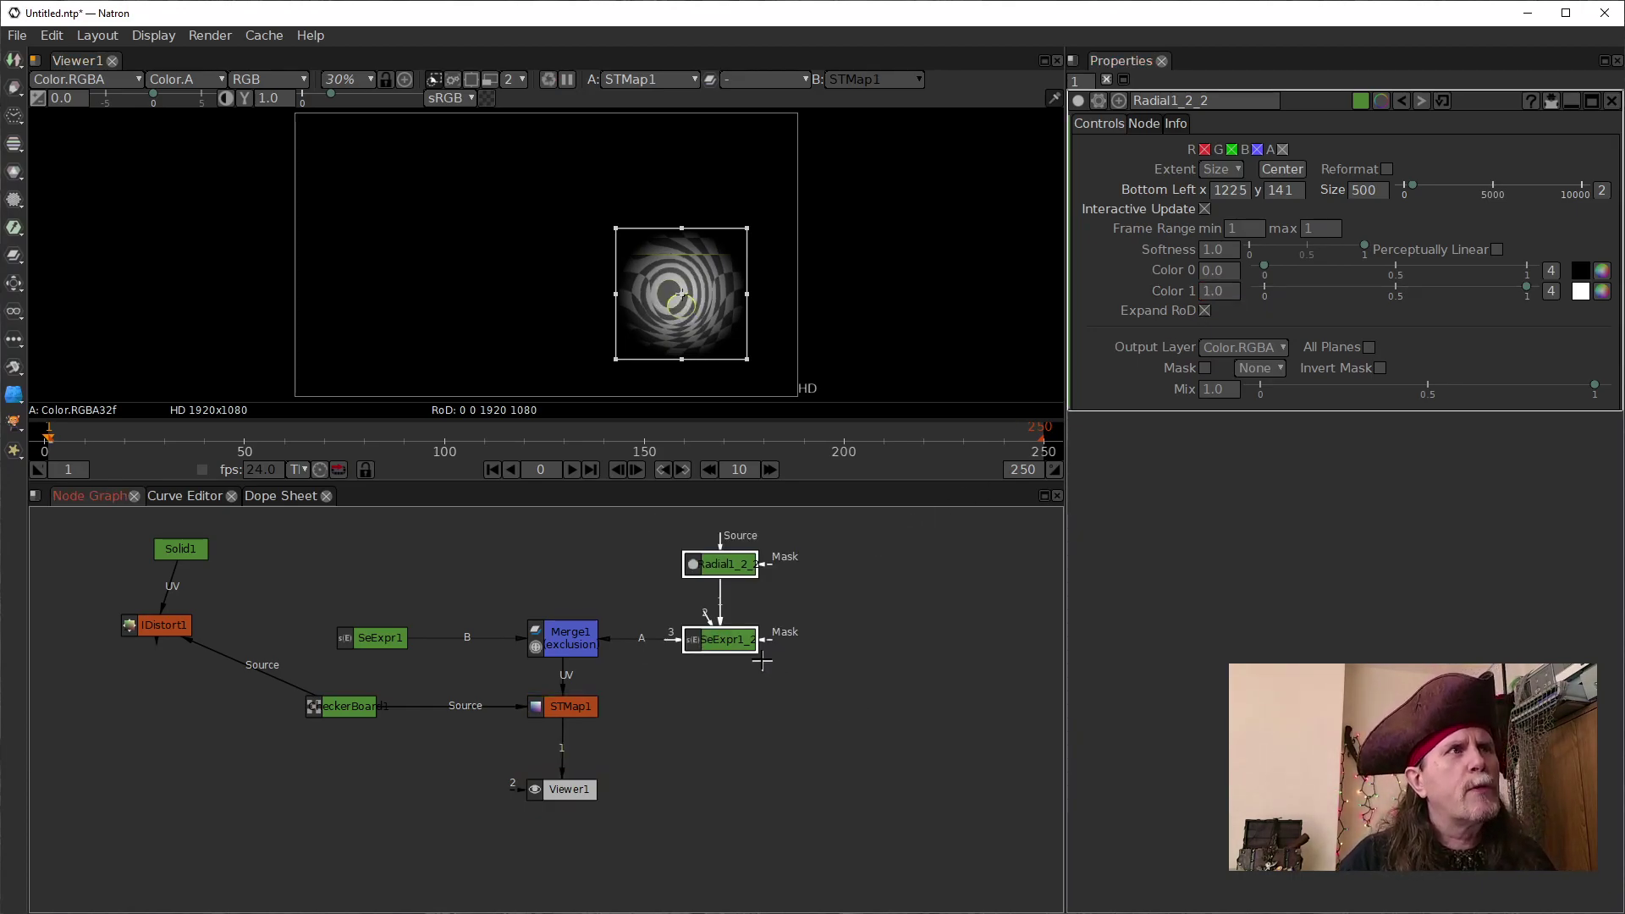
{"action": "left_click_drag", "start_coordinate": [569, 706], "coordinate": [569, 718]}
{"action": "left_click", "coordinate": [357, 707]}
{"action": "left_click_drag", "start_coordinate": [357, 708], "coordinate": [346, 788]}
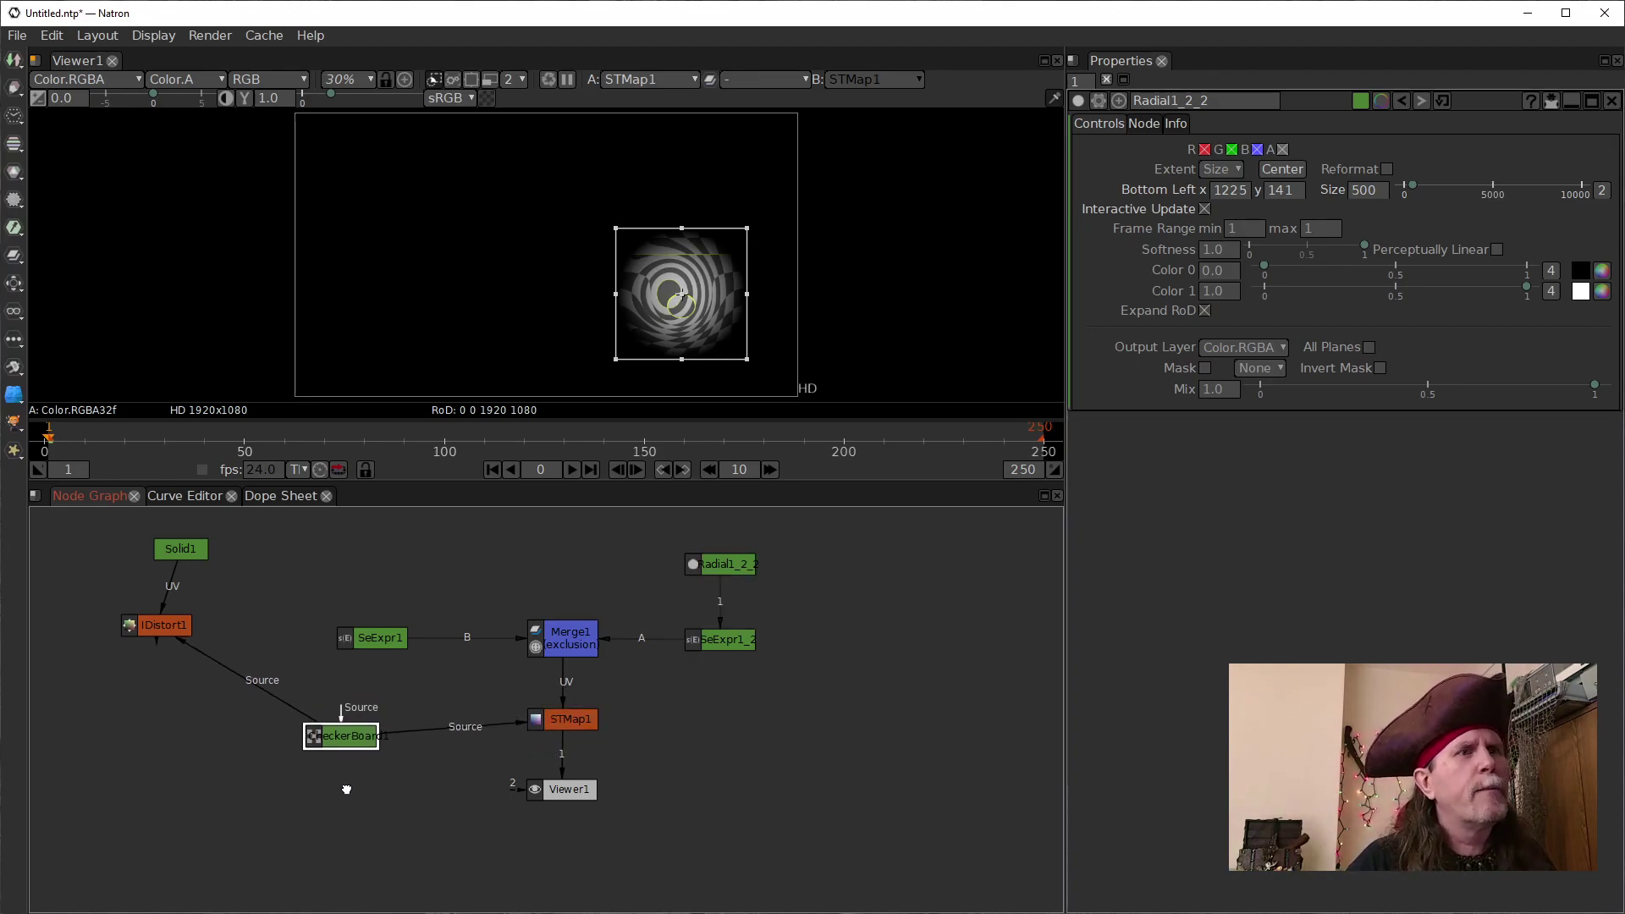
{"action": "left_click_drag", "start_coordinate": [569, 644], "coordinate": [568, 658]}
Duplicate the connected Radial and SeExpr1_2 nodes as a second pair beside the originals
{"action": "left_click_drag", "start_coordinate": [672, 532], "coordinate": [789, 683]}
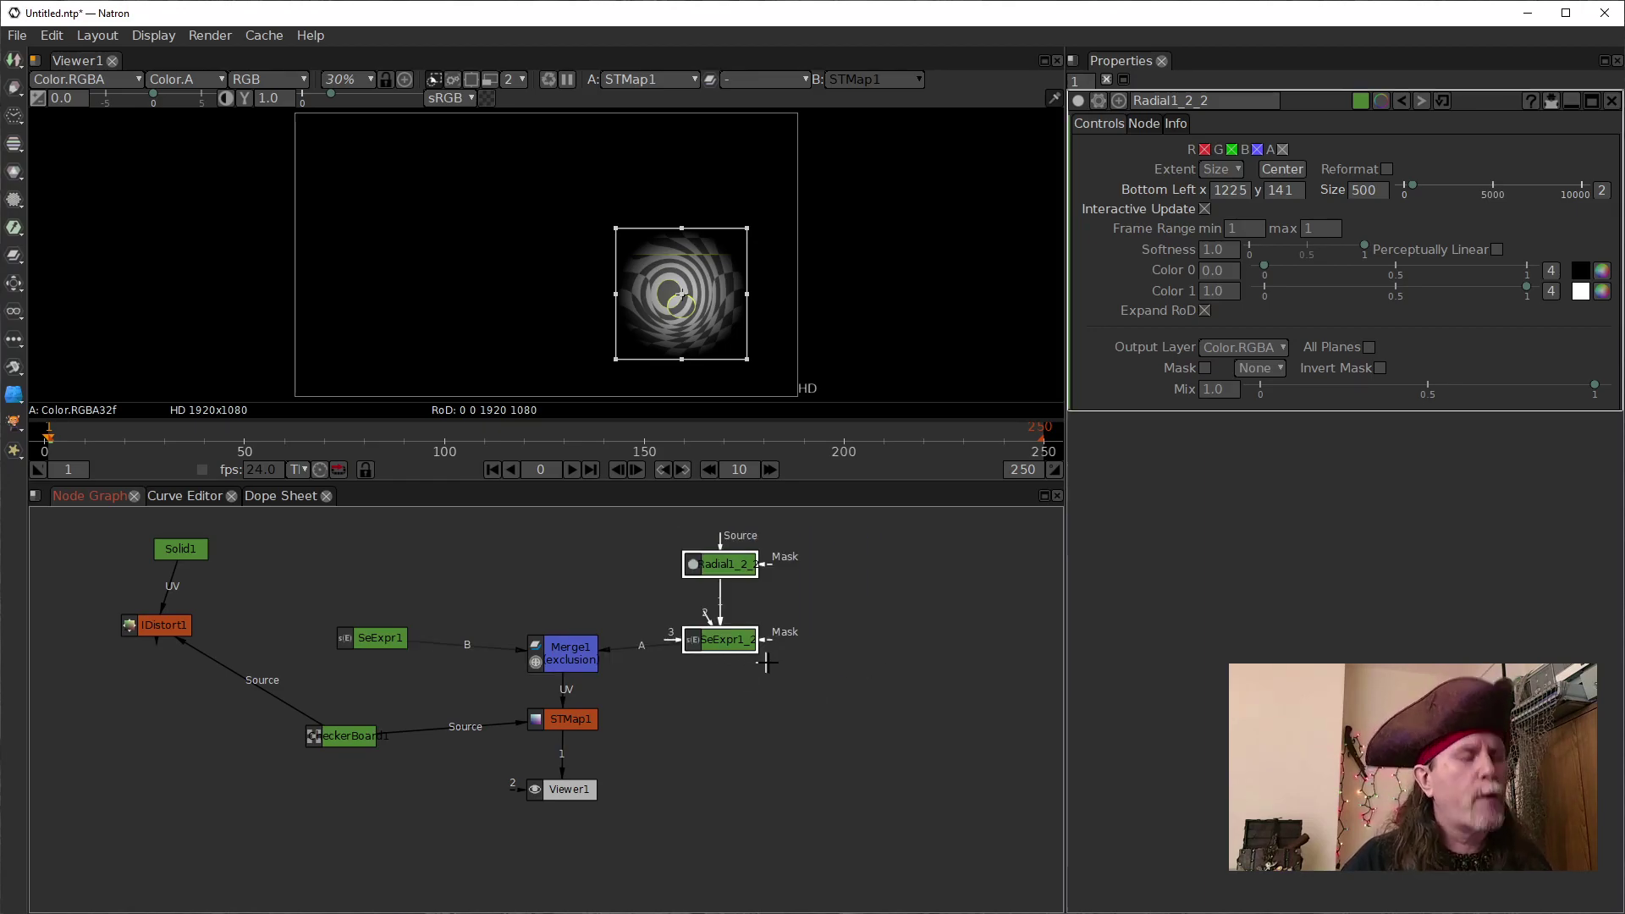
{"action": "key", "text": "alt+c"}
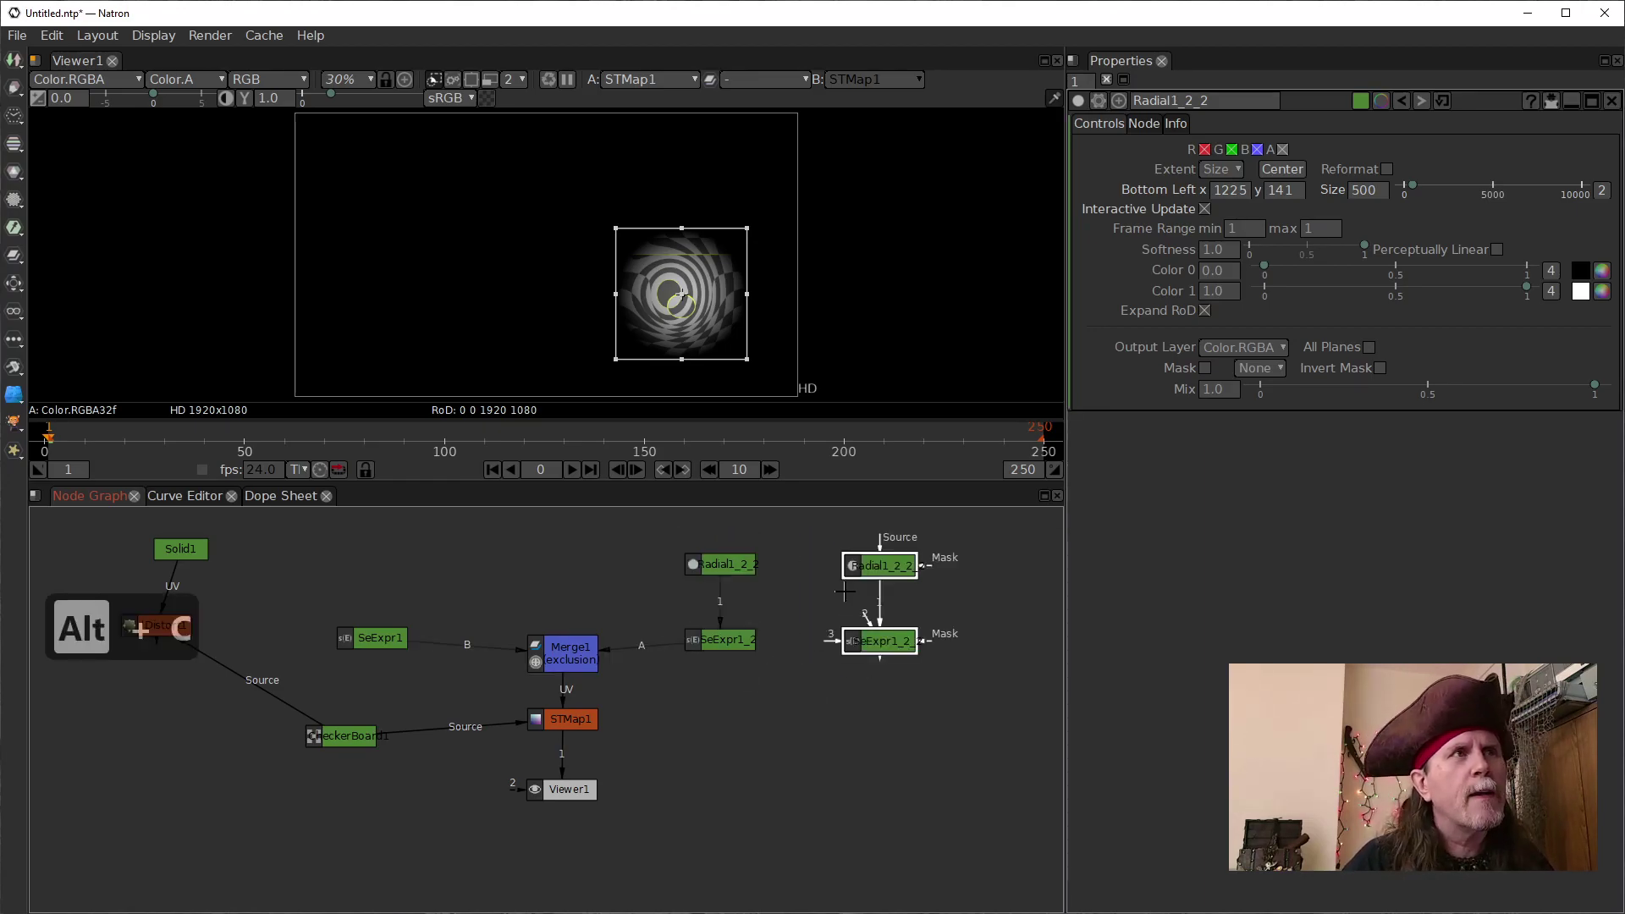
Select Merge1 to start connecting its A2 input
{"action": "left_click", "coordinate": [580, 648]}
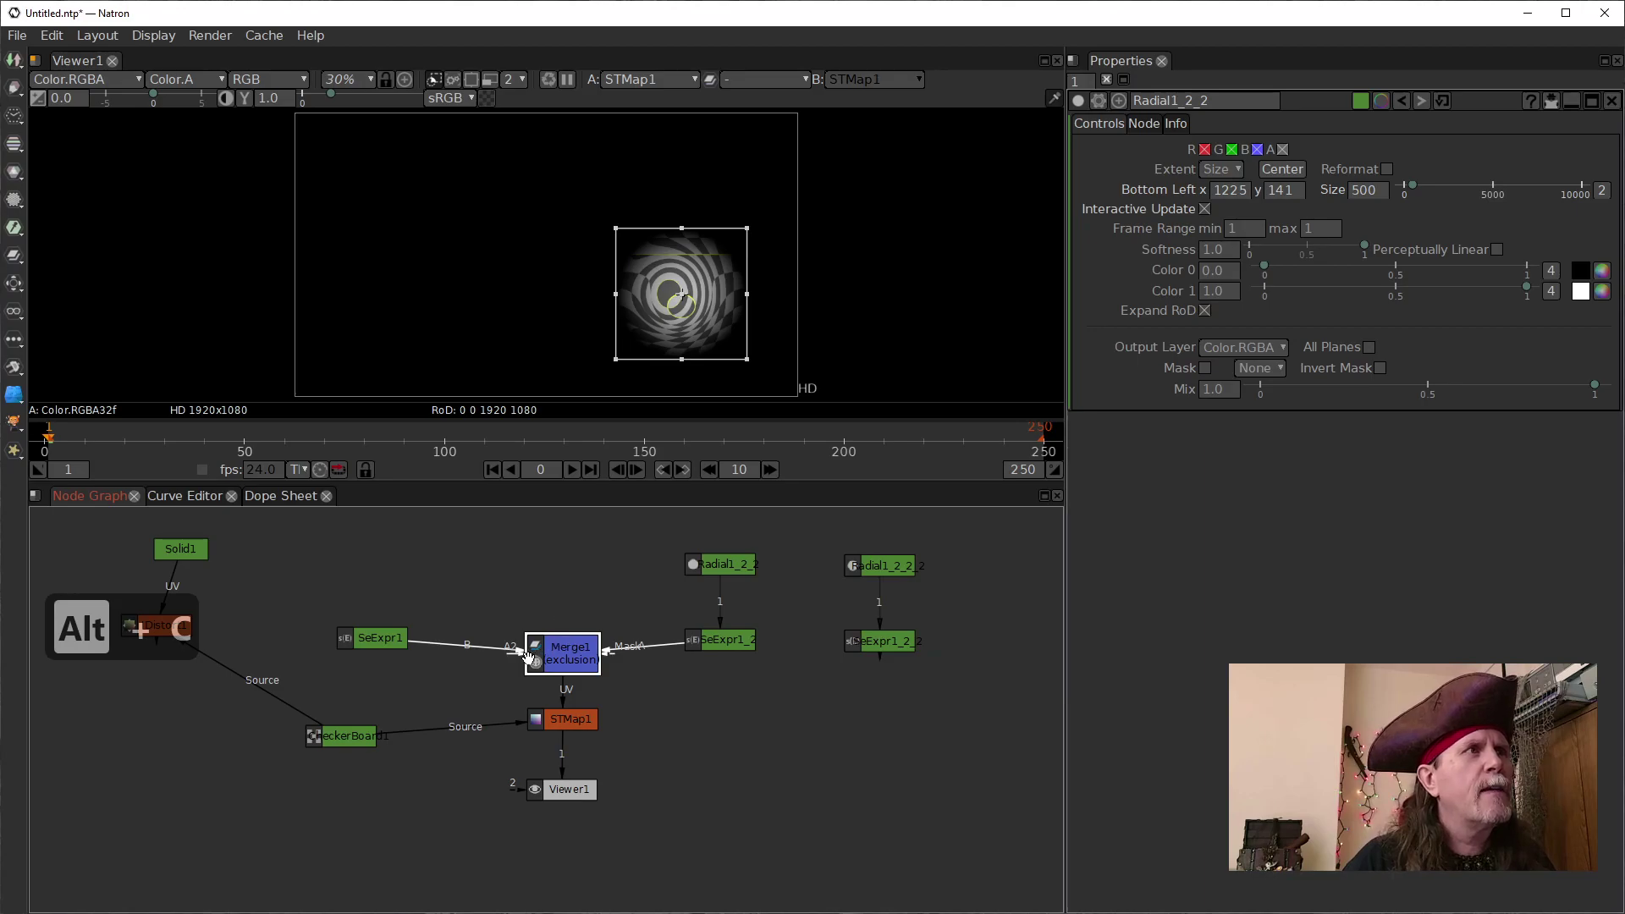
Move the SeExpr1 node to the open area of the graph below and to the right of the Merge1 node
{"action": "left_click_drag", "start_coordinate": [381, 642], "coordinate": [763, 827]}
{"action": "left_click", "coordinate": [541, 652]}
{"action": "left_click_drag", "start_coordinate": [513, 660], "coordinate": [466, 631]}
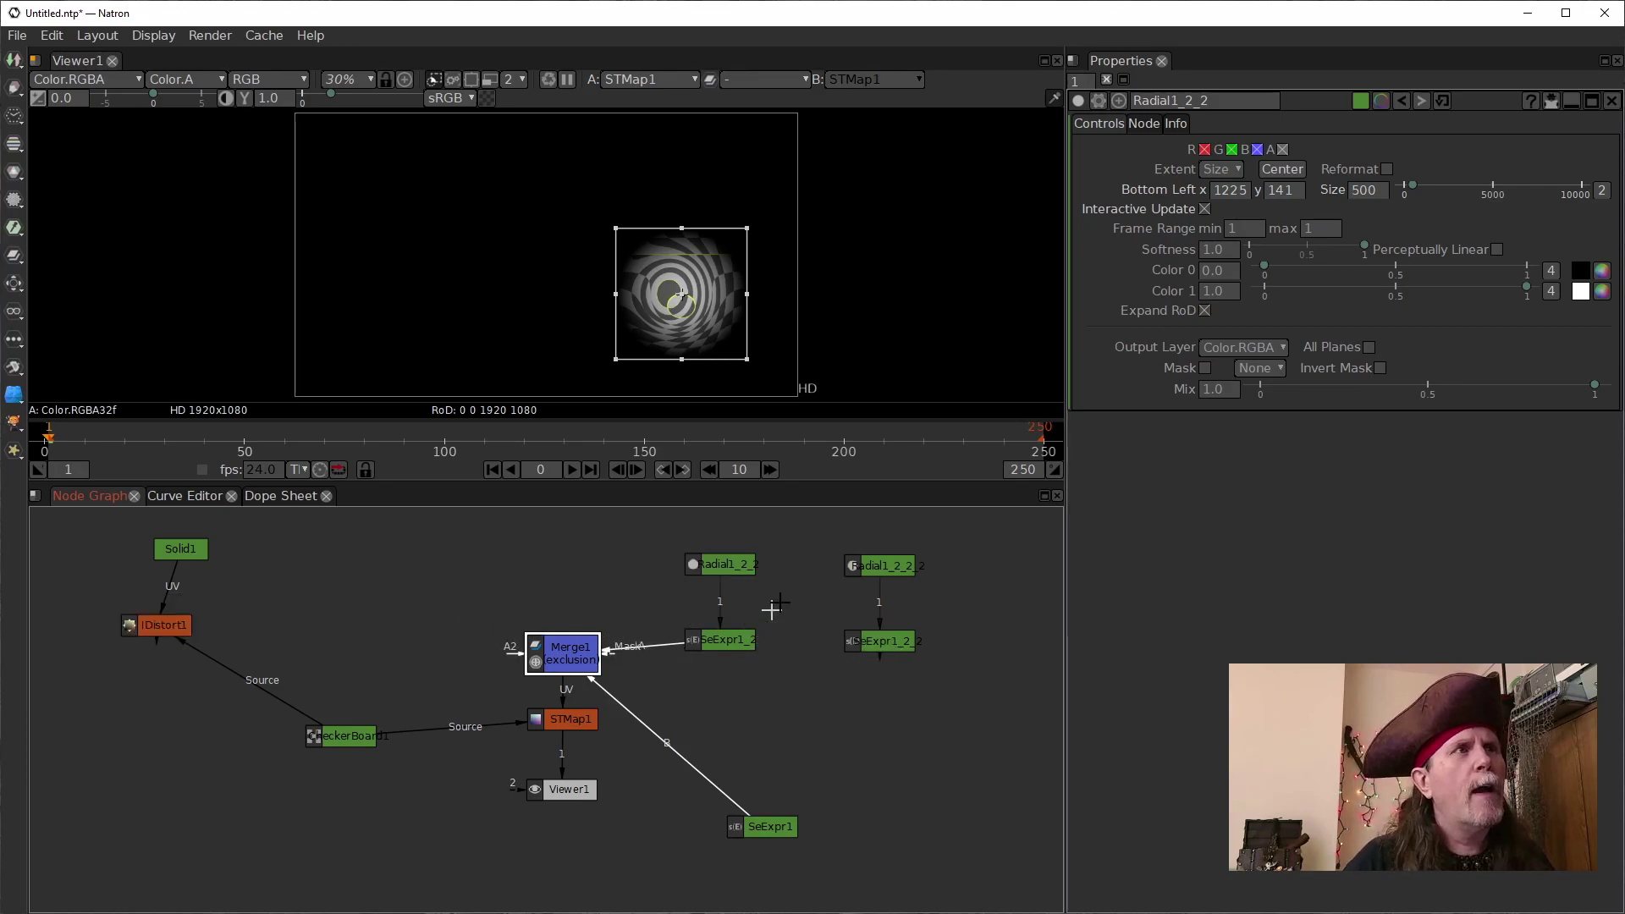
Place the duplicated Radial1_2_2_2 and SeExpr1_2_2 pair above and left of Merge1, and connect its SeExpr node to Merge1's A2 input
{"action": "left_click_drag", "start_coordinate": [811, 536], "coordinate": [426, 629]}
{"action": "left_click_drag", "start_coordinate": [762, 656], "coordinate": [732, 733]}
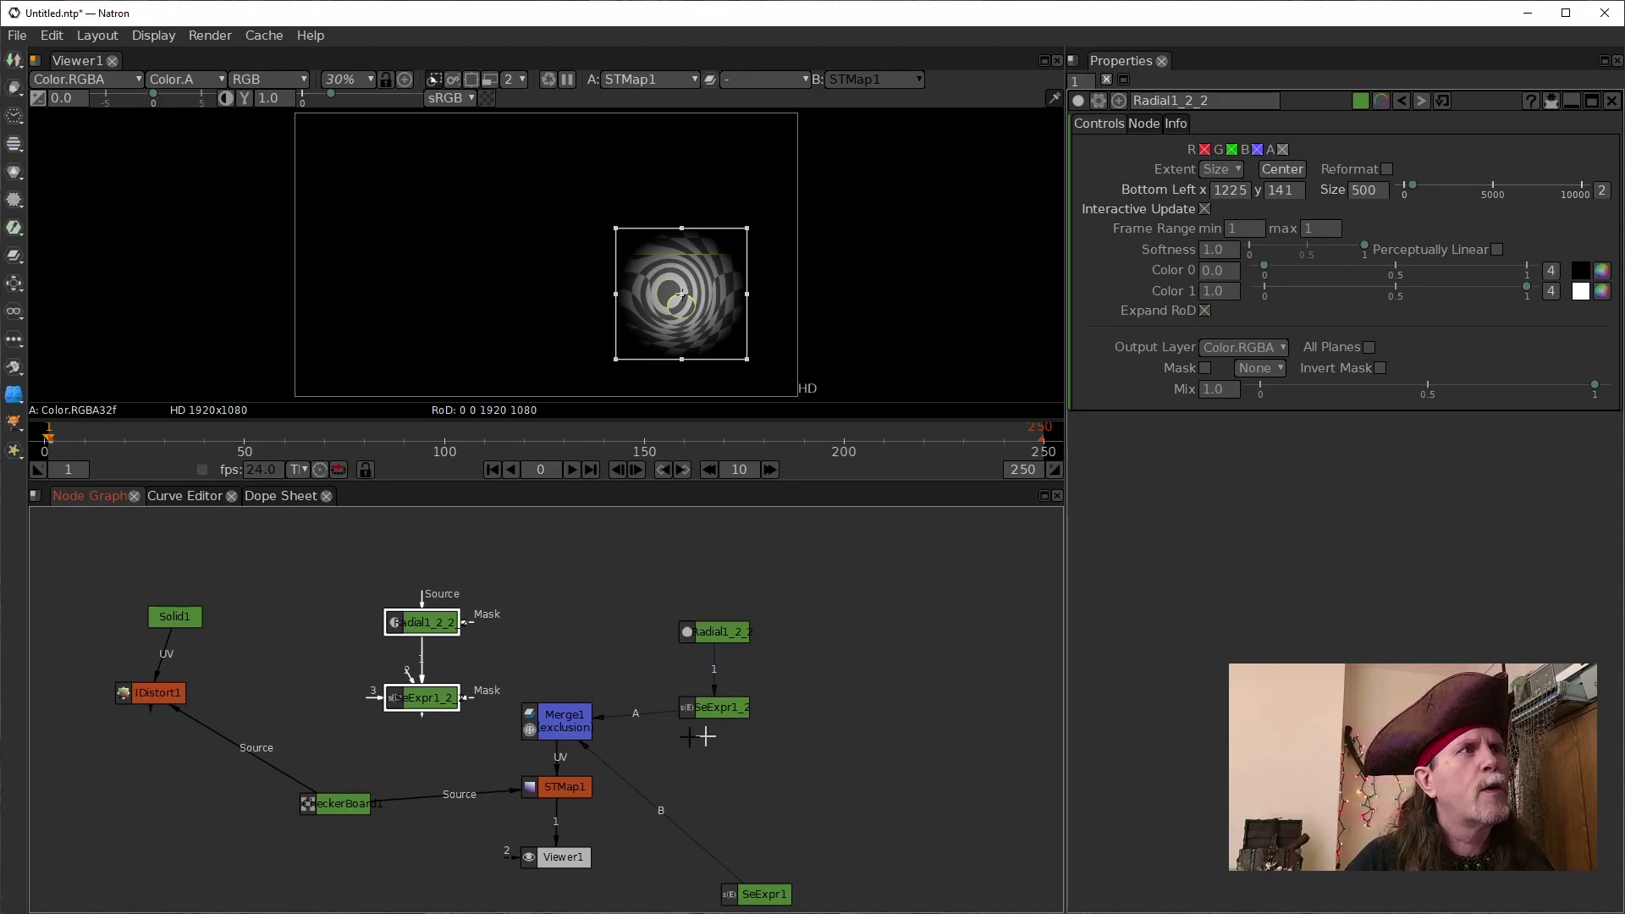
{"action": "left_click_drag", "start_coordinate": [425, 707], "coordinate": [455, 661]}
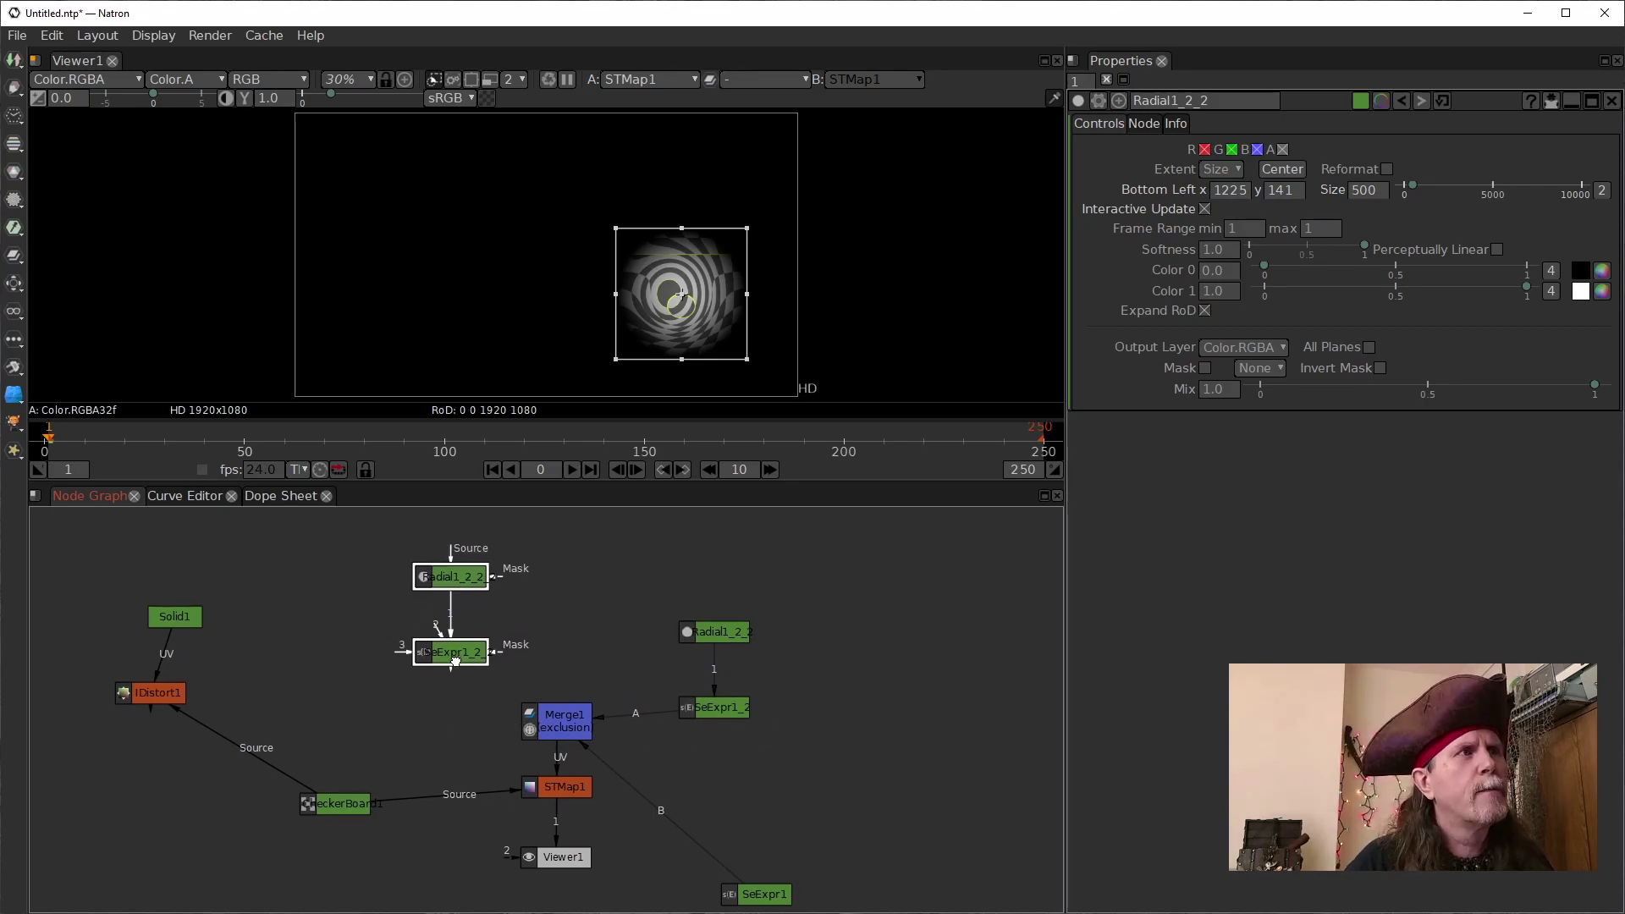
{"action": "left_click", "coordinate": [544, 708]}
{"action": "left_click_drag", "start_coordinate": [506, 721], "coordinate": [465, 650]}
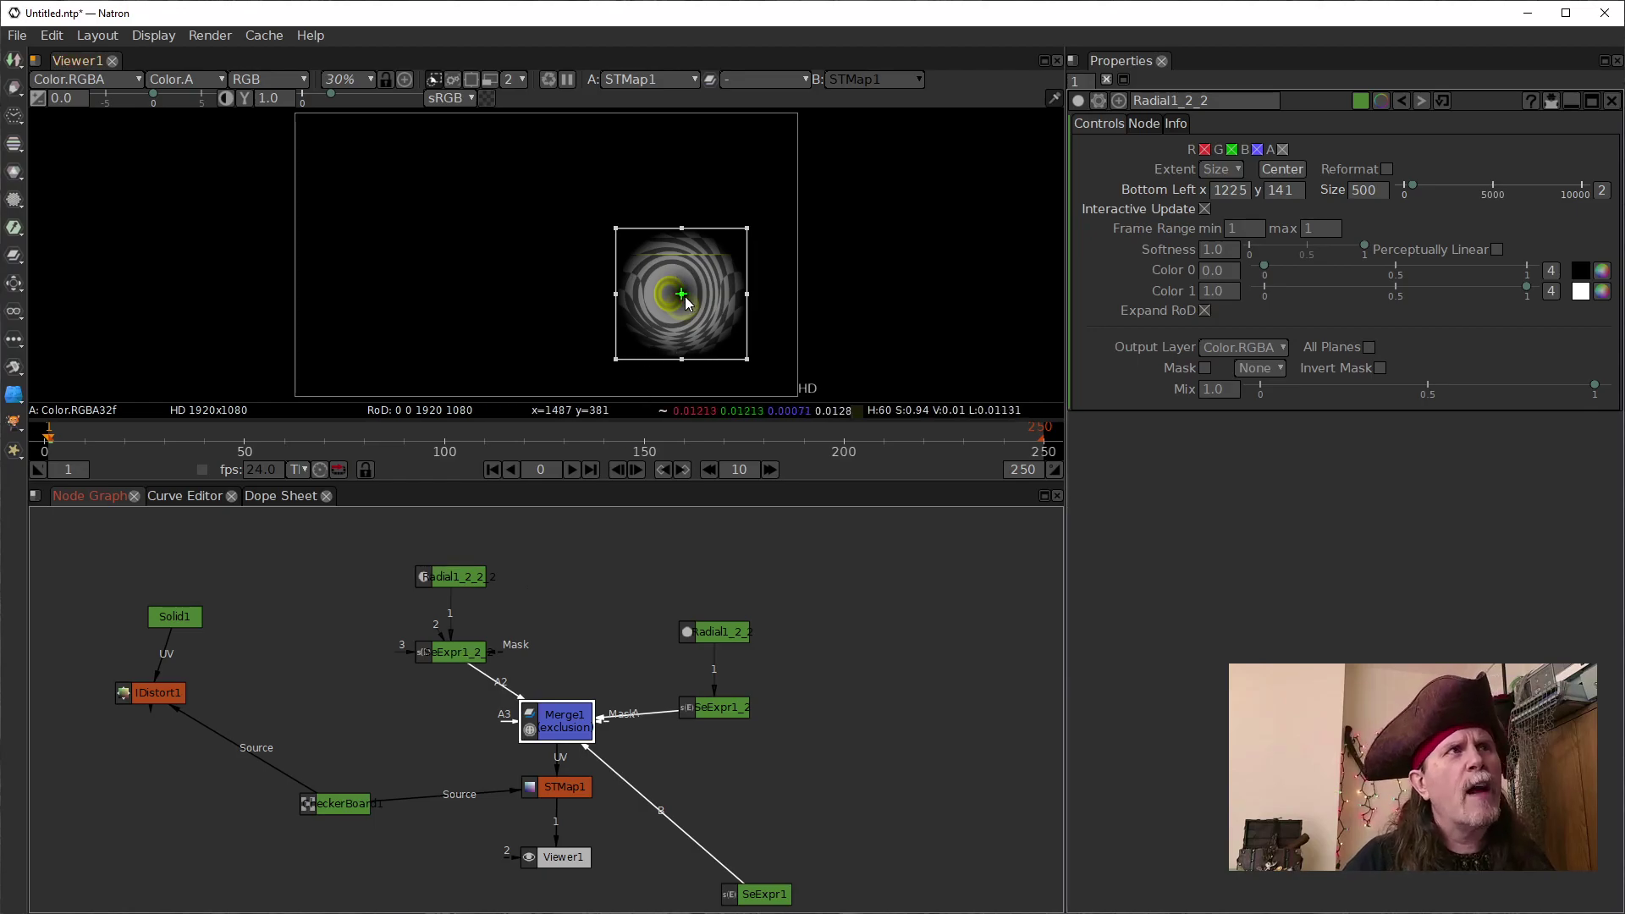
Move the Radial1_2_2 circle away from the other circle, to a bottom-left position of about x 867, y 116
{"action": "left_click_drag", "start_coordinate": [682, 296], "coordinate": [598, 304]}
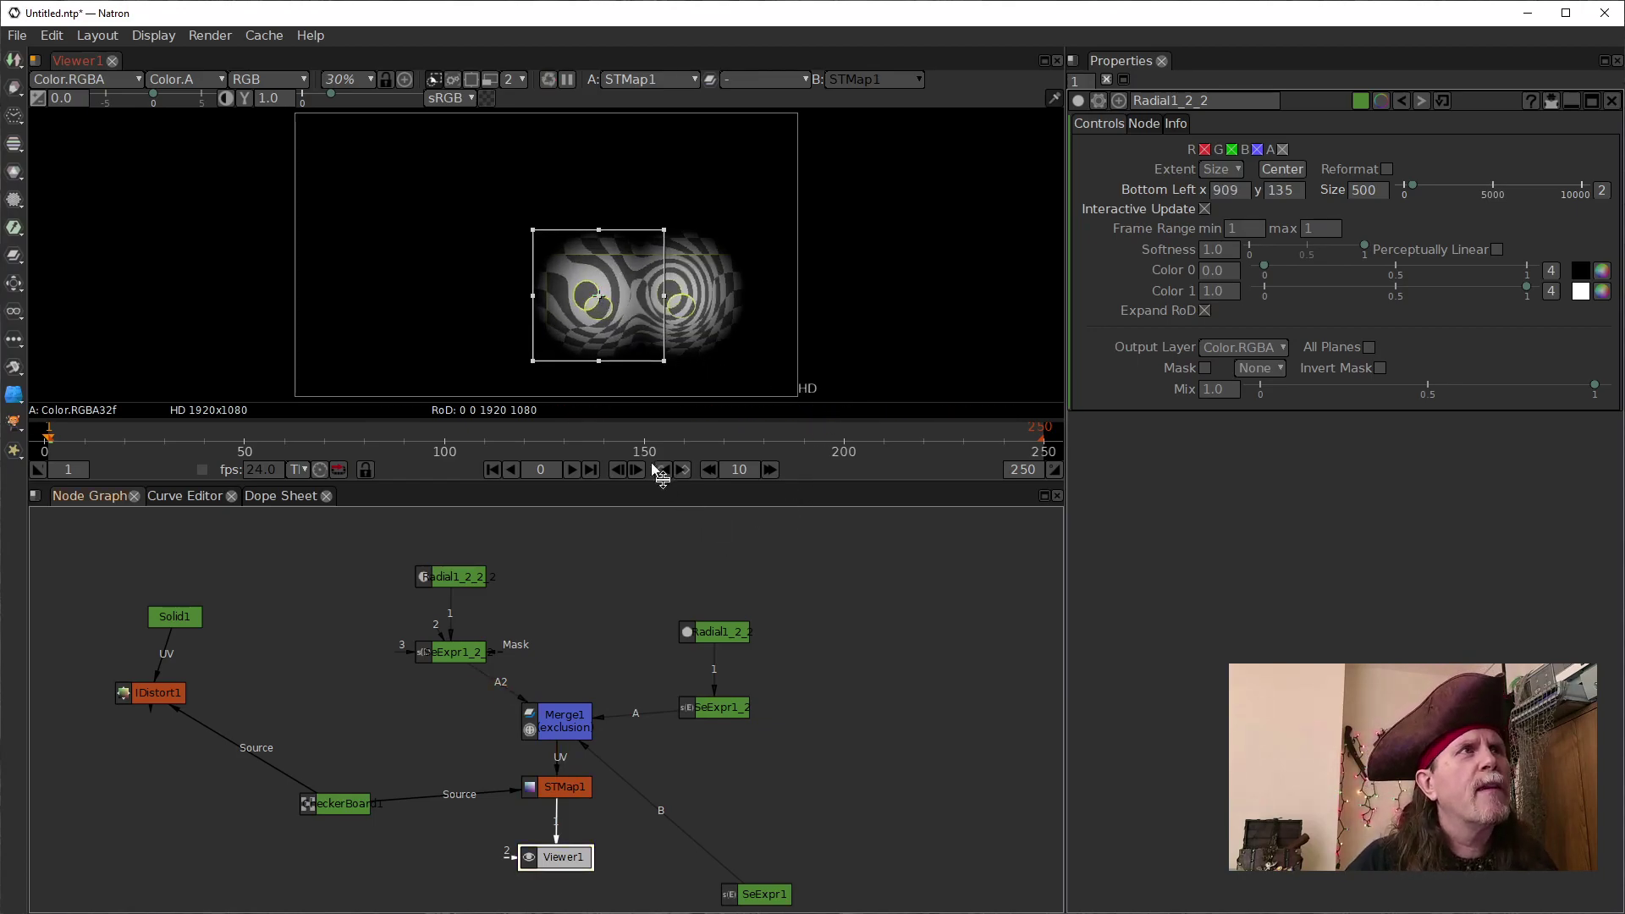
{"action": "mouse_move", "coordinate": [598, 305]}
{"action": "left_mouse_down"}
{"action": "mouse_move", "coordinate": [563, 305]}
{"action": "mouse_move", "coordinate": [588, 271]}
{"action": "mouse_move", "coordinate": [580, 311]}
{"action": "mouse_move", "coordinate": [584, 298]}
{"action": "left_mouse_up"}
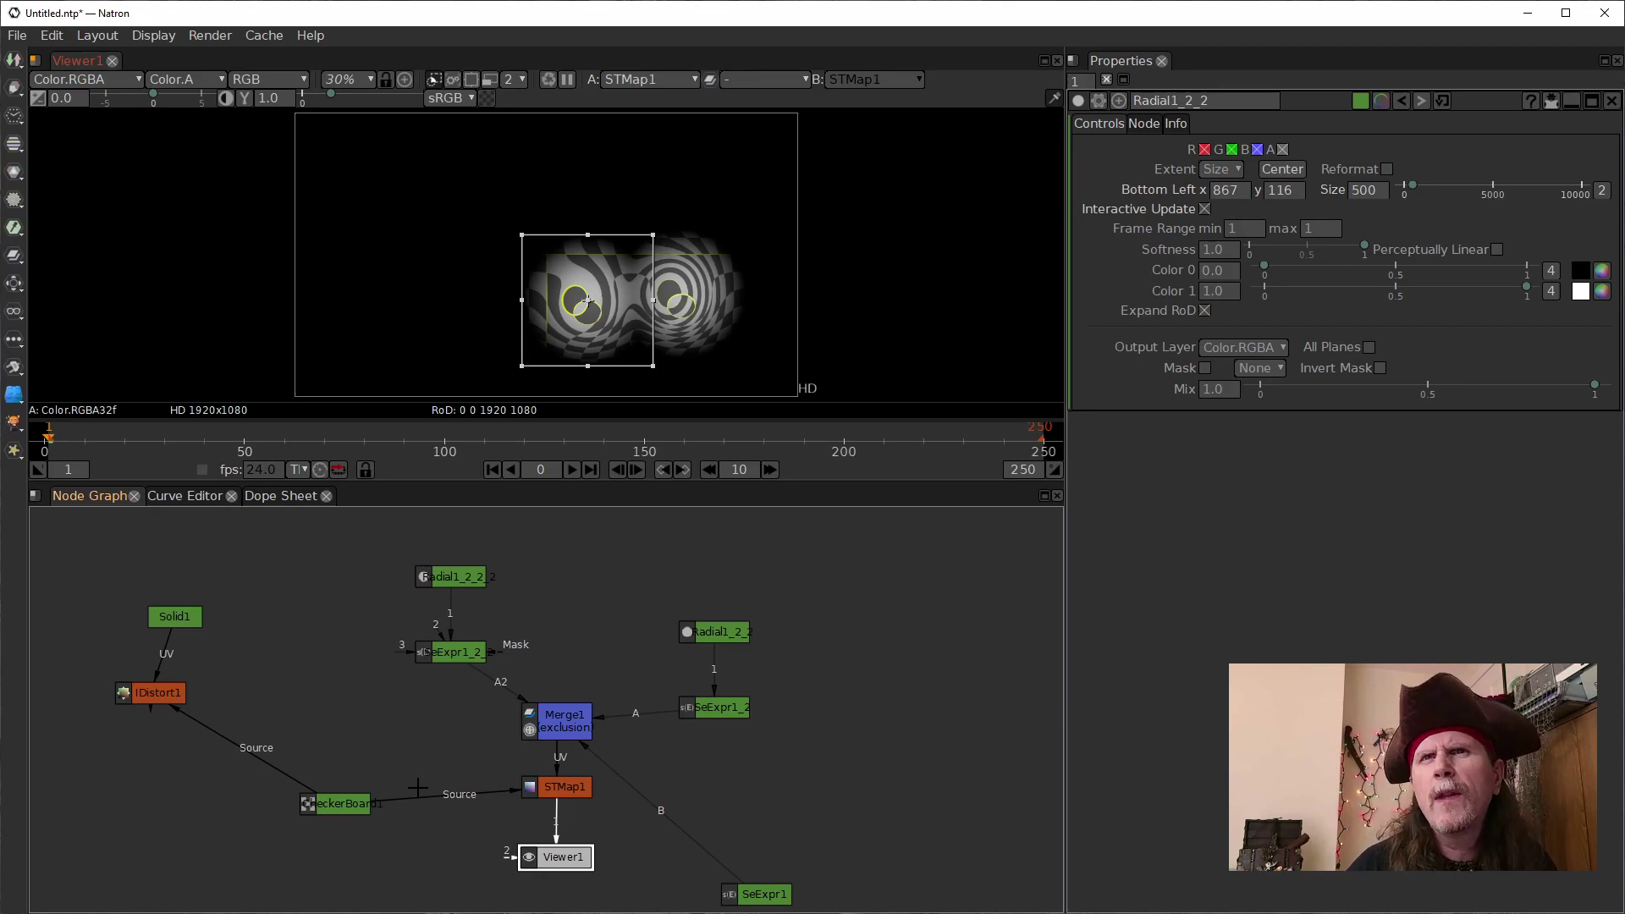
Set CheckerBoard1's Centerline Color to 0.0 and its Centerline Width to 0.0
{"action": "left_click", "coordinate": [330, 810]}
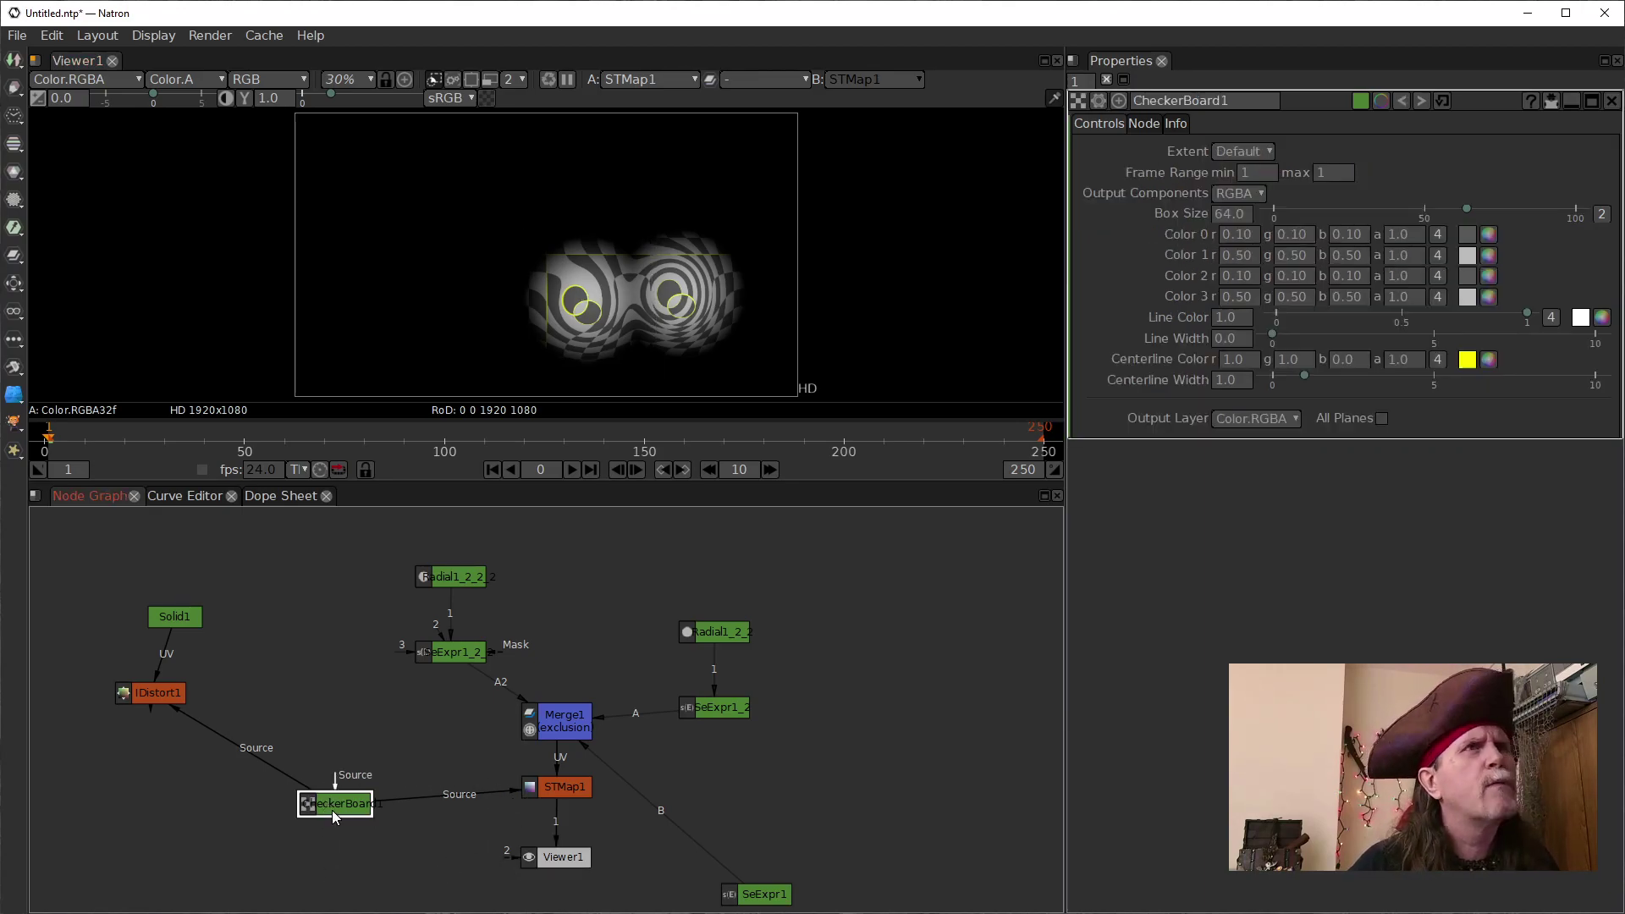
{"action": "left_click", "coordinate": [1437, 359]}
{"action": "left_click_drag", "start_coordinate": [1526, 362], "coordinate": [1272, 375]}
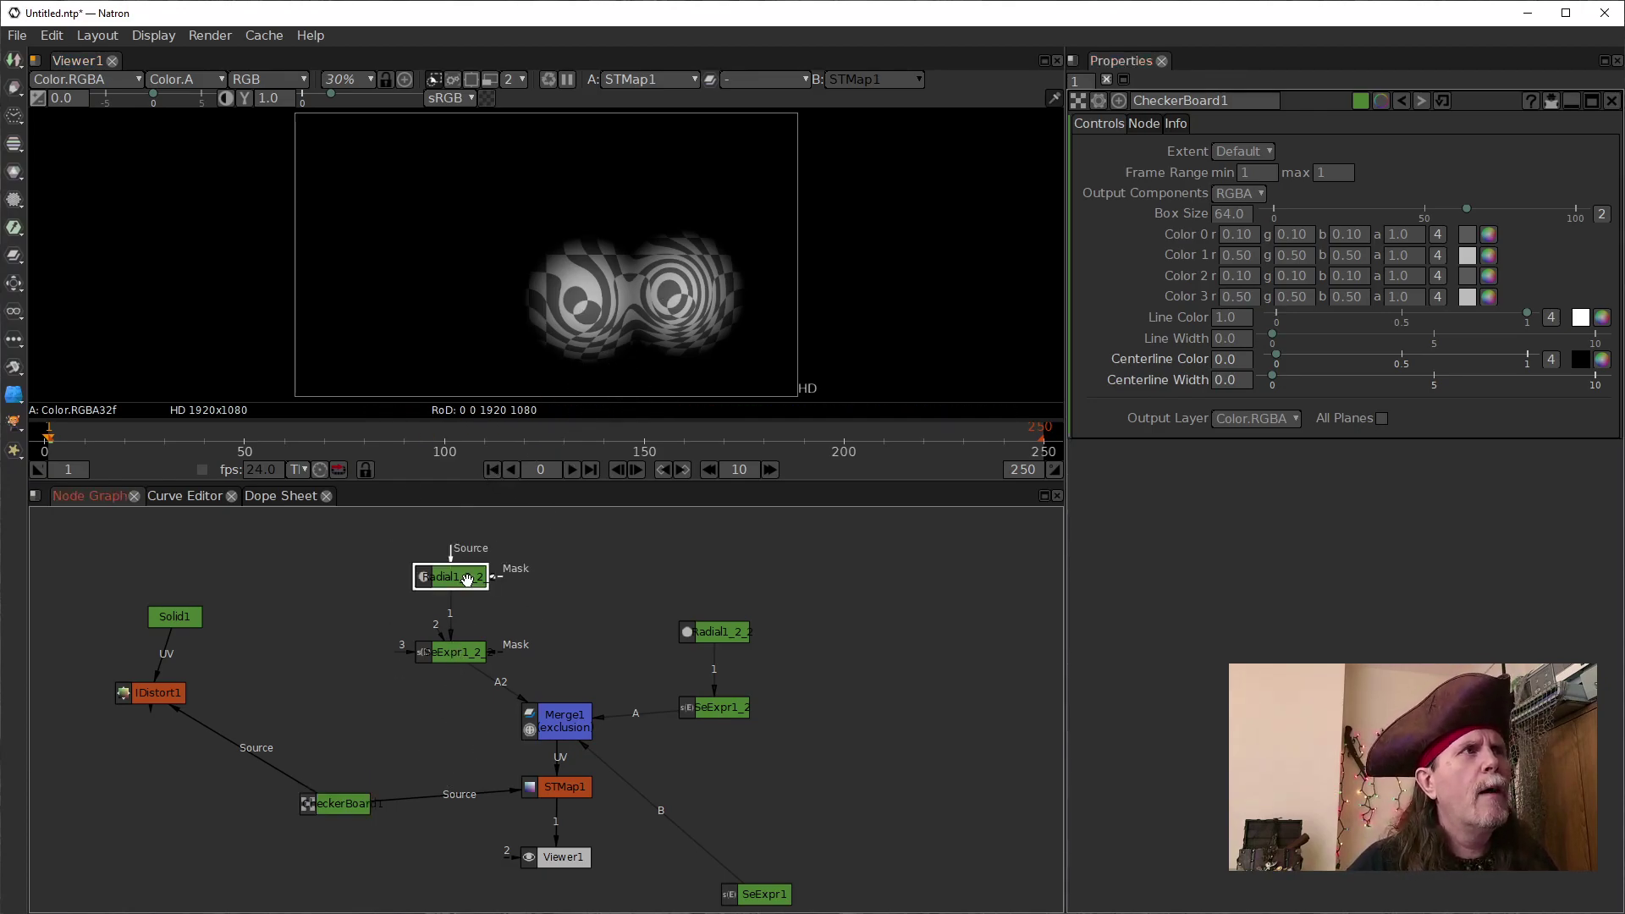
Move the Radial1_2_2_2 circle up to a bottom-left position of about x 1225, y 331
{"action": "left_click", "coordinate": [467, 578]}
{"action": "left_click_drag", "start_coordinate": [680, 295], "coordinate": [681, 294]}
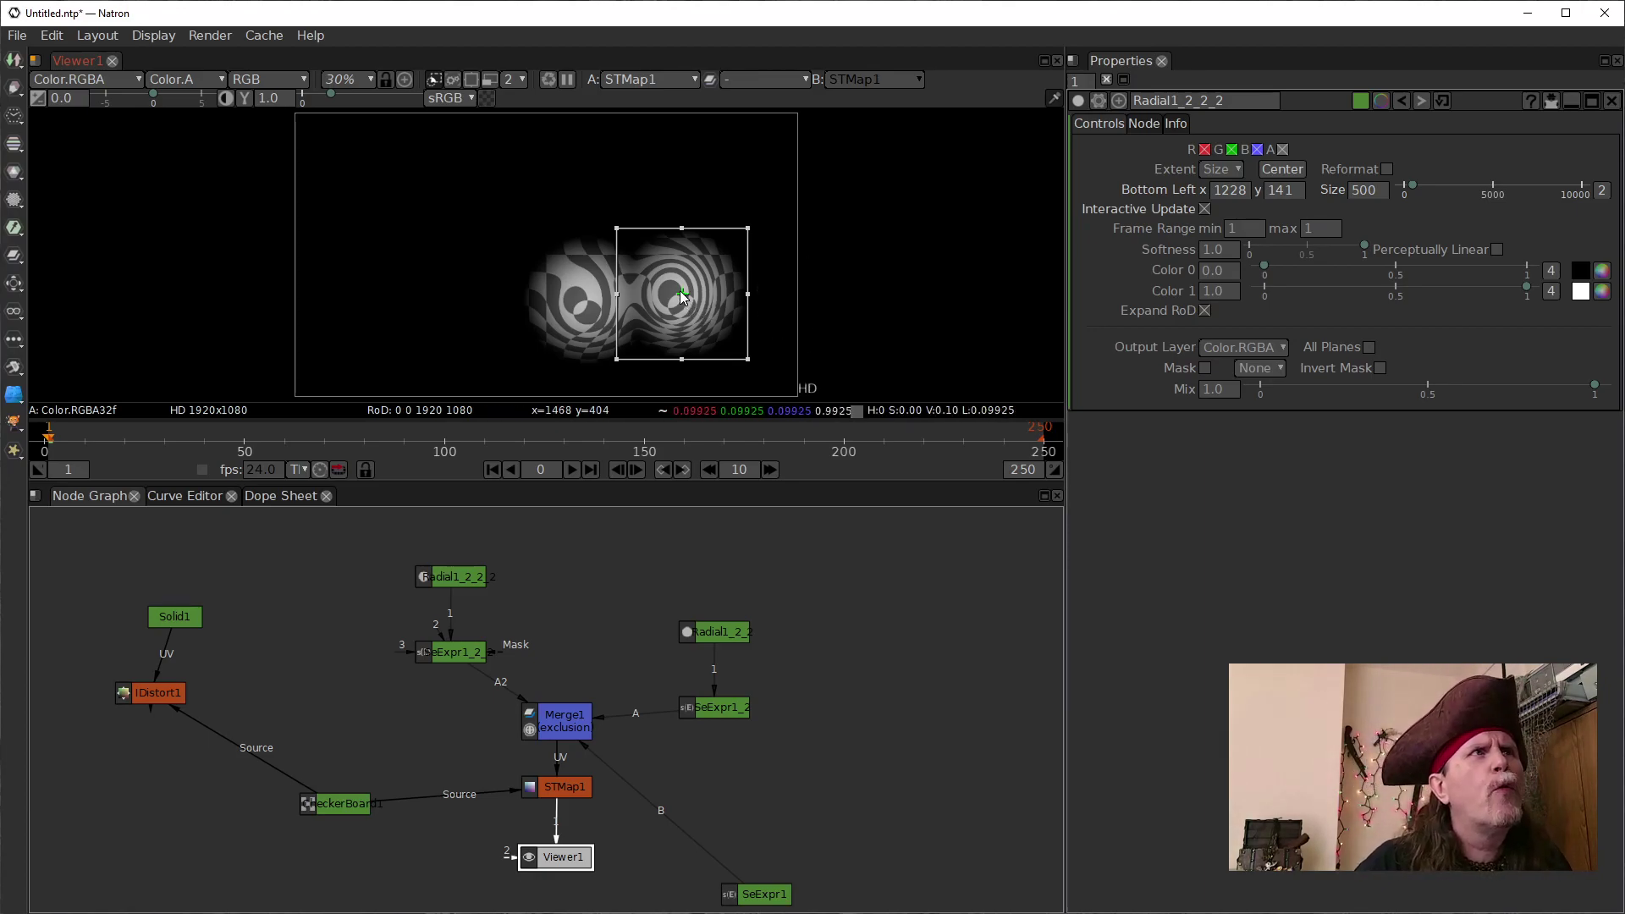
{"action": "left_click_drag", "start_coordinate": [682, 292], "coordinate": [681, 244]}
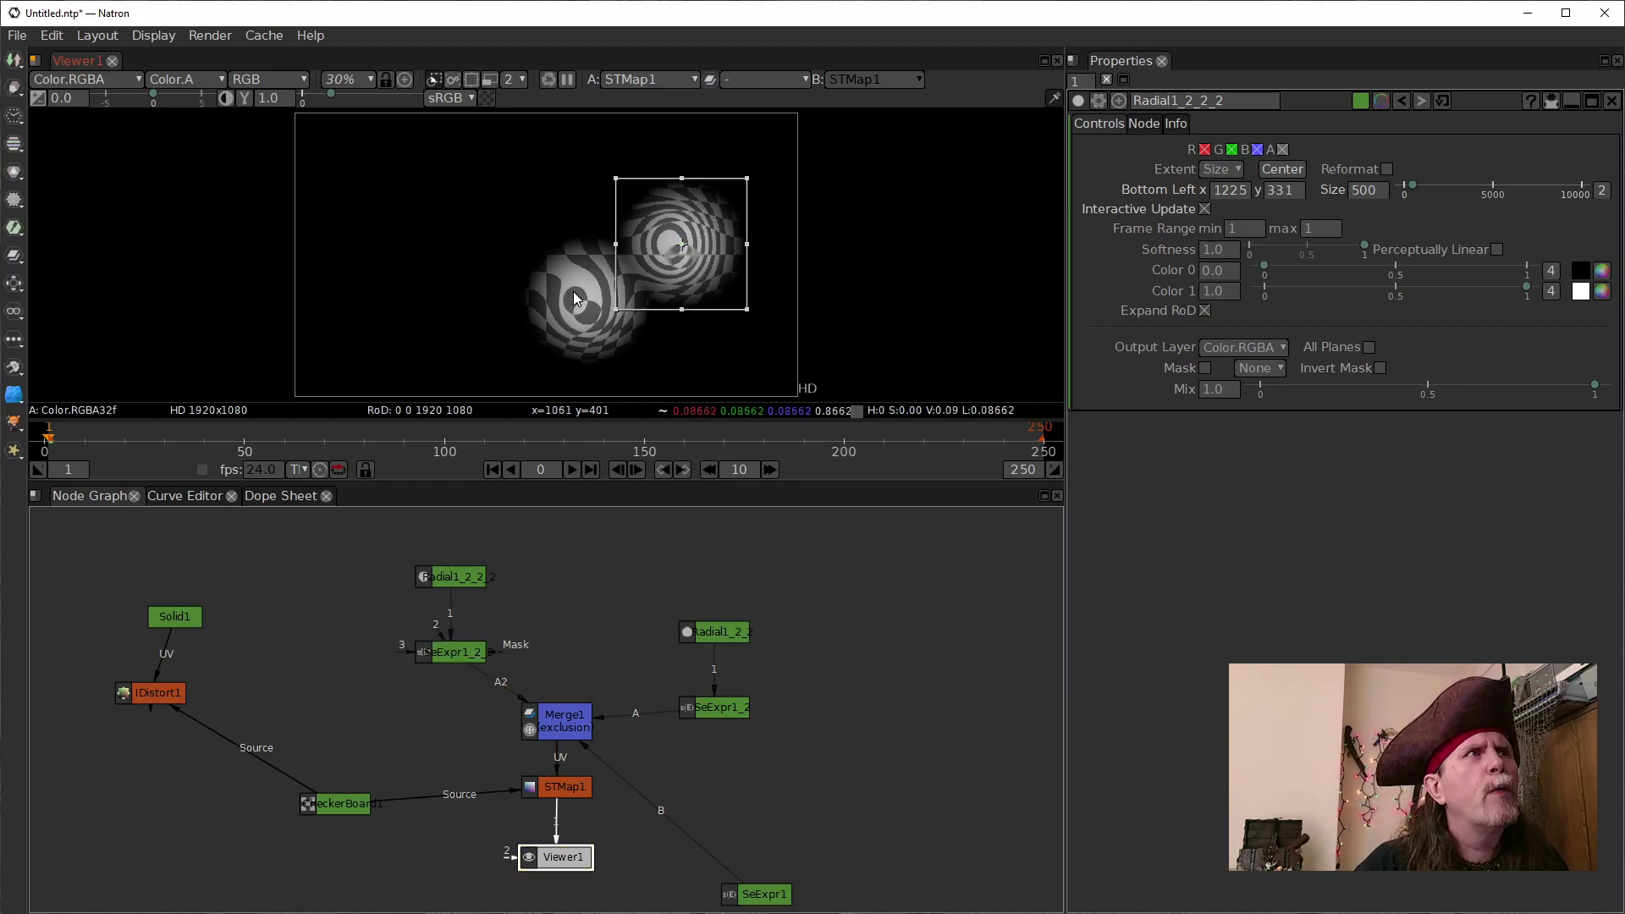
Overlap the Radial1_2_2 circle with the other one, and separate them again by moving it to about x 782, y 328
{"action": "left_click", "coordinate": [707, 633]}
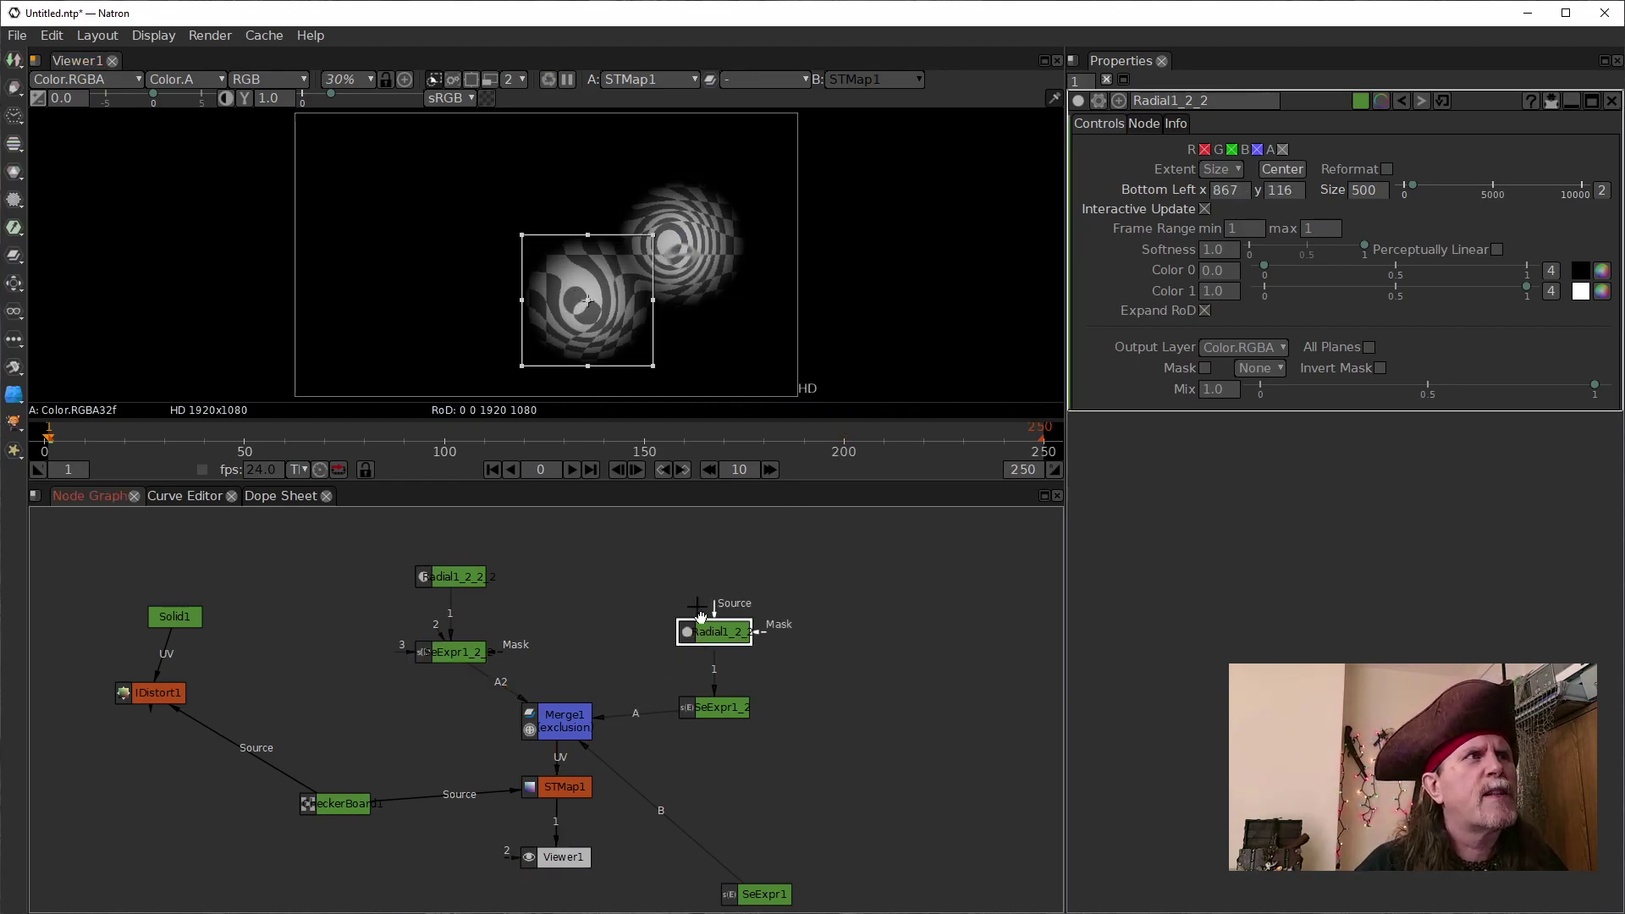
{"action": "left_click_drag", "start_coordinate": [589, 303], "coordinate": [572, 257]}
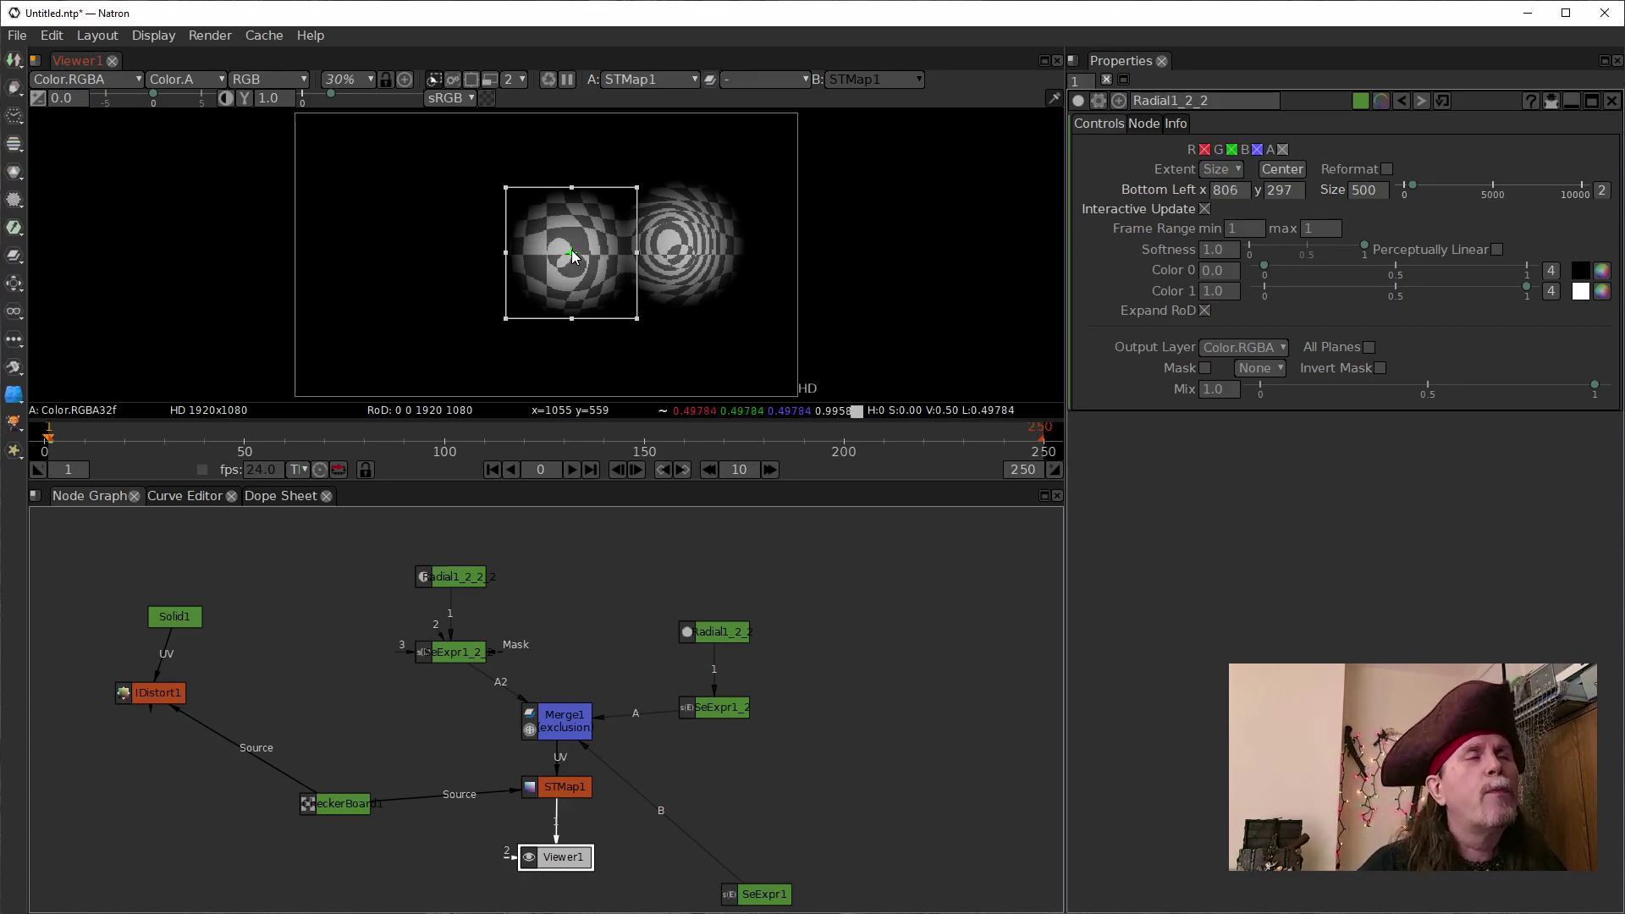
{"action": "left_click_drag", "start_coordinate": [572, 250], "coordinate": [685, 254]}
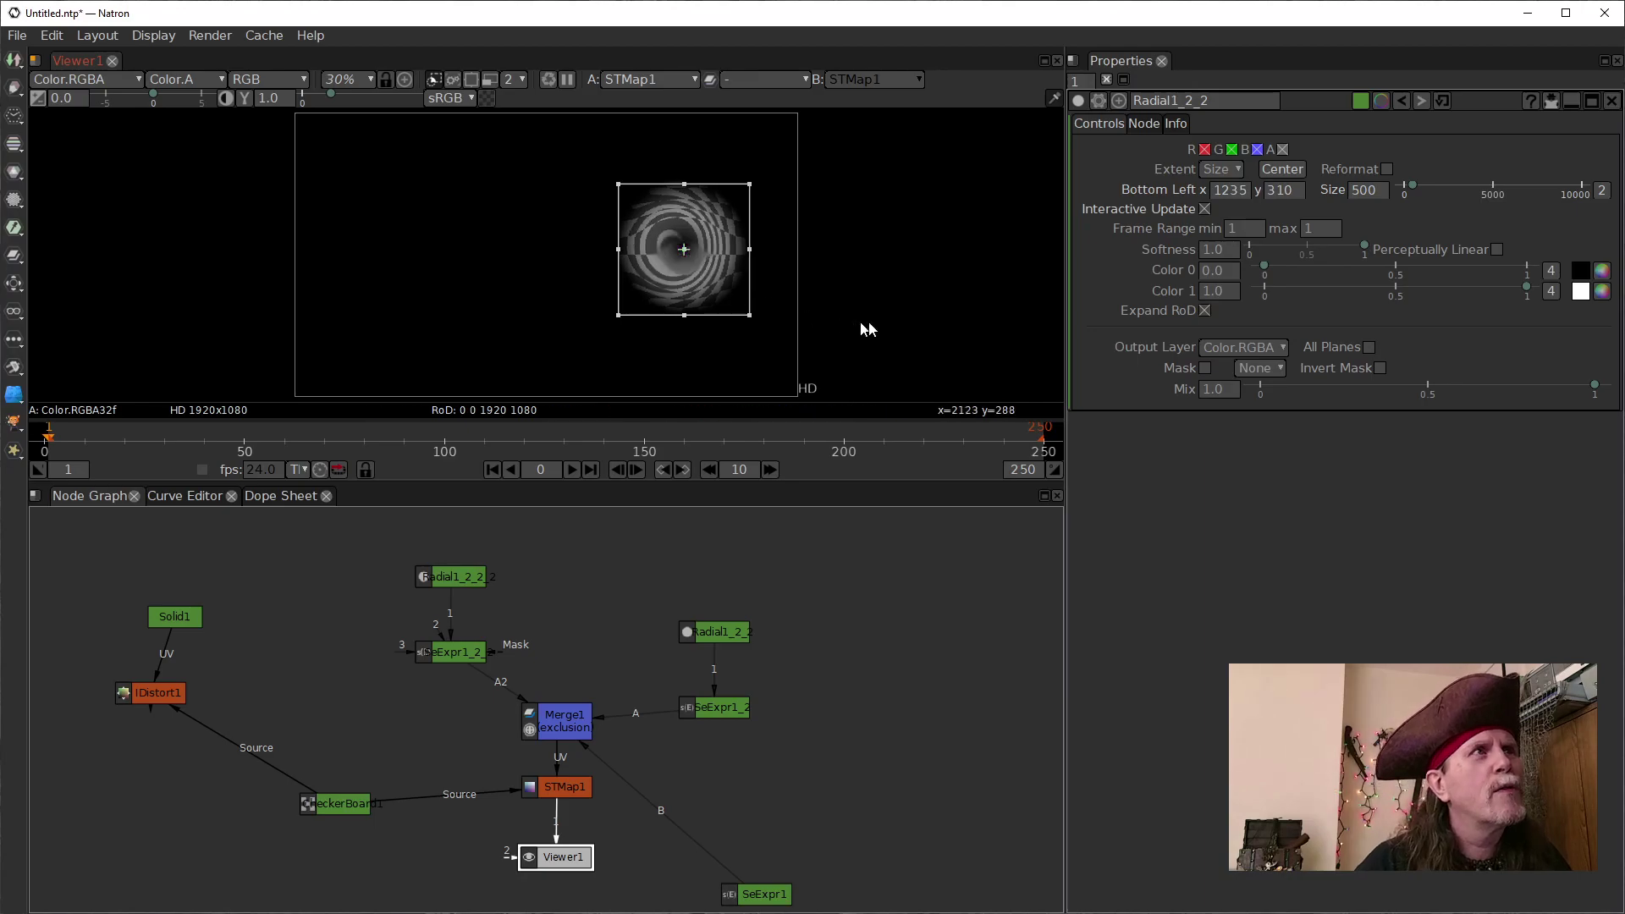
{"action": "scroll", "coordinate": [841, 318], "scroll_direction": "up", "scroll_amount": 3}
{"action": "left_click_drag", "start_coordinate": [576, 252], "coordinate": [573, 242]}
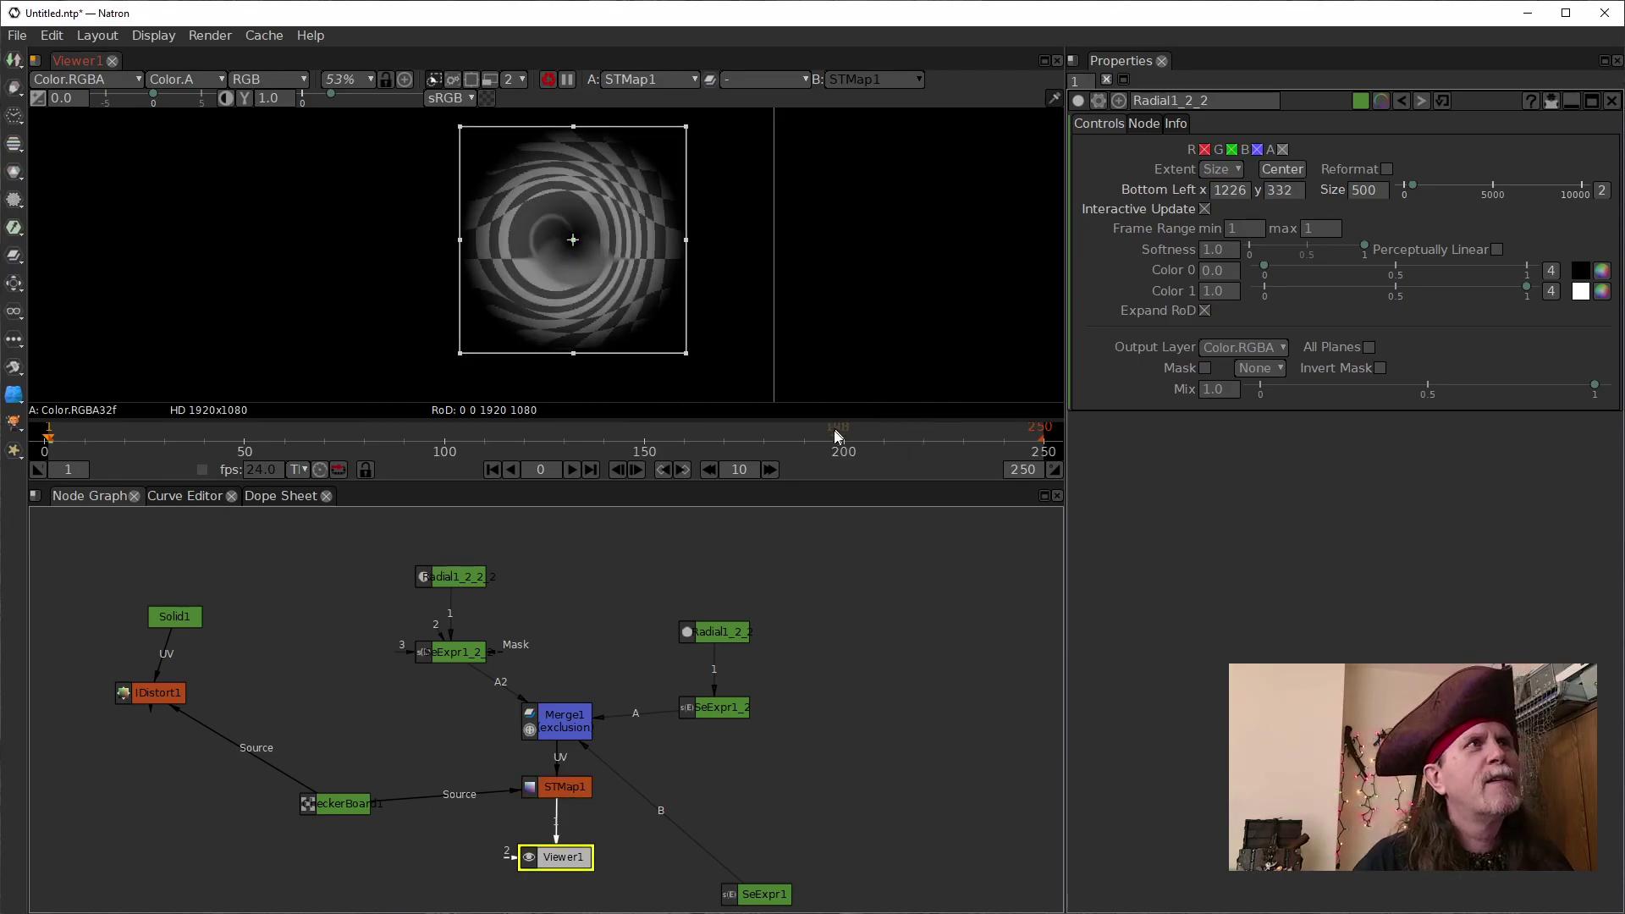
{"action": "scroll", "coordinate": [574, 306], "scroll_direction": "down", "scroll_amount": 2}
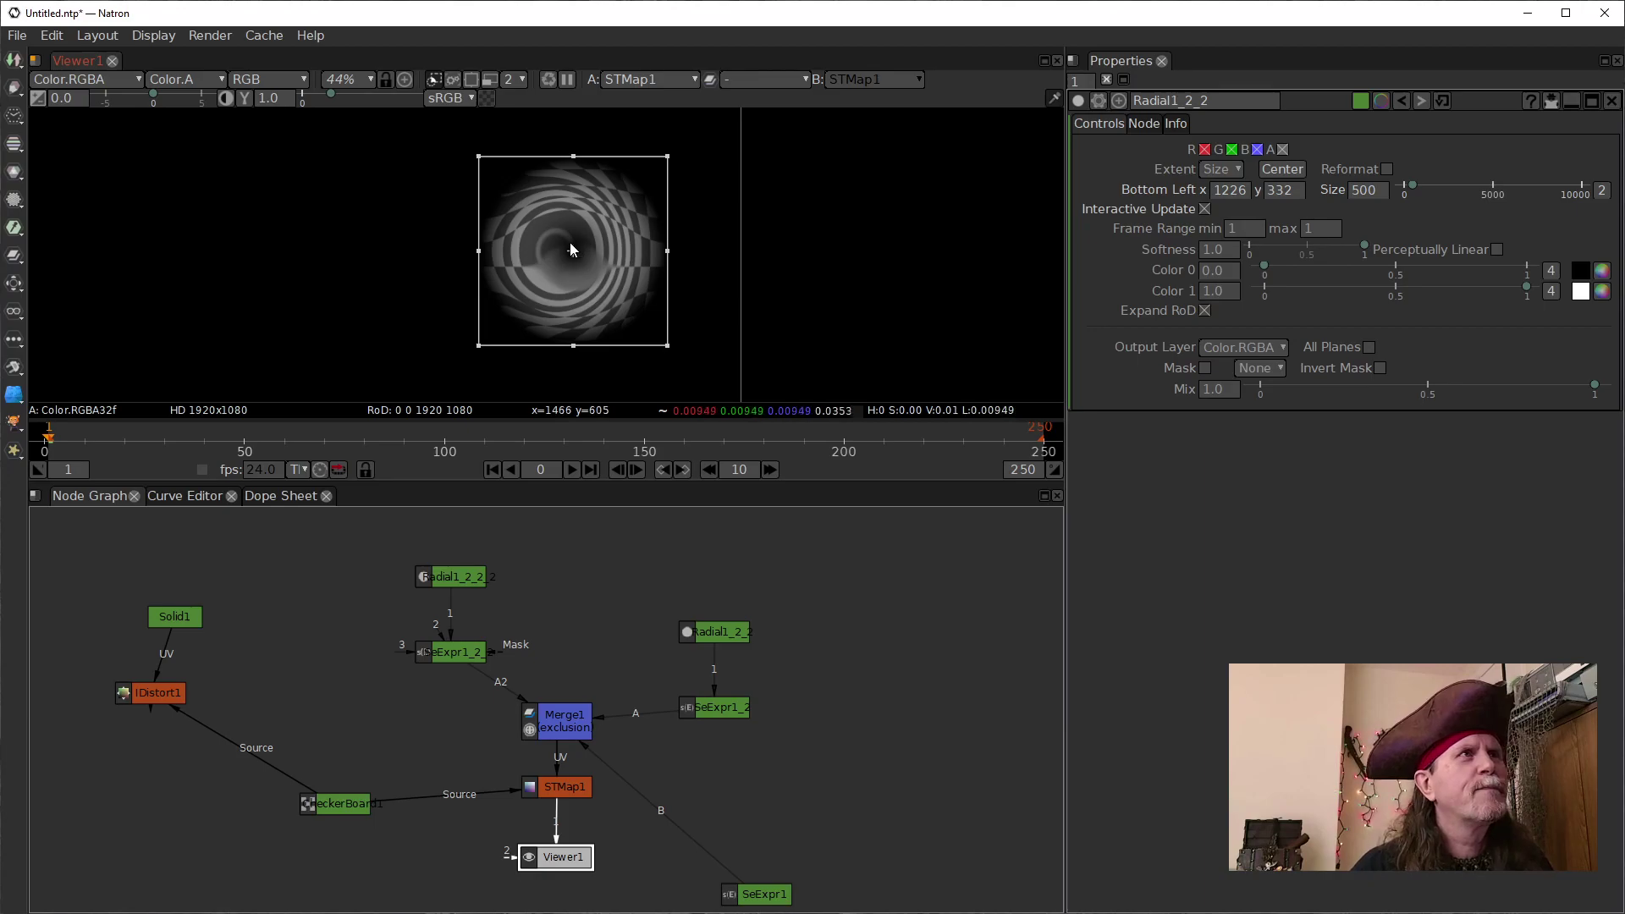
{"action": "left_click_drag", "start_coordinate": [571, 246], "coordinate": [405, 252]}
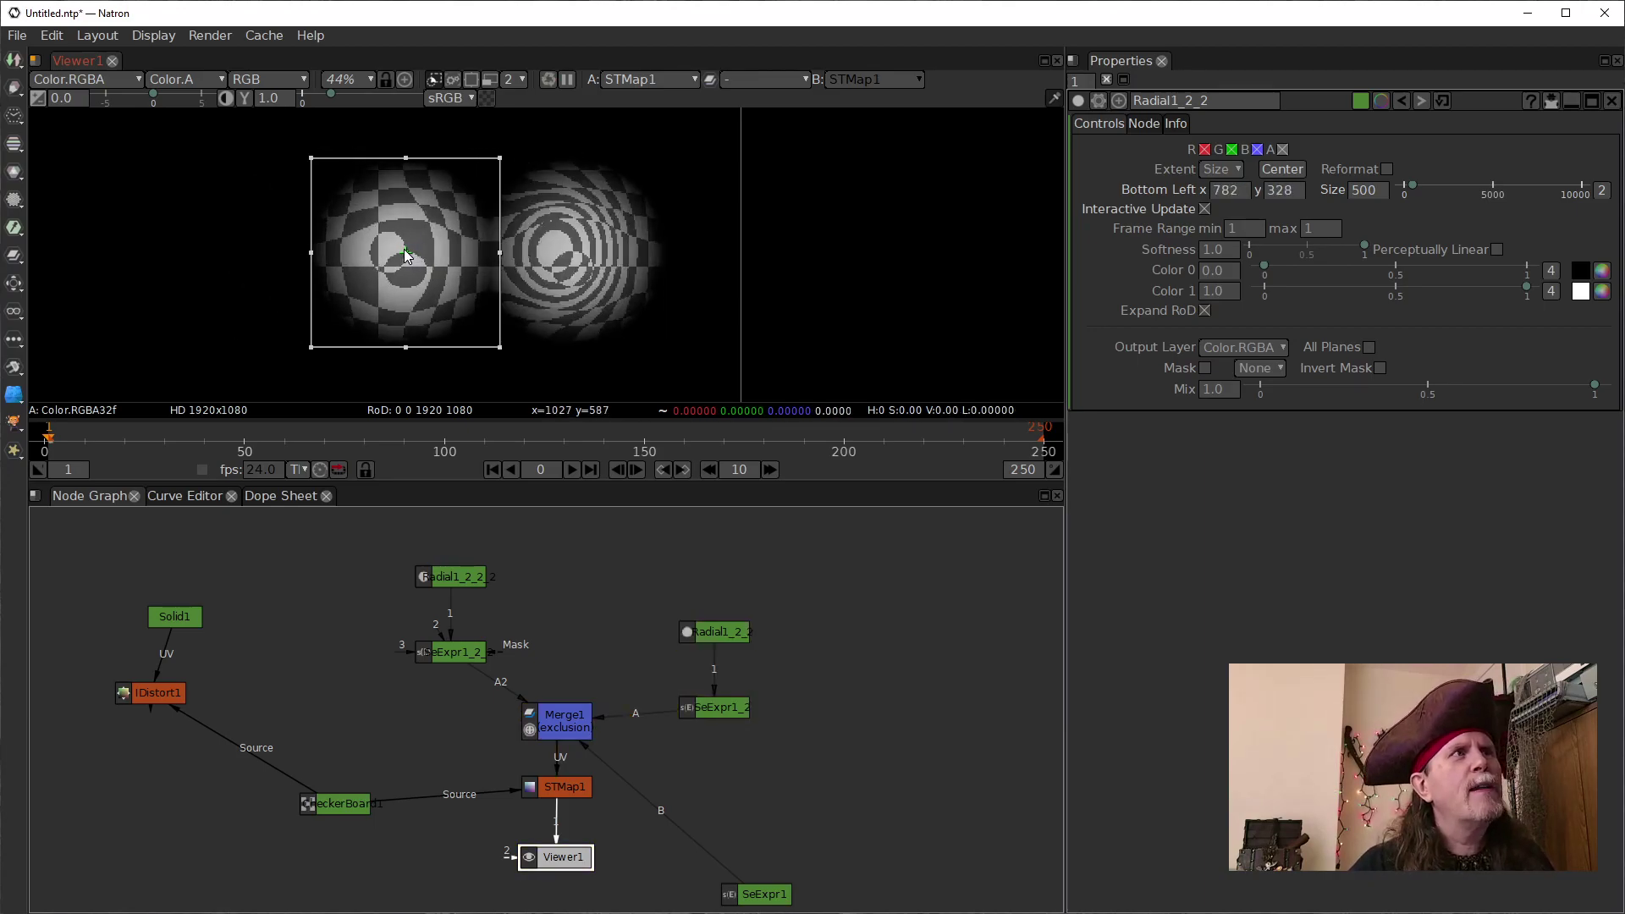
Set Merge1's operation to plus
{"action": "left_click", "coordinate": [560, 720]}
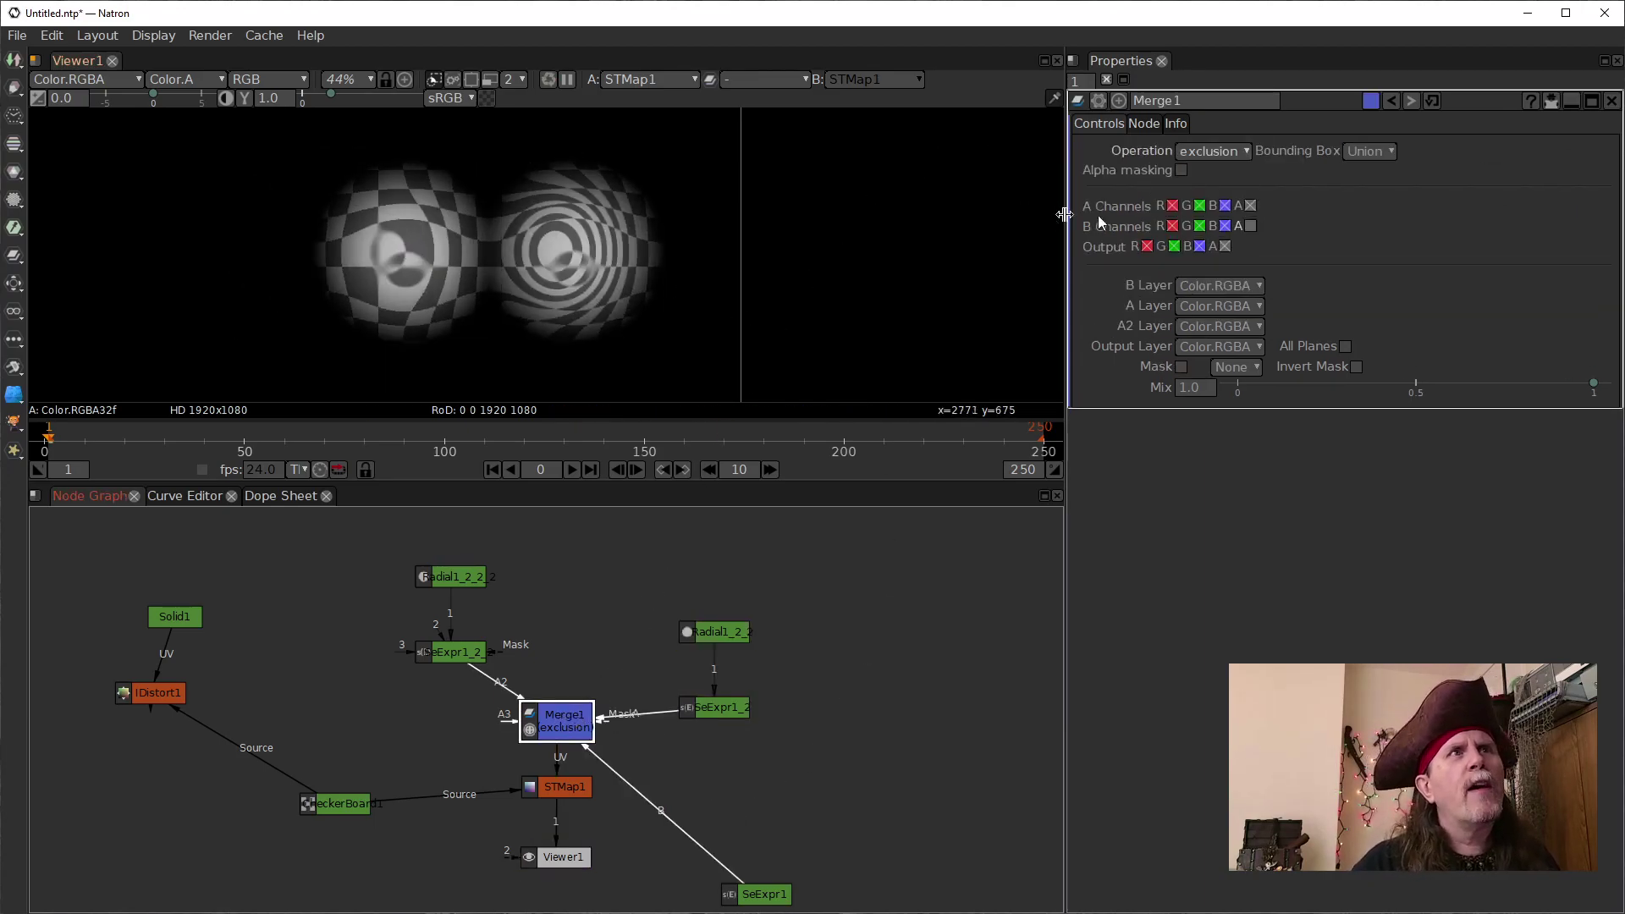
{"action": "left_click", "coordinate": [1224, 154]}
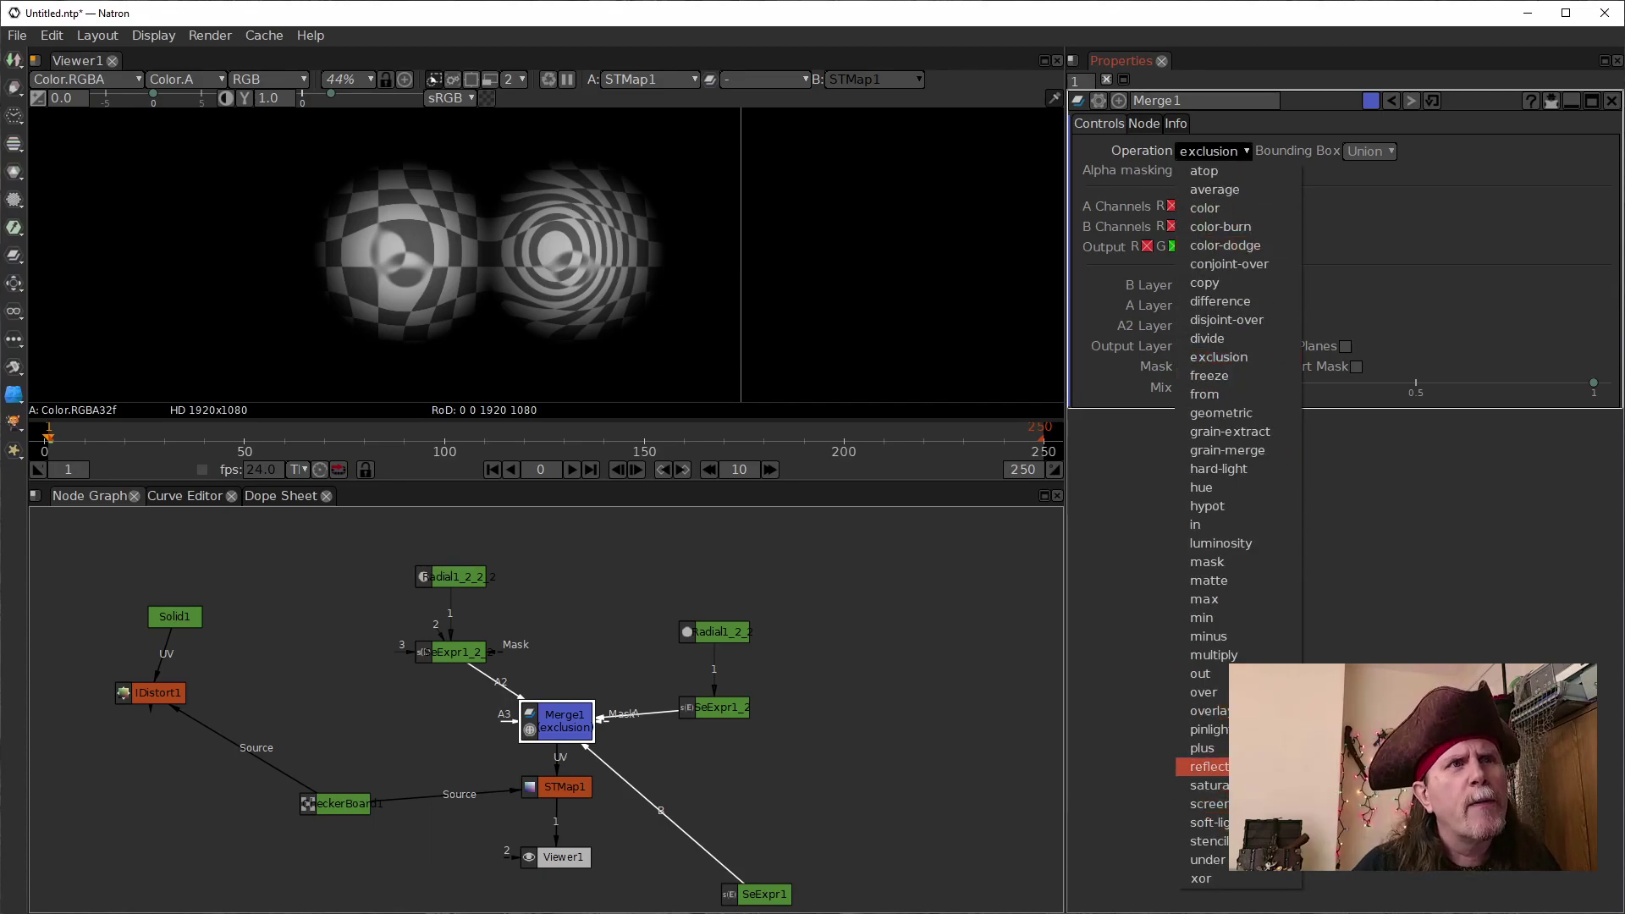
{"action": "left_click", "coordinate": [1244, 748]}
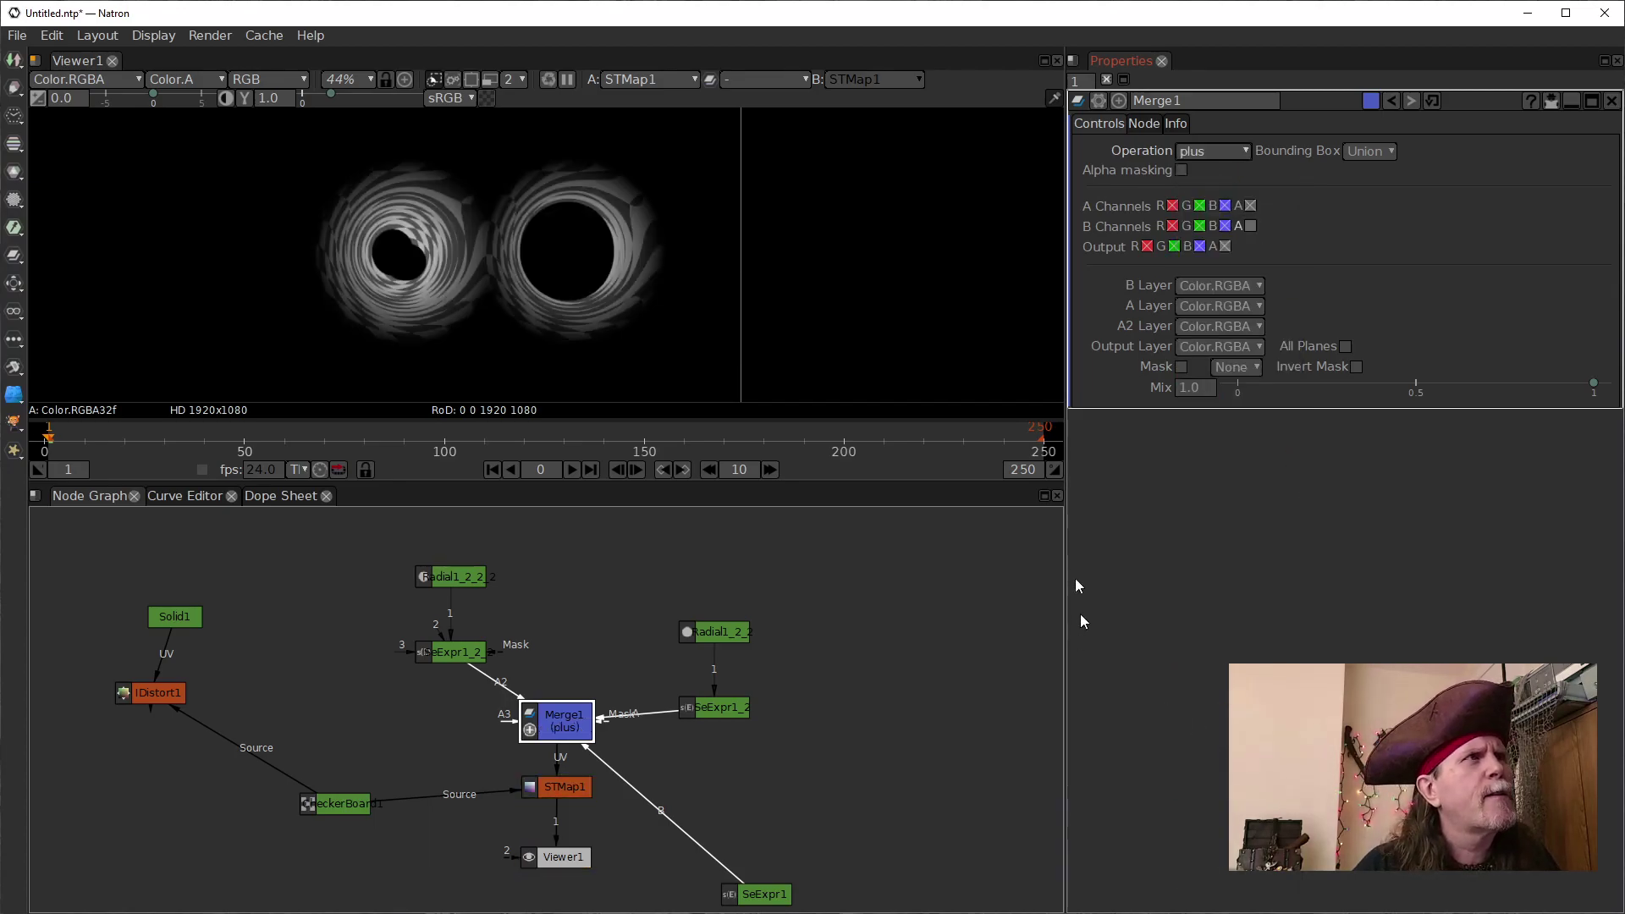
{"action": "left_click", "coordinate": [1227, 151]}
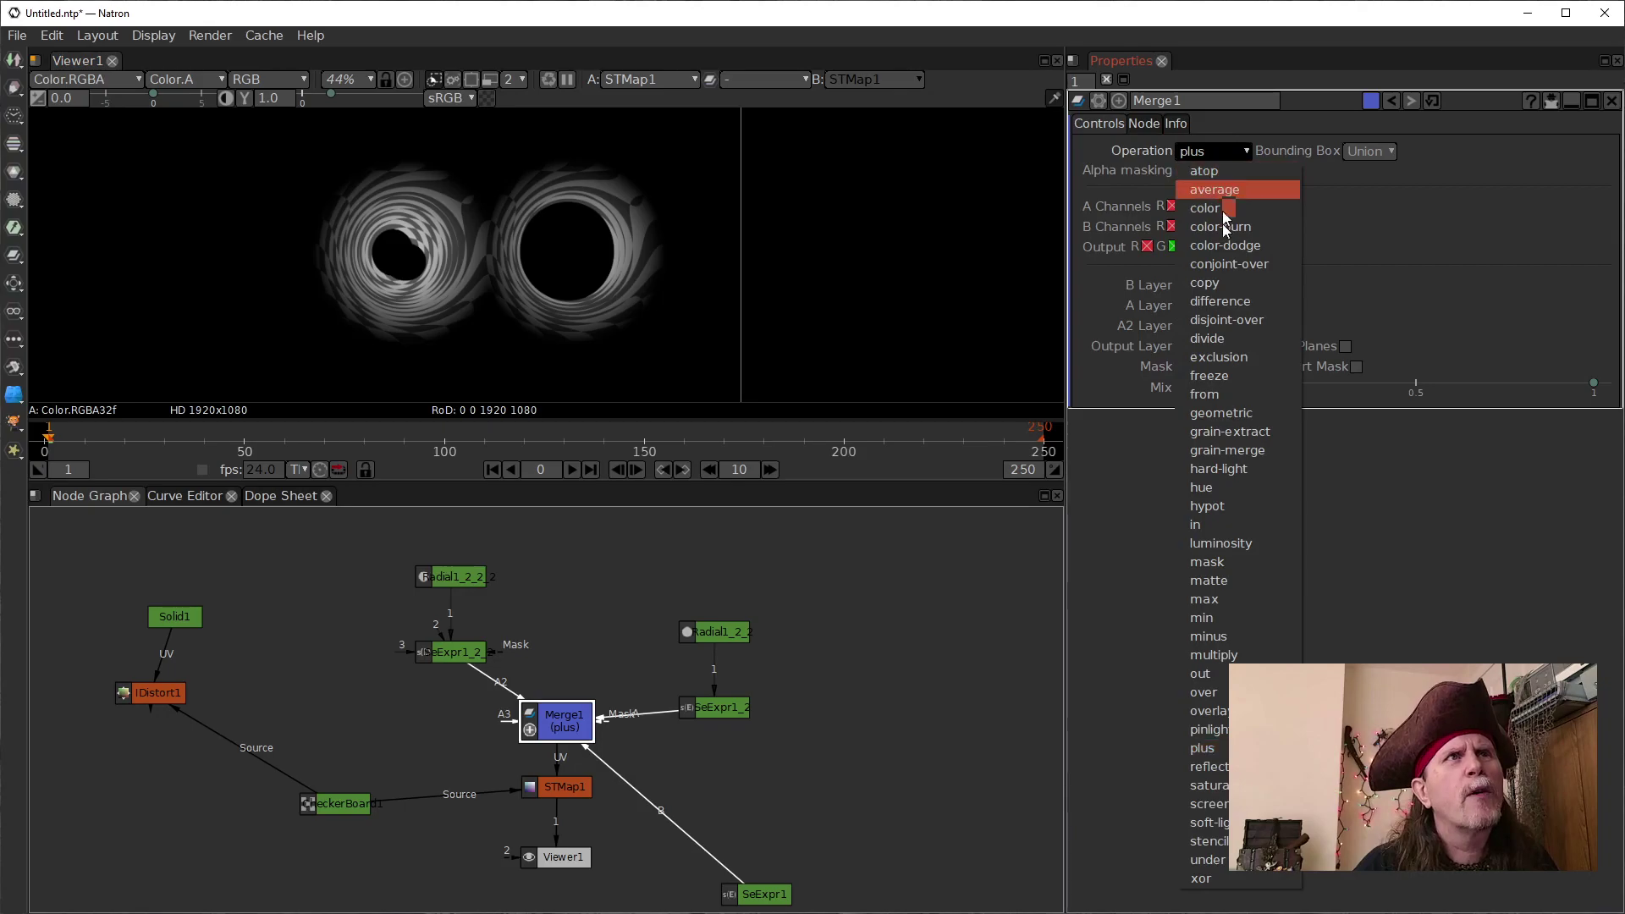
{"action": "left_click", "coordinate": [874, 659]}
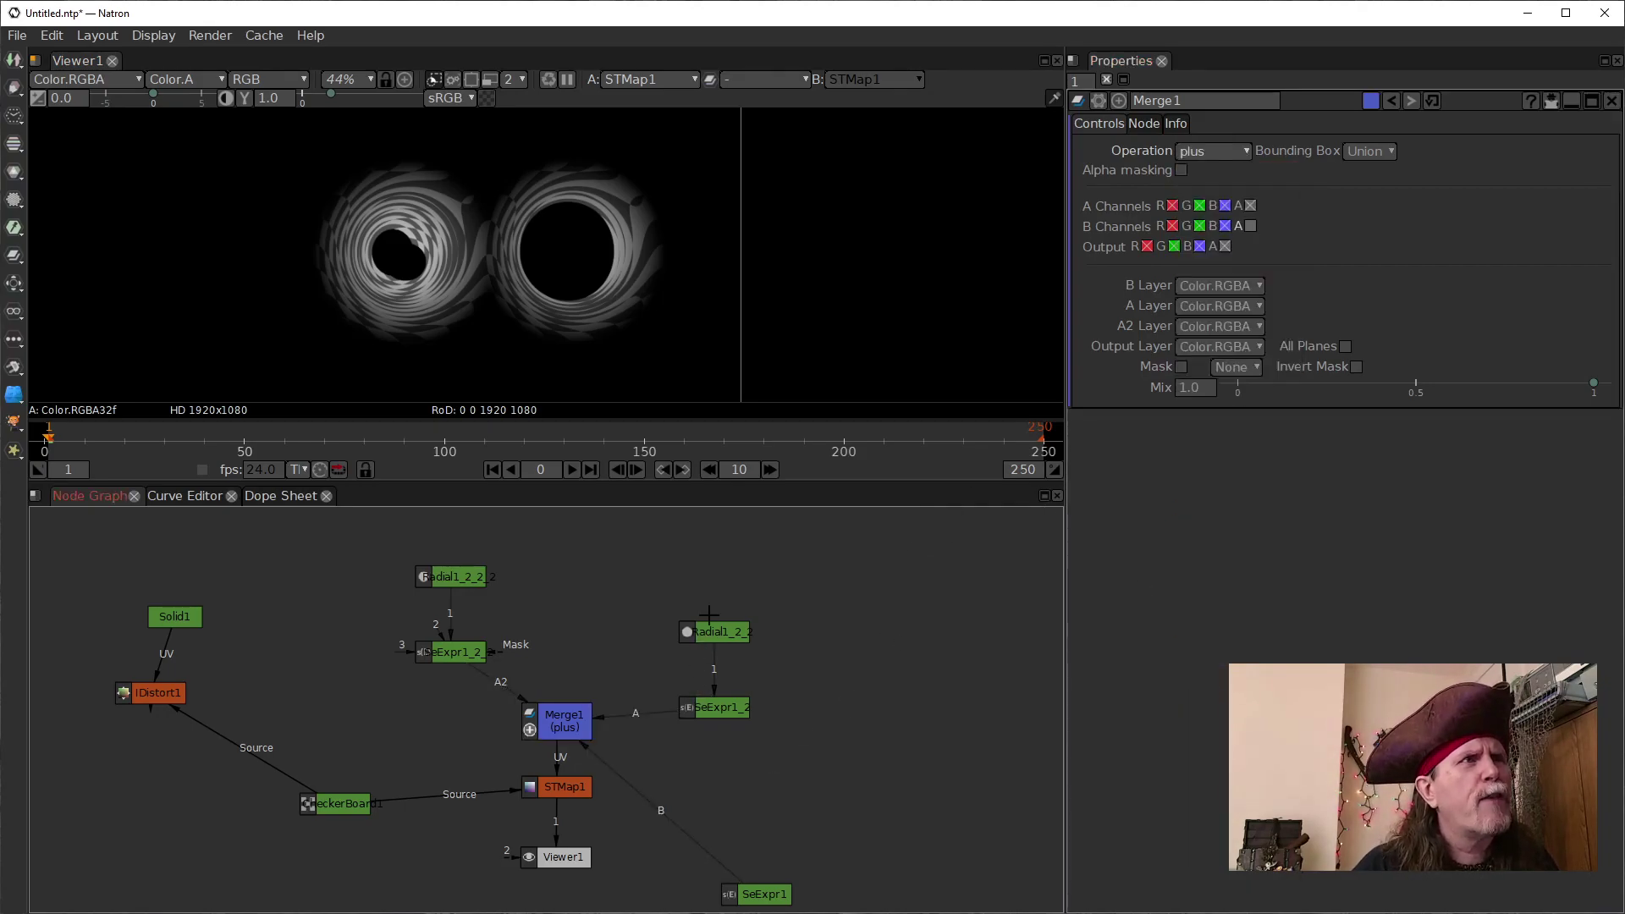
Lower the Color 1 value of Radial1_2_2 to 0.5
{"action": "double_click", "coordinate": [715, 641]}
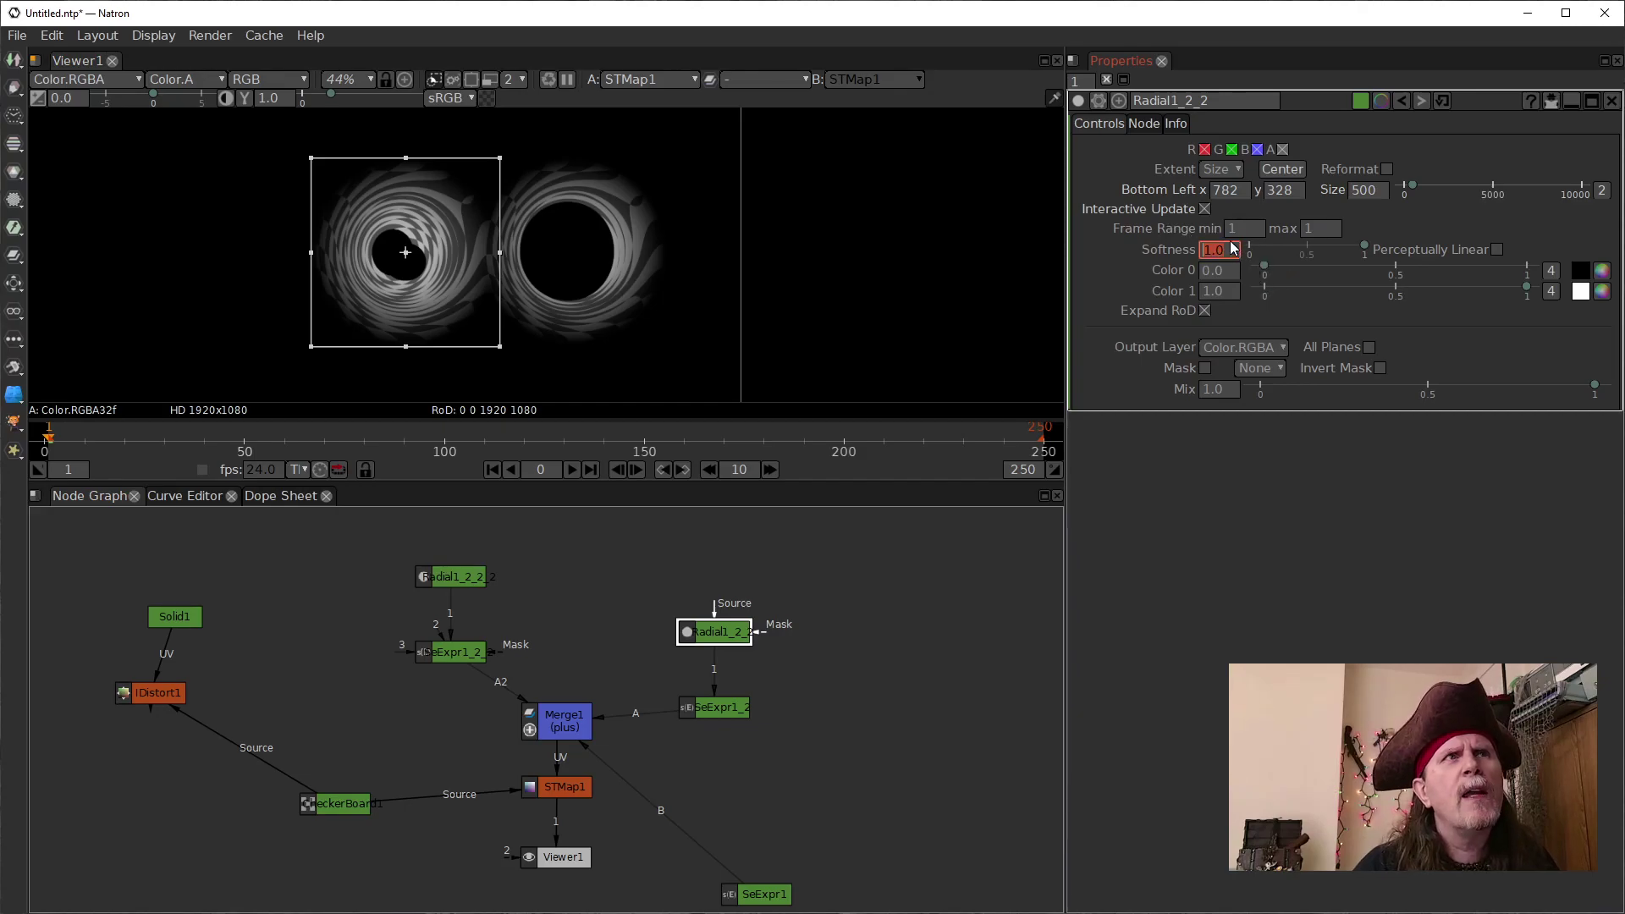
{"action": "scroll", "coordinate": [1216, 295], "scroll_direction": "down", "scroll_amount": 3}
{"action": "scroll", "coordinate": [1216, 296], "scroll_direction": "down", "scroll_amount": 2}
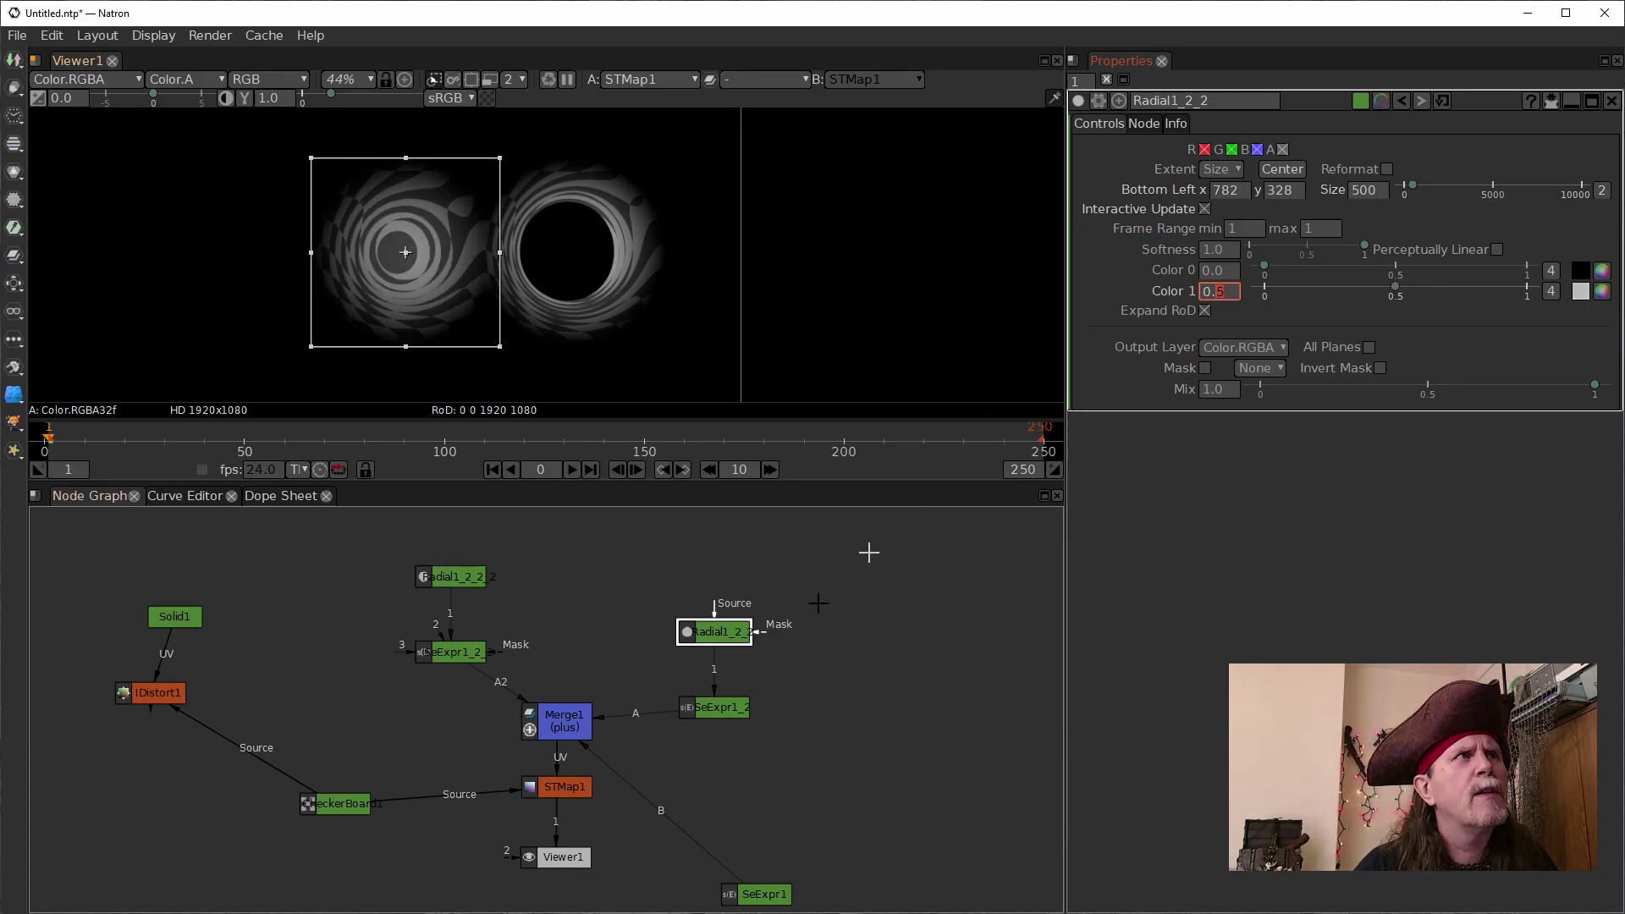
Set Radial1_2_2_2's Color 1 to 0.5 and move its circle to about x 1335, y 335, clear of the other one
{"action": "left_click", "coordinate": [440, 656]}
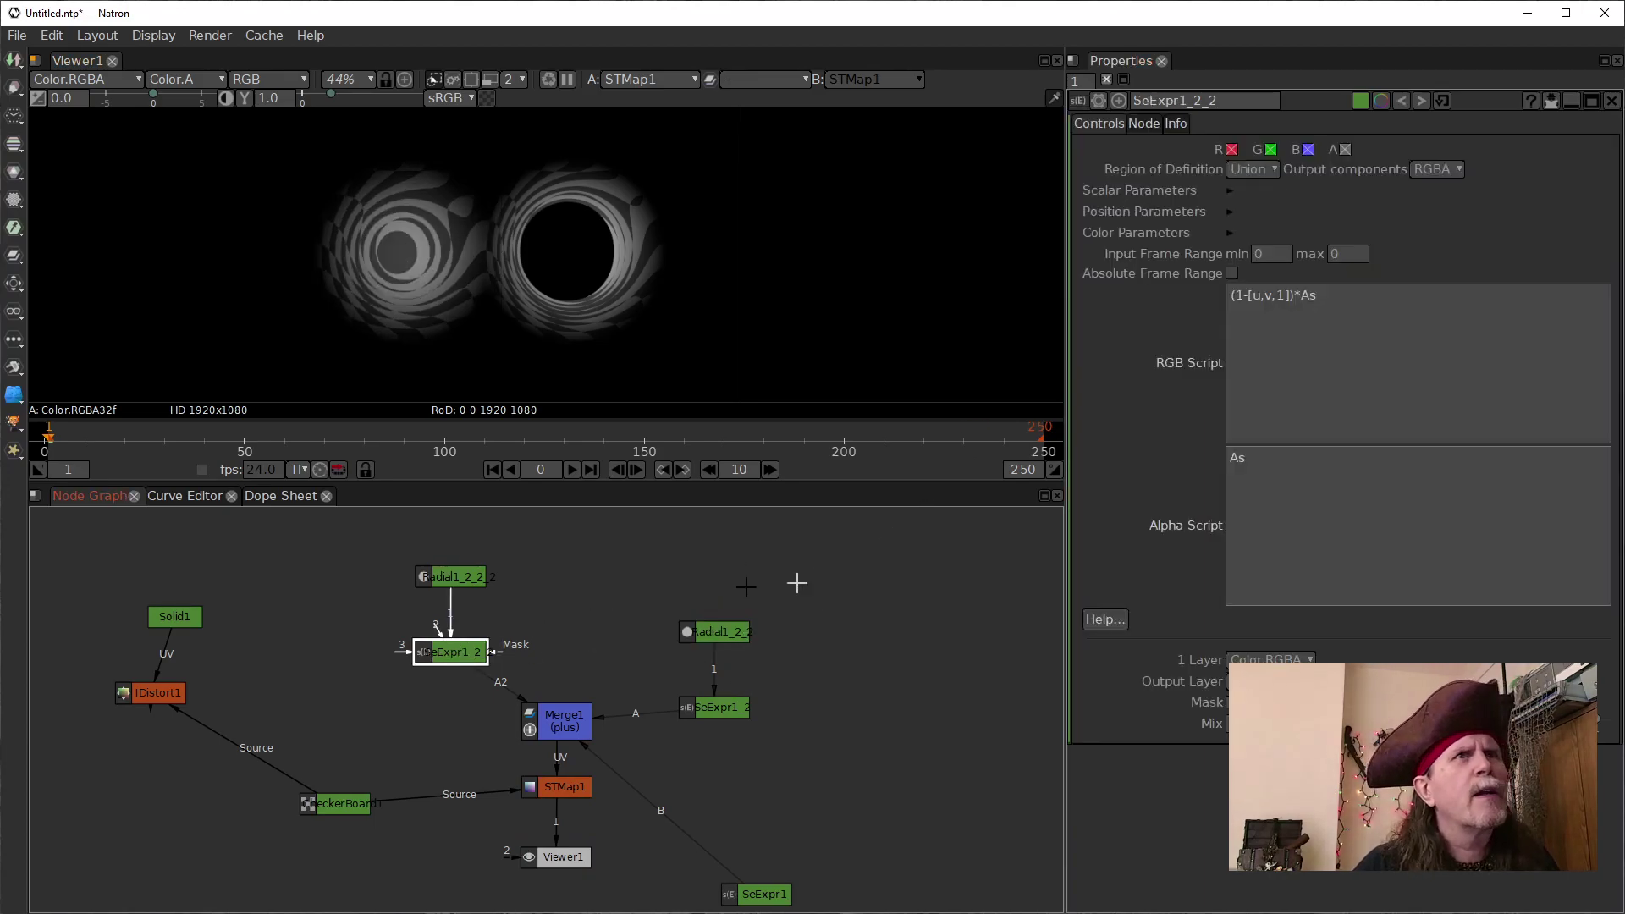
{"action": "left_click", "coordinate": [453, 574]}
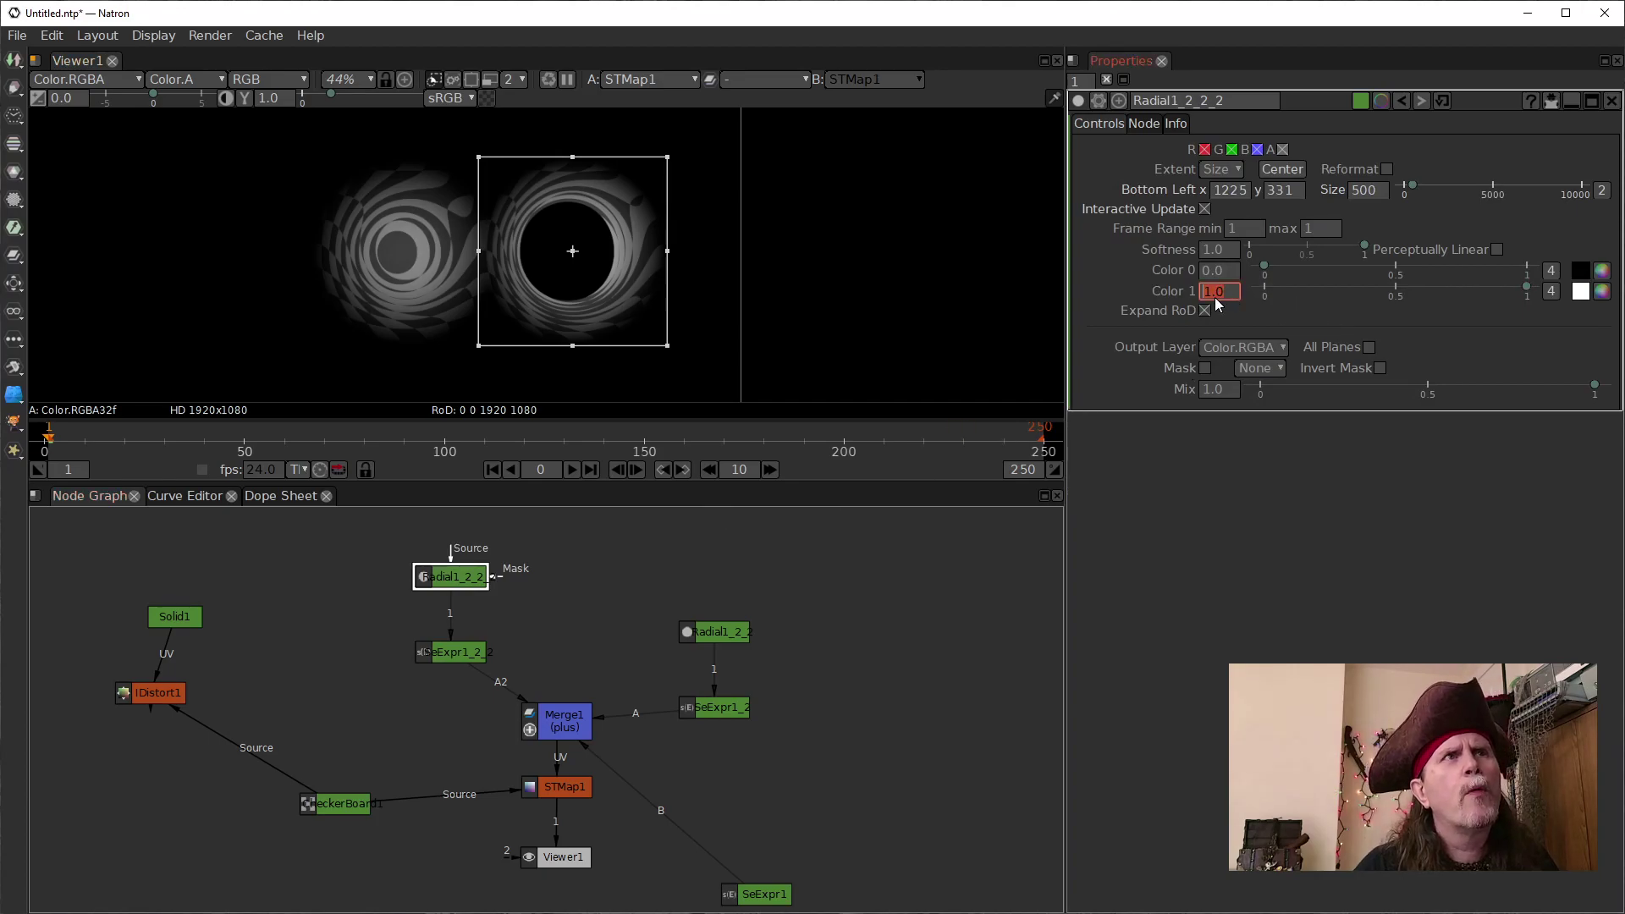
{"action": "scroll", "coordinate": [1216, 294], "scroll_direction": "down", "scroll_amount": 6}
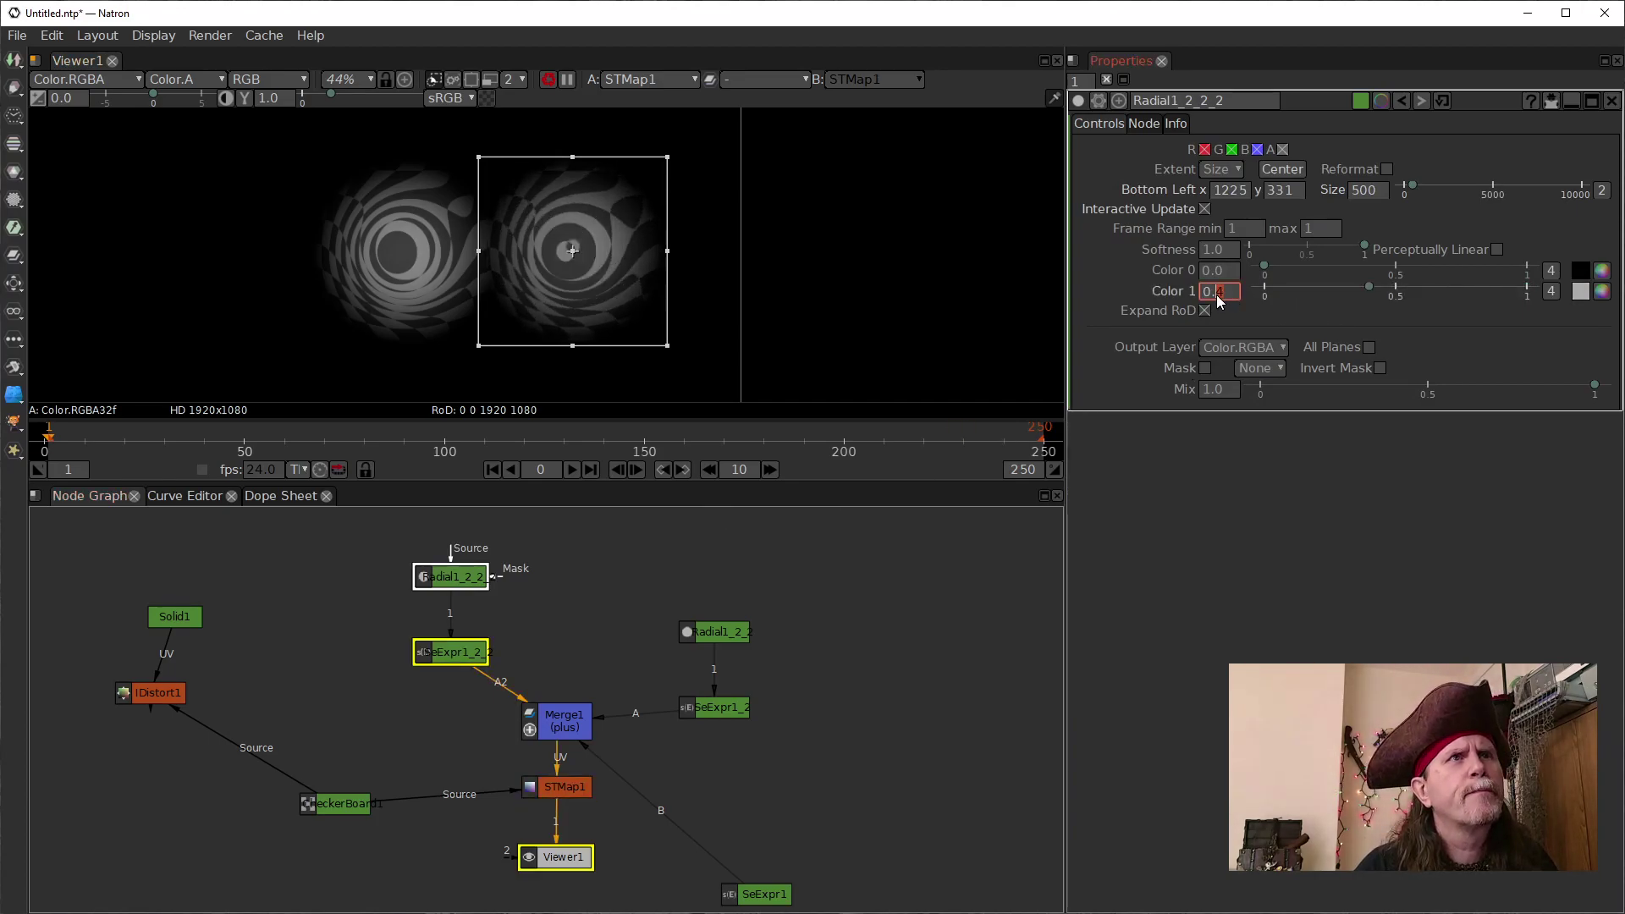
{"action": "scroll", "coordinate": [1216, 294], "scroll_direction": "down", "scroll_amount": 1}
{"action": "scroll", "coordinate": [1216, 294], "scroll_direction": "up", "scroll_amount": 2}
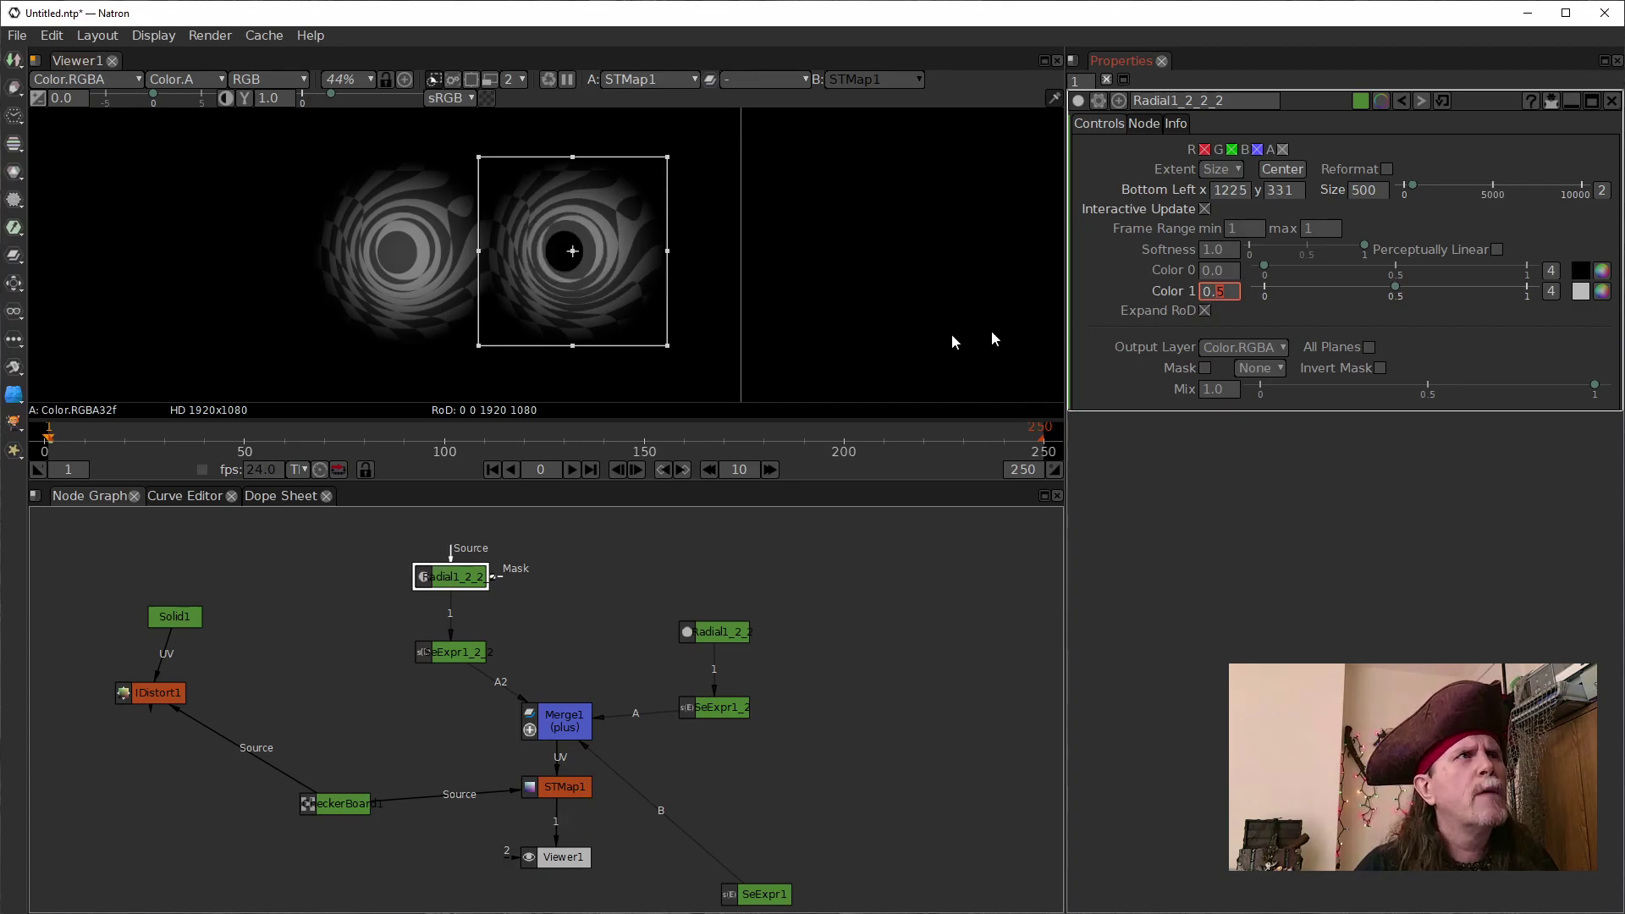
{"action": "left_click_drag", "start_coordinate": [573, 256], "coordinate": [613, 257]}
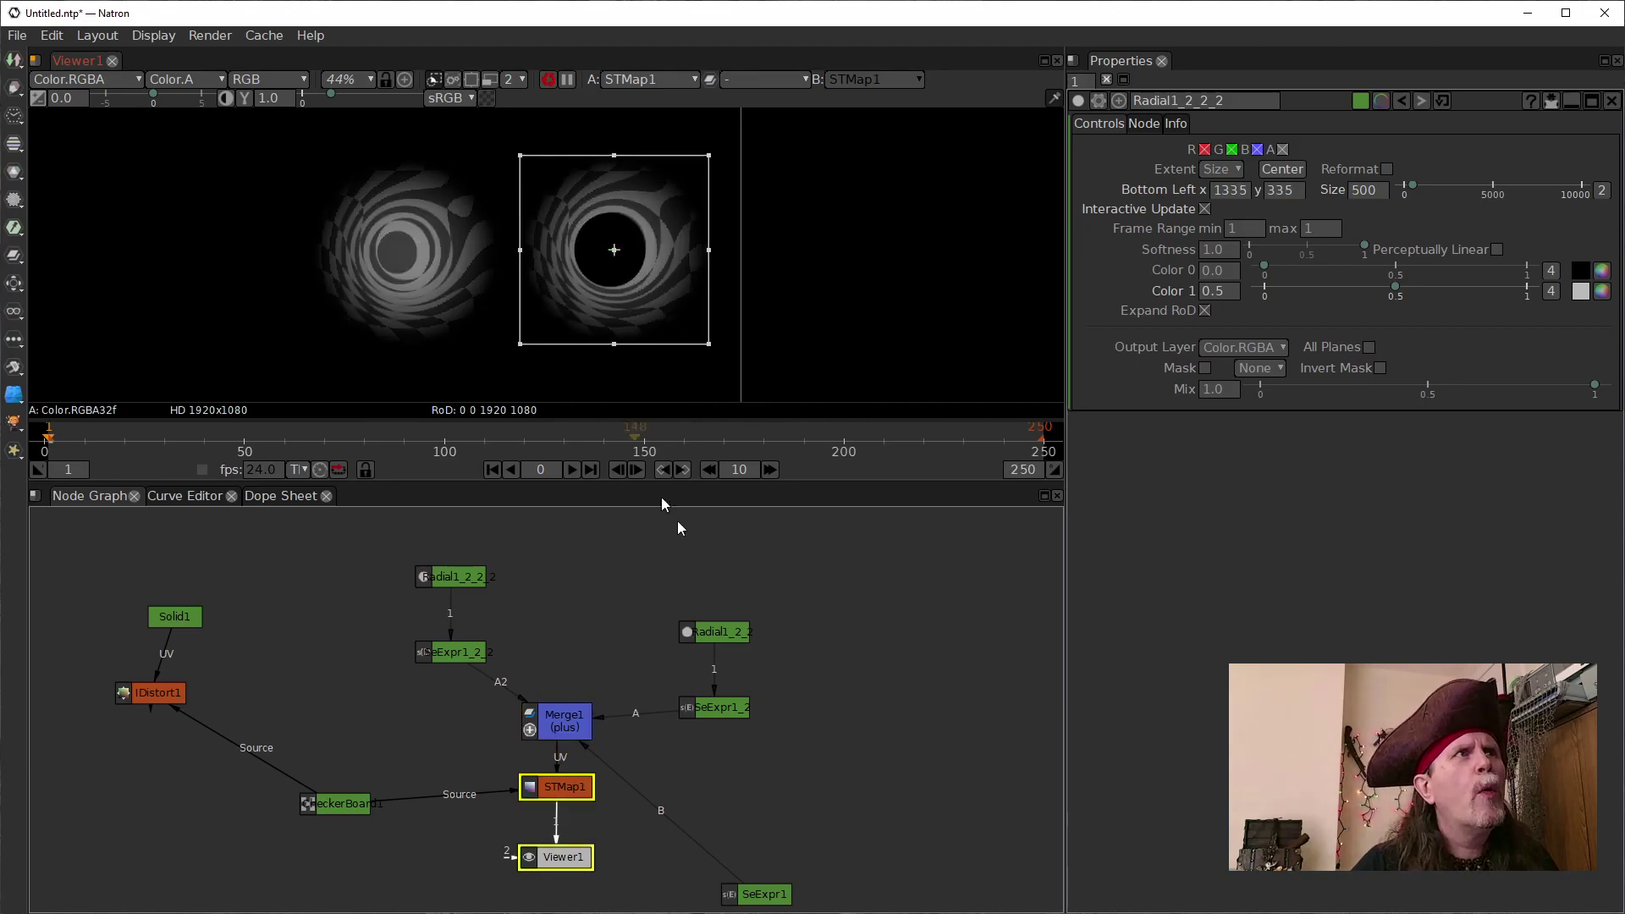
Turn off Black outside on the STMap1 node
{"action": "left_click", "coordinate": [539, 787]}
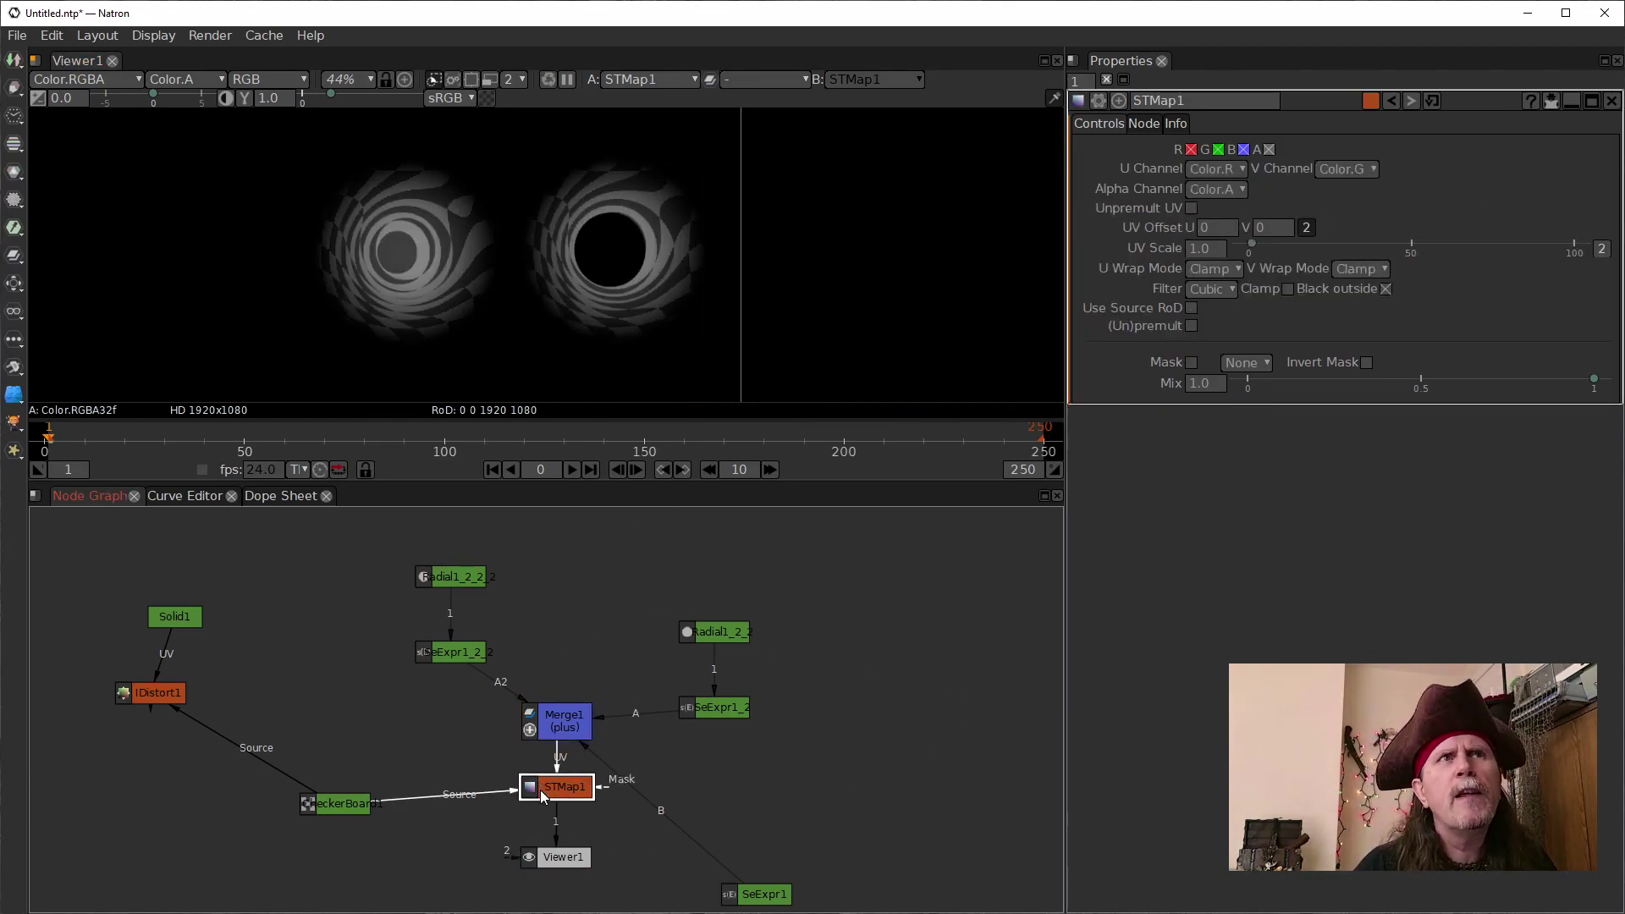
{"action": "left_click", "coordinate": [1385, 289]}
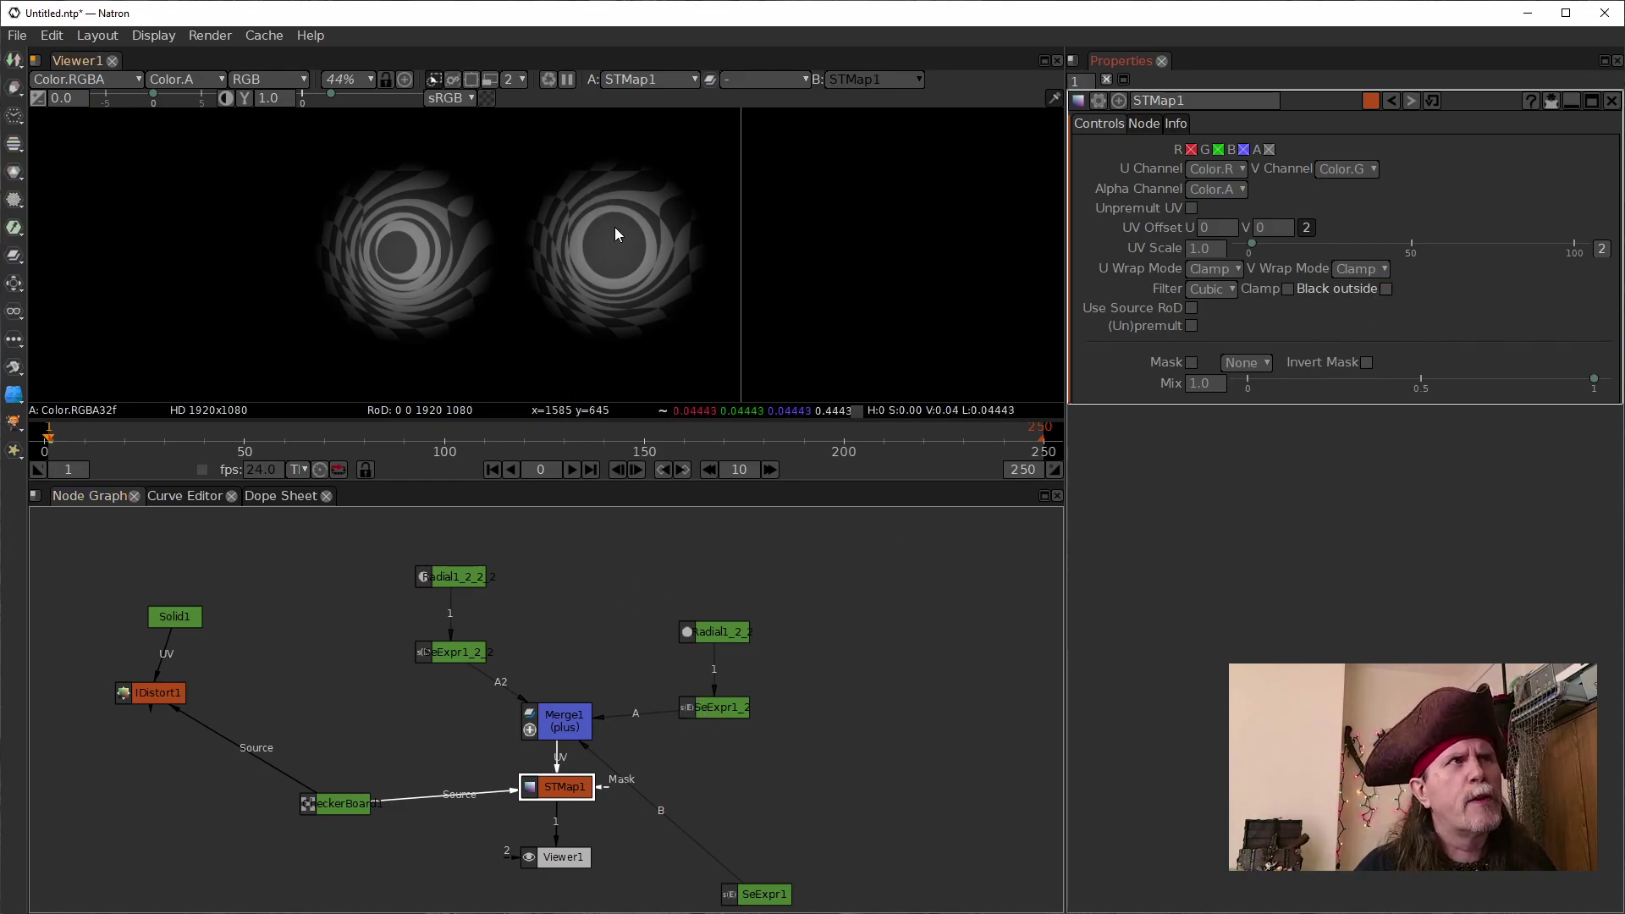
Move the Radial1_2_2_2 circle past the other circle to its far side, at about x 409, y 360
{"action": "left_click", "coordinate": [715, 713]}
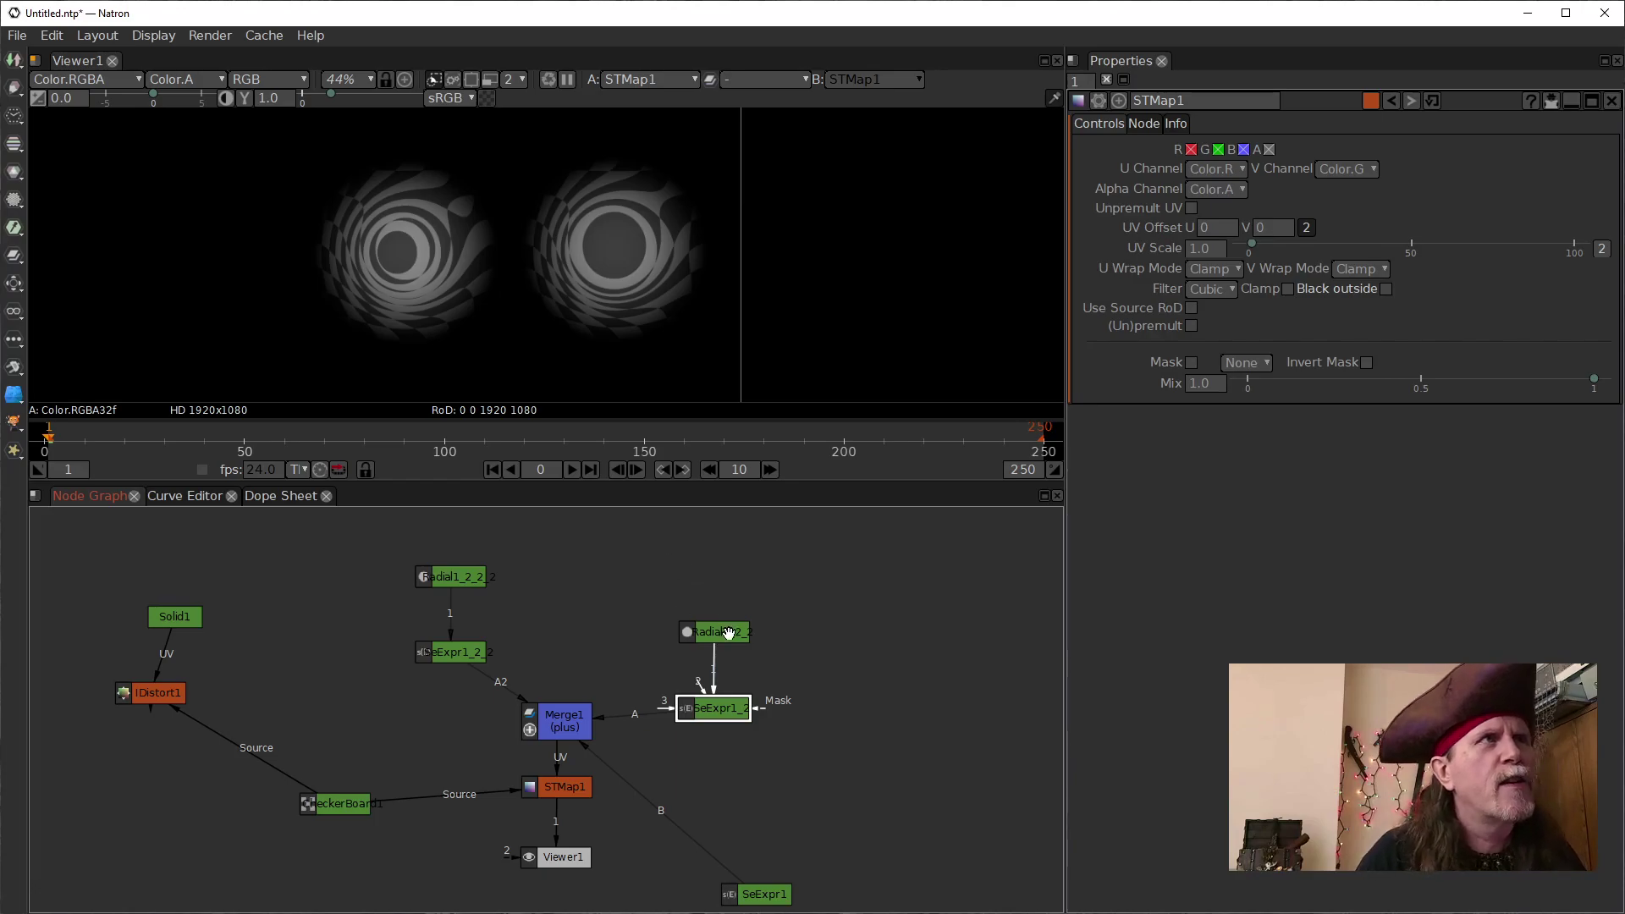
{"action": "left_click", "coordinate": [702, 638]}
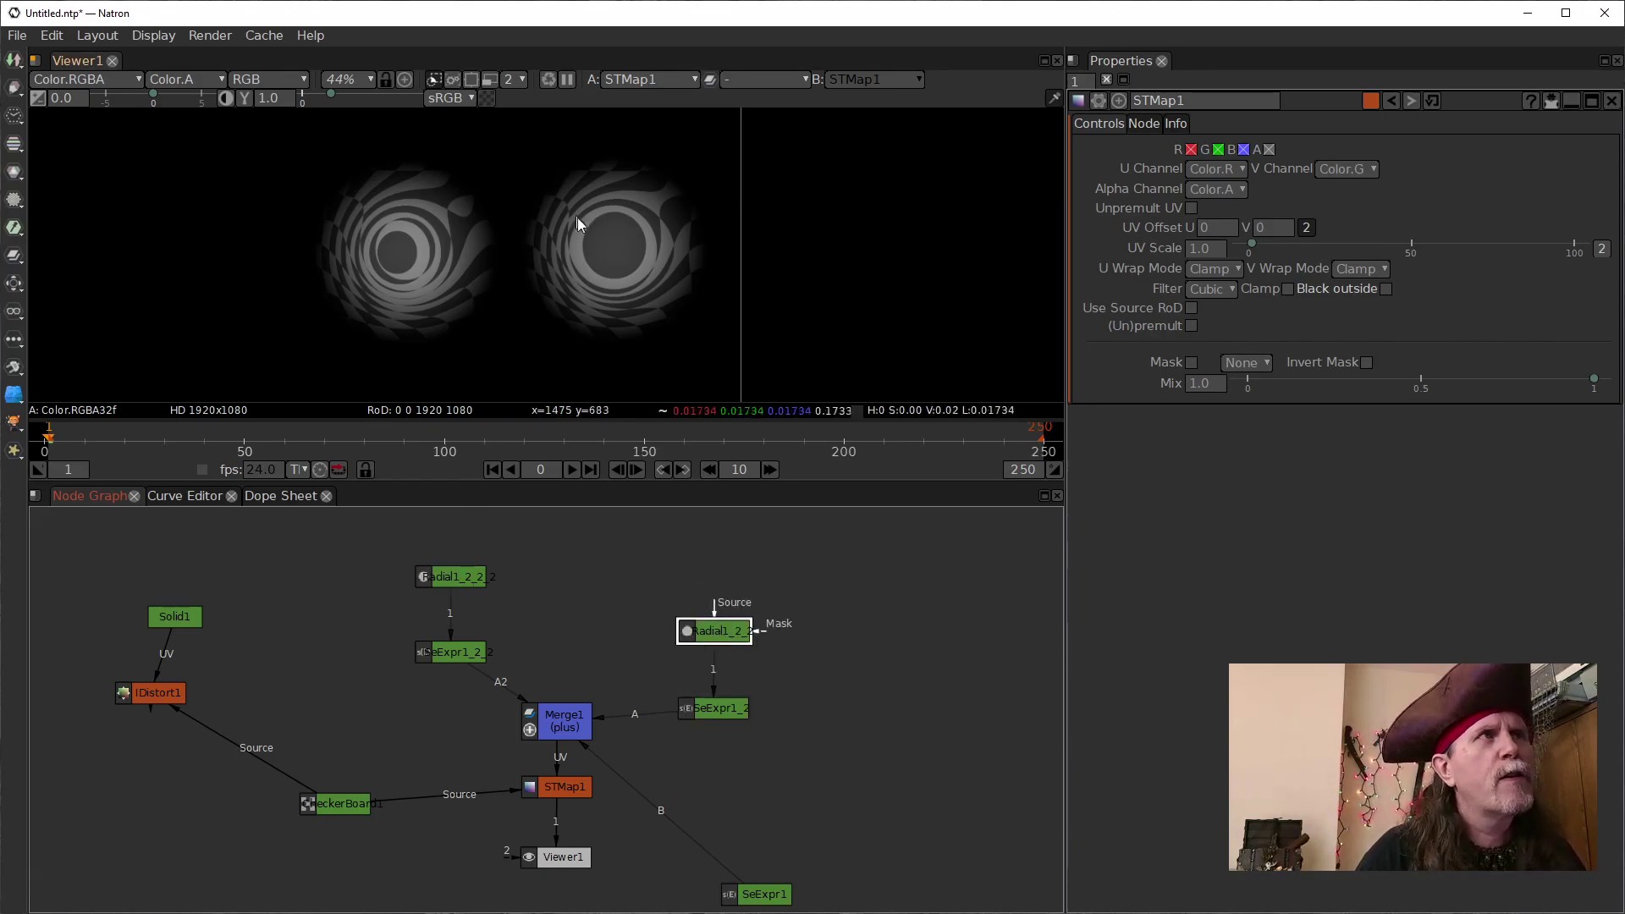
{"action": "left_click", "coordinate": [610, 265]}
{"action": "left_click", "coordinate": [455, 586]}
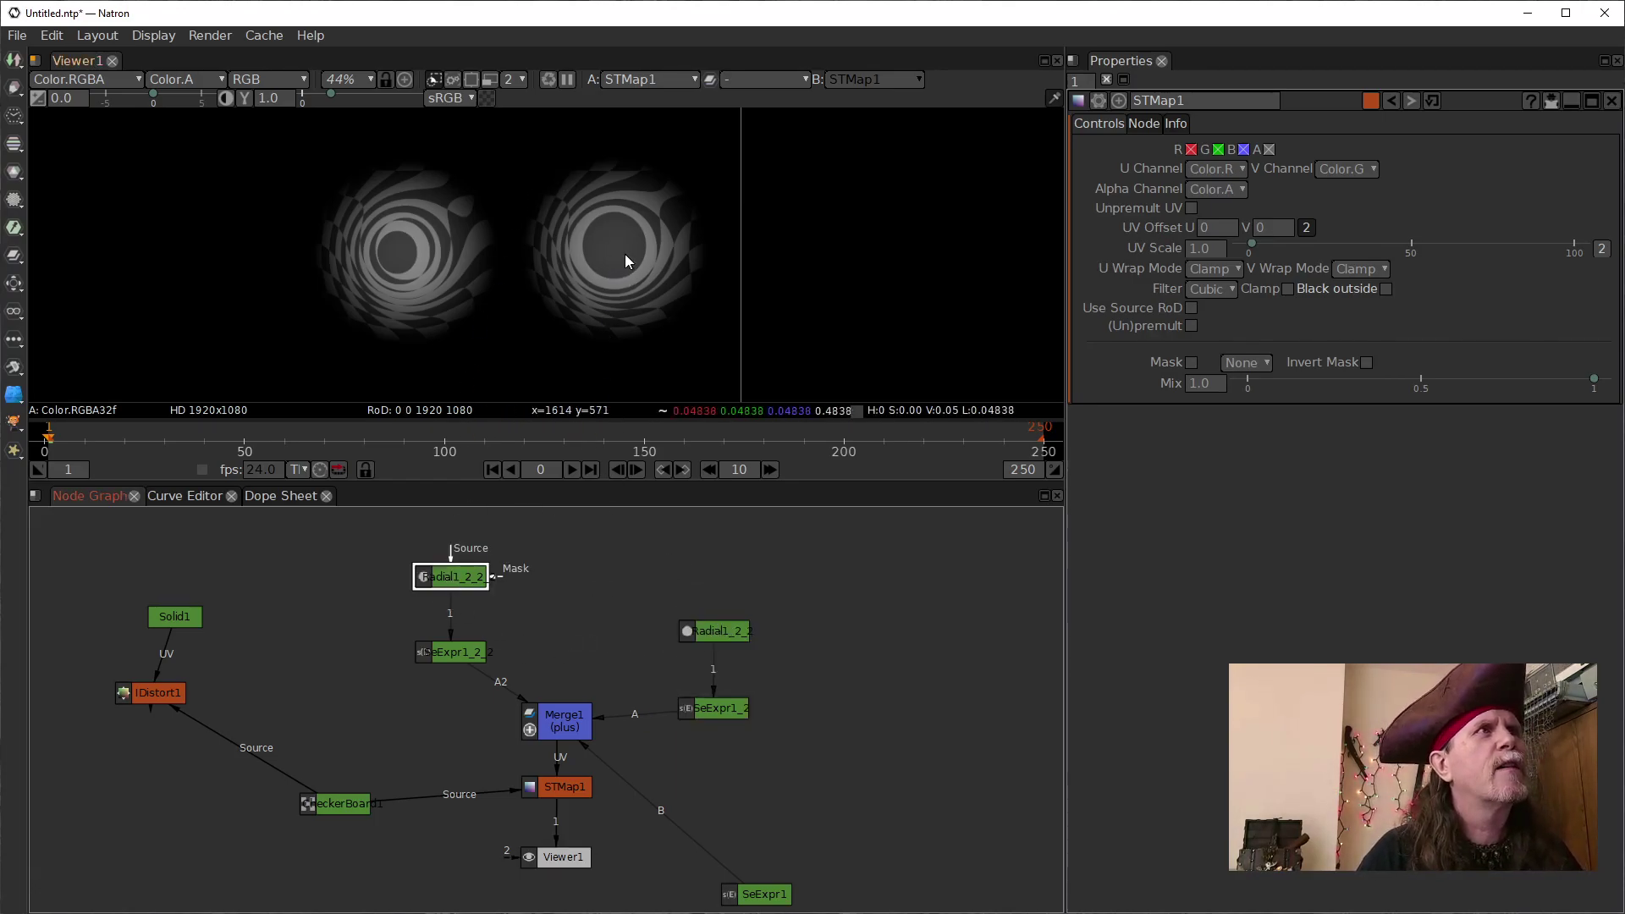
{"action": "left_click", "coordinate": [627, 262]}
{"action": "left_click", "coordinate": [444, 574]}
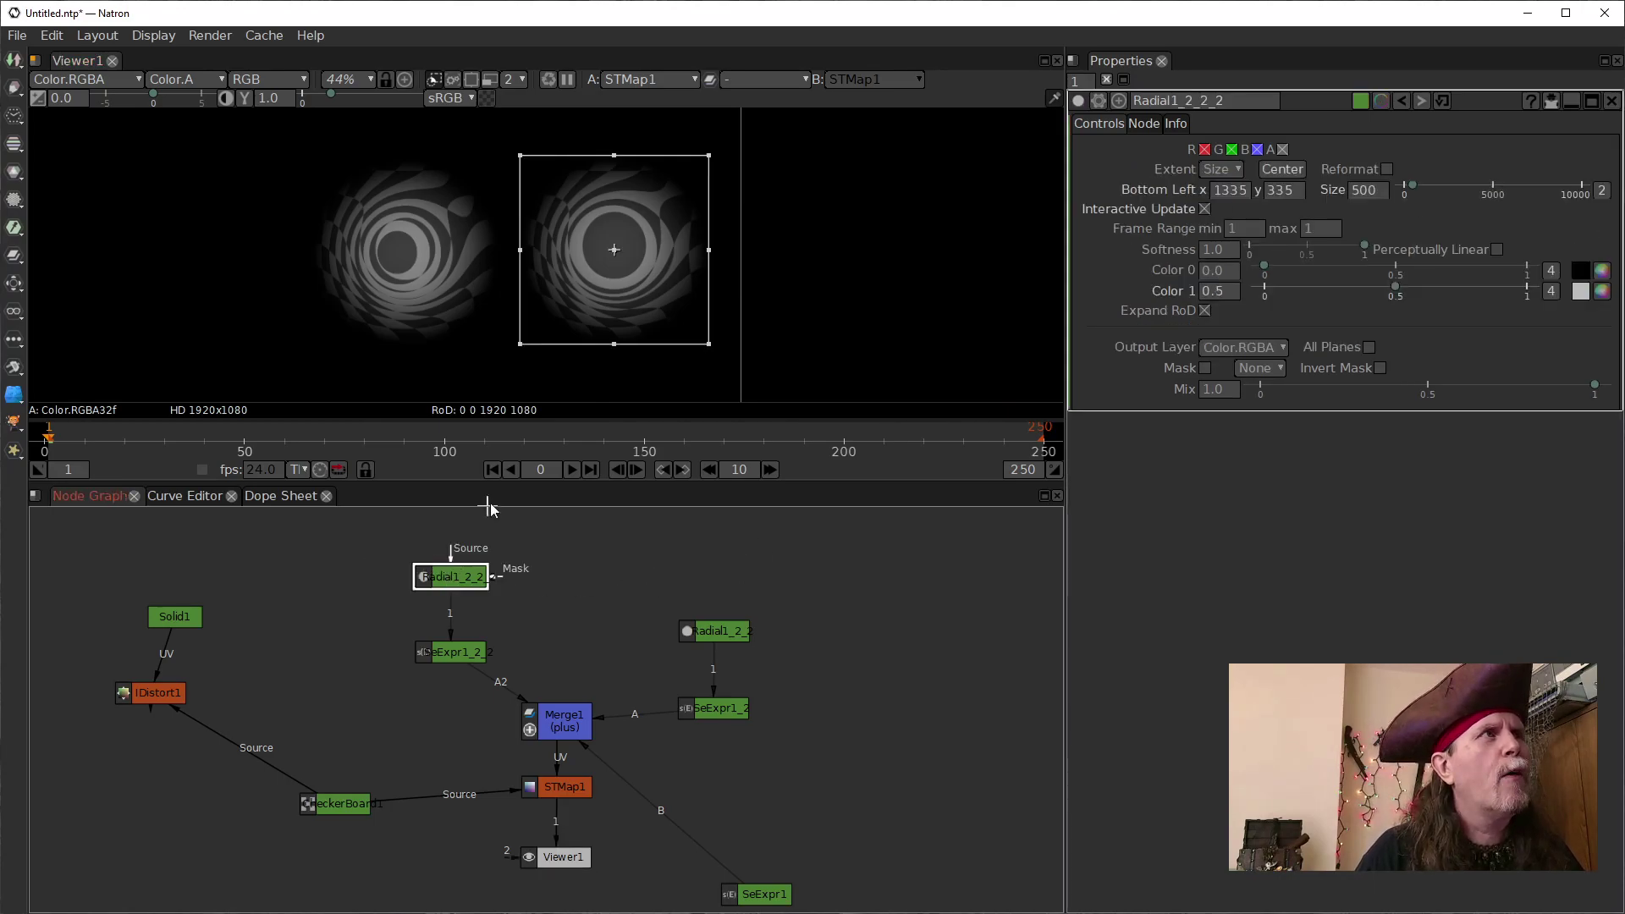
{"action": "left_click_drag", "start_coordinate": [617, 254], "coordinate": [264, 240]}
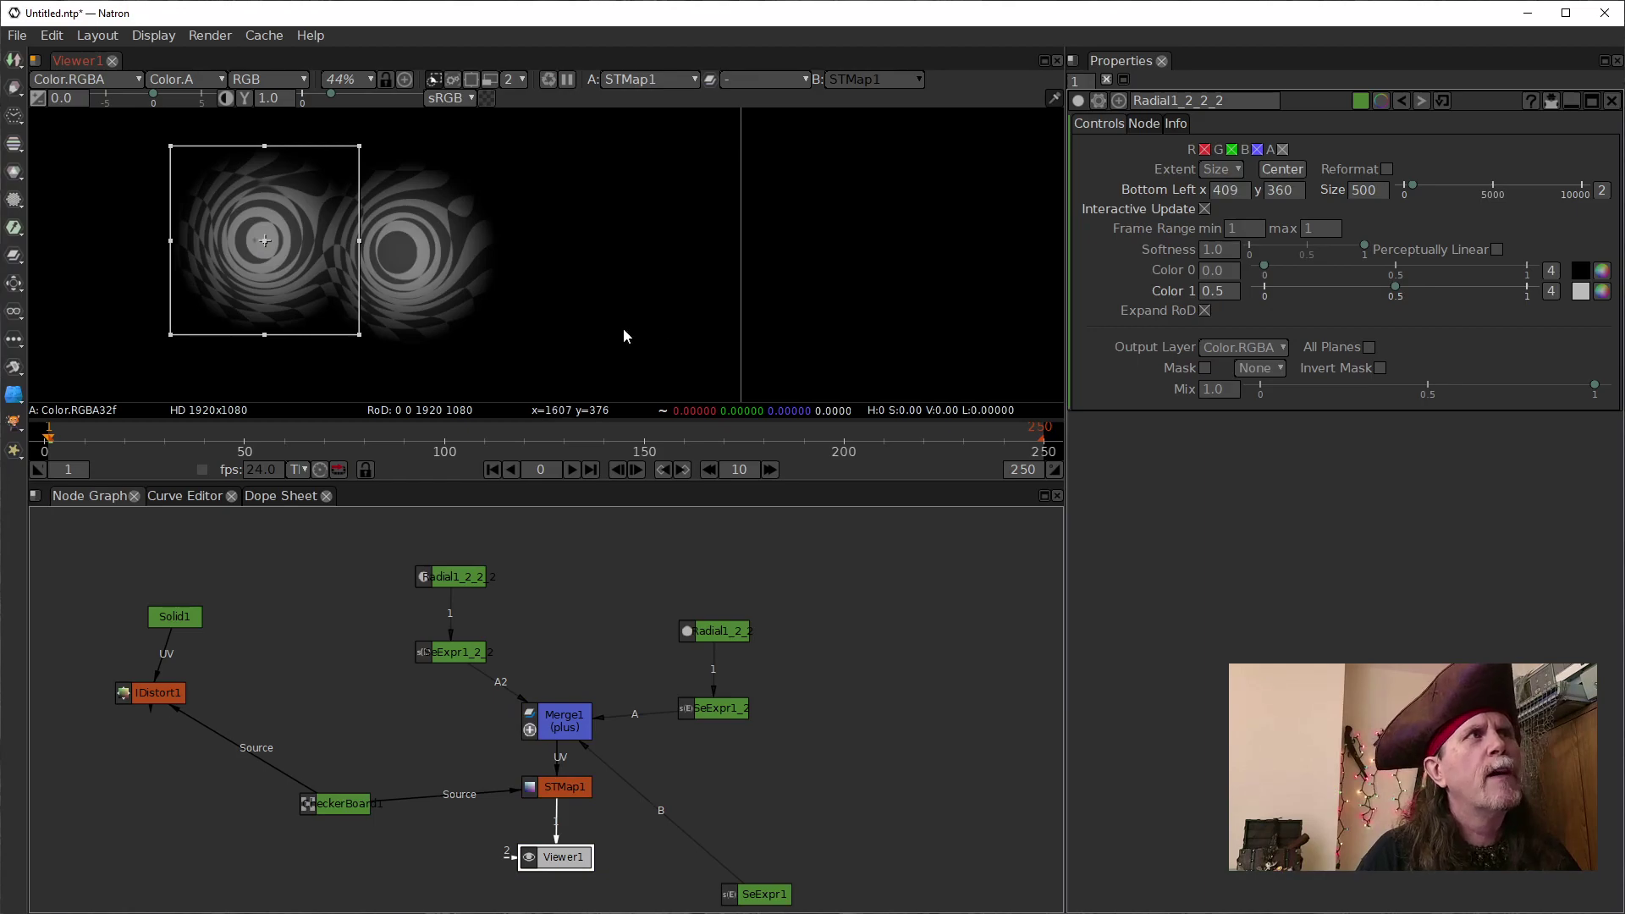
Review the settings of the Merge1, SeExpr1_2 and Radial1_2_2 nodes
{"action": "left_click", "coordinate": [564, 717]}
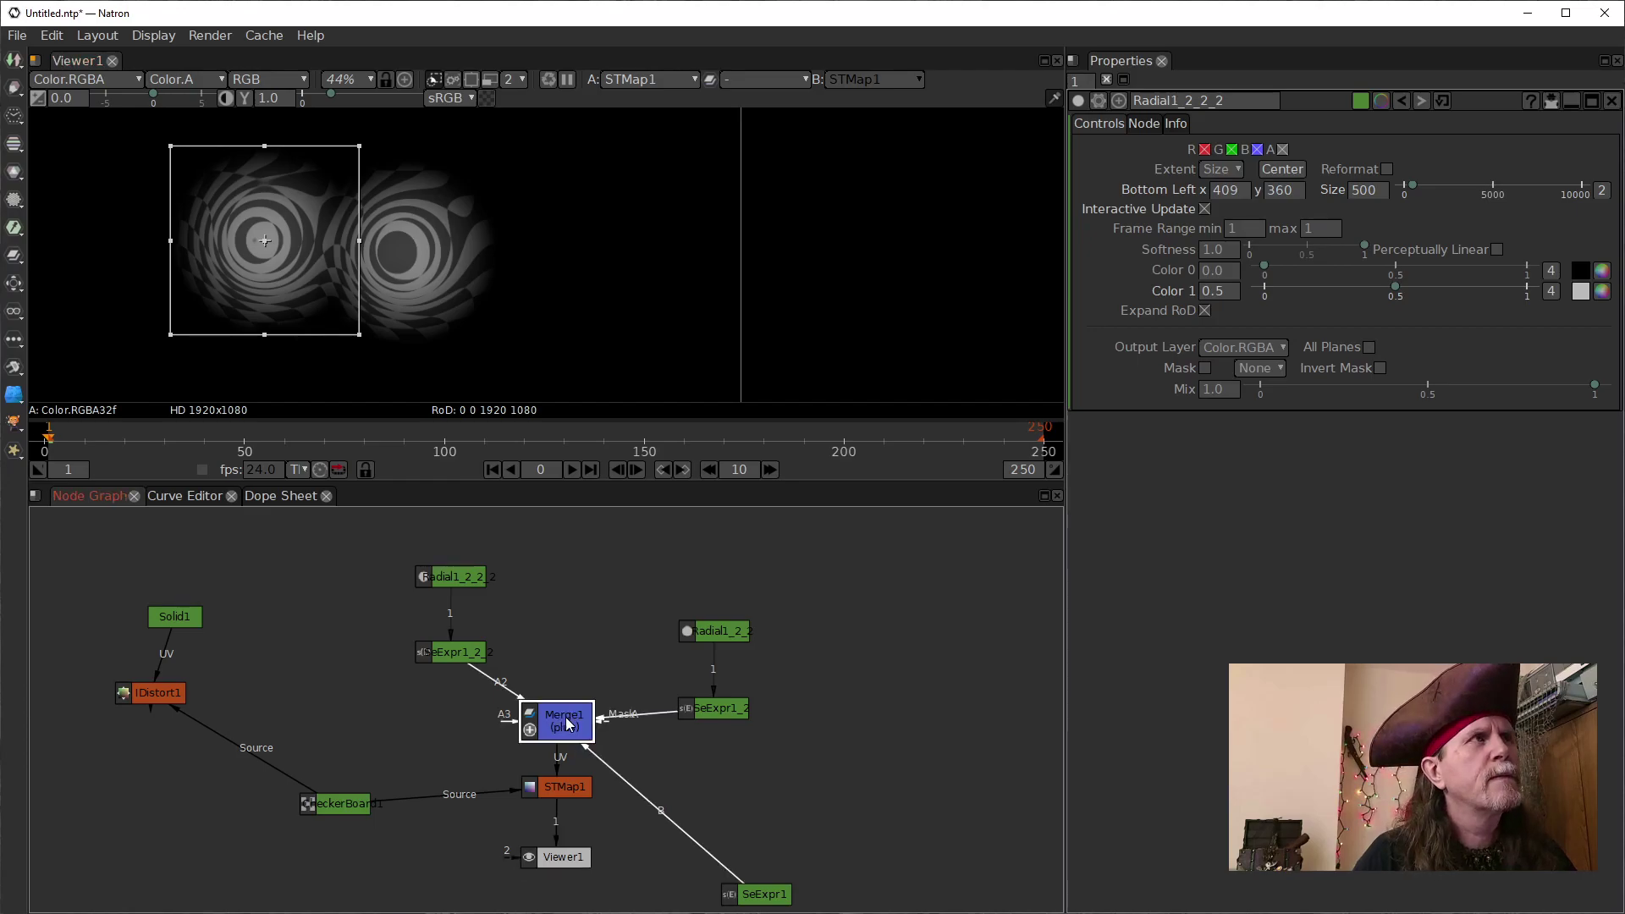
{"action": "double_click", "coordinate": [566, 723]}
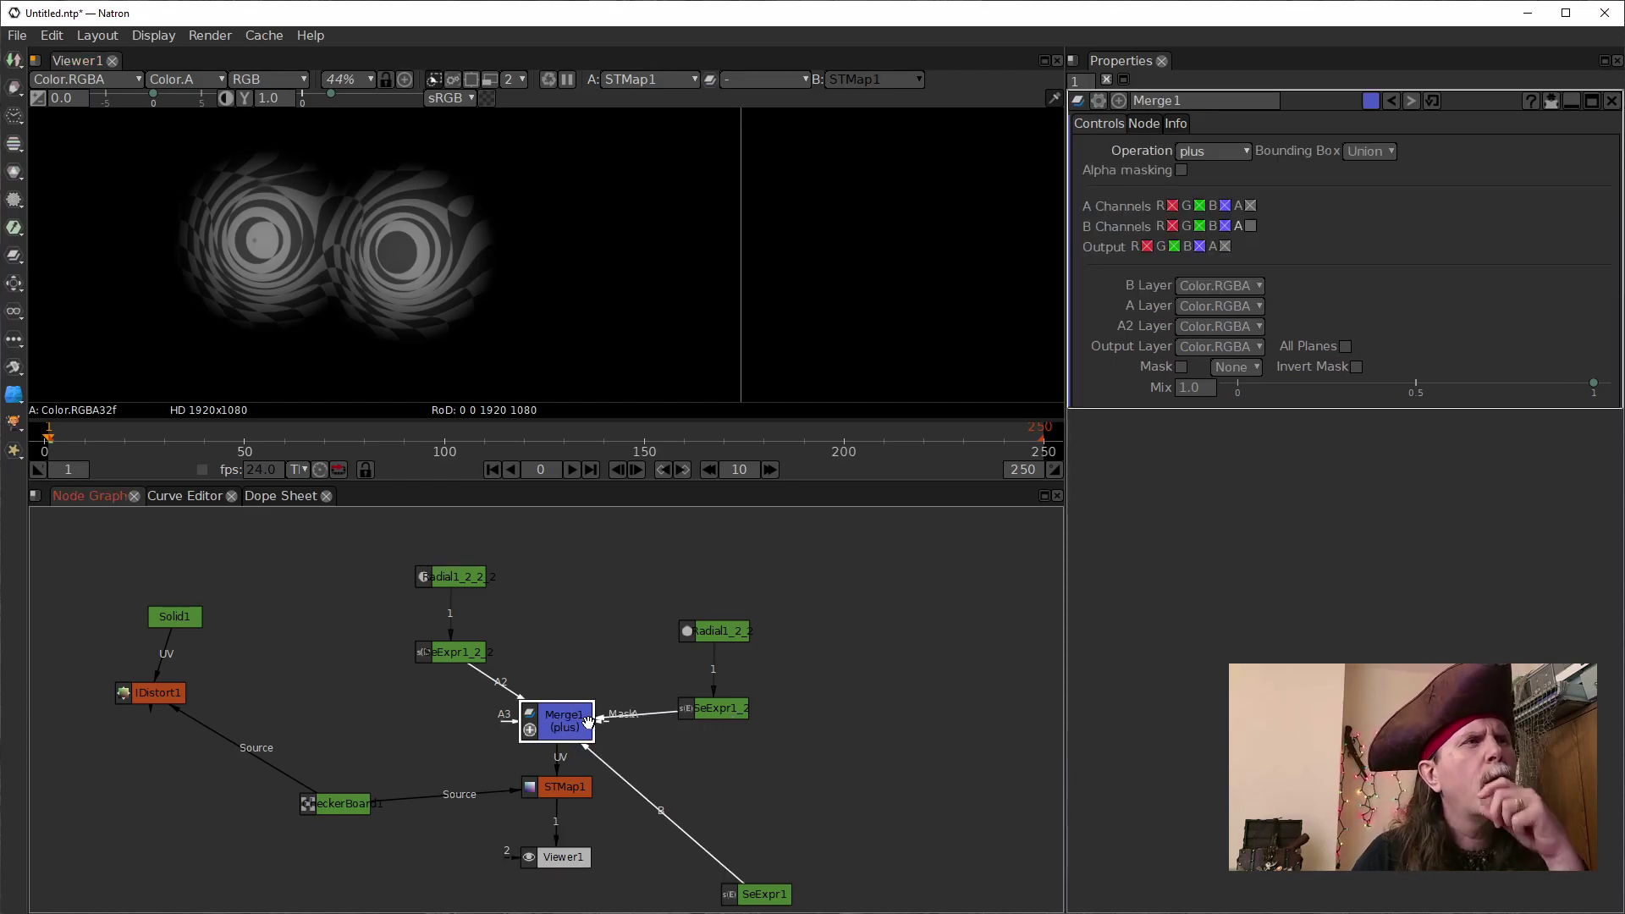
{"action": "double_click", "coordinate": [724, 712]}
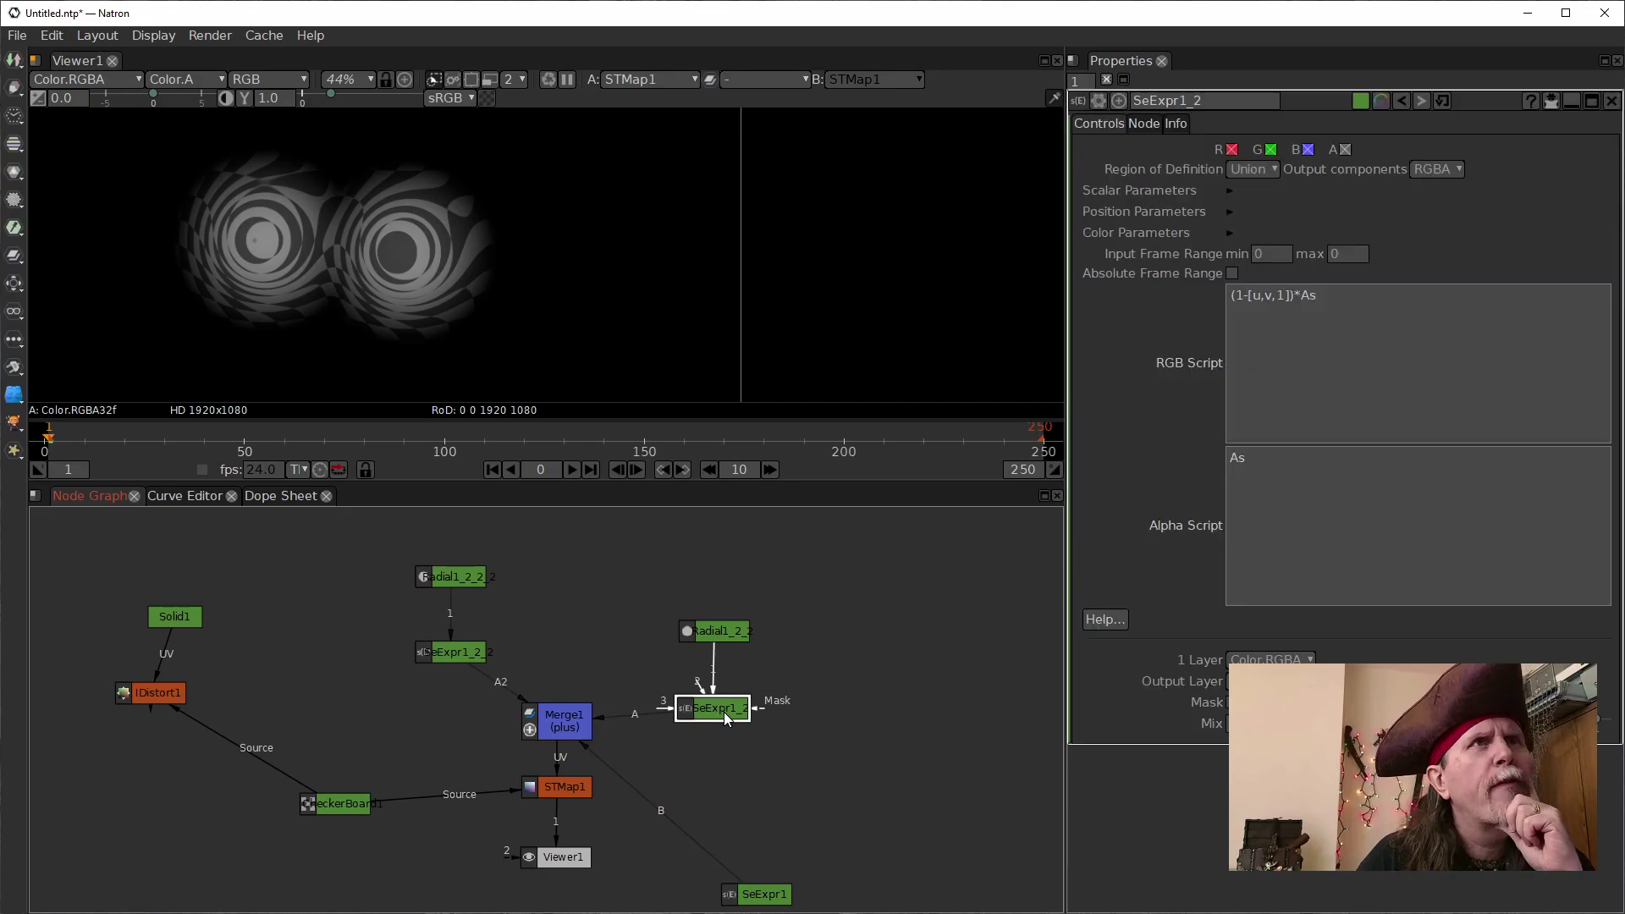
{"action": "double_click", "coordinate": [721, 631]}
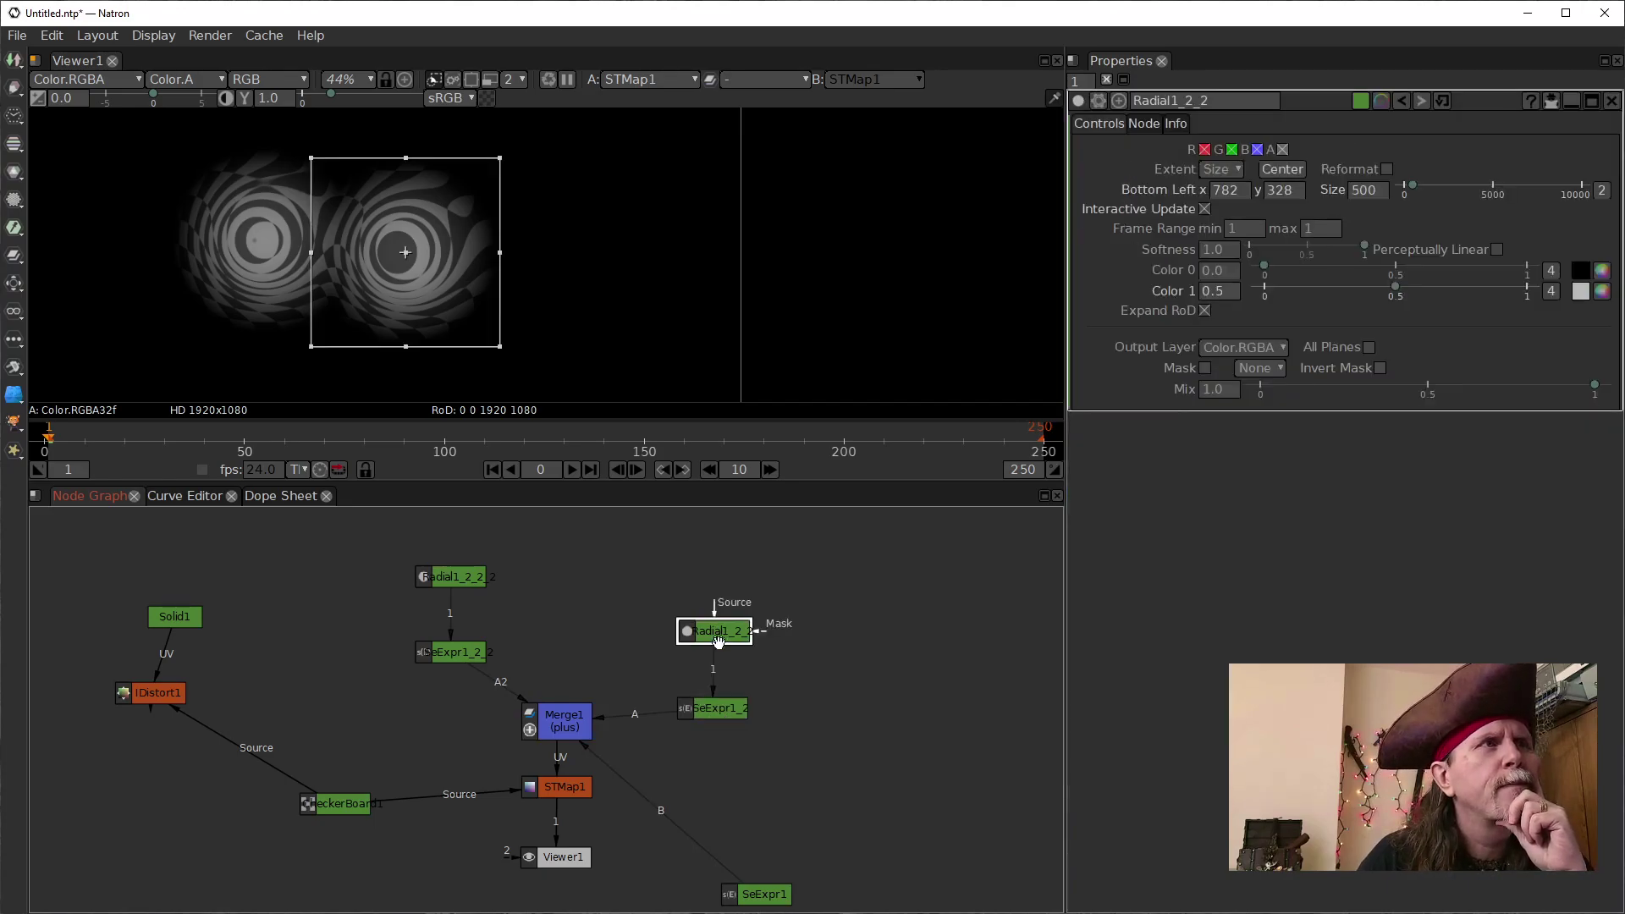
{"action": "double_click", "coordinate": [713, 717]}
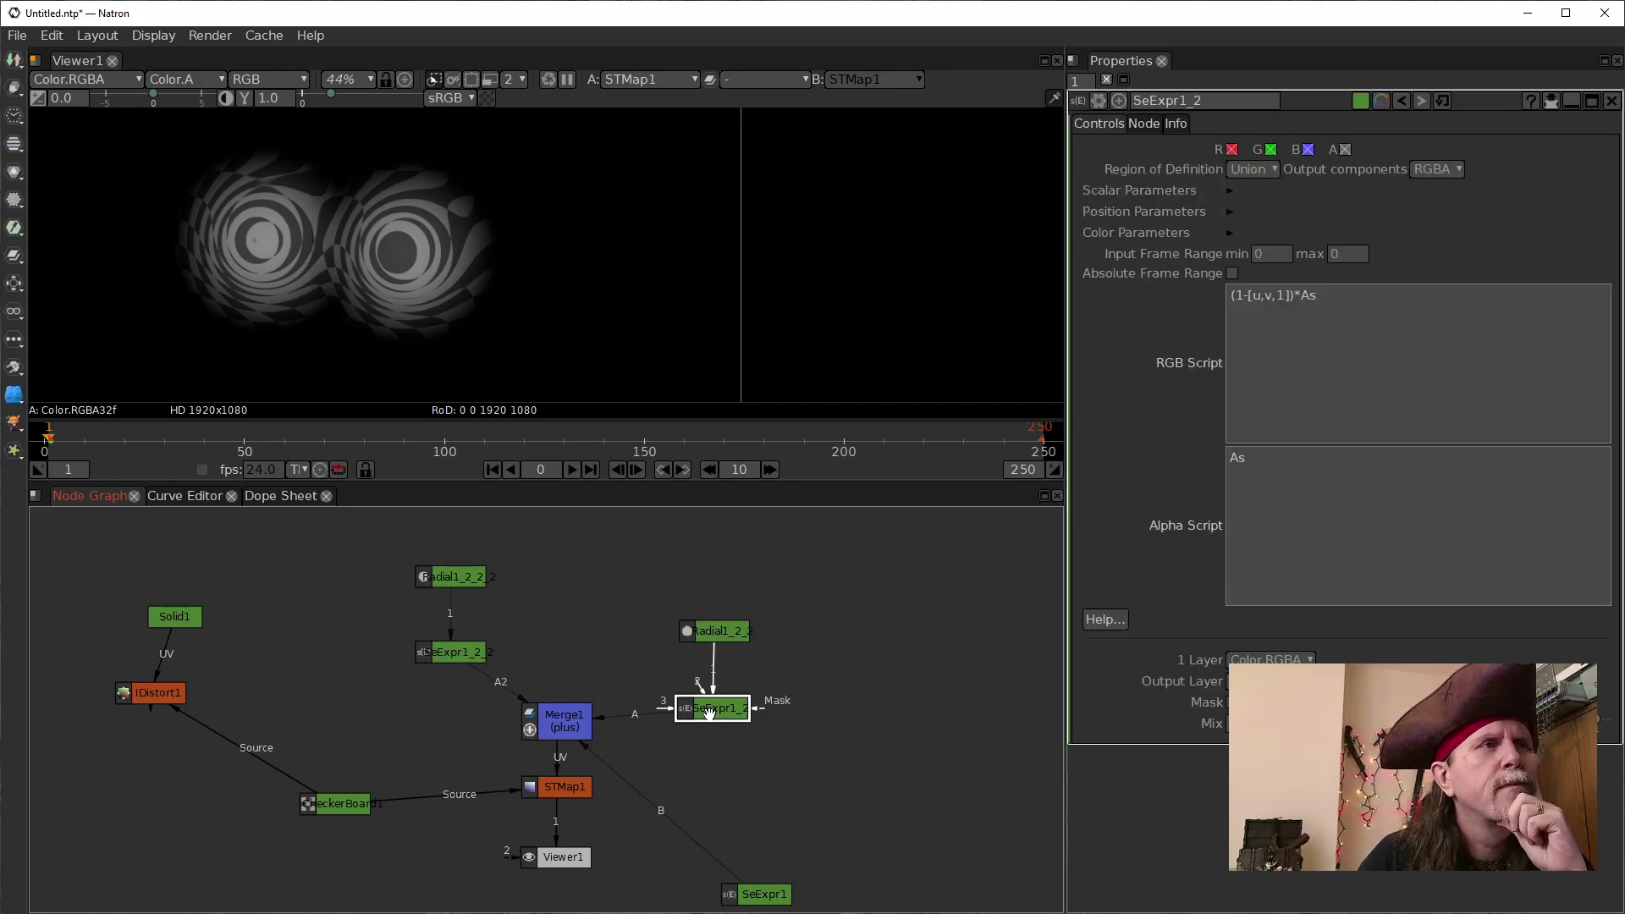
{"action": "mouse_move", "coordinate": [713, 706]}
{"action": "left_mouse_down"}
{"action": "mouse_move", "coordinate": [717, 682]}
{"action": "mouse_move", "coordinate": [725, 714]}
{"action": "left_mouse_up"}
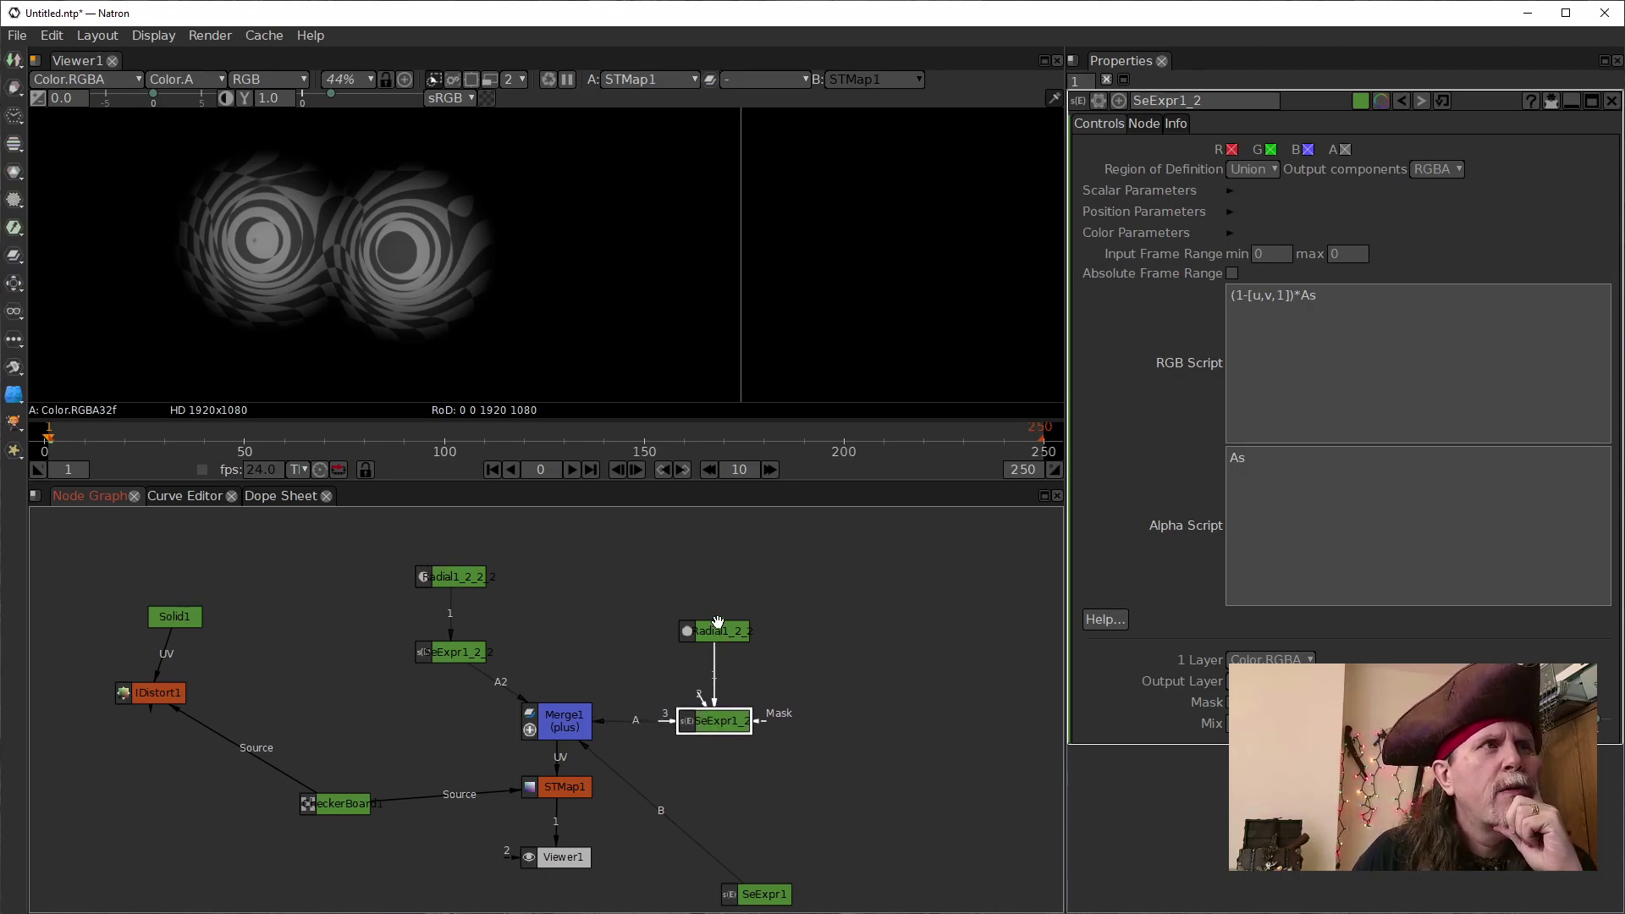
Raise the Color 1 value of Radial1_2_2 to about 0.9
{"action": "double_click", "coordinate": [715, 631]}
{"action": "left_click", "coordinate": [1217, 293]}
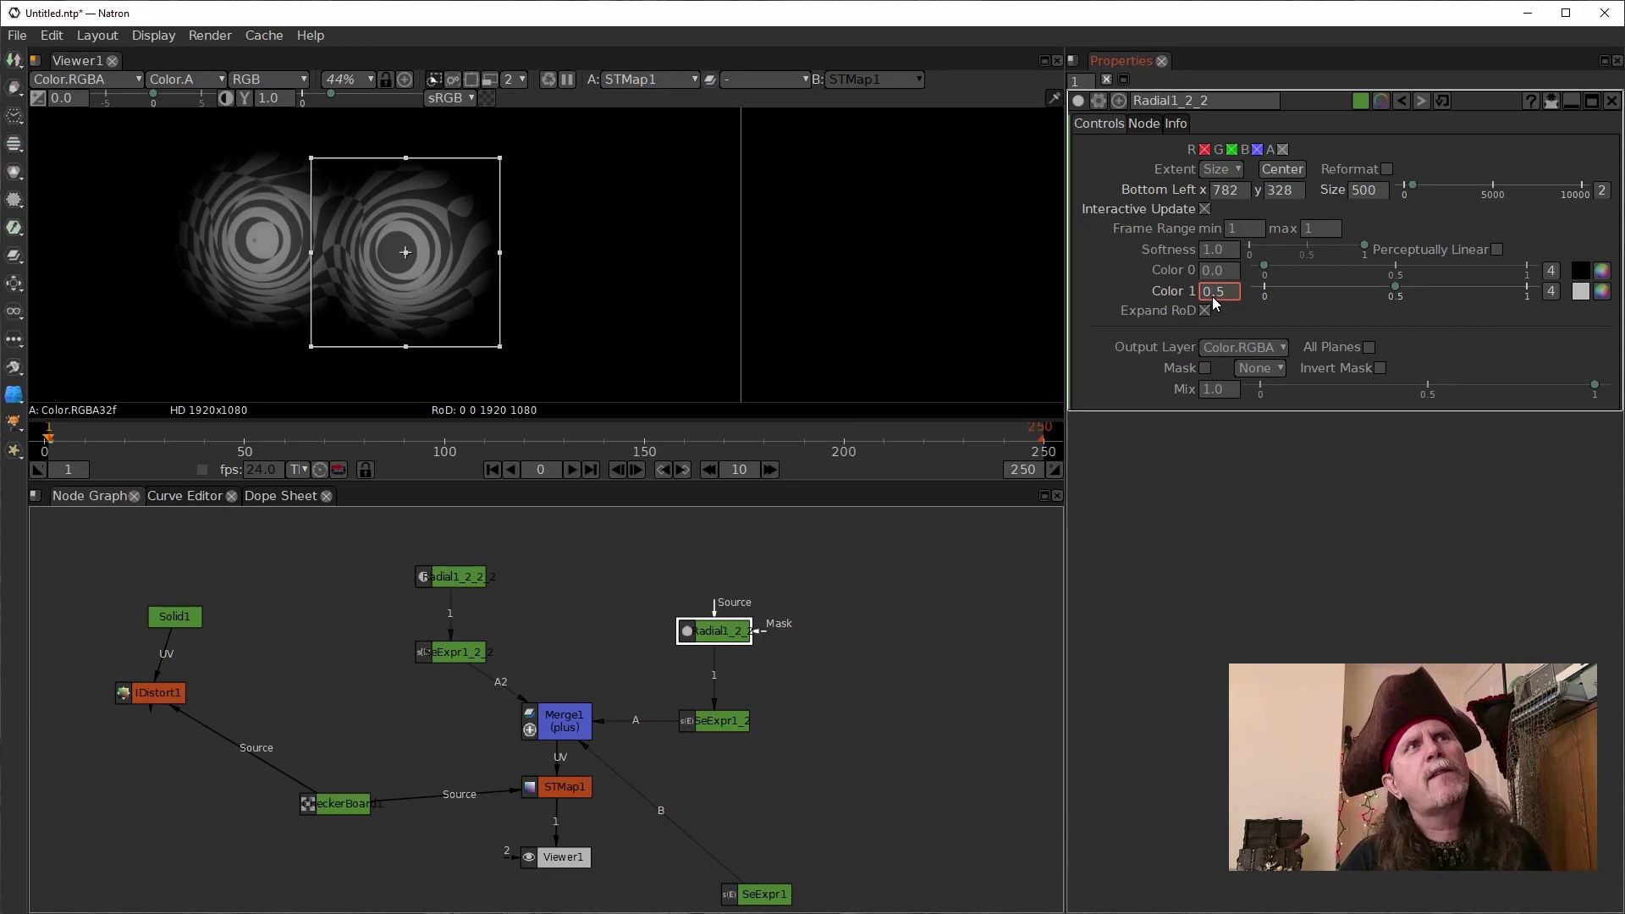
{"action": "scroll", "coordinate": [1217, 293], "scroll_direction": "up", "scroll_amount": 4}
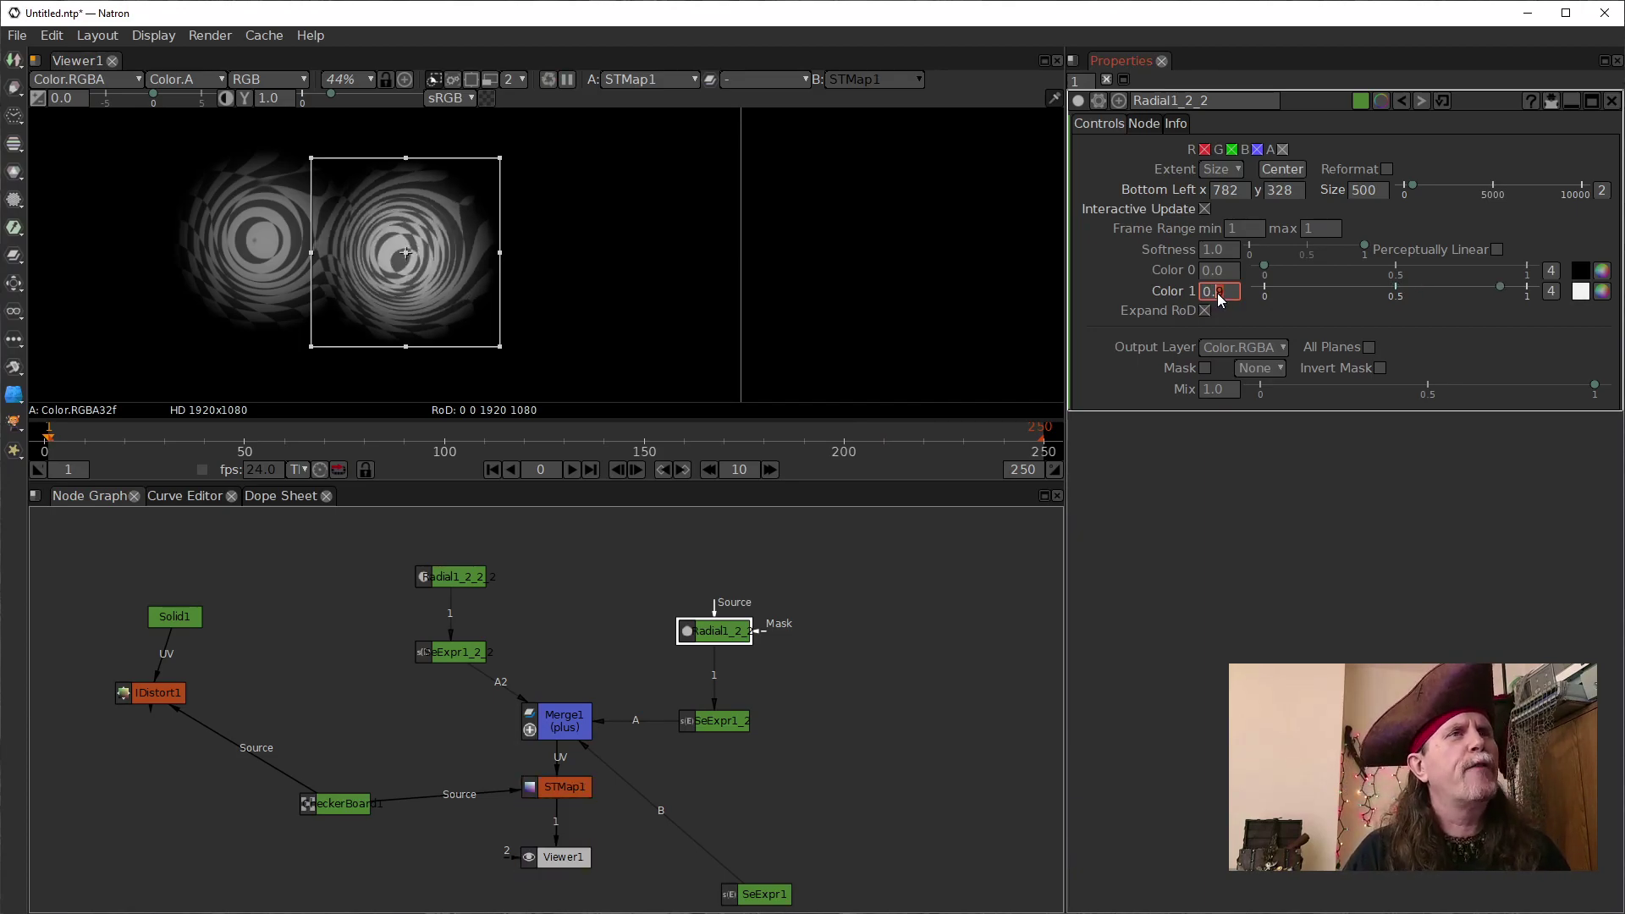
Look through the blend operations available on the Merge1 node
{"action": "left_click", "coordinate": [543, 721]}
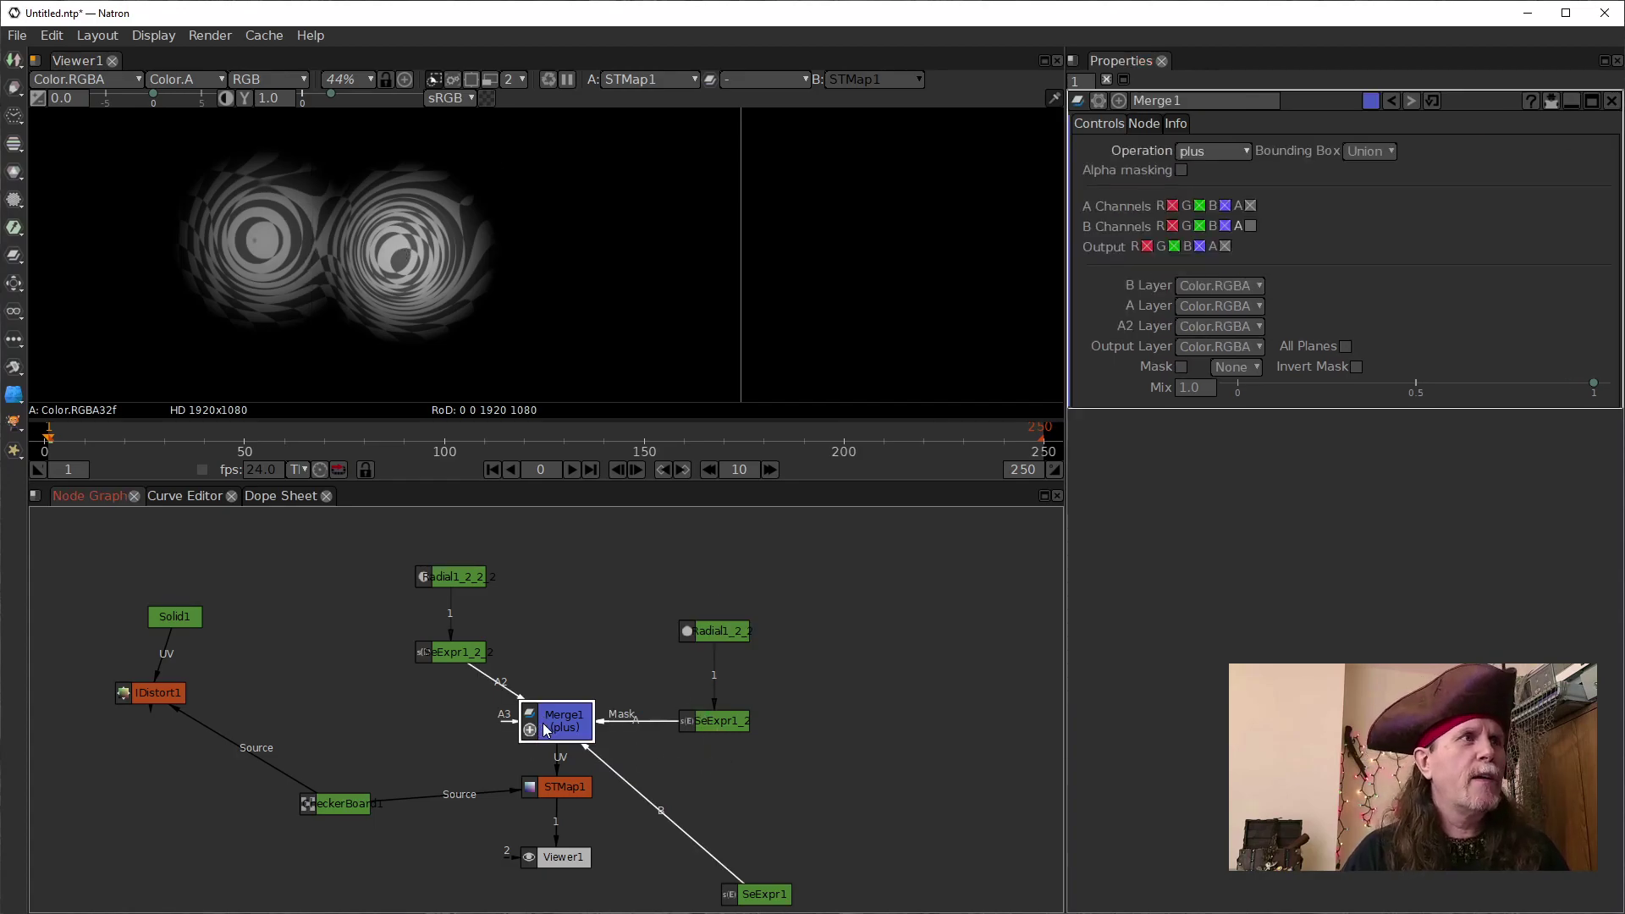
{"action": "left_click", "coordinate": [1234, 157]}
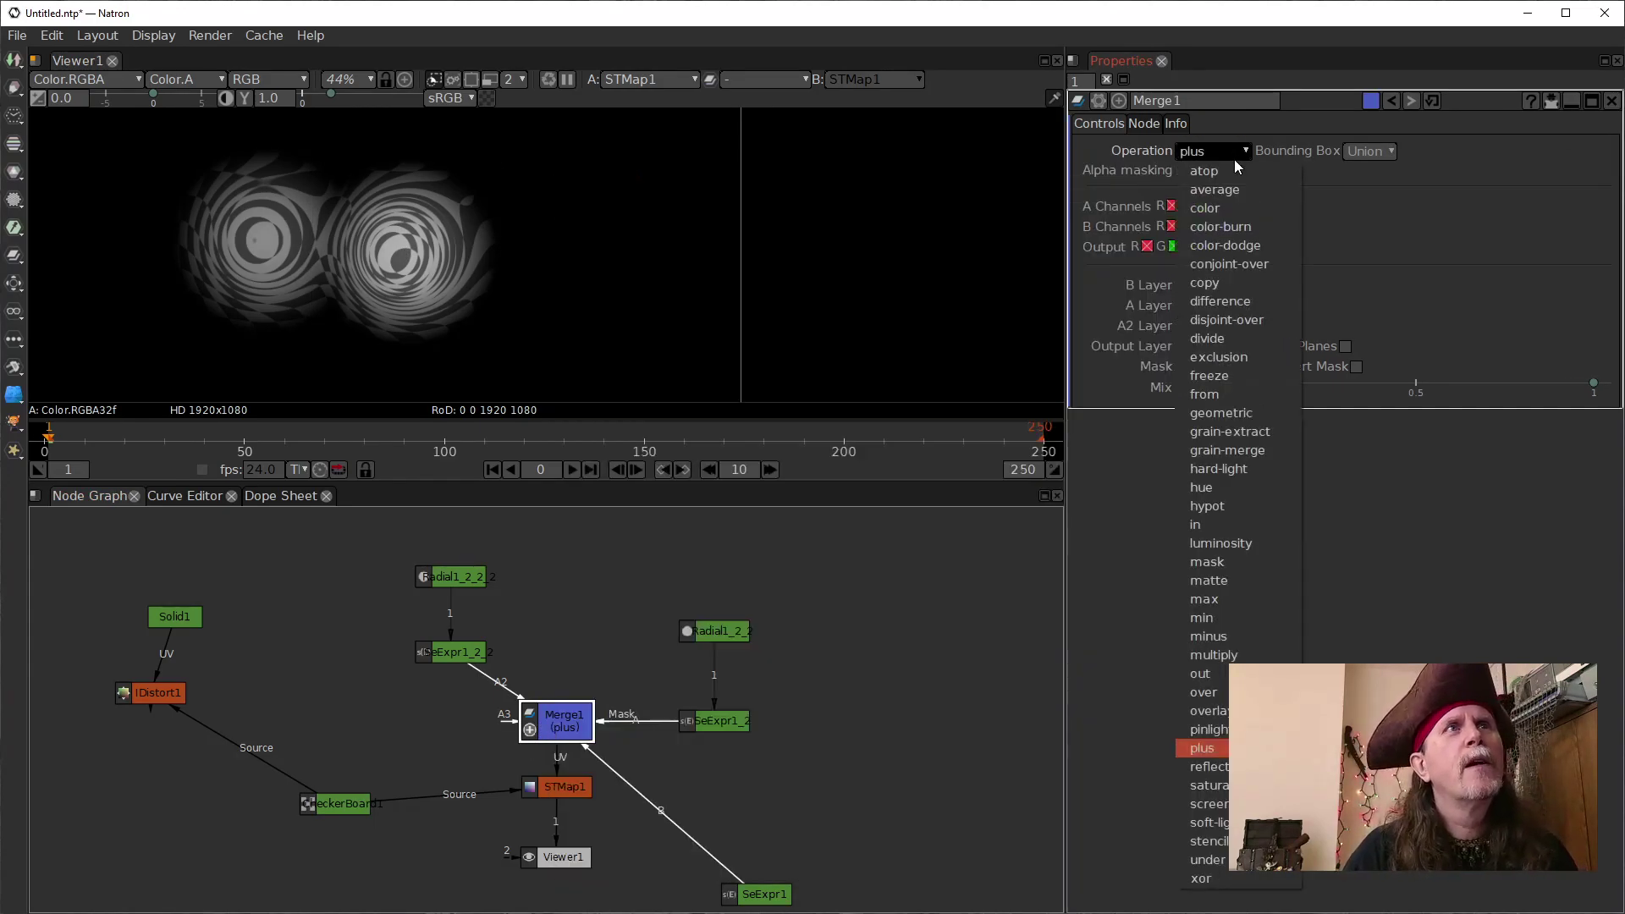
{"action": "left_click", "coordinate": [838, 754]}
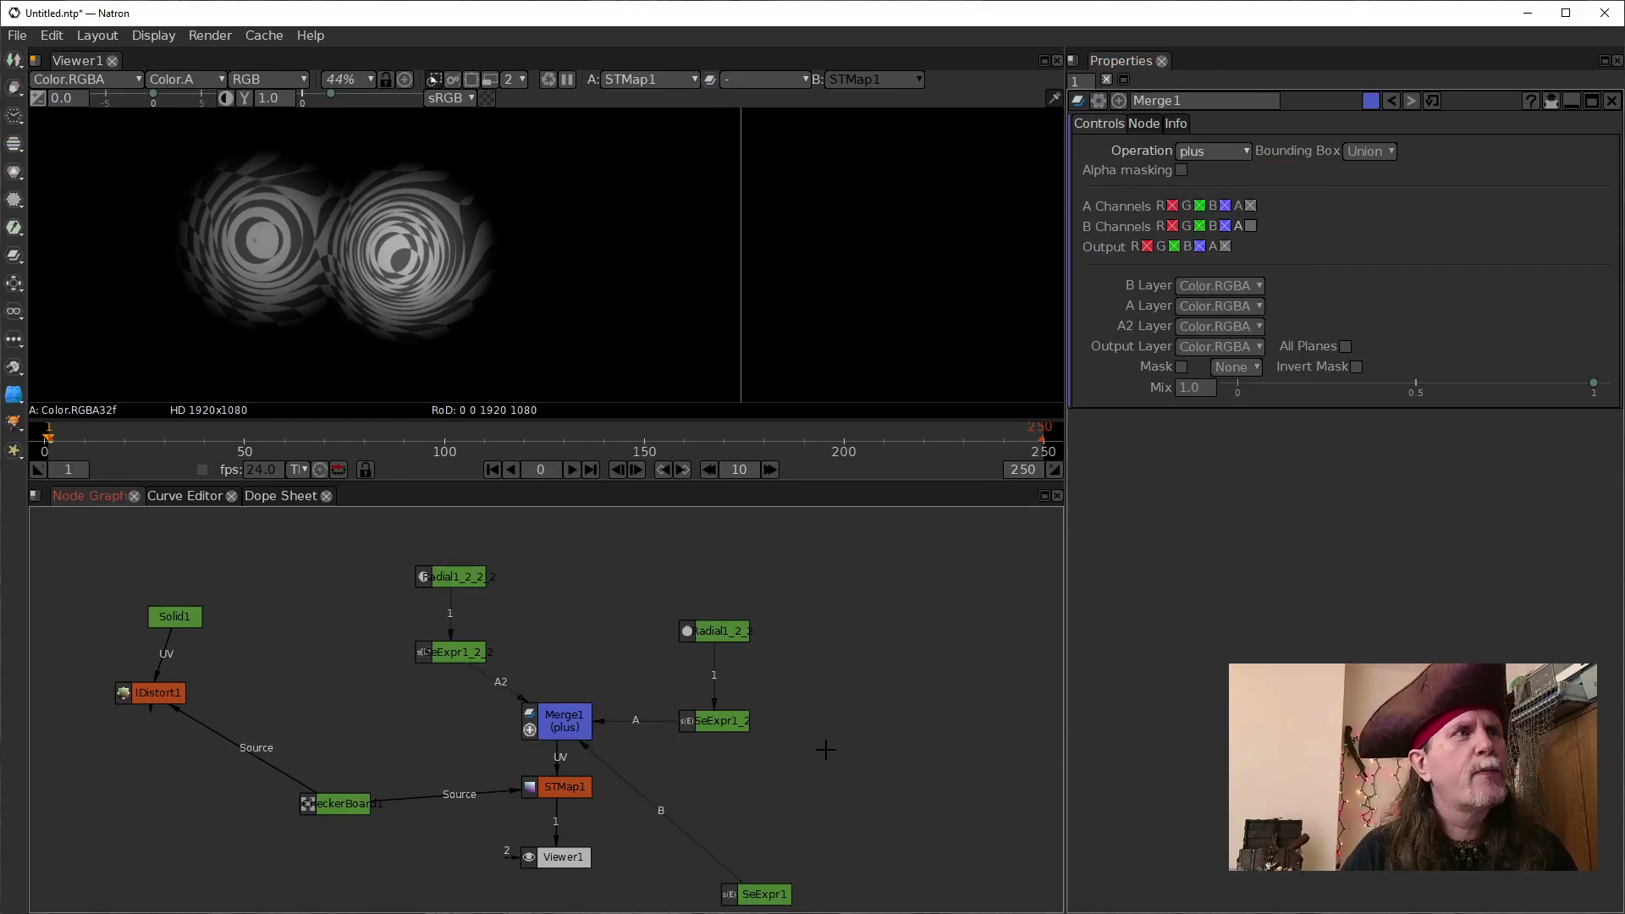
Add a Roto node in the empty graph area above Radial1_2_2 and display it in Viewer1
{"action": "left_click_drag", "start_coordinate": [768, 675], "coordinate": [756, 707]}
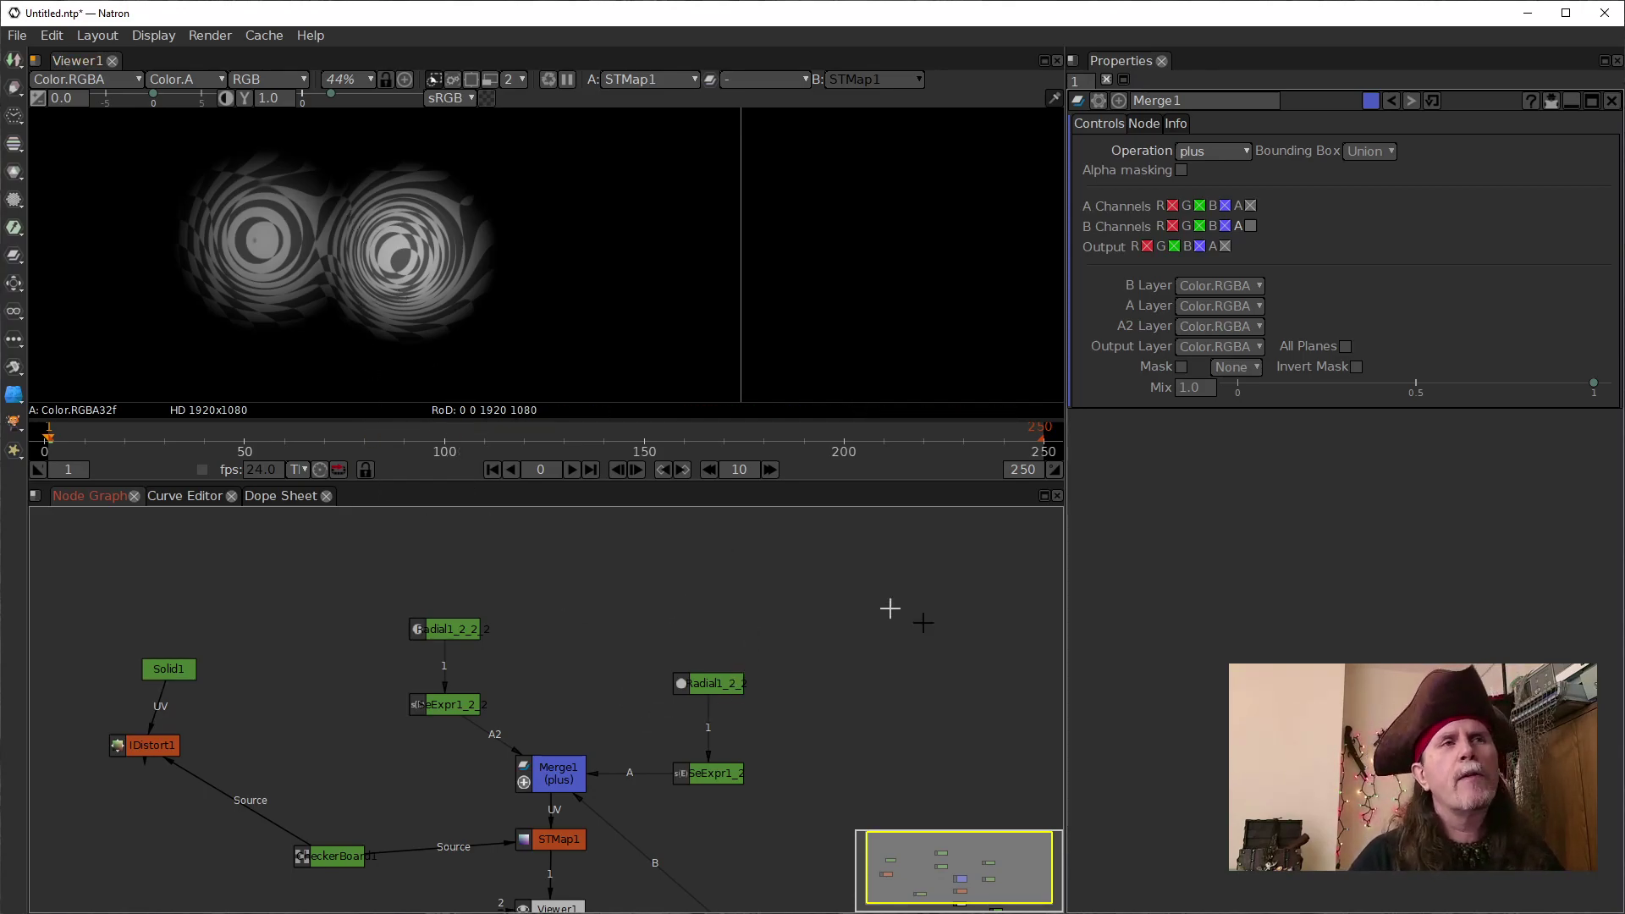
{"action": "left_click", "coordinate": [706, 779]}
{"action": "scroll", "coordinate": [563, 618], "scroll_direction": "down", "scroll_amount": 2}
{"action": "left_click", "coordinate": [583, 599]}
{"action": "key", "text": "Tab"}
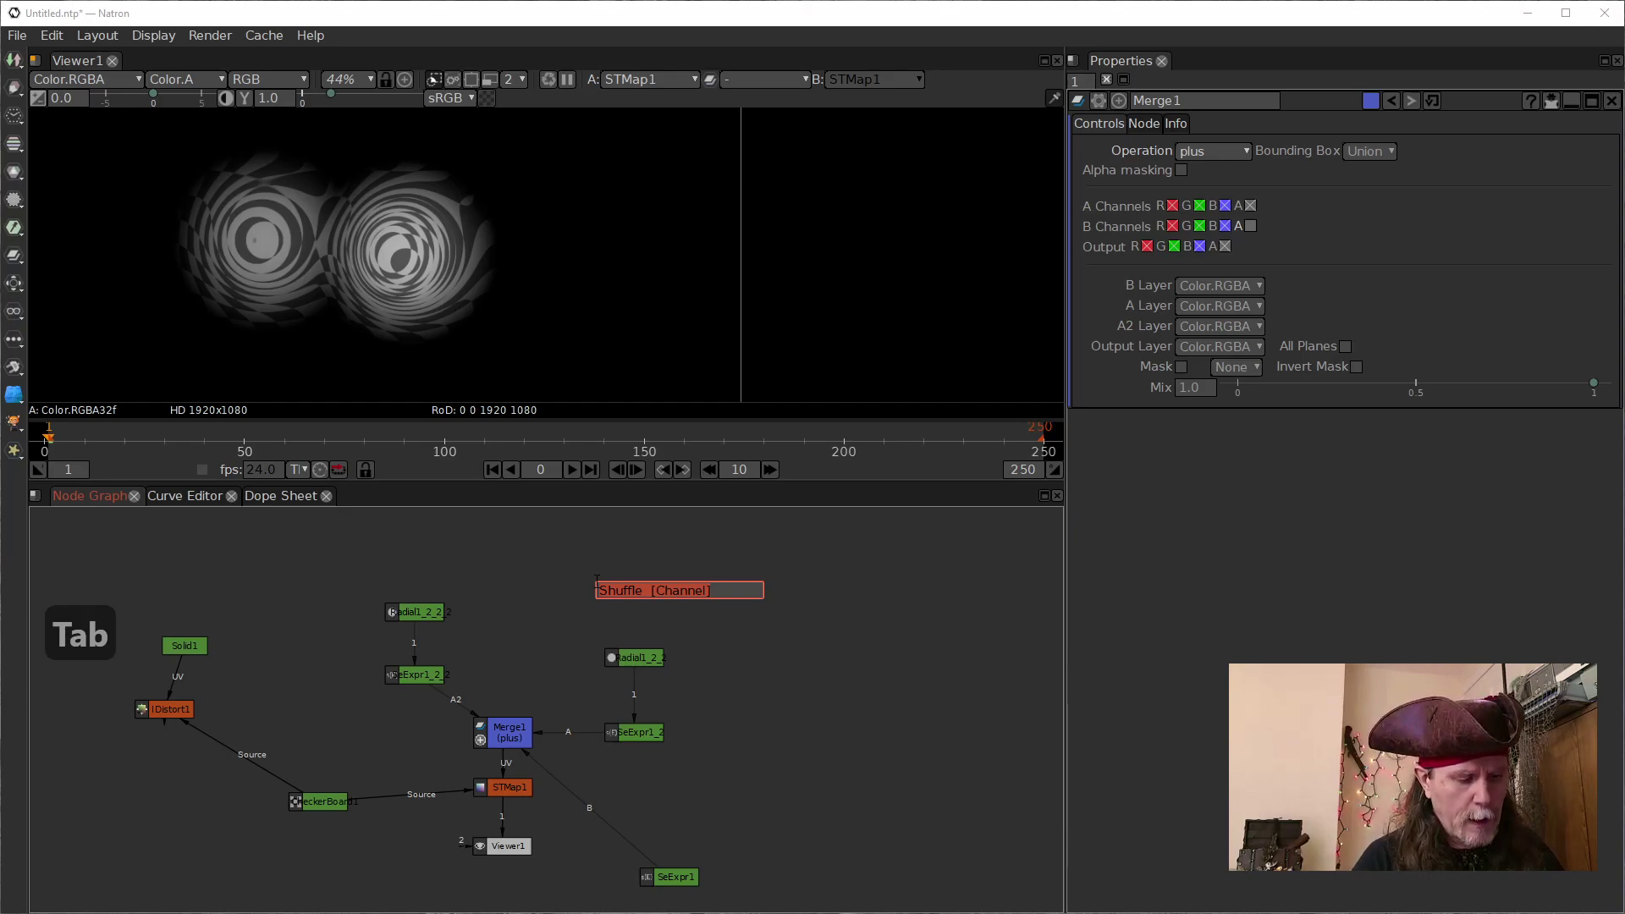
{"action": "type", "text": "roto"}
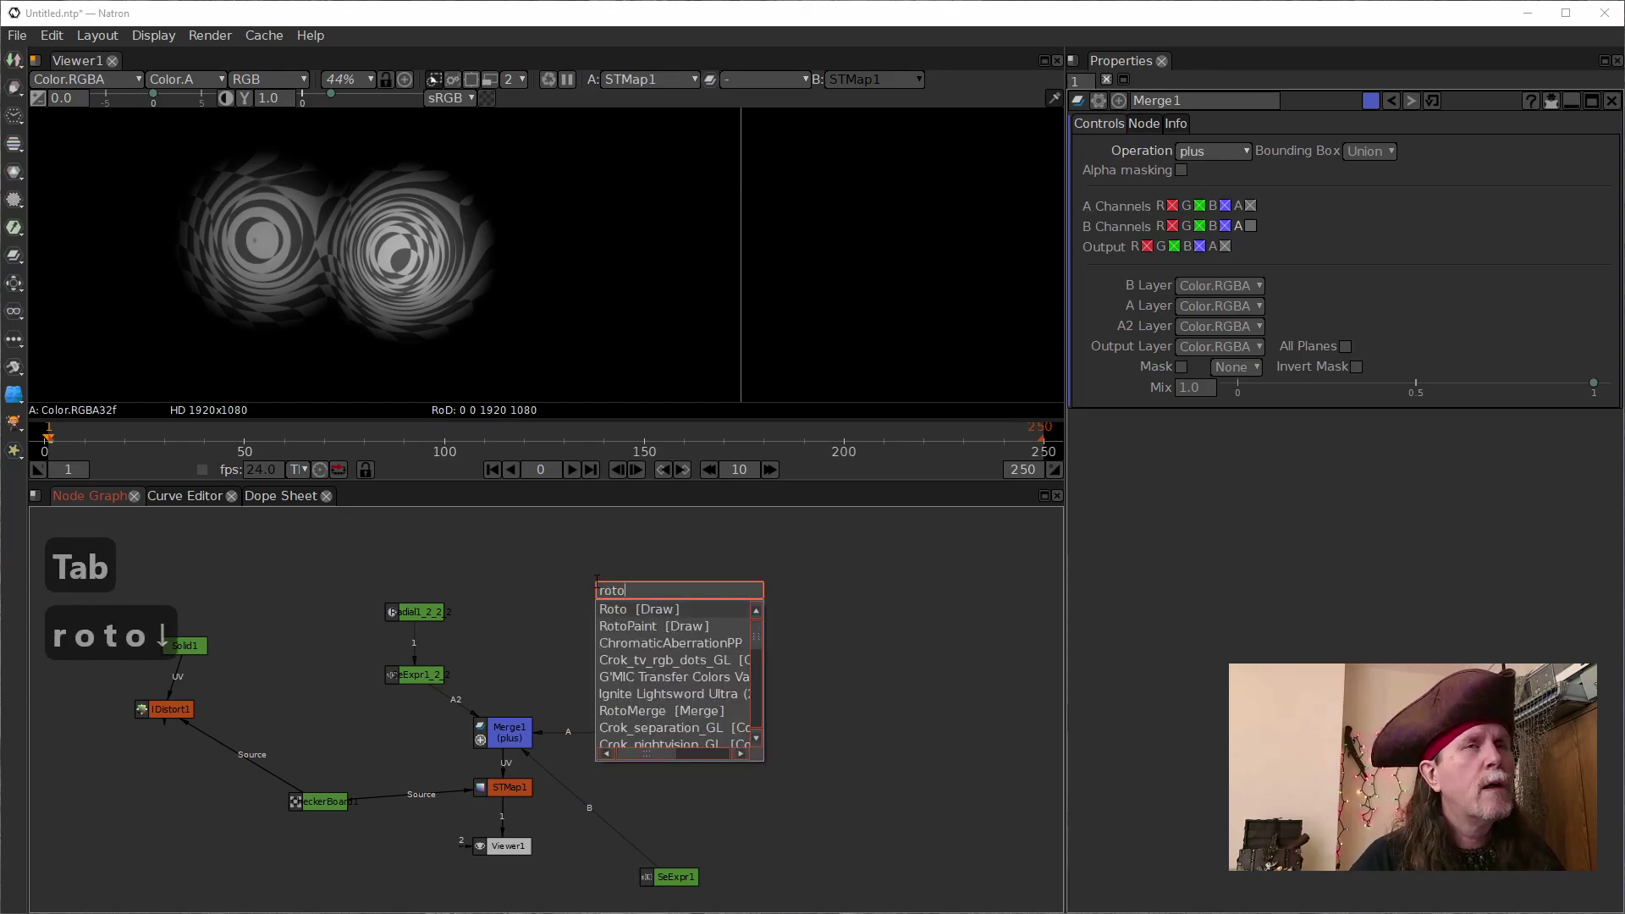
{"action": "key", "text": "Return"}
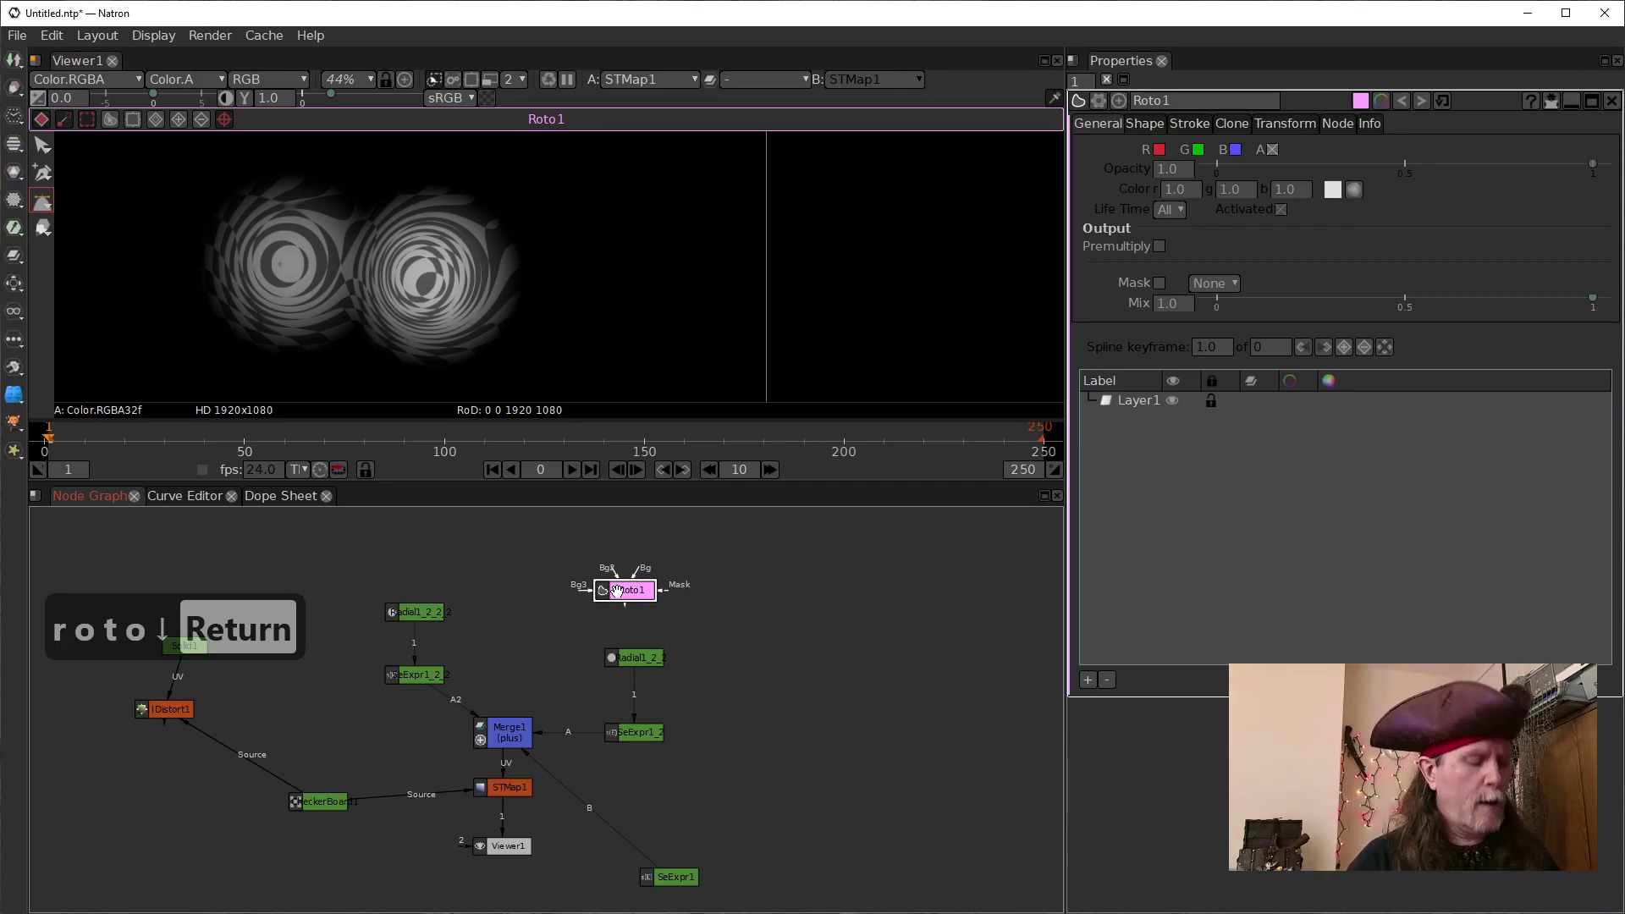
{"action": "key", "text": "1"}
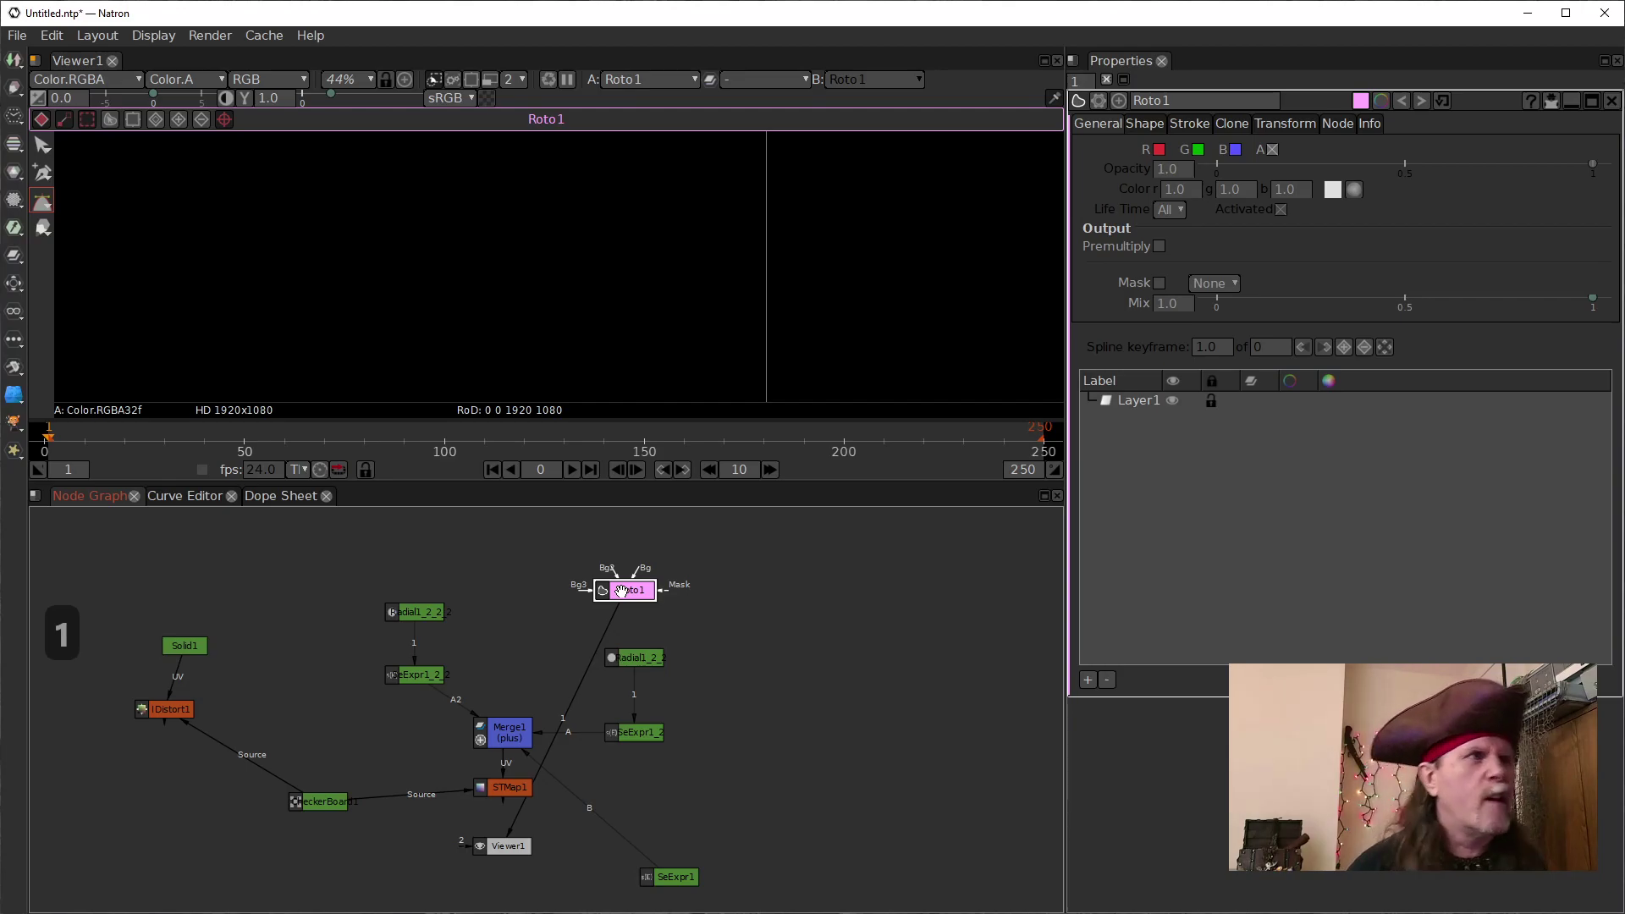
{"action": "left_click_drag", "start_coordinate": [622, 590], "coordinate": [594, 591]}
Draw a closed six-point, hat-shaped Bezier about 860 by 455 pixels in the middle of the HD frame
{"action": "left_click_drag", "start_coordinate": [772, 576], "coordinate": [759, 594]}
{"action": "scroll", "coordinate": [648, 278], "scroll_direction": "down", "scroll_amount": 2}
{"action": "left_click_drag", "start_coordinate": [610, 294], "coordinate": [631, 267]}
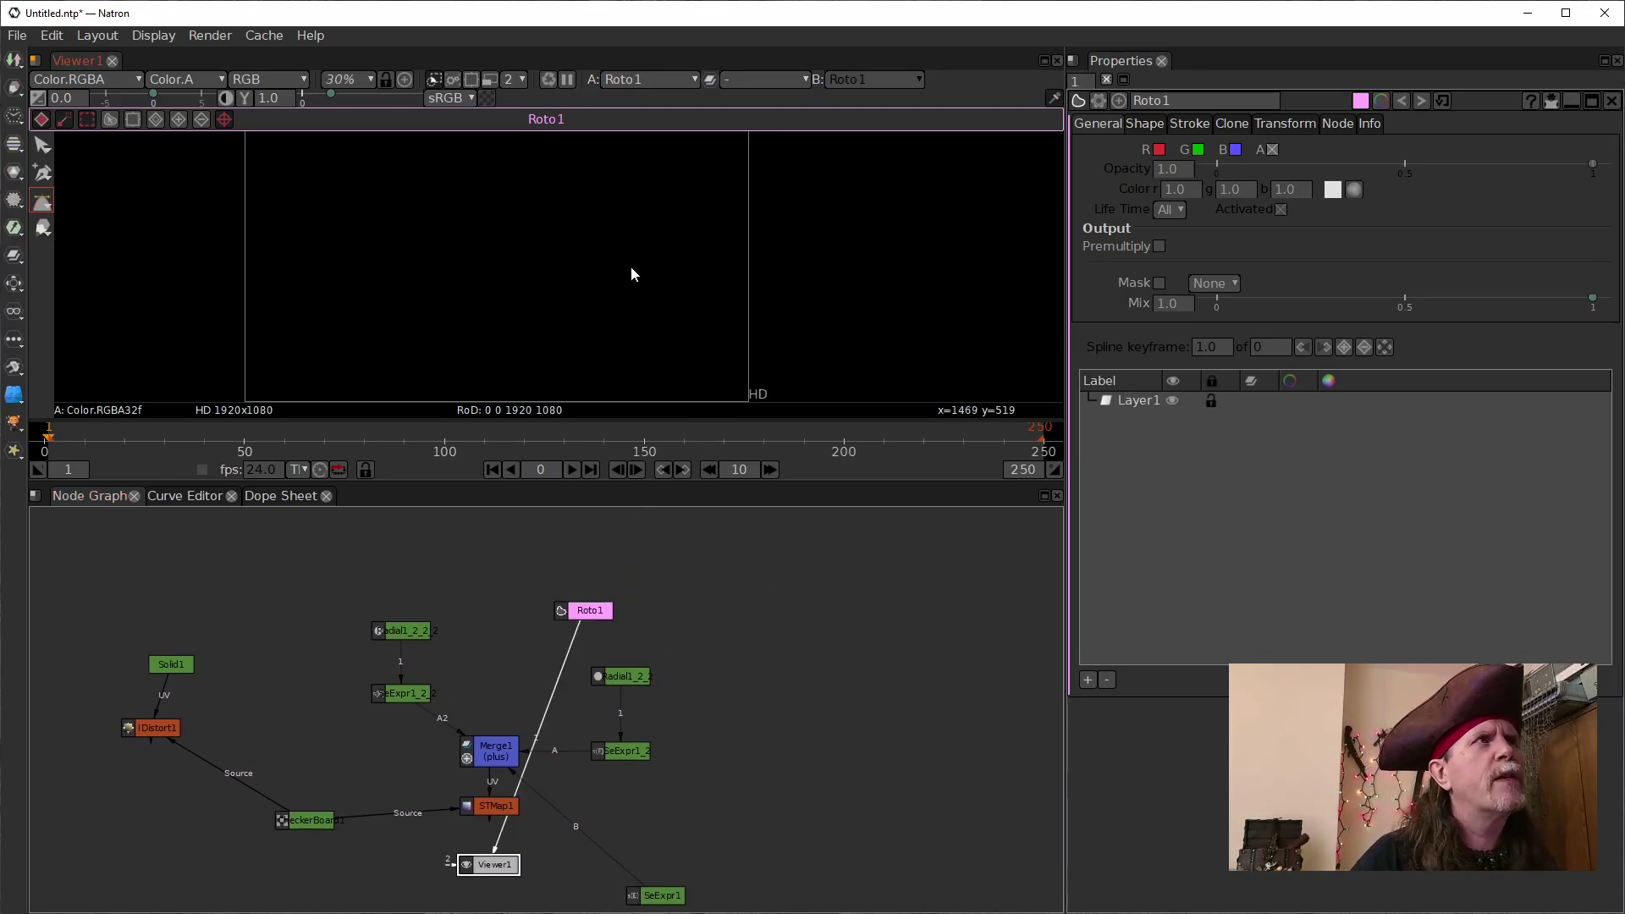
{"action": "scroll", "coordinate": [628, 266], "scroll_direction": "down", "scroll_amount": 1}
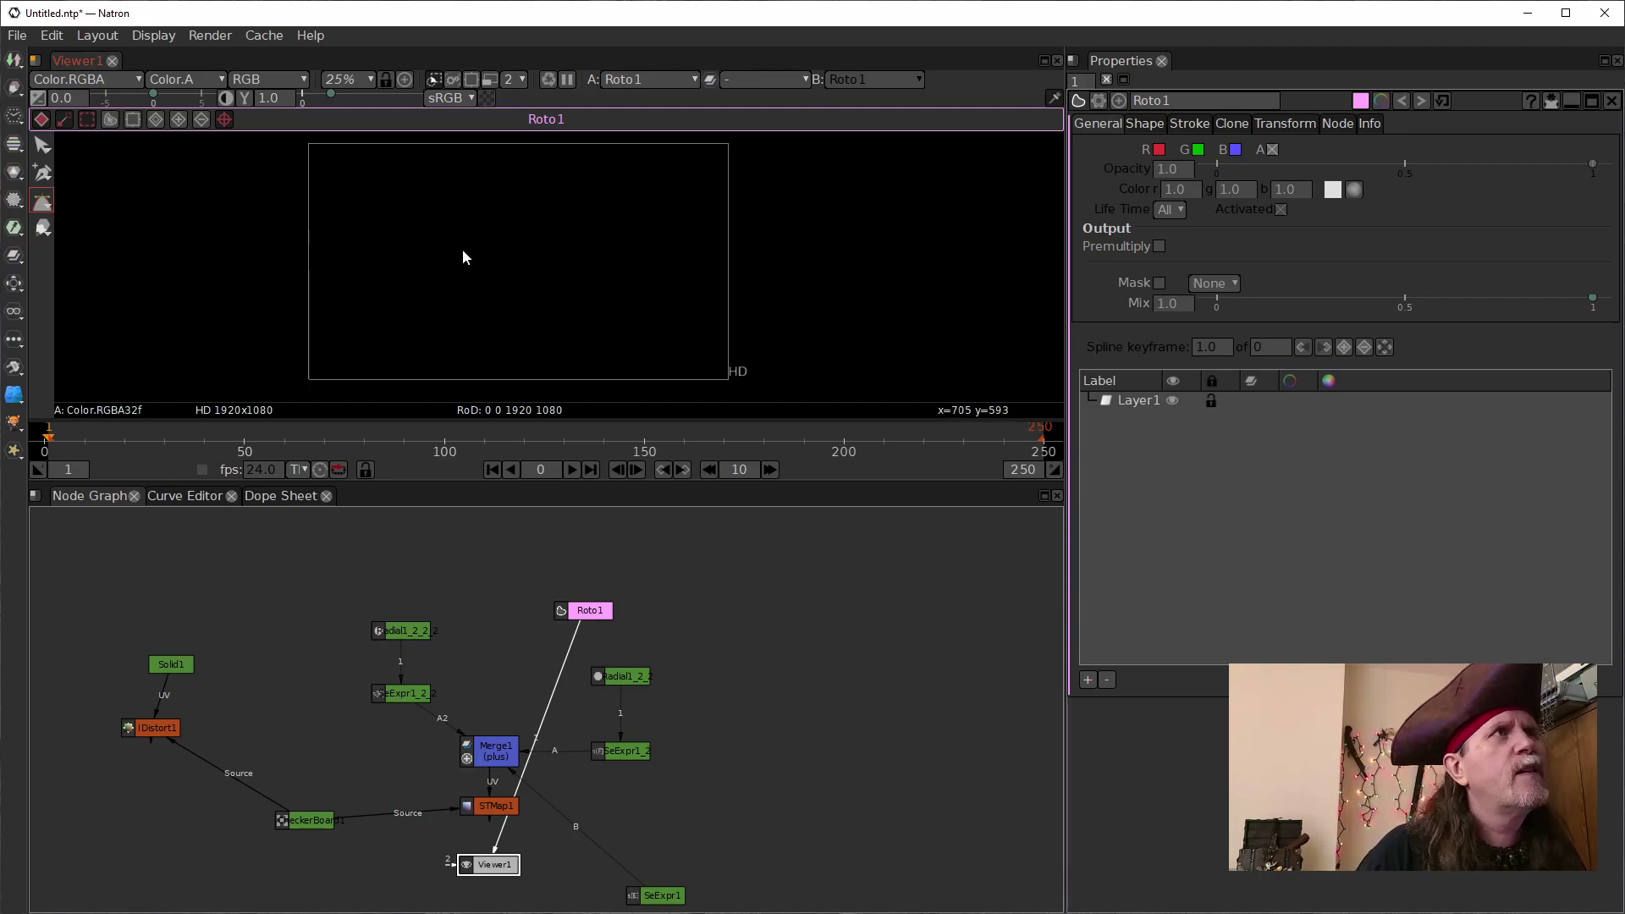
{"action": "left_click_drag", "start_coordinate": [424, 271], "coordinate": [461, 294]}
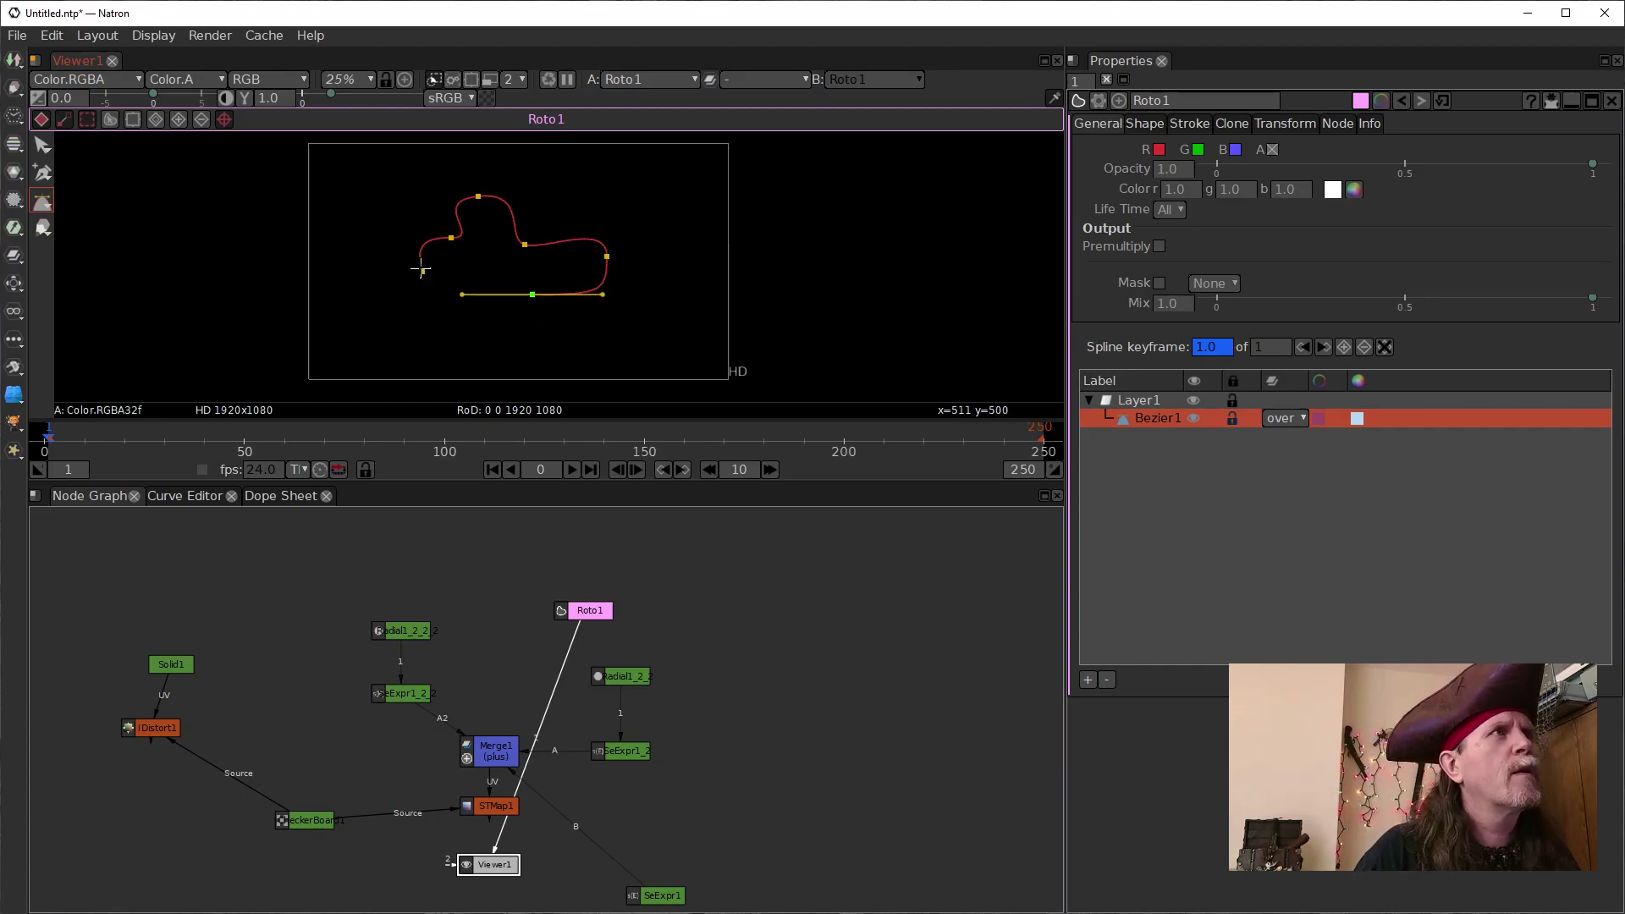
{"action": "left_click", "coordinate": [422, 272]}
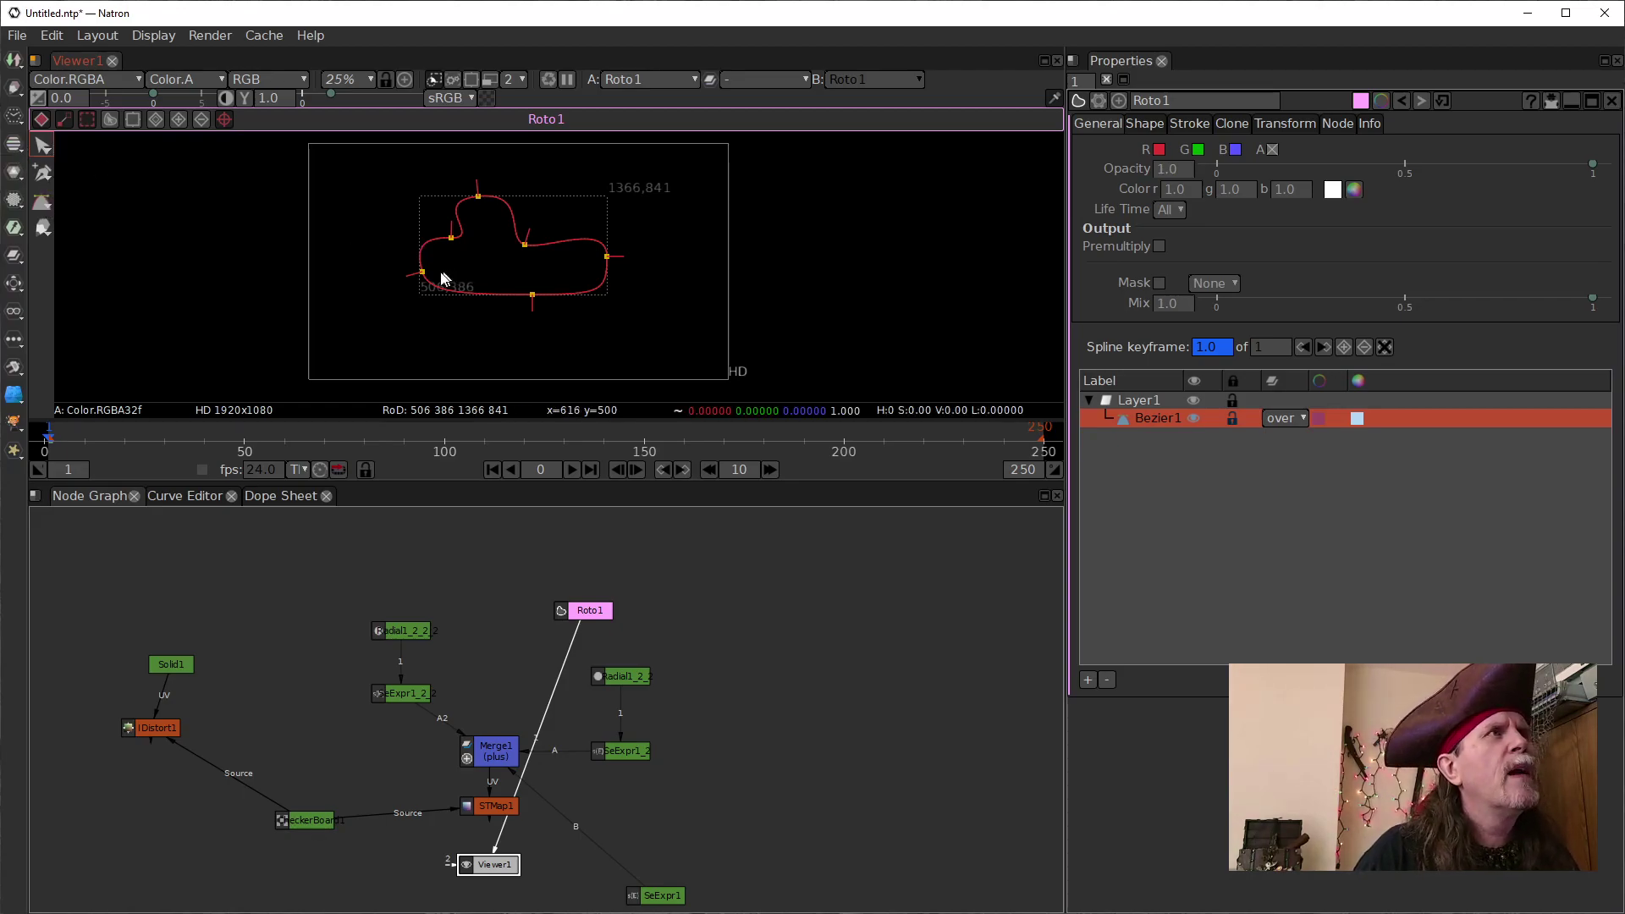
Reshape the Bezier by extending its left end to about x 387, raising the crown to about y 884 and repositioning the crown's base points
{"action": "mouse_move", "coordinate": [423, 272]}
{"action": "left_mouse_down"}
{"action": "mouse_move", "coordinate": [395, 270]}
{"action": "mouse_move", "coordinate": [446, 255]}
{"action": "left_mouse_up"}
{"action": "left_click_drag", "start_coordinate": [478, 196], "coordinate": [509, 186]}
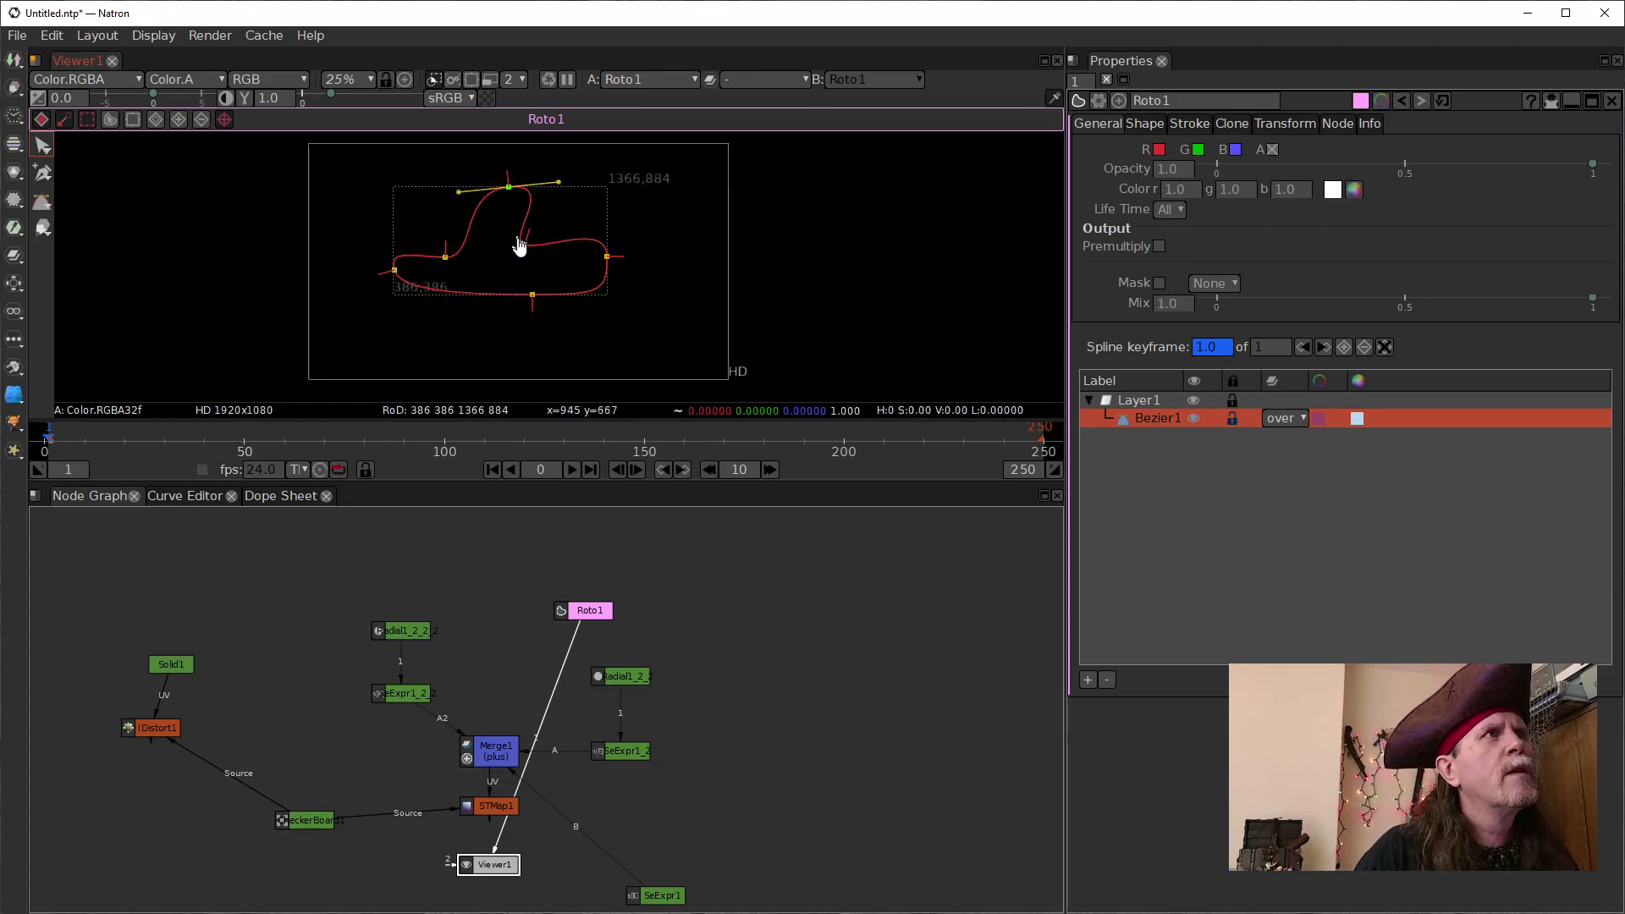
{"action": "left_click_drag", "start_coordinate": [525, 244], "coordinate": [549, 243]}
{"action": "left_click_drag", "start_coordinate": [445, 256], "coordinate": [491, 253]}
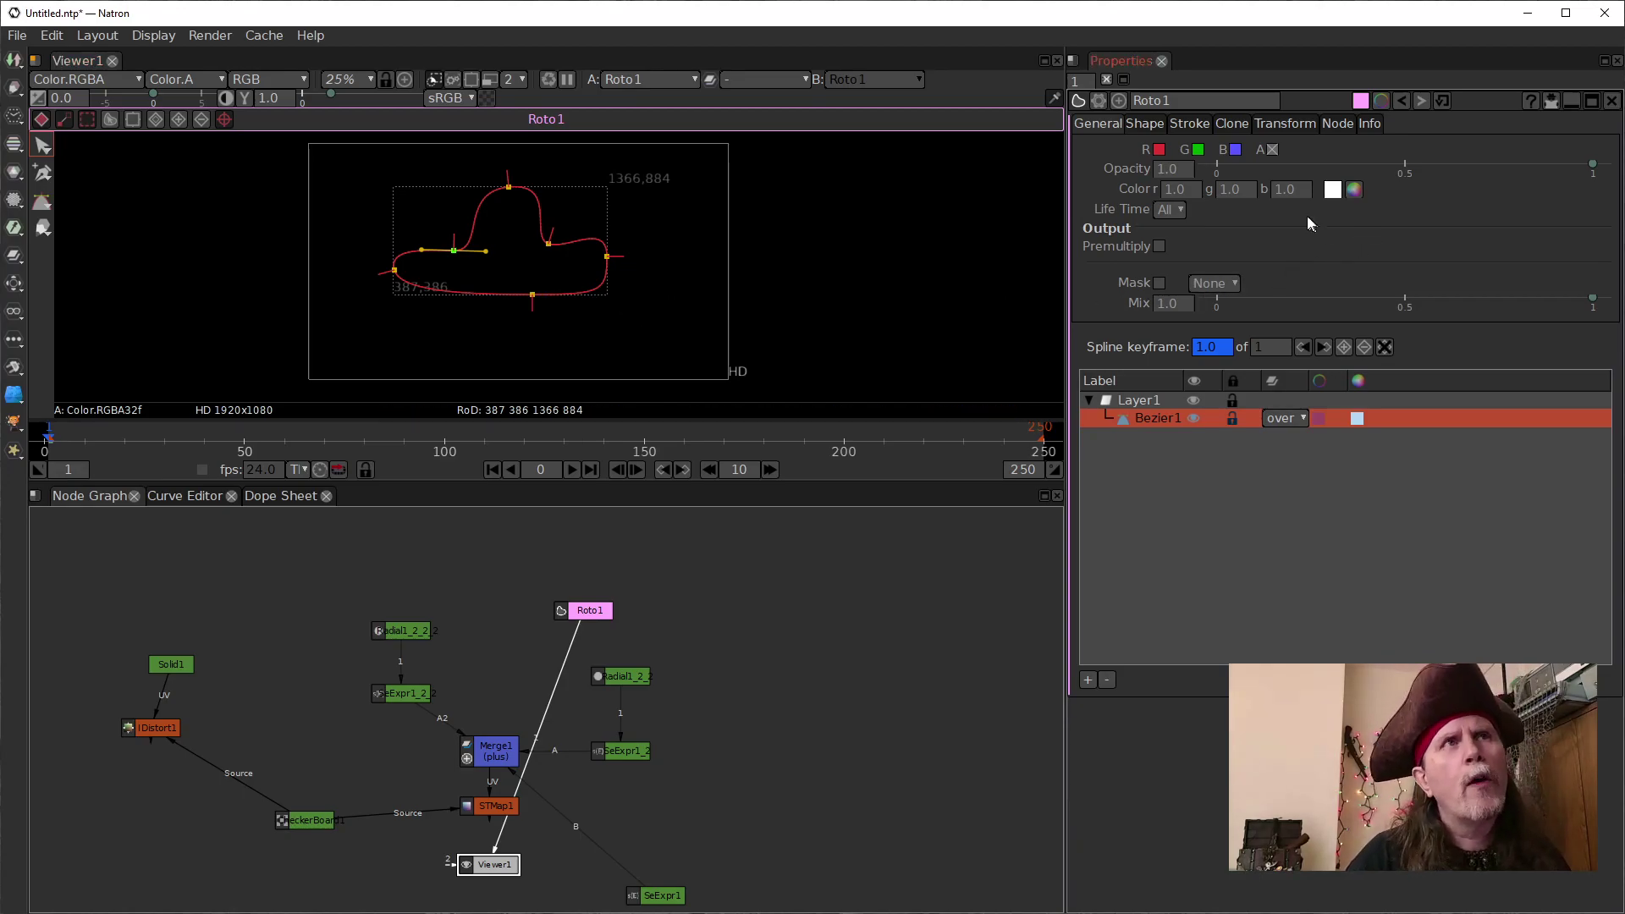
Enable the red, green and blue channels on Roto1 and move its node farther above Radial1_2_2
{"action": "left_click", "coordinate": [1158, 149]}
{"action": "left_click", "coordinate": [1198, 149]}
{"action": "left_click", "coordinate": [1235, 149]}
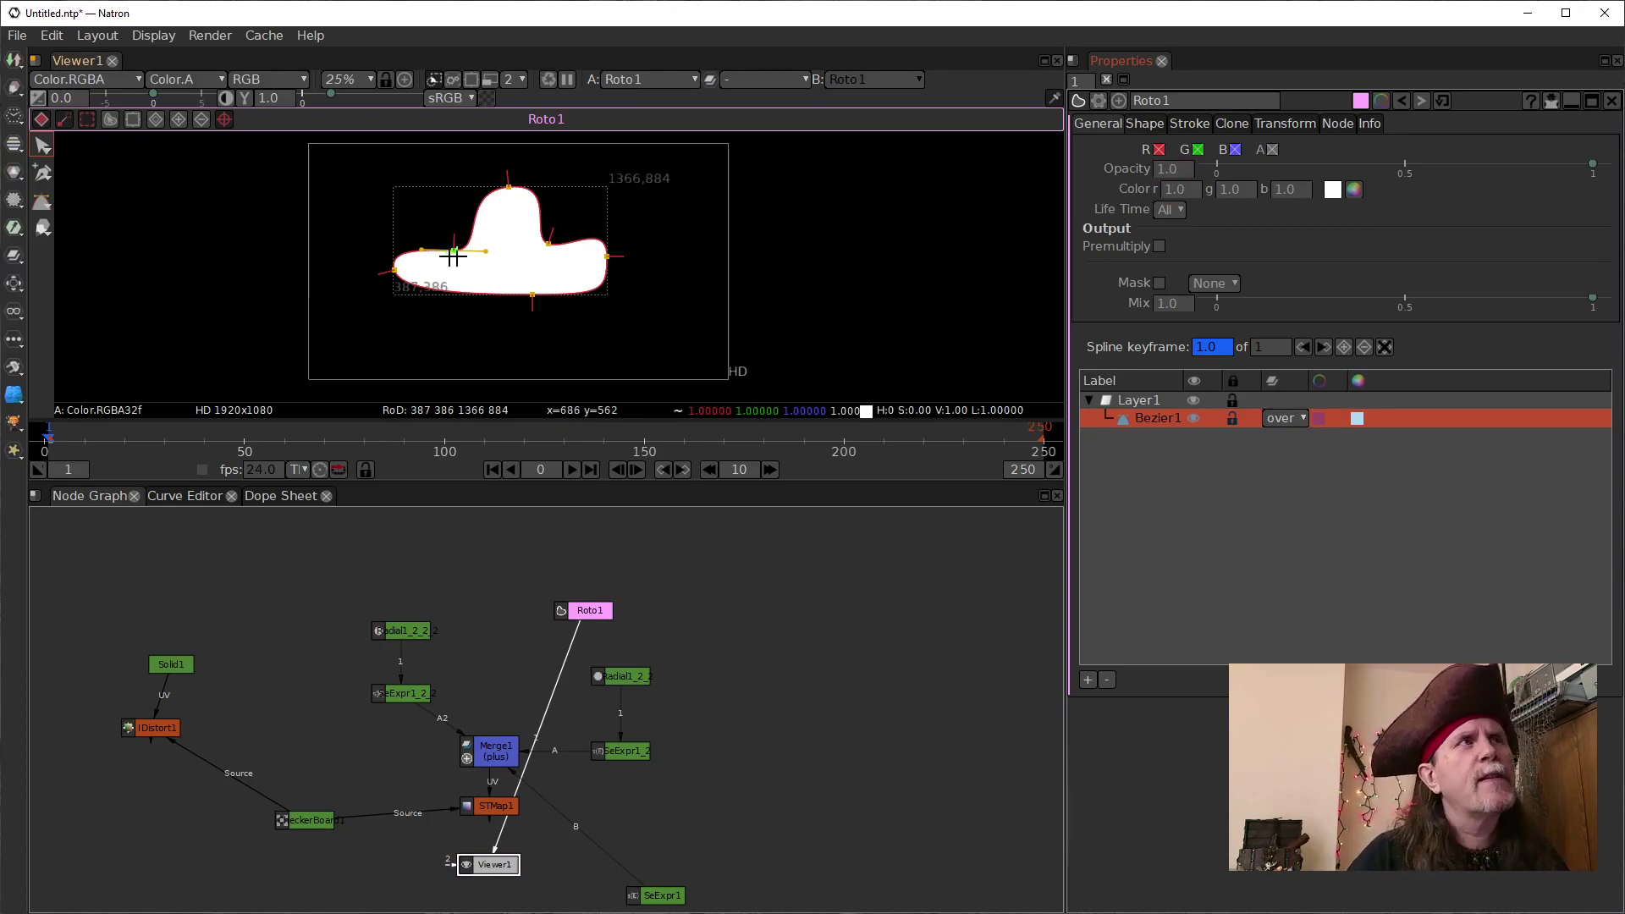
{"action": "left_click", "coordinate": [590, 611]}
{"action": "left_click_drag", "start_coordinate": [589, 611], "coordinate": [708, 561]}
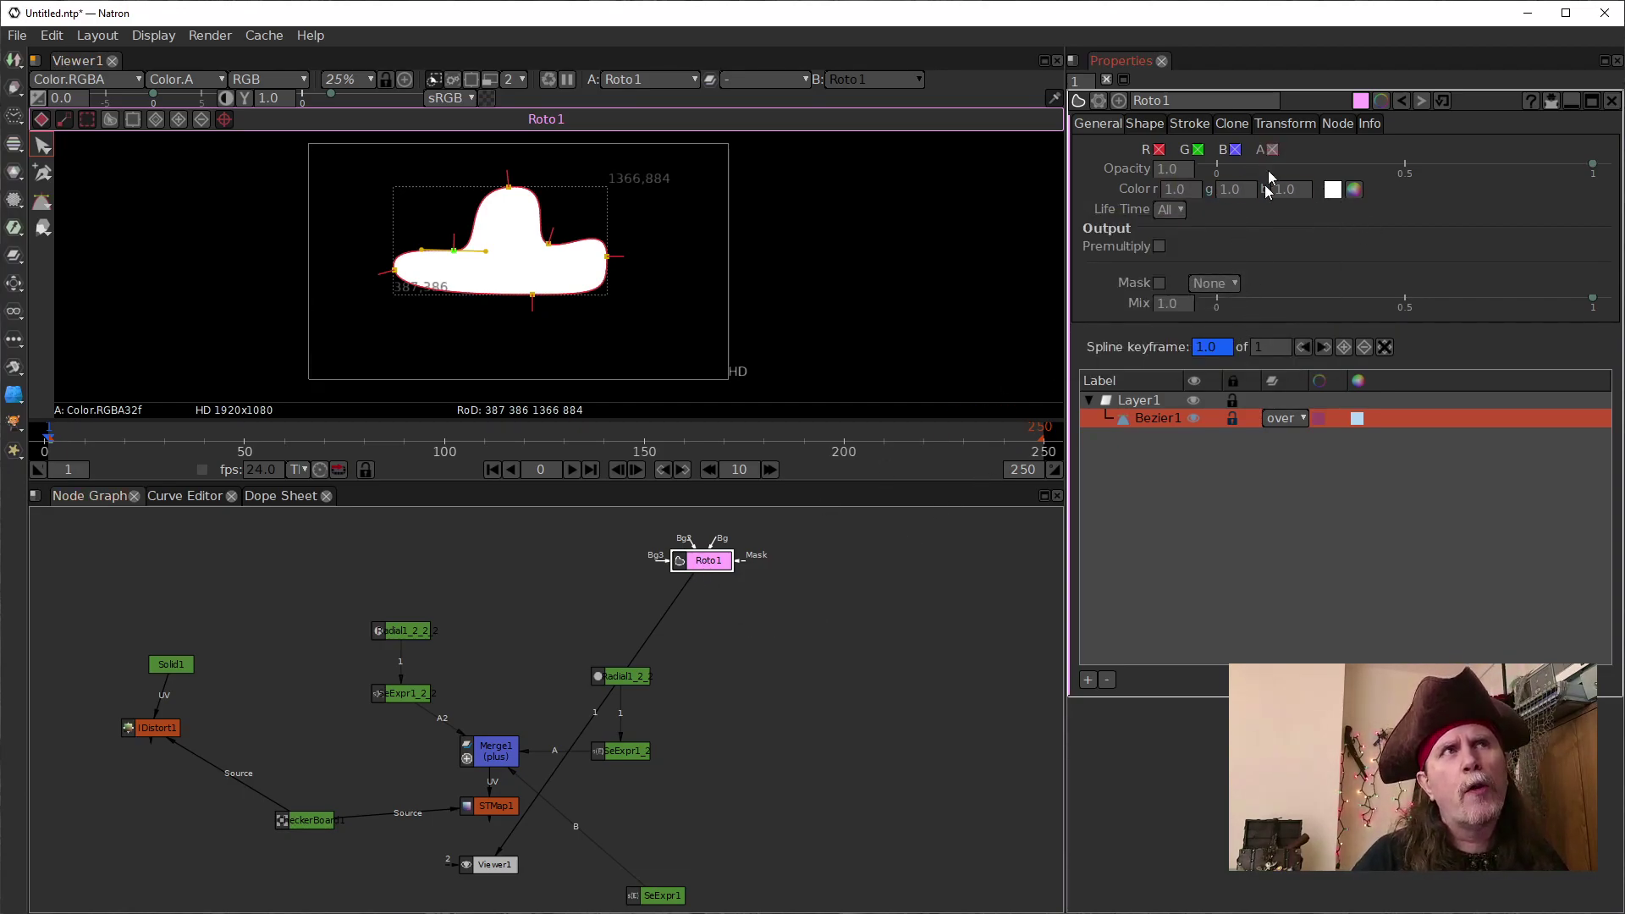
{"action": "left_click", "coordinate": [691, 569]}
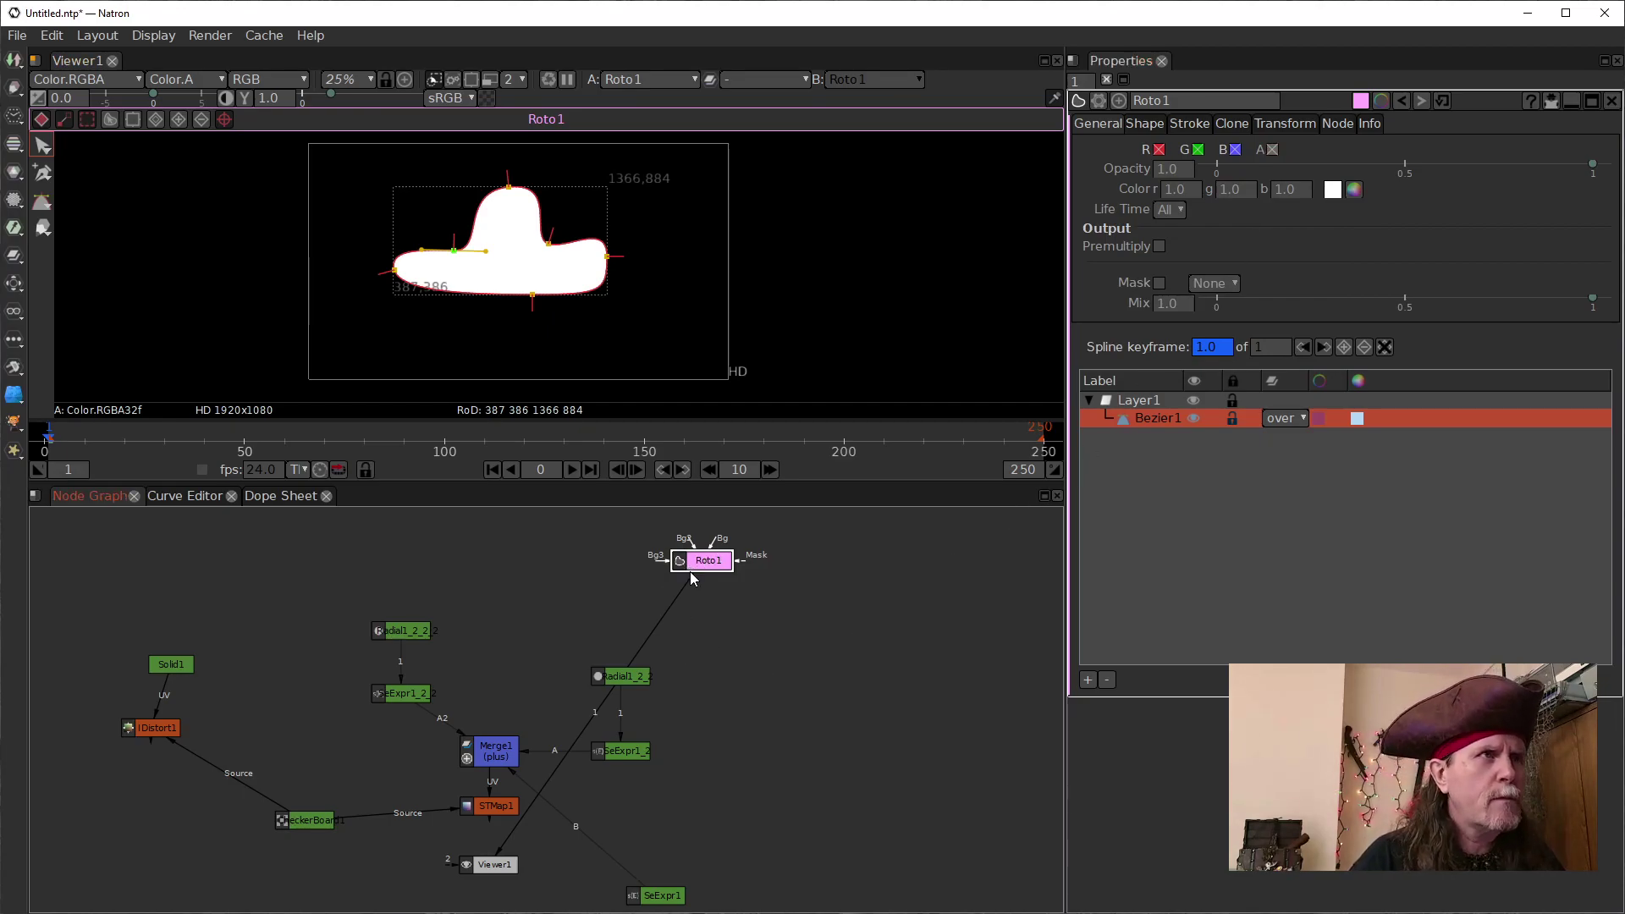
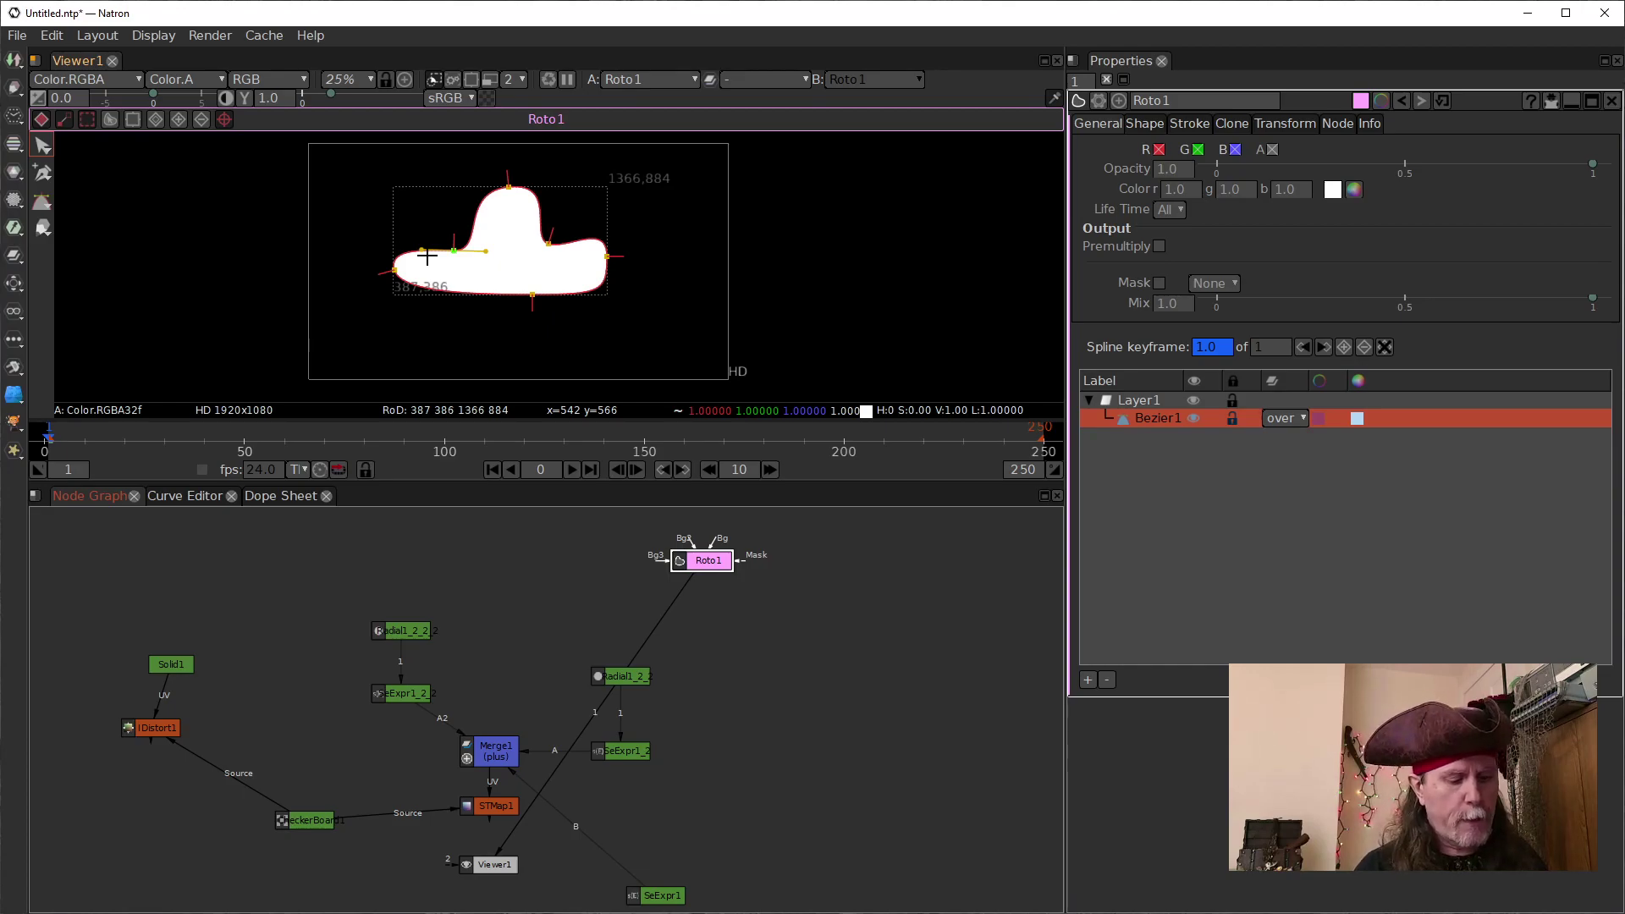
Add a Blur node directly after Roto1
{"action": "key", "text": "Tab"}
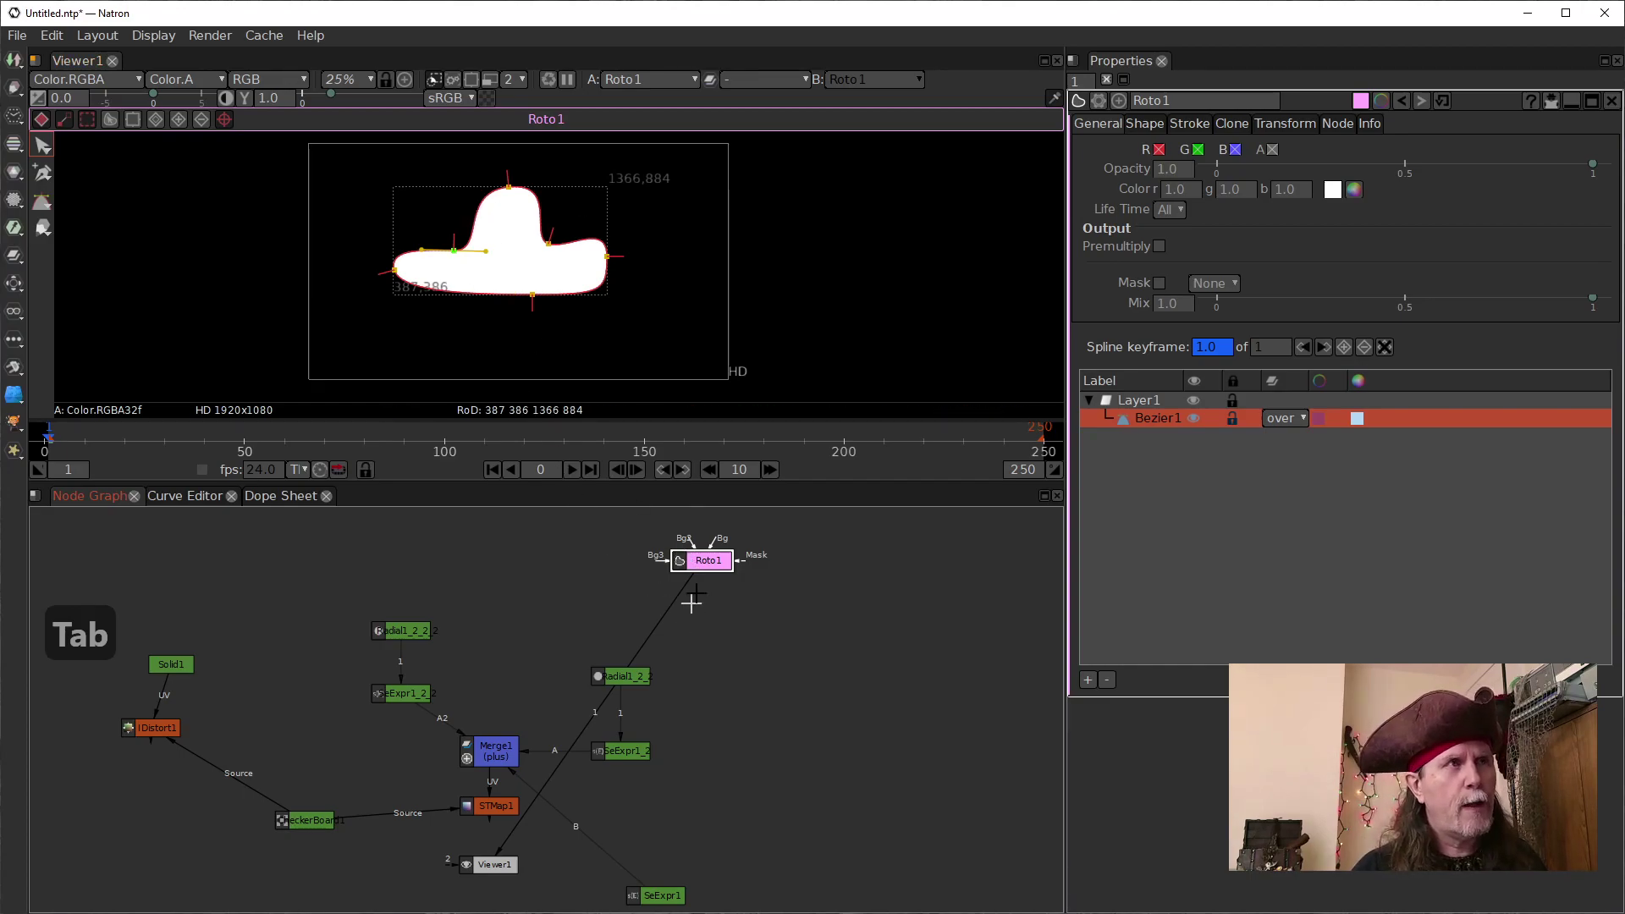
{"action": "key", "text": "Tab"}
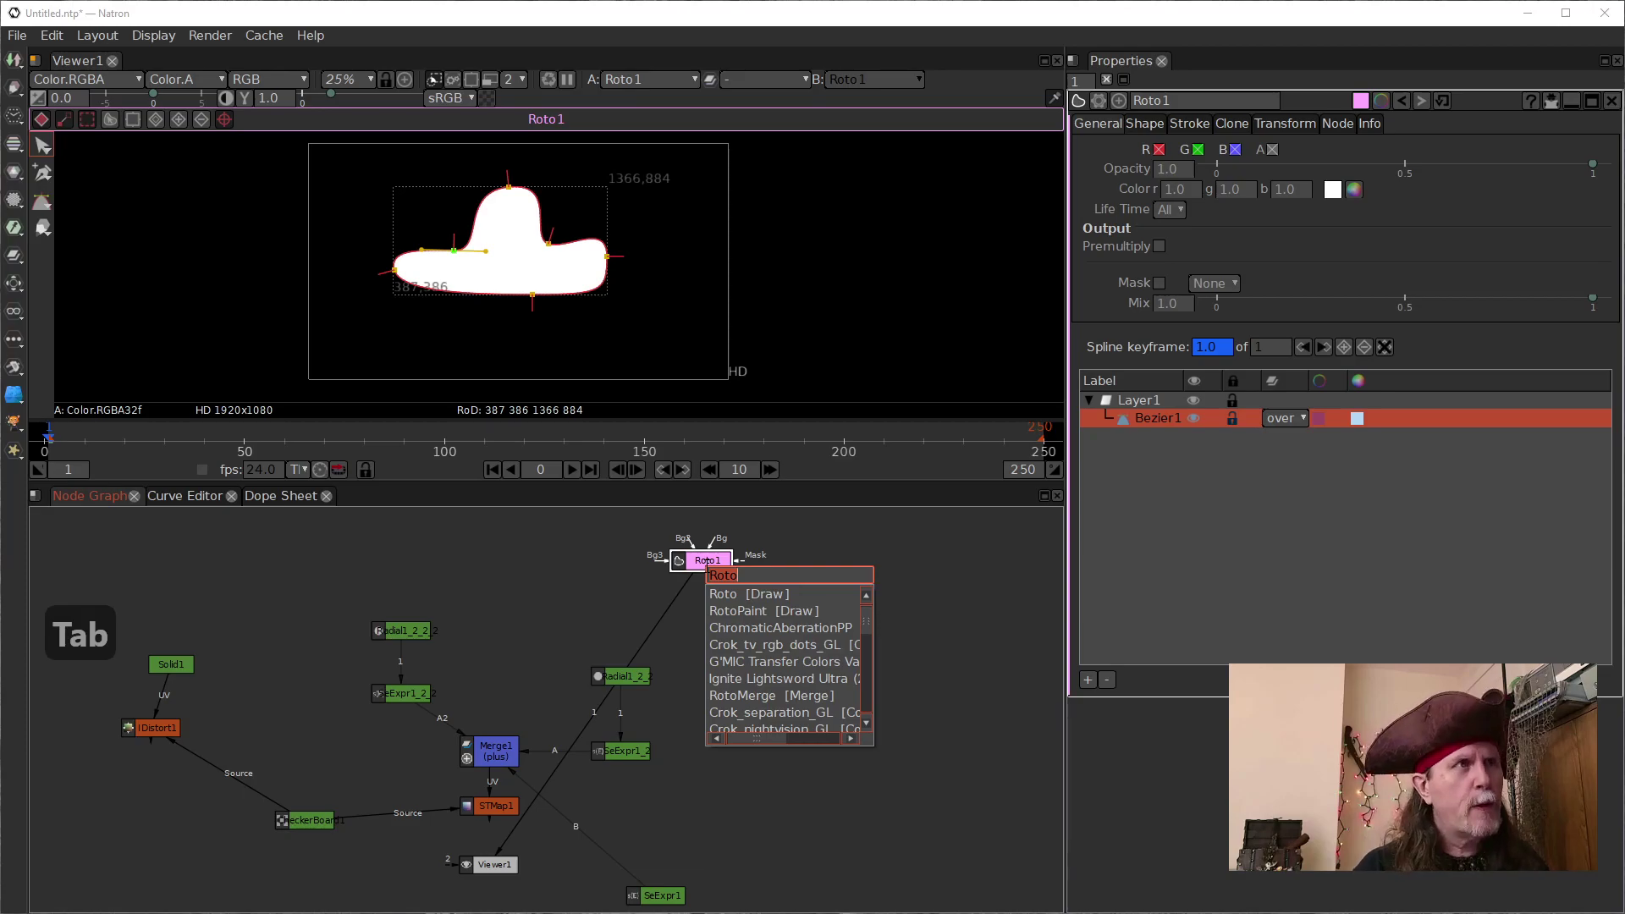
{"action": "type", "text": "blur"}
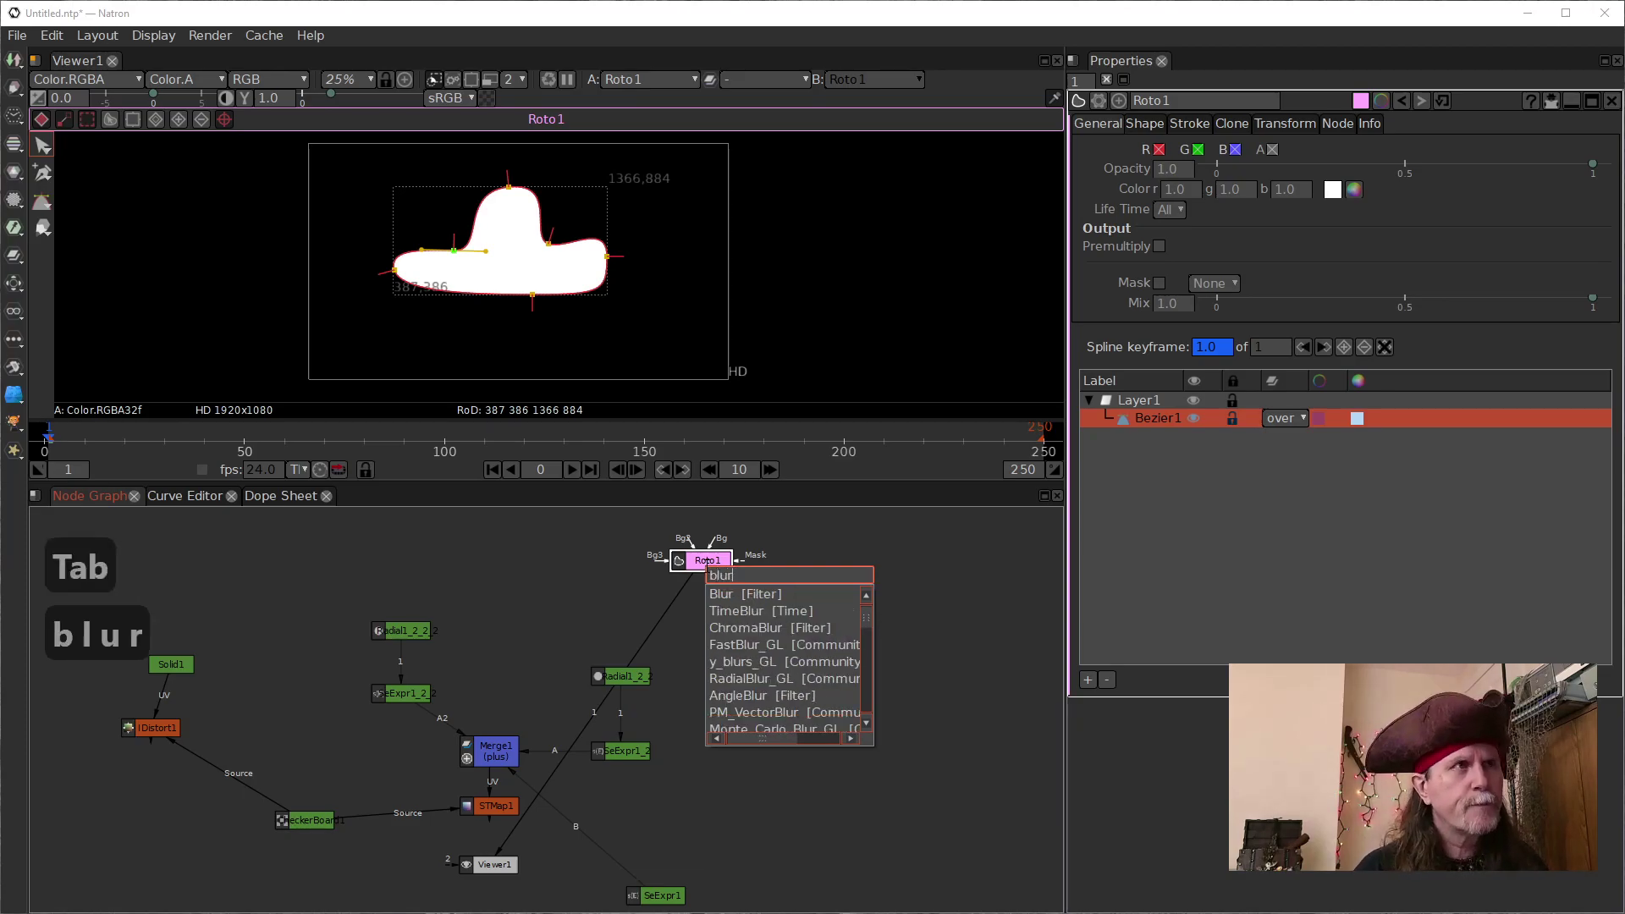
{"action": "key", "text": "Down"}
{"action": "key", "text": "Return"}
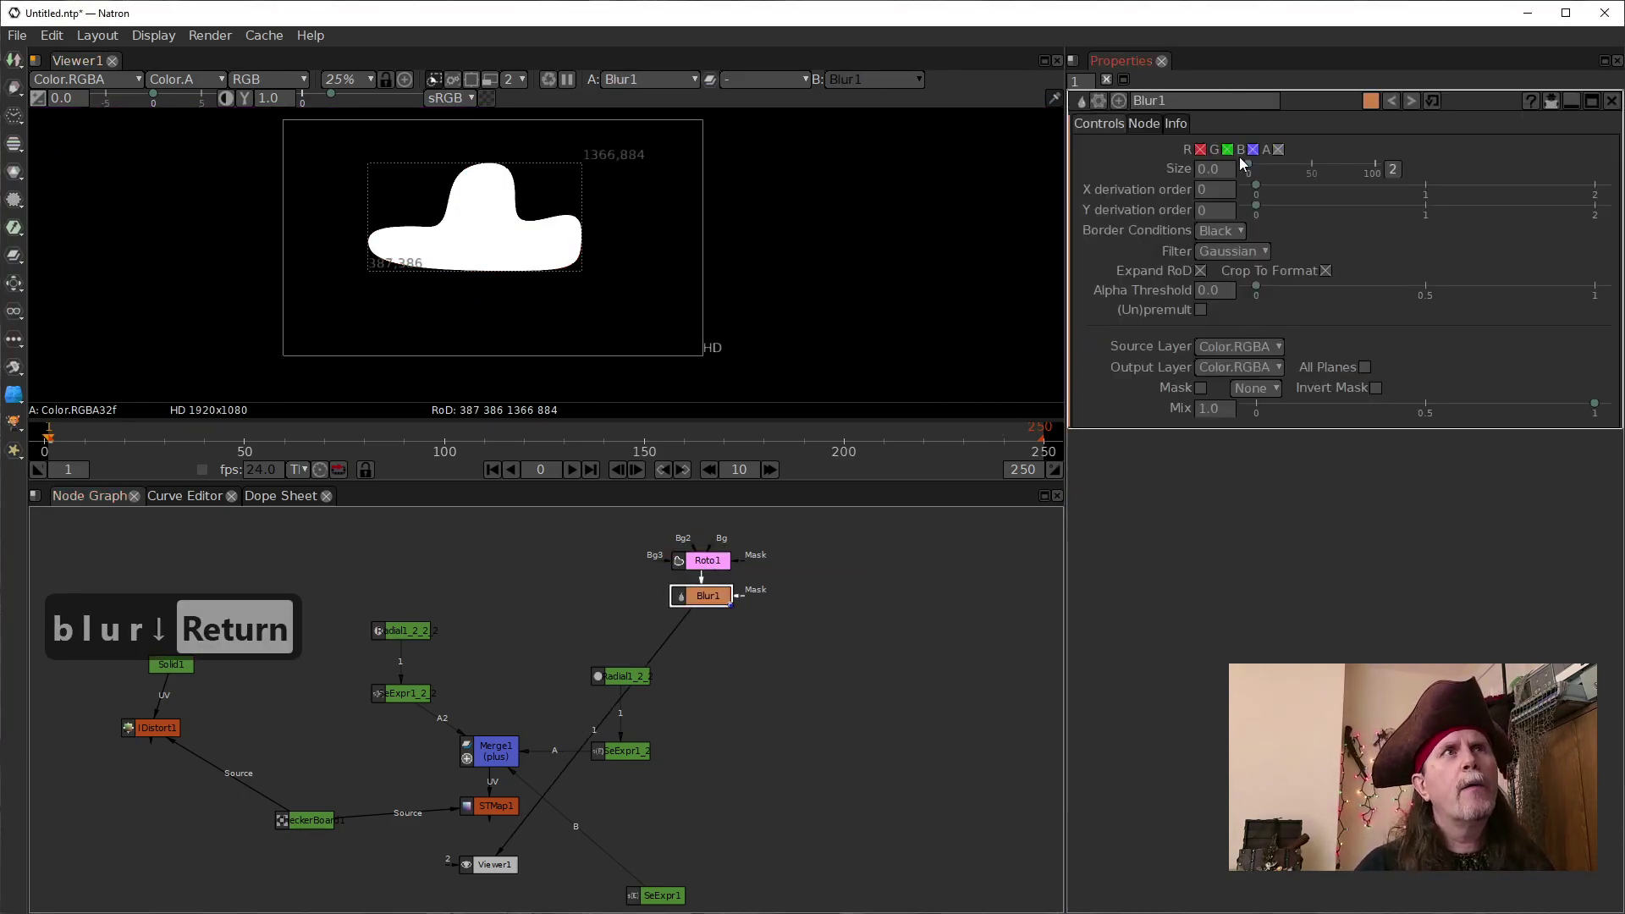
Raise the size of Blur1 to 160 to soften the roto shape
{"action": "scroll", "coordinate": [1198, 171], "scroll_direction": "up", "scroll_amount": 16}
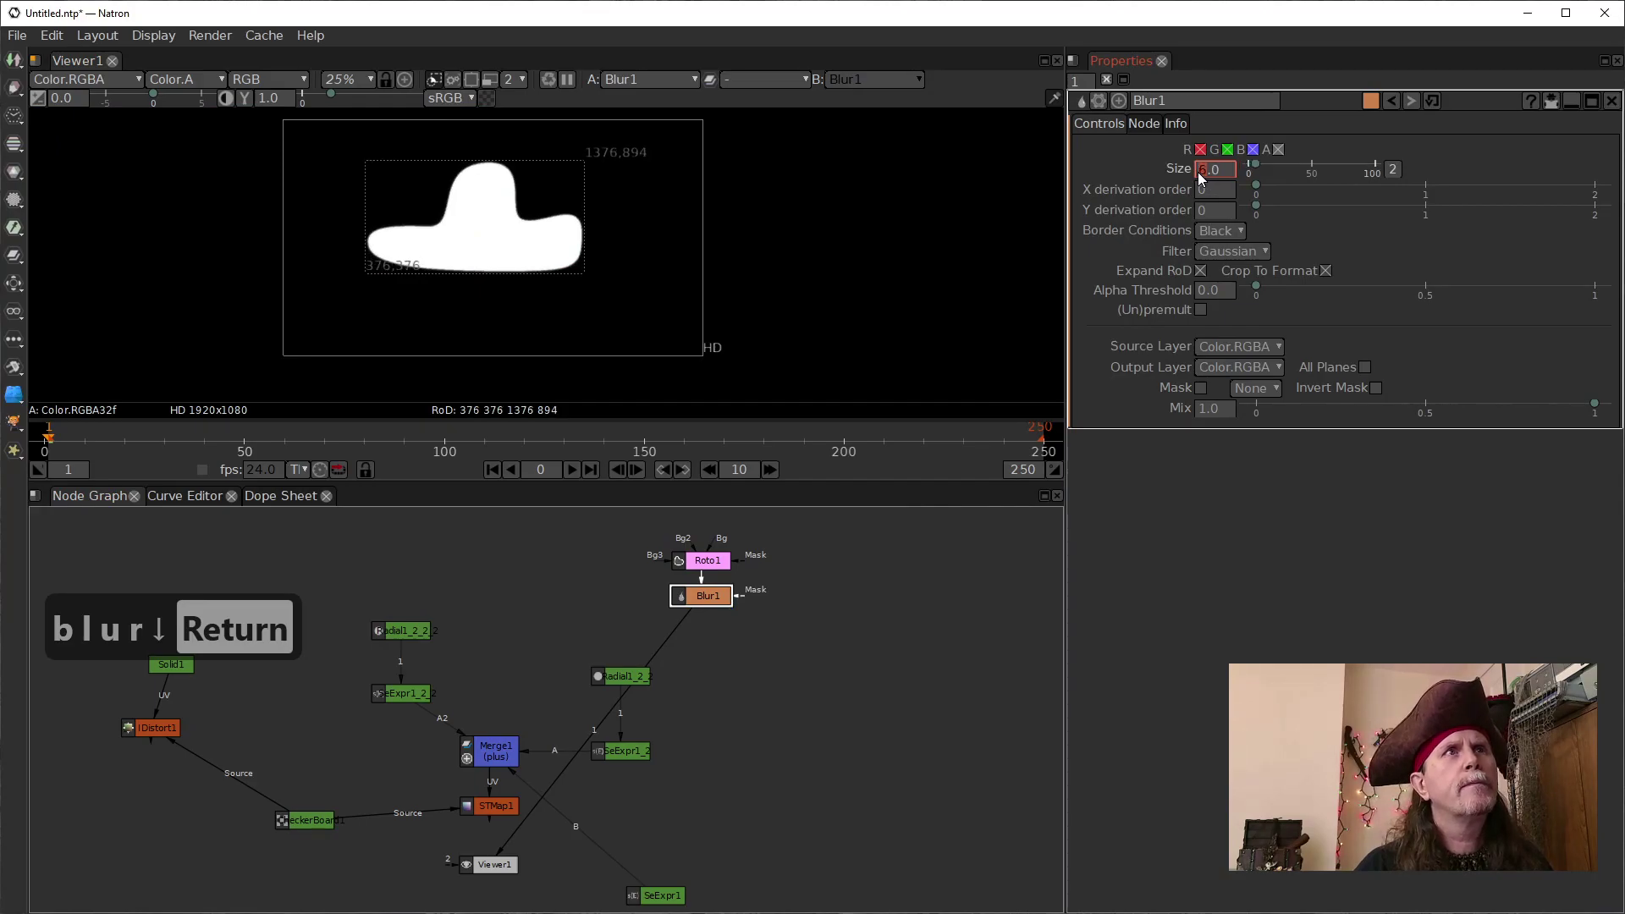
{"action": "scroll", "coordinate": [1198, 172], "scroll_direction": "up", "scroll_amount": 4}
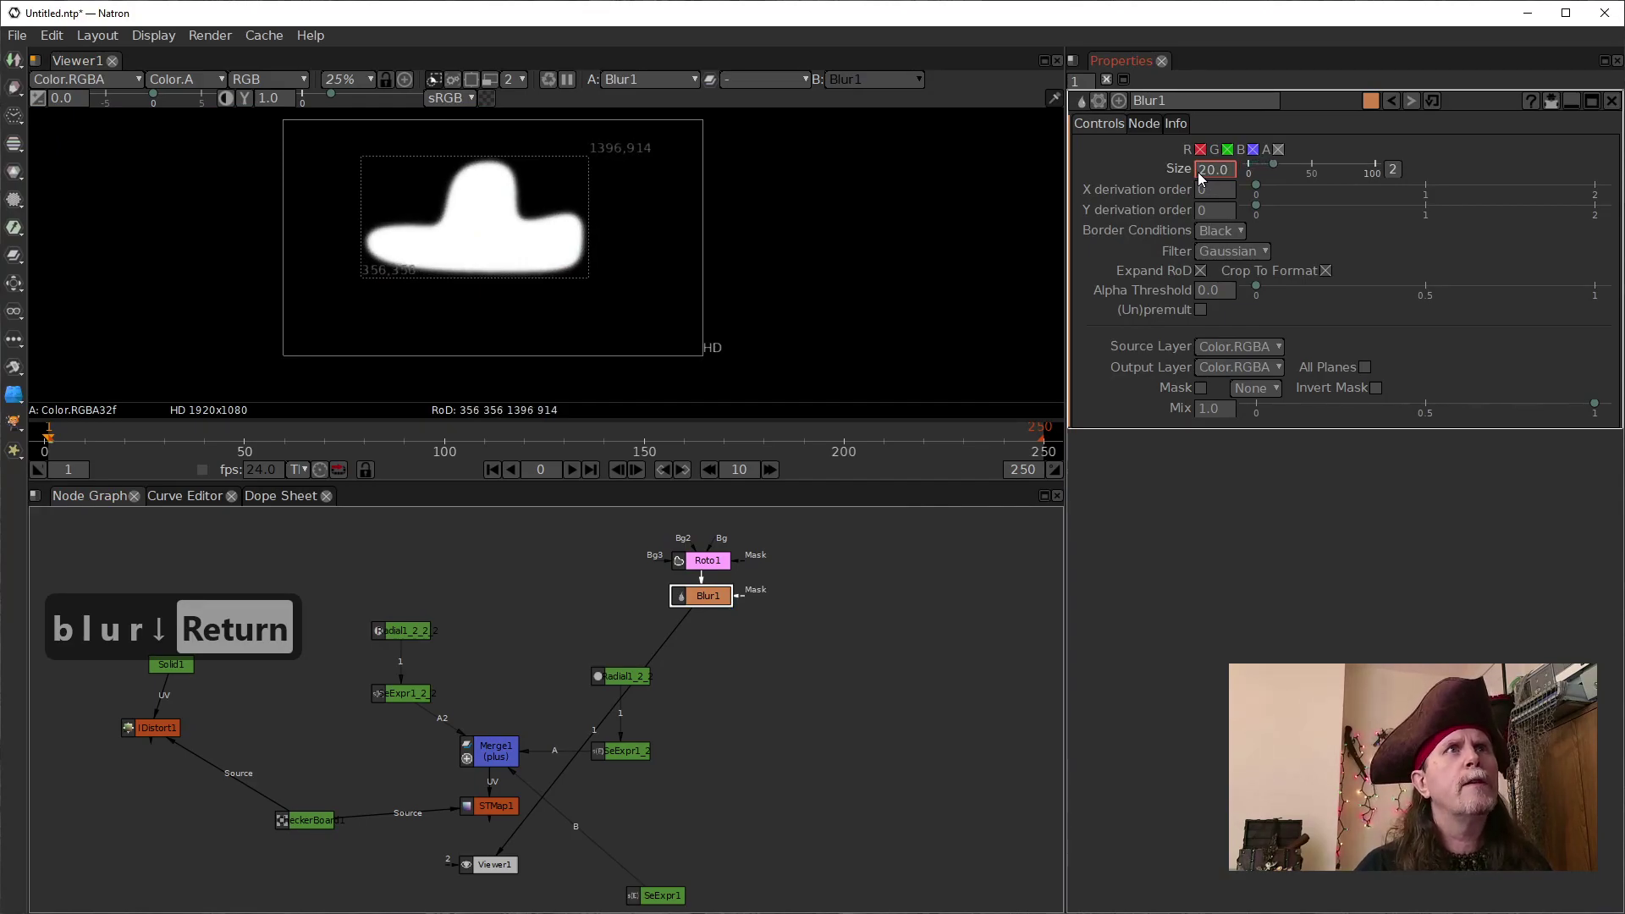
{"action": "scroll", "coordinate": [1196, 171], "scroll_direction": "up", "scroll_amount": 12}
{"action": "scroll", "coordinate": [1197, 171], "scroll_direction": "up", "scroll_amount": 2}
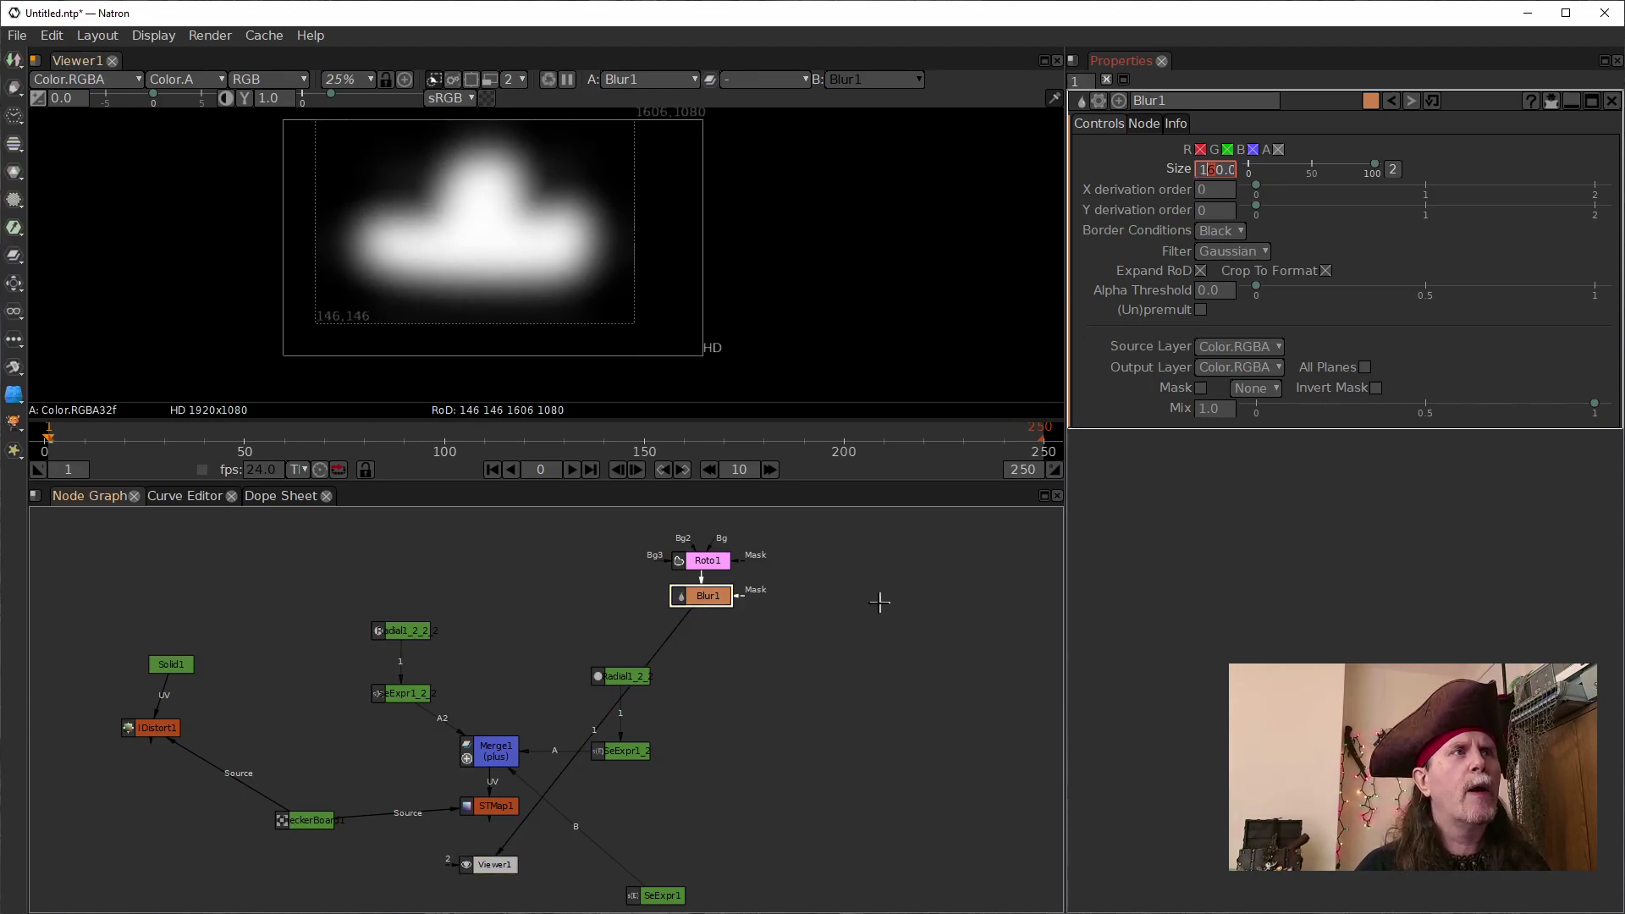
Add a Shuffle node directly after Blur1 and move it slightly lower in the node graph
{"action": "left_click", "coordinate": [677, 600]}
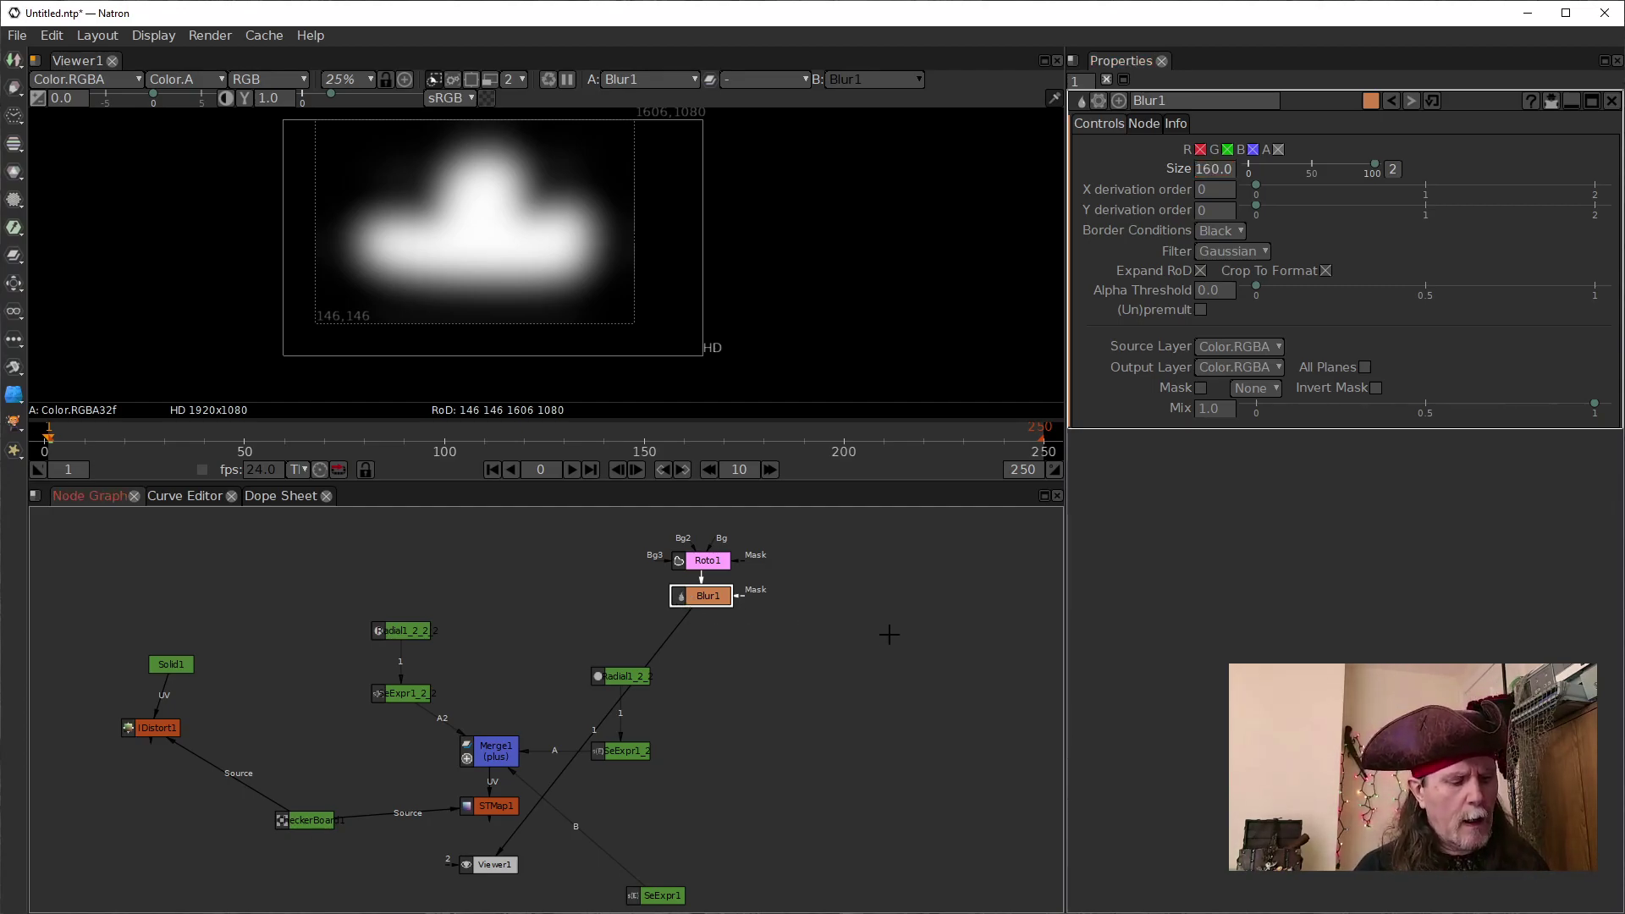
{"action": "key", "text": "Tab"}
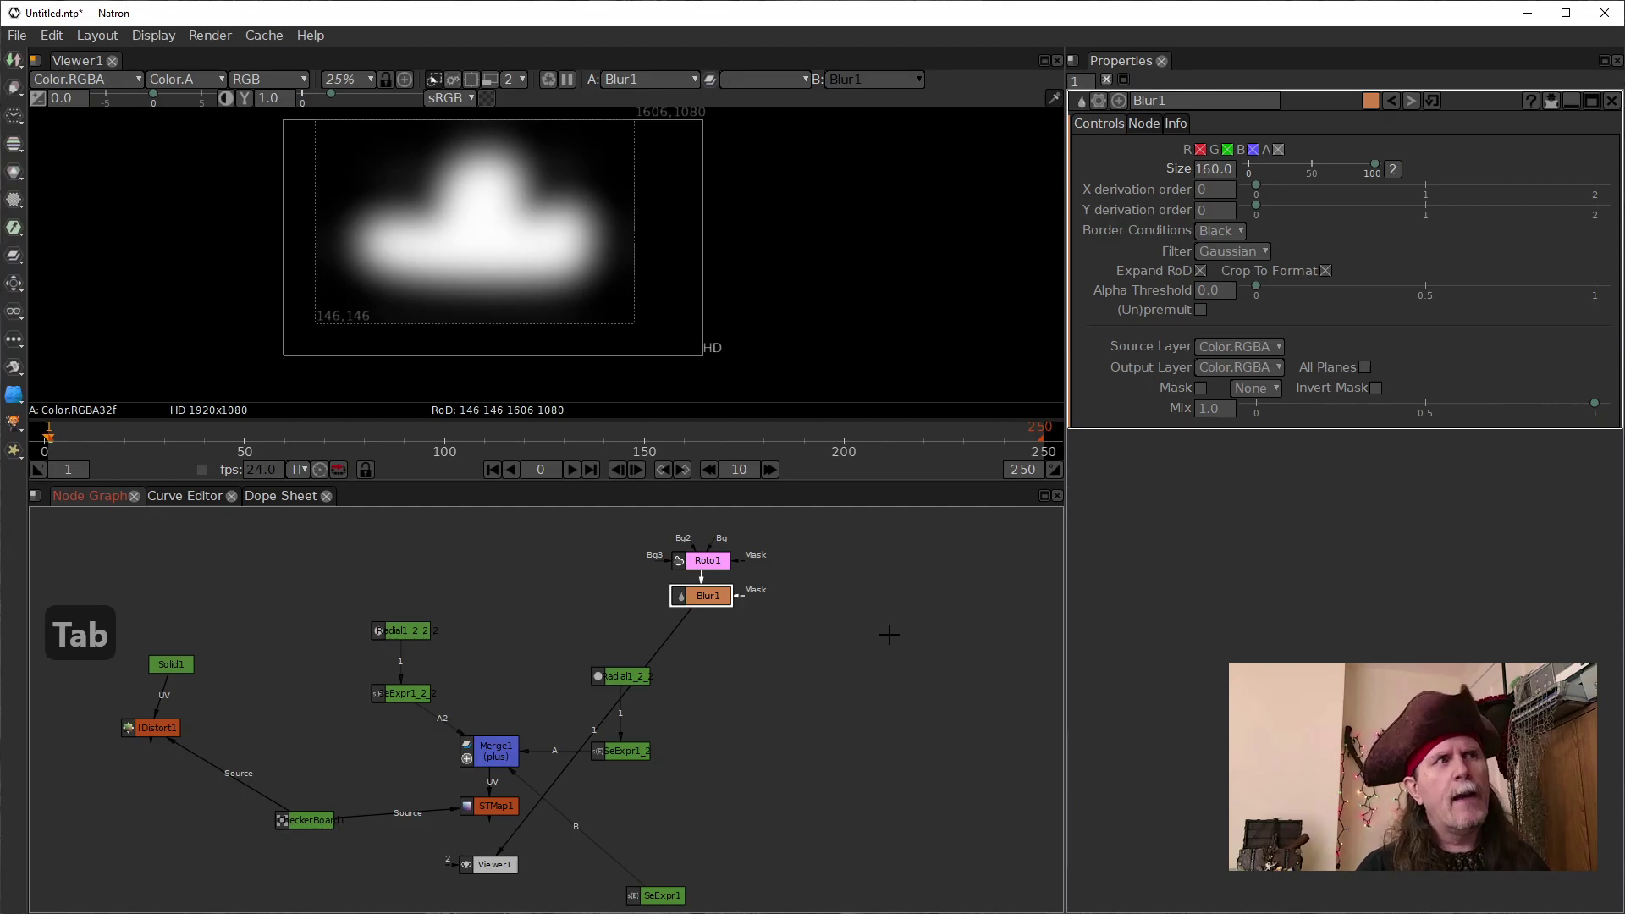
{"action": "type", "text": "shu"}
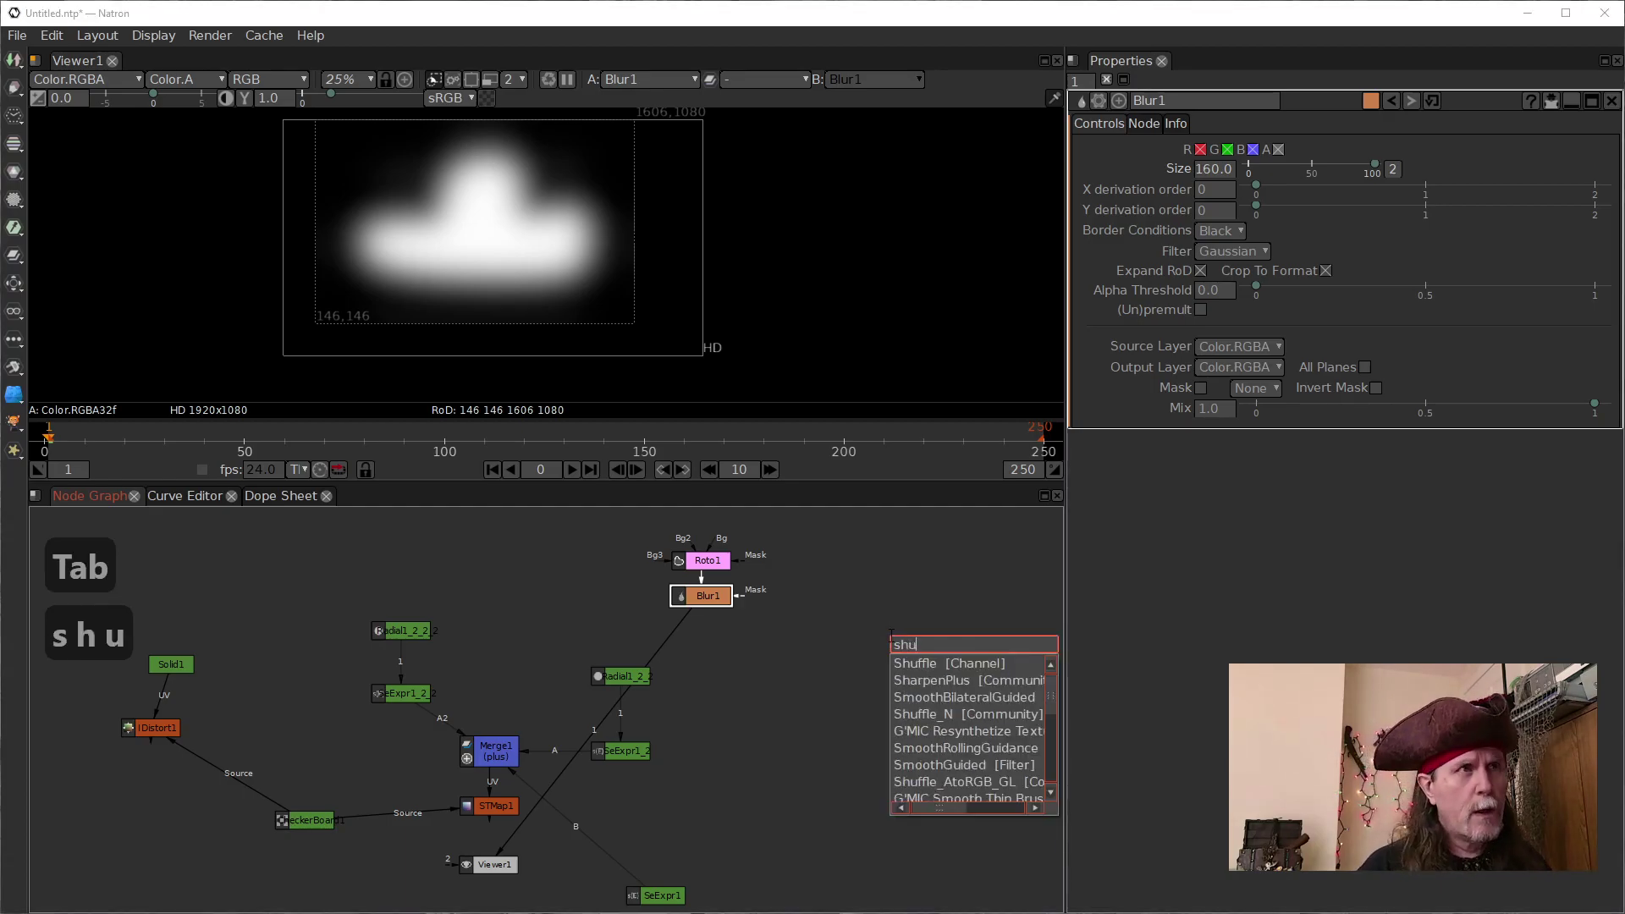
{"action": "key", "text": "Down"}
{"action": "key", "text": "Return"}
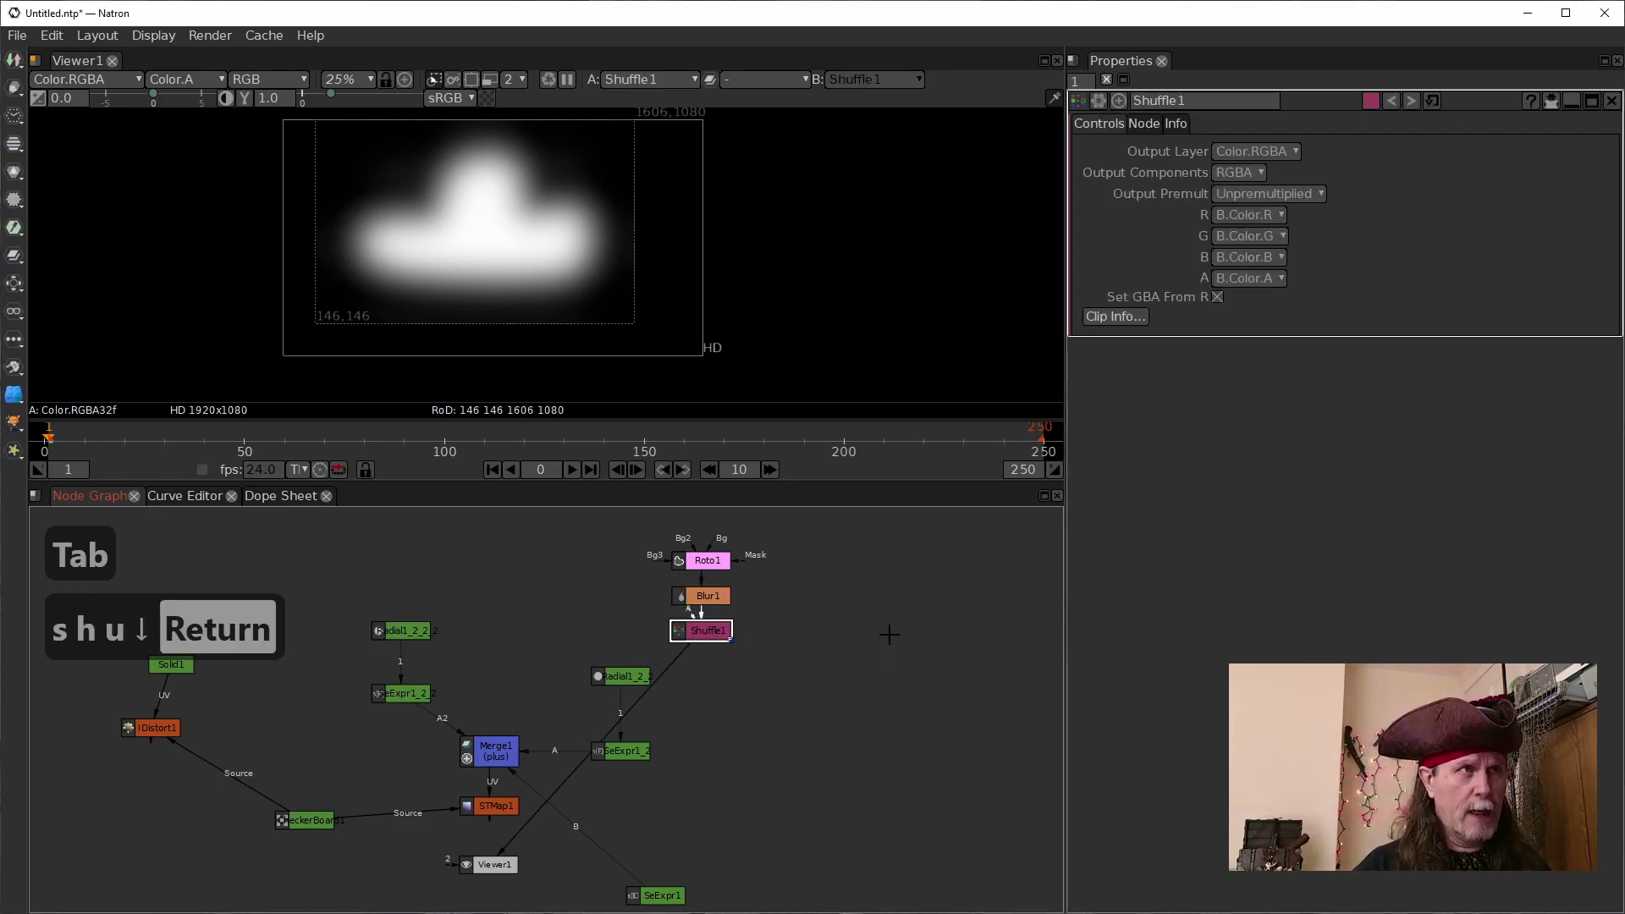
{"action": "left_click_drag", "start_coordinate": [713, 635], "coordinate": [713, 653]}
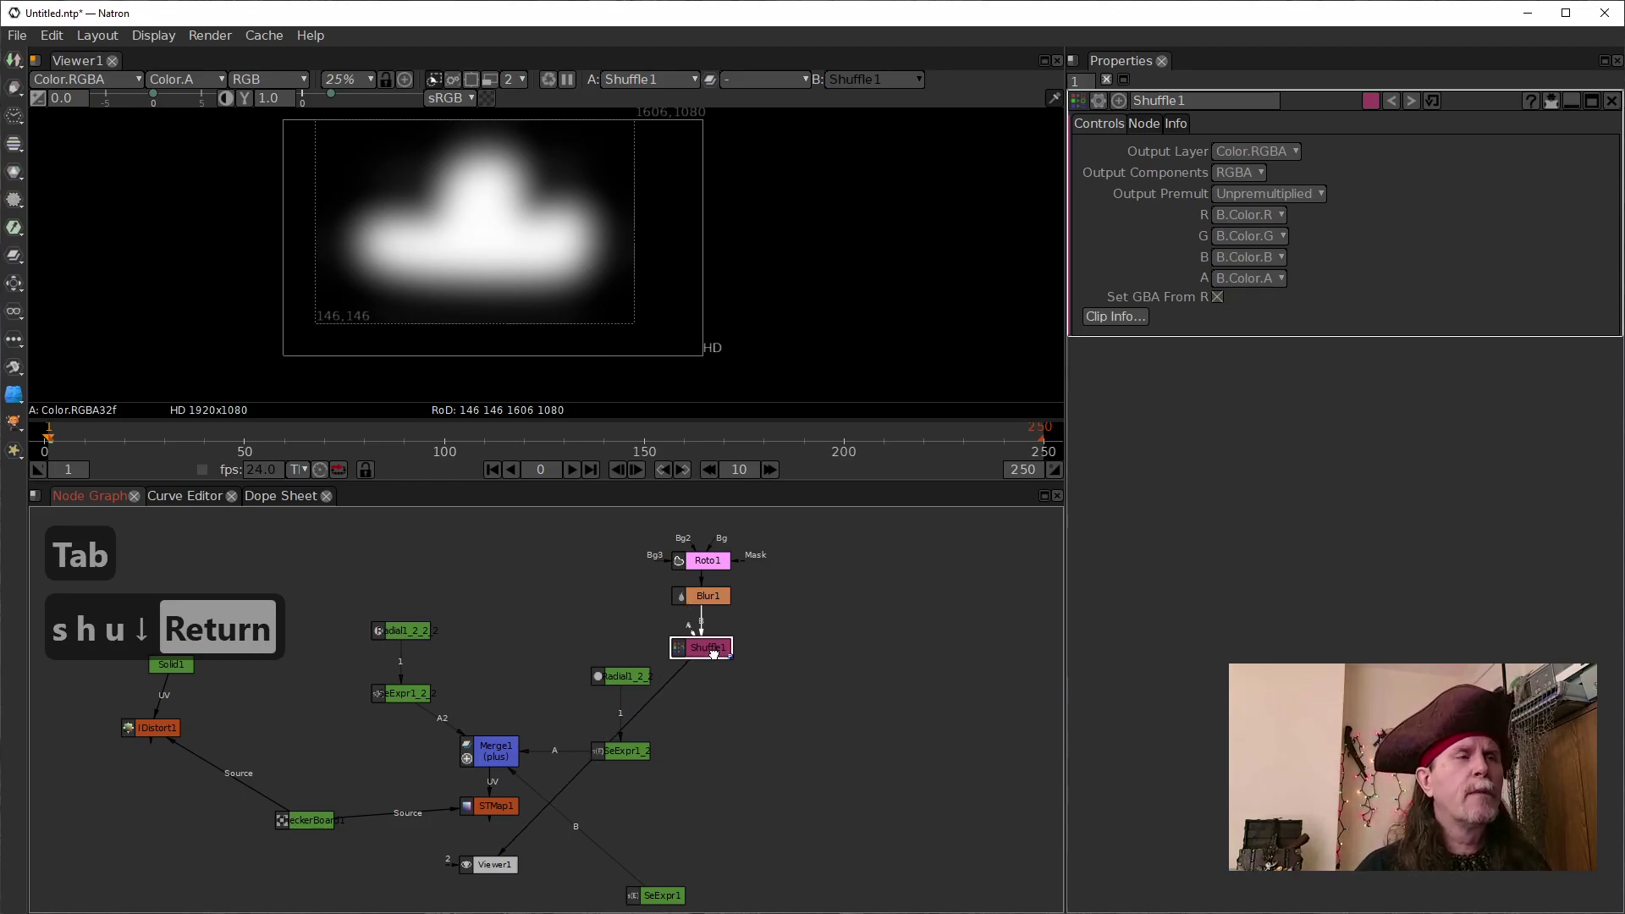
Set Shuffle1's alpha output to B.Color.R and check the alpha channel of the result in the viewer
{"action": "left_click", "coordinate": [1255, 278]}
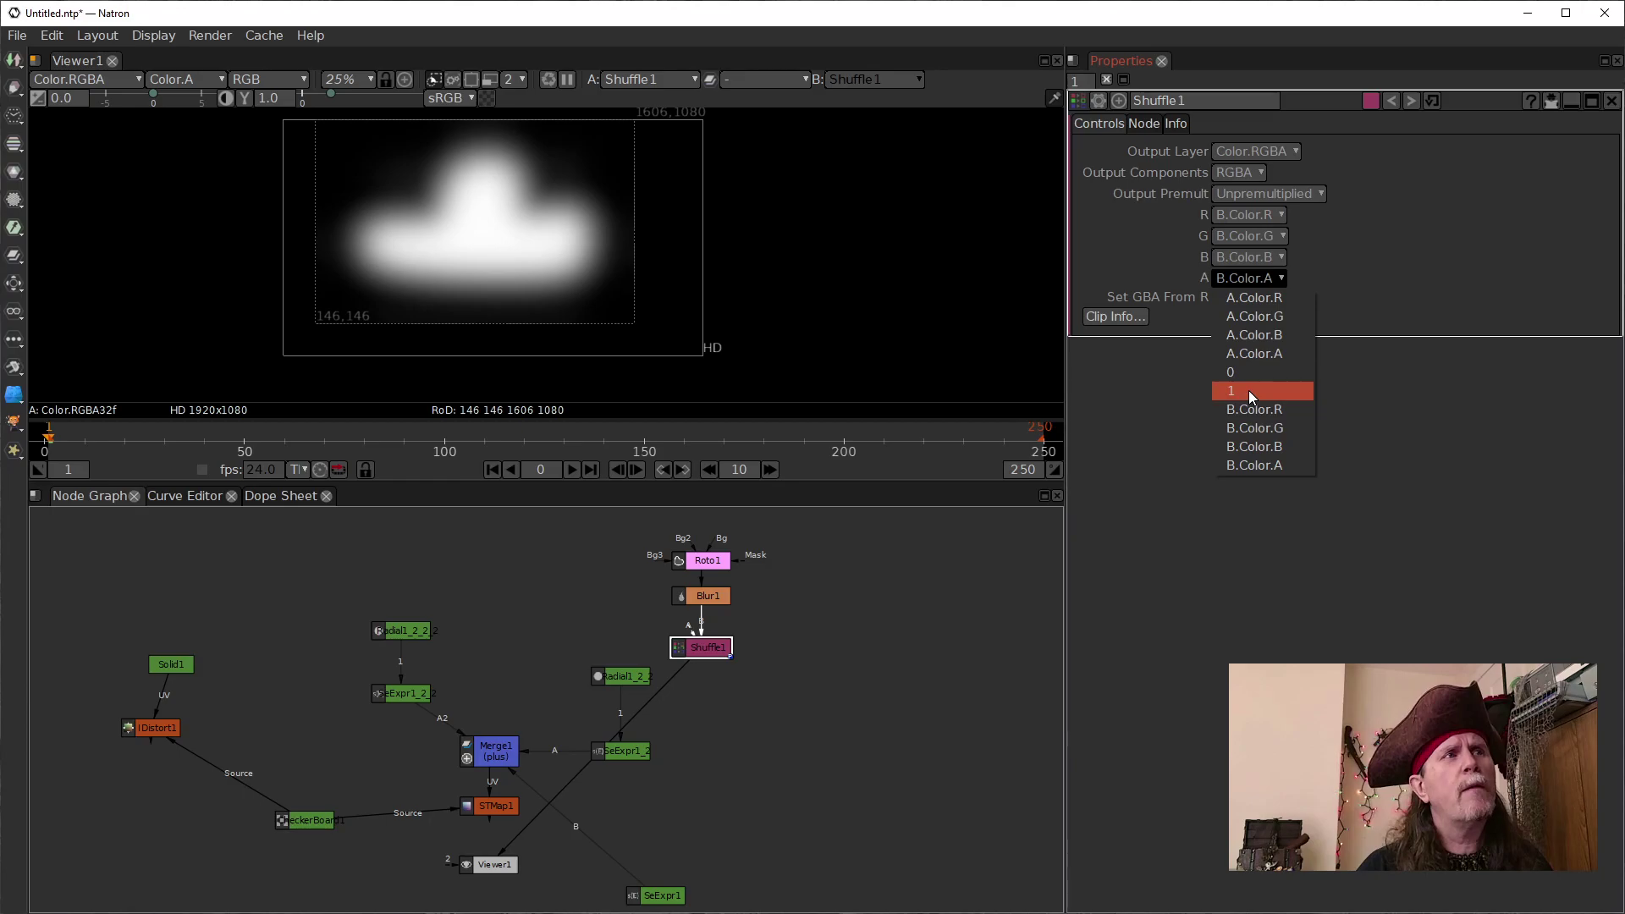
{"action": "left_click", "coordinate": [1249, 390]}
{"action": "left_click", "coordinate": [1246, 279]}
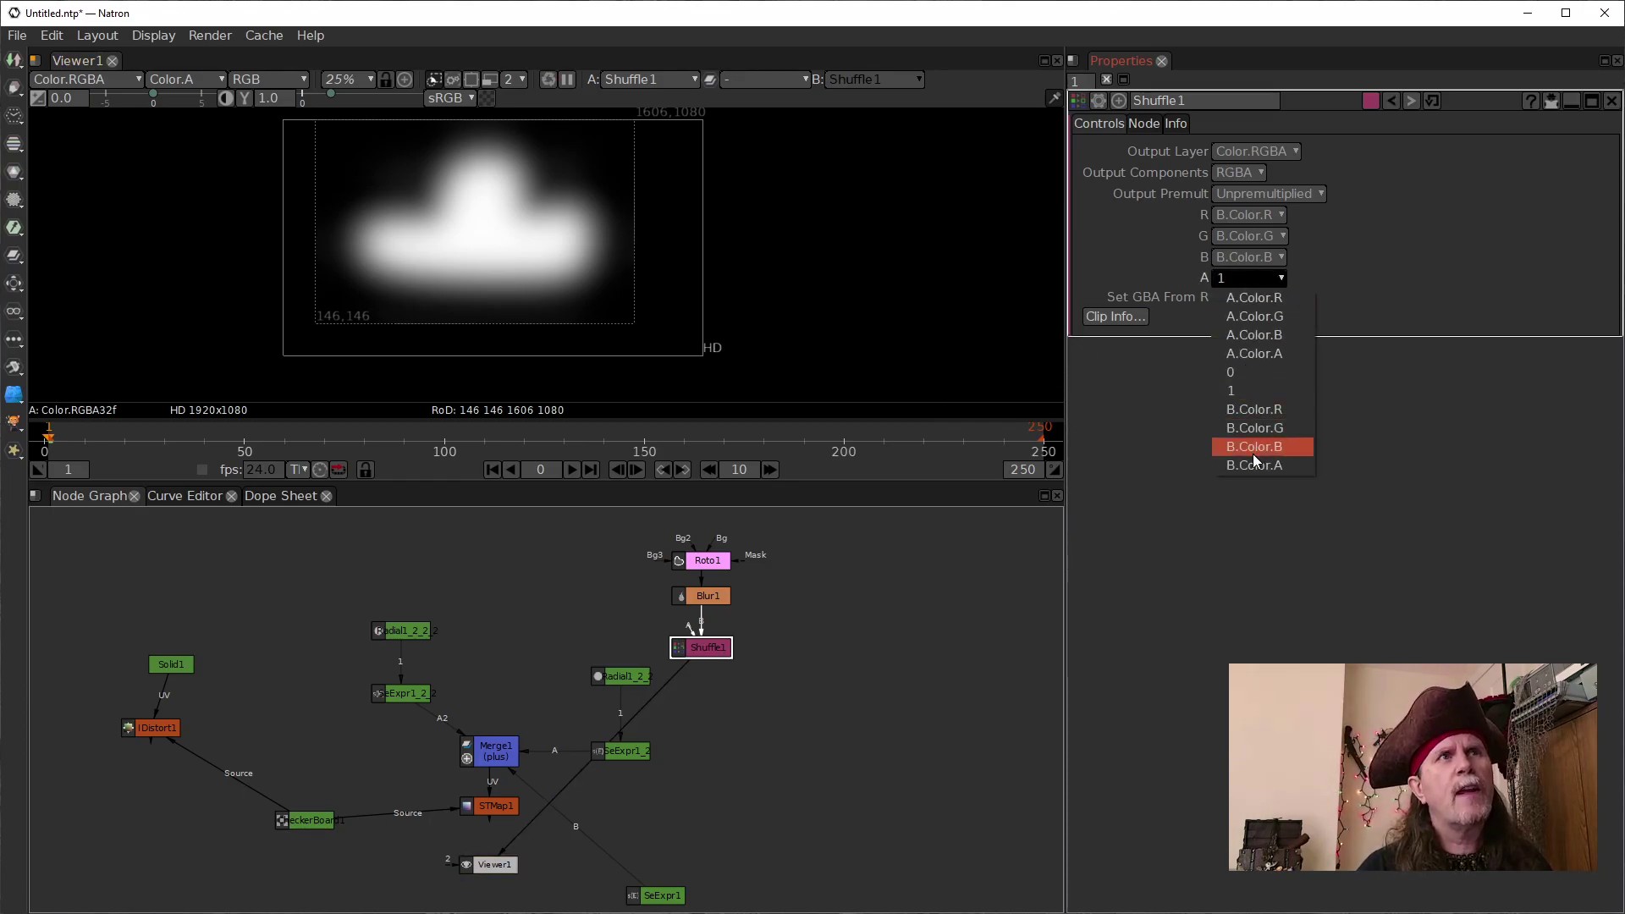
{"action": "left_click", "coordinate": [1238, 410]}
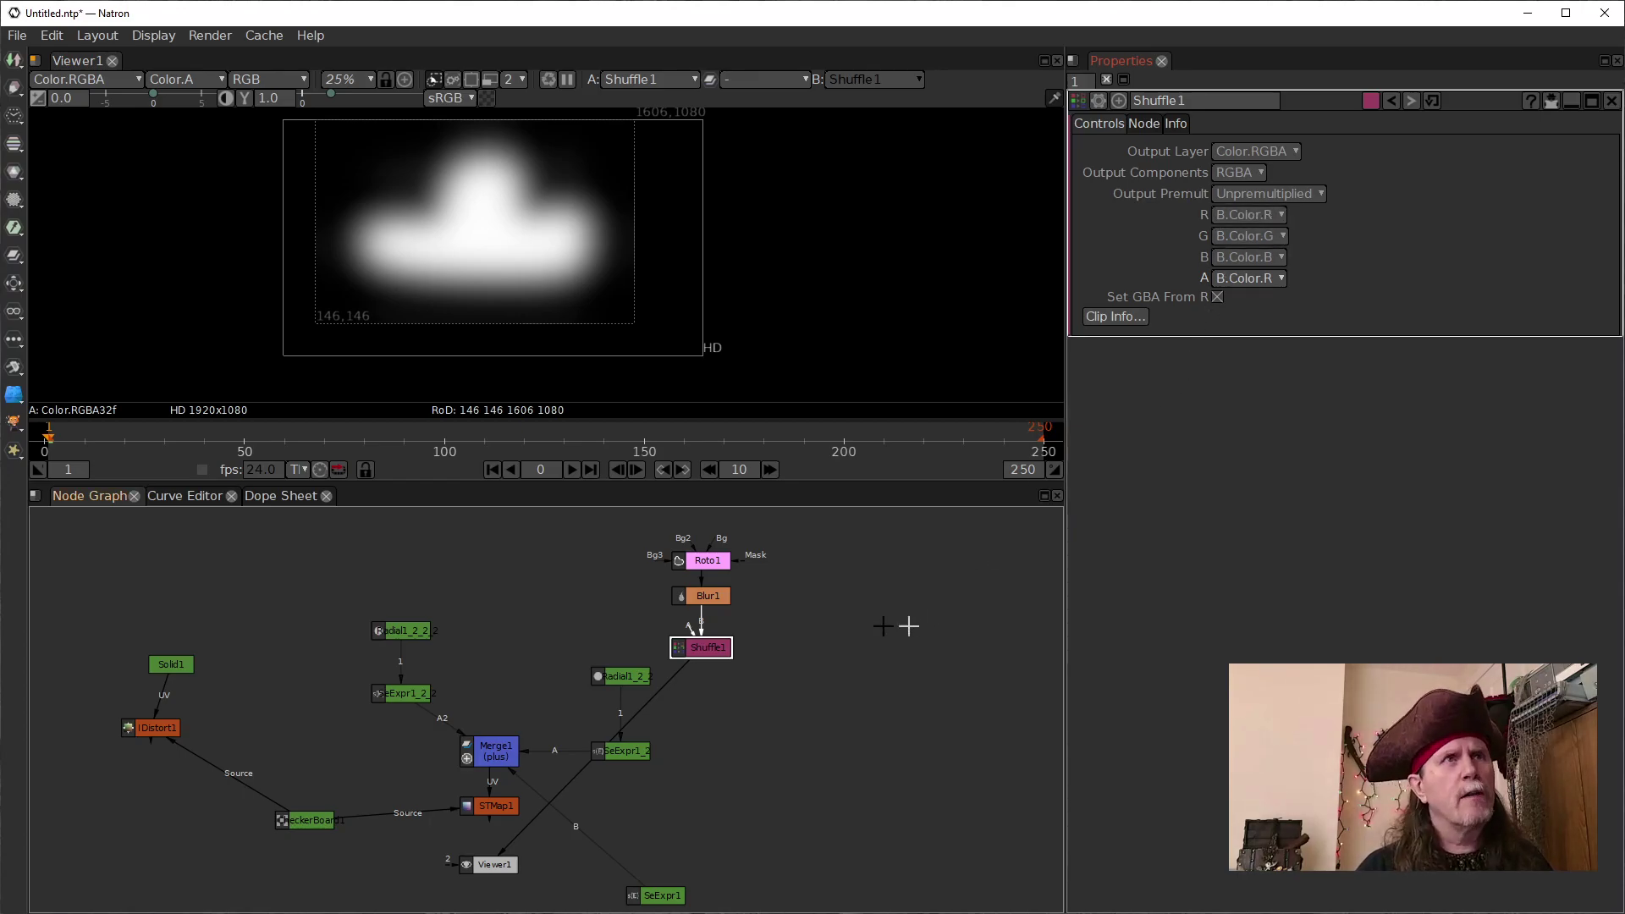
{"action": "left_click", "coordinate": [531, 201]}
{"action": "key", "text": "a"}
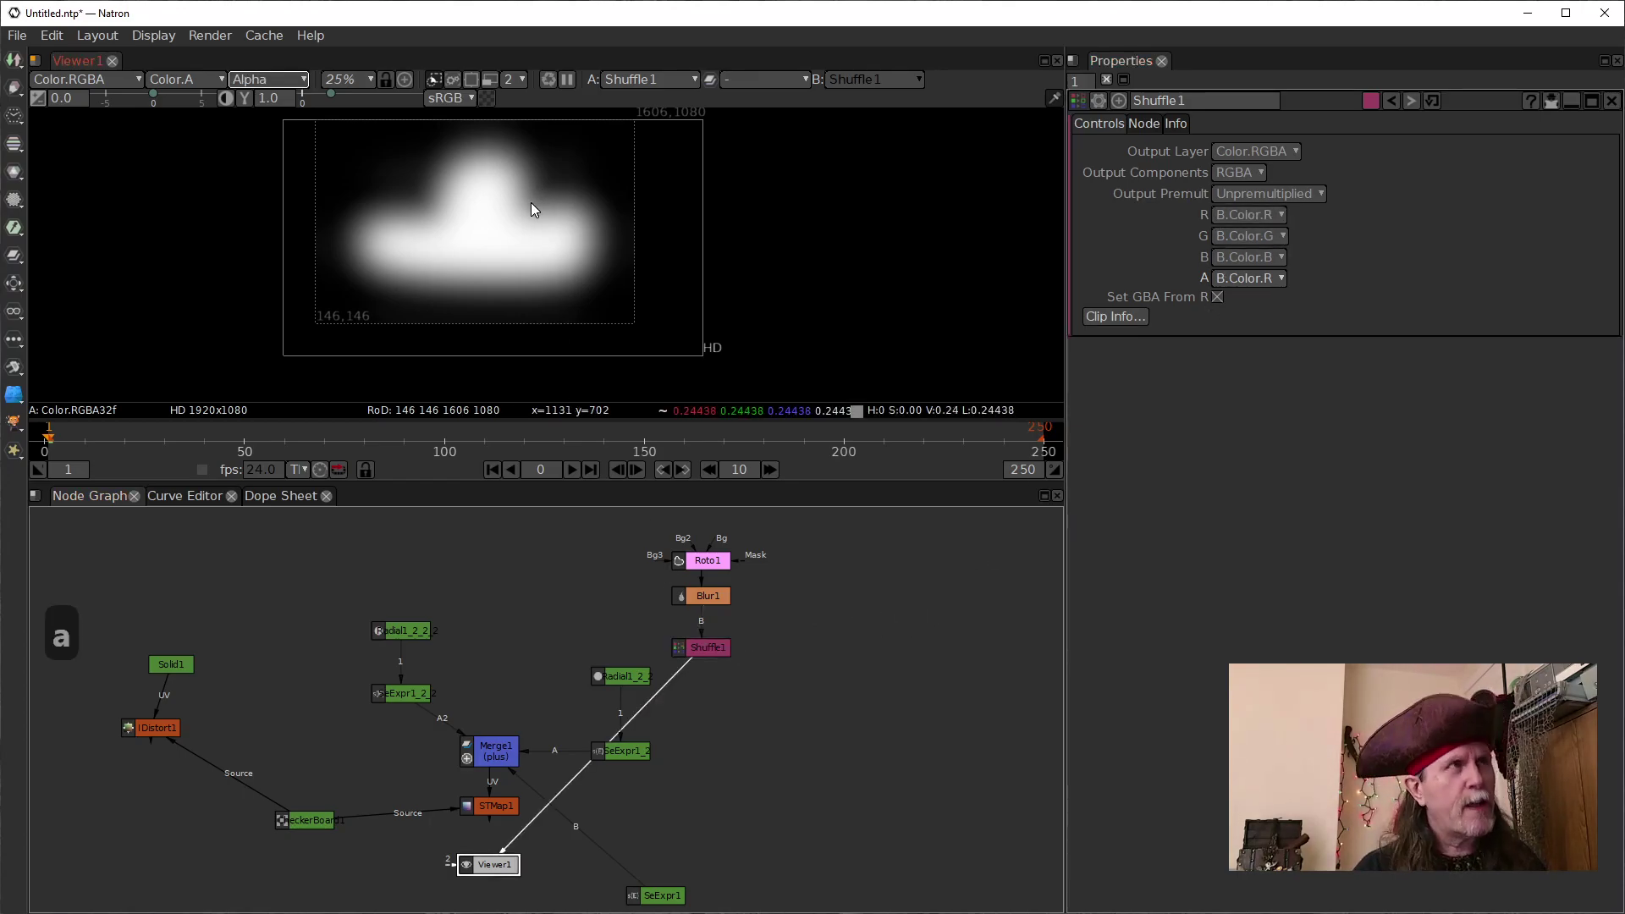
{"action": "key", "text": "a"}
Insert a Multiply [Color] node between Blur1 and Shuffle1, moving Shuffle1 down to make room
{"action": "left_click", "coordinate": [692, 599]}
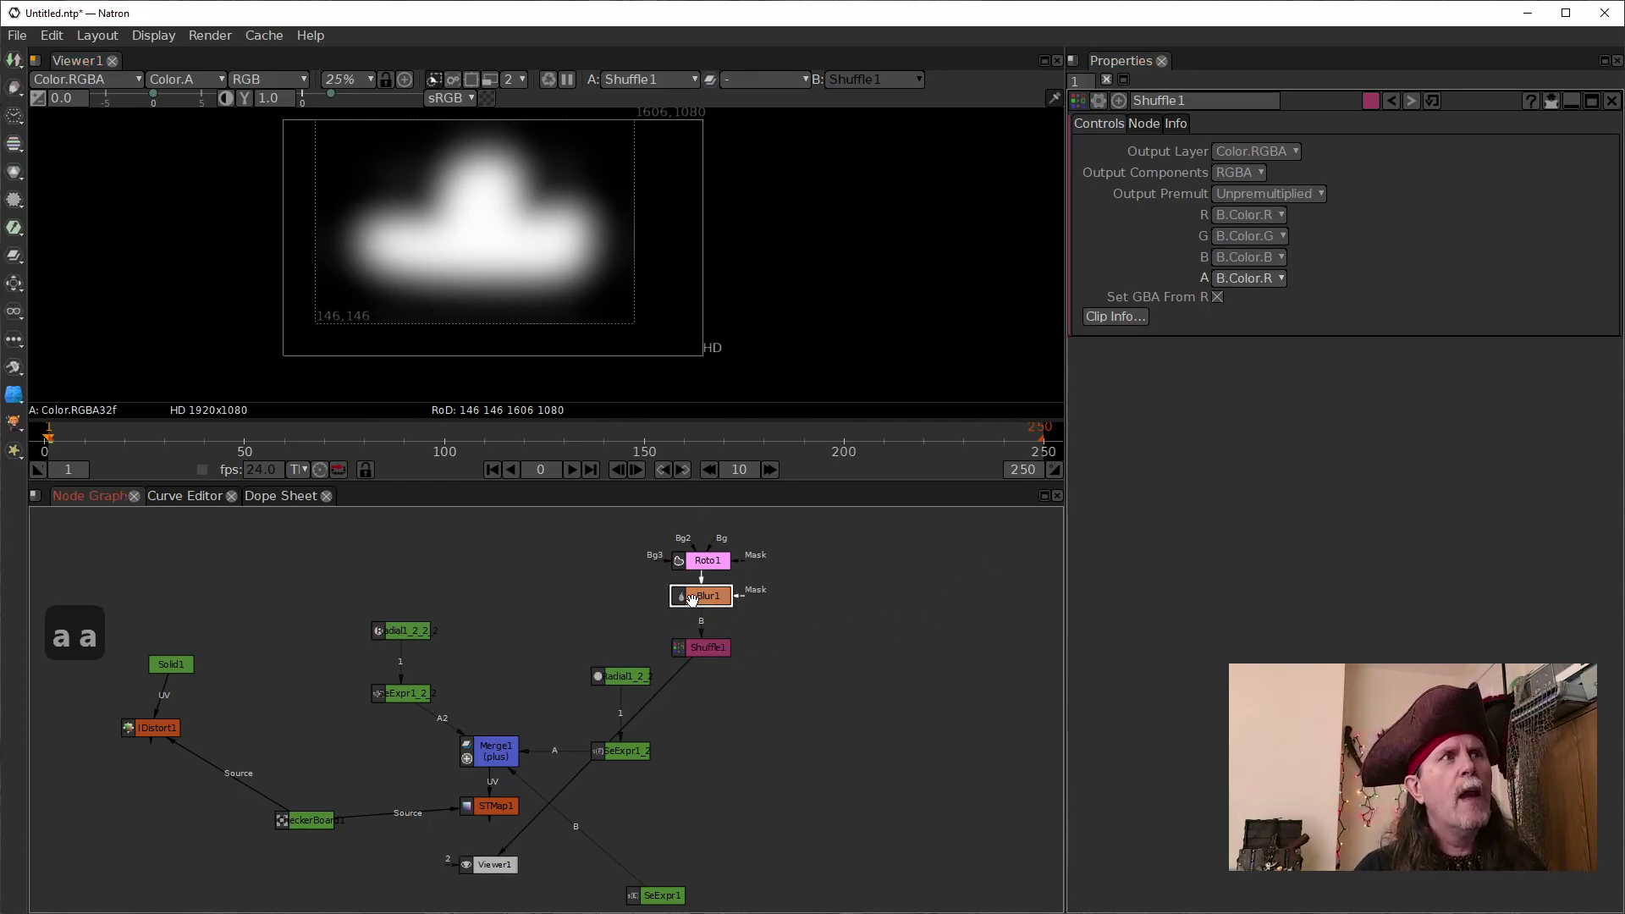
{"action": "mouse_move", "coordinate": [702, 649]}
{"action": "left_mouse_down"}
{"action": "mouse_move", "coordinate": [702, 674]}
{"action": "mouse_move", "coordinate": [702, 652]}
{"action": "left_mouse_up"}
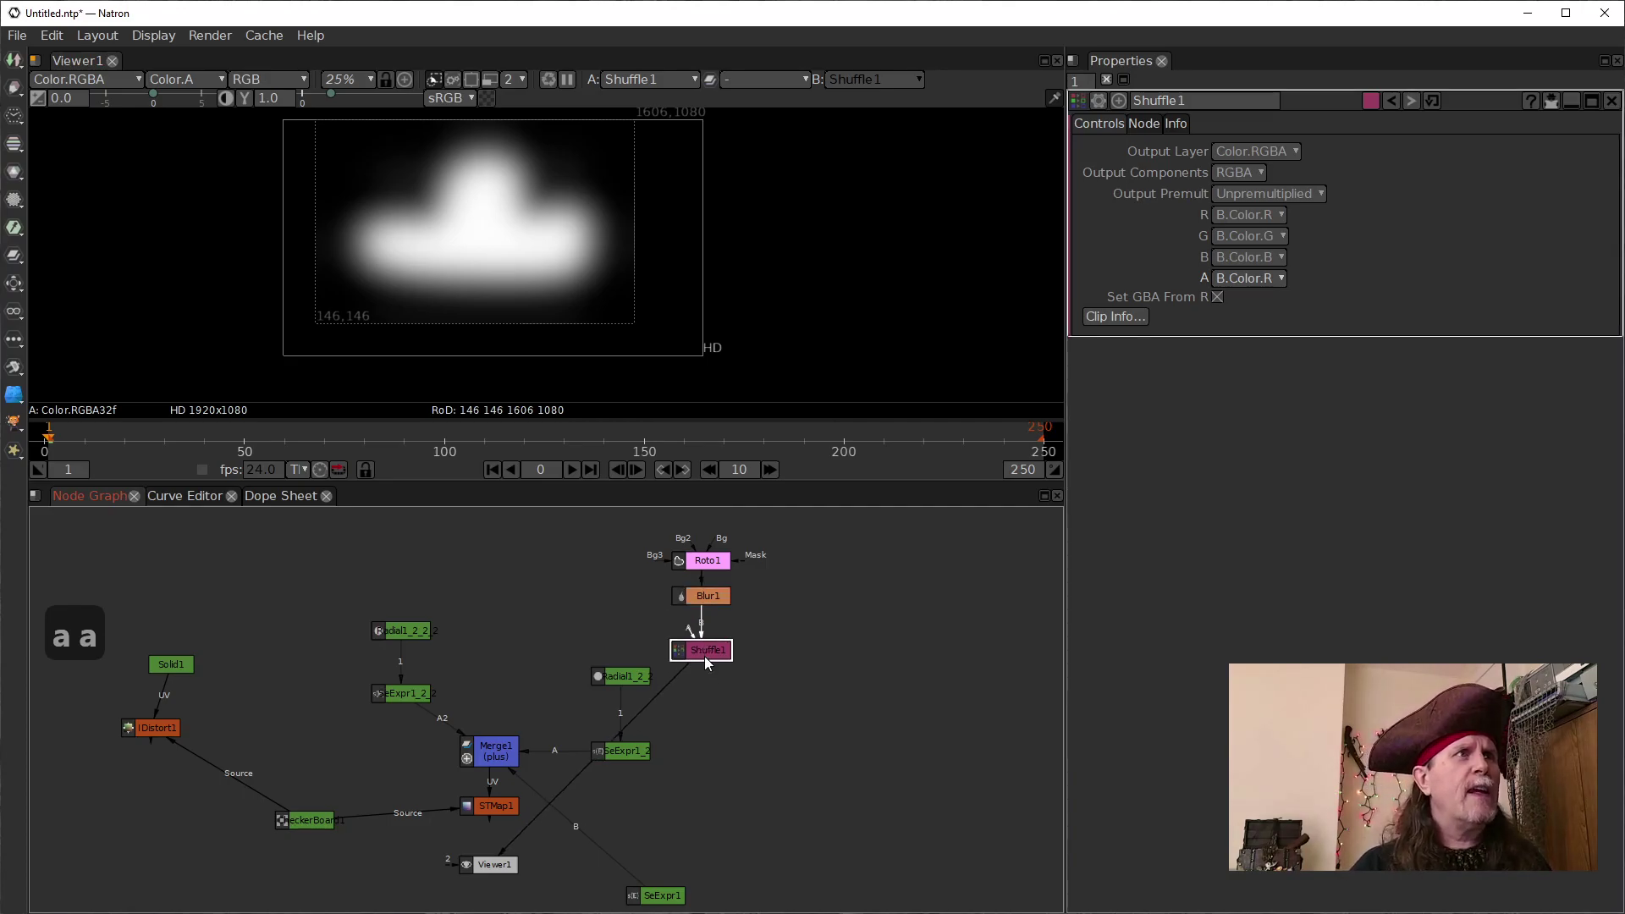
{"action": "left_click", "coordinate": [705, 595]}
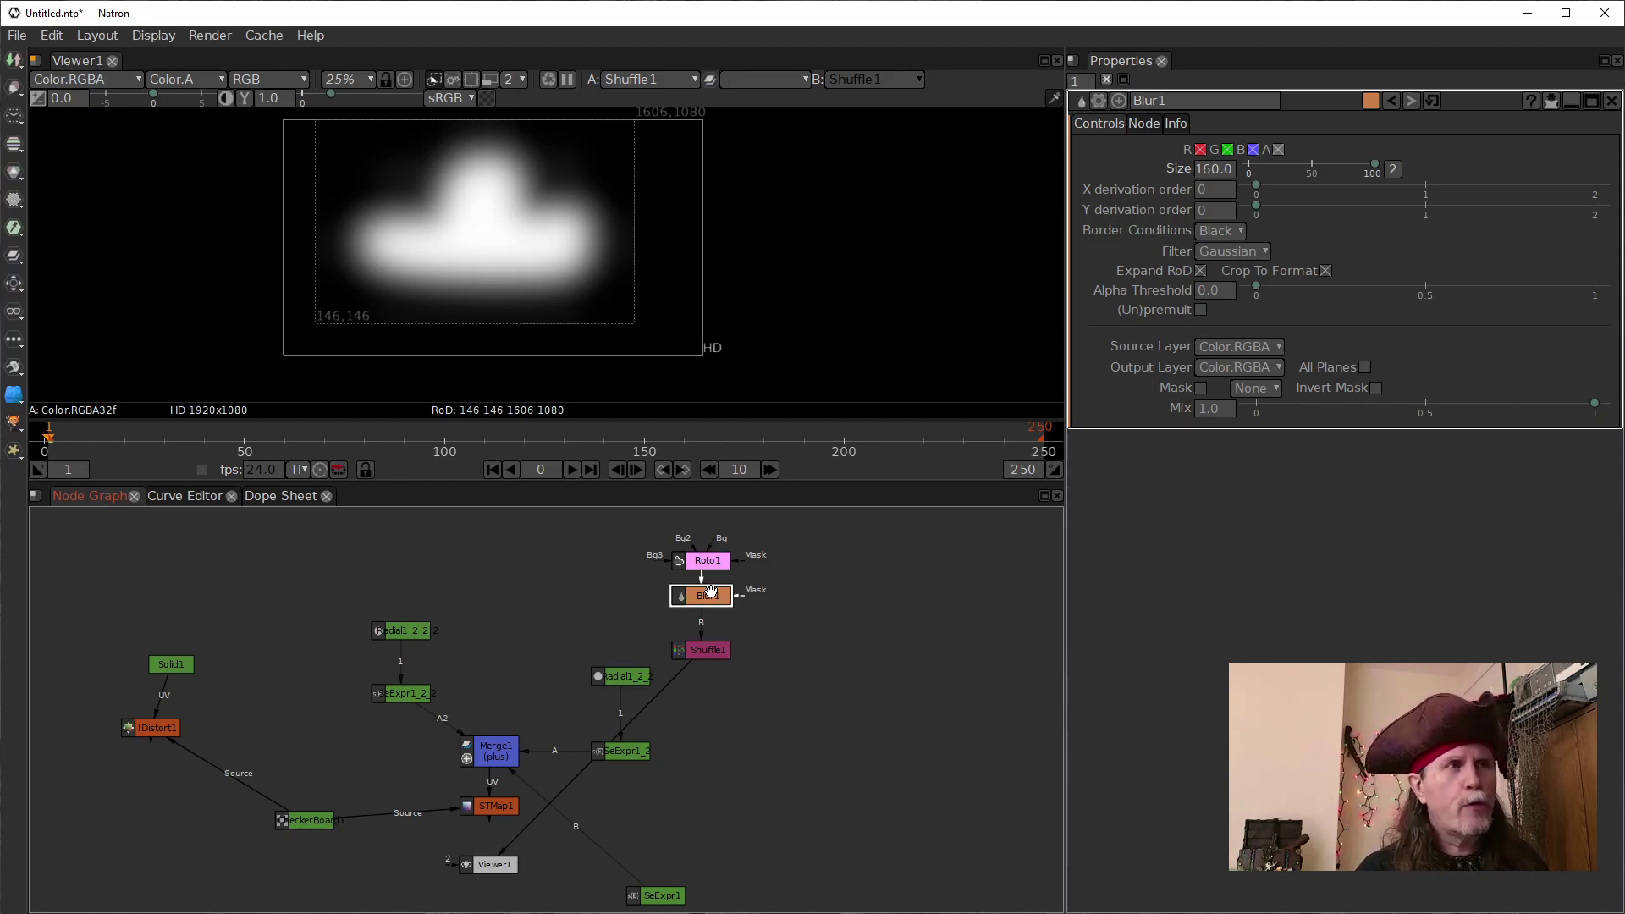
{"action": "key", "text": "Tab"}
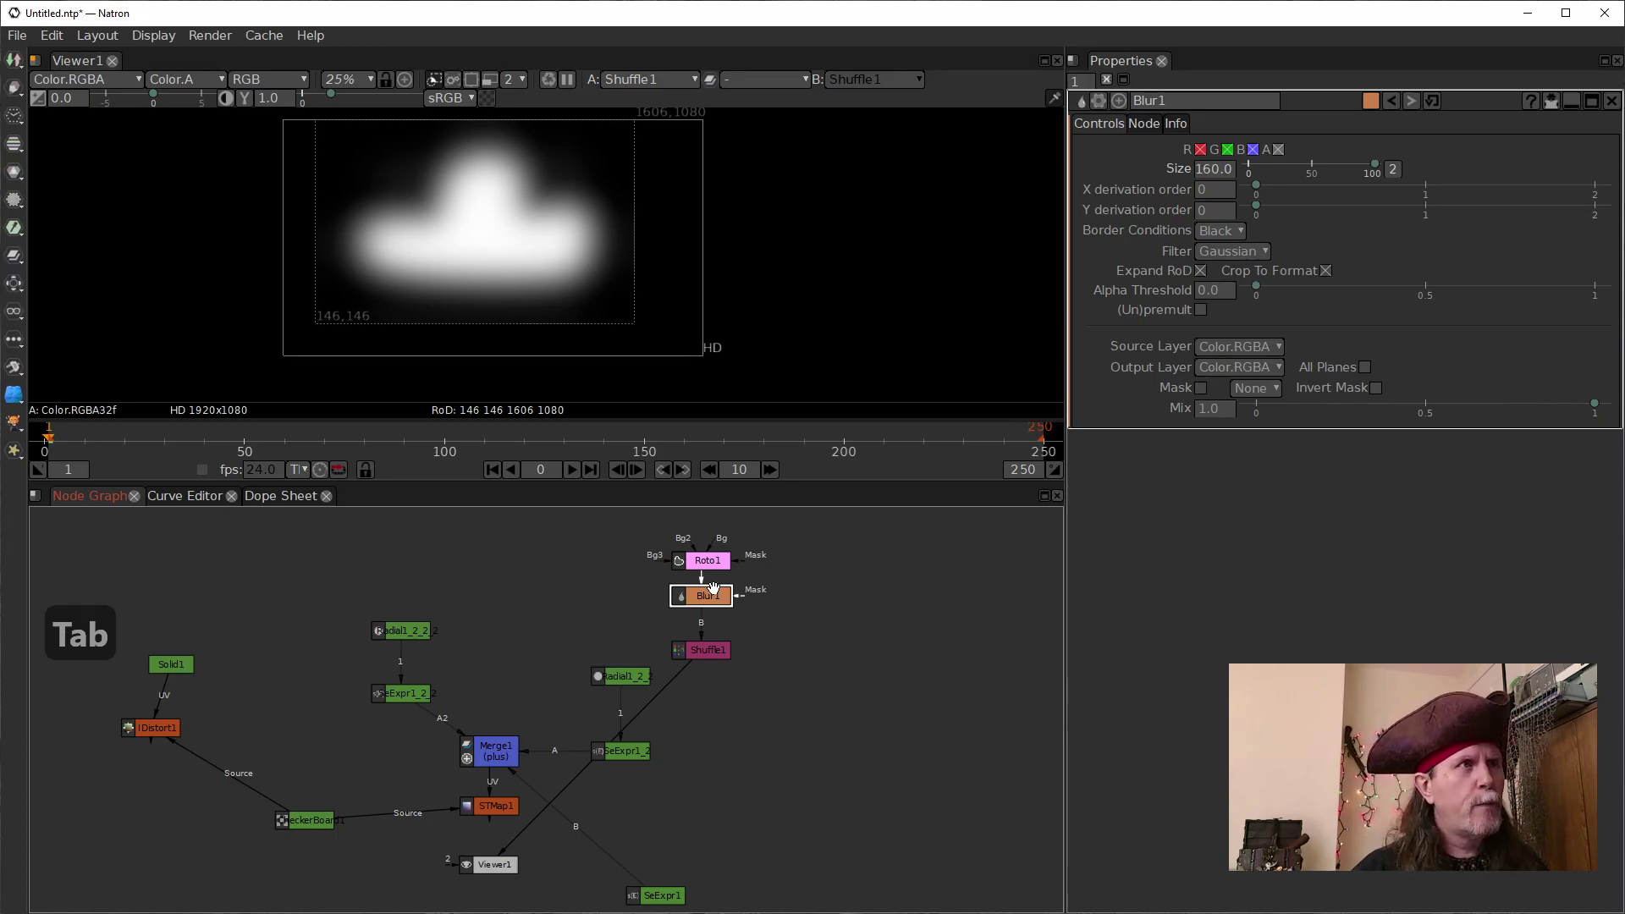
{"action": "key", "text": "Tab"}
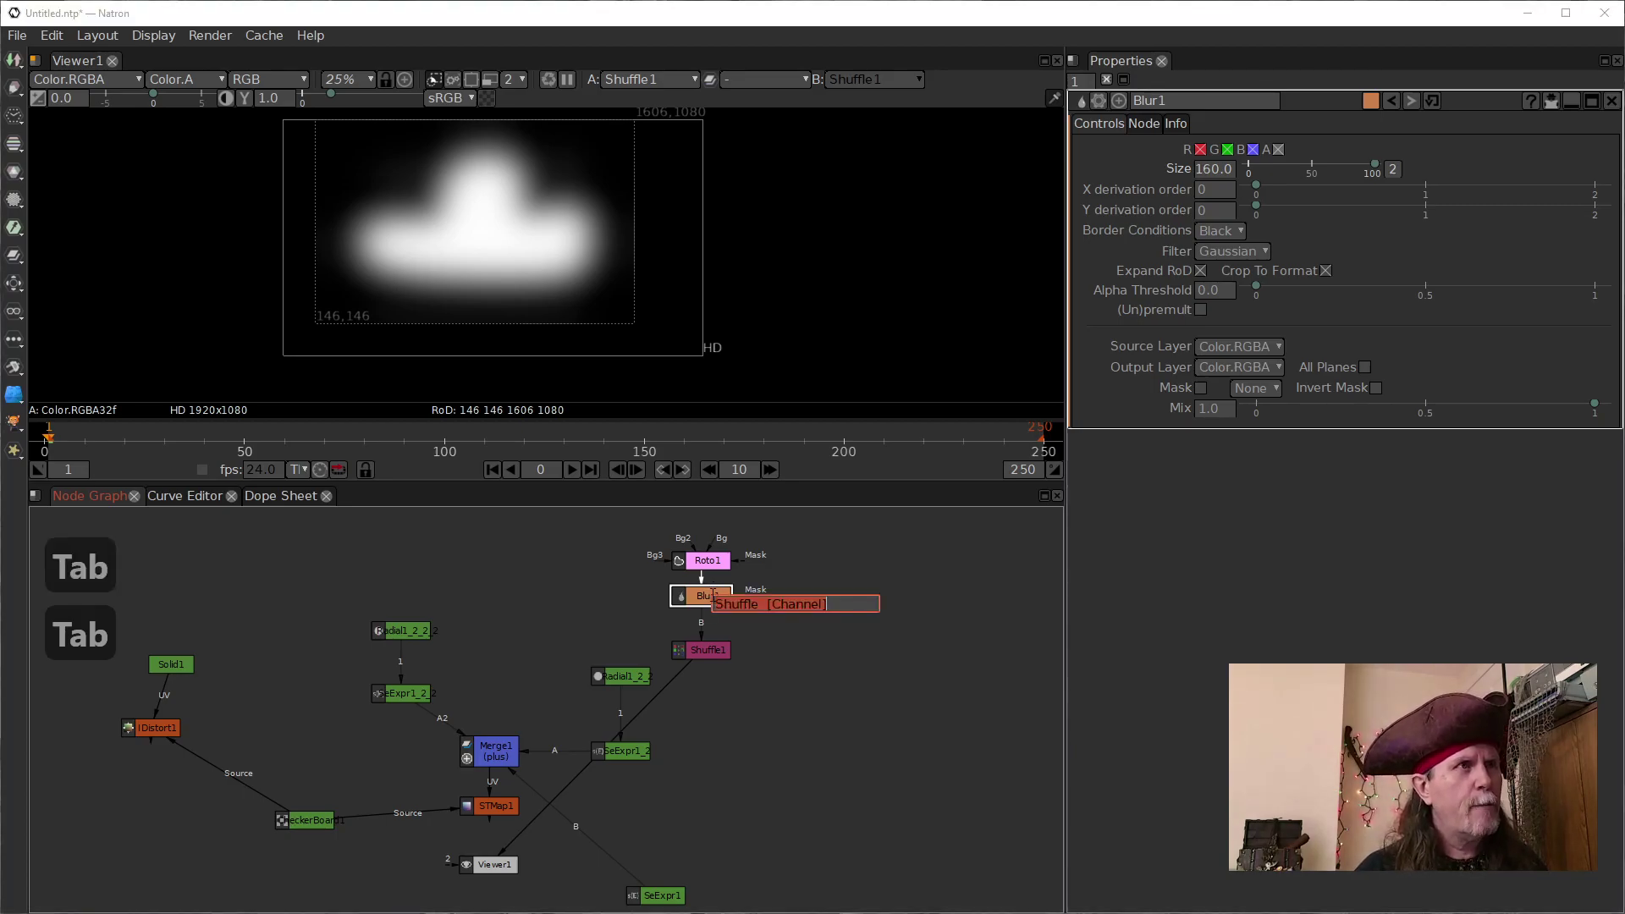
{"action": "type", "text": "mul"}
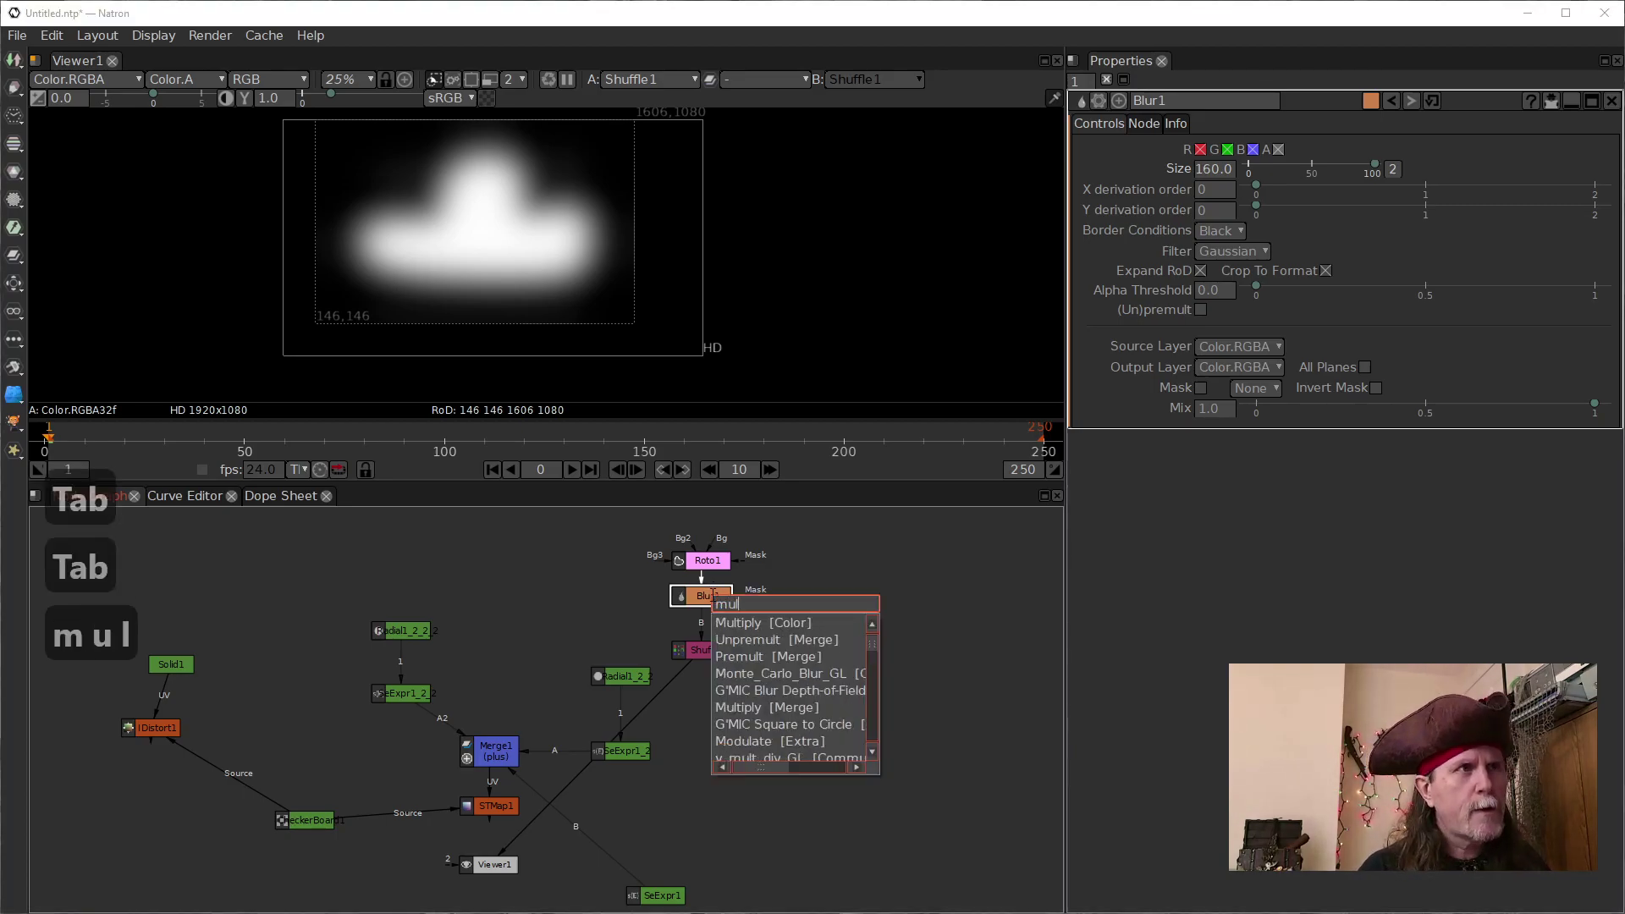
{"action": "key", "text": "Down"}
{"action": "key", "text": "Return"}
{"action": "left_click_drag", "start_coordinate": [706, 653], "coordinate": [706, 675]}
{"action": "left_click", "coordinate": [702, 633]}
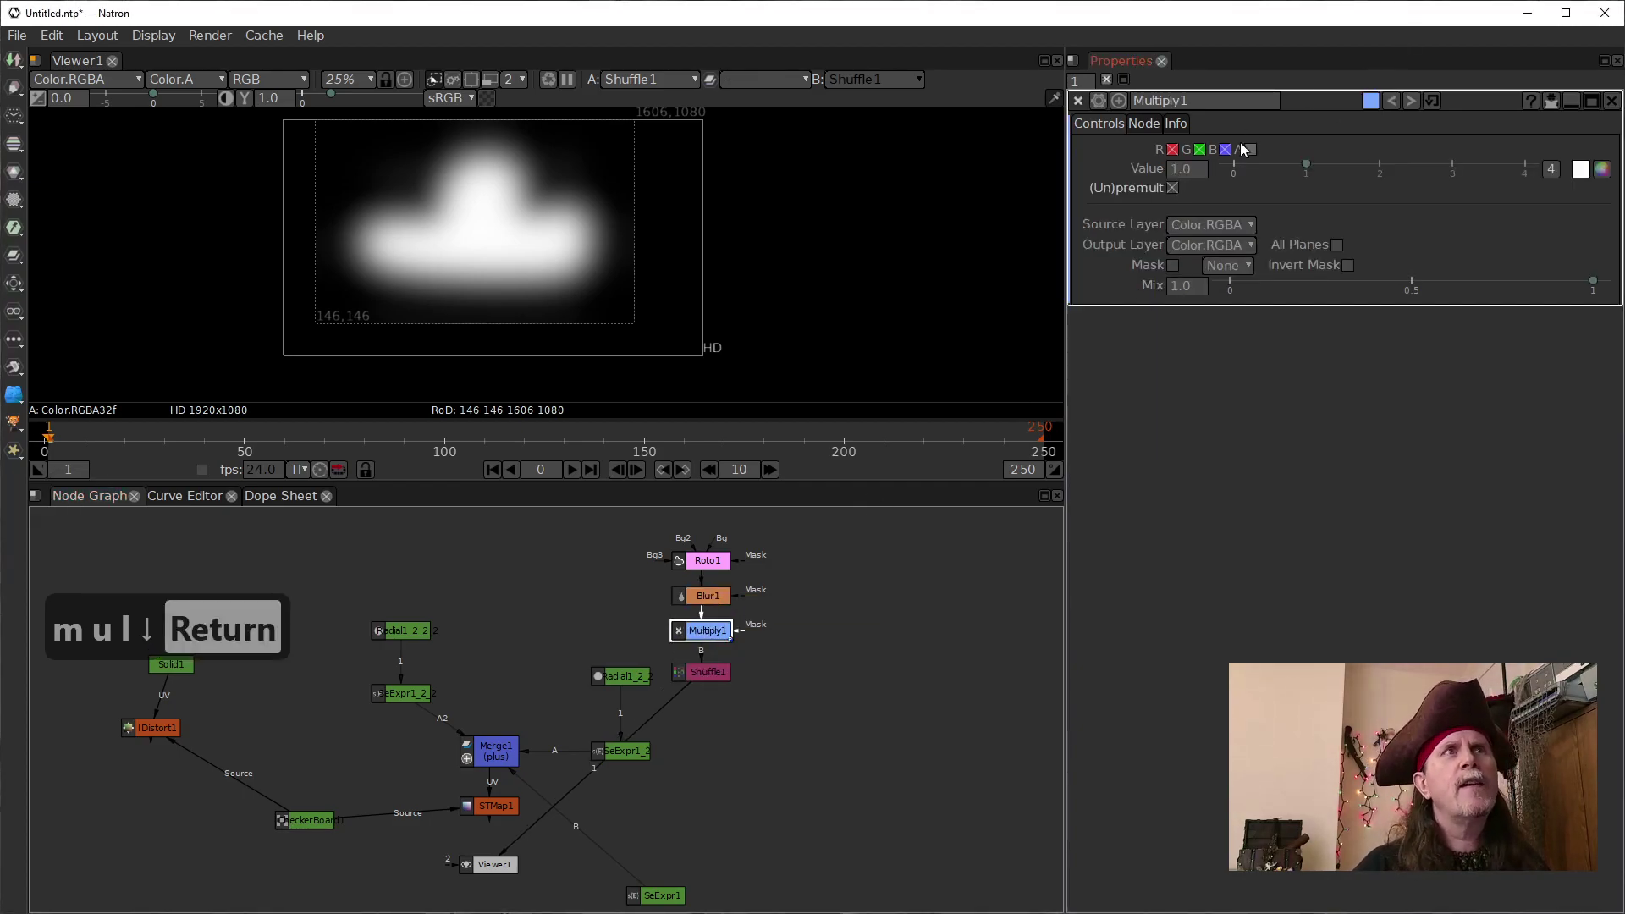
{"action": "double_click", "coordinate": [1179, 169]}
{"action": "left_click", "coordinate": [1175, 174]}
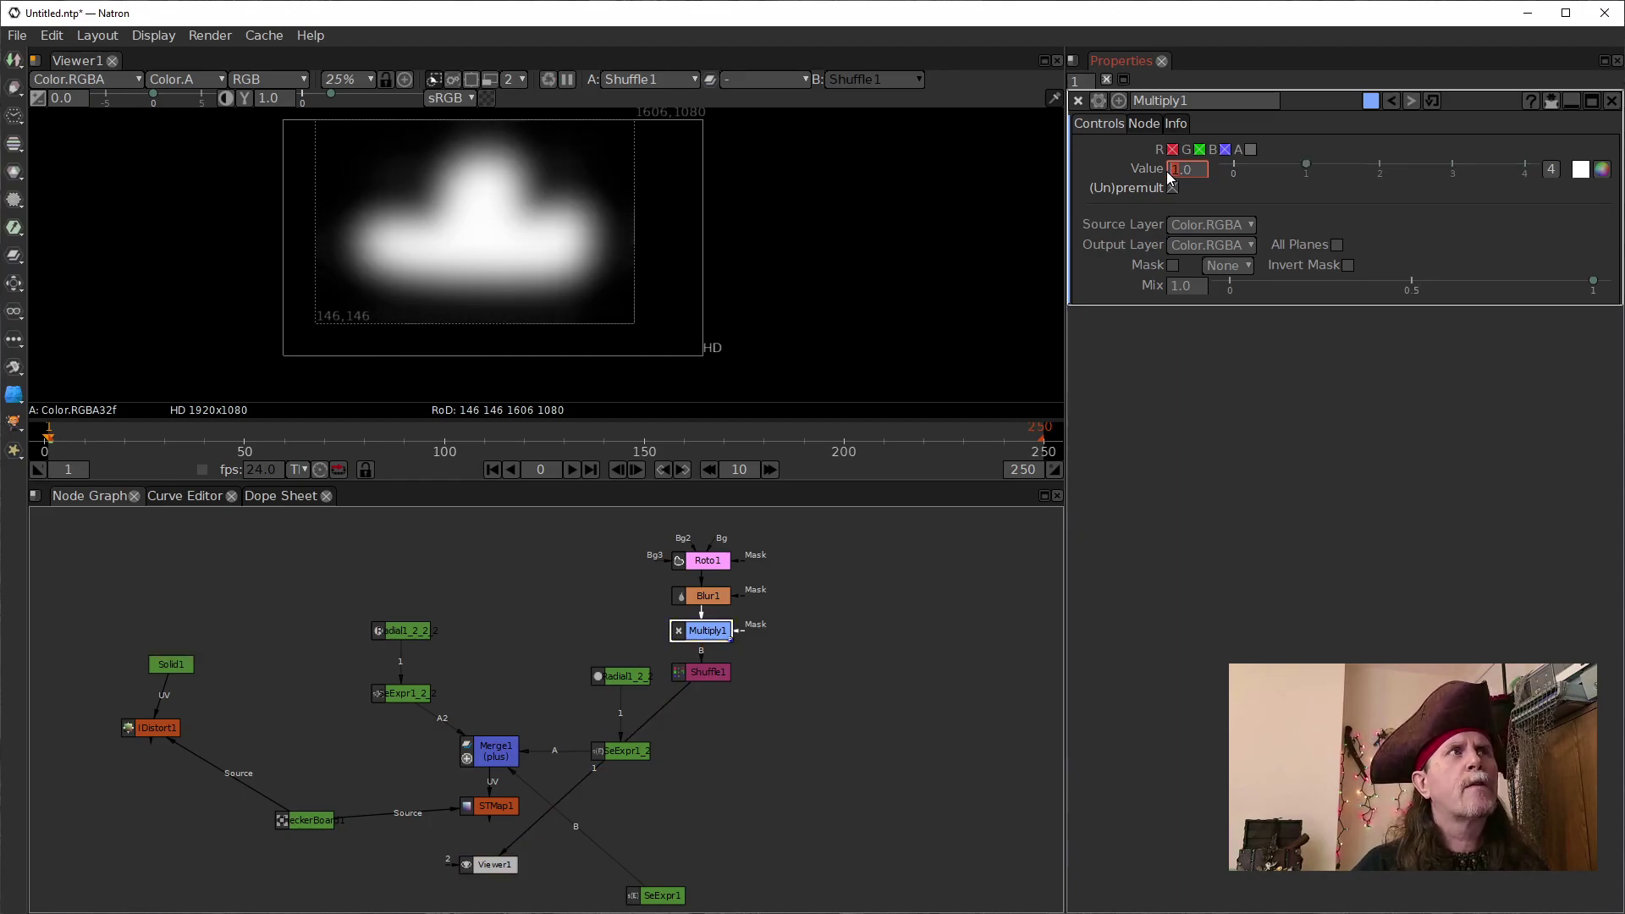
Duplicate the SeExpr node fed by Radial1_2_2 and connect the copy to Merge1's A3 input
{"action": "left_click", "coordinate": [727, 775]}
{"action": "left_click", "coordinate": [622, 756]}
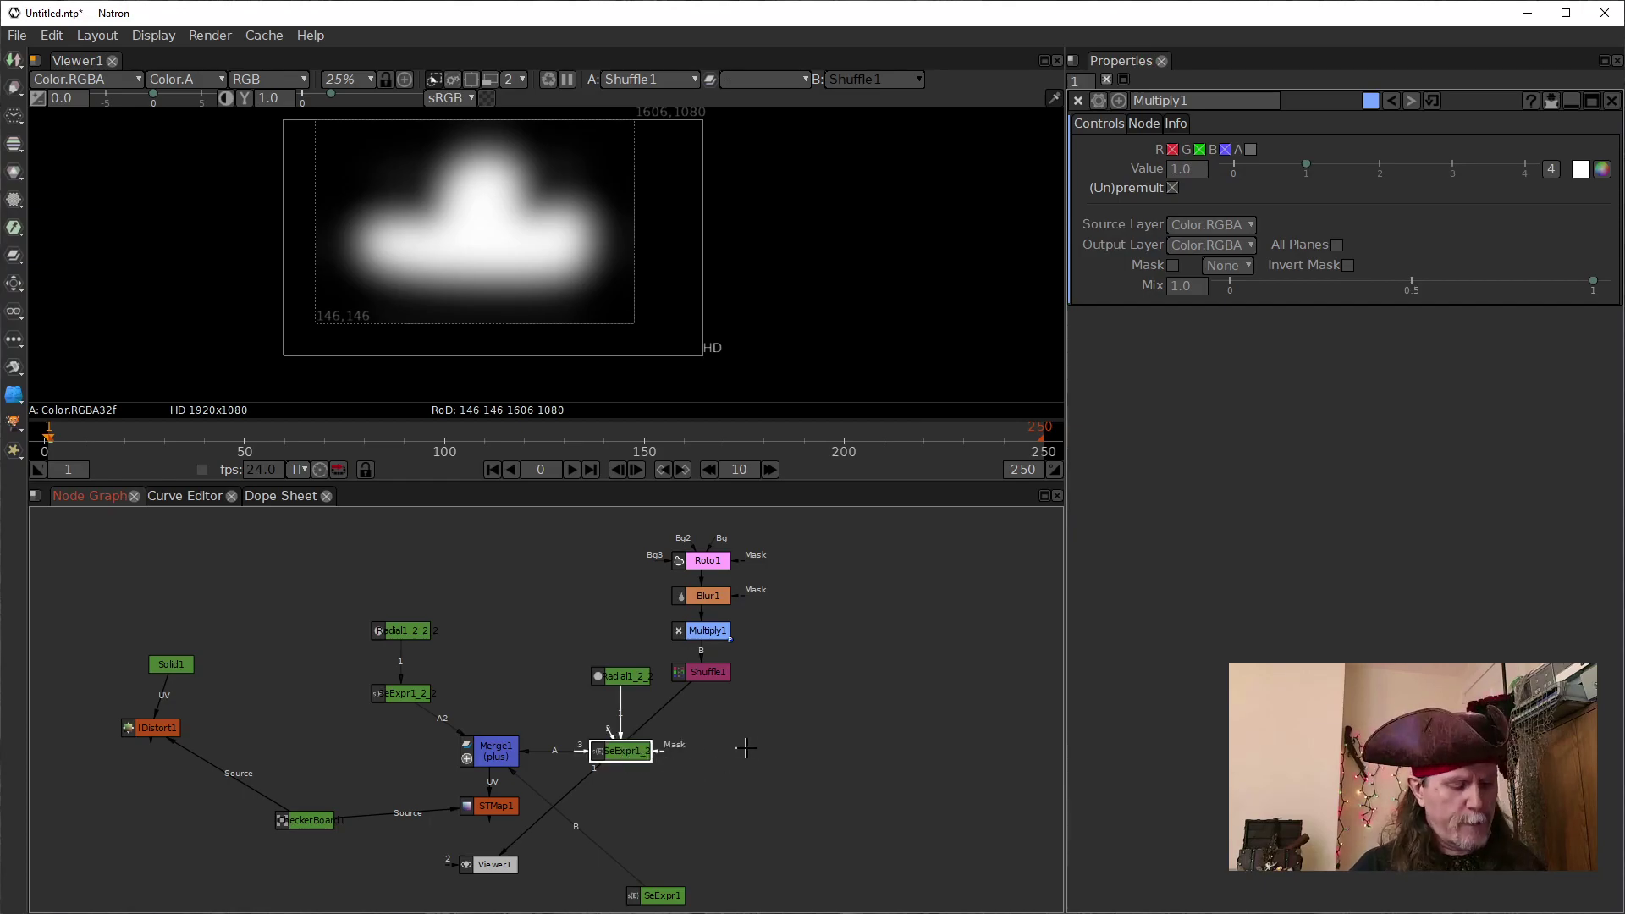
{"action": "key", "text": "alt+c"}
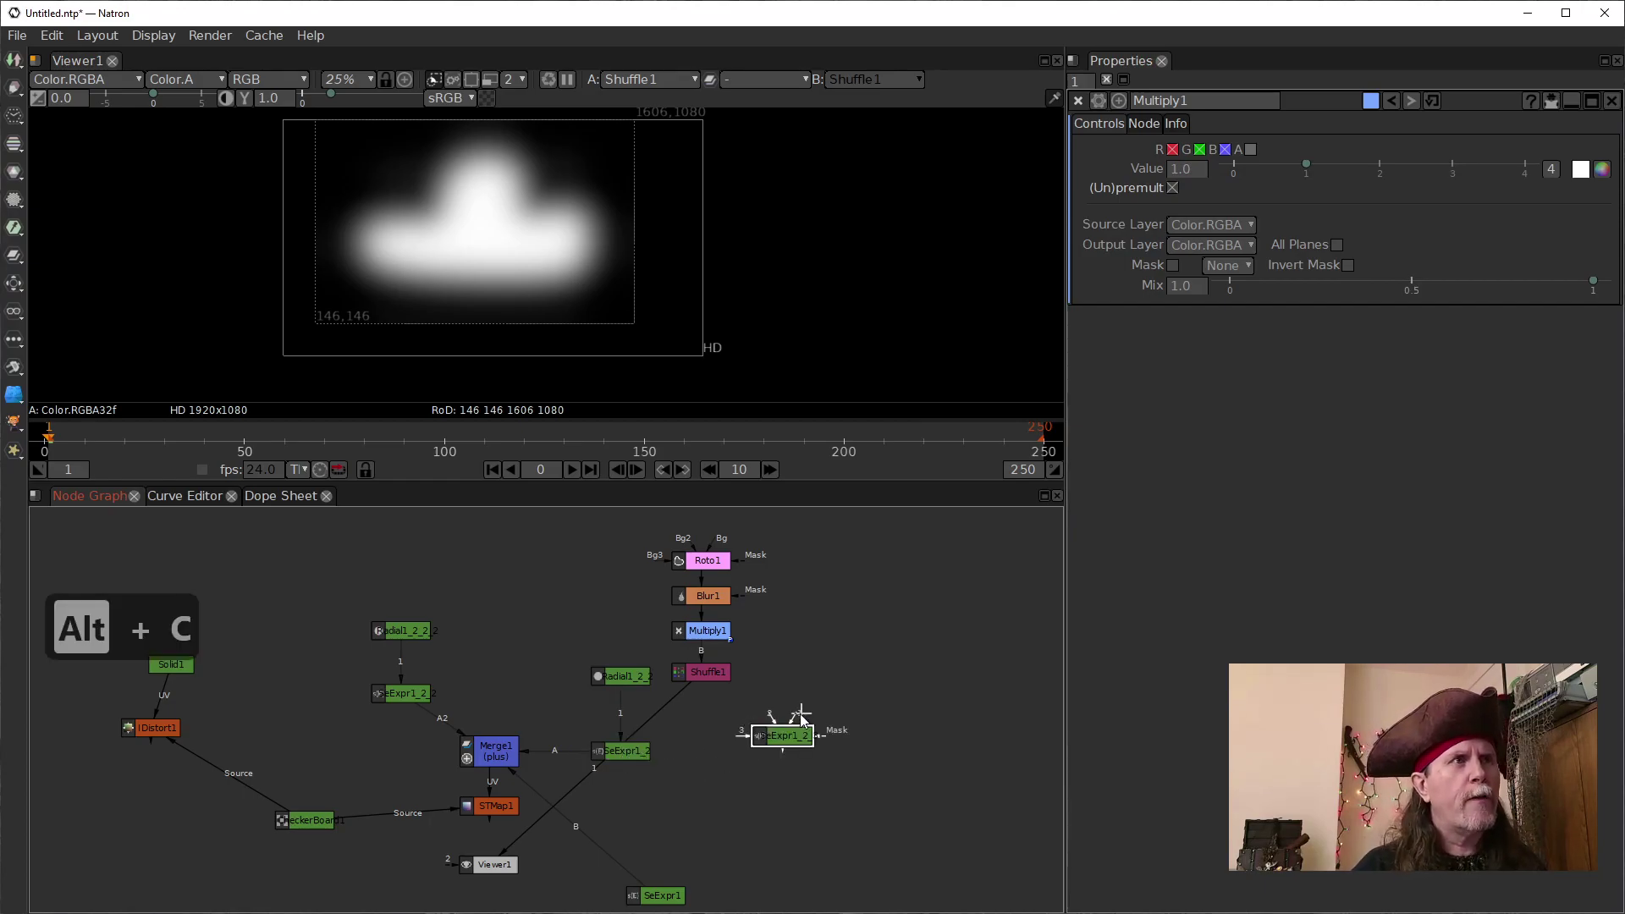
{"action": "left_click", "coordinate": [494, 750]}
{"action": "mouse_move", "coordinate": [443, 753]}
{"action": "left_mouse_down"}
{"action": "mouse_move", "coordinate": [761, 736]}
{"action": "mouse_move", "coordinate": [773, 750]}
{"action": "mouse_move", "coordinate": [780, 696]}
{"action": "mouse_move", "coordinate": [768, 723]}
{"action": "mouse_move", "coordinate": [759, 711]}
{"action": "left_mouse_up"}
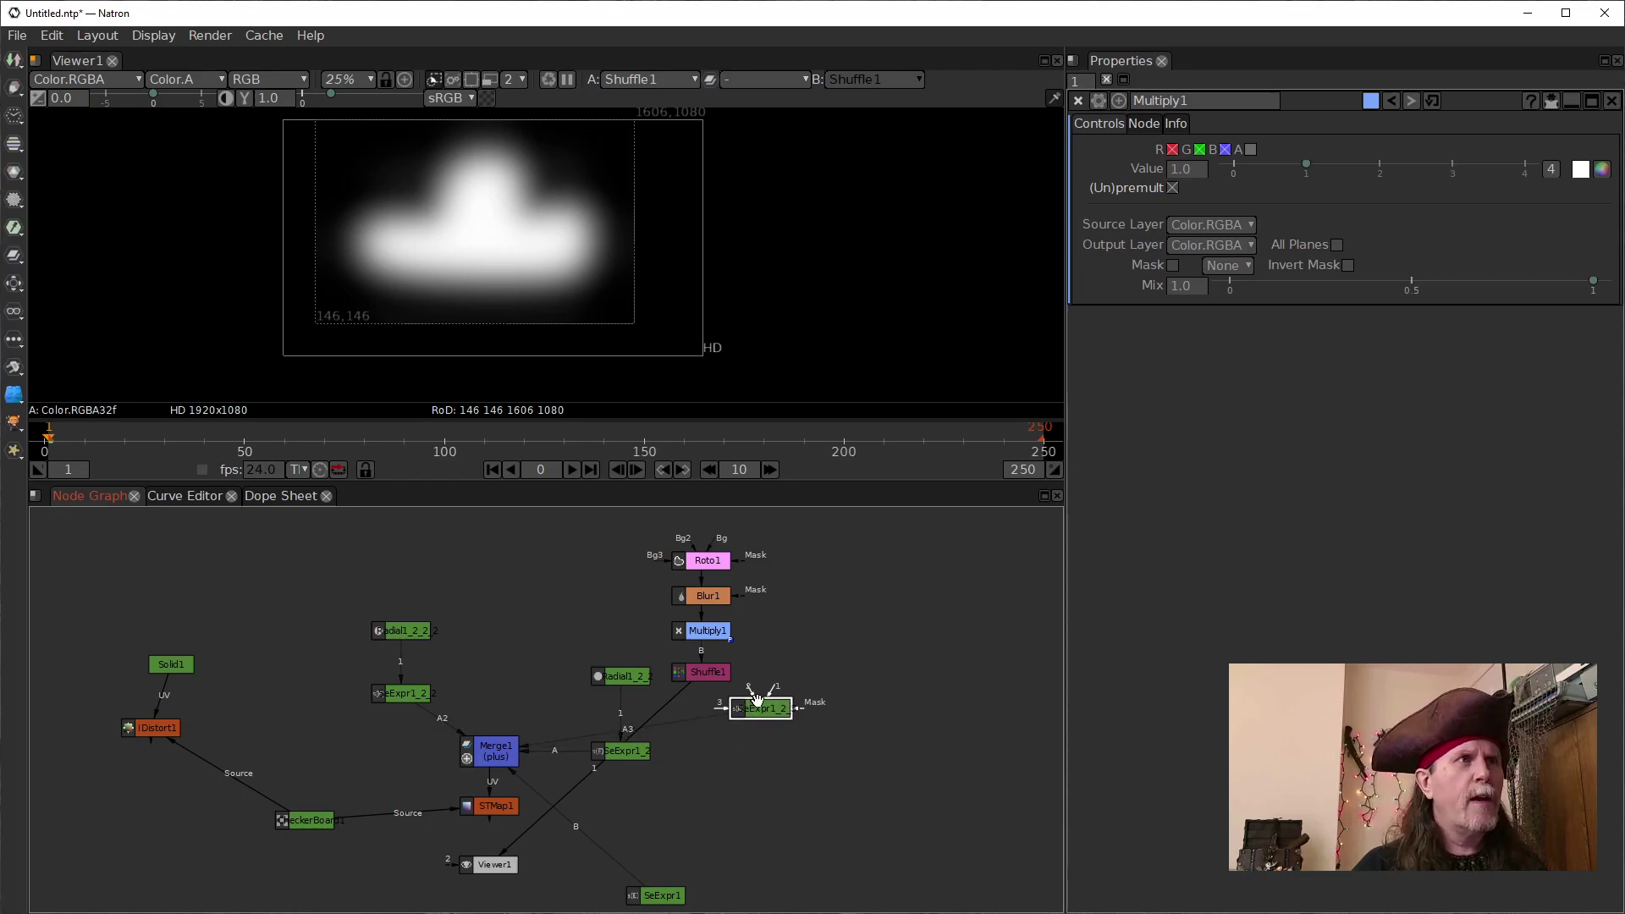
Connect Shuffle1 to input 1 of the duplicated SeExpr node and view the STMap1 result
{"action": "left_click_drag", "start_coordinate": [785, 663], "coordinate": [755, 709]}
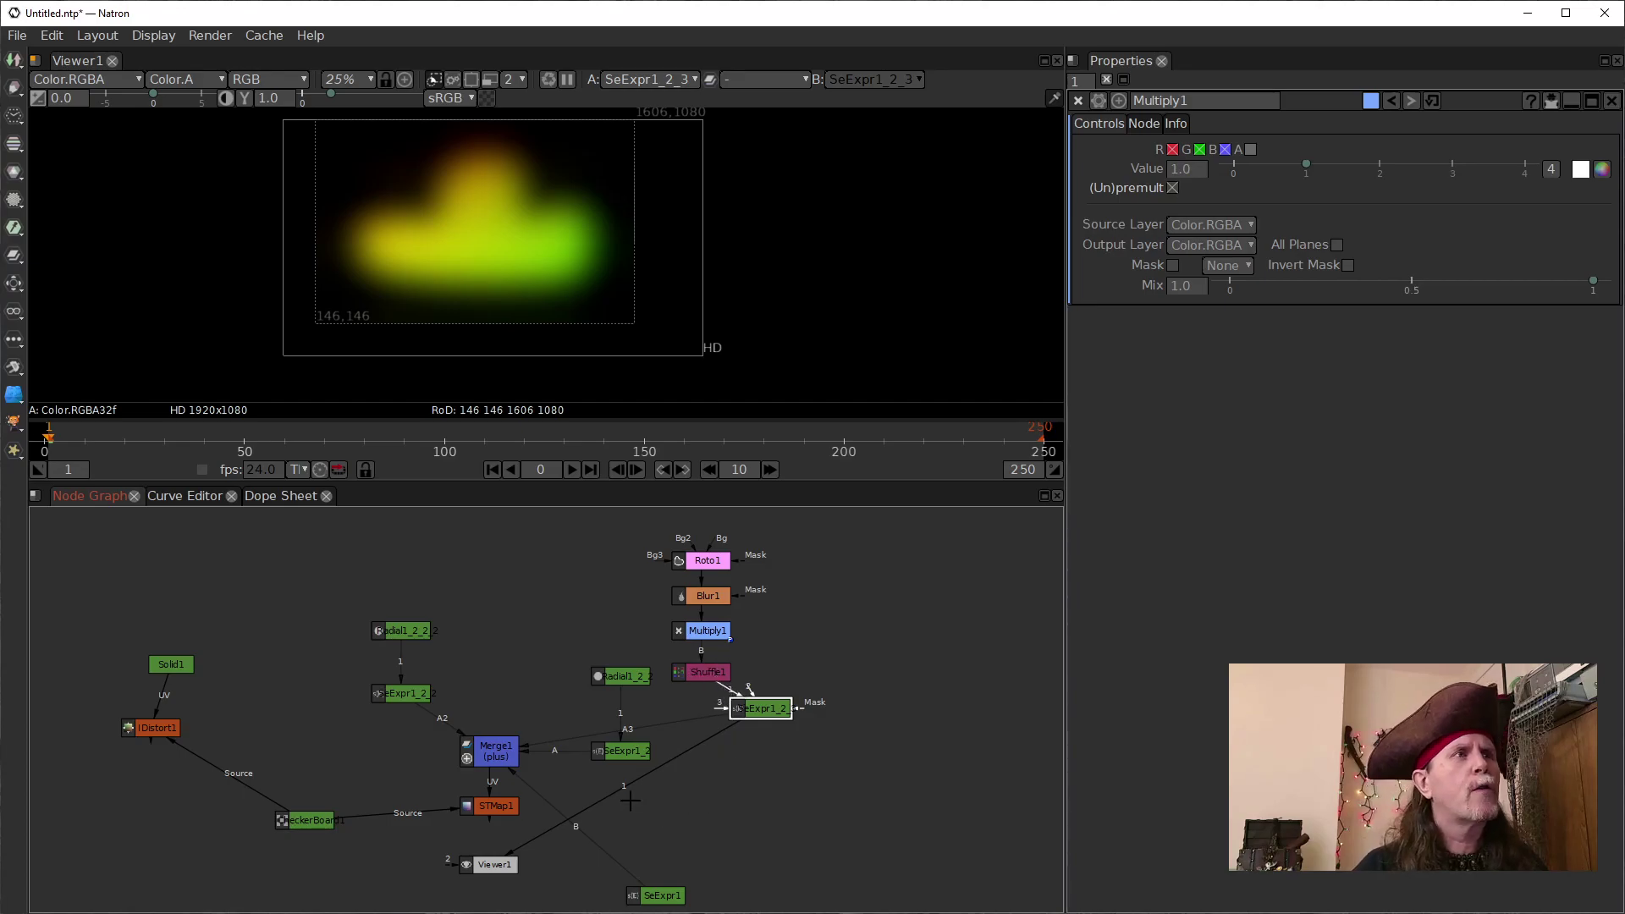
{"action": "left_click_drag", "start_coordinate": [614, 800], "coordinate": [494, 756]}
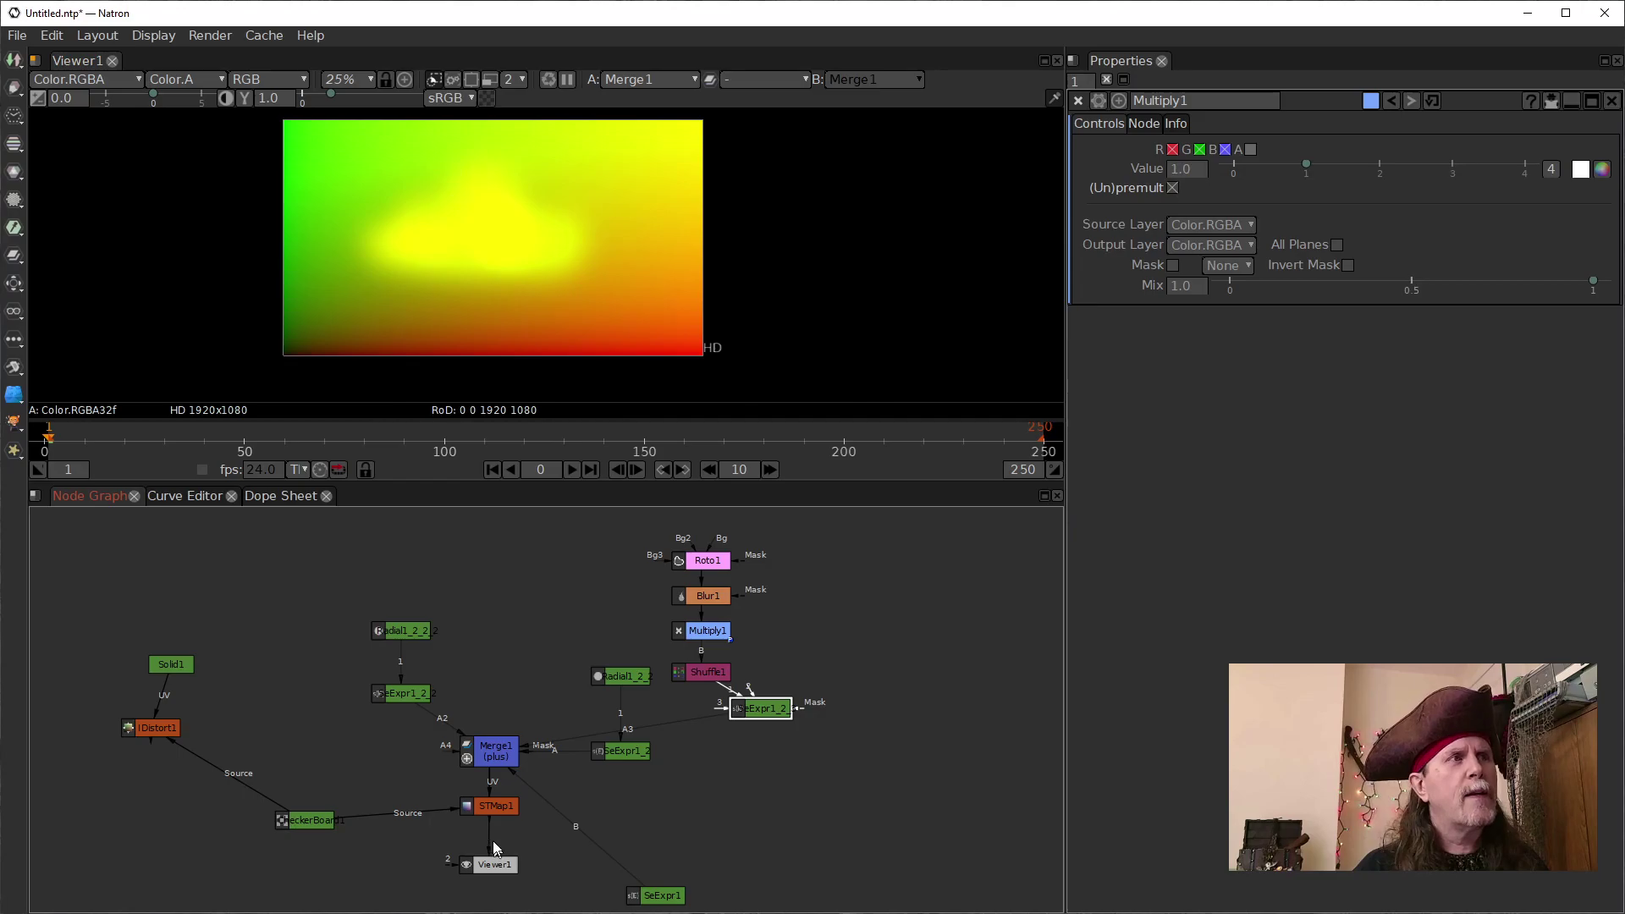
{"action": "key", "text": "1"}
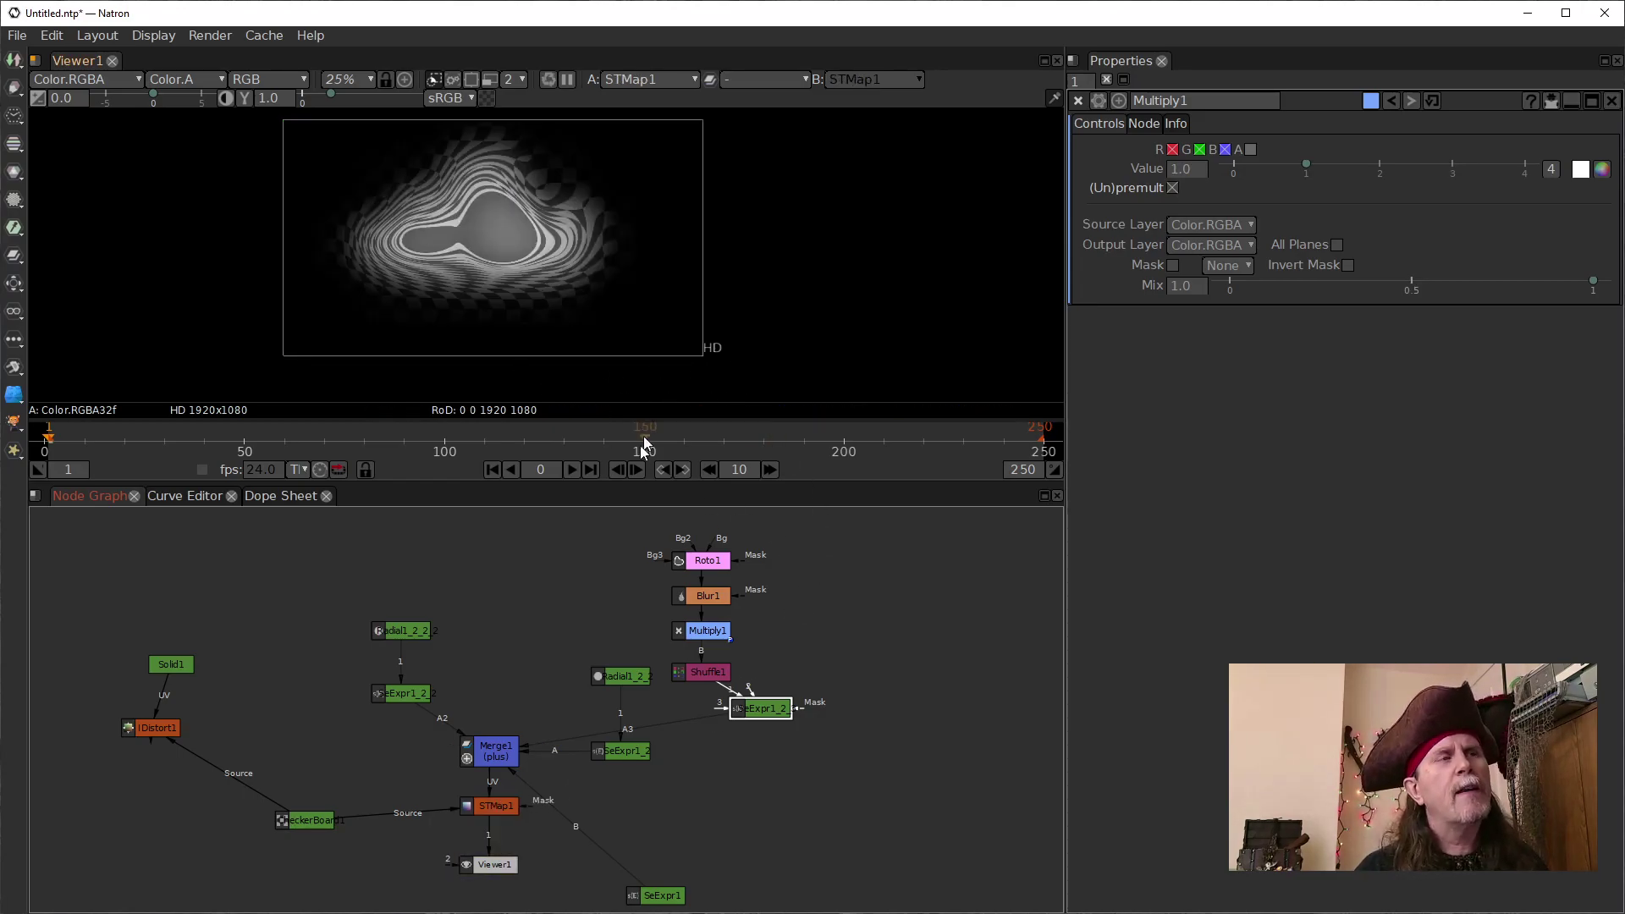
Move the Roto1, Blur1, Multiply1 and Shuffle1 chain above the duplicated SeExpr node, with both Shuffle1 inputs connected to Multiply1
{"action": "left_click_drag", "start_coordinate": [756, 705], "coordinate": [754, 706]}
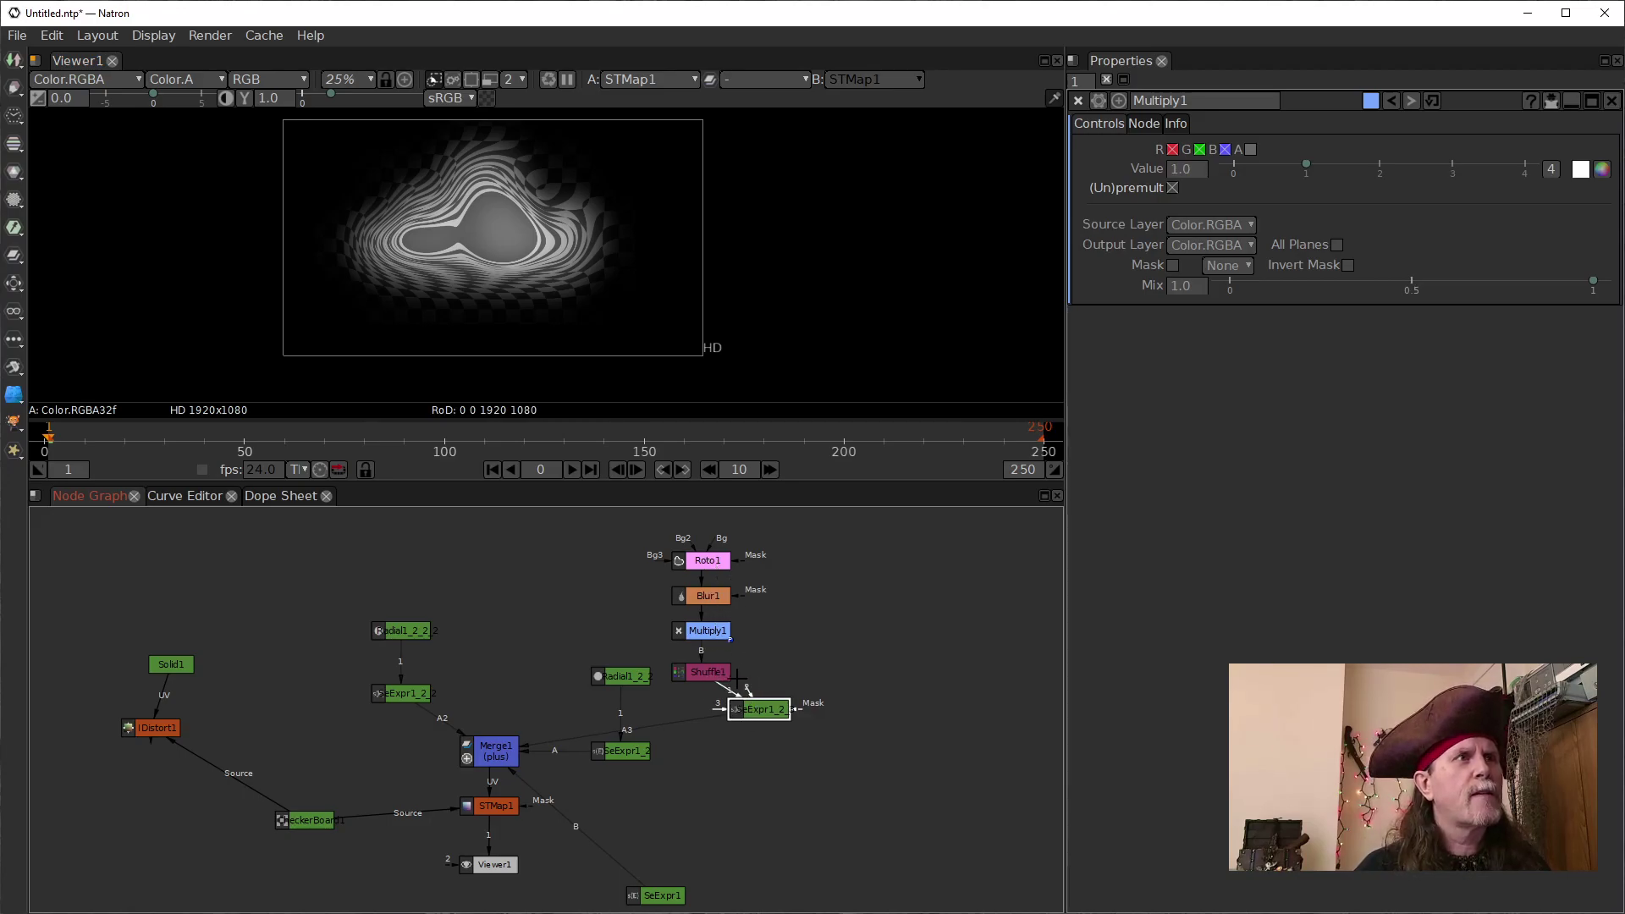
{"action": "left_click_drag", "start_coordinate": [709, 560], "coordinate": [705, 562]}
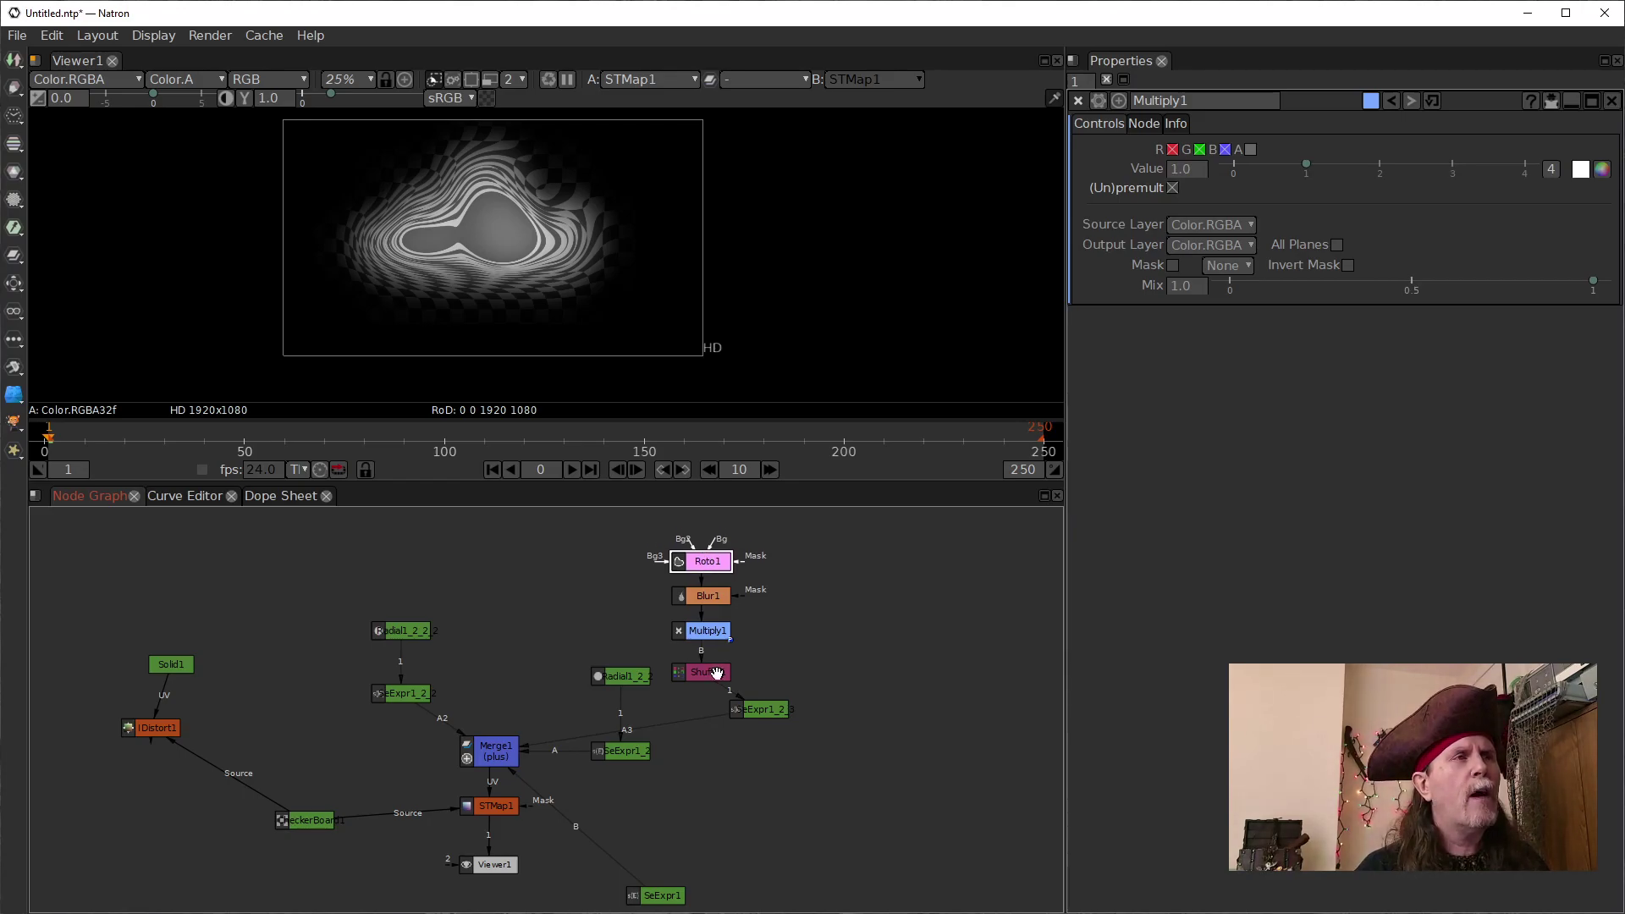
{"action": "left_click", "coordinate": [711, 682]}
{"action": "left_click_drag", "start_coordinate": [711, 682], "coordinate": [707, 623]}
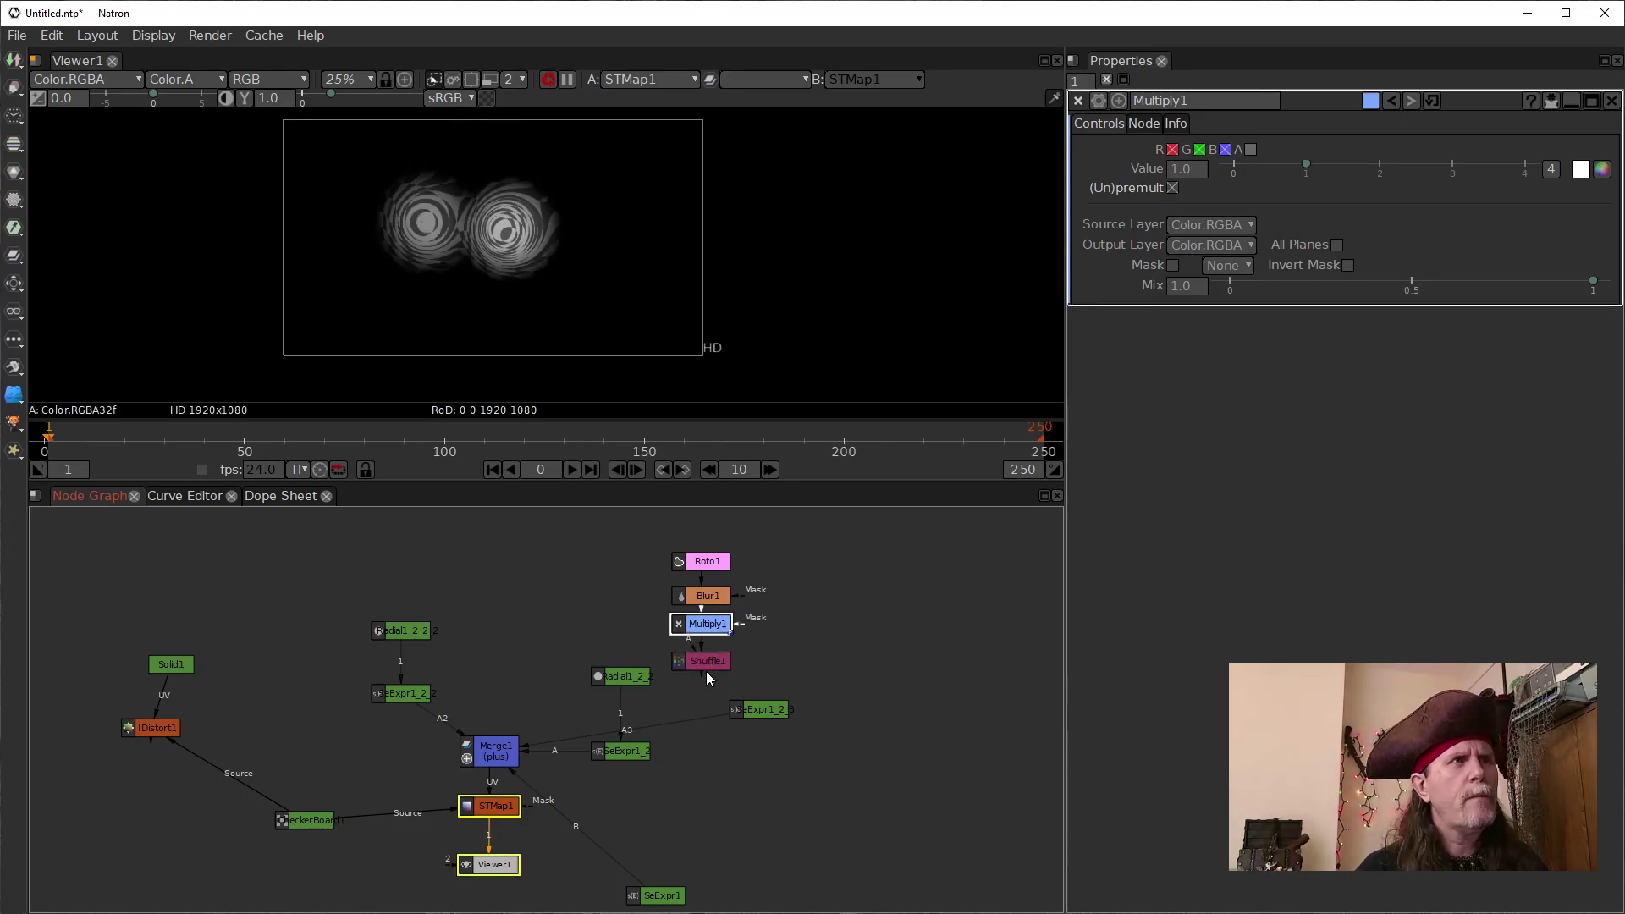
{"action": "left_click", "coordinate": [759, 709]}
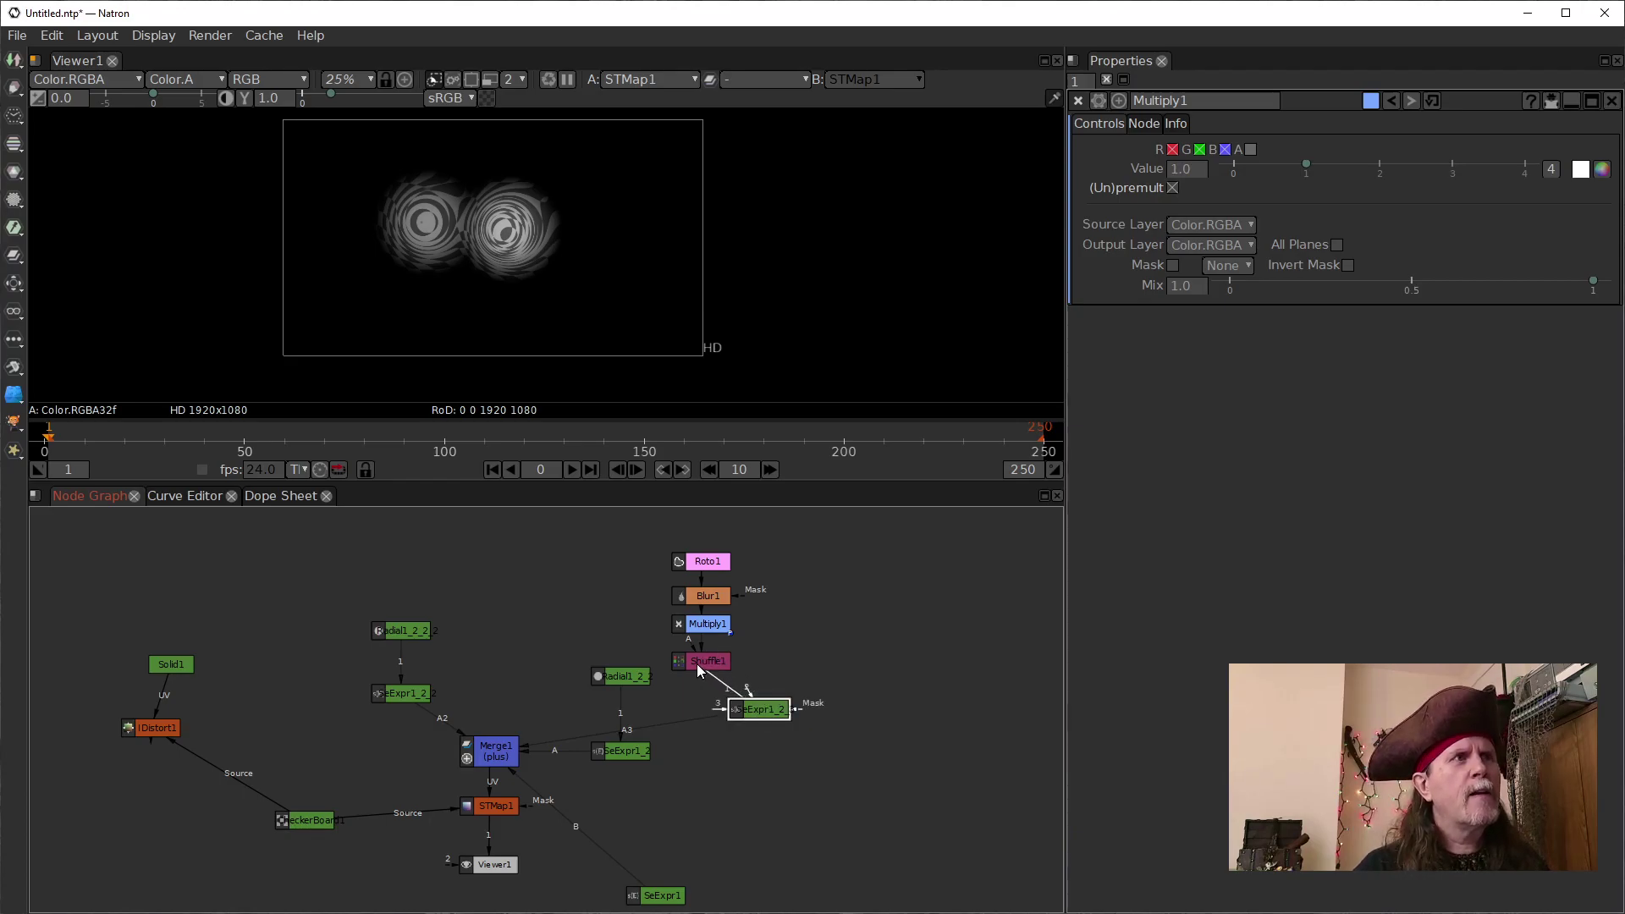
{"action": "left_click_drag", "start_coordinate": [614, 509], "coordinate": [791, 639]}
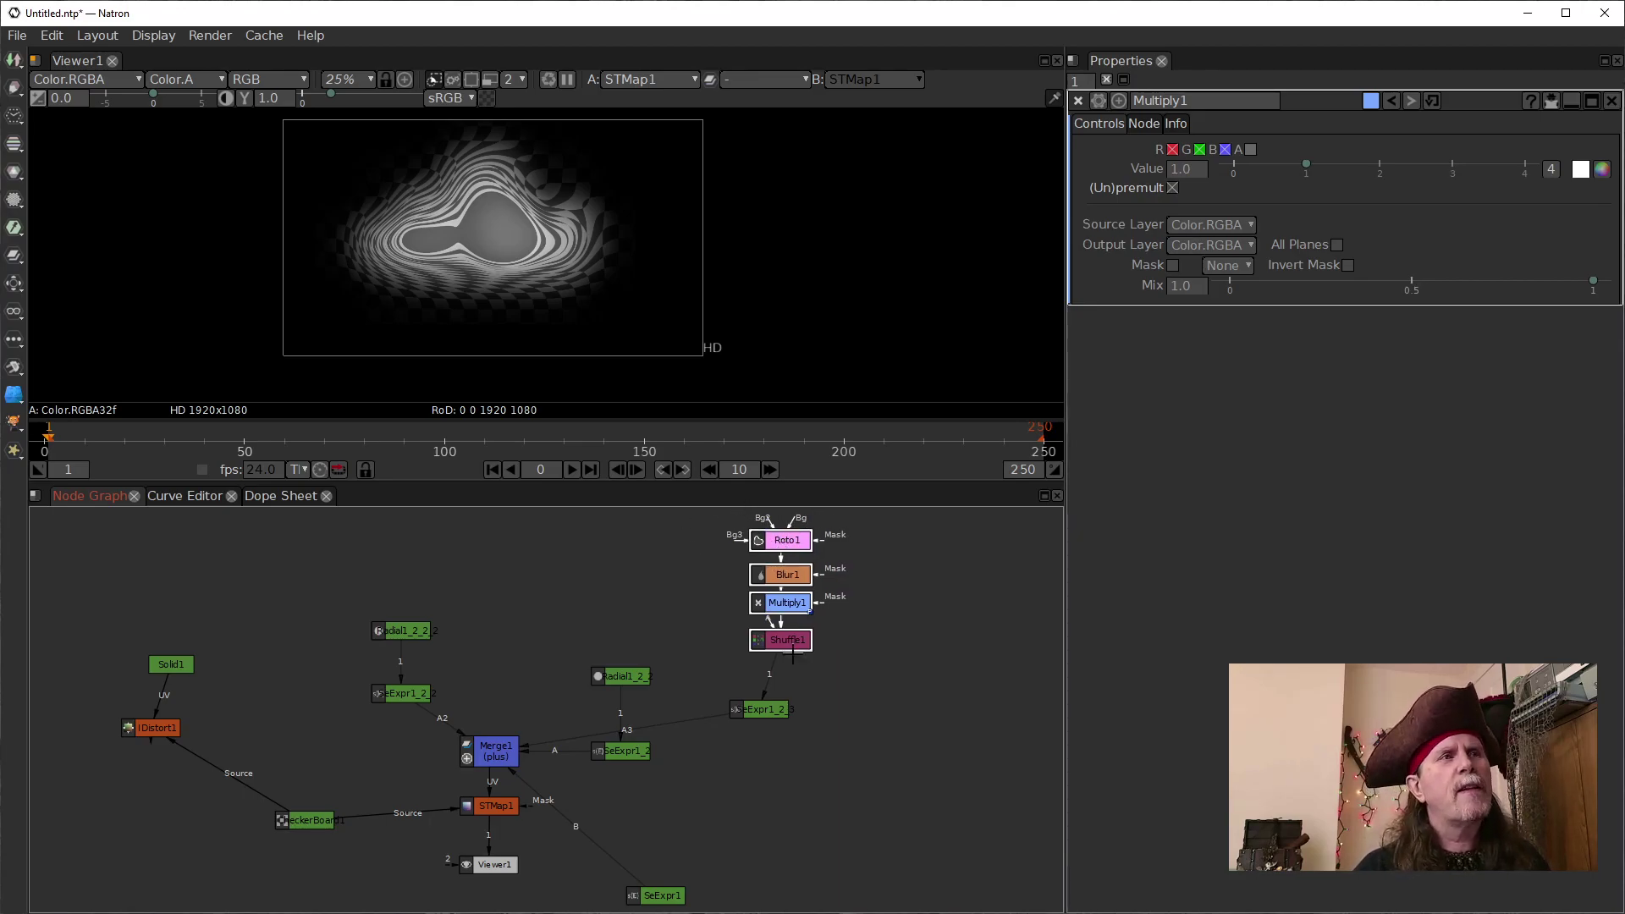
{"action": "left_click", "coordinate": [838, 656]}
{"action": "left_click_drag", "start_coordinate": [778, 645], "coordinate": [782, 653]}
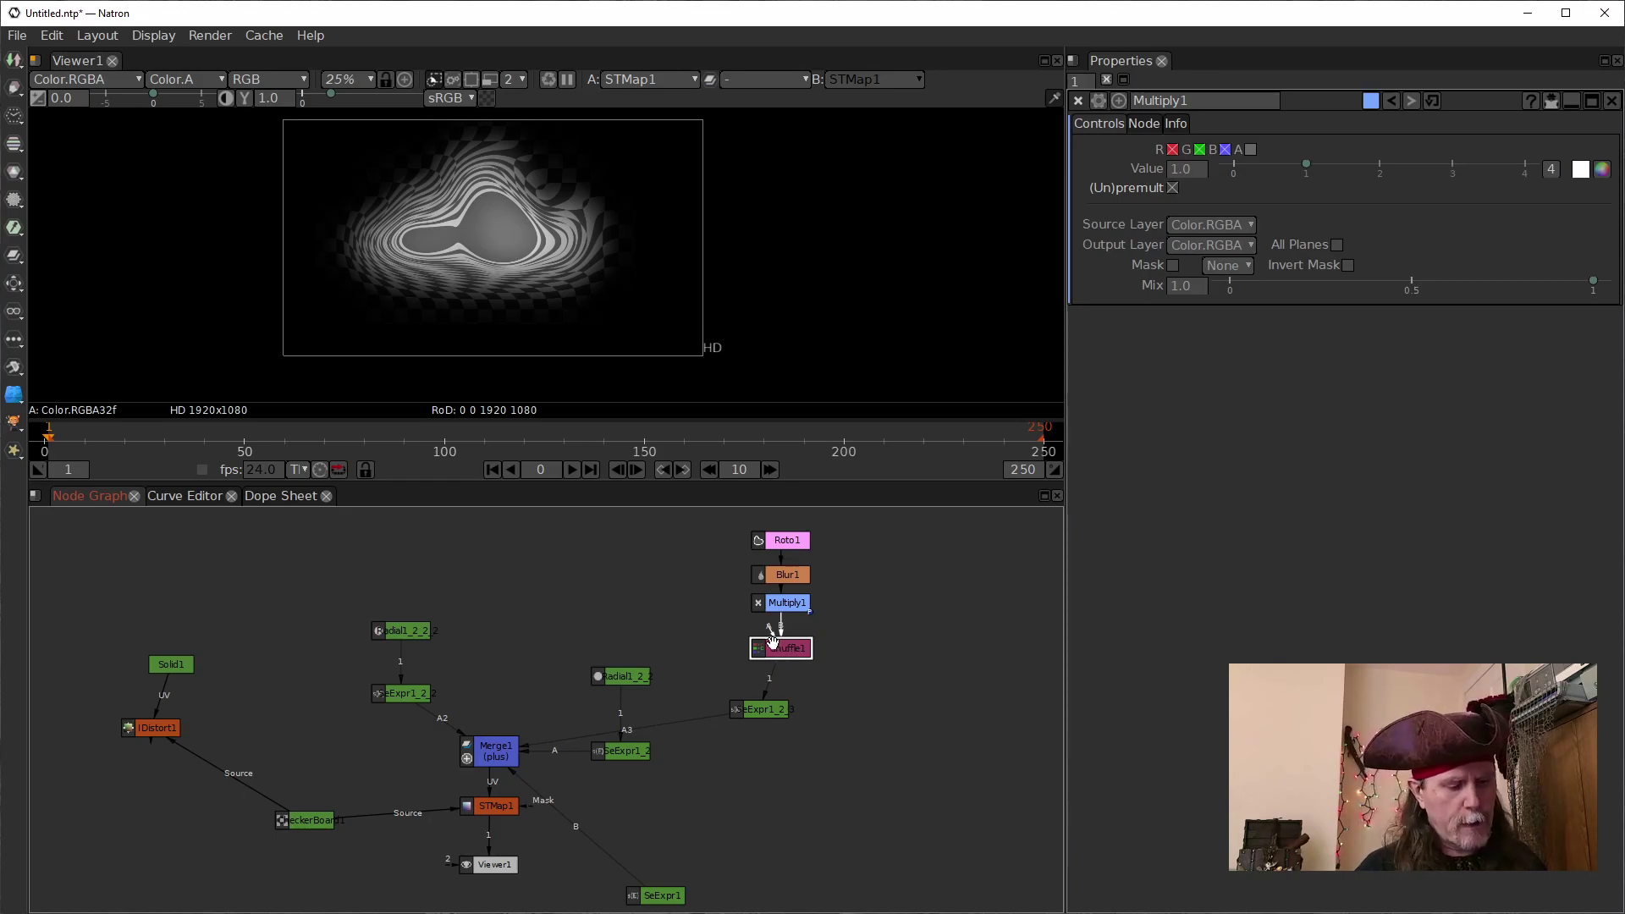
Add a Transform node after Shuffle1 and shift the roto distortion about 740 px to the right
{"action": "key", "text": "t"}
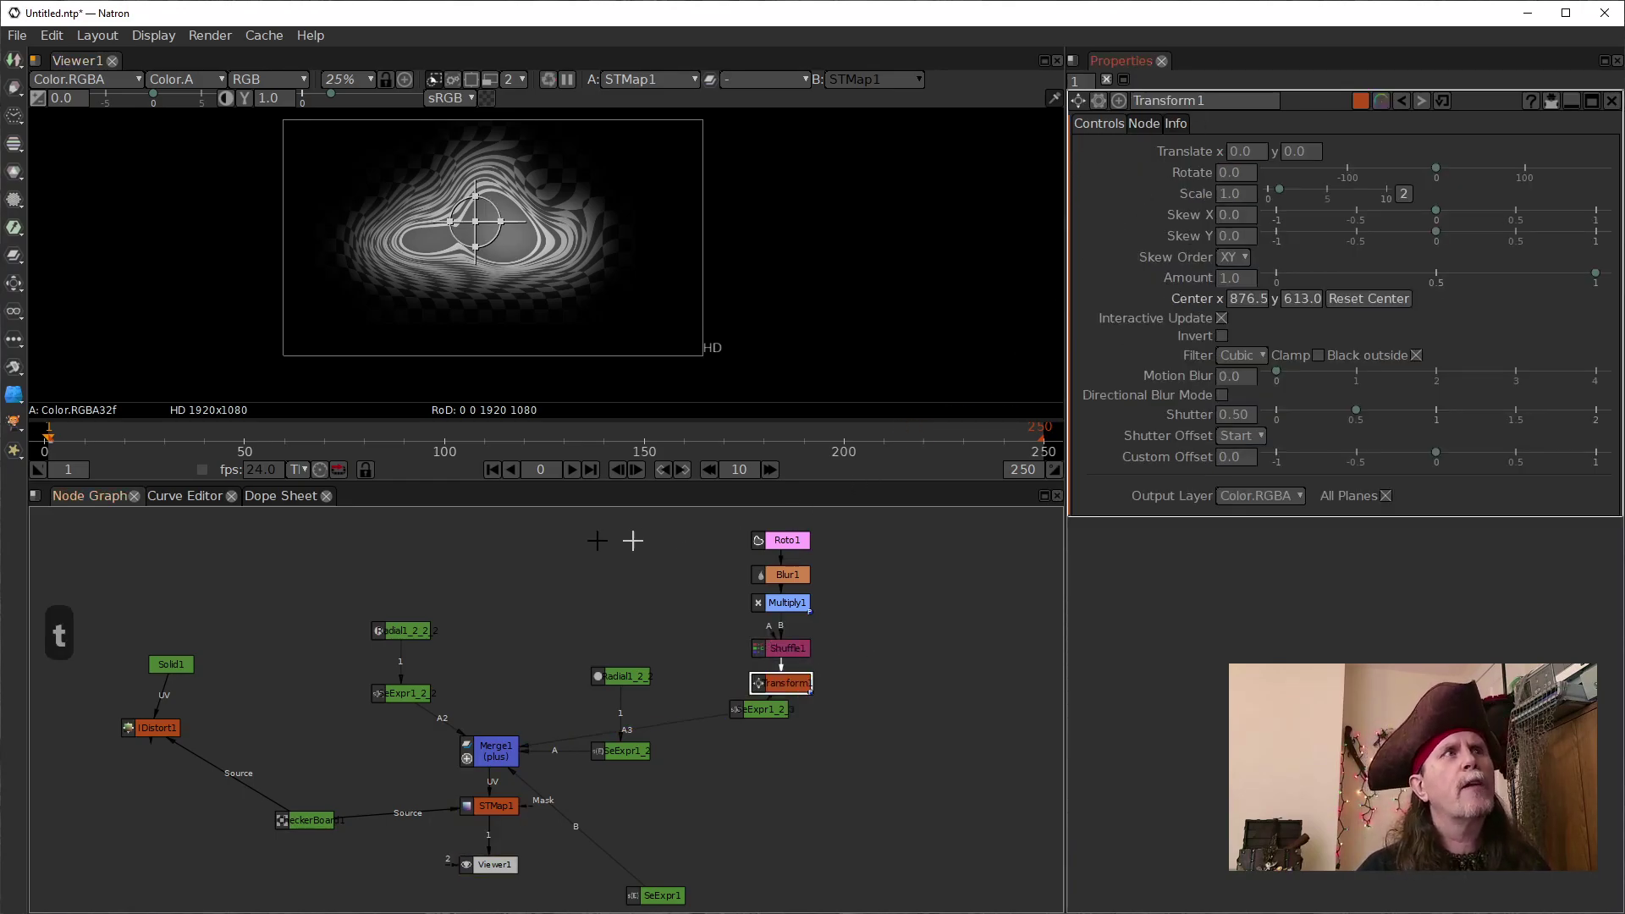
{"action": "left_click_drag", "start_coordinate": [475, 226], "coordinate": [640, 235]}
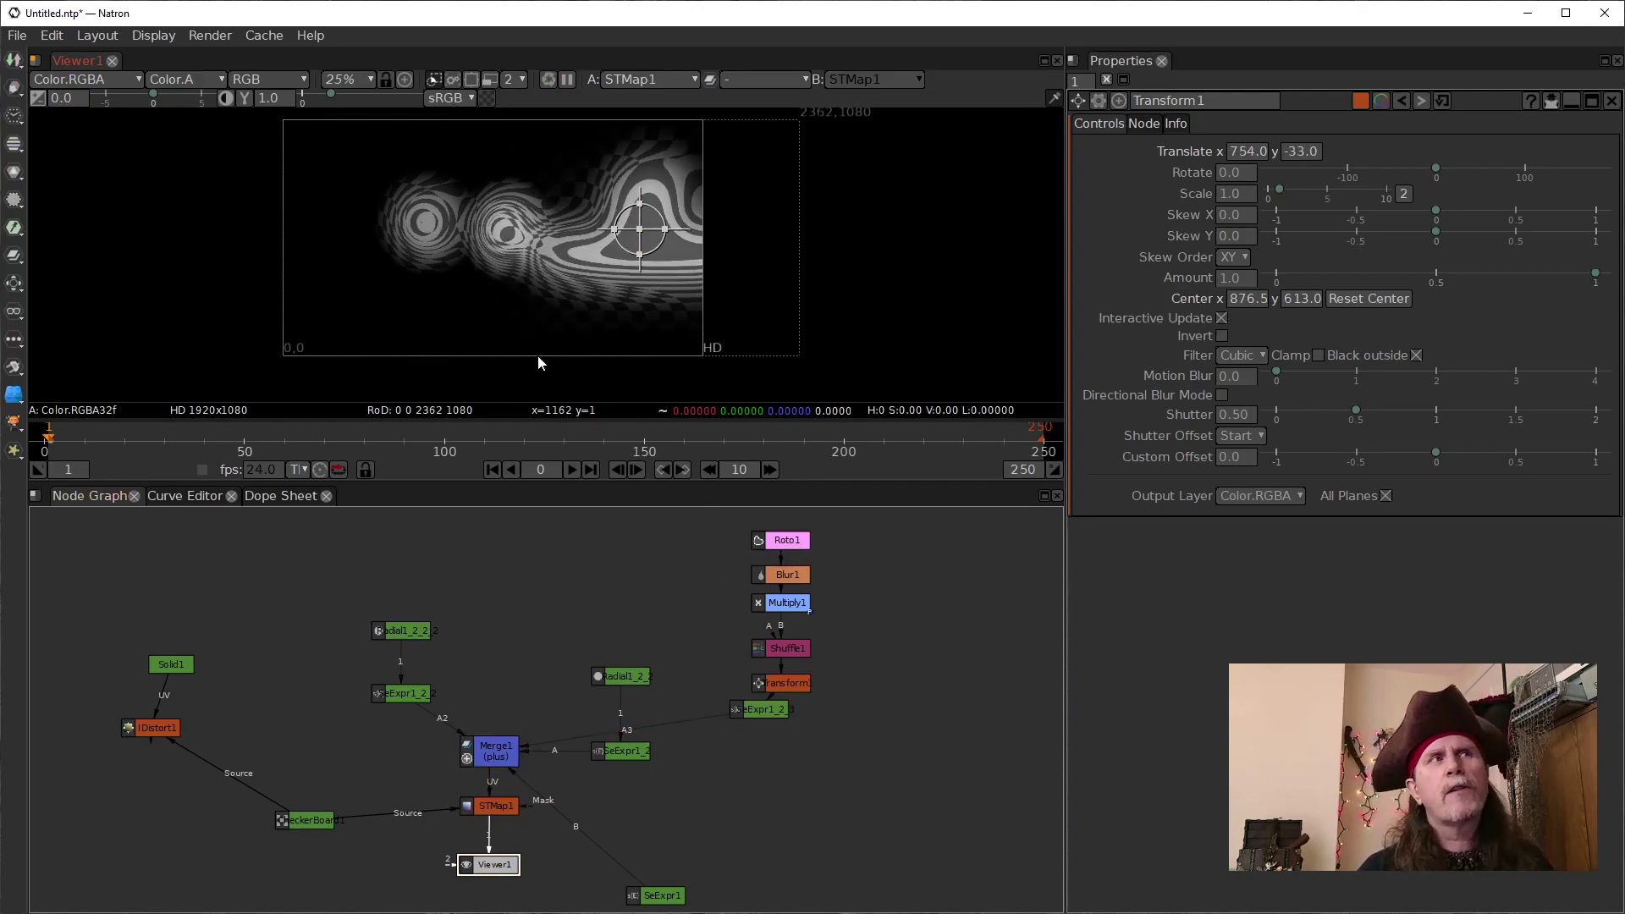
{"action": "left_click_drag", "start_coordinate": [639, 235], "coordinate": [637, 224]}
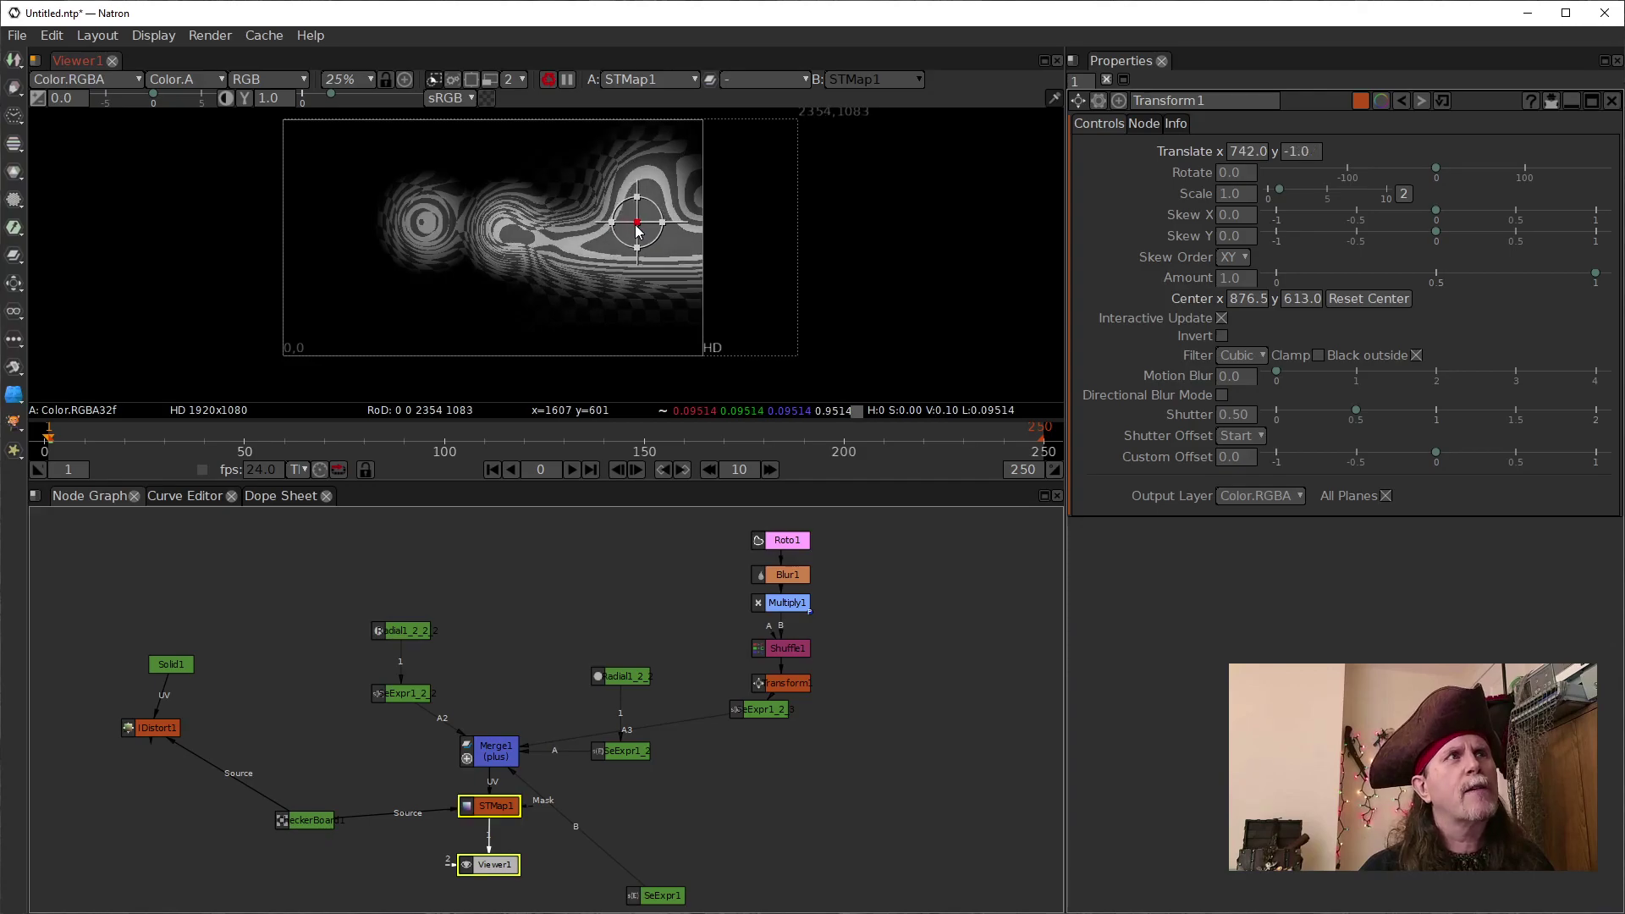
Go to frame 1 and move the Radial1_2_2_2 lens down to a bottom-left position of about x 374, y 197
{"action": "left_click", "coordinate": [783, 543]}
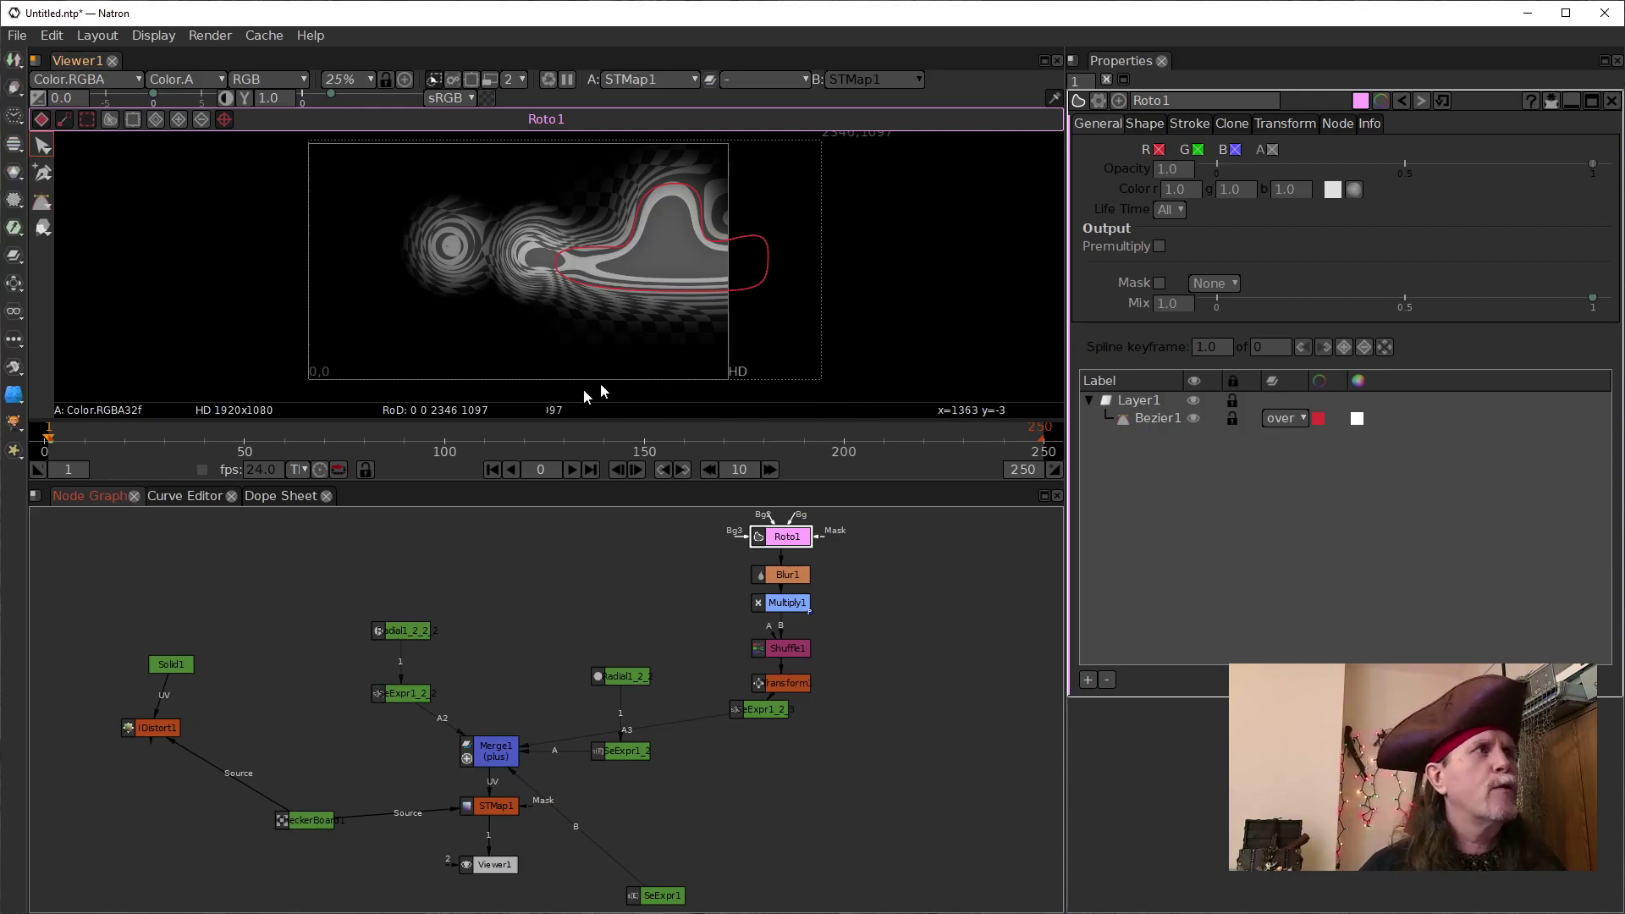
{"action": "left_click", "coordinate": [488, 471]}
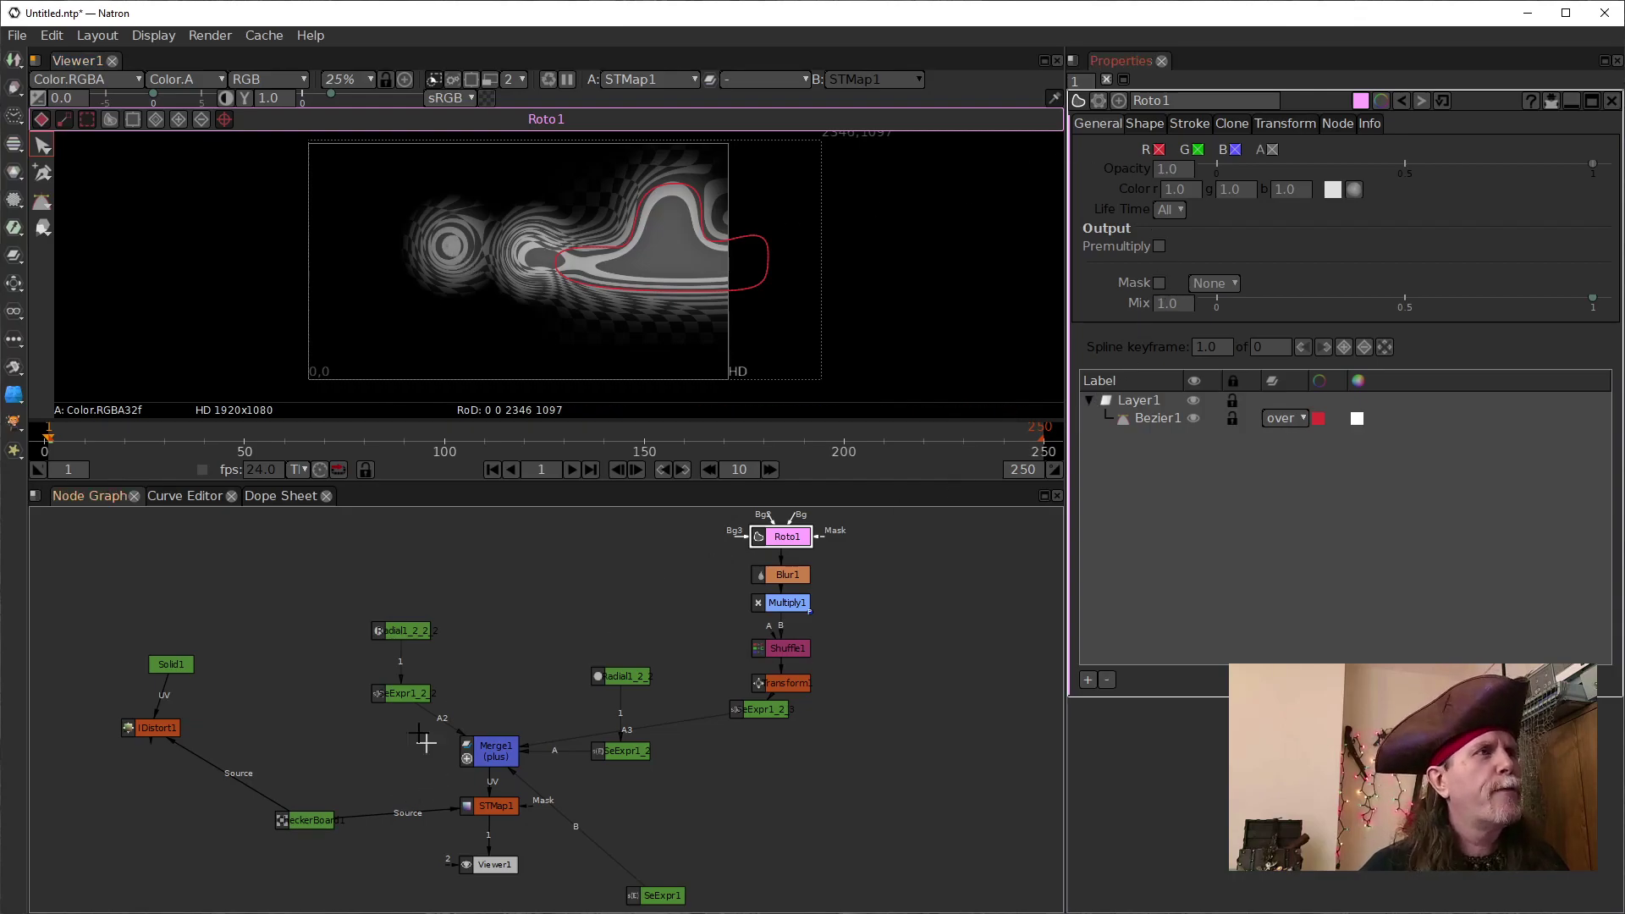
{"action": "left_click", "coordinate": [389, 633]}
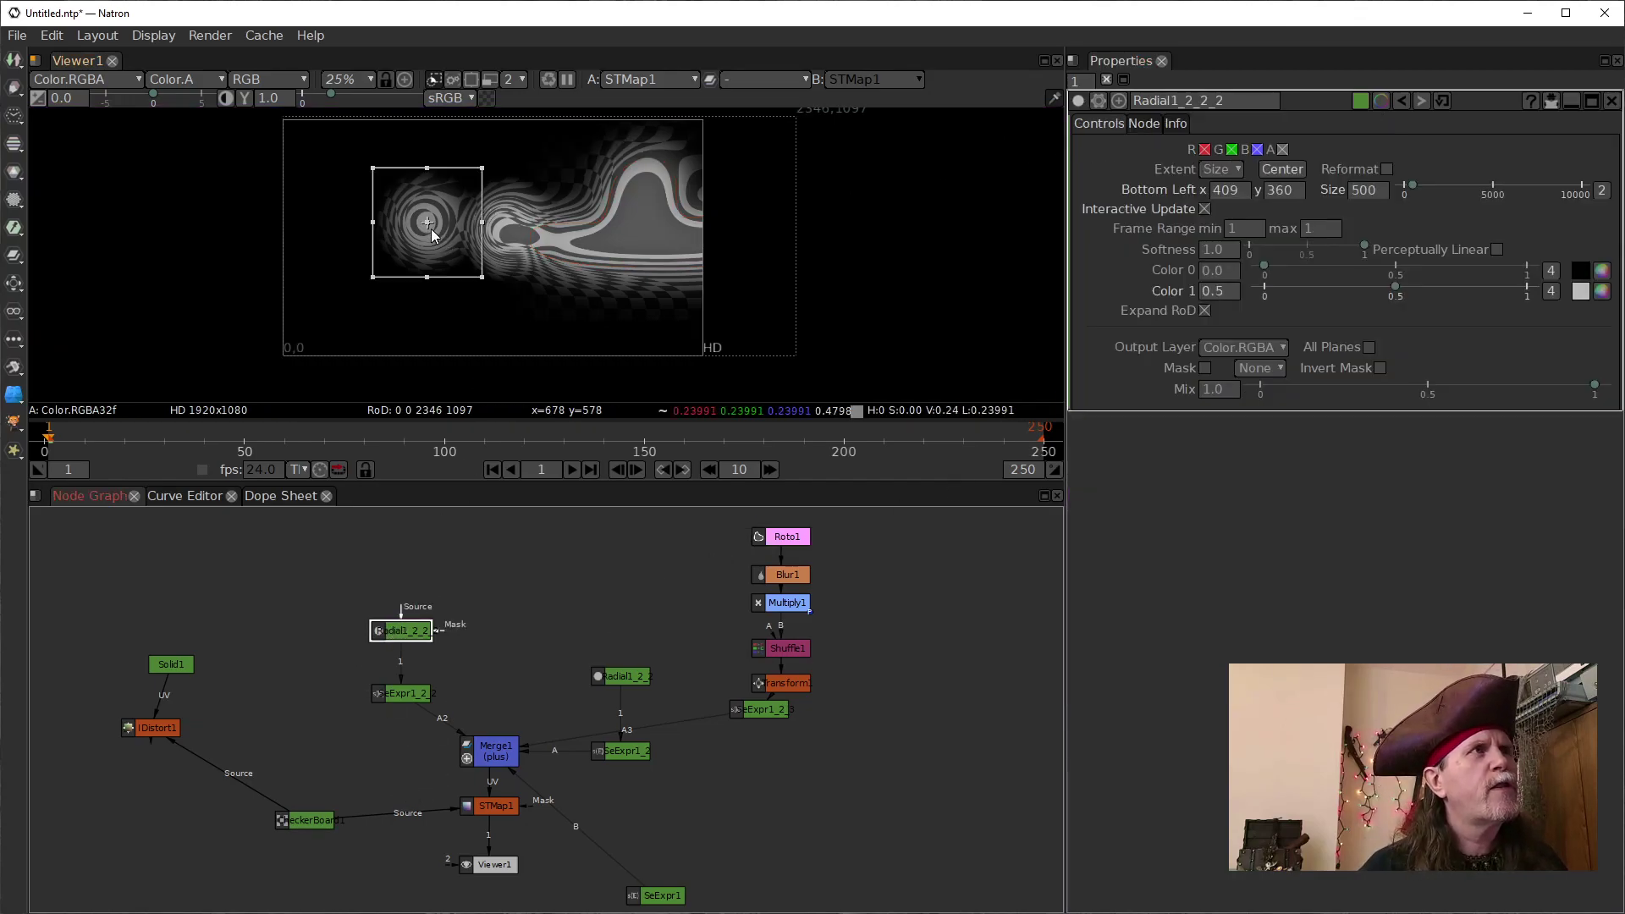
{"action": "left_click_drag", "start_coordinate": [428, 216], "coordinate": [420, 252]}
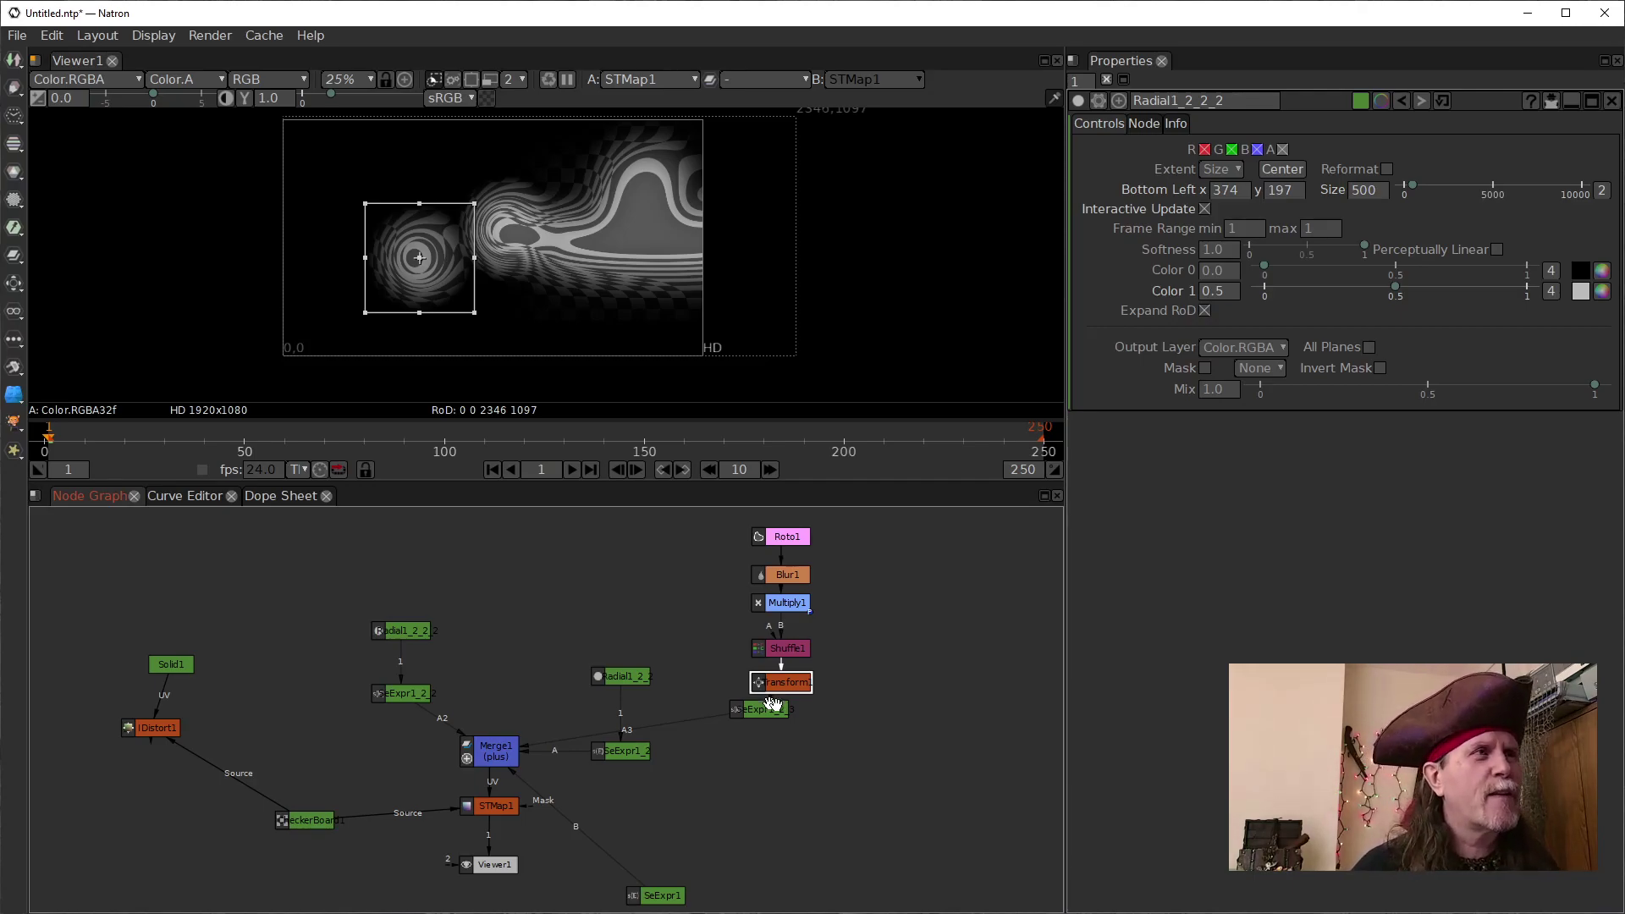
Set a key on all dimensions of Radial1_2_2_2's Bottom Left position at frame 1
{"action": "left_click", "coordinate": [392, 695]}
{"action": "left_click_drag", "start_coordinate": [393, 695], "coordinate": [387, 685]}
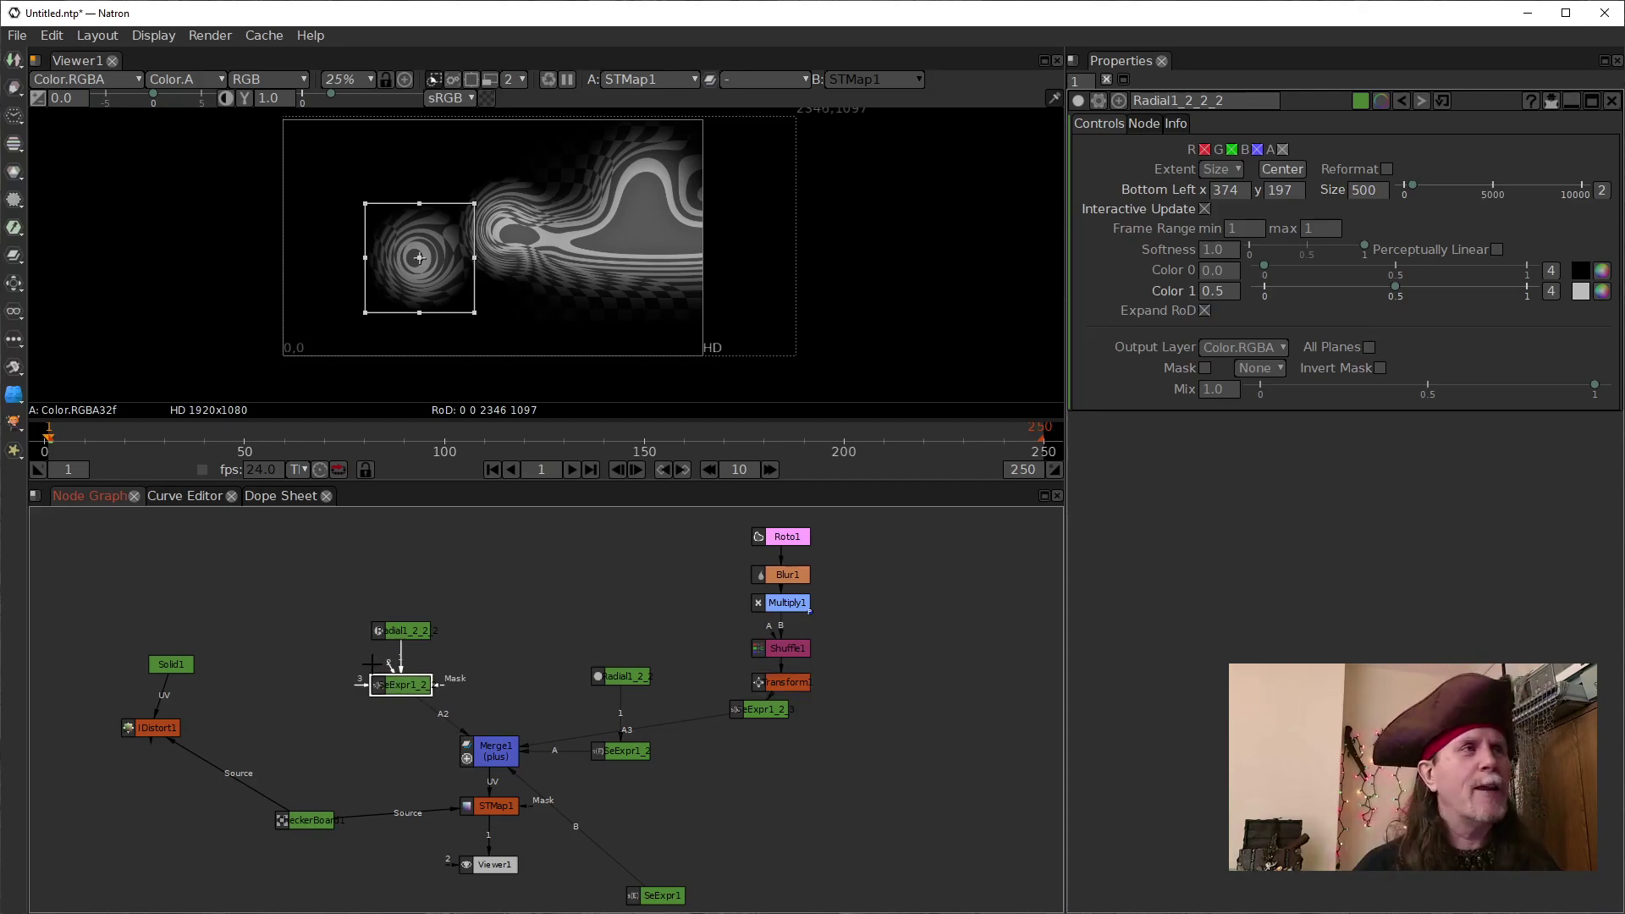
{"action": "double_click", "coordinate": [418, 695]}
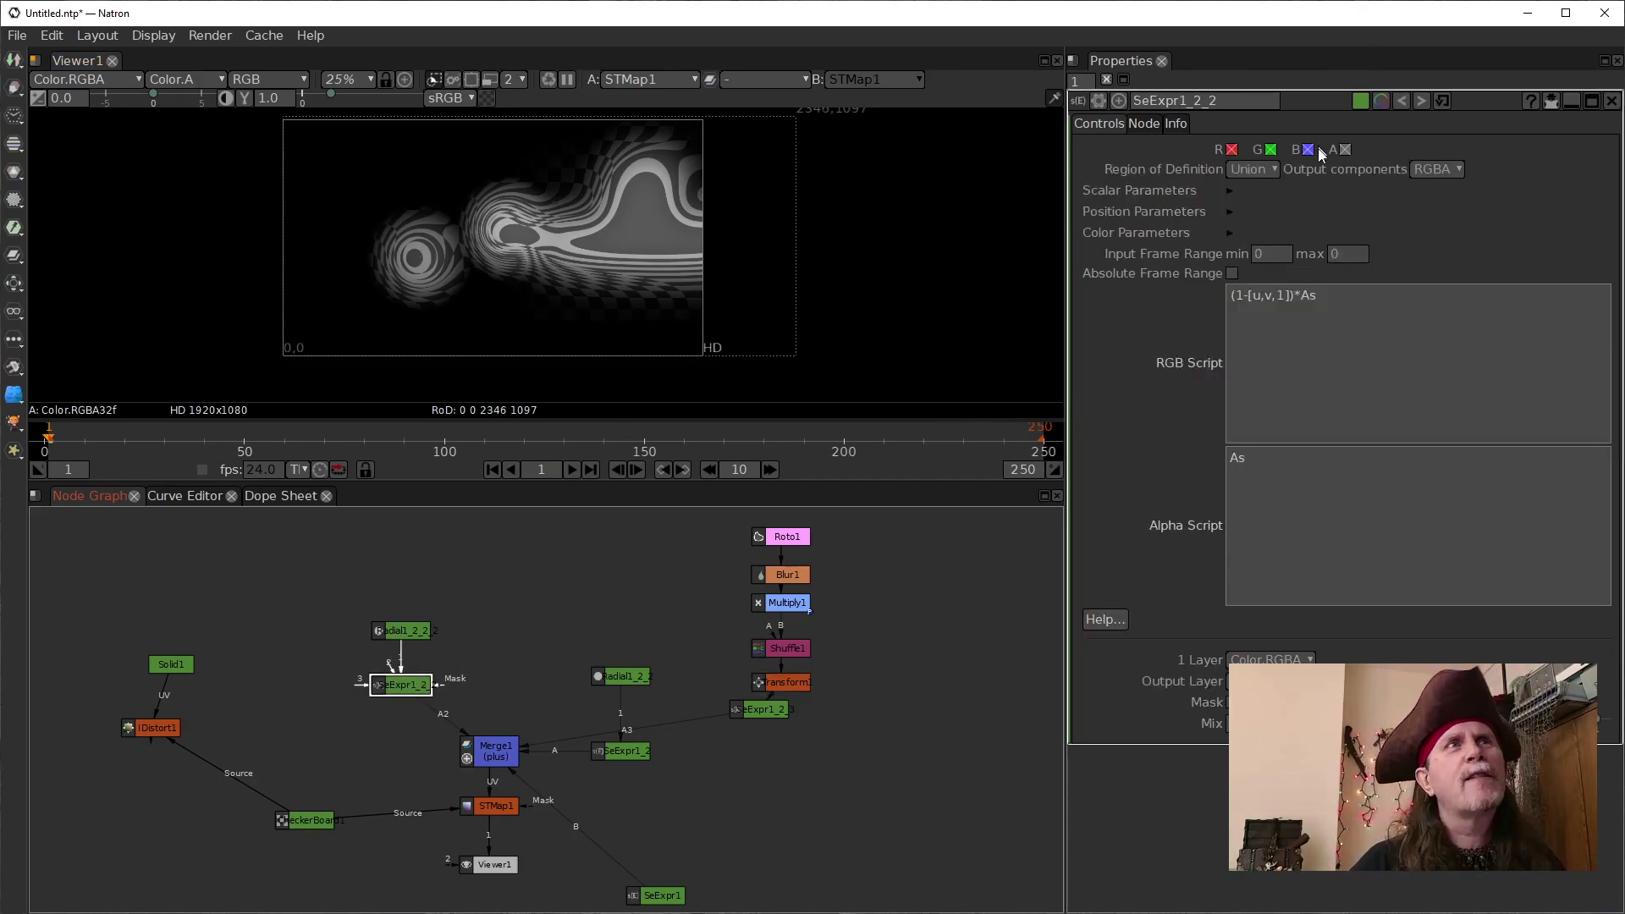
{"action": "double_click", "coordinate": [416, 632]}
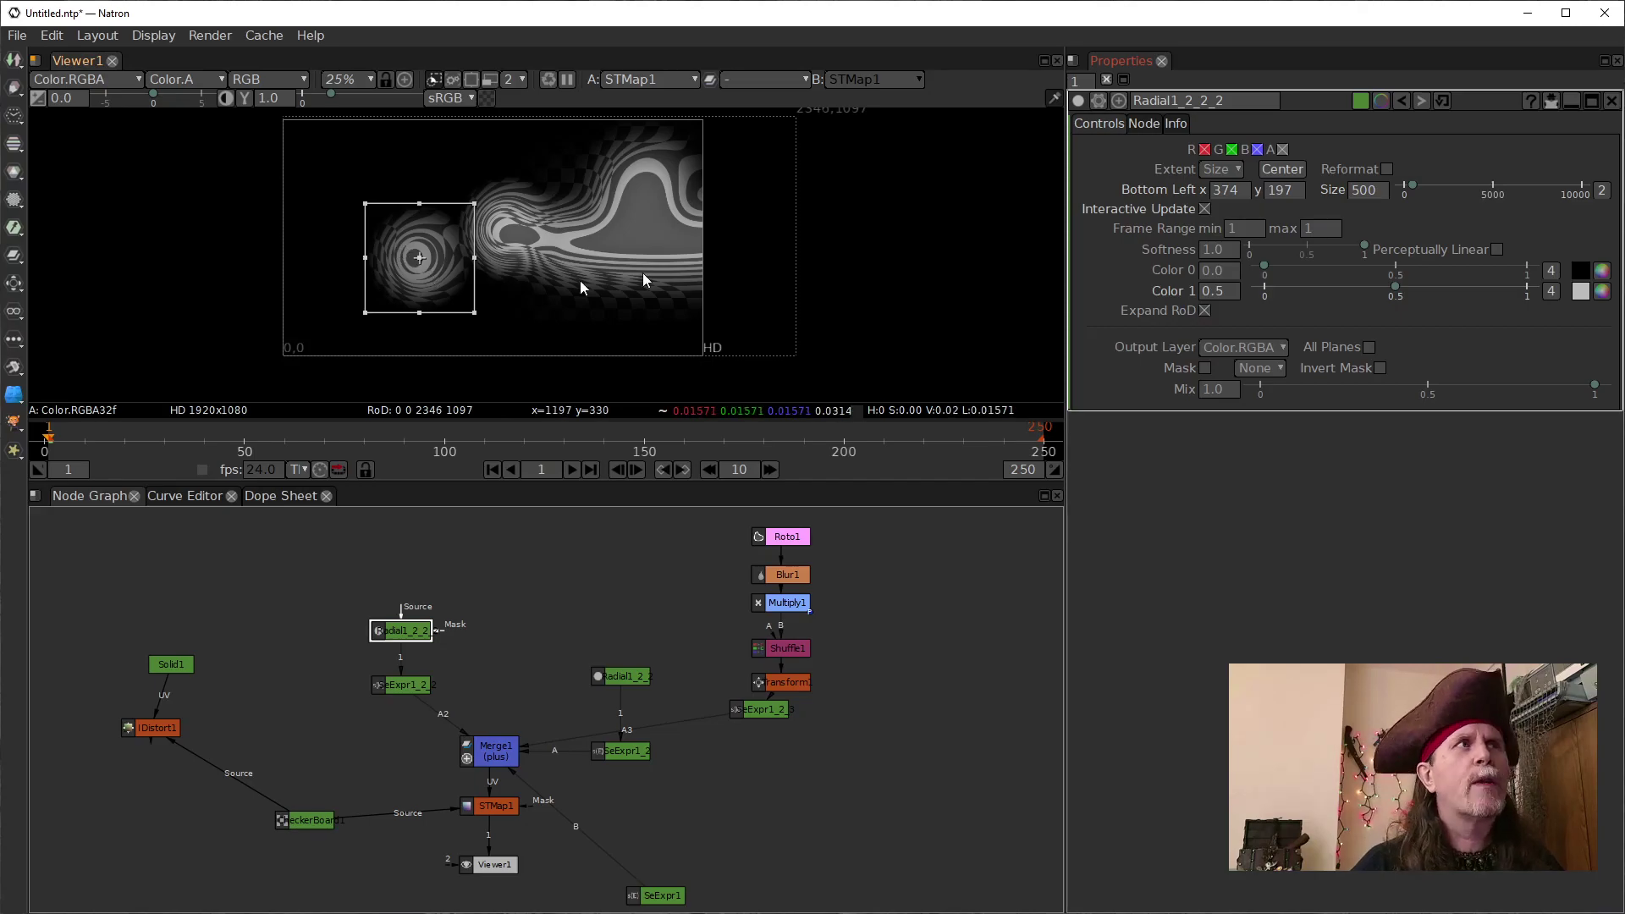
{"action": "right_click", "coordinate": [1221, 196]}
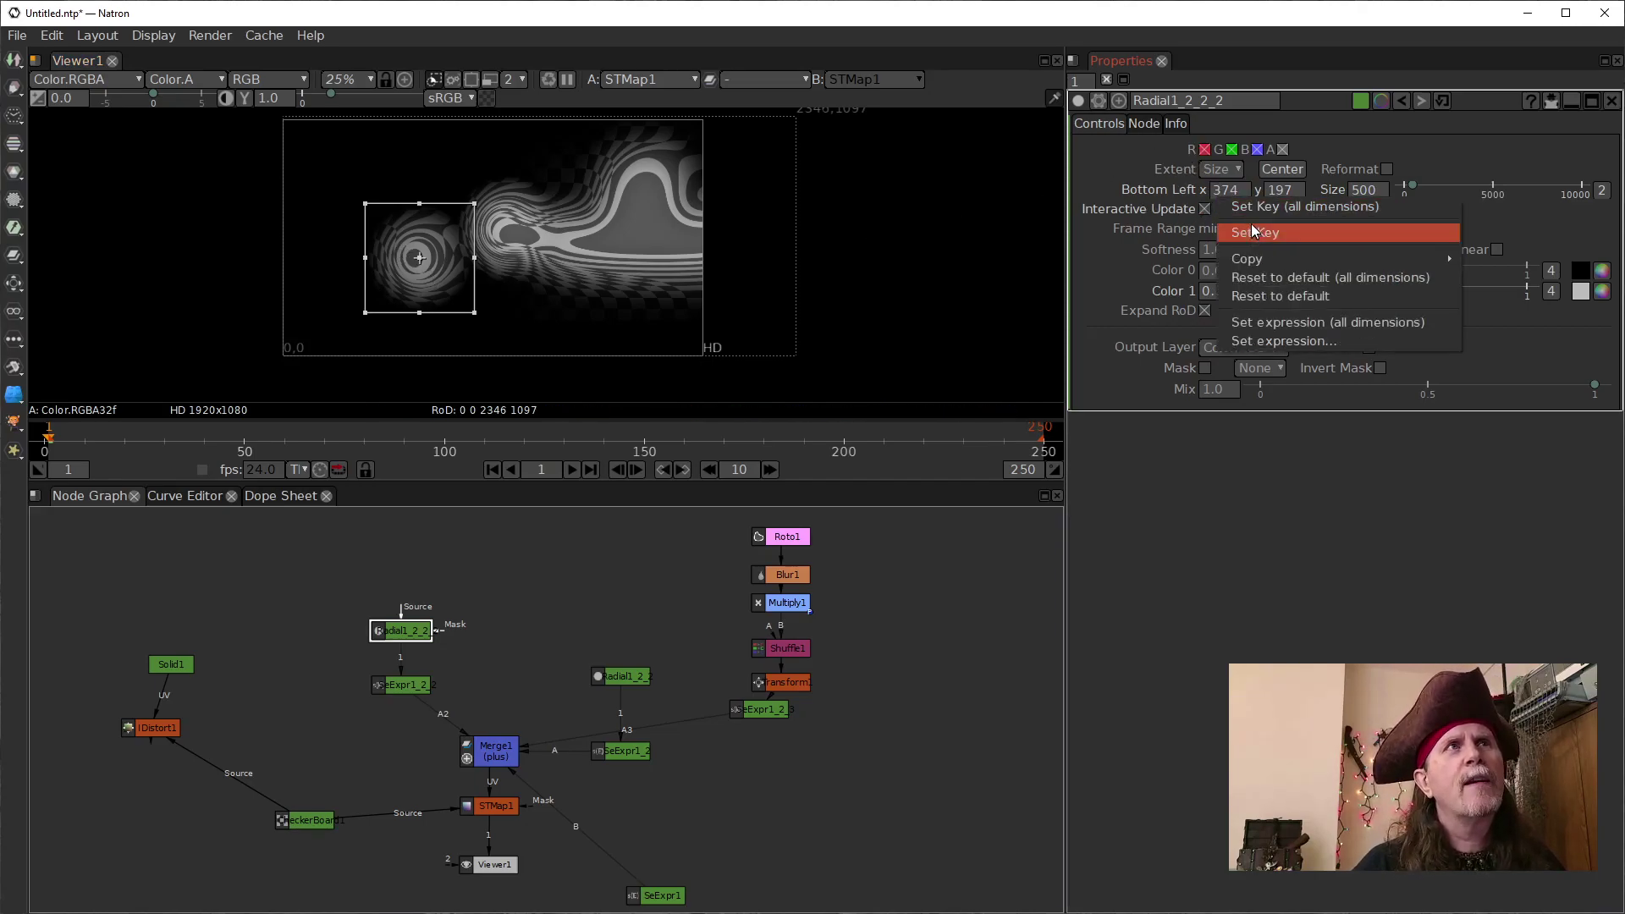
{"action": "left_click", "coordinate": [1251, 208]}
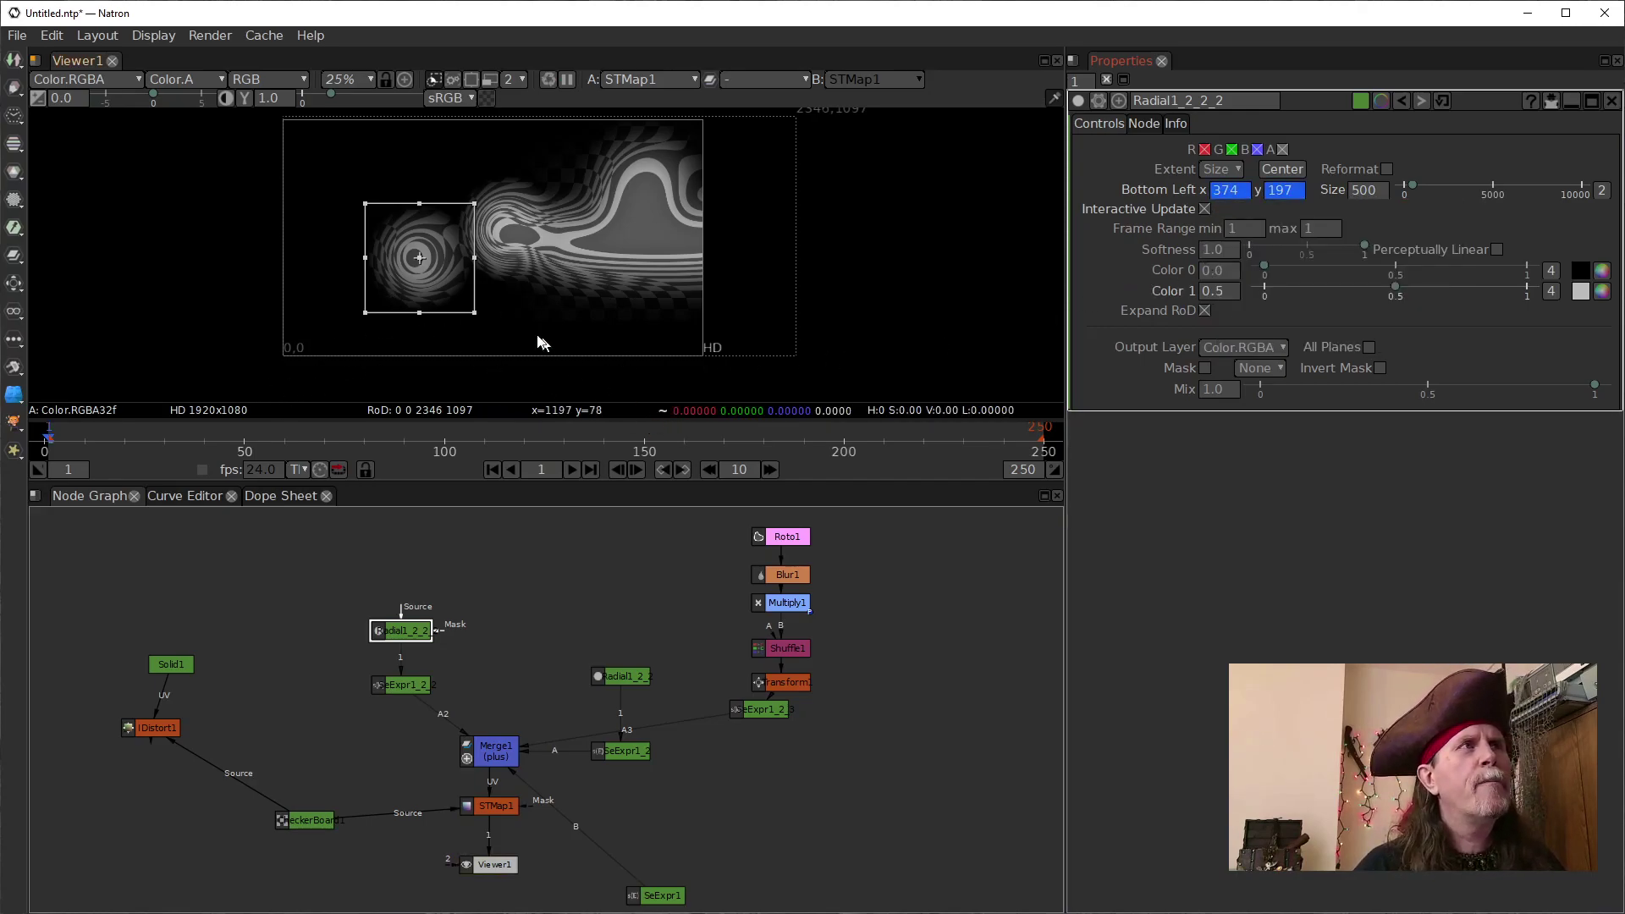
Key all dimensions of Radial1_2_2's Bottom Left at frame 1 and move that lens to about x 1138, y -52
{"action": "left_click", "coordinate": [622, 675]}
{"action": "double_click", "coordinate": [622, 676]}
{"action": "right_click", "coordinate": [1232, 189]}
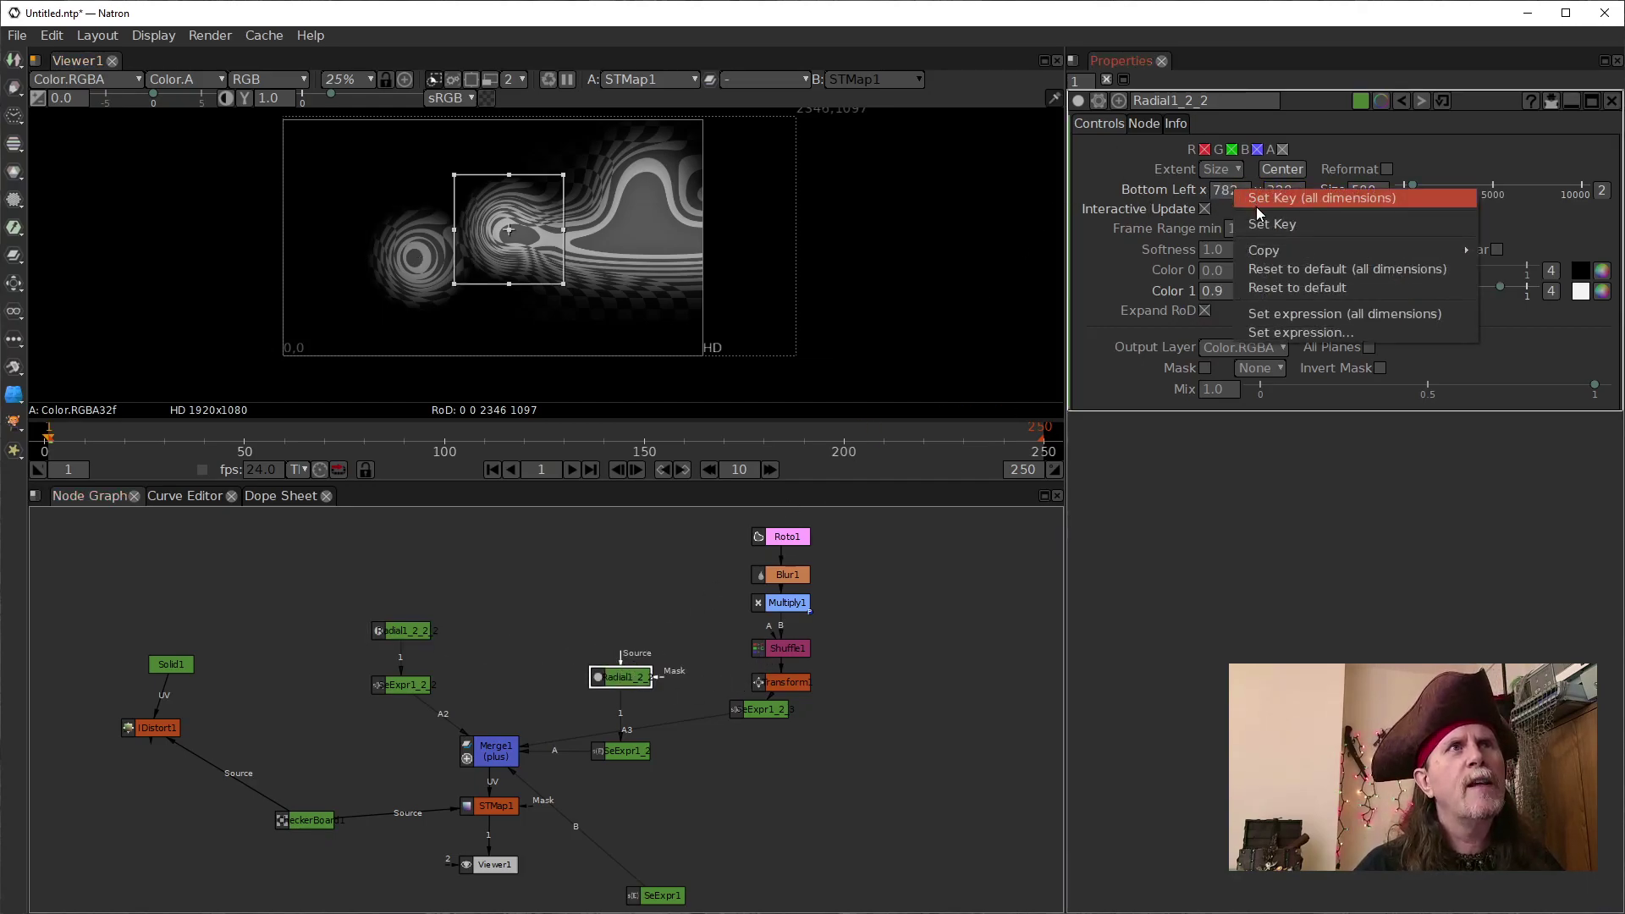
{"action": "left_click", "coordinate": [1257, 205]}
{"action": "left_click_drag", "start_coordinate": [510, 228], "coordinate": [586, 312]}
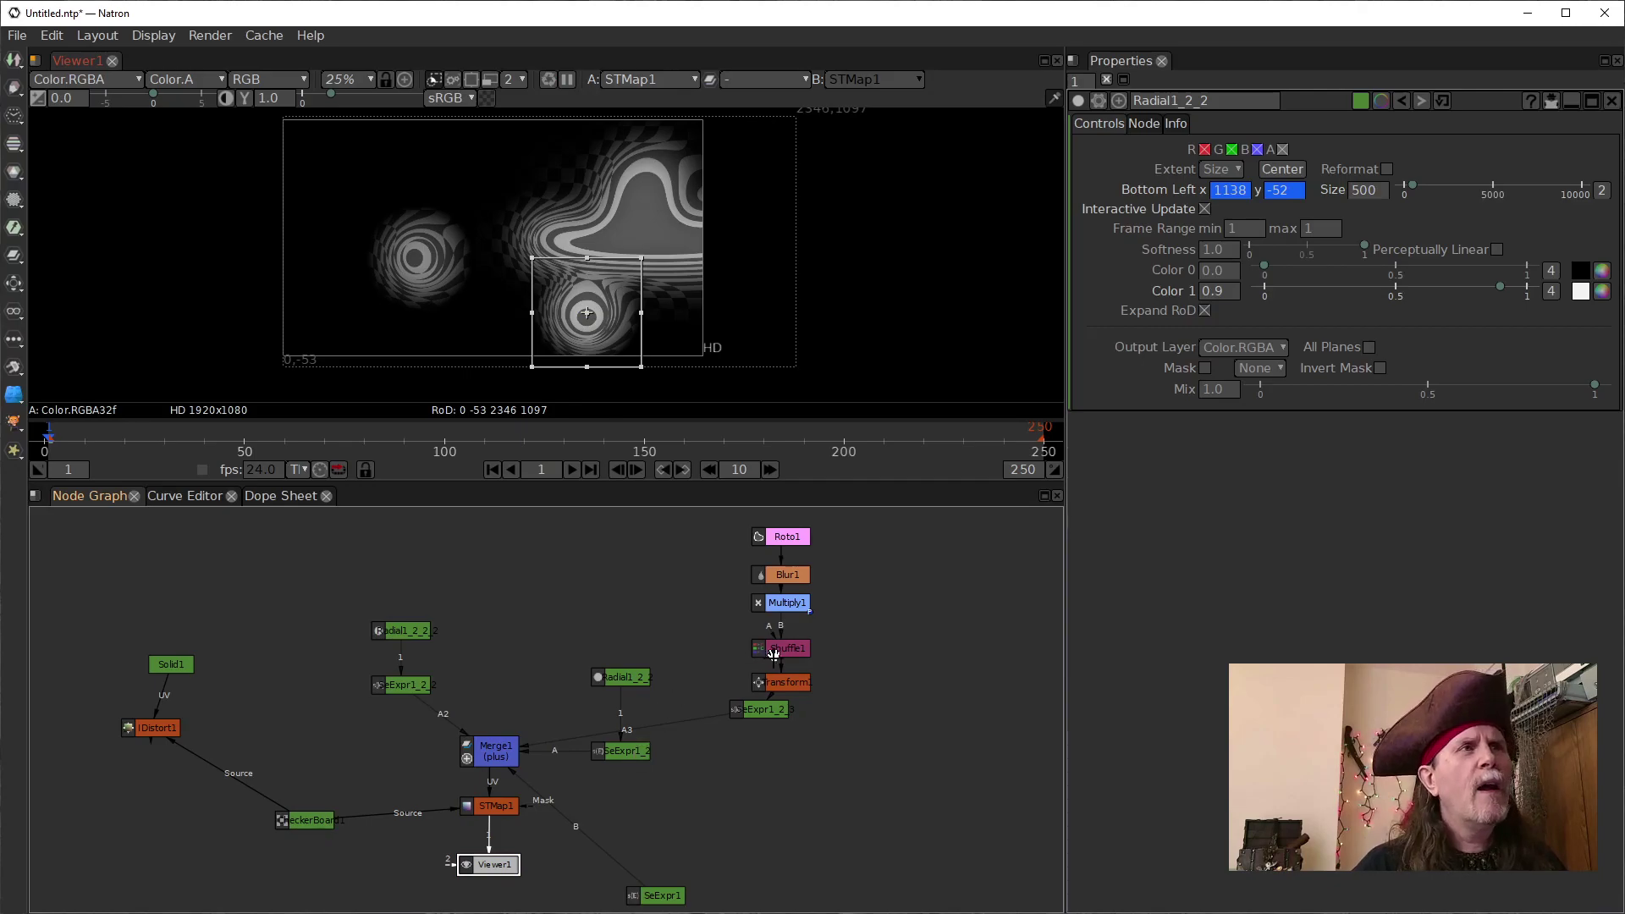
Move Transform1 off the frame to a translate of about x 2066, y 33 and key all translate dimensions at frame 1
{"action": "left_click", "coordinate": [783, 682]}
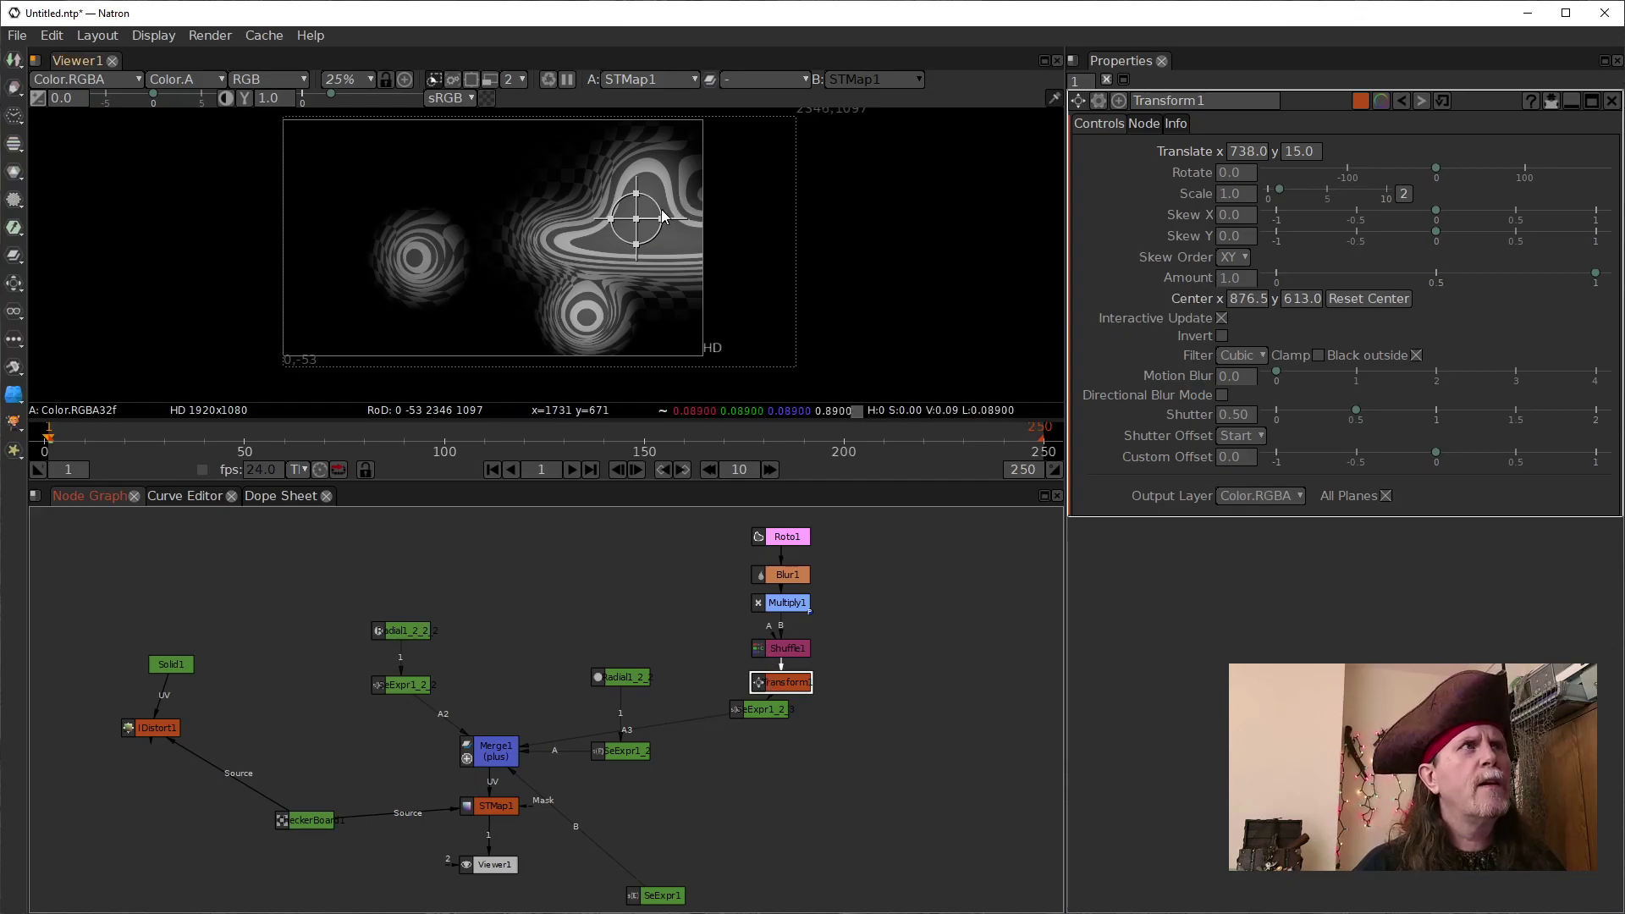
{"action": "left_click_drag", "start_coordinate": [639, 226], "coordinate": [935, 224]}
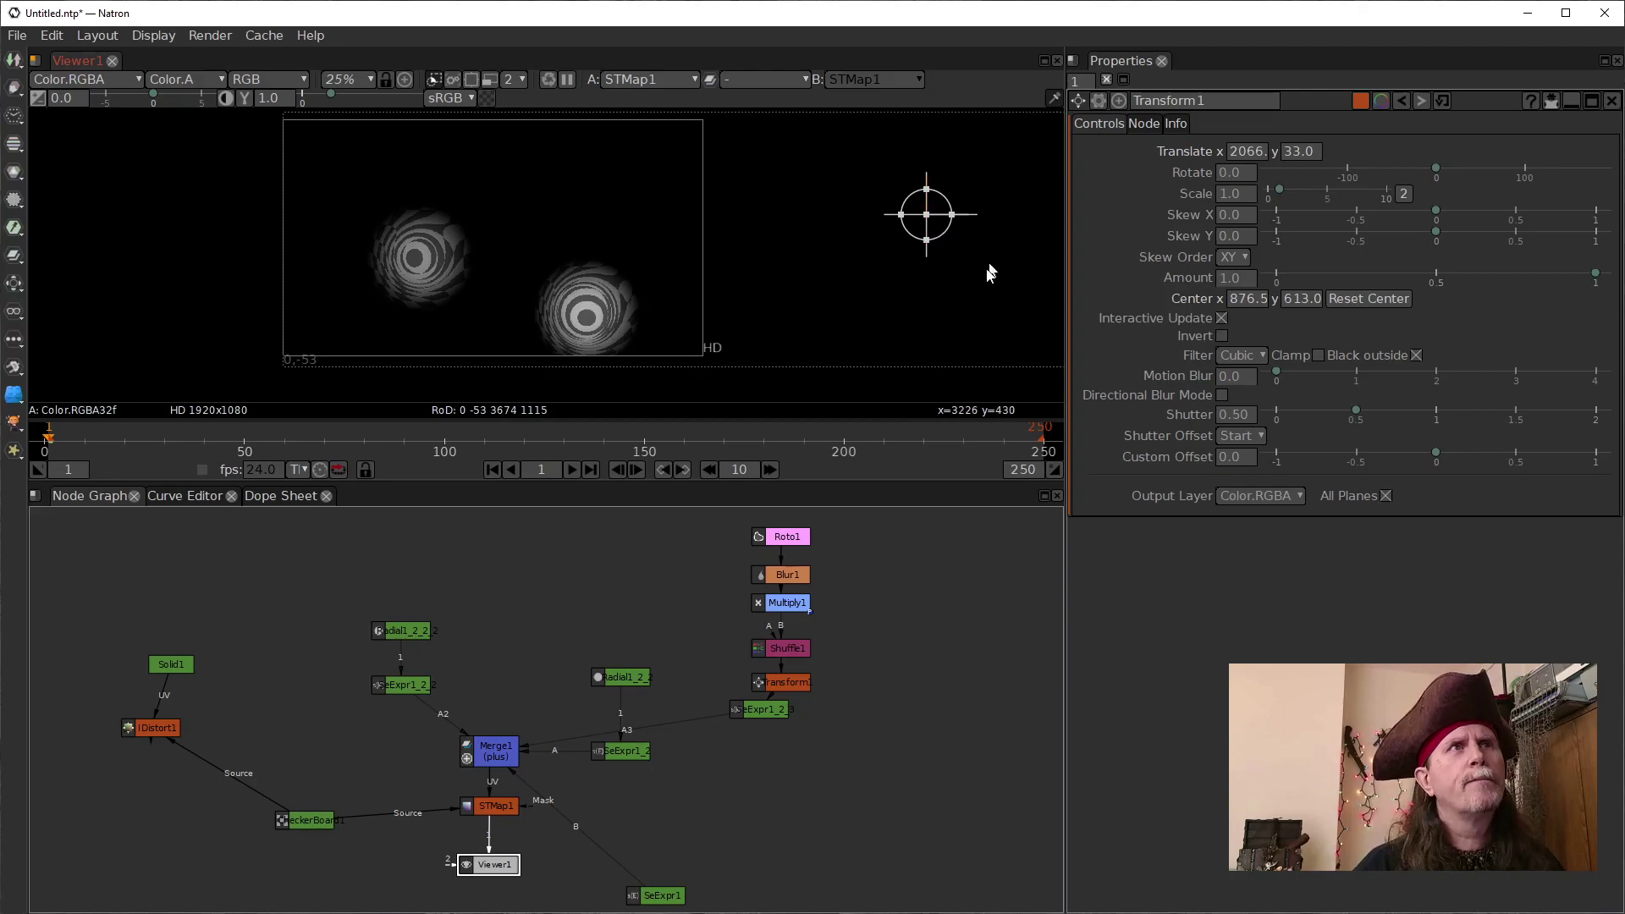
{"action": "right_click", "coordinate": [1246, 154]}
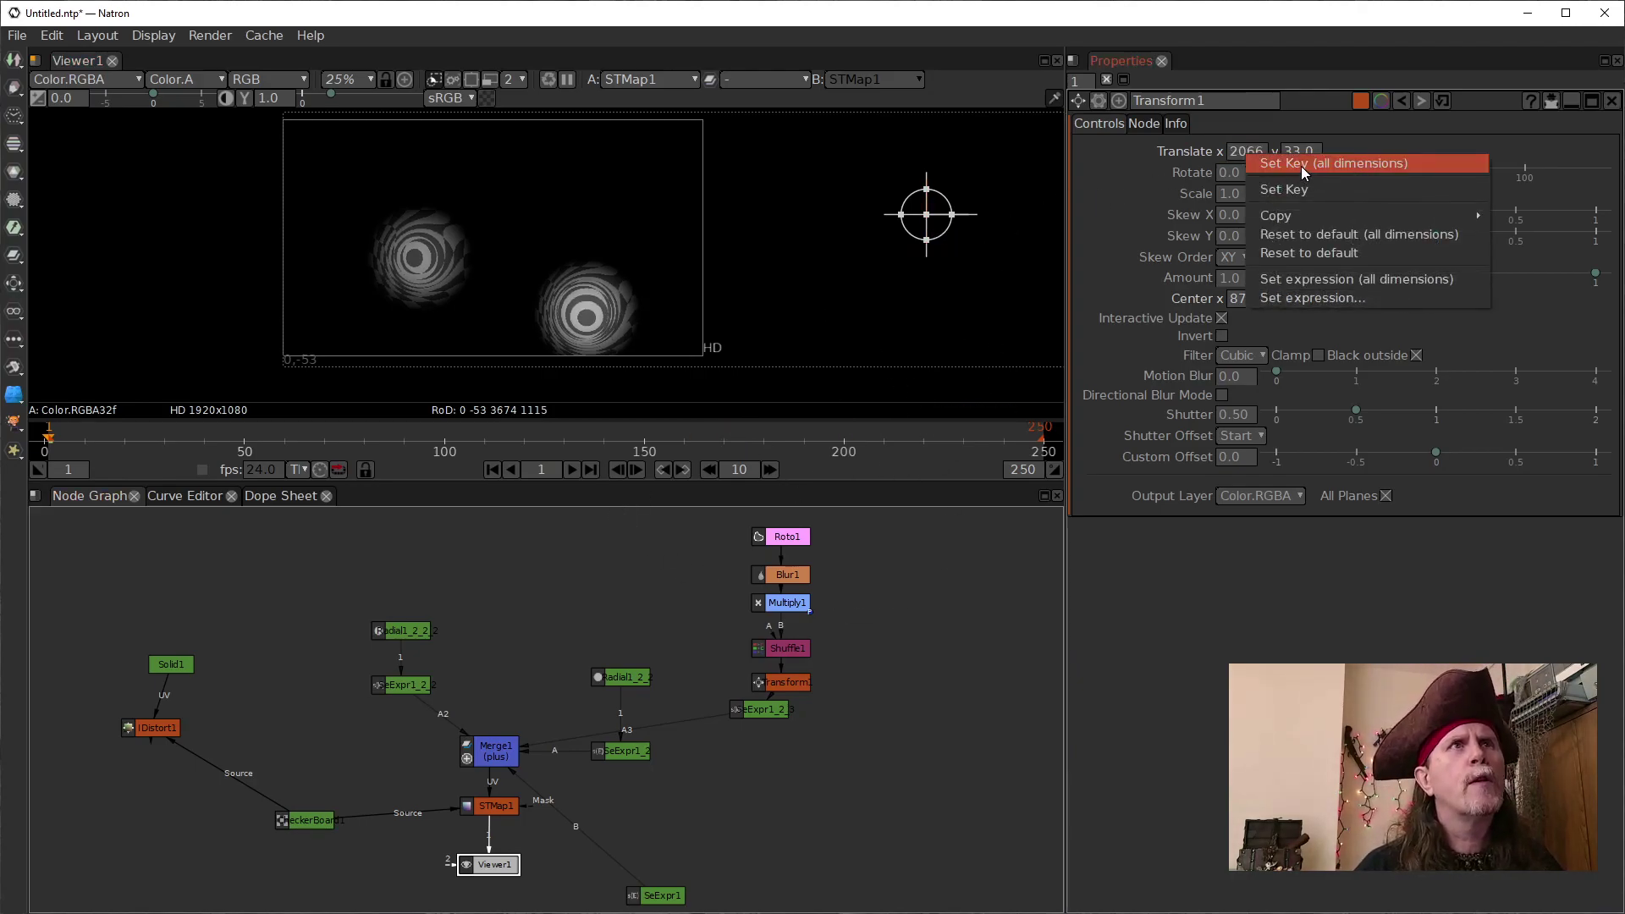
{"action": "left_click", "coordinate": [1302, 166]}
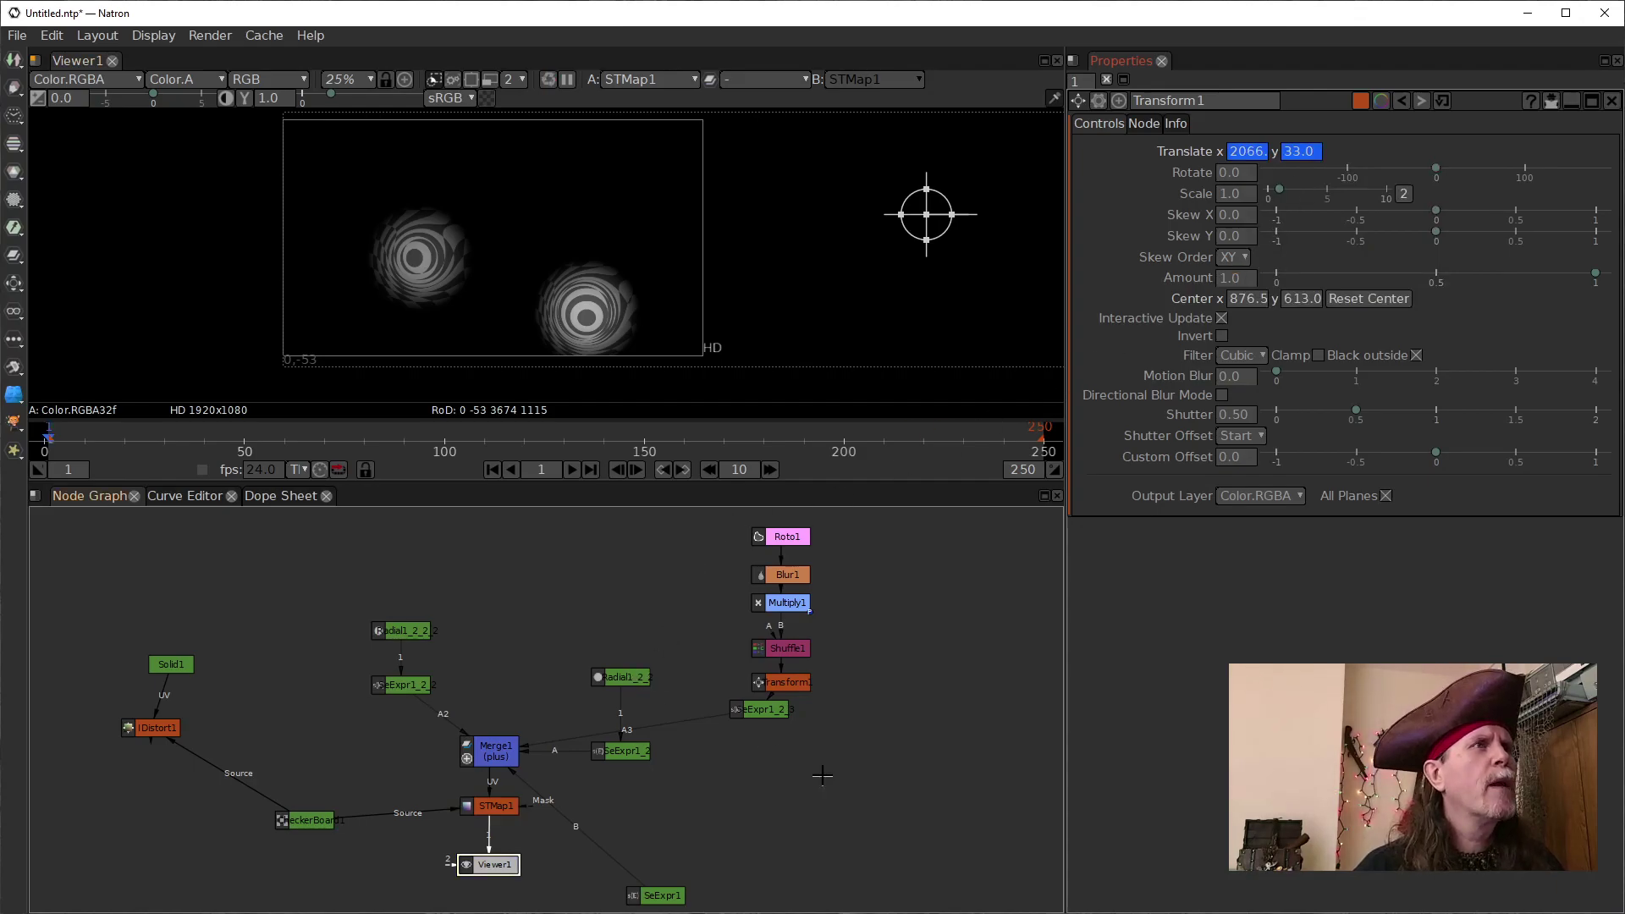
Line up both Radial nodes and Transform1 in a row, and spread their SeExpr nodes out on either side of Merge1
{"action": "left_click_drag", "start_coordinate": [772, 703], "coordinate": [833, 741]}
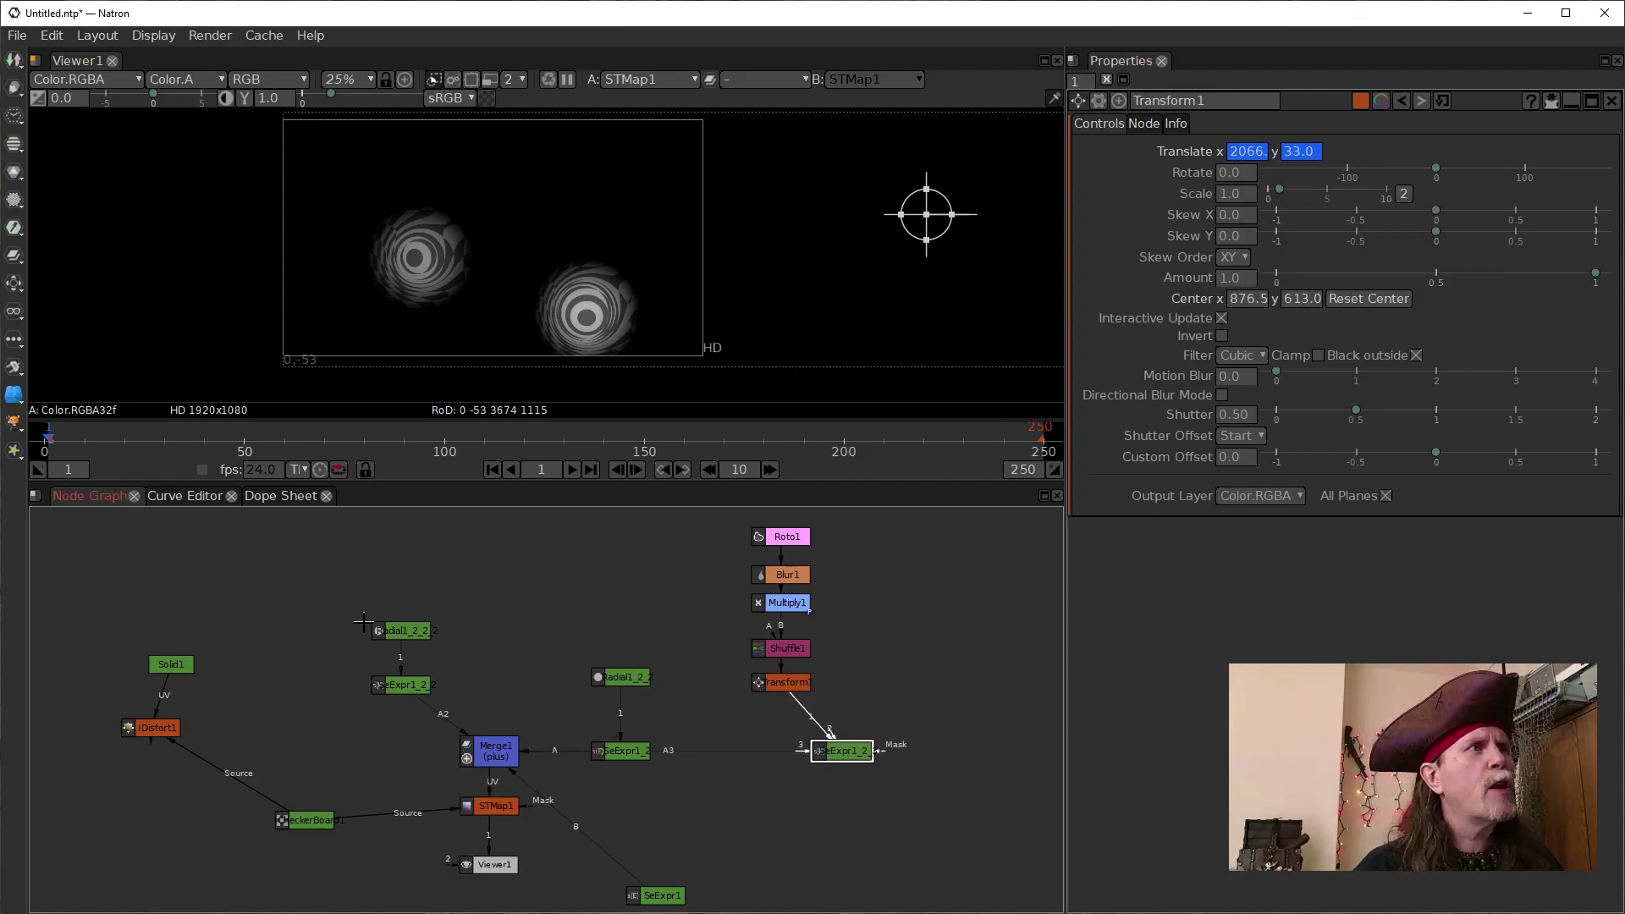
{"action": "left_click_drag", "start_coordinate": [400, 686], "coordinate": [362, 734]}
{"action": "left_click_drag", "start_coordinate": [396, 630], "coordinate": [376, 591]}
{"action": "left_click_drag", "start_coordinate": [624, 686], "coordinate": [468, 593]}
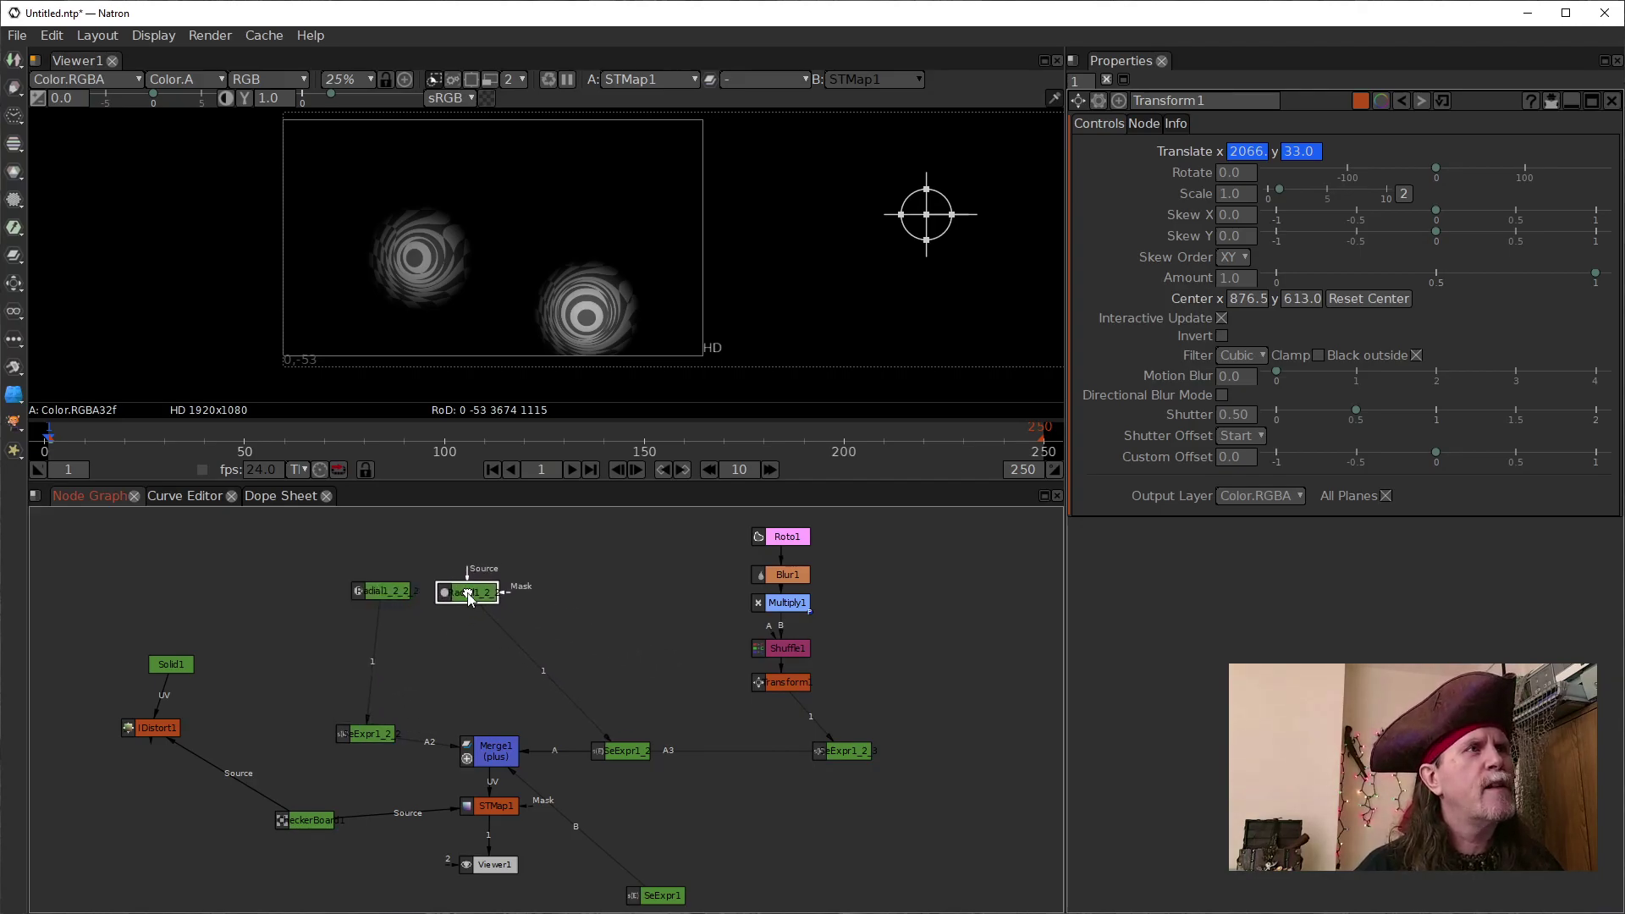
{"action": "left_click_drag", "start_coordinate": [769, 689], "coordinate": [543, 599]}
{"action": "left_click_drag", "start_coordinate": [573, 654], "coordinate": [693, 732]}
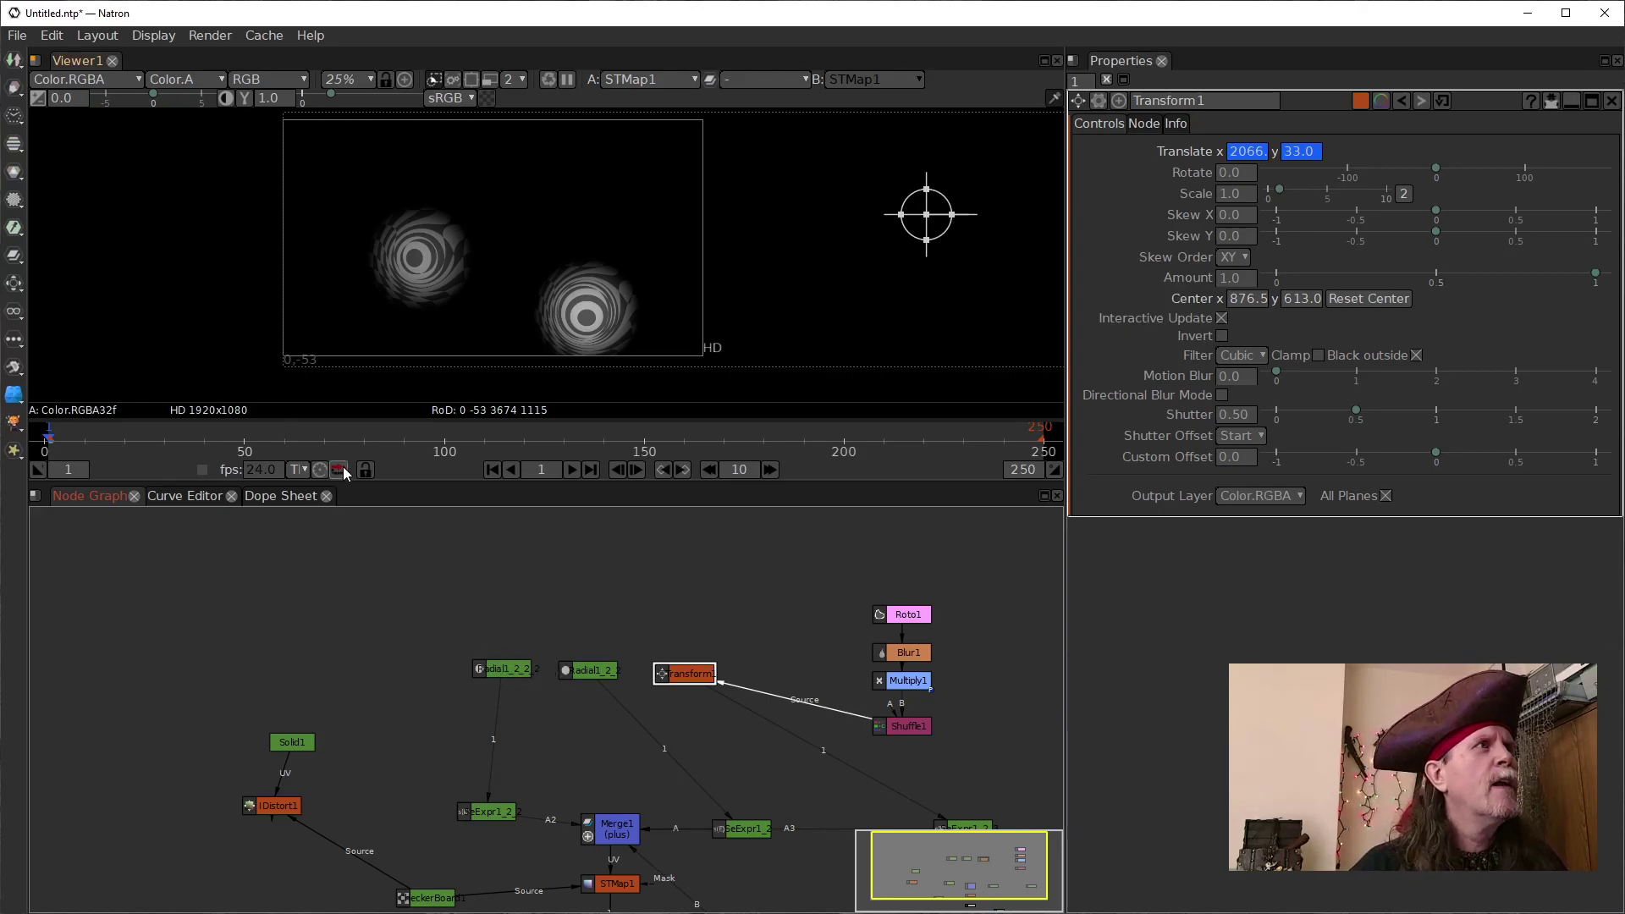
Set the frame increment to 24, advance to frame 25, and move the Radial1_2_2_2 lens to about x 823, y 453
{"action": "left_click", "coordinate": [753, 470]}
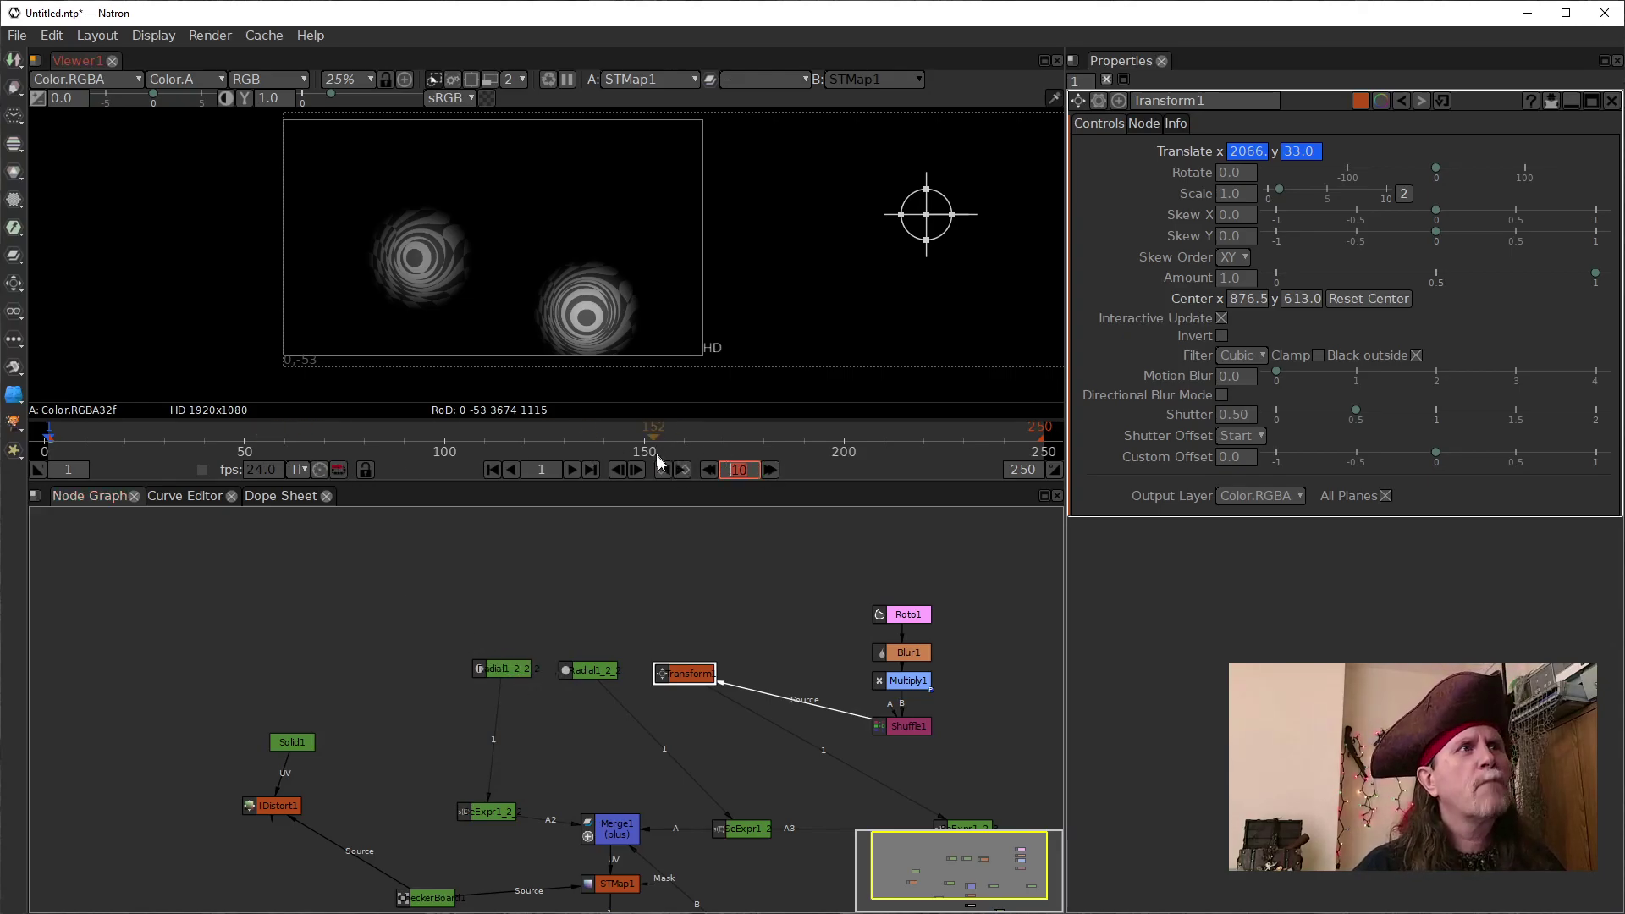
{"action": "type", "text": "24"}
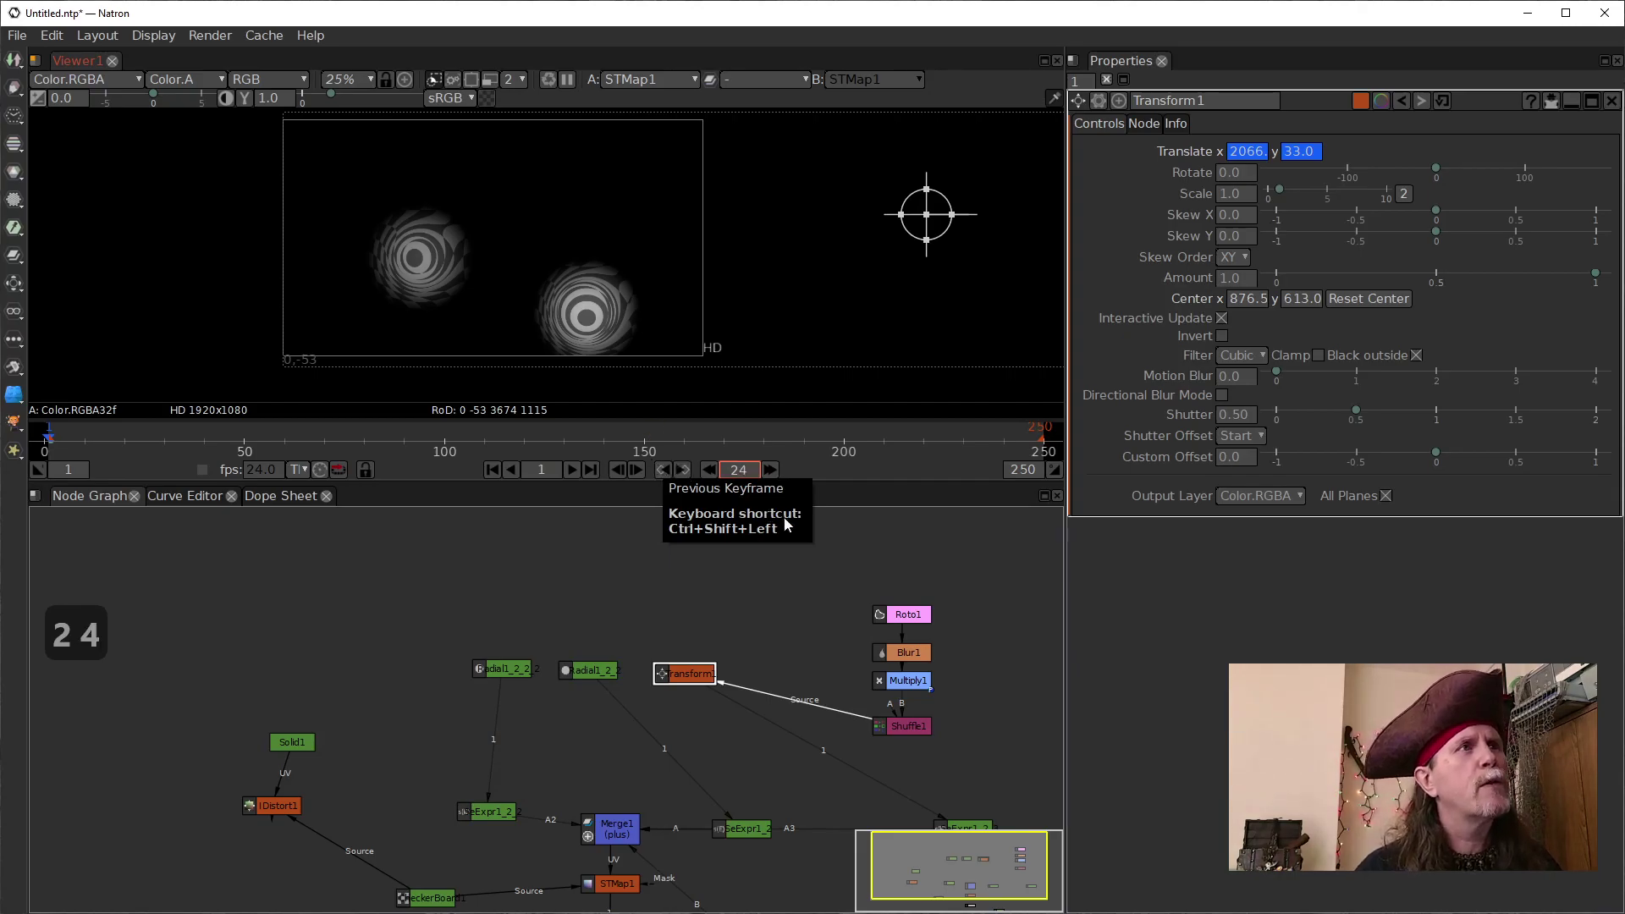
{"action": "left_click", "coordinate": [770, 470]}
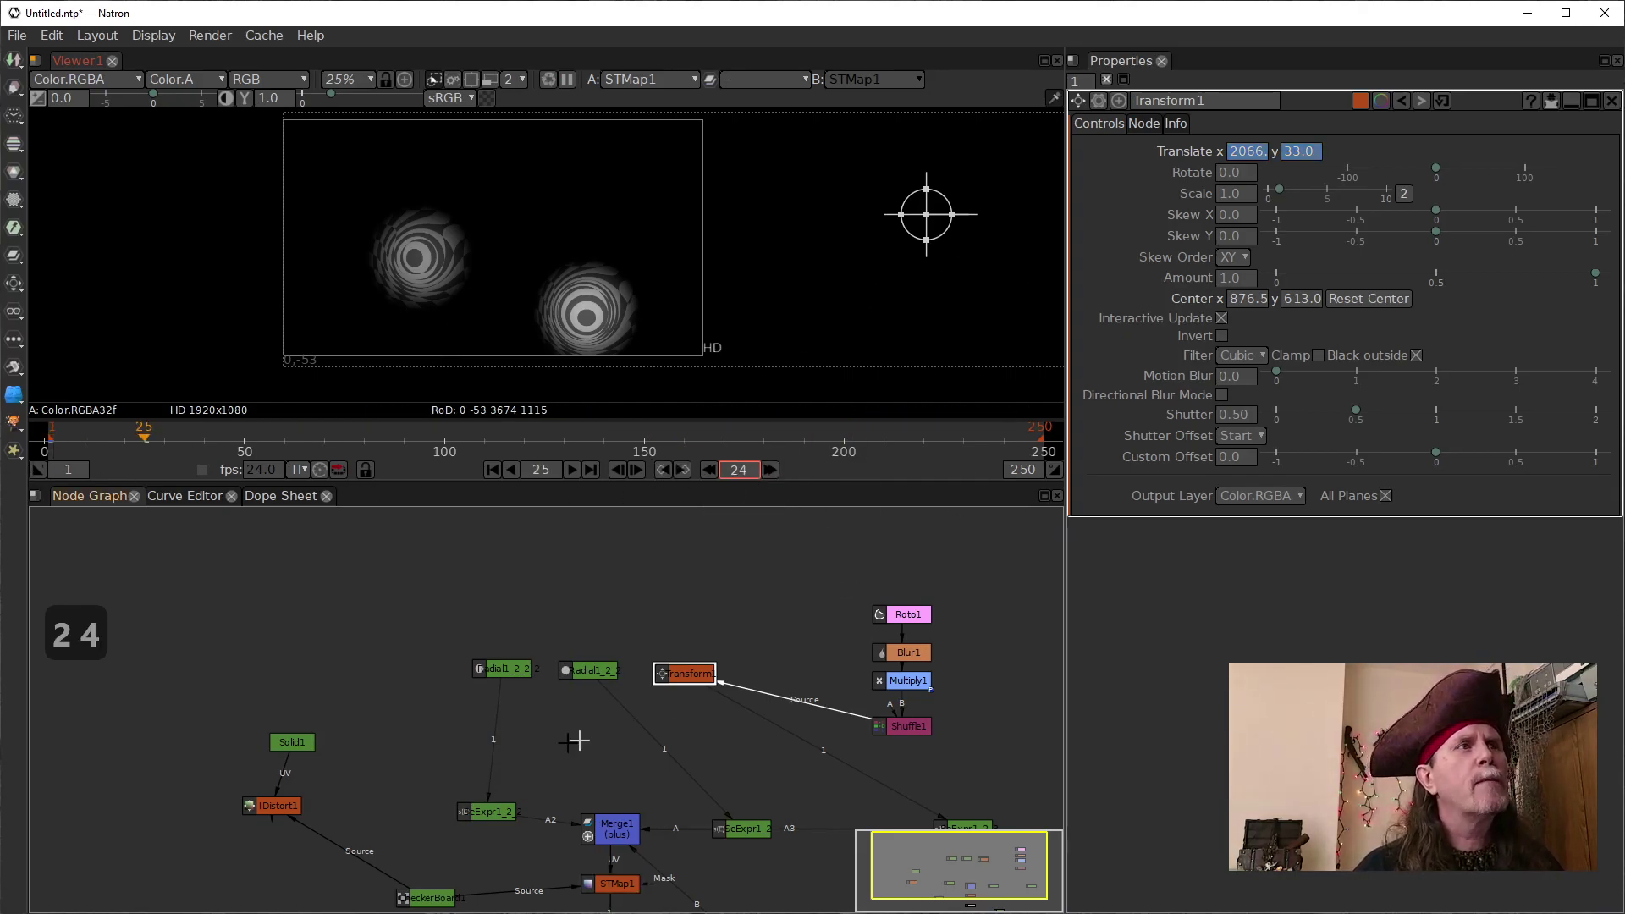
{"action": "left_click", "coordinate": [499, 670]}
{"action": "left_click_drag", "start_coordinate": [419, 257], "coordinate": [518, 208]}
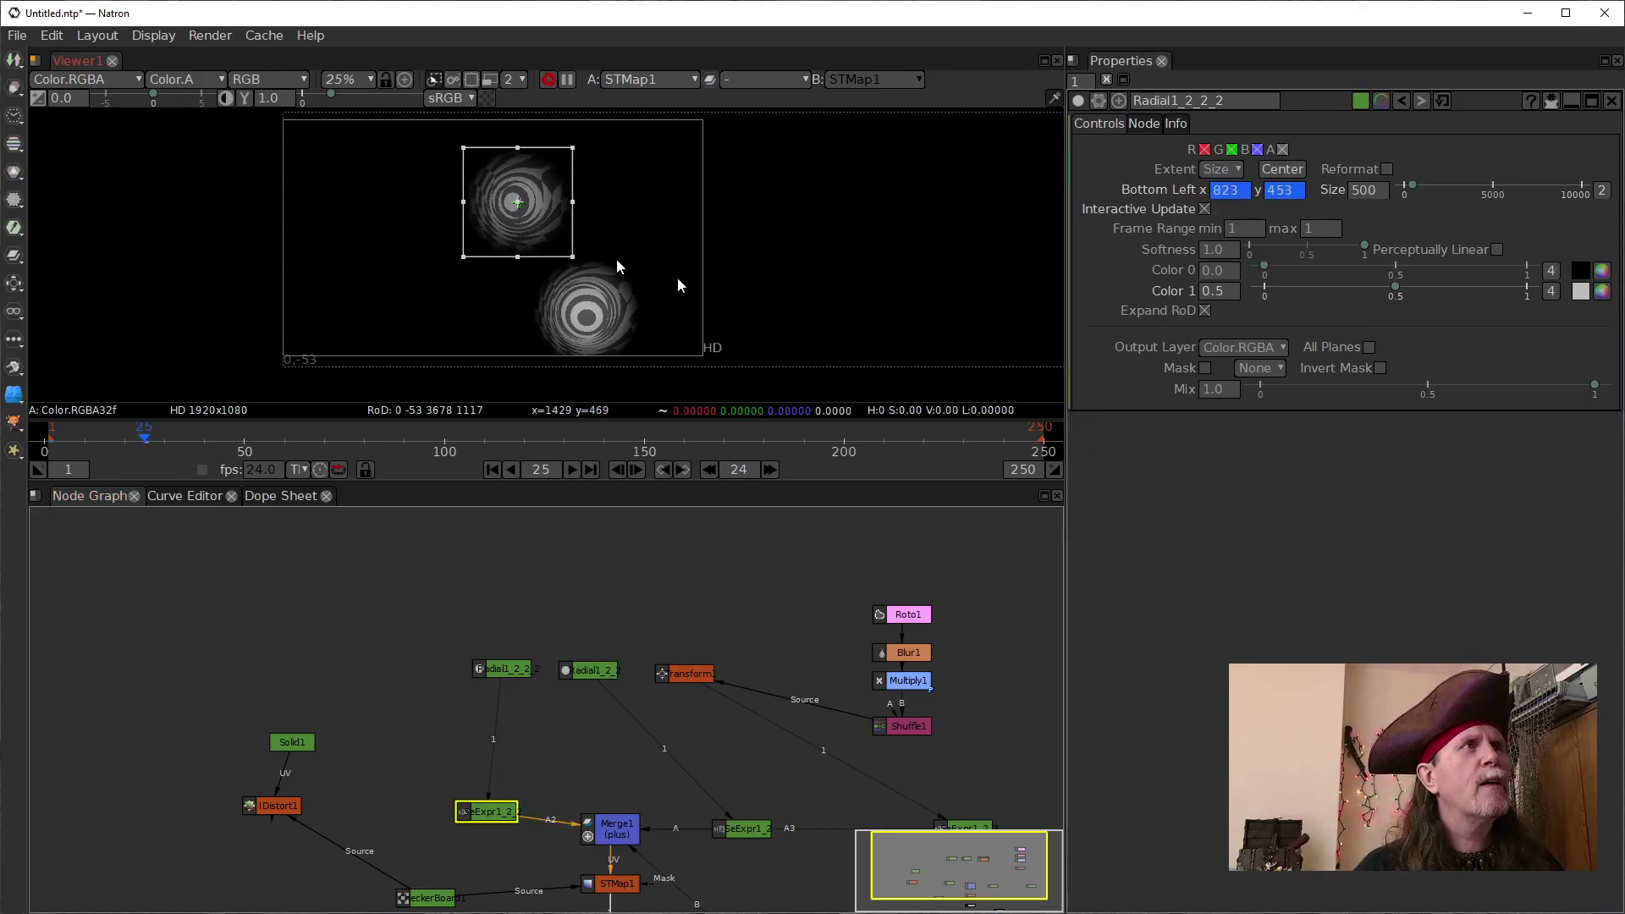
Move the Radial1_2_2 lens at frame 25 to a bottom-left position of about x 1018, y 219
{"action": "left_click", "coordinate": [588, 670]}
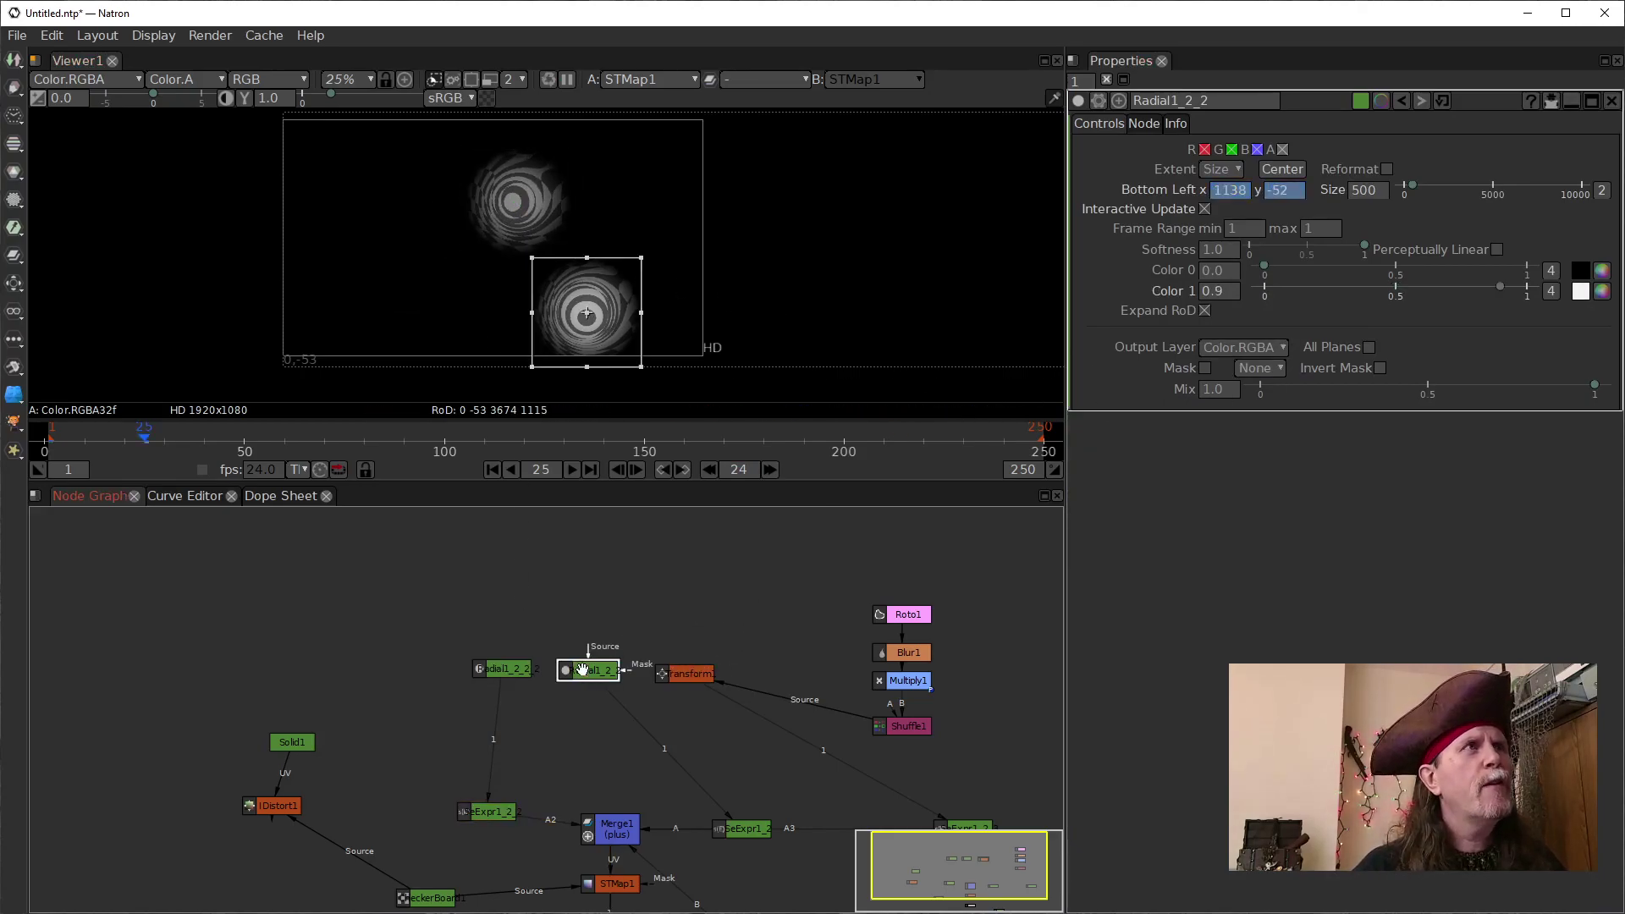
{"action": "left_click_drag", "start_coordinate": [585, 315], "coordinate": [591, 196]}
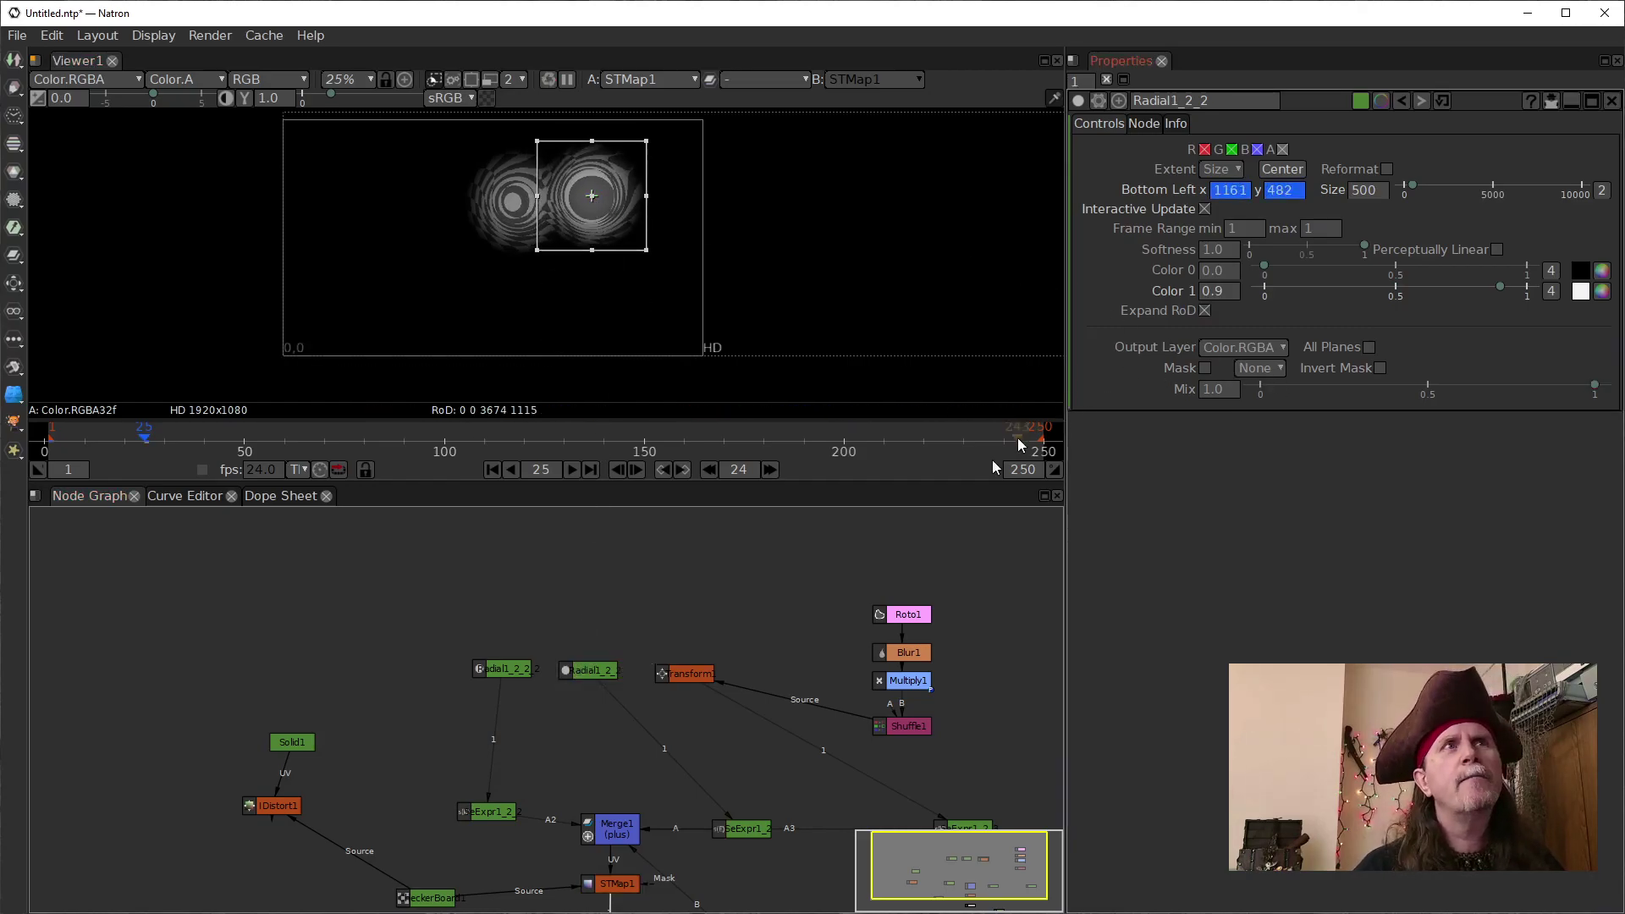
{"action": "left_click_drag", "start_coordinate": [590, 196], "coordinate": [560, 256]}
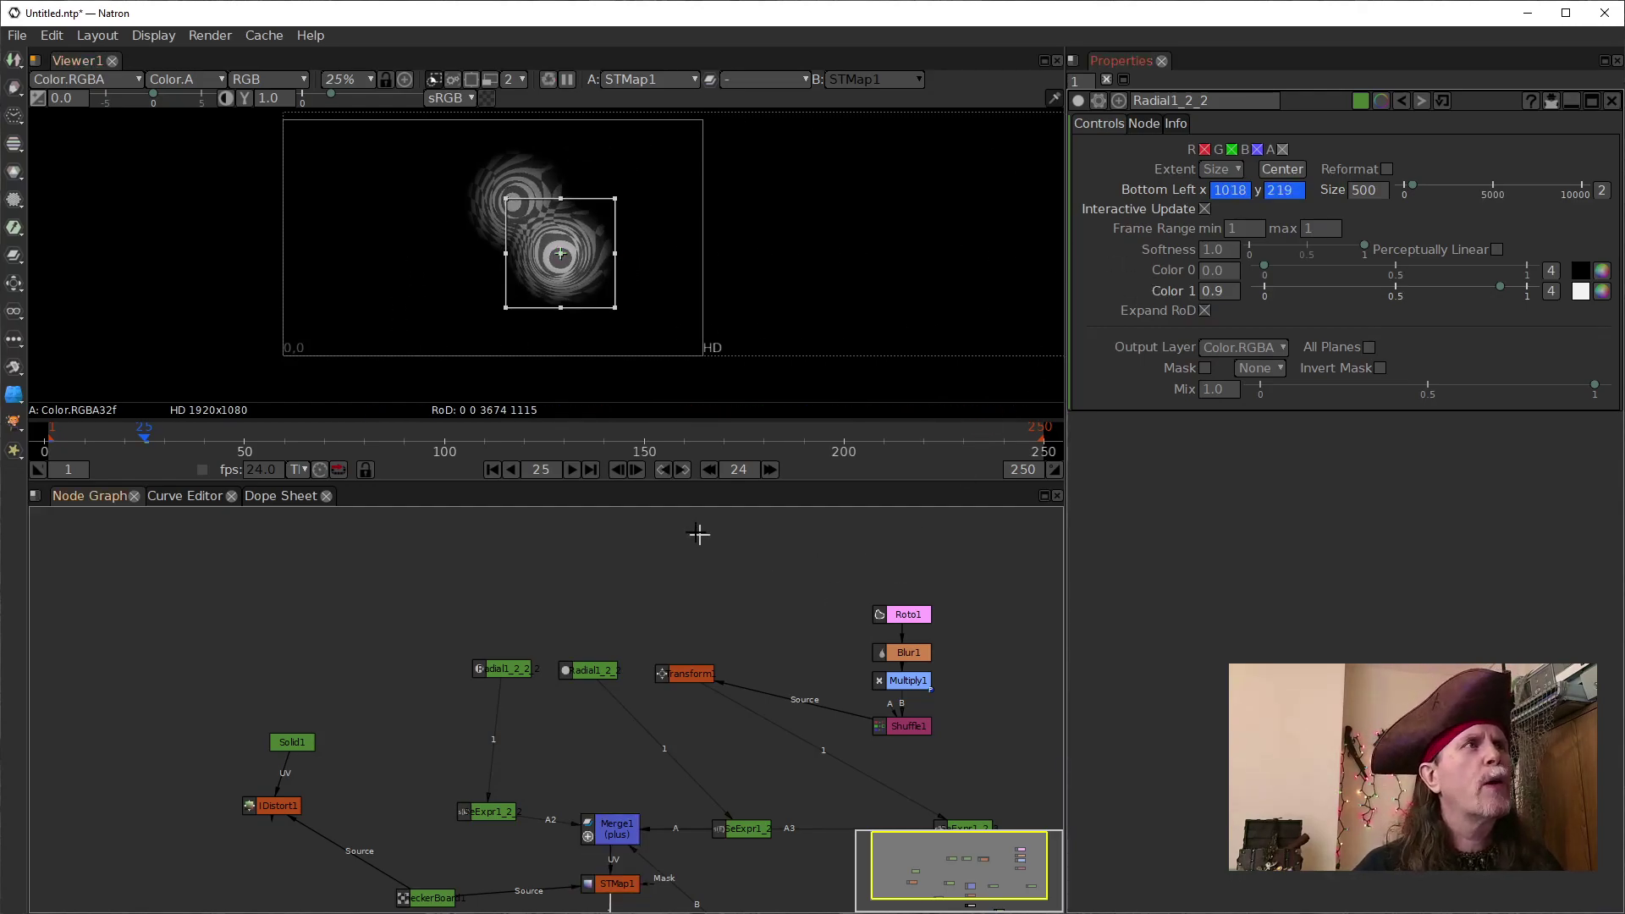
At frame 49, move Radial1_2_2 to about x 526, y 386 and Radial1_2_2_2 to about x 846, y 321
{"action": "left_click", "coordinate": [770, 470]}
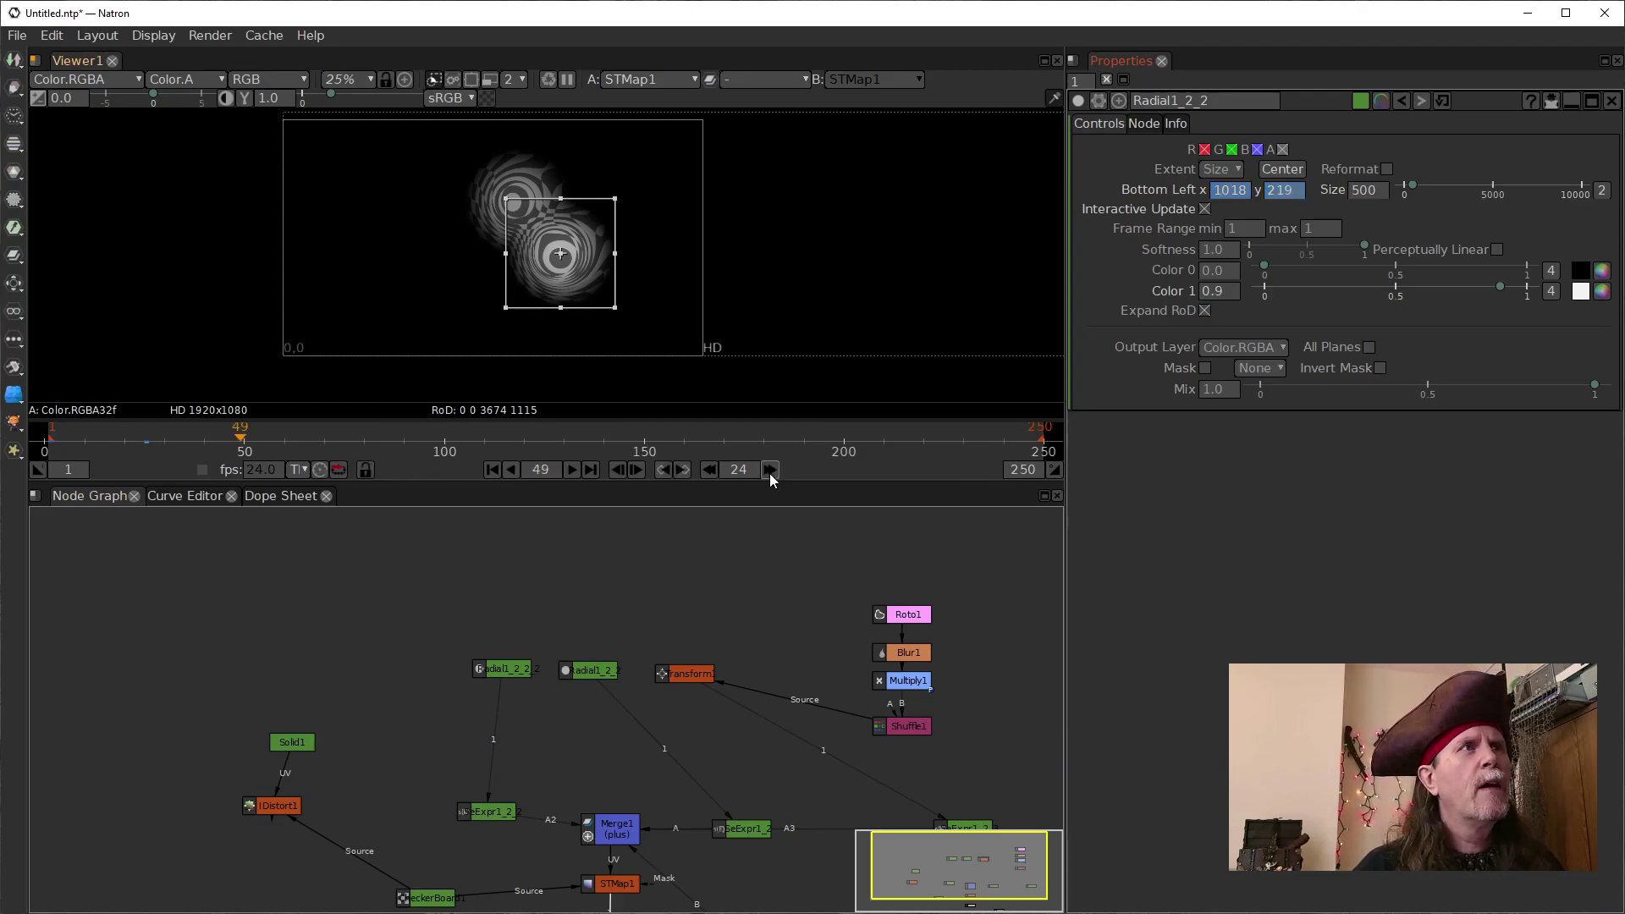
{"action": "left_click_drag", "start_coordinate": [560, 254], "coordinate": [450, 216]}
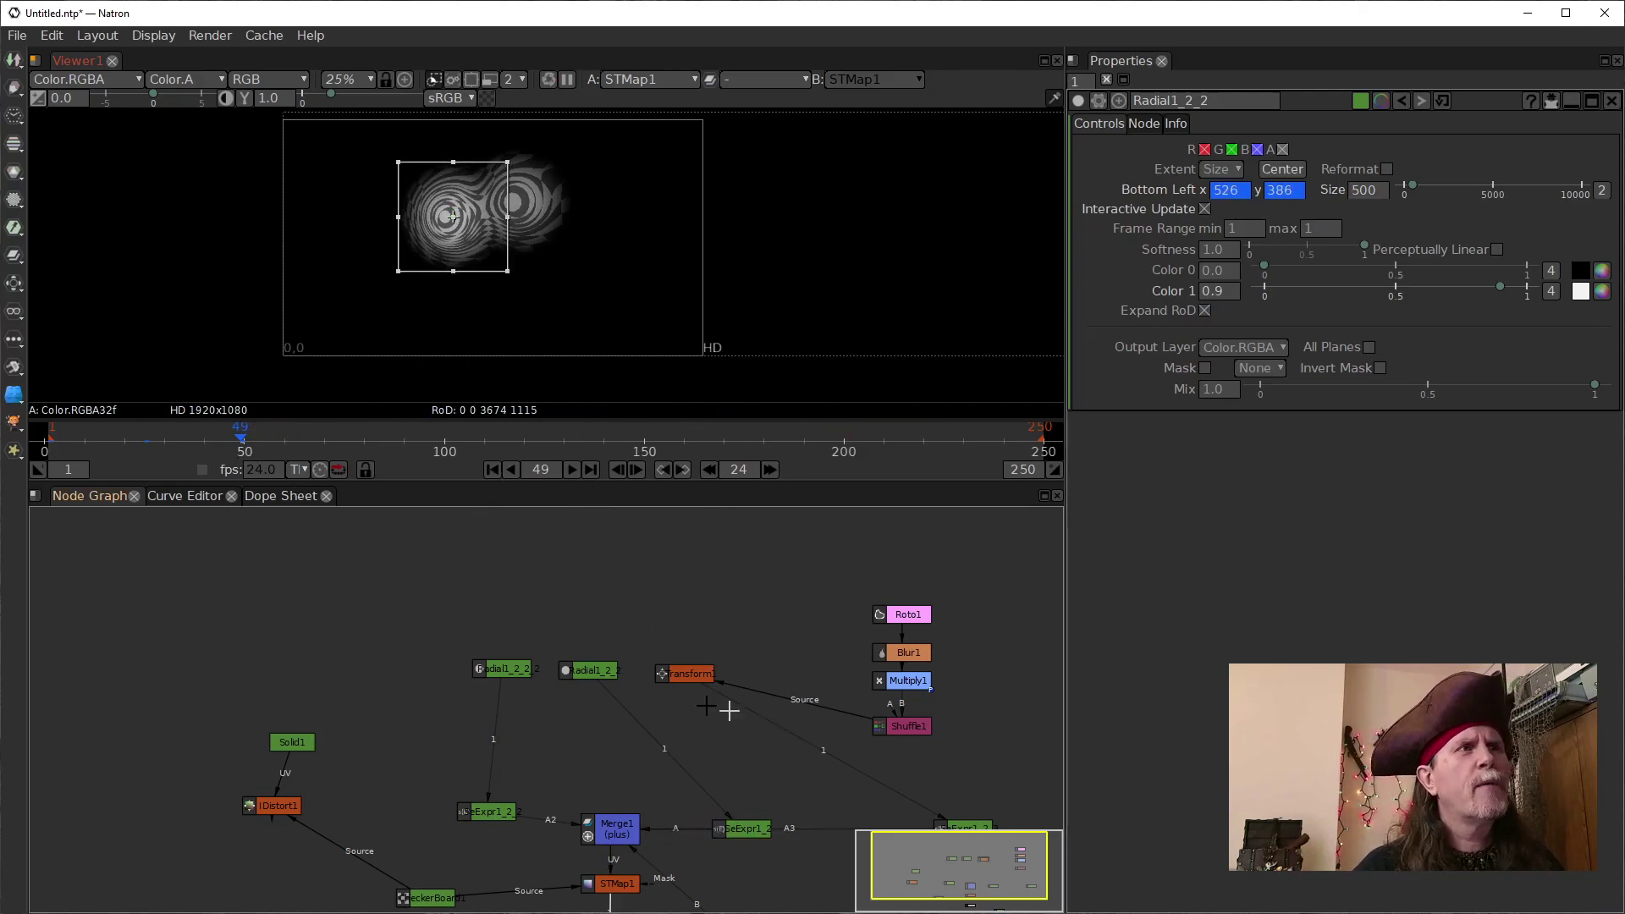
{"action": "left_click", "coordinate": [507, 671]}
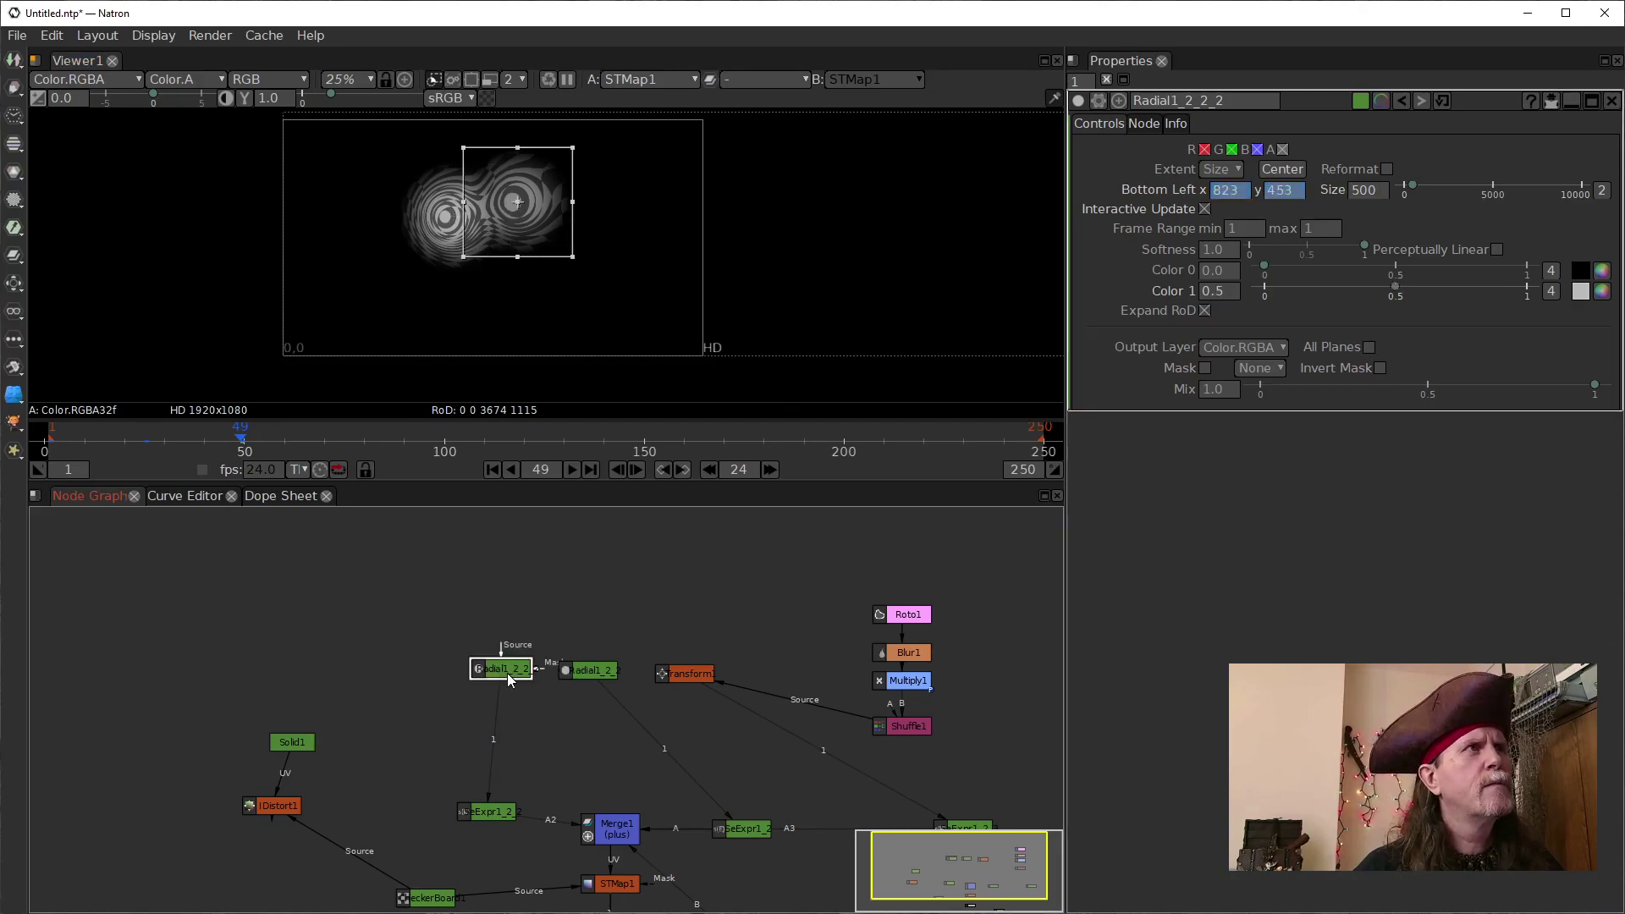
{"action": "left_click_drag", "start_coordinate": [519, 201], "coordinate": [524, 231]}
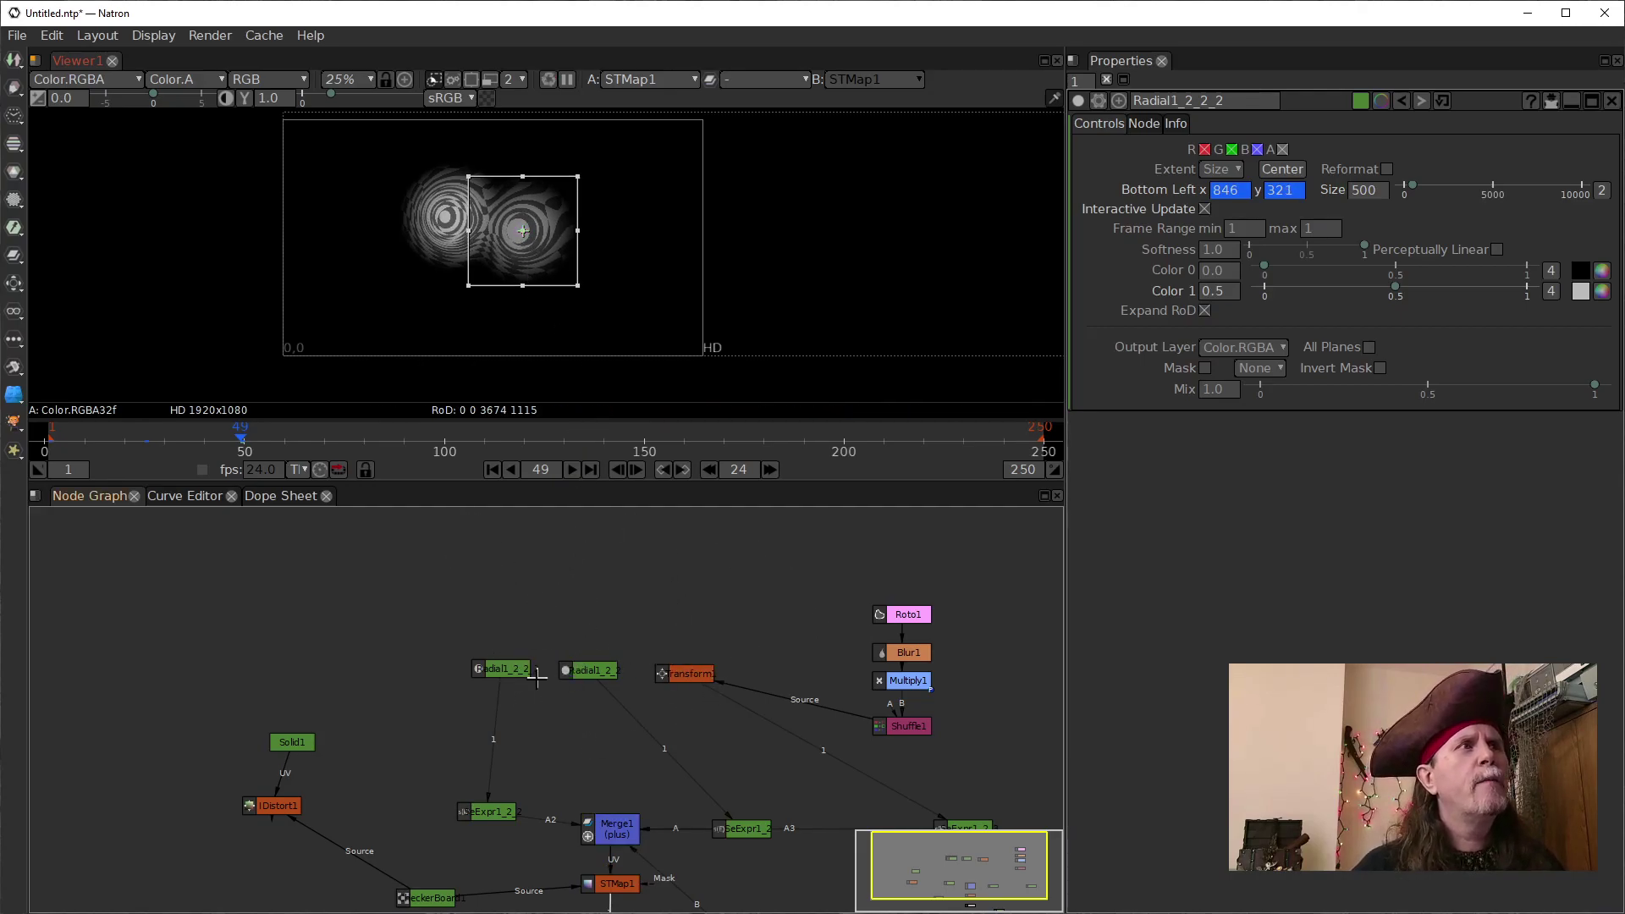
At frame 73, move Radial1_2_2_2 to about x 1005, y 154 and Radial1_2_2 to about x 321, y 196
{"action": "left_click", "coordinate": [770, 471]}
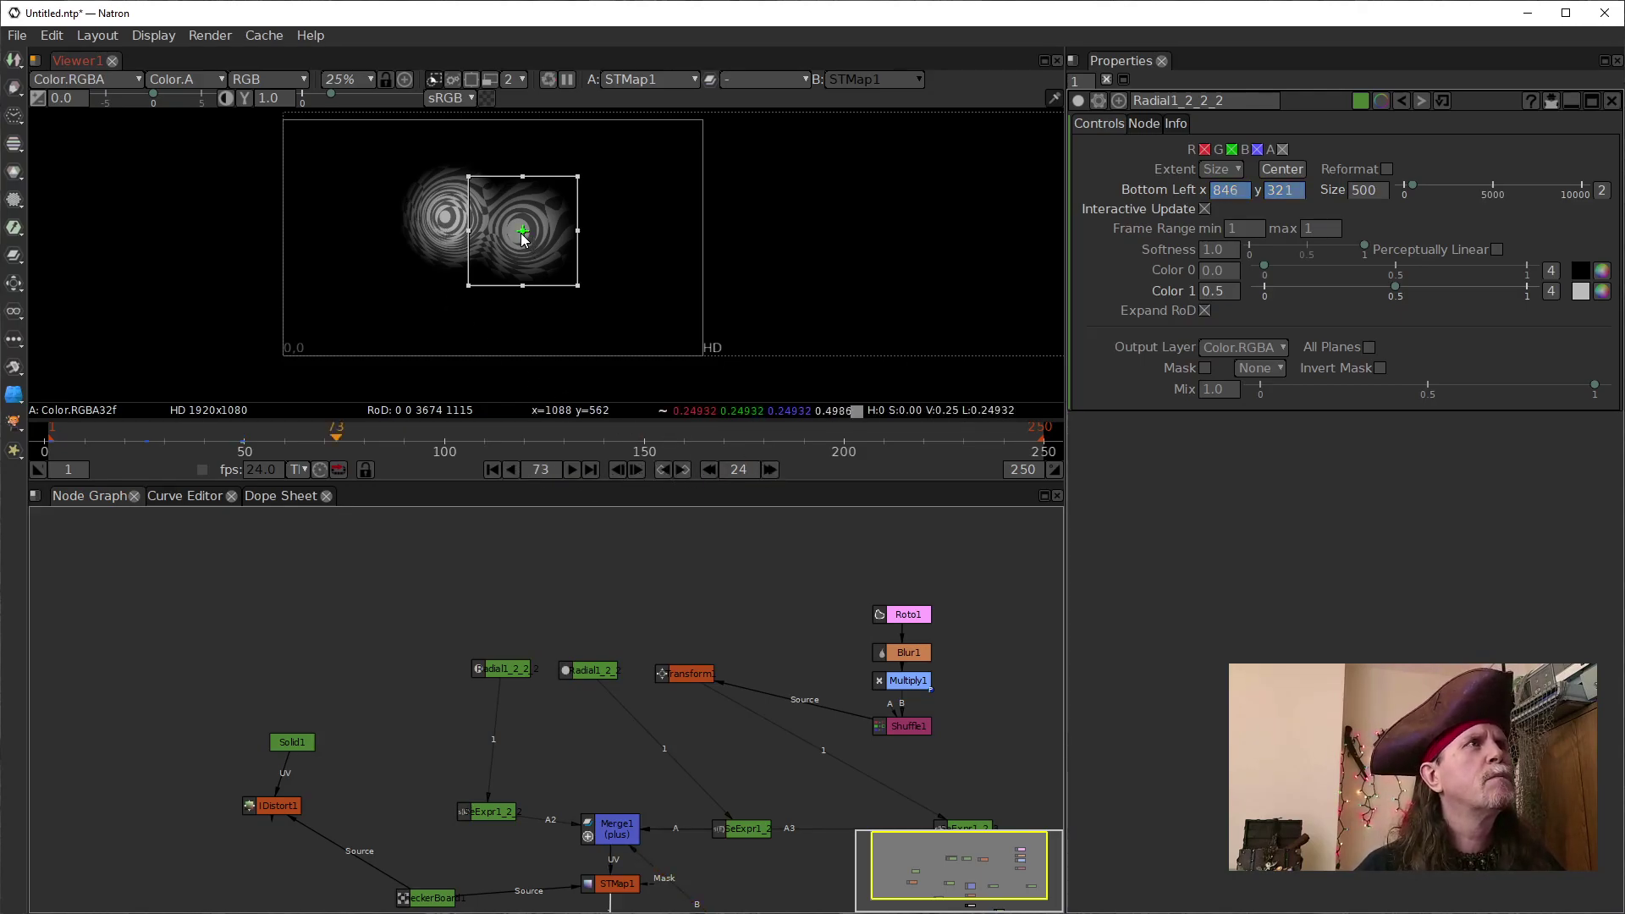
{"action": "left_click_drag", "start_coordinate": [521, 232], "coordinate": [557, 268]}
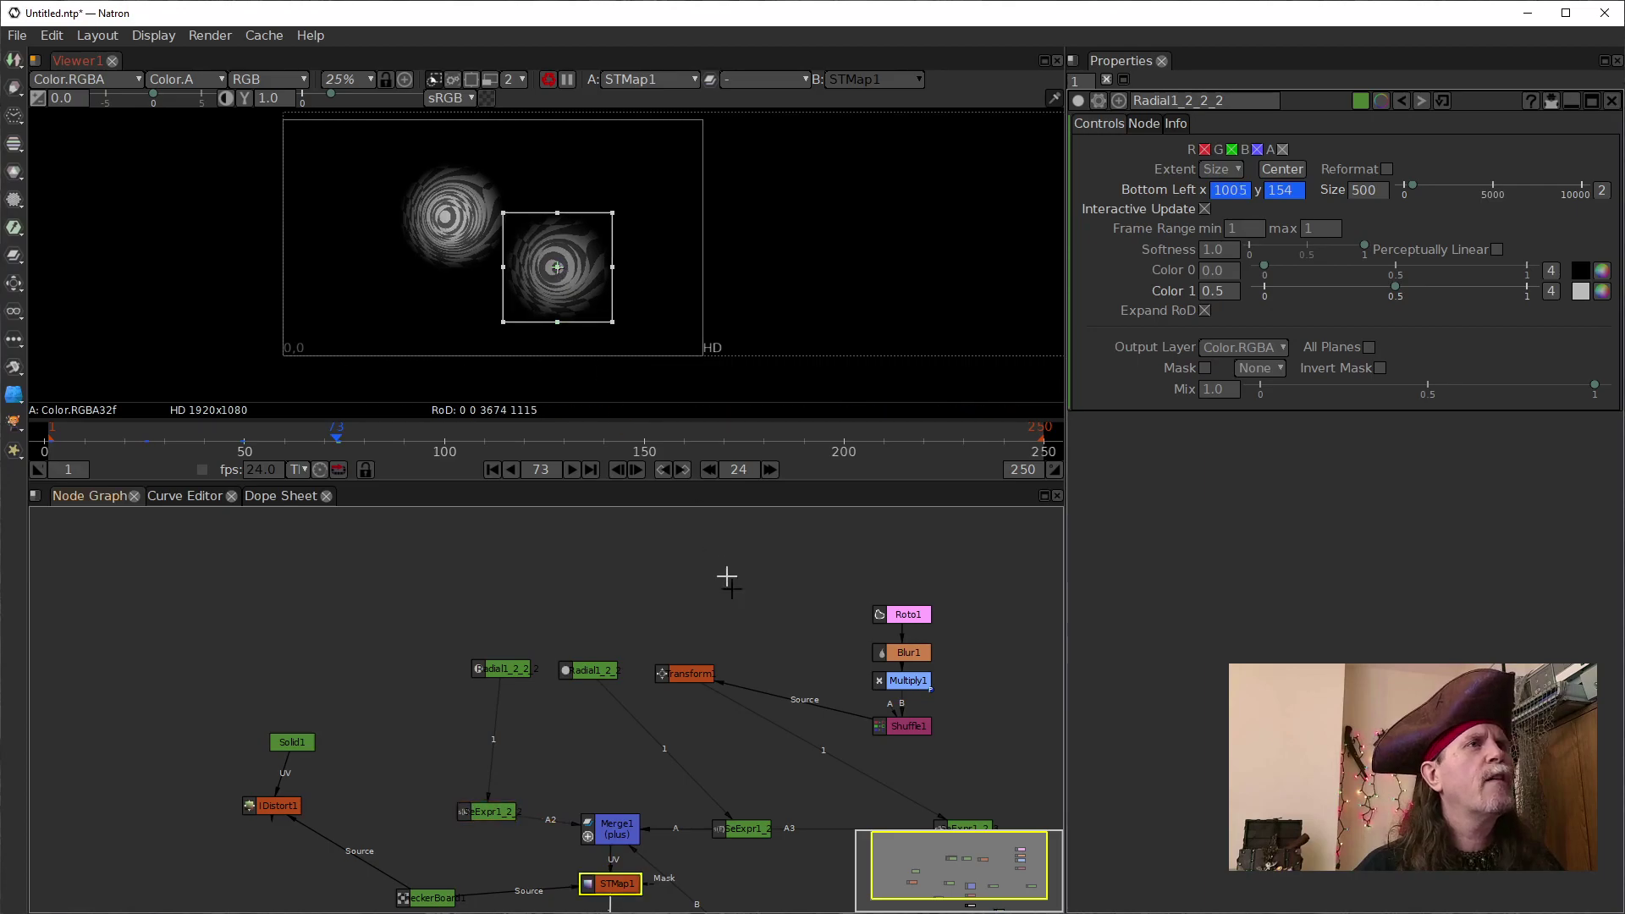
{"action": "left_click", "coordinate": [497, 671]}
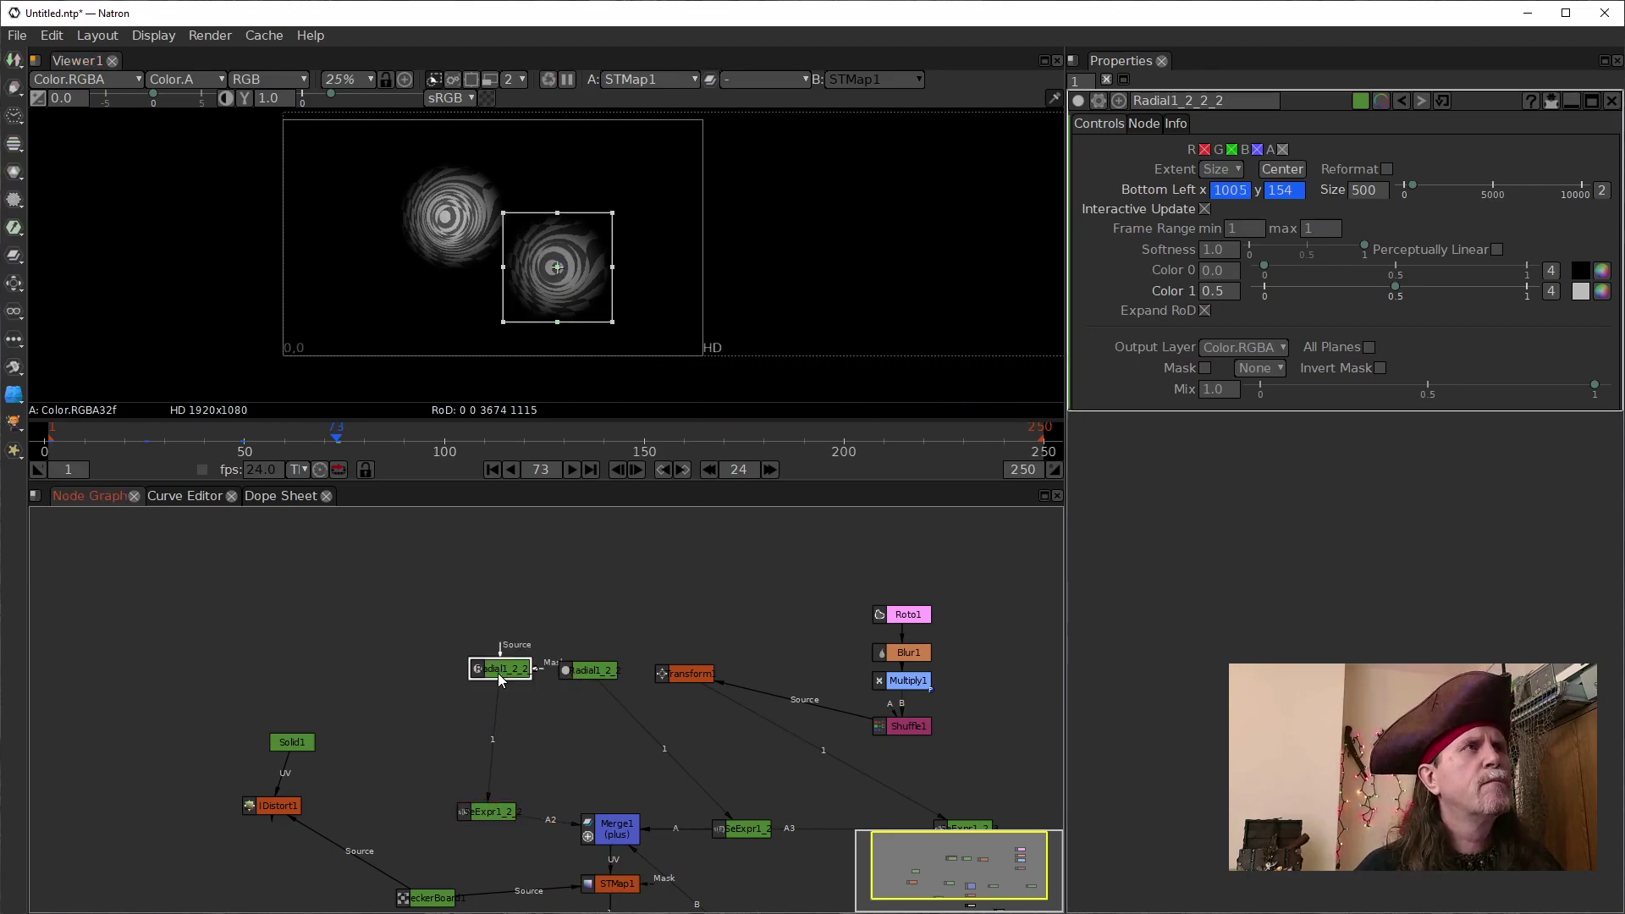
{"action": "left_click", "coordinate": [588, 668]}
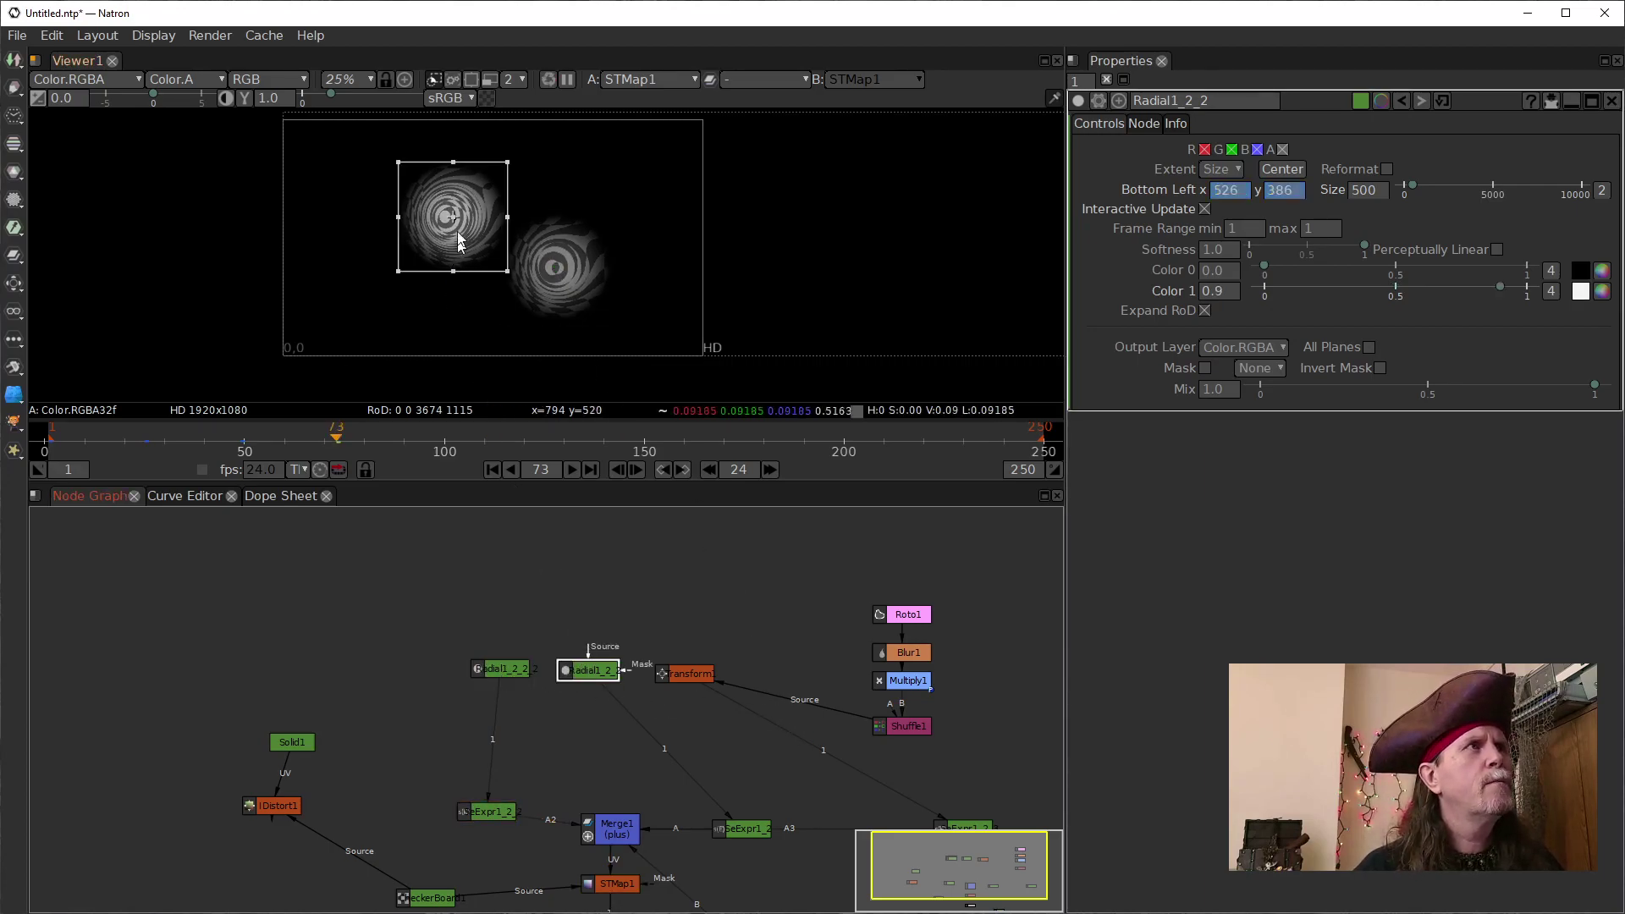
{"action": "left_click_drag", "start_coordinate": [418, 245], "coordinate": [409, 257]}
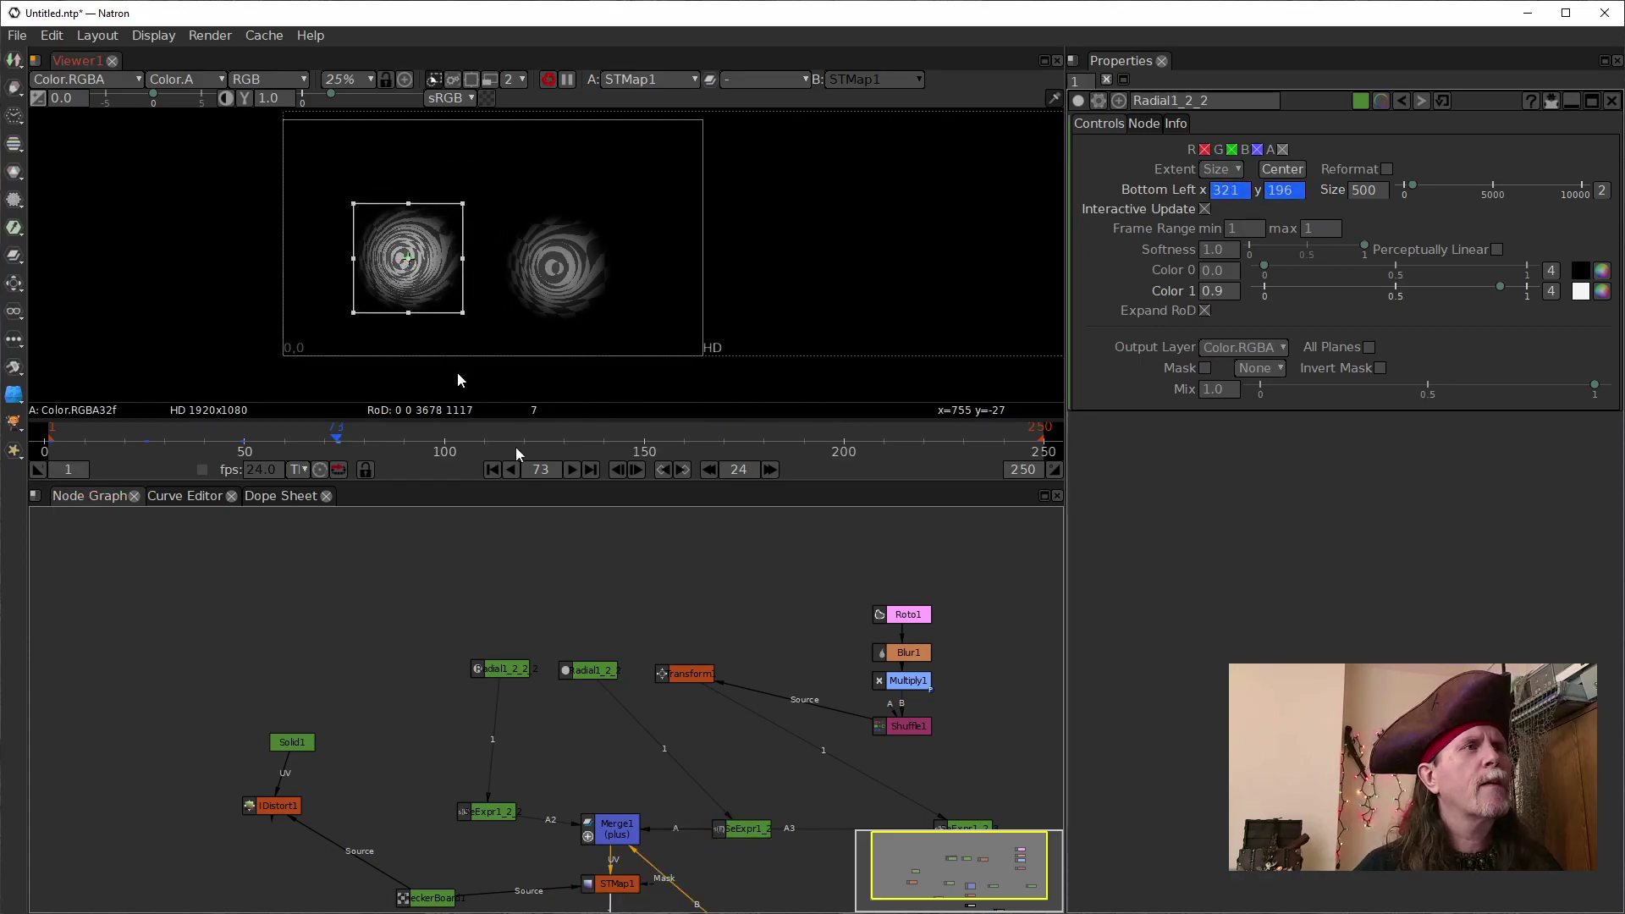
Key Transform1's Translate at frame 49, and at frame 73 move it to about x 8, y 141
{"action": "left_click", "coordinate": [698, 675]}
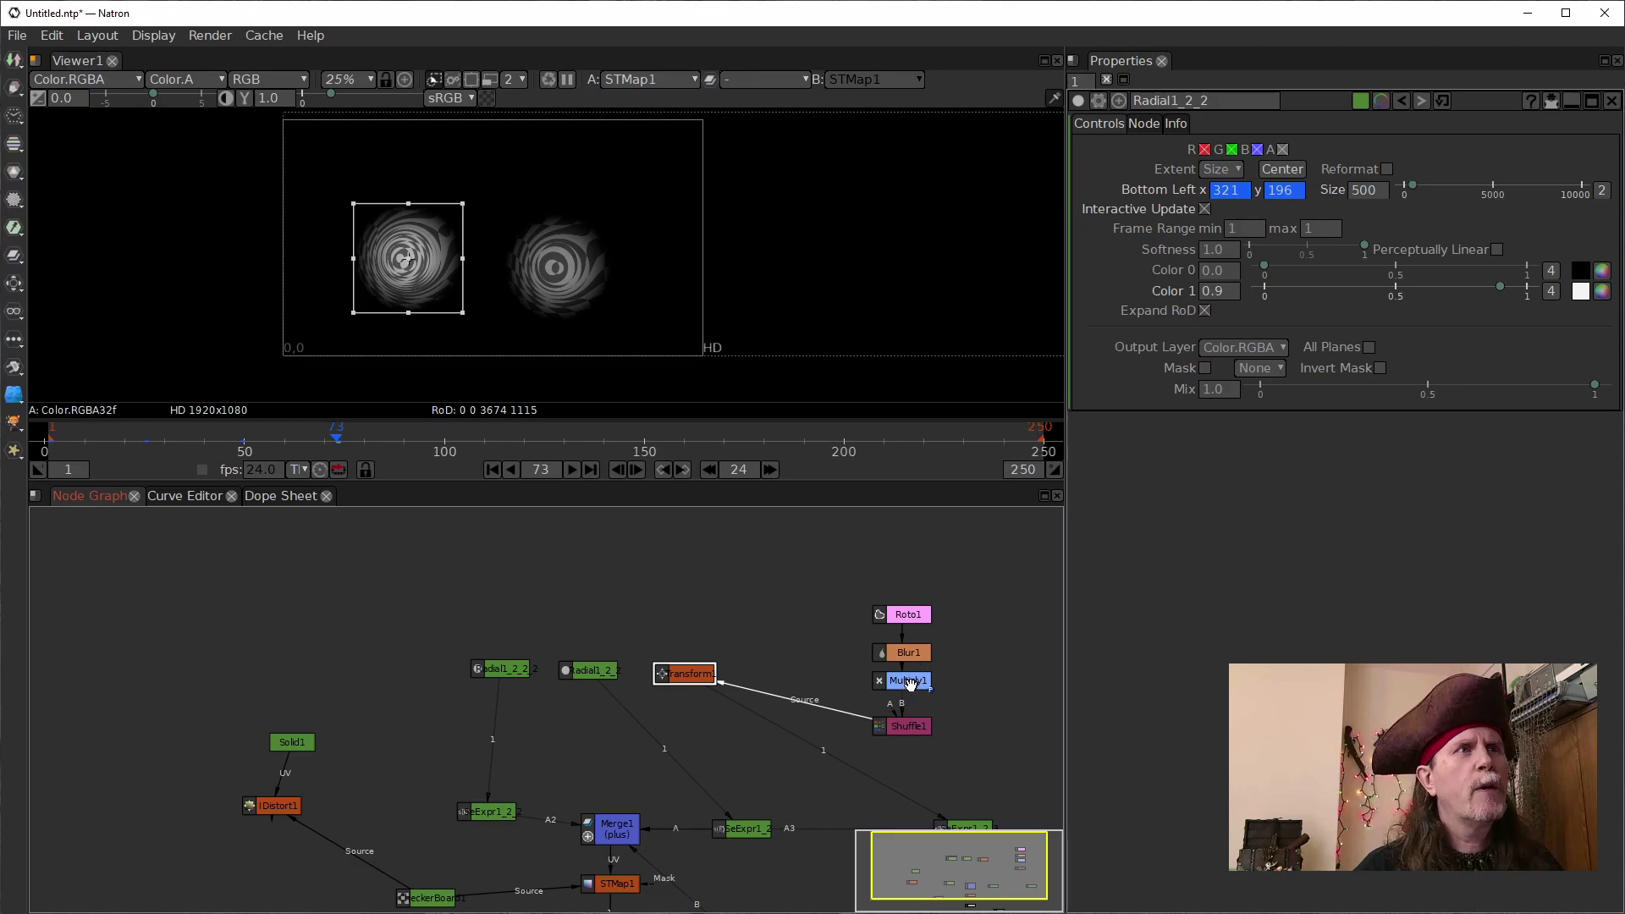
{"action": "double_click", "coordinate": [674, 675]}
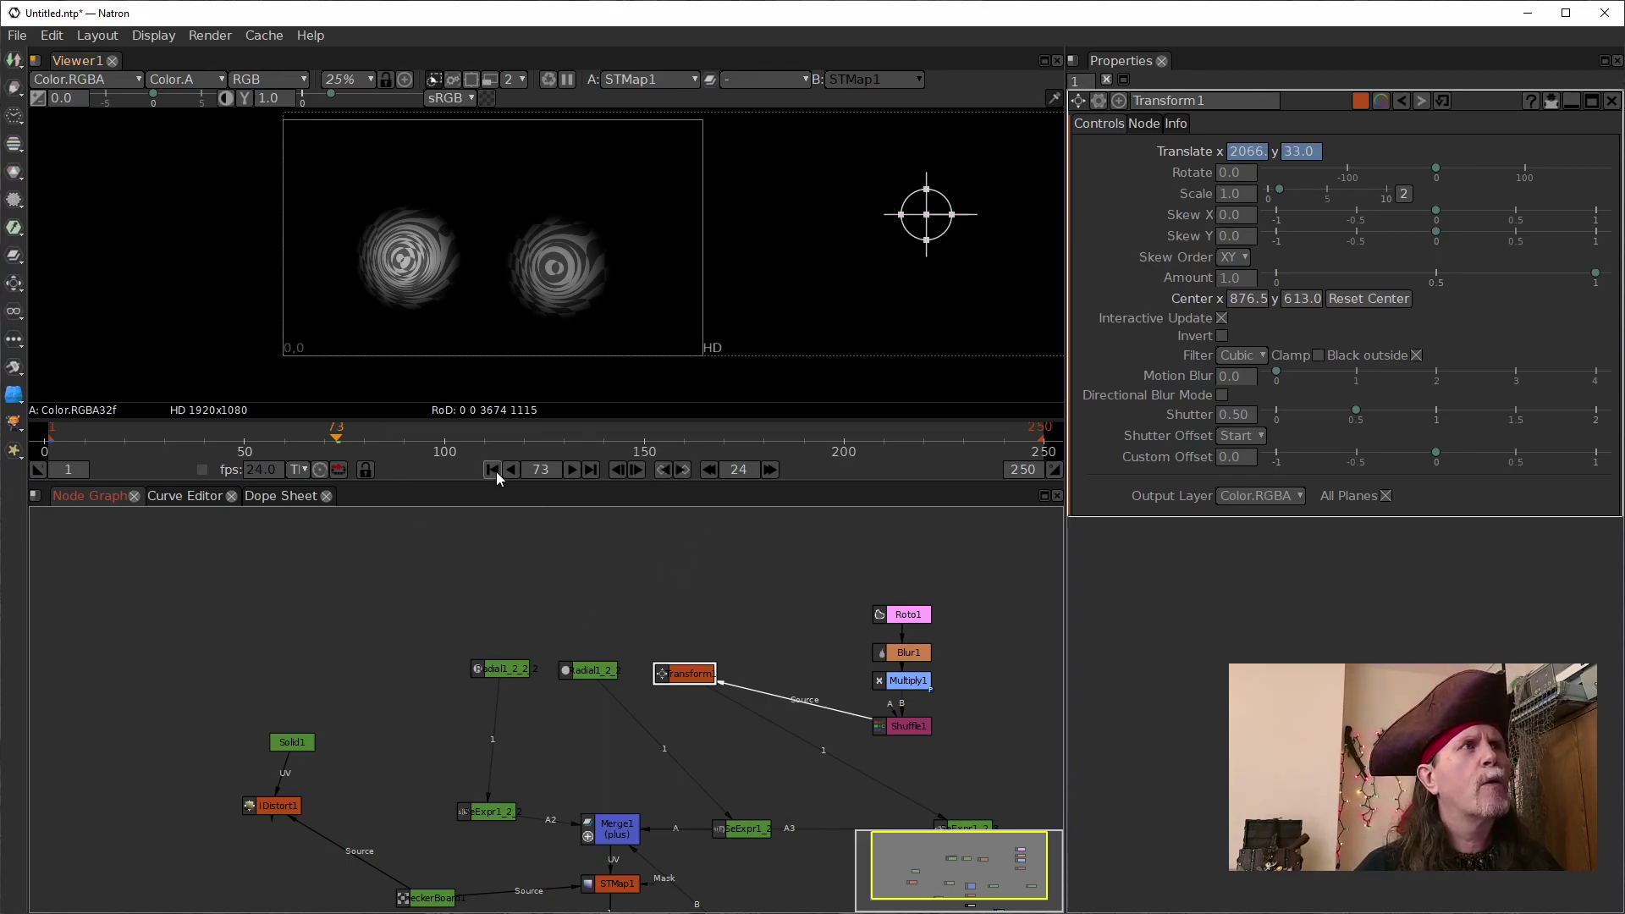
{"action": "left_click", "coordinate": [705, 471]}
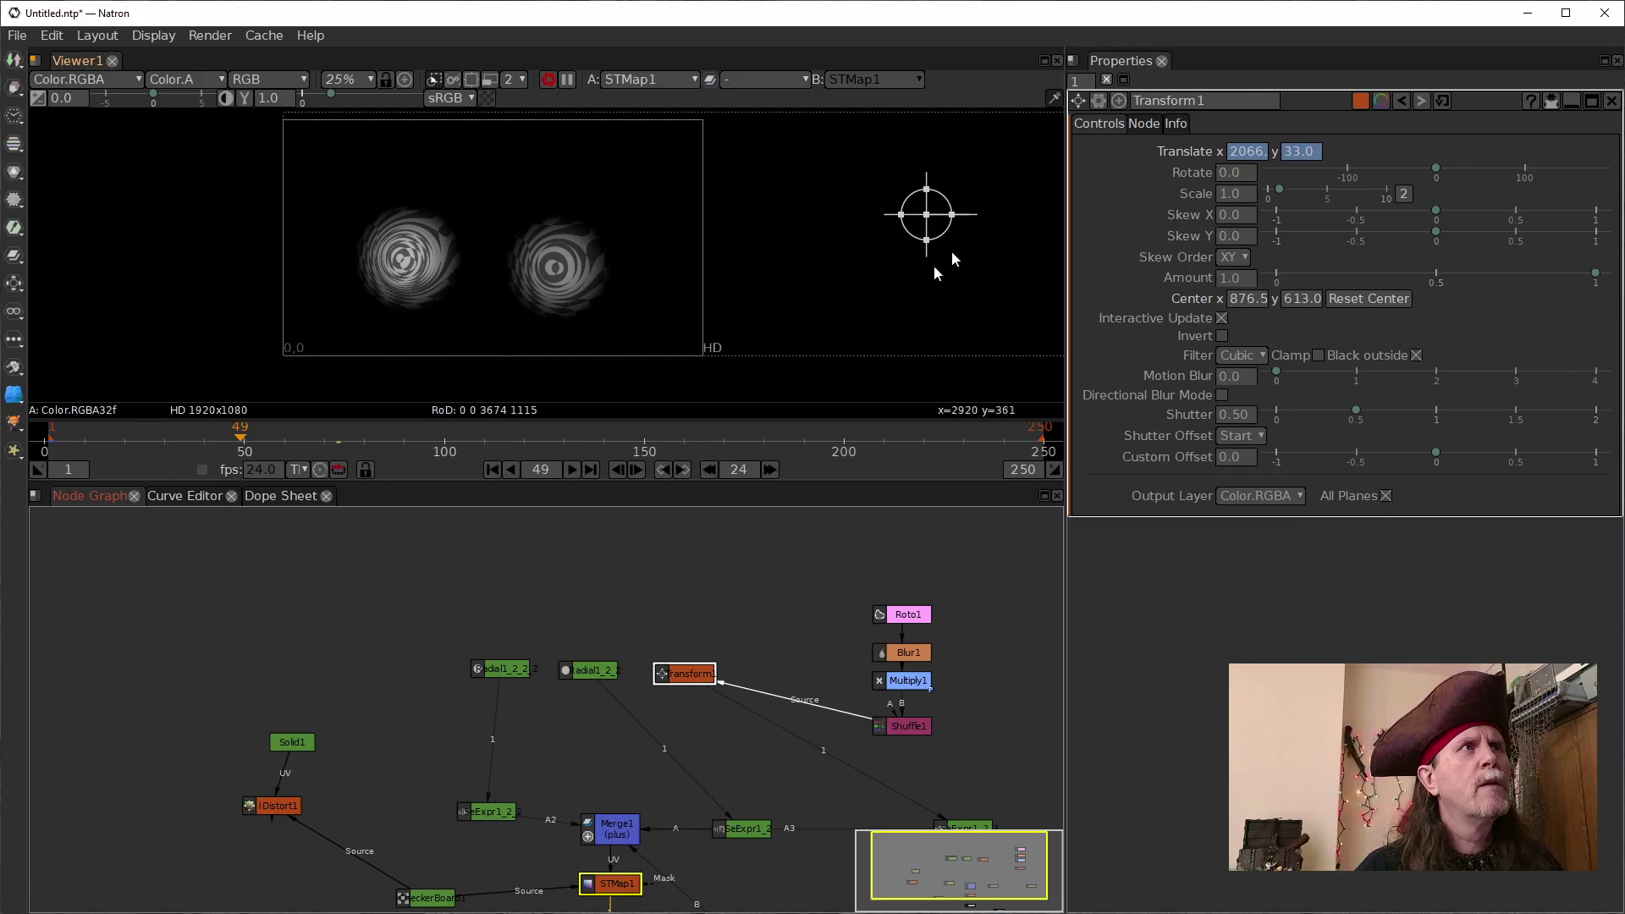
{"action": "right_click", "coordinate": [1235, 154]}
{"action": "left_click", "coordinate": [1271, 164]}
{"action": "left_click", "coordinate": [767, 471]}
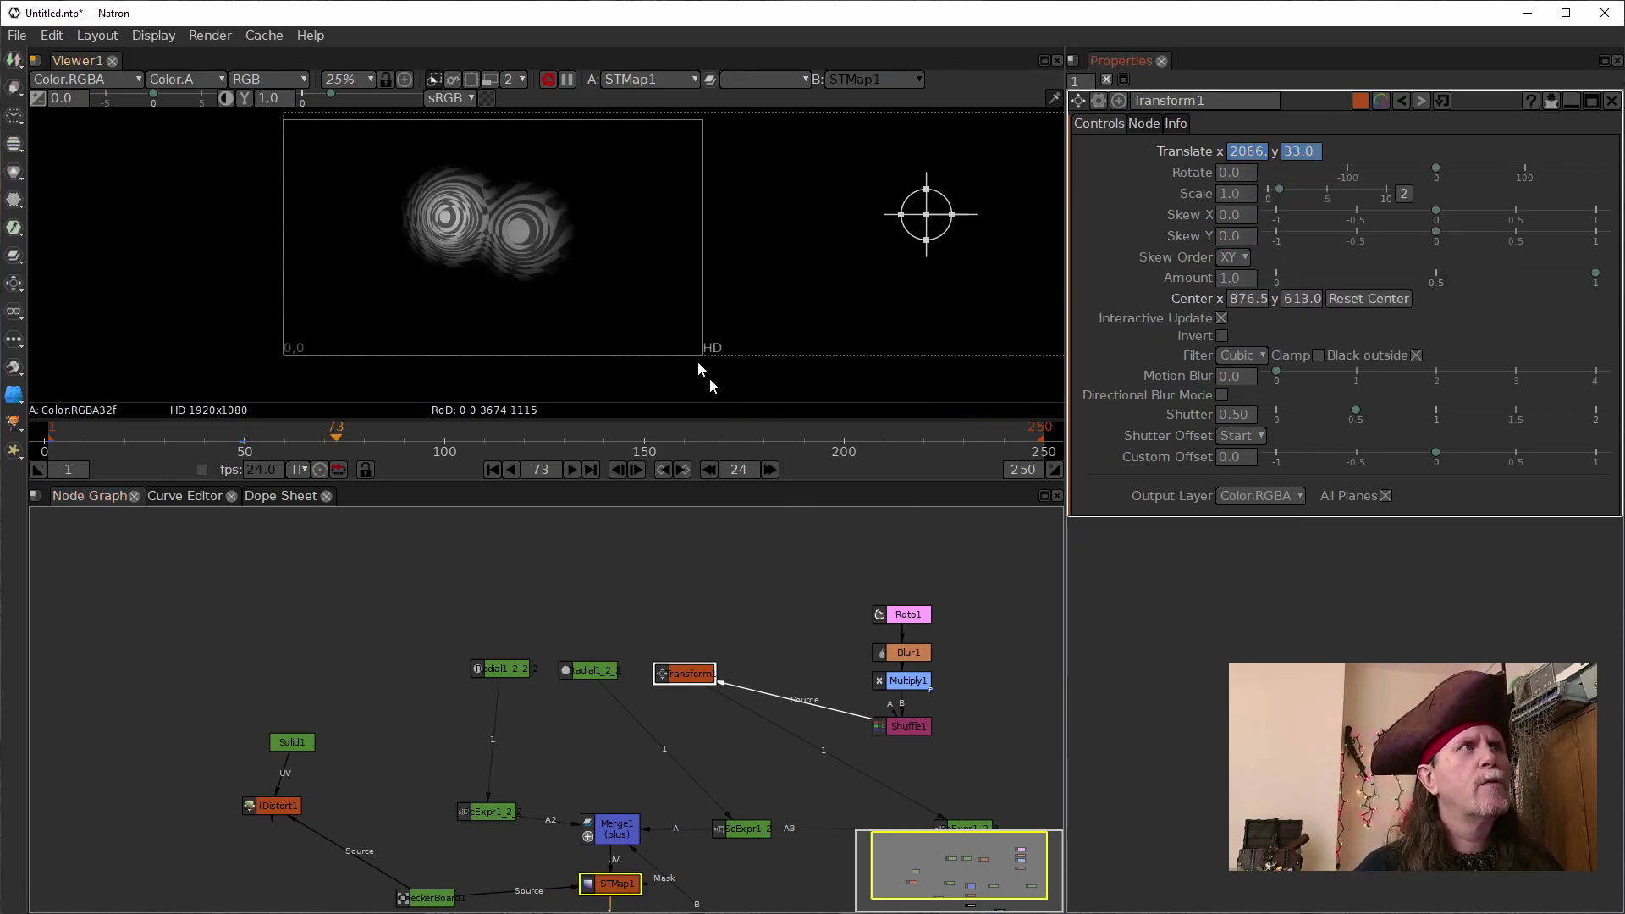
{"action": "left_click_drag", "start_coordinate": [927, 218], "coordinate": [479, 194]}
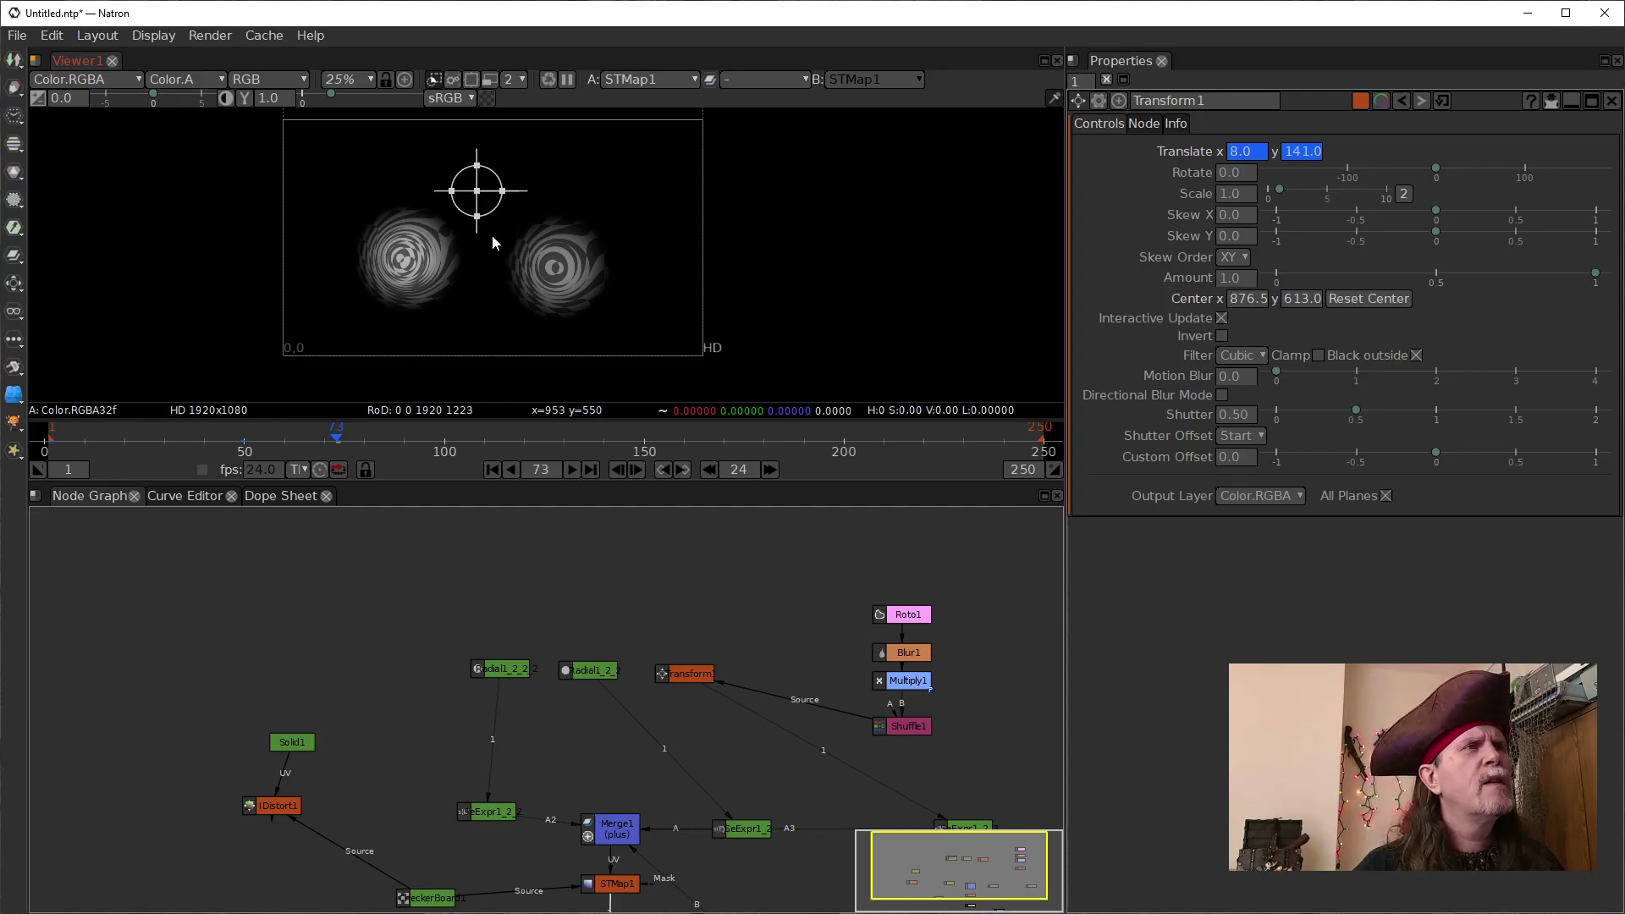
Turn off Black outside on Transform1 and place the node beneath Shuffle1 in the roto branch
{"action": "left_click_drag", "start_coordinate": [713, 678], "coordinate": [762, 682]}
{"action": "left_click_drag", "start_coordinate": [914, 730], "coordinate": [912, 719]}
{"action": "left_click_drag", "start_coordinate": [744, 689], "coordinate": [745, 725]}
{"action": "left_click", "coordinate": [1416, 356]}
{"action": "left_click_drag", "start_coordinate": [728, 717], "coordinate": [899, 751]}
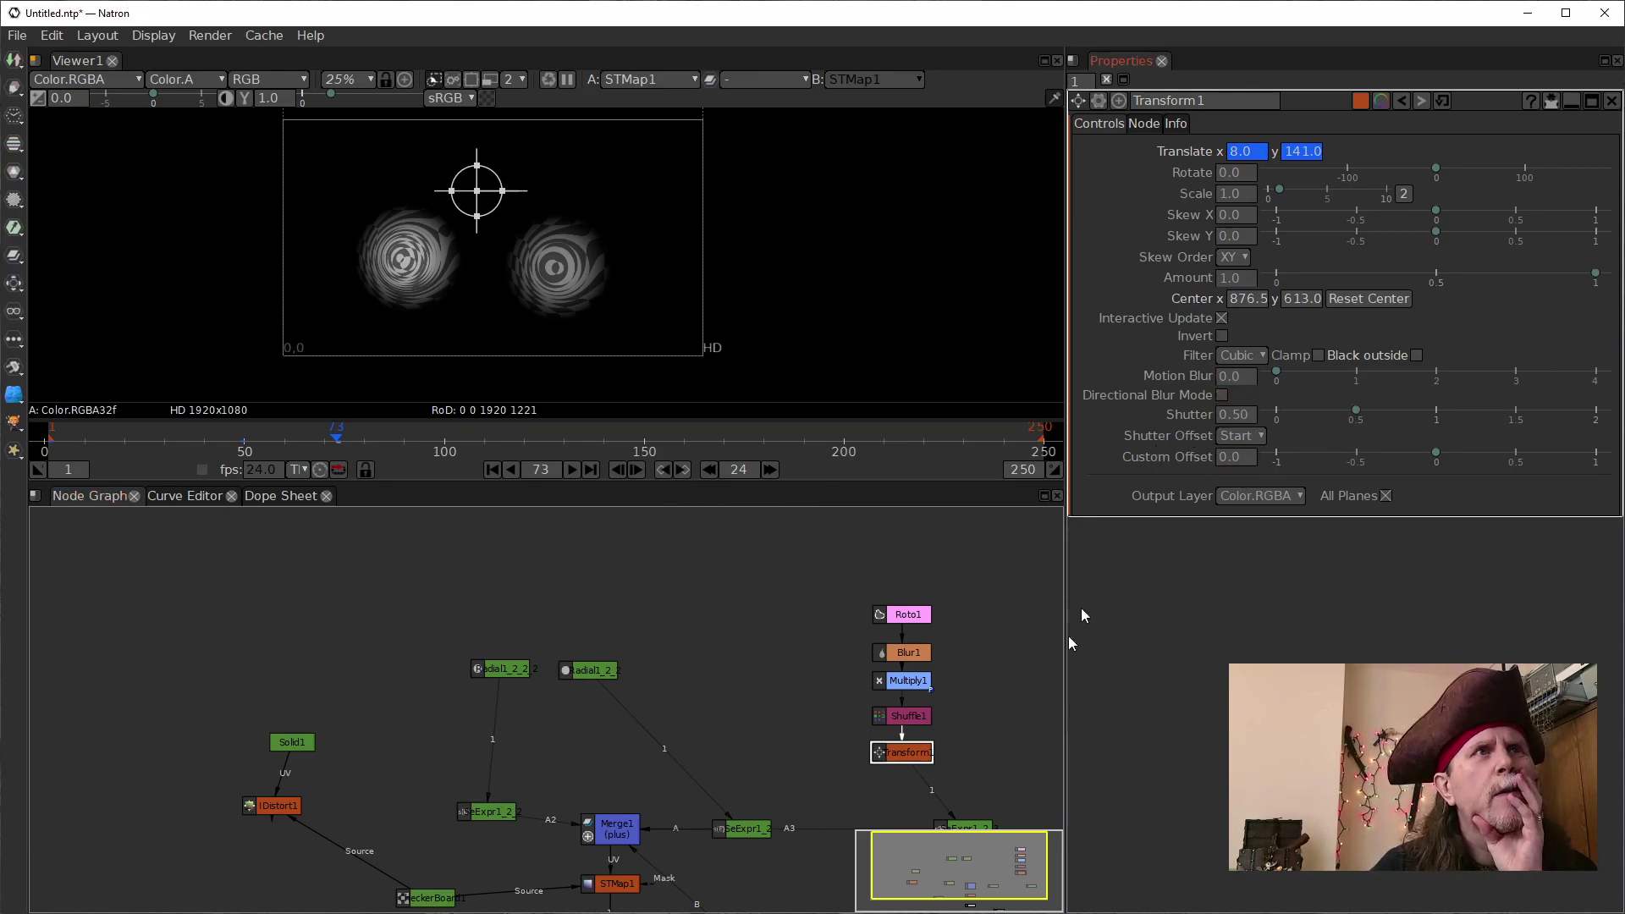
{"action": "mouse_move", "coordinate": [902, 753]}
{"action": "left_mouse_down"}
{"action": "mouse_move", "coordinate": [792, 751]}
{"action": "mouse_move", "coordinate": [917, 759]}
{"action": "left_mouse_up"}
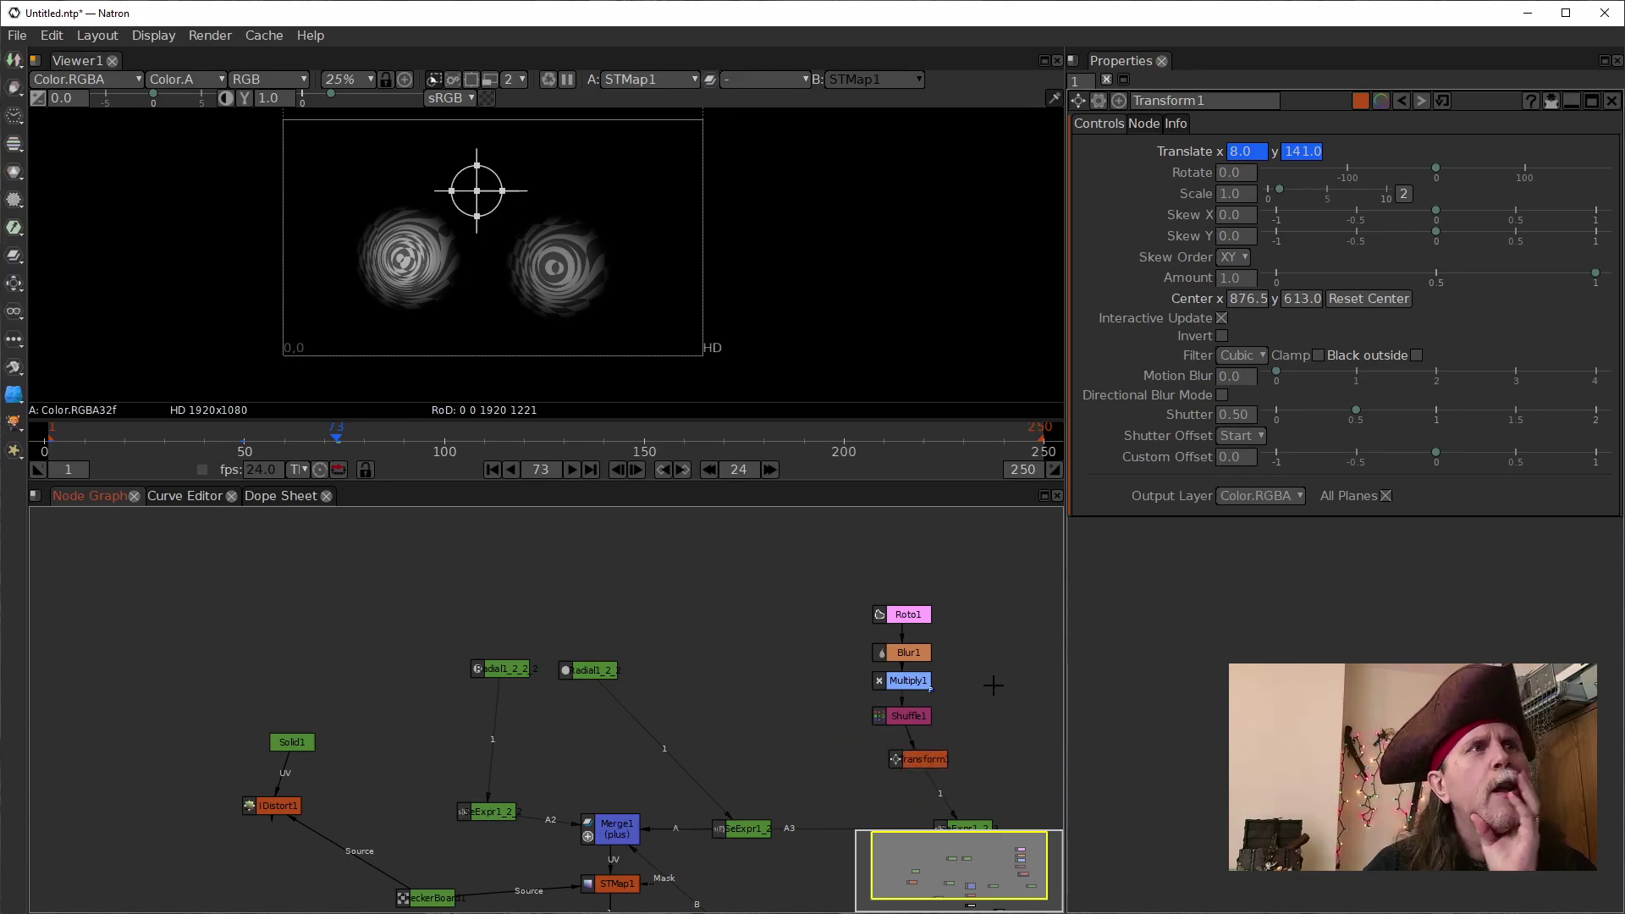
Move Roto1 up and insert a Merge node below it, with Roto1 feeding the merge's A input
{"action": "left_click", "coordinate": [923, 615]}
{"action": "left_click_drag", "start_coordinate": [921, 616], "coordinate": [922, 587]}
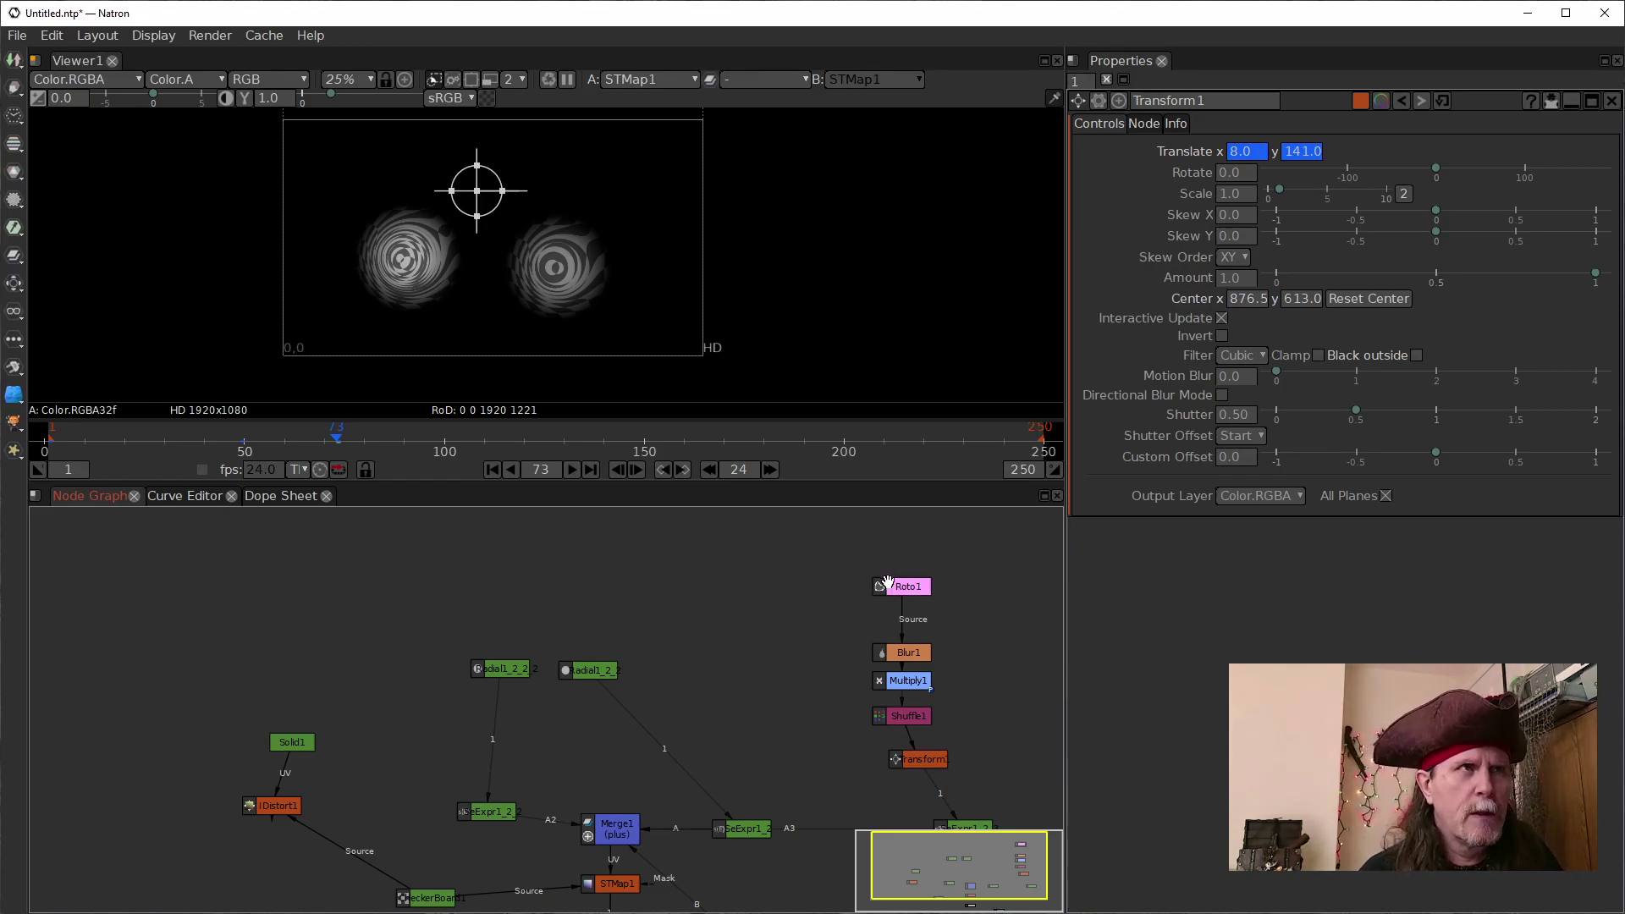
{"action": "key", "text": "Tab"}
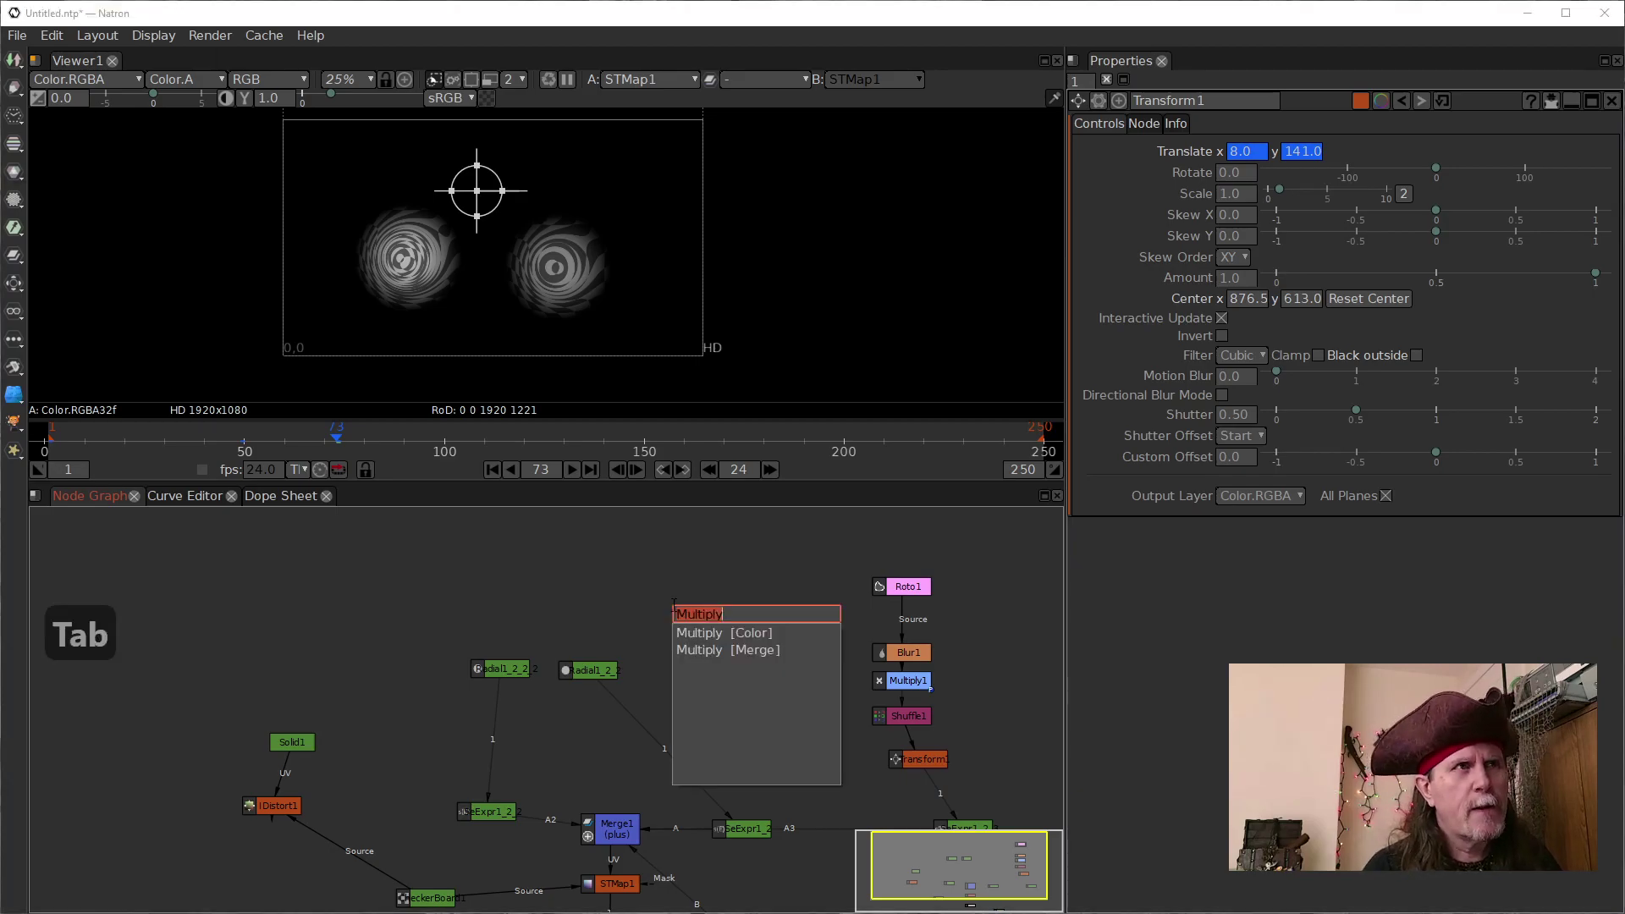
{"action": "key", "text": "Escape"}
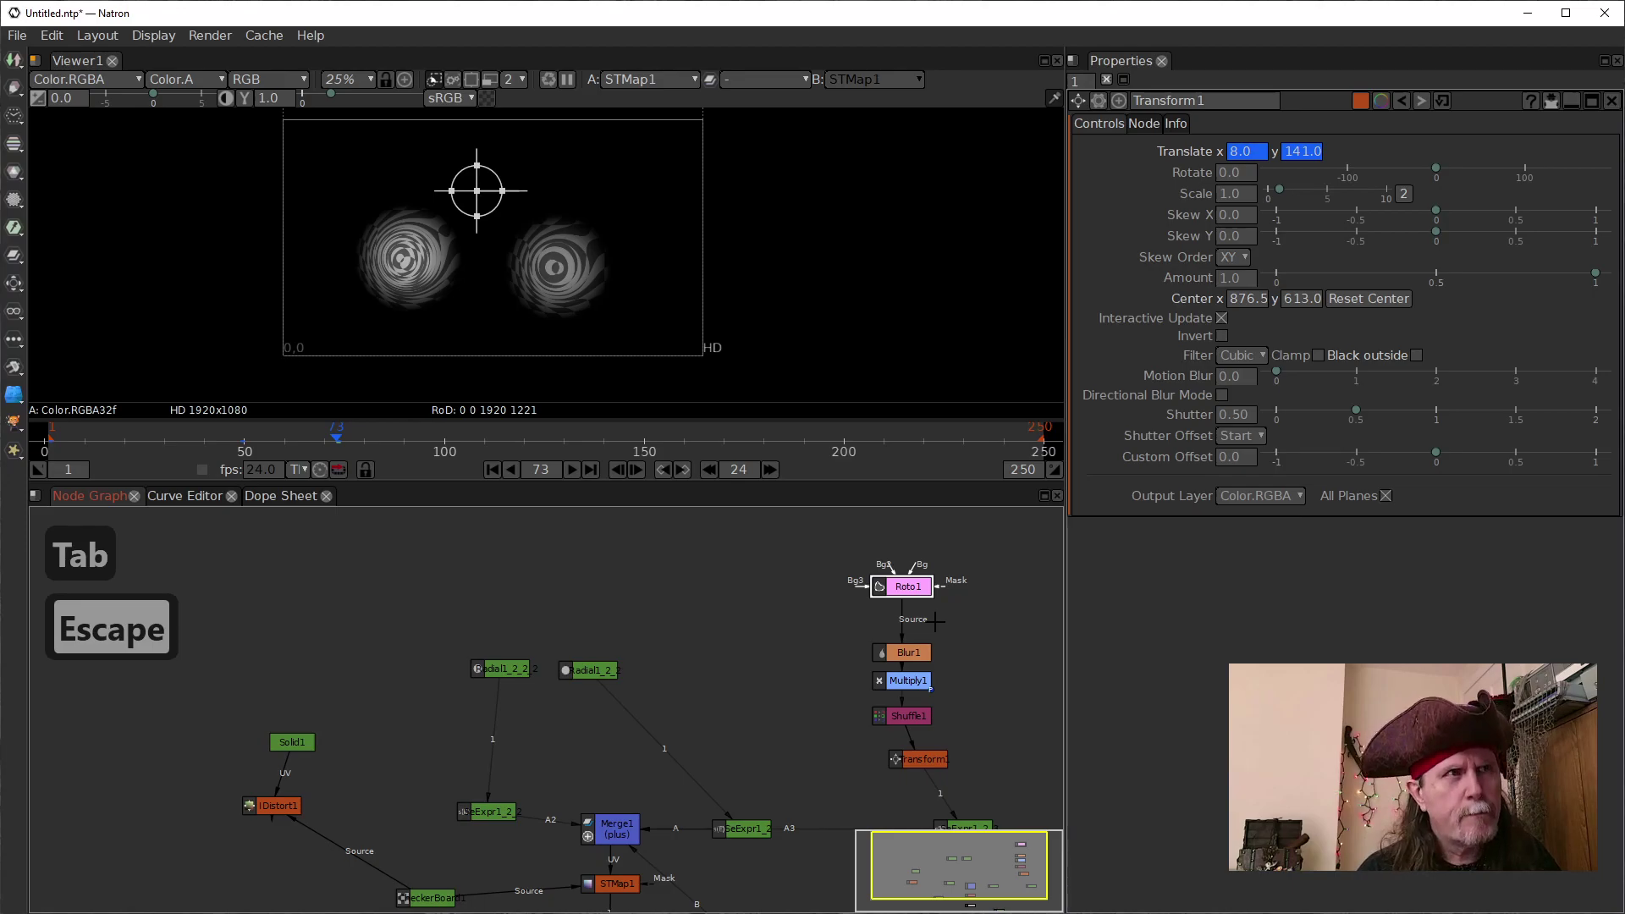
{"action": "key", "text": "m"}
{"action": "left_click_drag", "start_coordinate": [885, 622], "coordinate": [684, 607]}
{"action": "left_click_drag", "start_coordinate": [782, 609], "coordinate": [904, 587]}
{"action": "left_click_drag", "start_coordinate": [814, 641], "coordinate": [914, 639]}
Add a Constant node beside Merge2 and connect it to the merge's B input
{"action": "left_click", "coordinate": [702, 642]}
{"action": "key", "text": "Tab"}
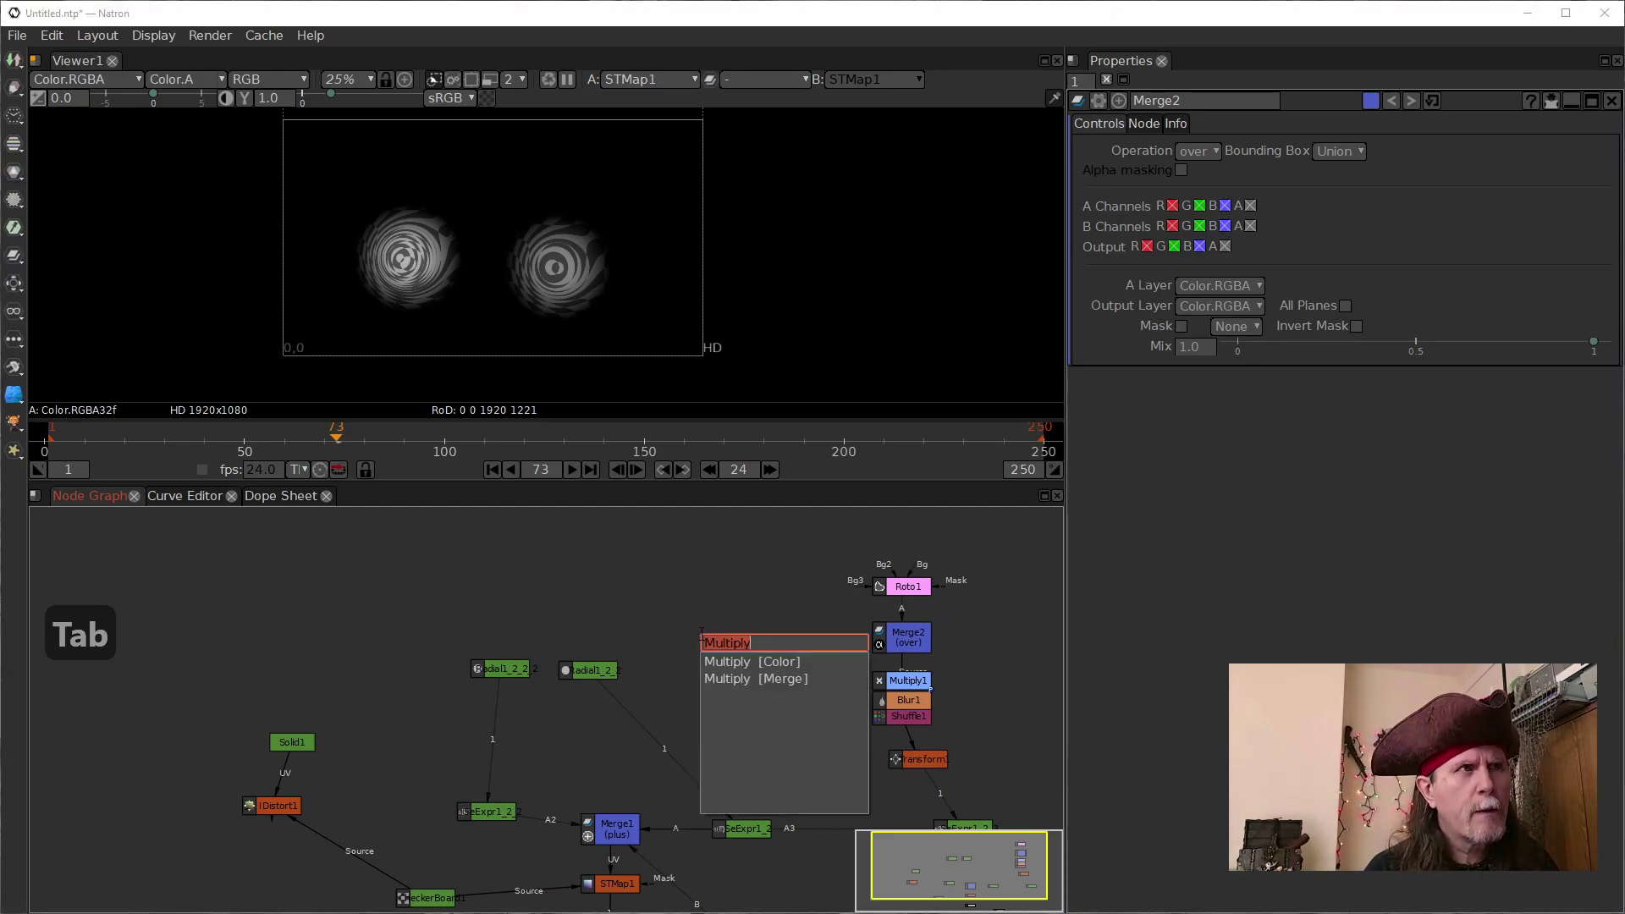
{"action": "type", "text": "c"}
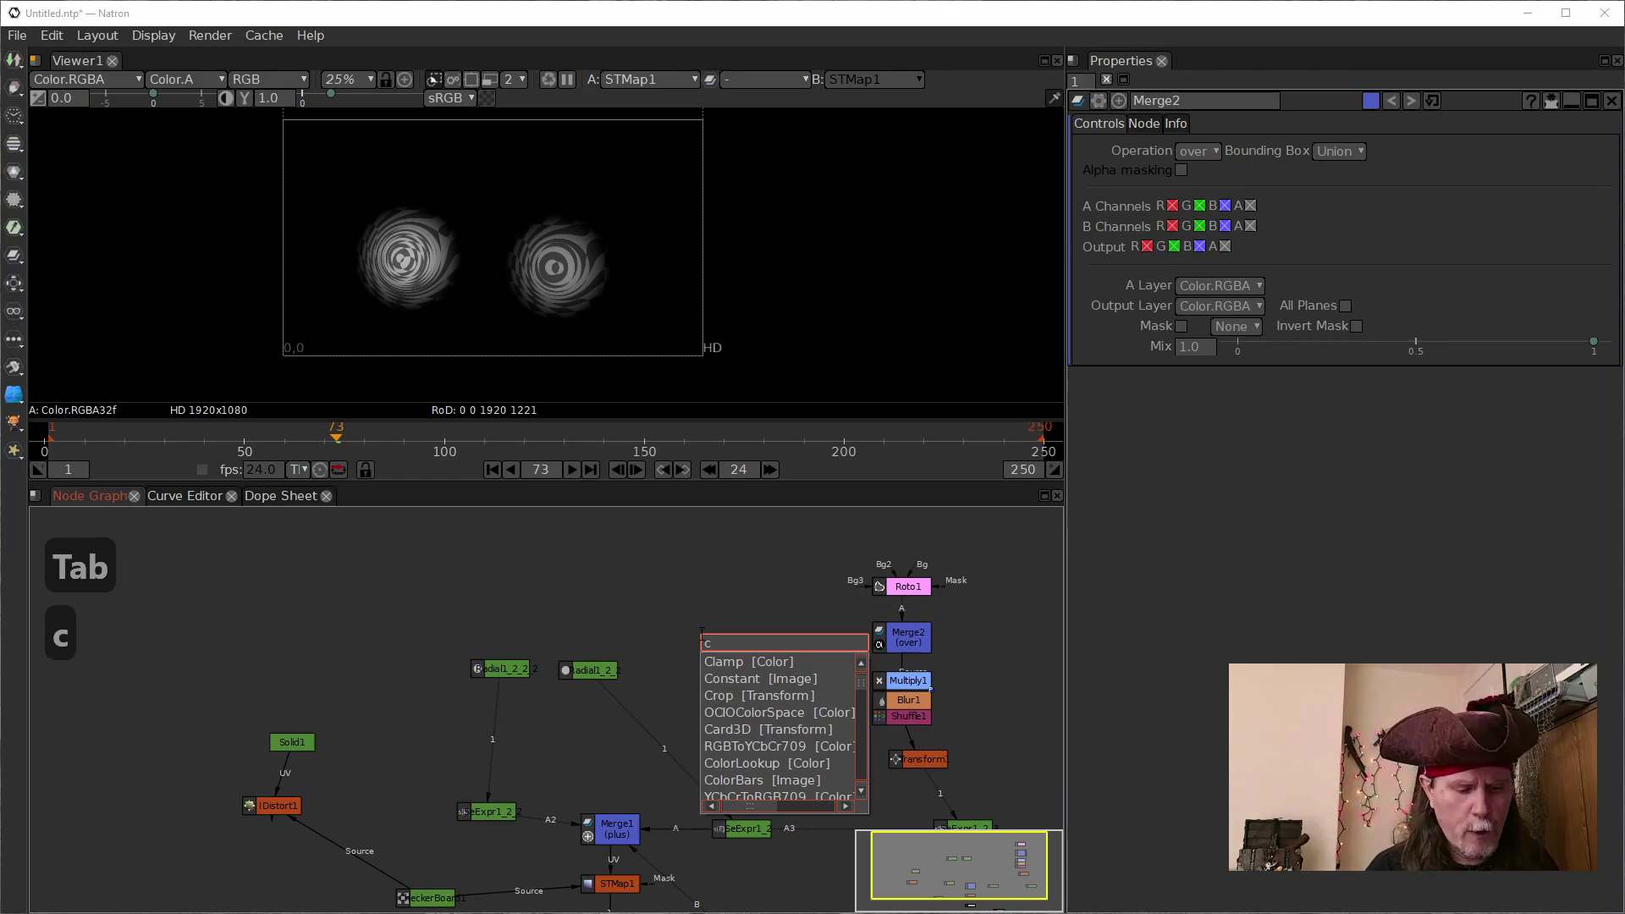
{"action": "type", "text": "on"}
{"action": "key", "text": "Down"}
{"action": "key", "text": "Return"}
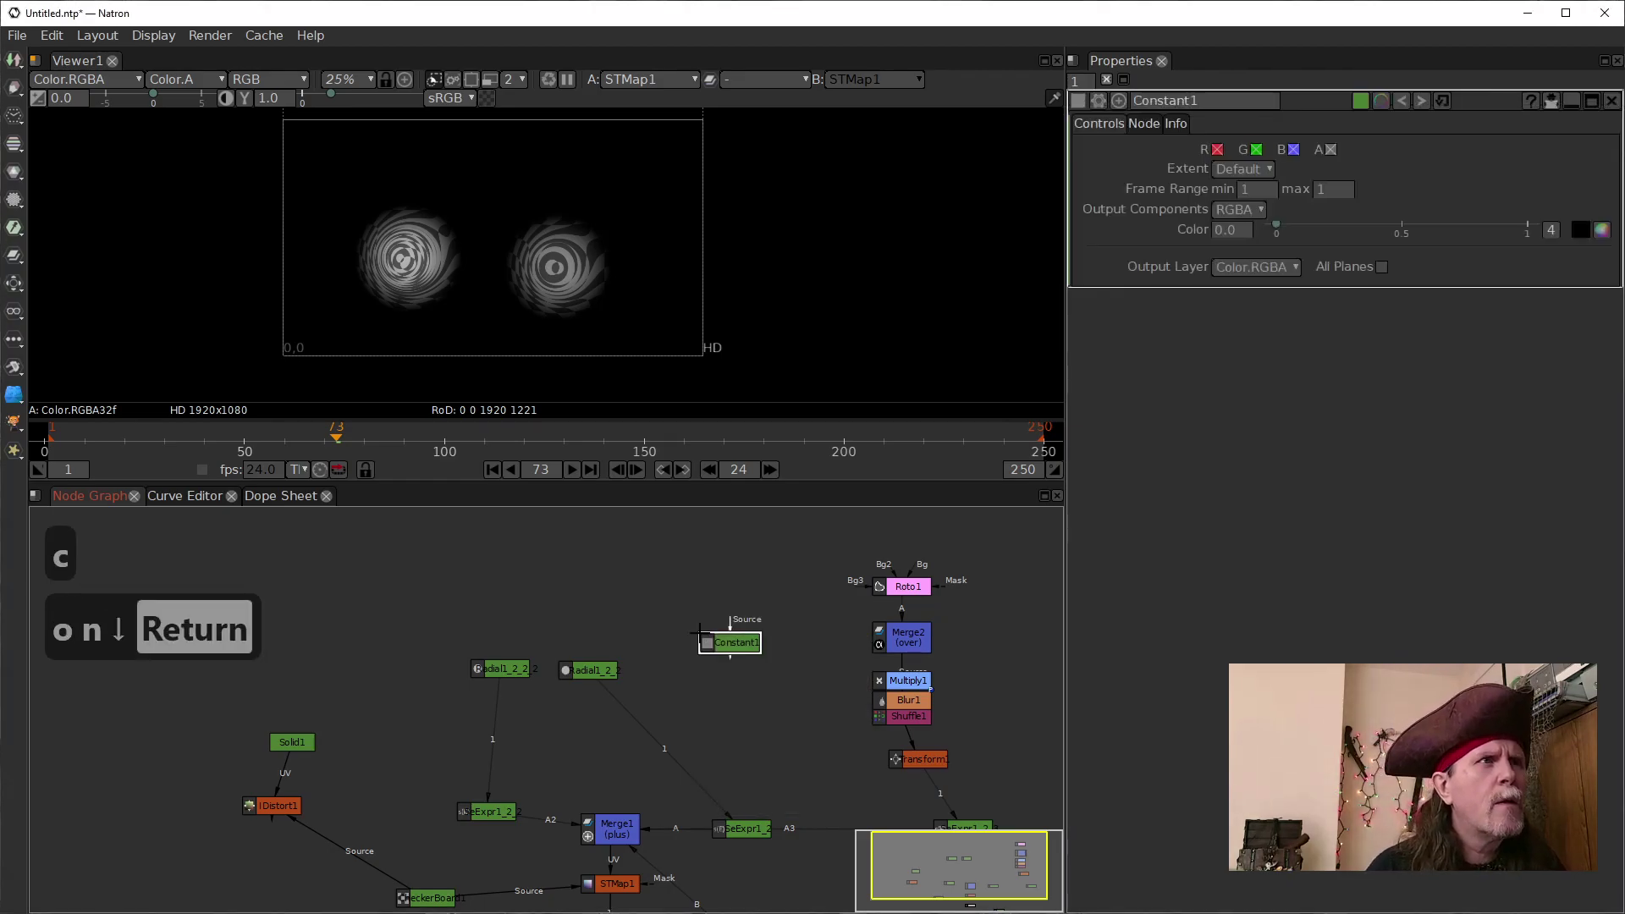
{"action": "left_click_drag", "start_coordinate": [724, 645], "coordinate": [904, 582]}
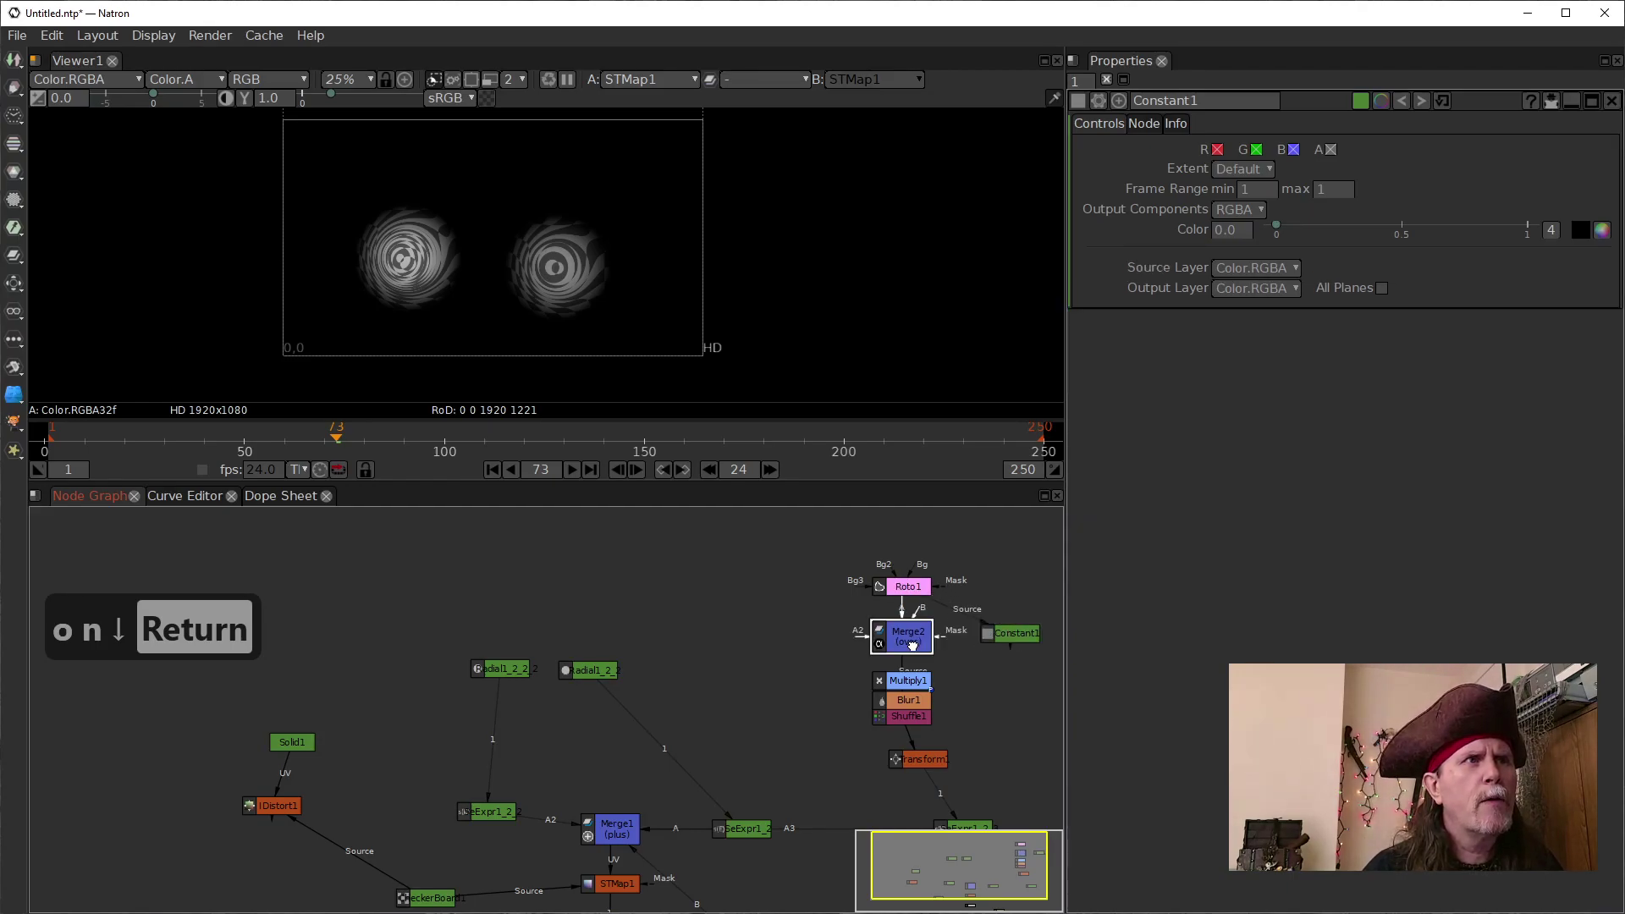
{"action": "left_click", "coordinate": [912, 646]}
{"action": "left_click_drag", "start_coordinate": [912, 611], "coordinate": [995, 634]}
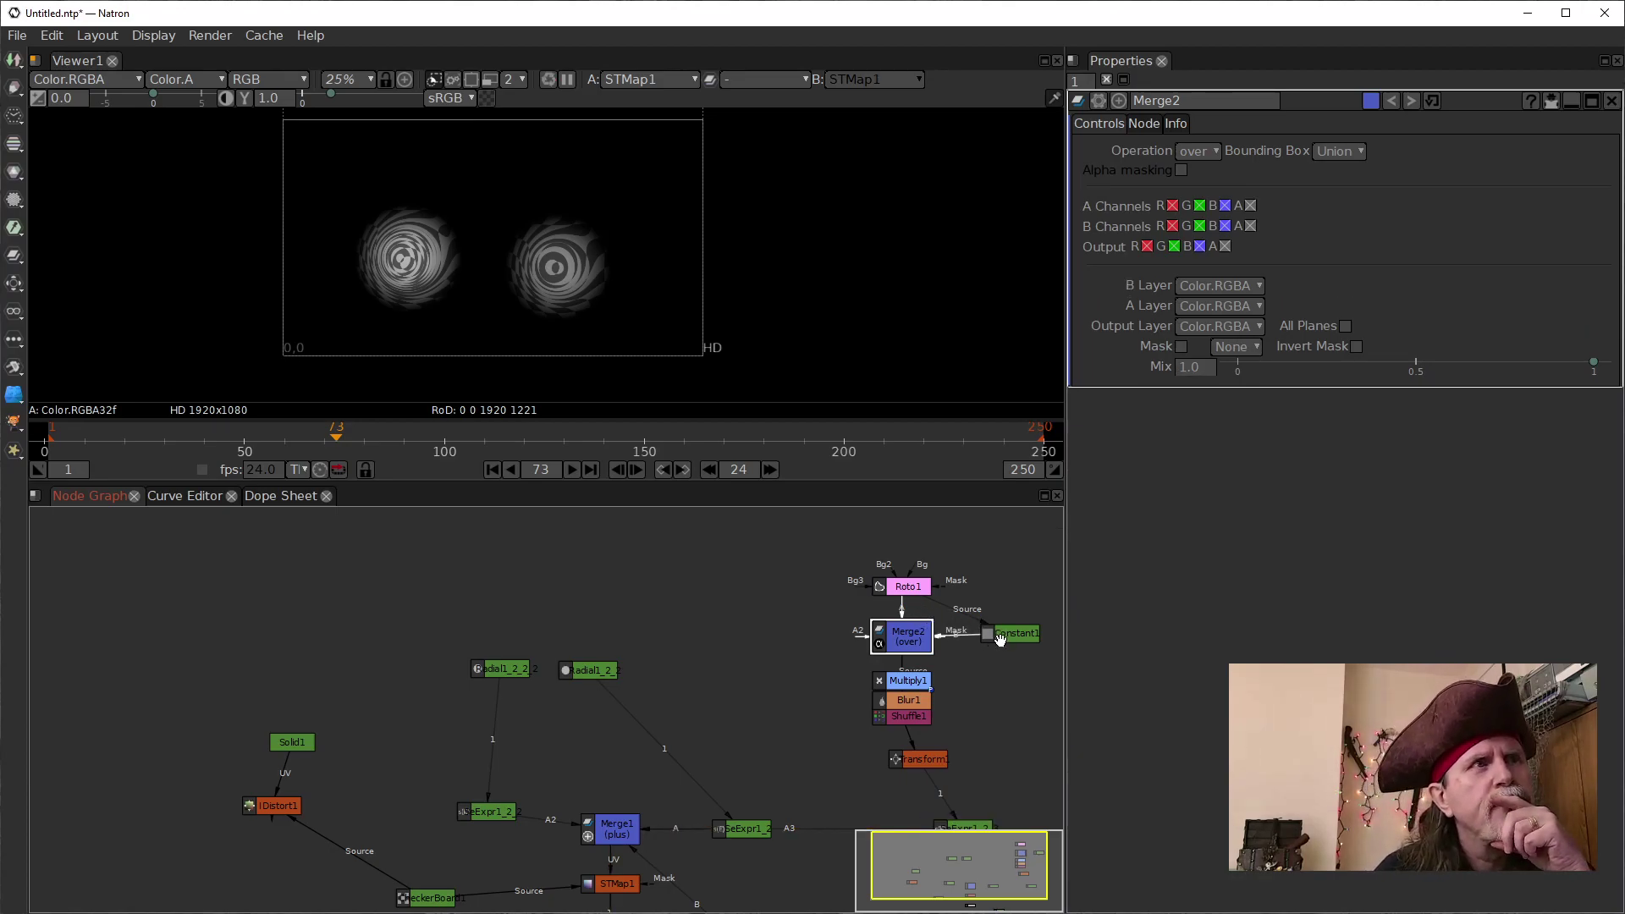
{"action": "left_click", "coordinate": [1000, 641]}
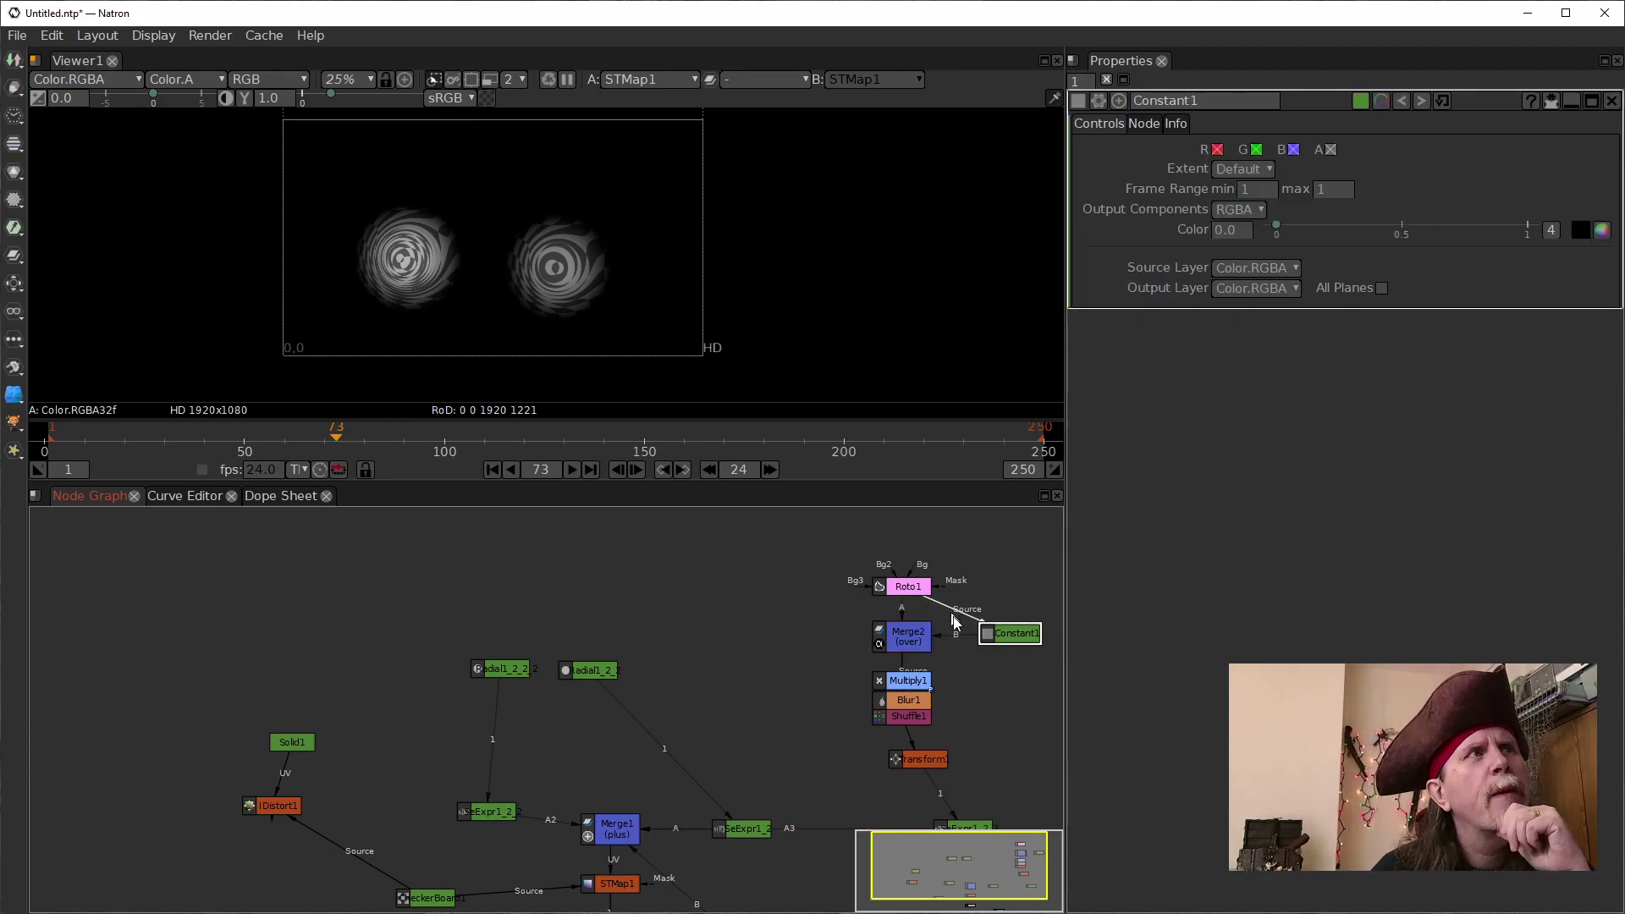
Move Transform1 and Shuffle1 apart, and disconnect Constant1's source input from Roto1
{"action": "left_click", "coordinate": [921, 760]}
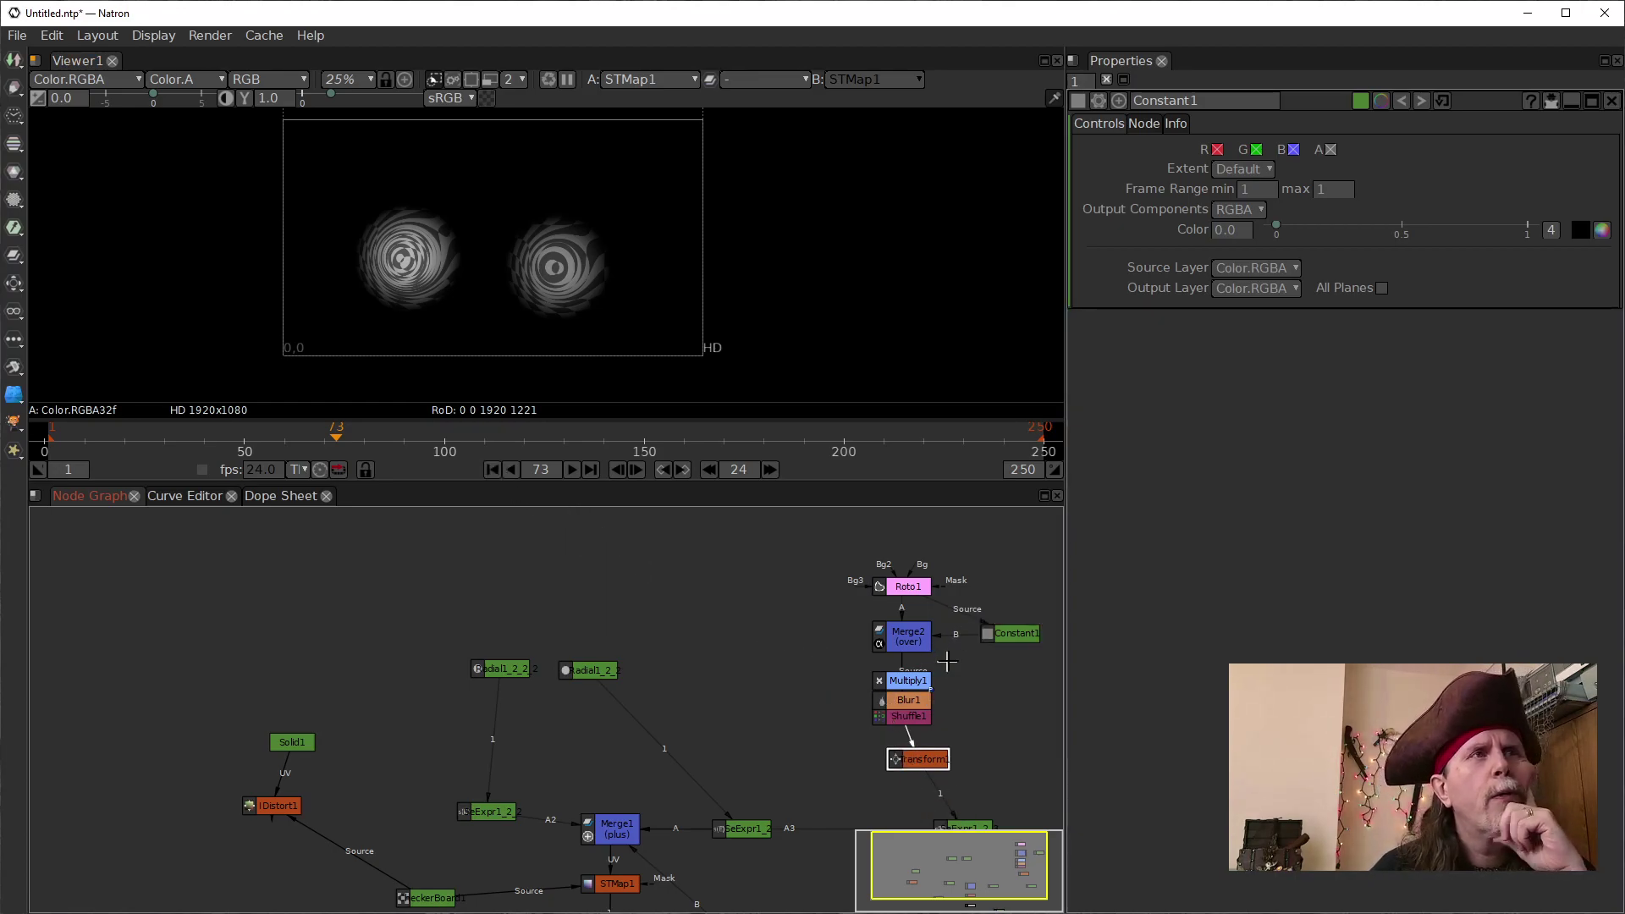
{"action": "left_click_drag", "start_coordinate": [907, 726], "coordinate": [895, 739]}
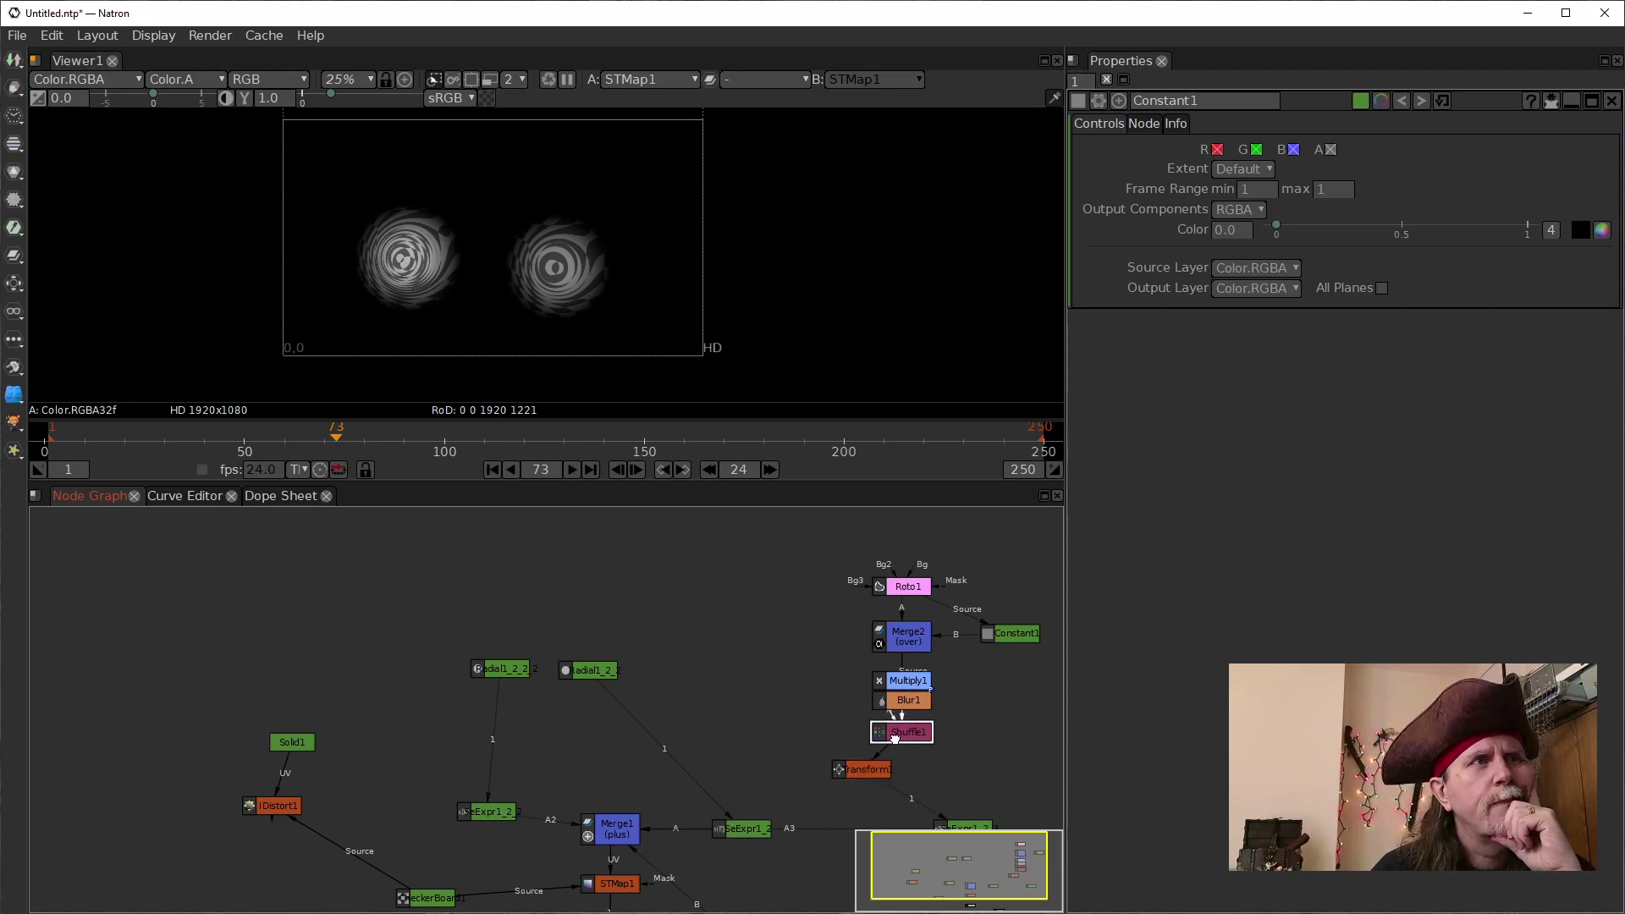
{"action": "left_click", "coordinate": [850, 777]}
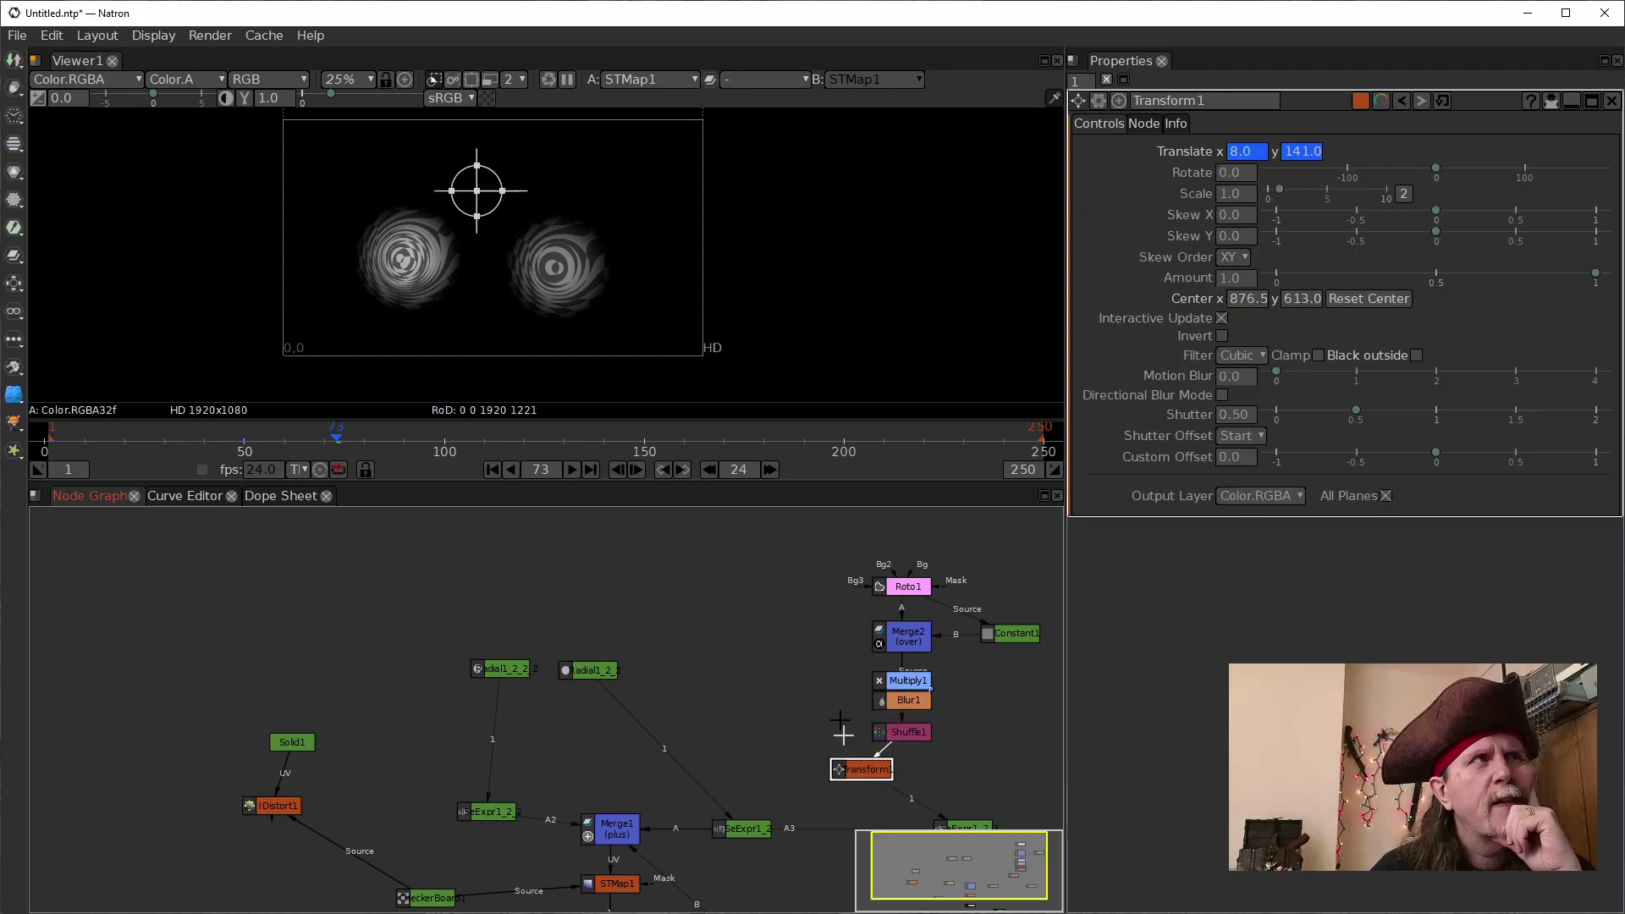
{"action": "left_click_drag", "start_coordinate": [965, 614], "coordinate": [969, 650]}
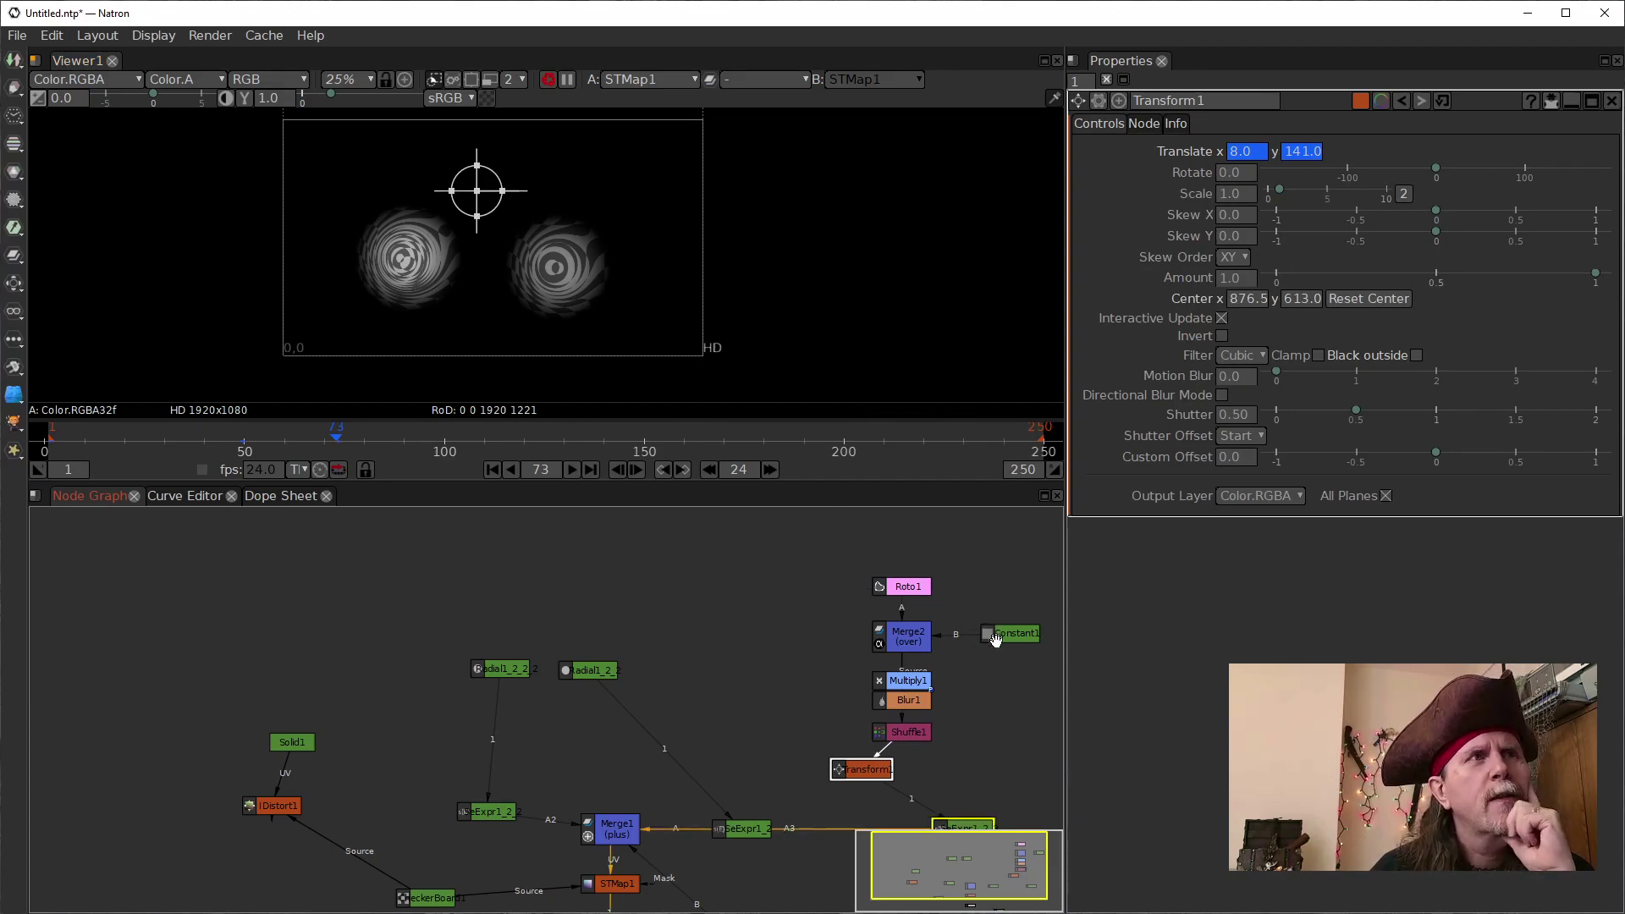
{"action": "left_click", "coordinate": [888, 641]}
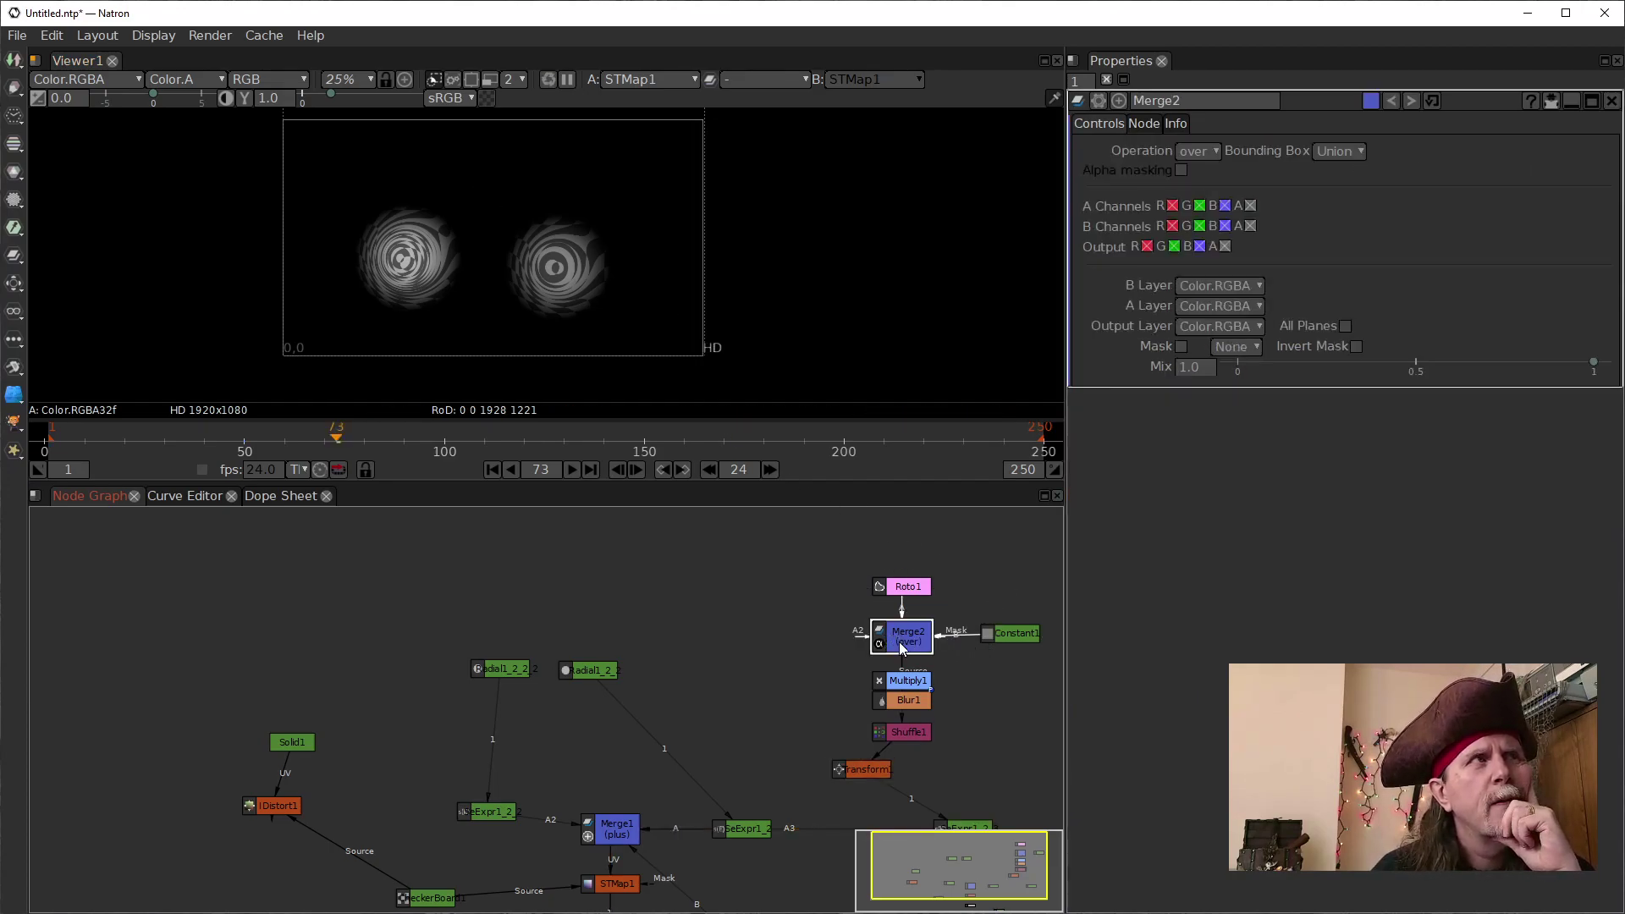
{"action": "left_click", "coordinate": [1003, 635]}
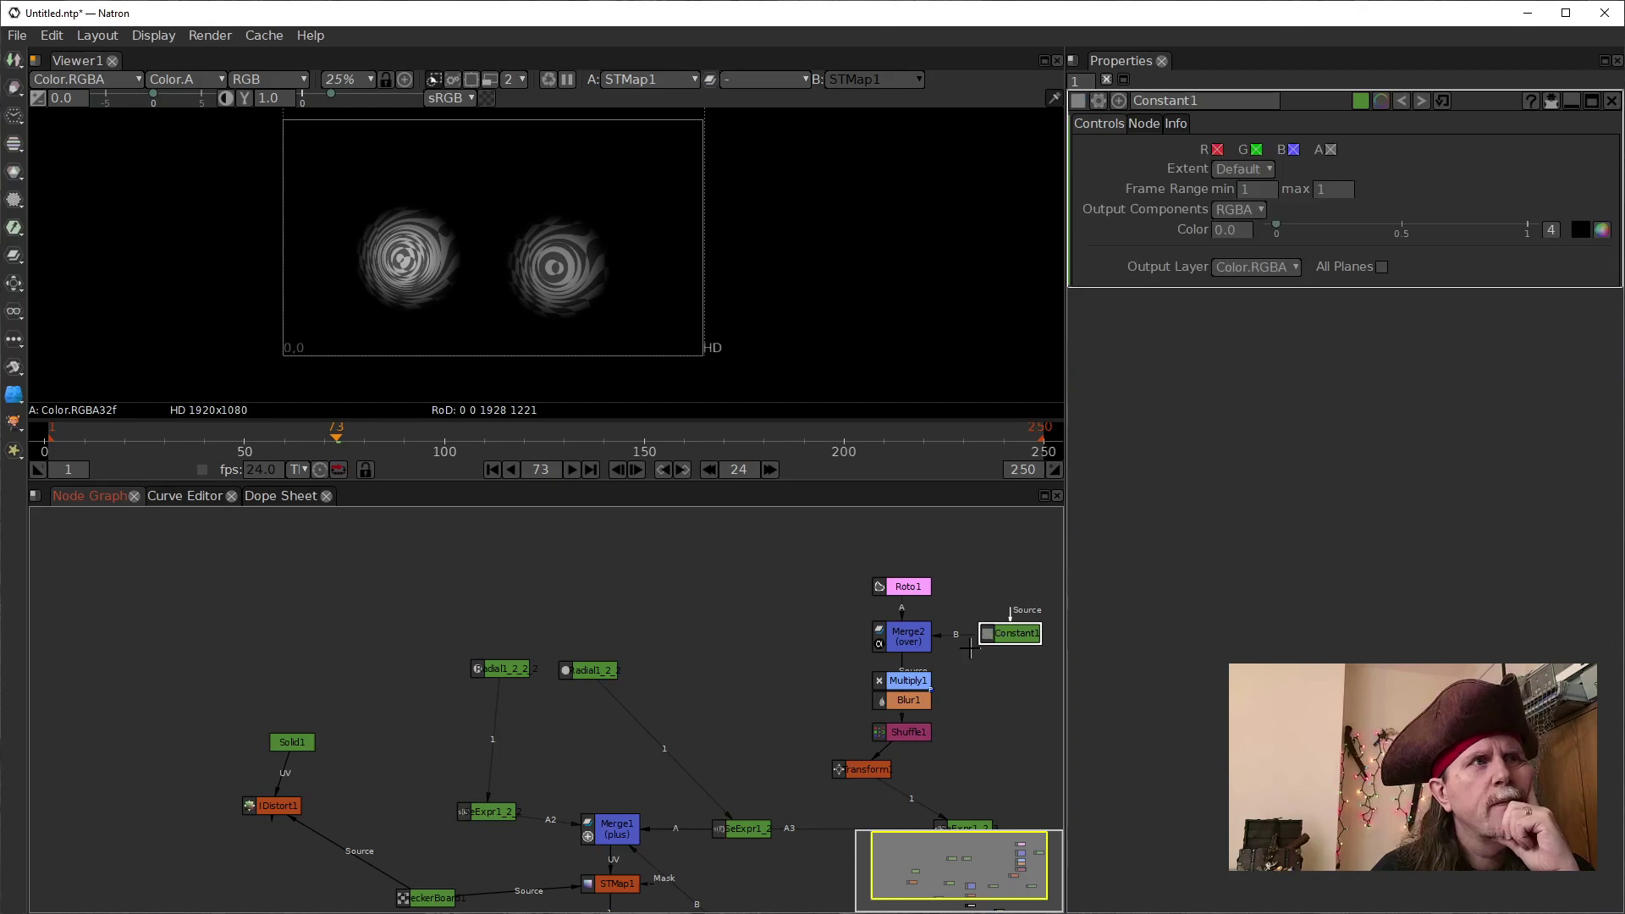
Return to frame 1 and spread Multiply1, Shuffle1 and Blur1 apart in the node graph
{"action": "left_click", "coordinate": [492, 469]}
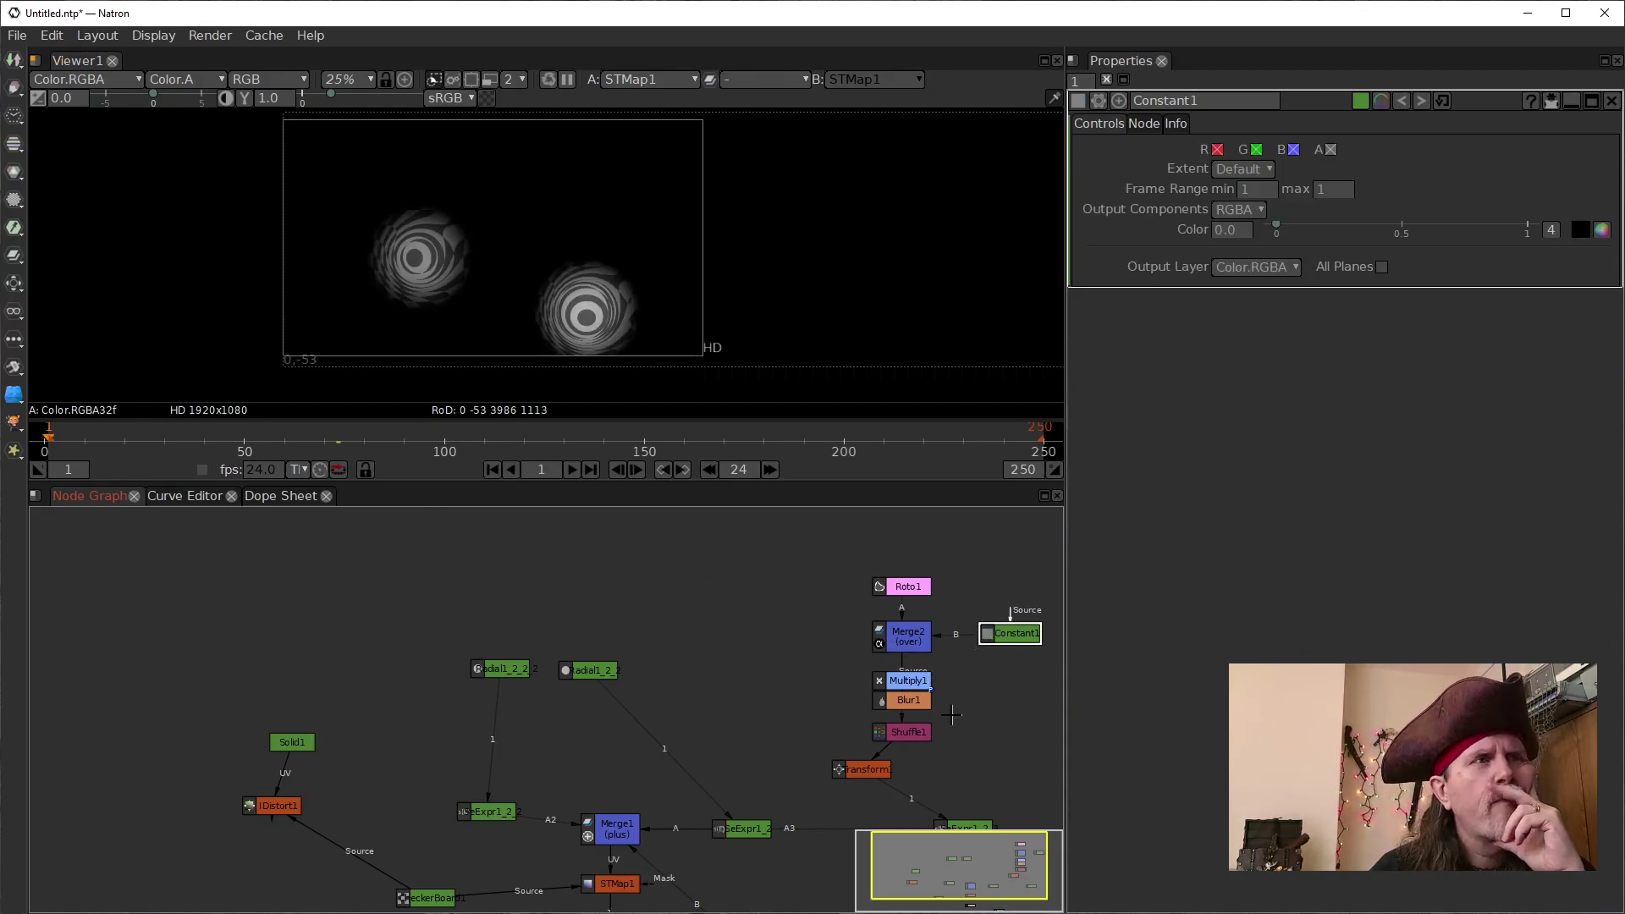
{"action": "left_click_drag", "start_coordinate": [906, 732], "coordinate": [883, 670]}
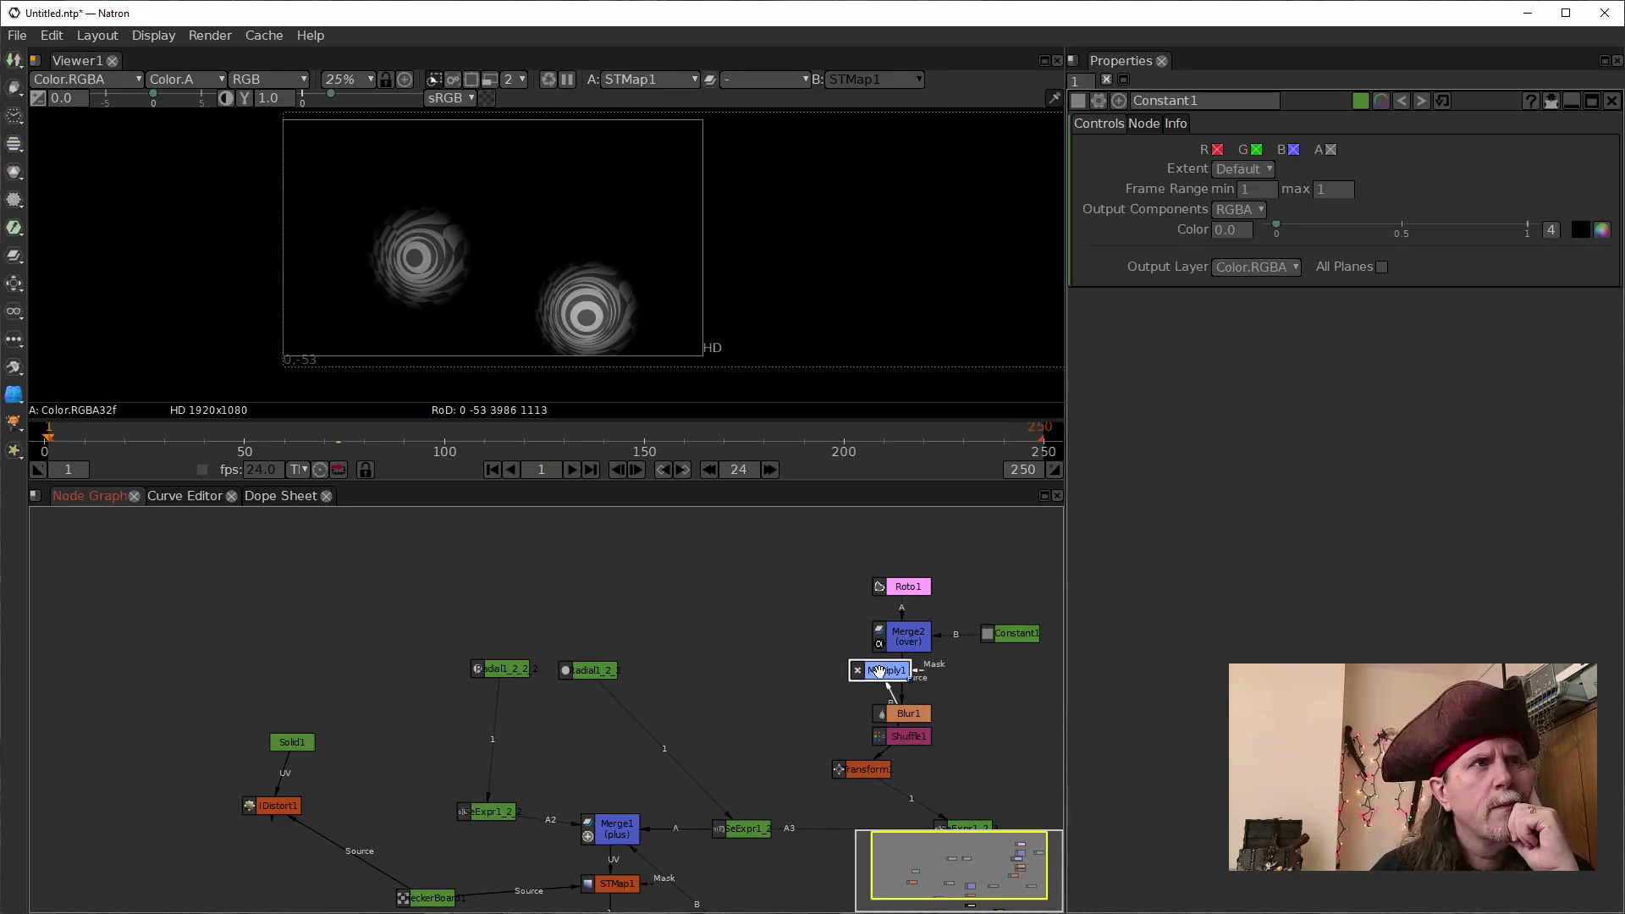
{"action": "left_click", "coordinate": [860, 768]}
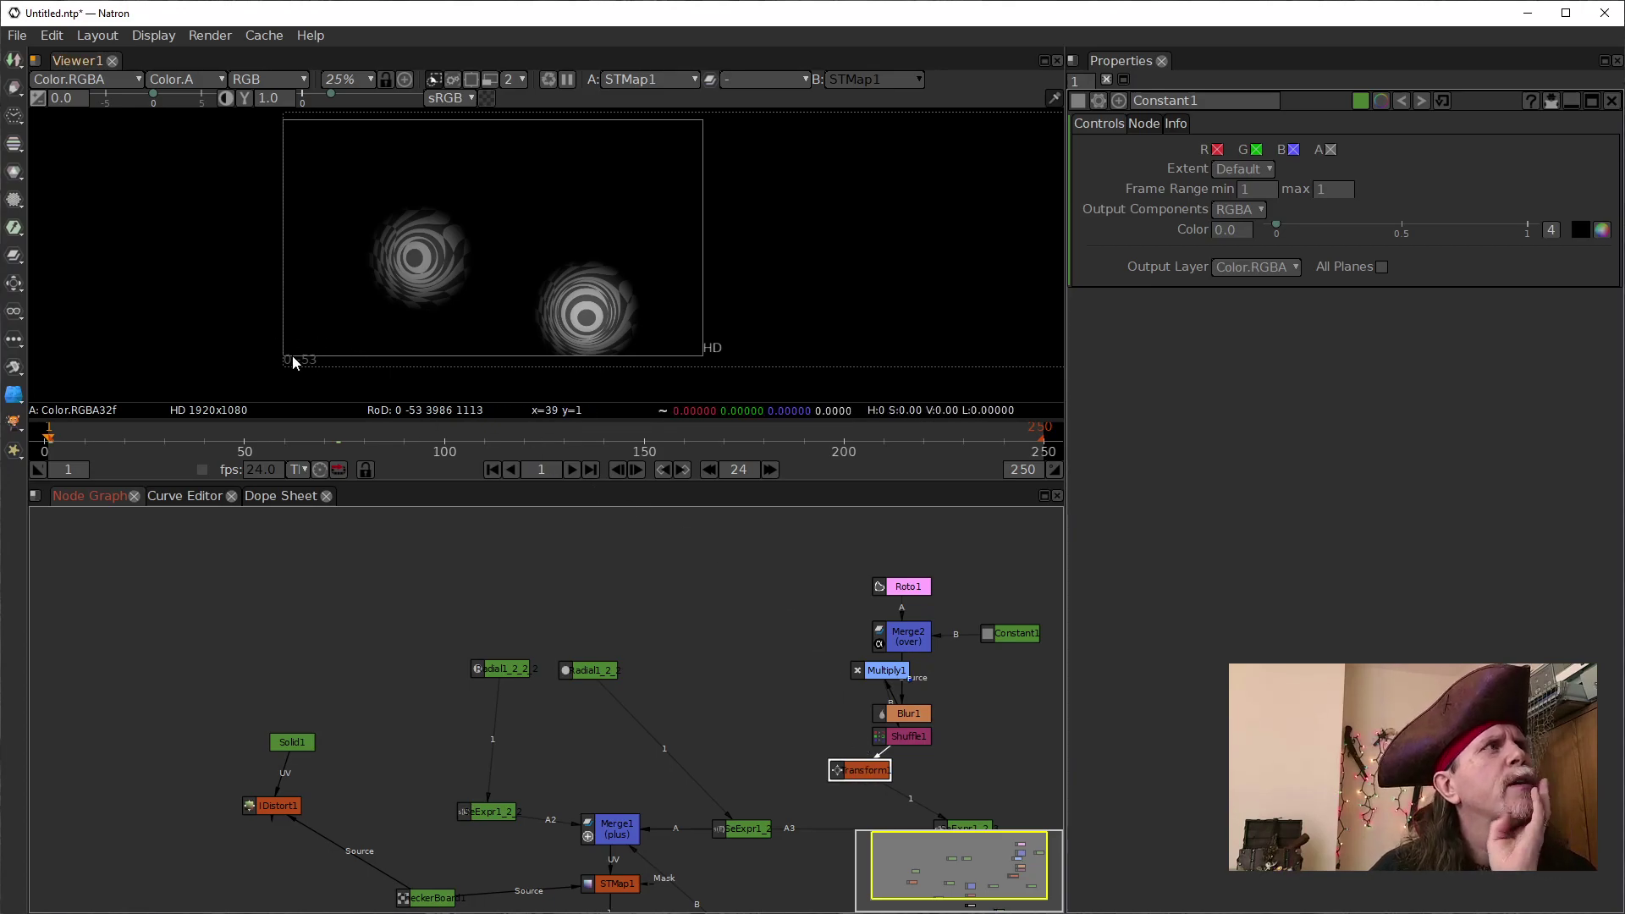
{"action": "scroll", "coordinate": [837, 372], "scroll_direction": "down", "scroll_amount": 5}
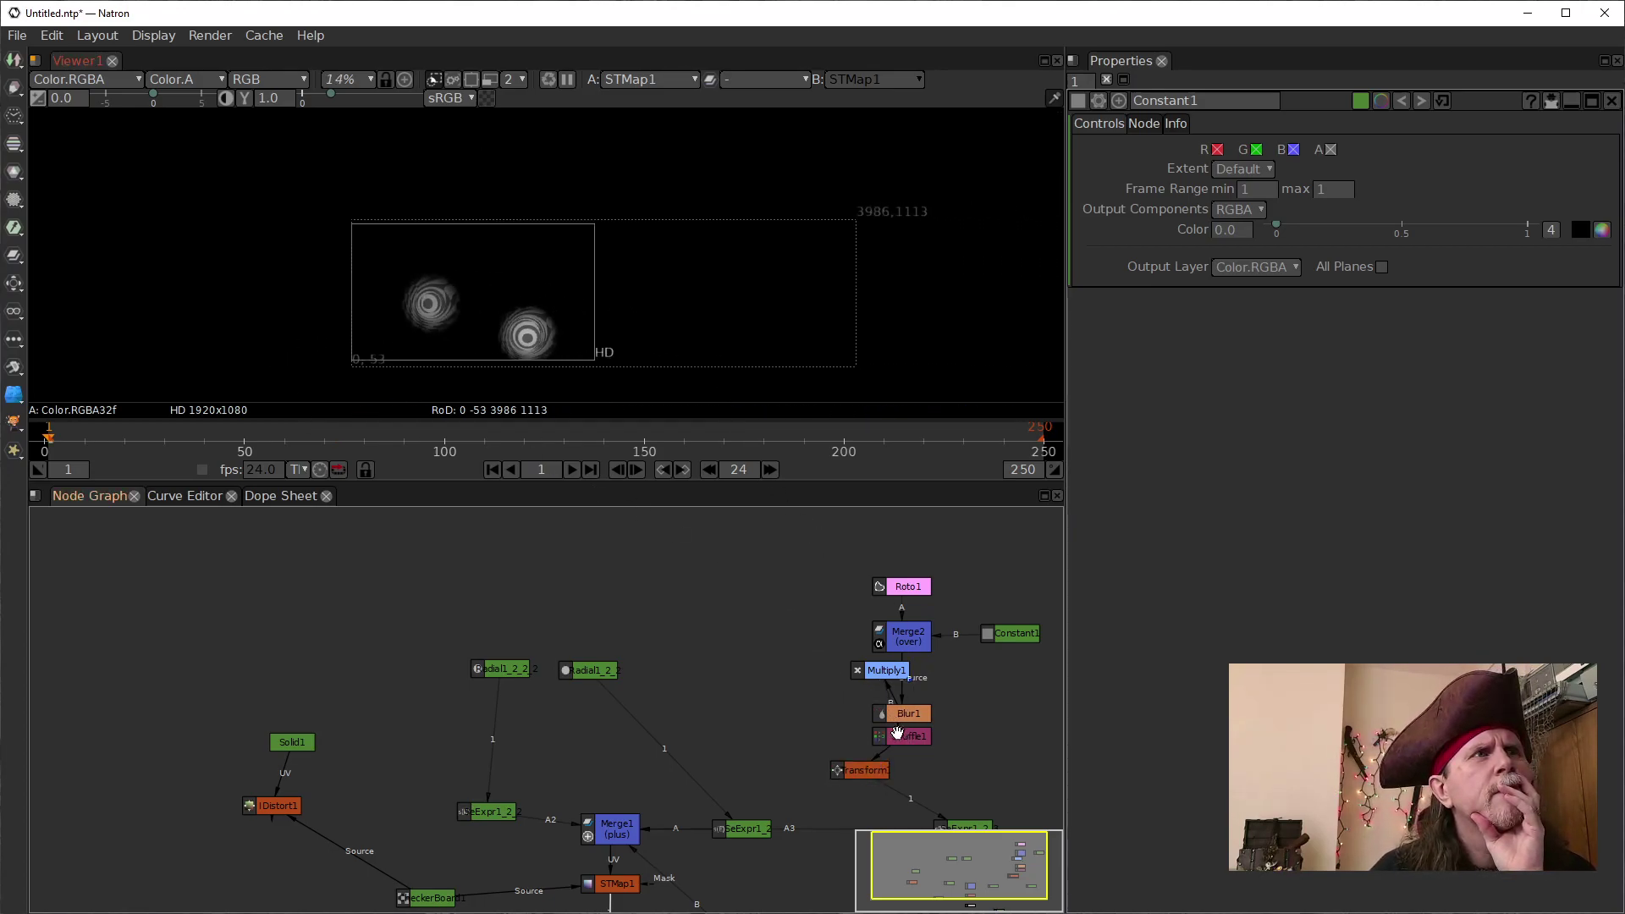
{"action": "left_click_drag", "start_coordinate": [898, 731], "coordinate": [739, 686]}
{"action": "left_click_drag", "start_coordinate": [864, 671], "coordinate": [789, 650]}
{"action": "left_click_drag", "start_coordinate": [895, 713], "coordinate": [895, 687]}
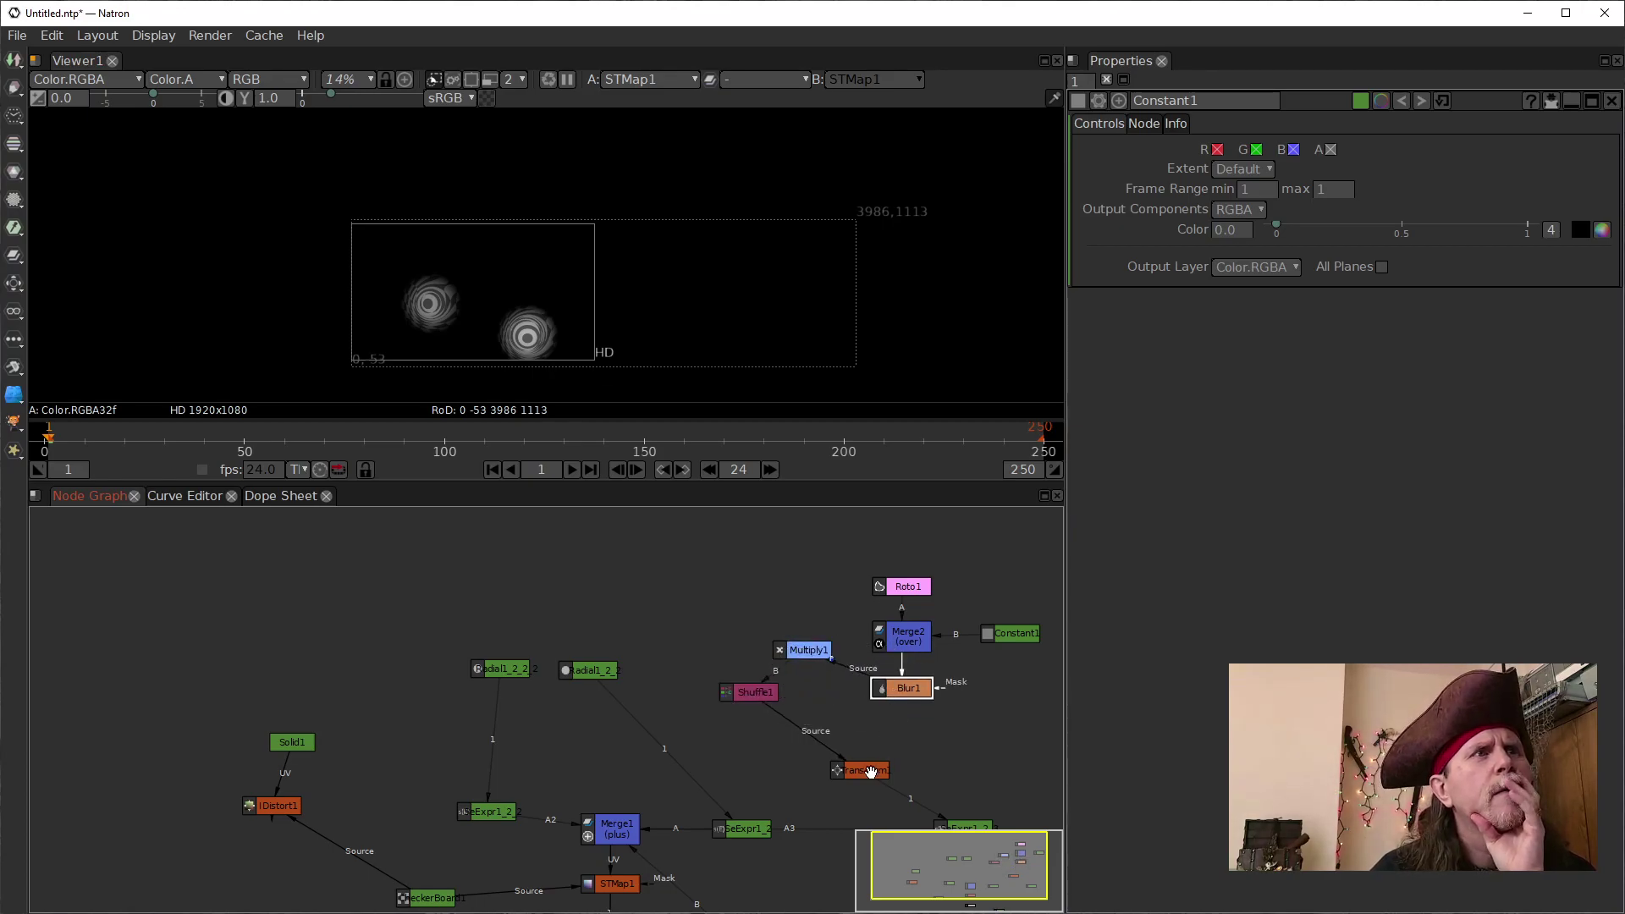
Move Transform1 at frame 1 to a translation of about x 649, y 137
{"action": "left_click", "coordinate": [865, 771]}
{"action": "left_click_drag", "start_coordinate": [725, 282], "coordinate": [546, 265]}
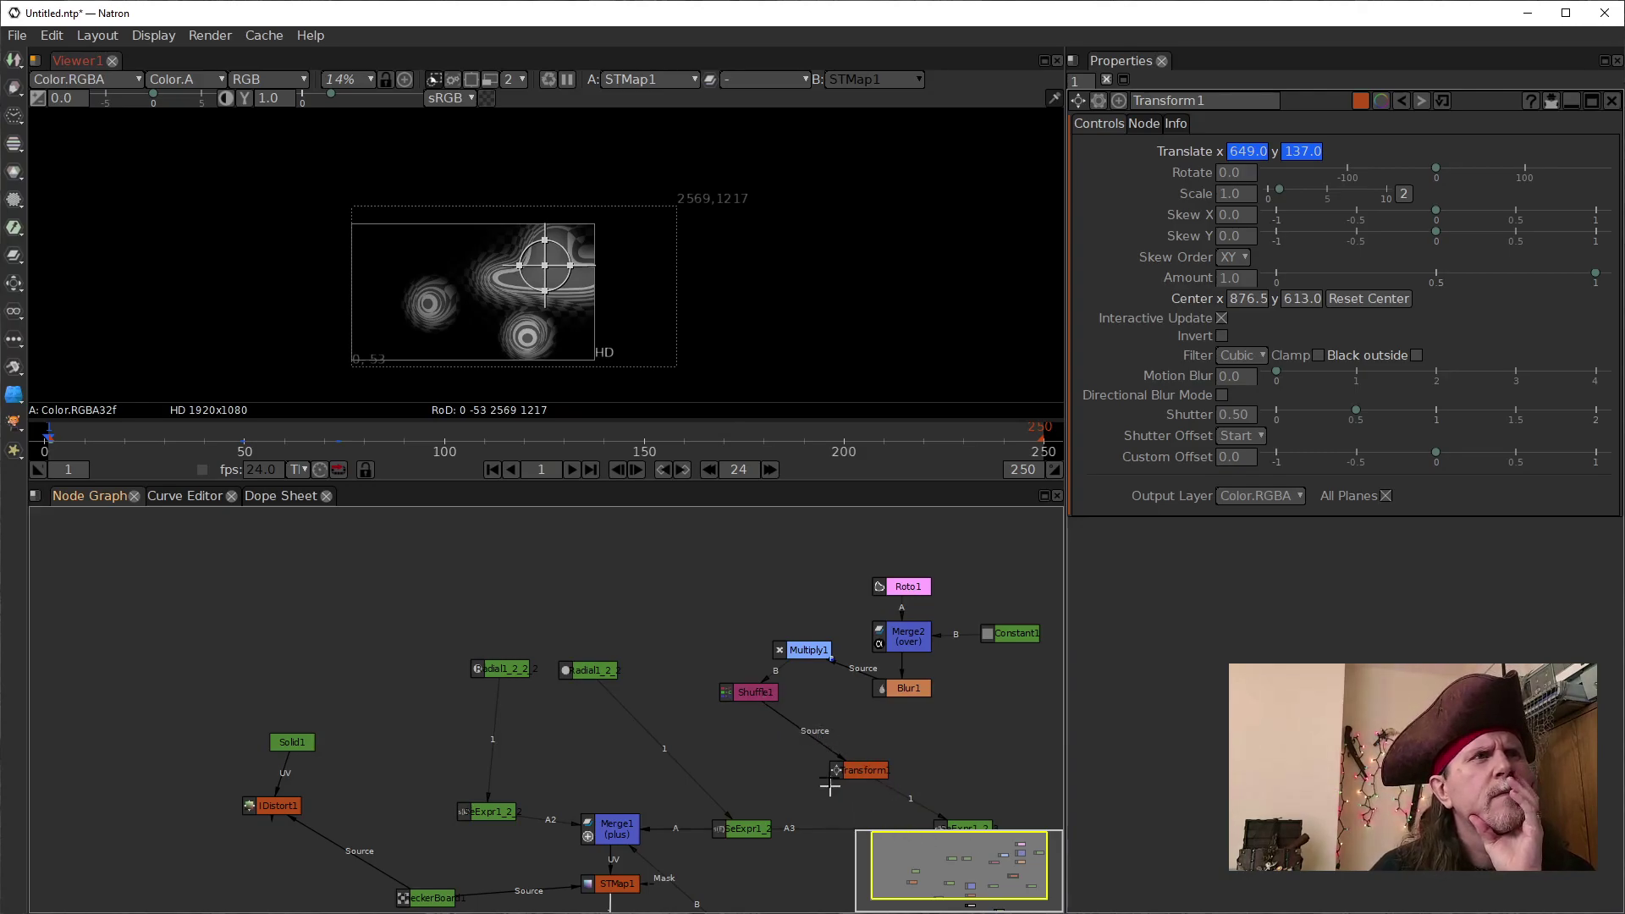
Set Constant1's extent to Size and fit it around the roto shape, about 1492 by 993 with bottom-left at x 167, y 87
{"action": "left_click", "coordinate": [1015, 635]}
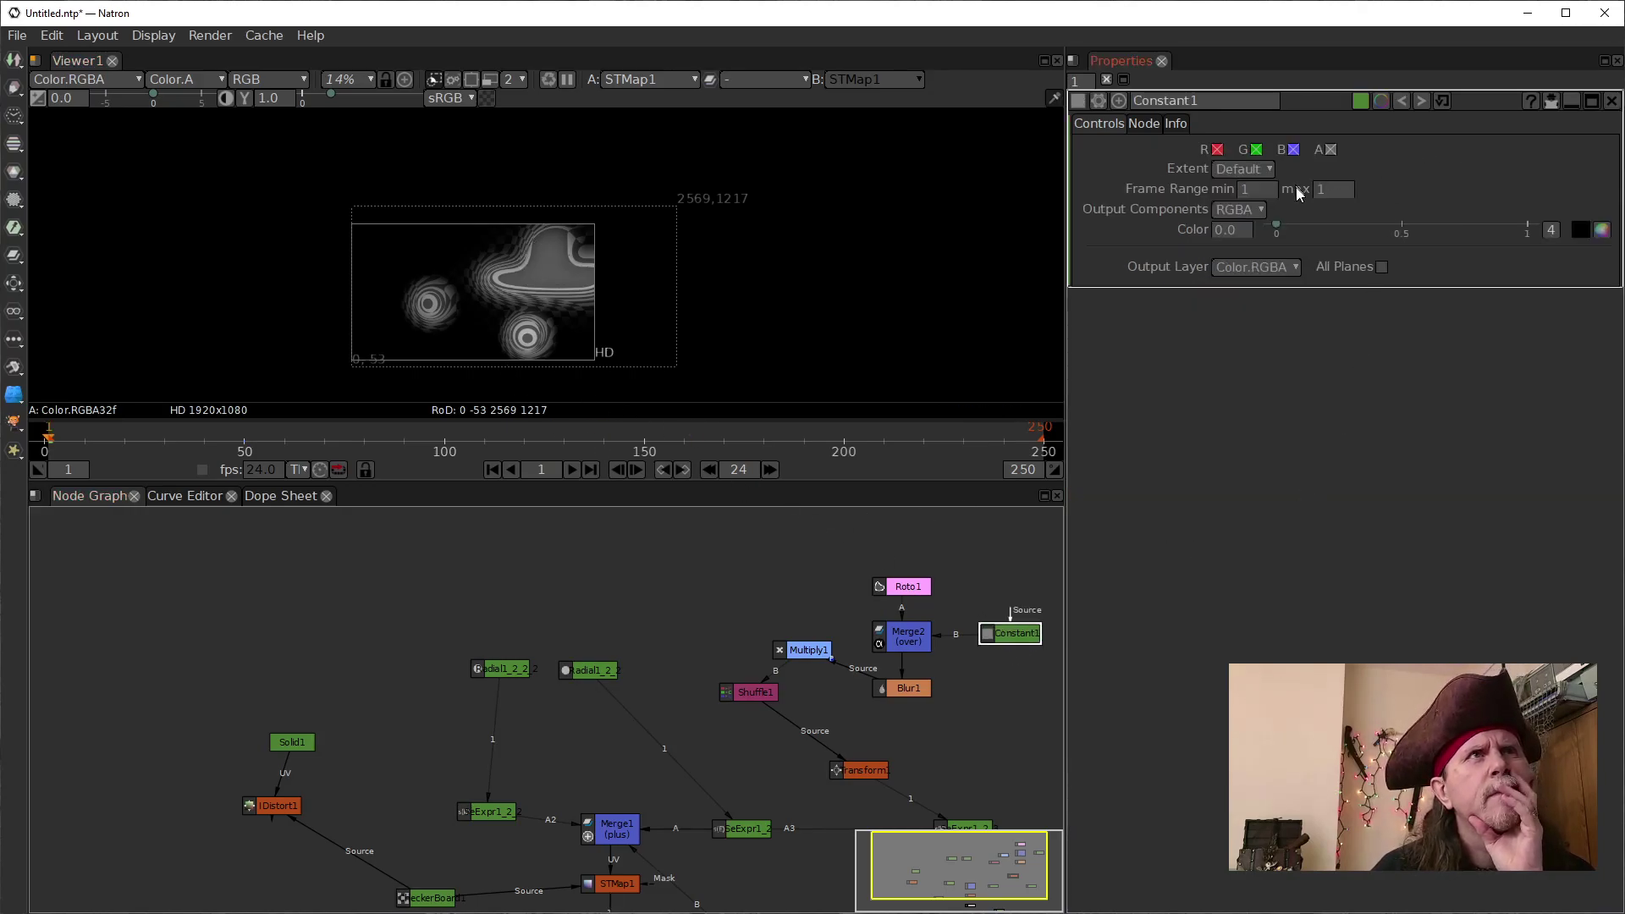
{"action": "left_click", "coordinate": [1240, 171]}
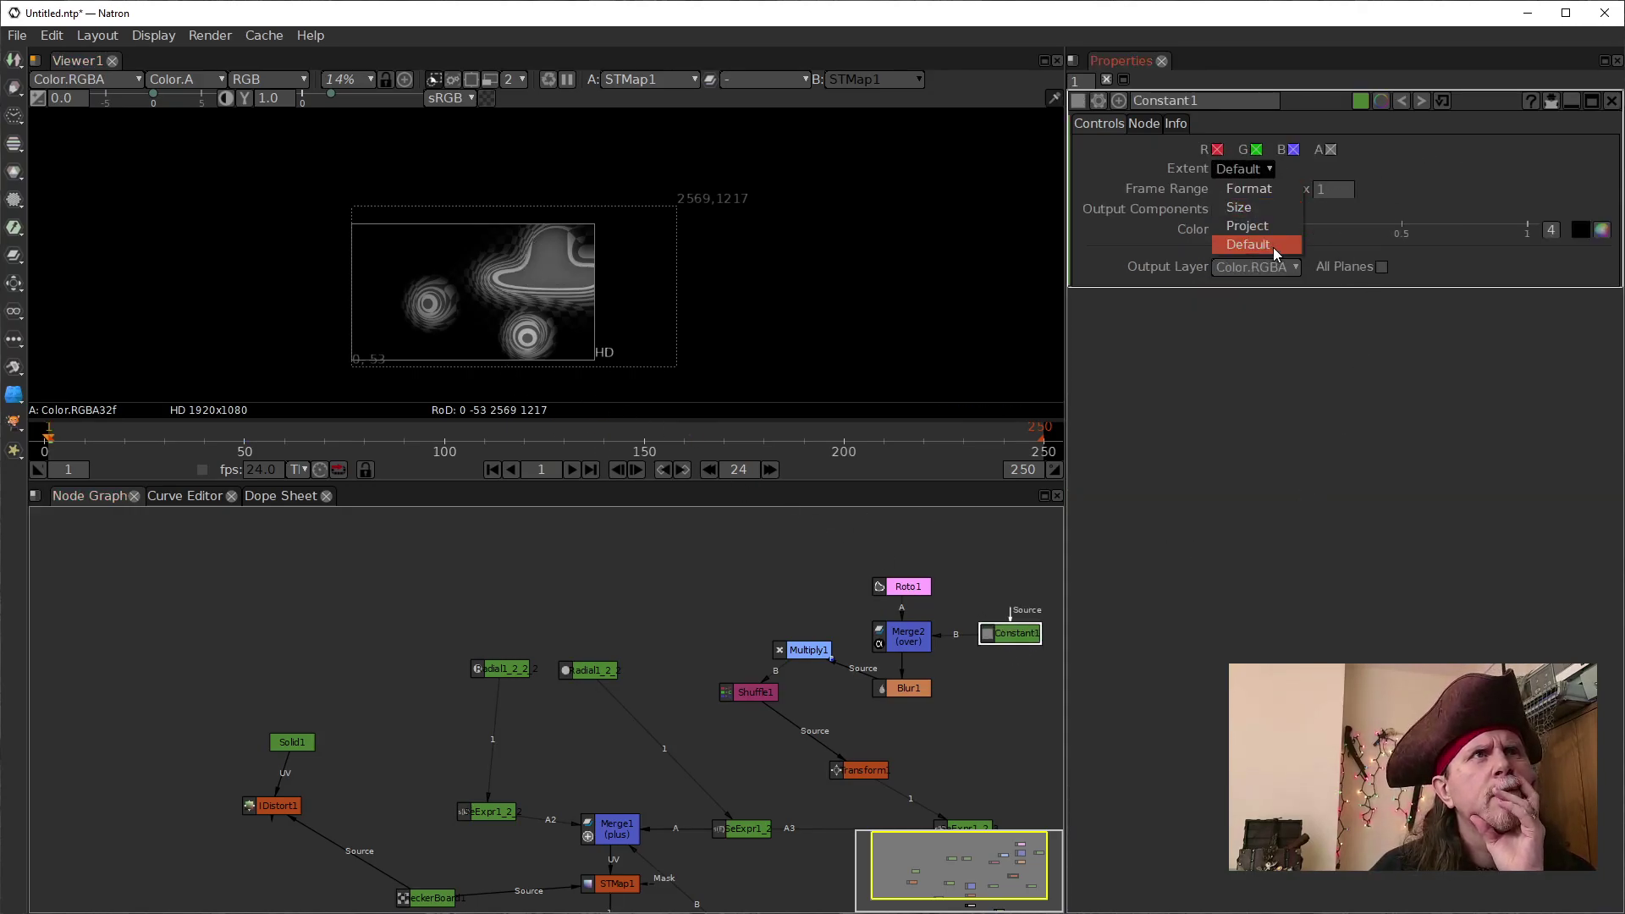
{"action": "left_click", "coordinate": [1251, 206]}
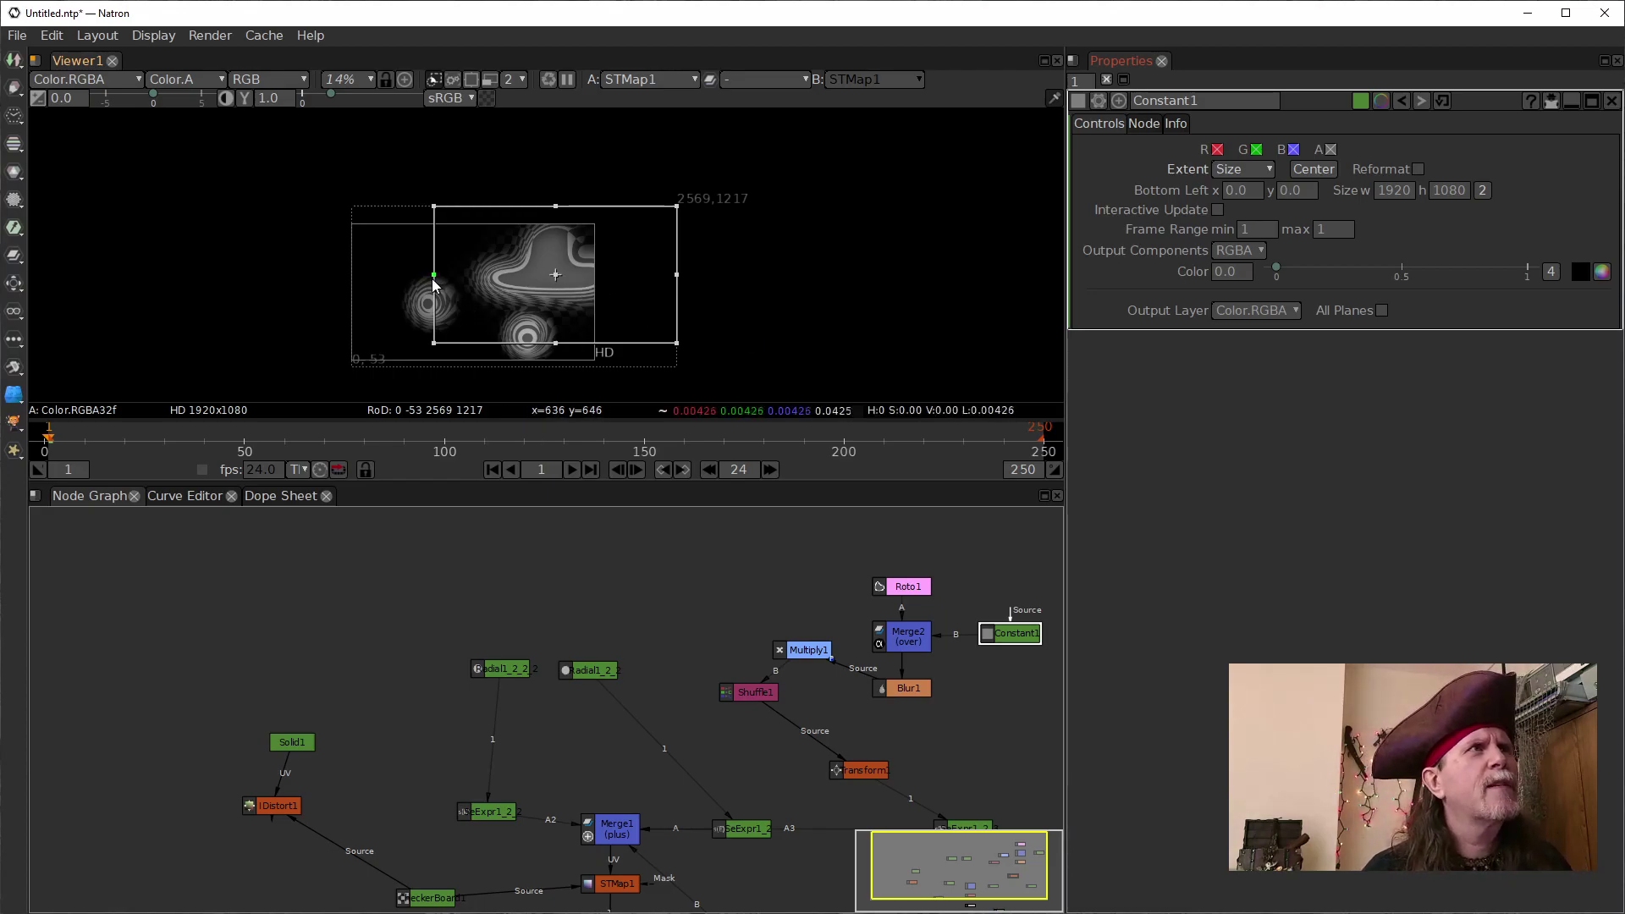
{"action": "left_click_drag", "start_coordinate": [433, 279], "coordinate": [455, 279]}
{"action": "mouse_move", "coordinate": [567, 347]}
{"action": "left_mouse_down"}
{"action": "mouse_move", "coordinate": [557, 310]}
{"action": "mouse_move", "coordinate": [559, 332]}
{"action": "left_mouse_up"}
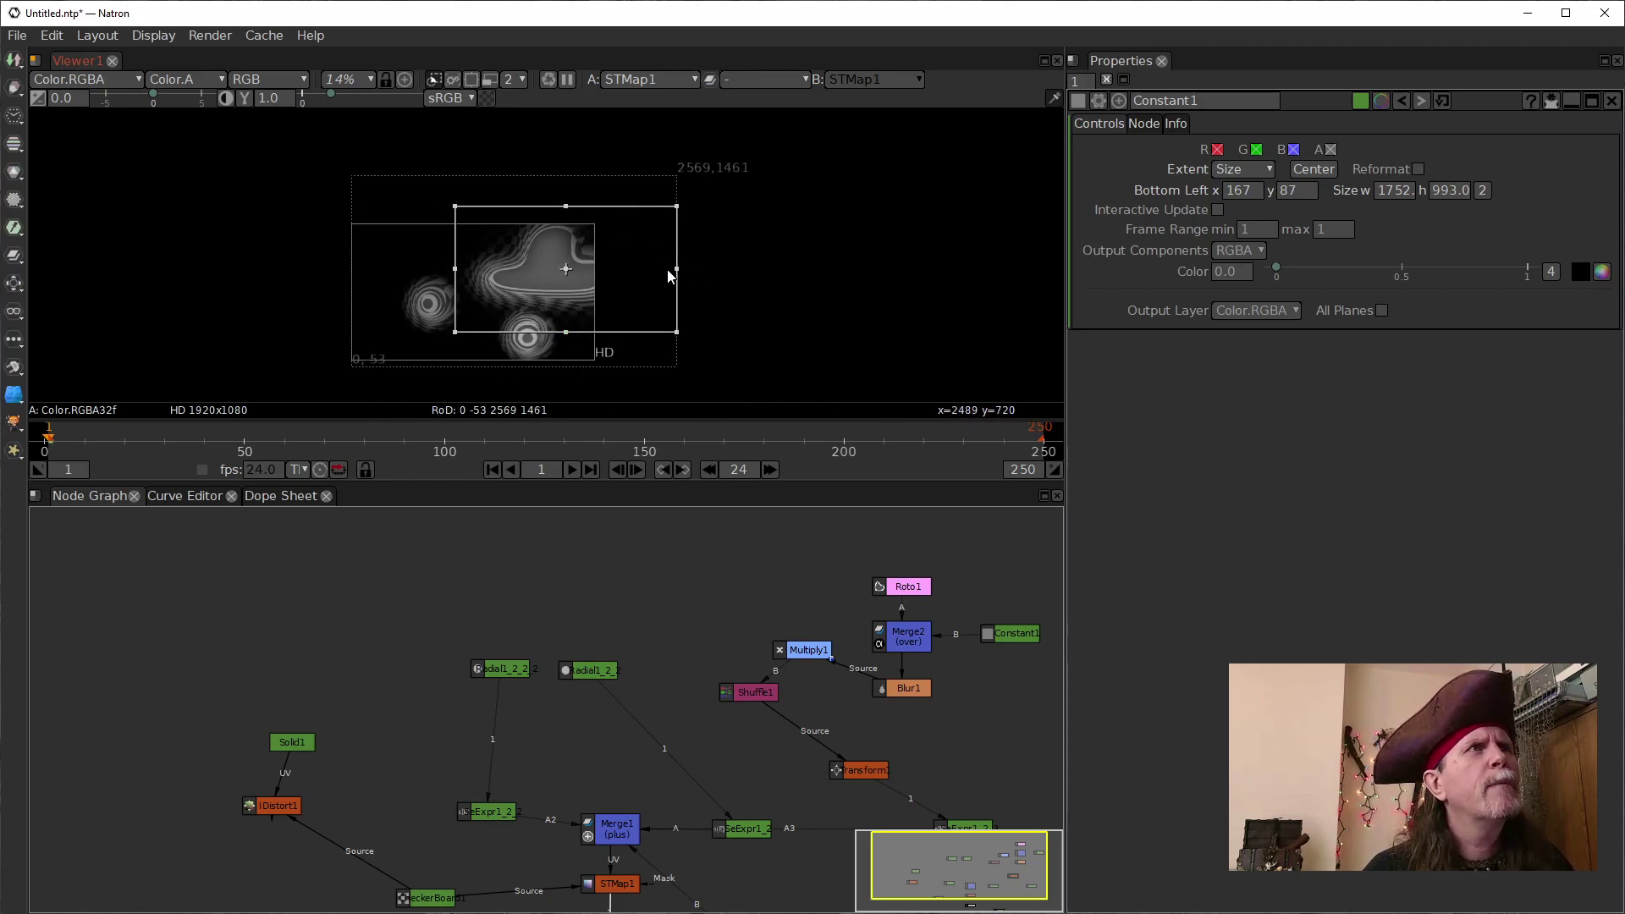
{"action": "left_click_drag", "start_coordinate": [675, 269], "coordinate": [641, 274]}
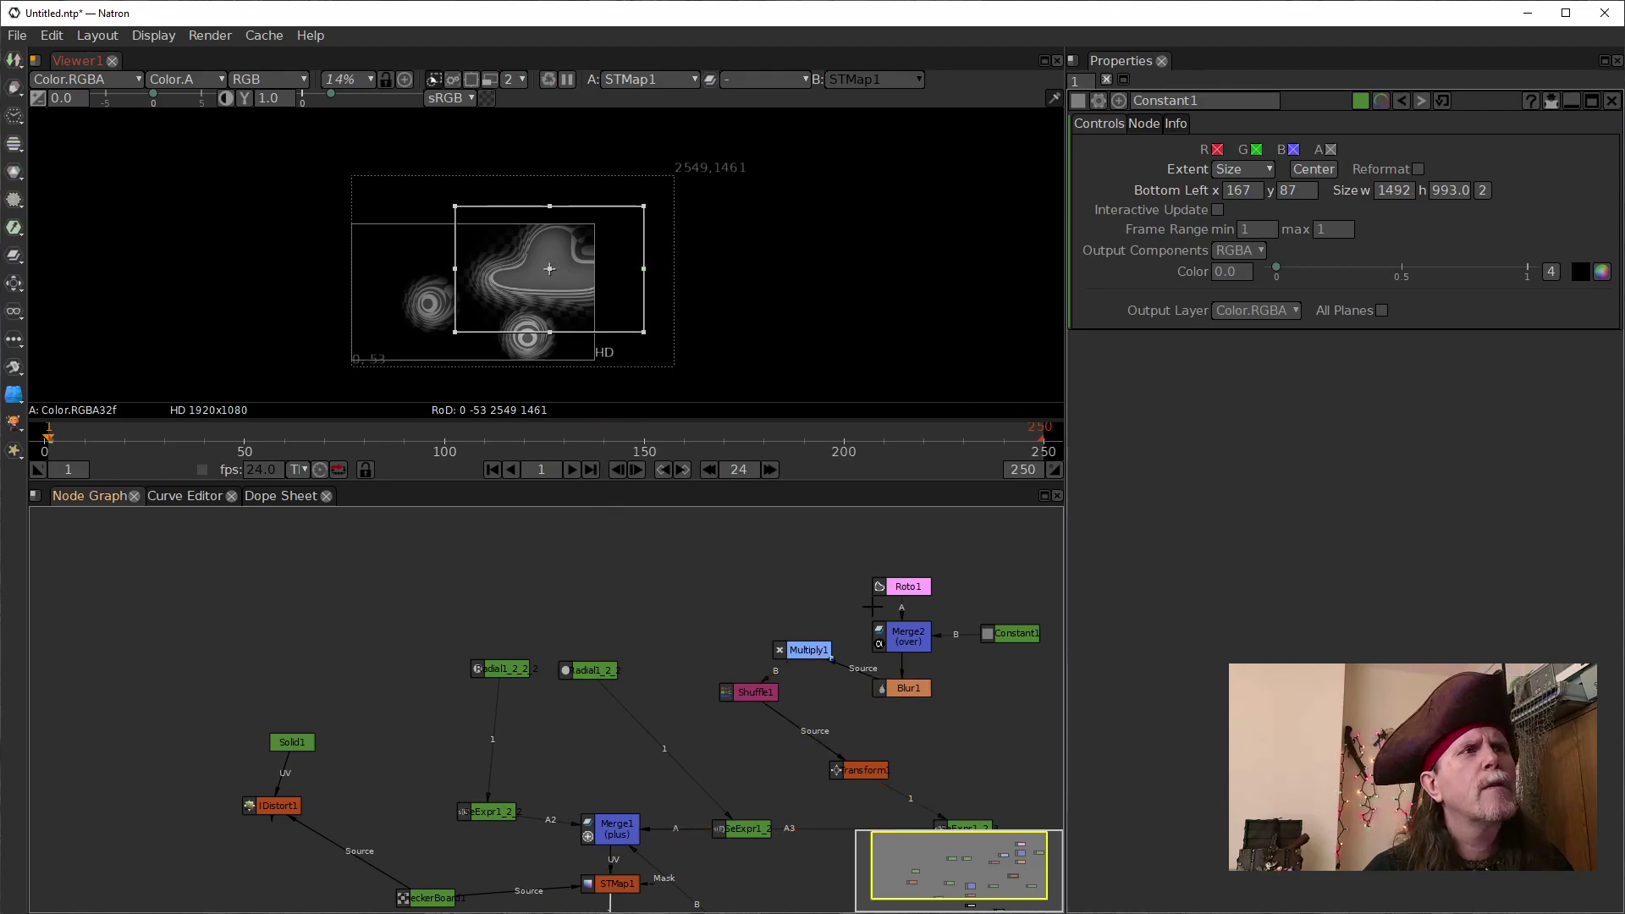
Move Transform1 at frame 1 to a translation of about x -6, y -13 and raise Constant1's height to about 1033
{"action": "left_click", "coordinate": [762, 694]}
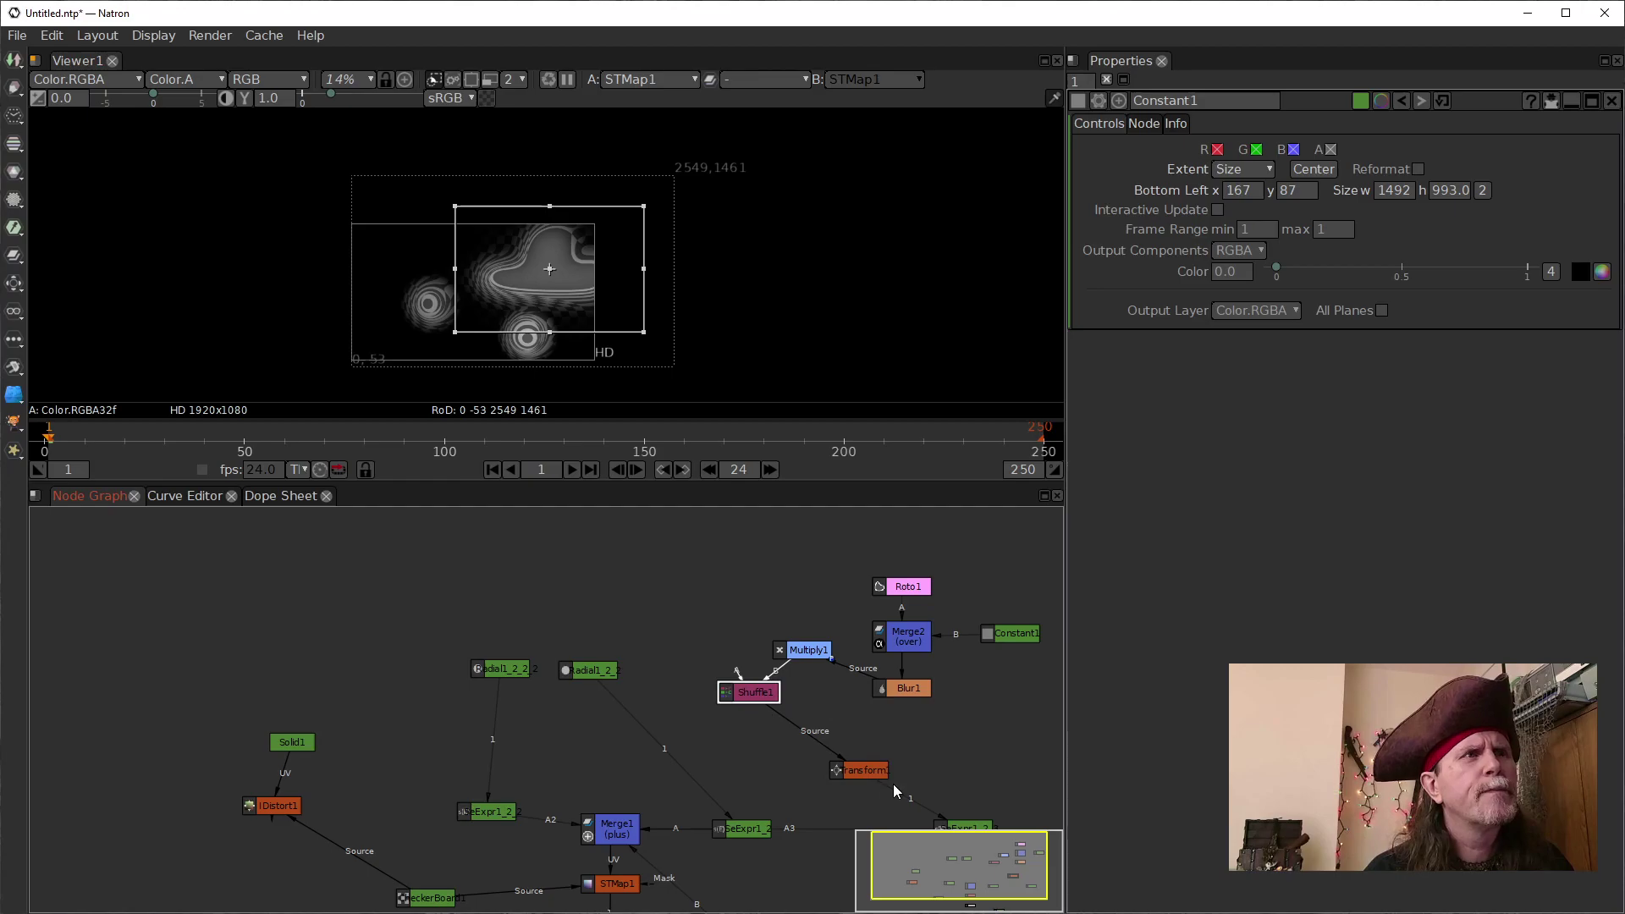
{"action": "left_click", "coordinate": [859, 771]}
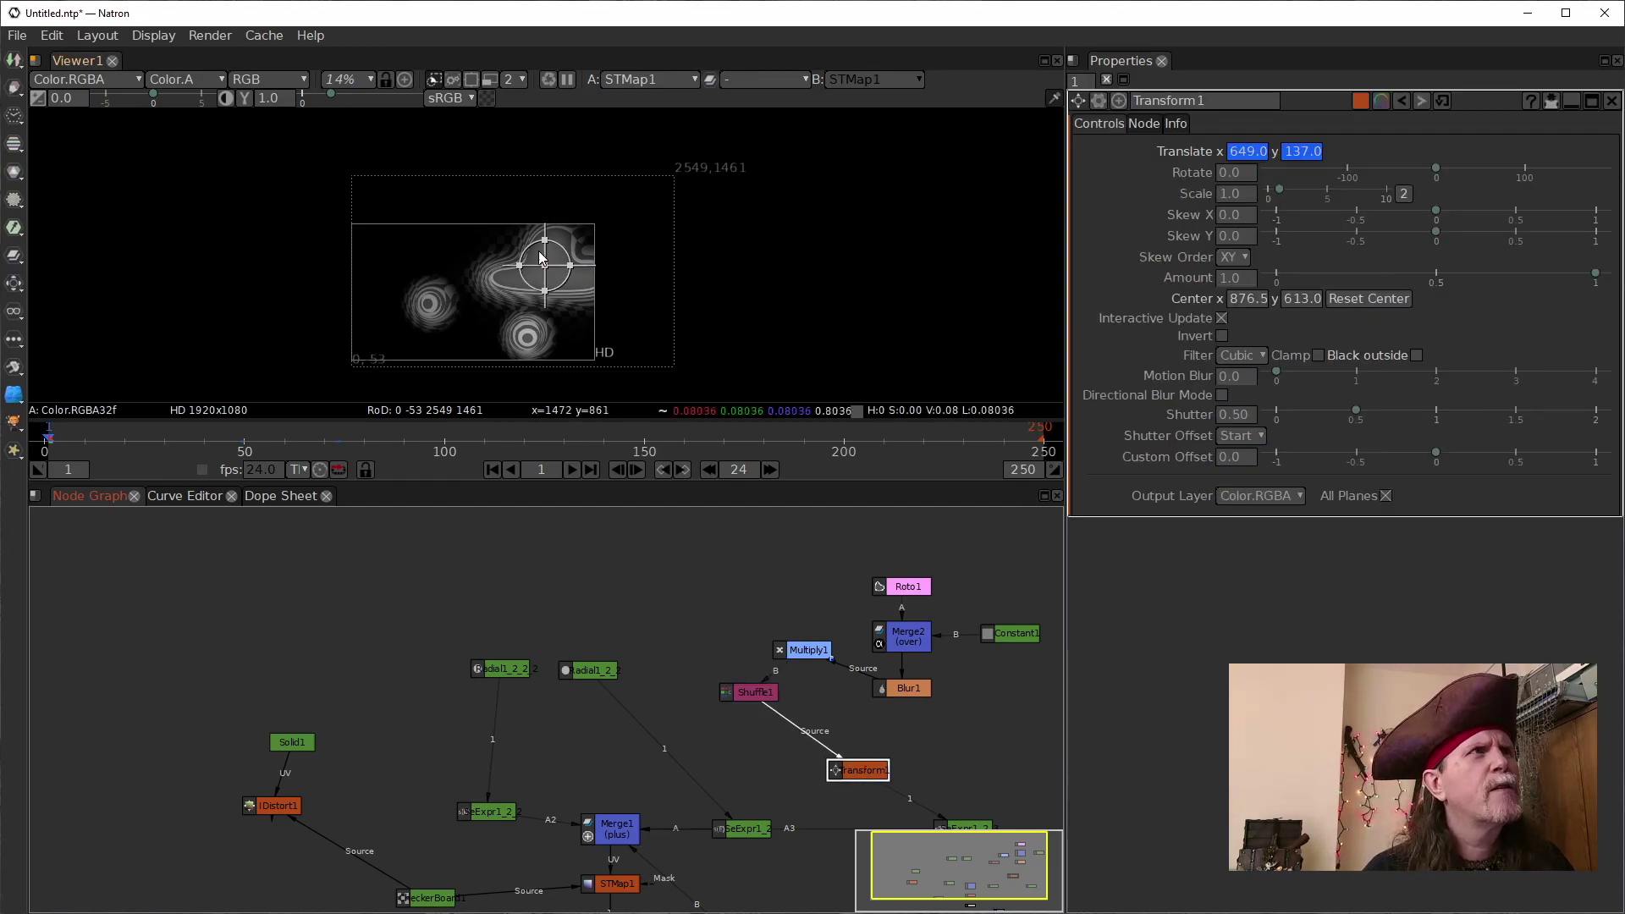
{"action": "left_click_drag", "start_coordinate": [546, 269], "coordinate": [462, 286]}
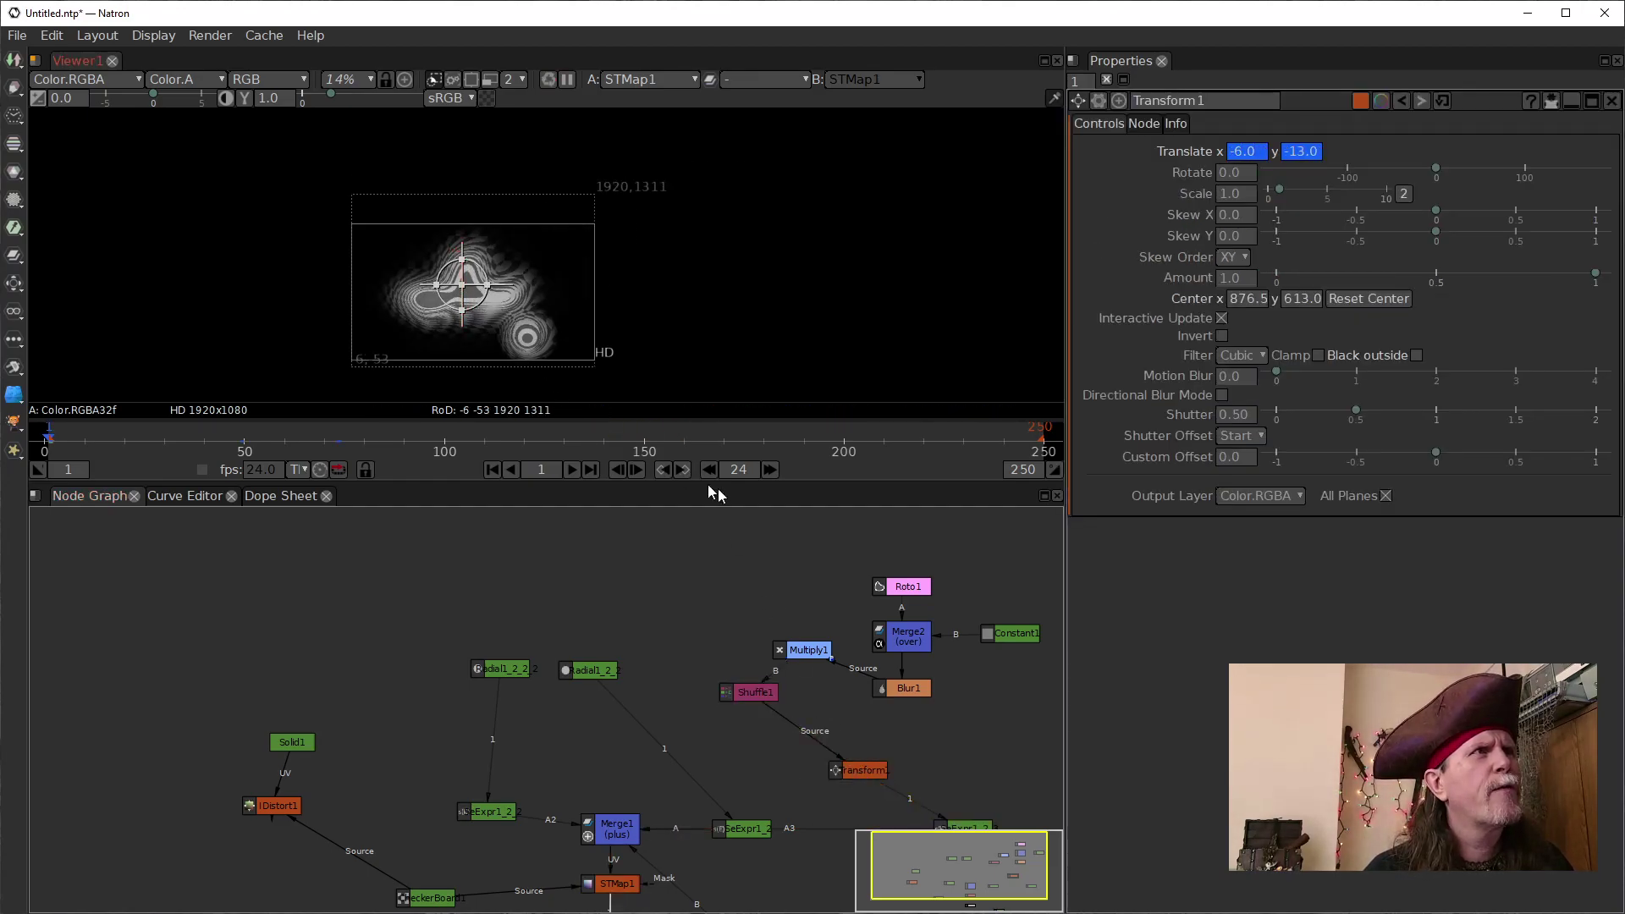
{"action": "left_click", "coordinate": [1005, 635]}
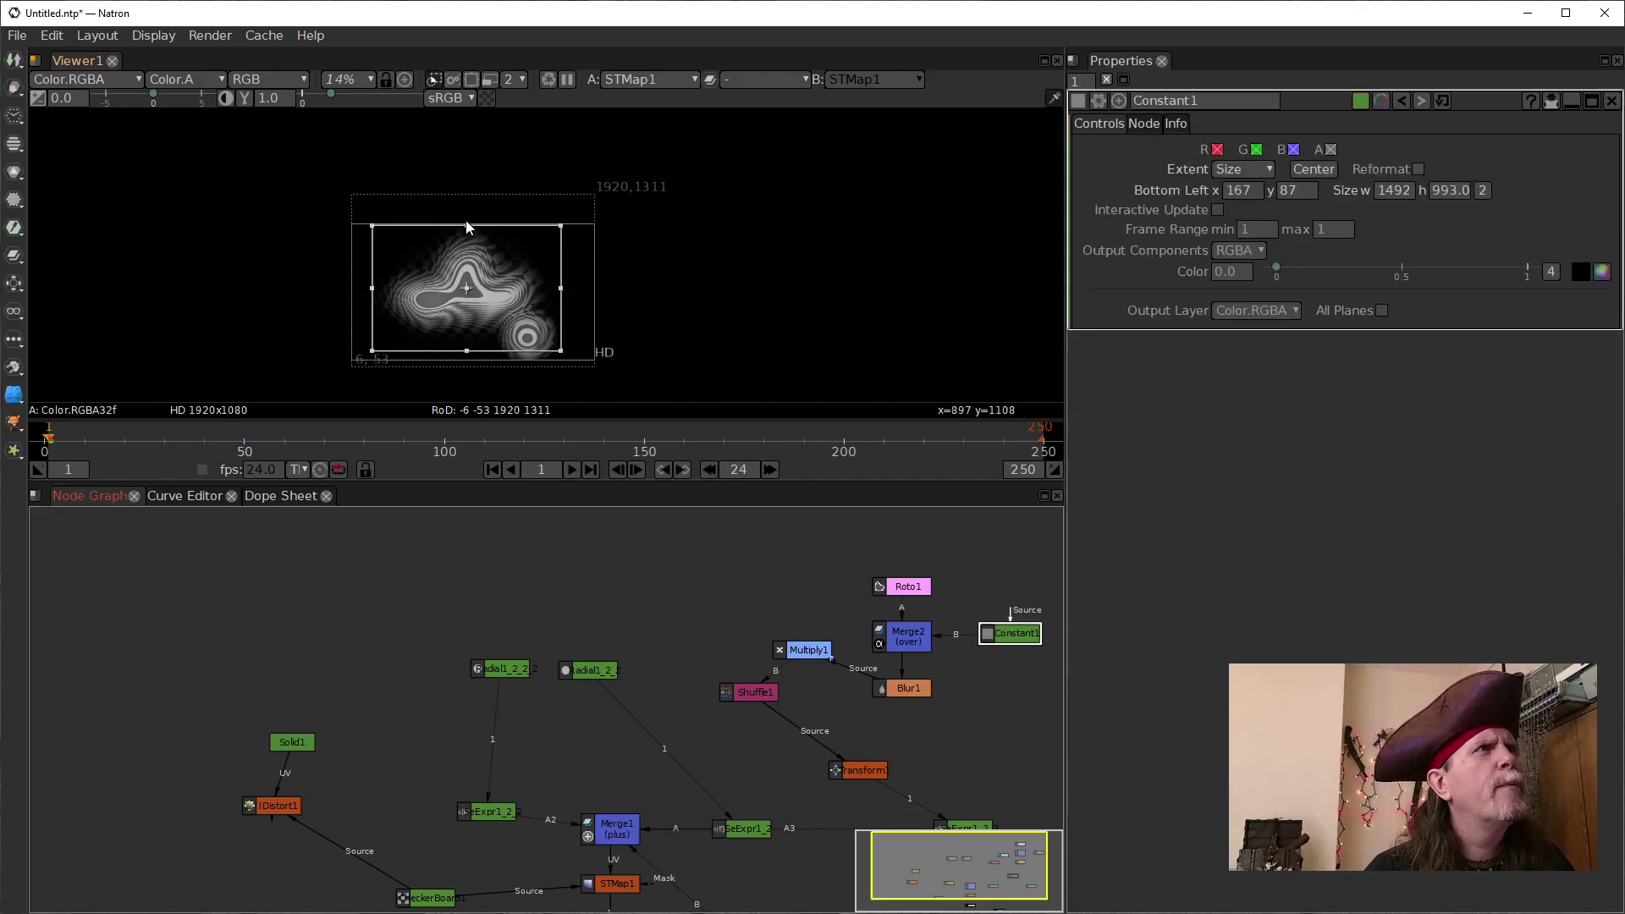
{"action": "left_click_drag", "start_coordinate": [465, 225], "coordinate": [462, 220]}
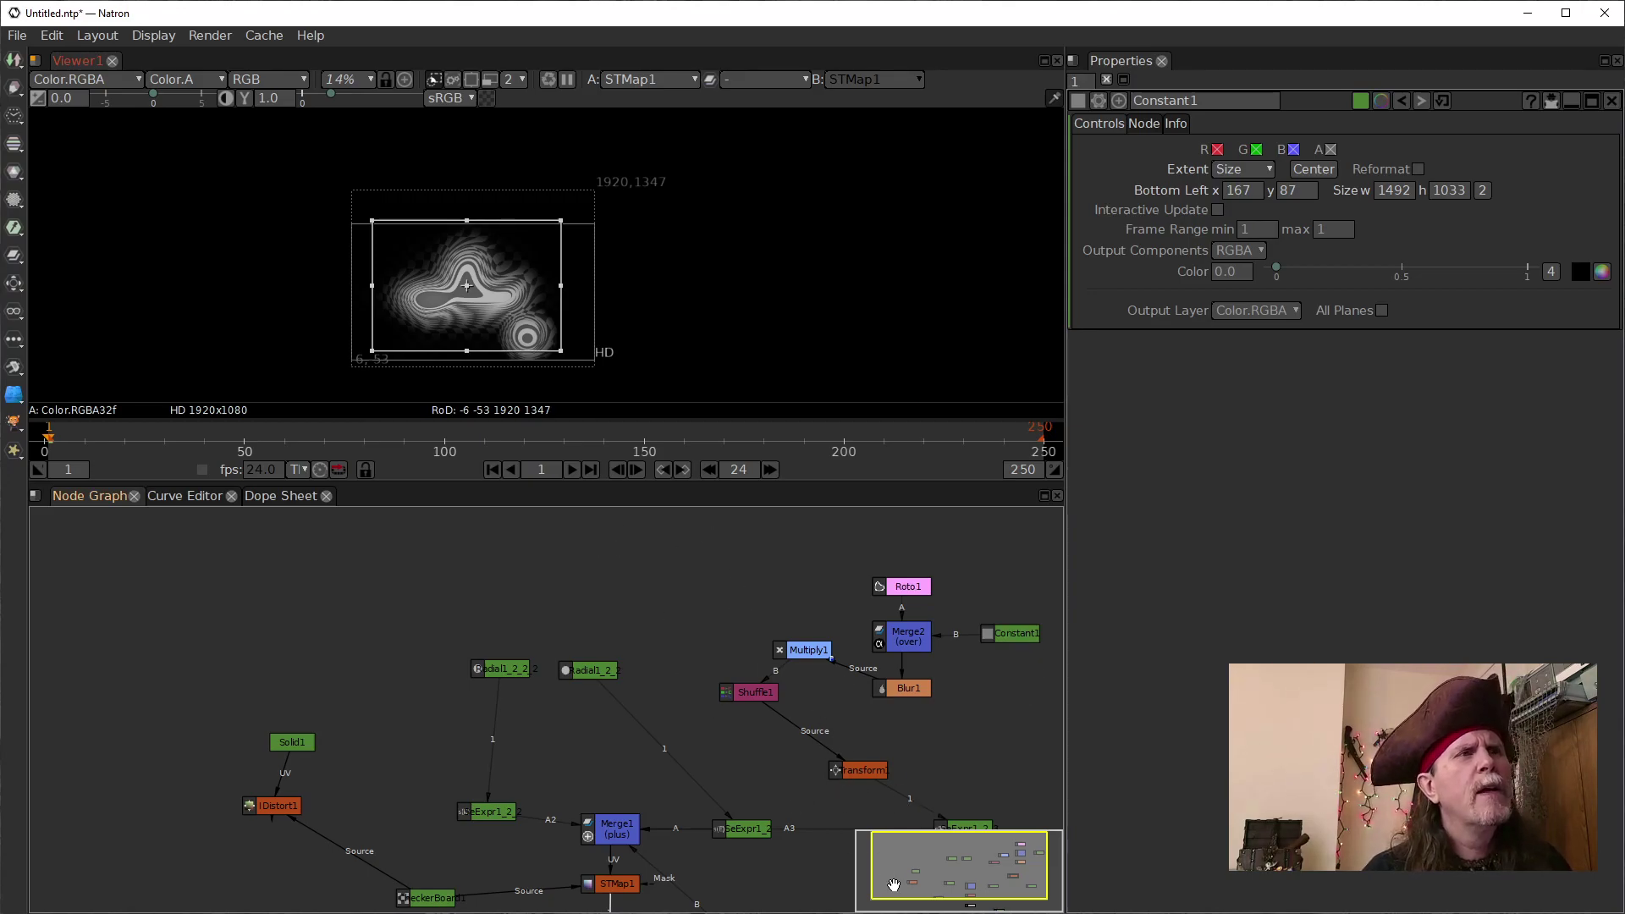
{"action": "left_click", "coordinate": [865, 772]}
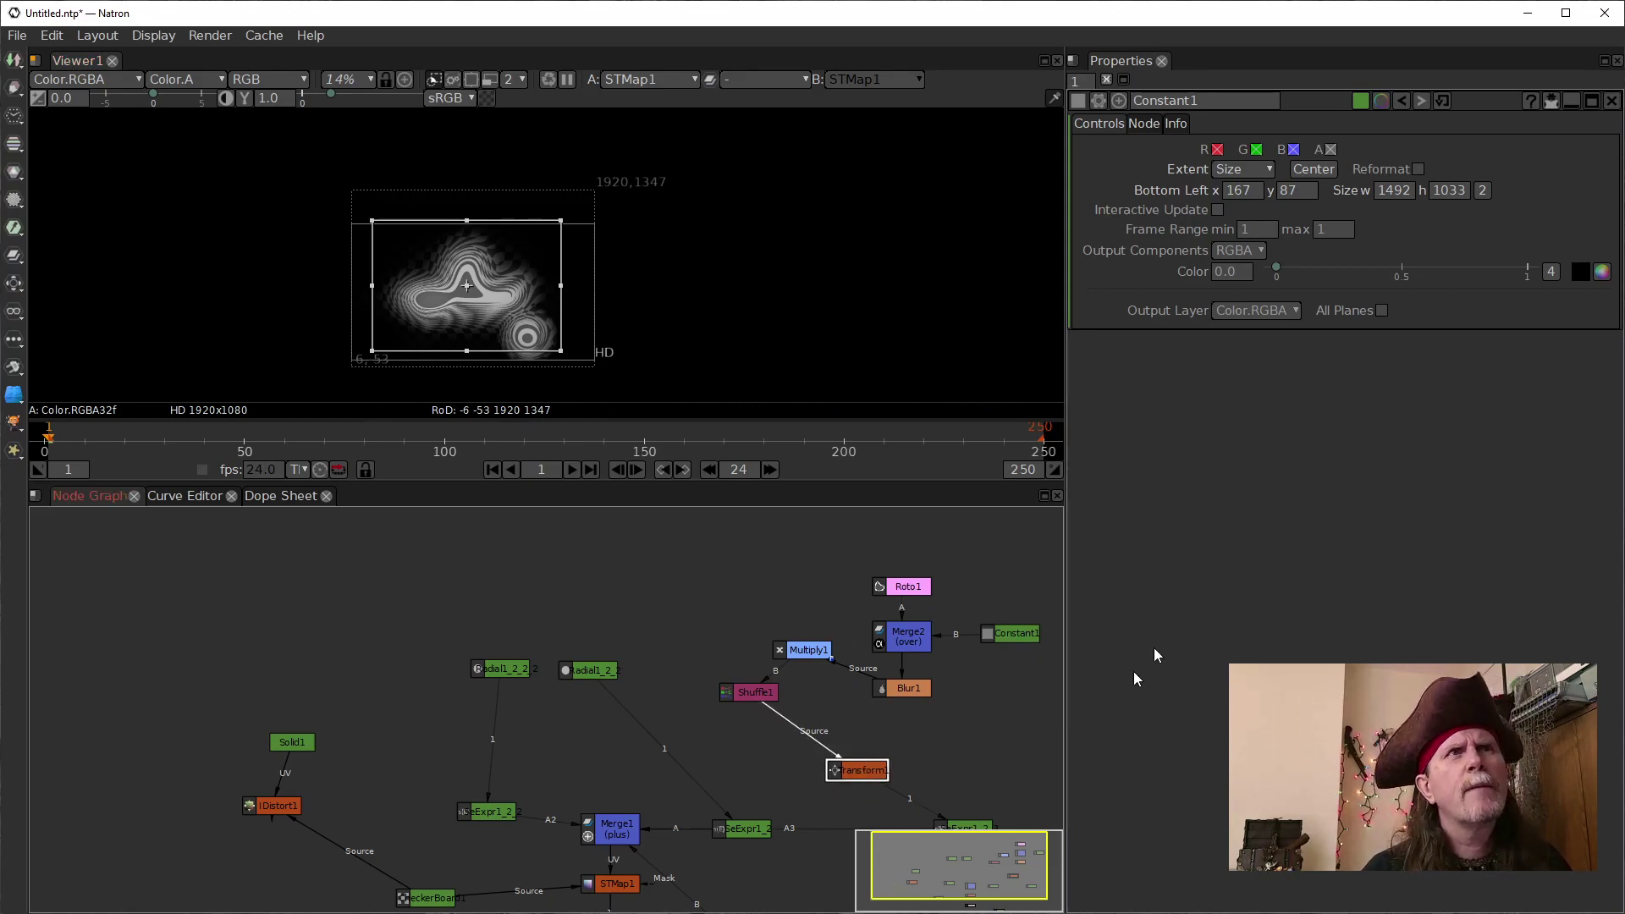
{"action": "left_click", "coordinate": [1290, 325]}
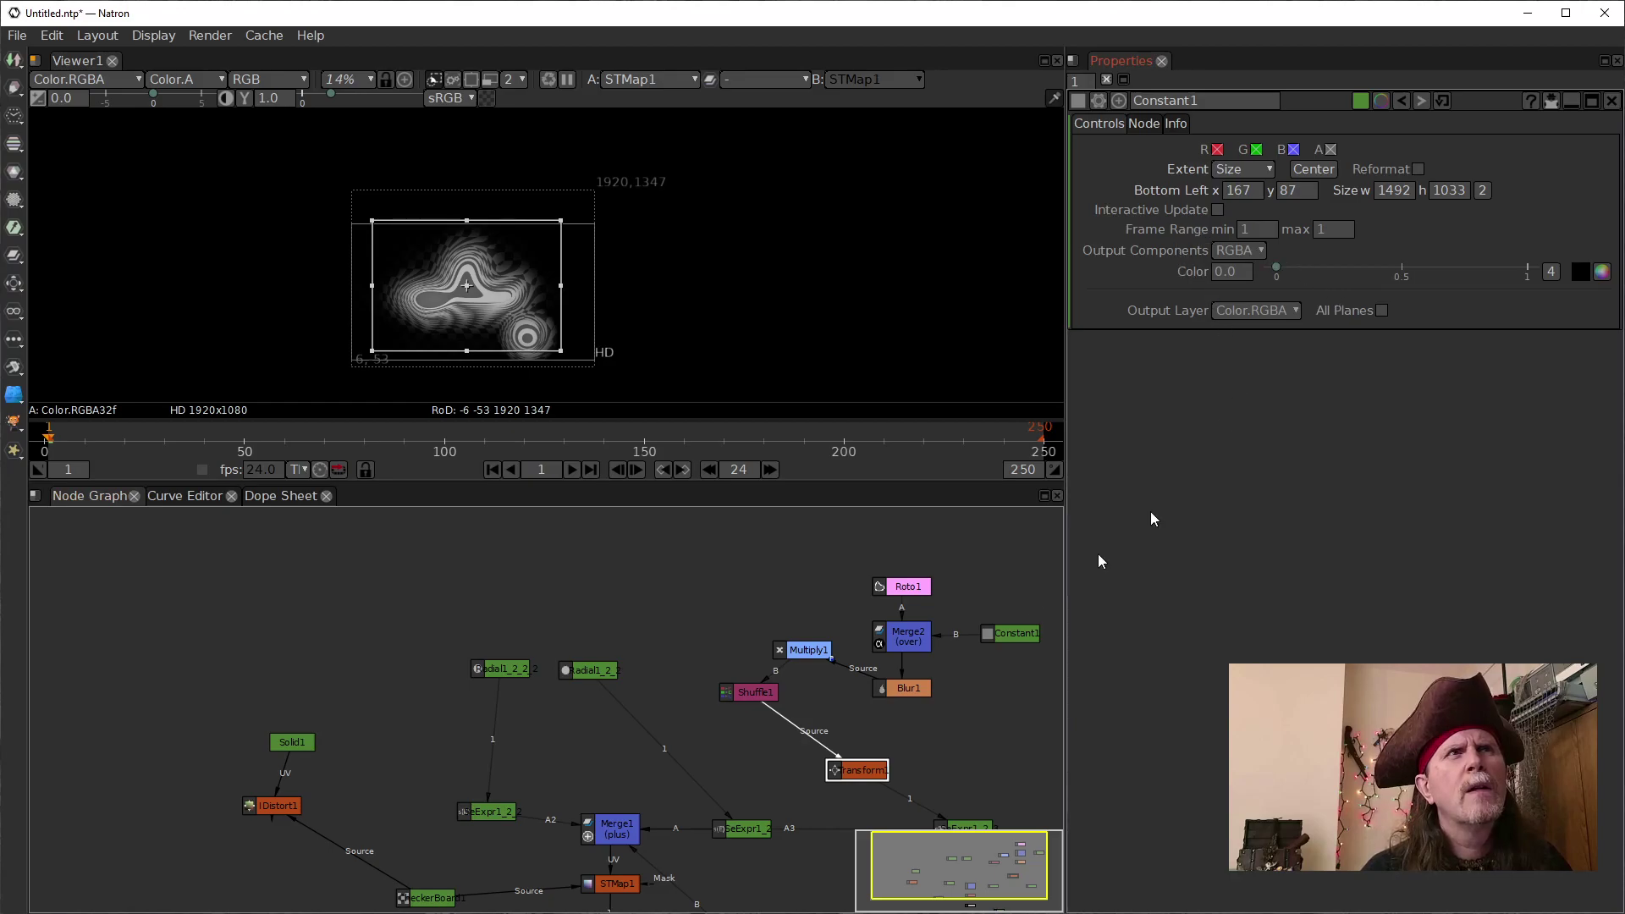
{"action": "left_click", "coordinate": [466, 284]}
{"action": "left_click_drag", "start_coordinate": [463, 285], "coordinate": [770, 283]}
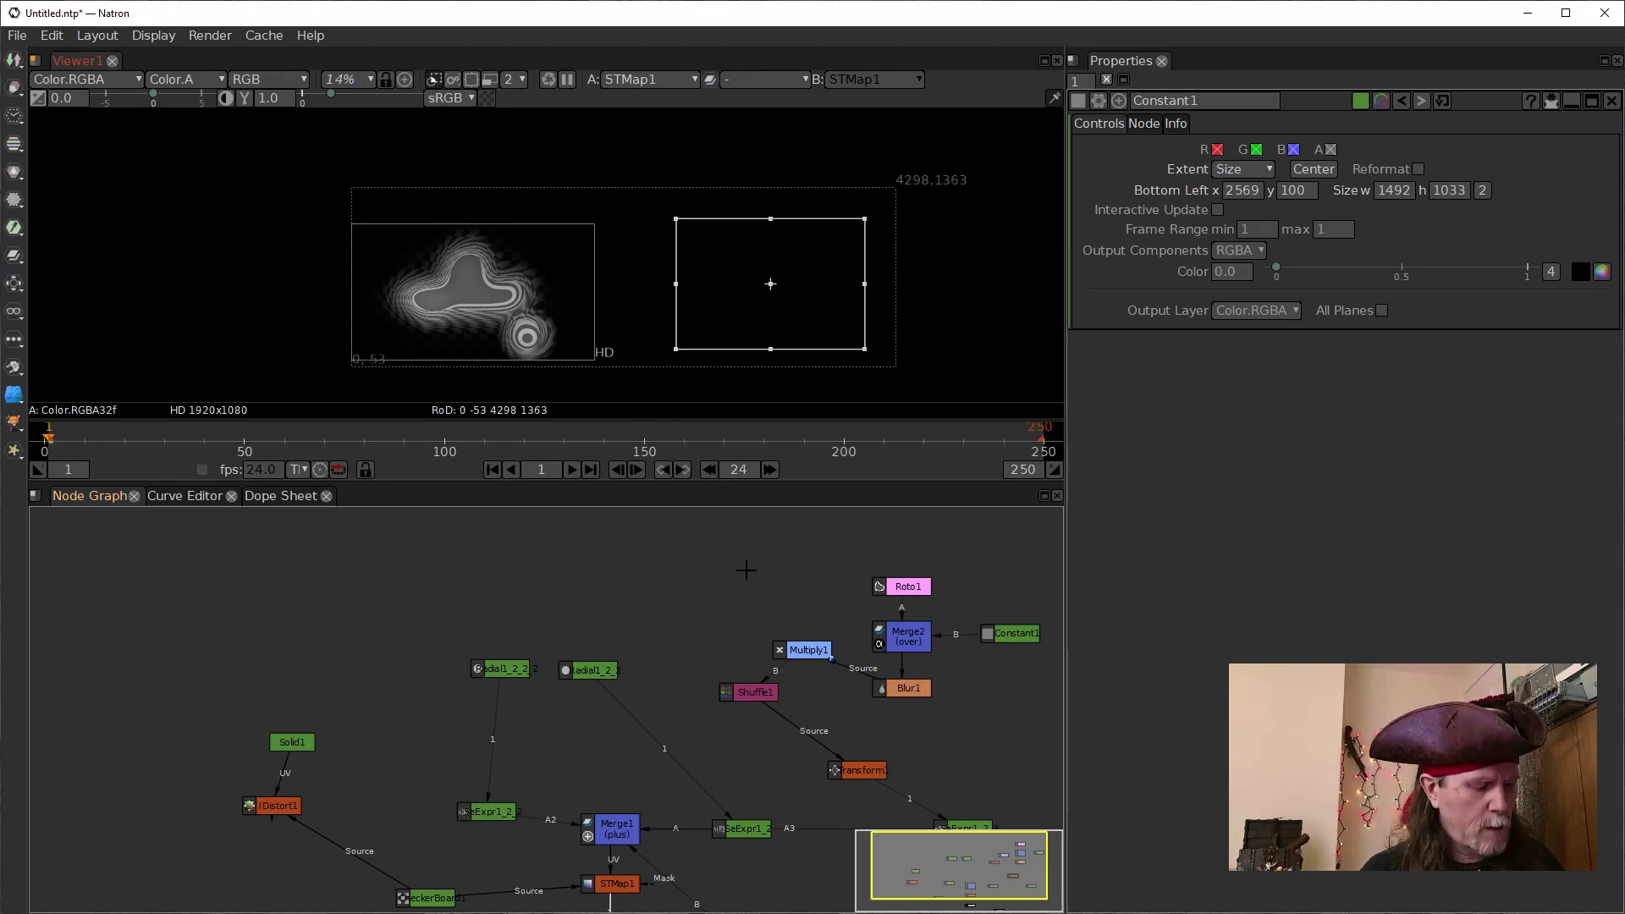
{"action": "key", "text": "ctrl+z"}
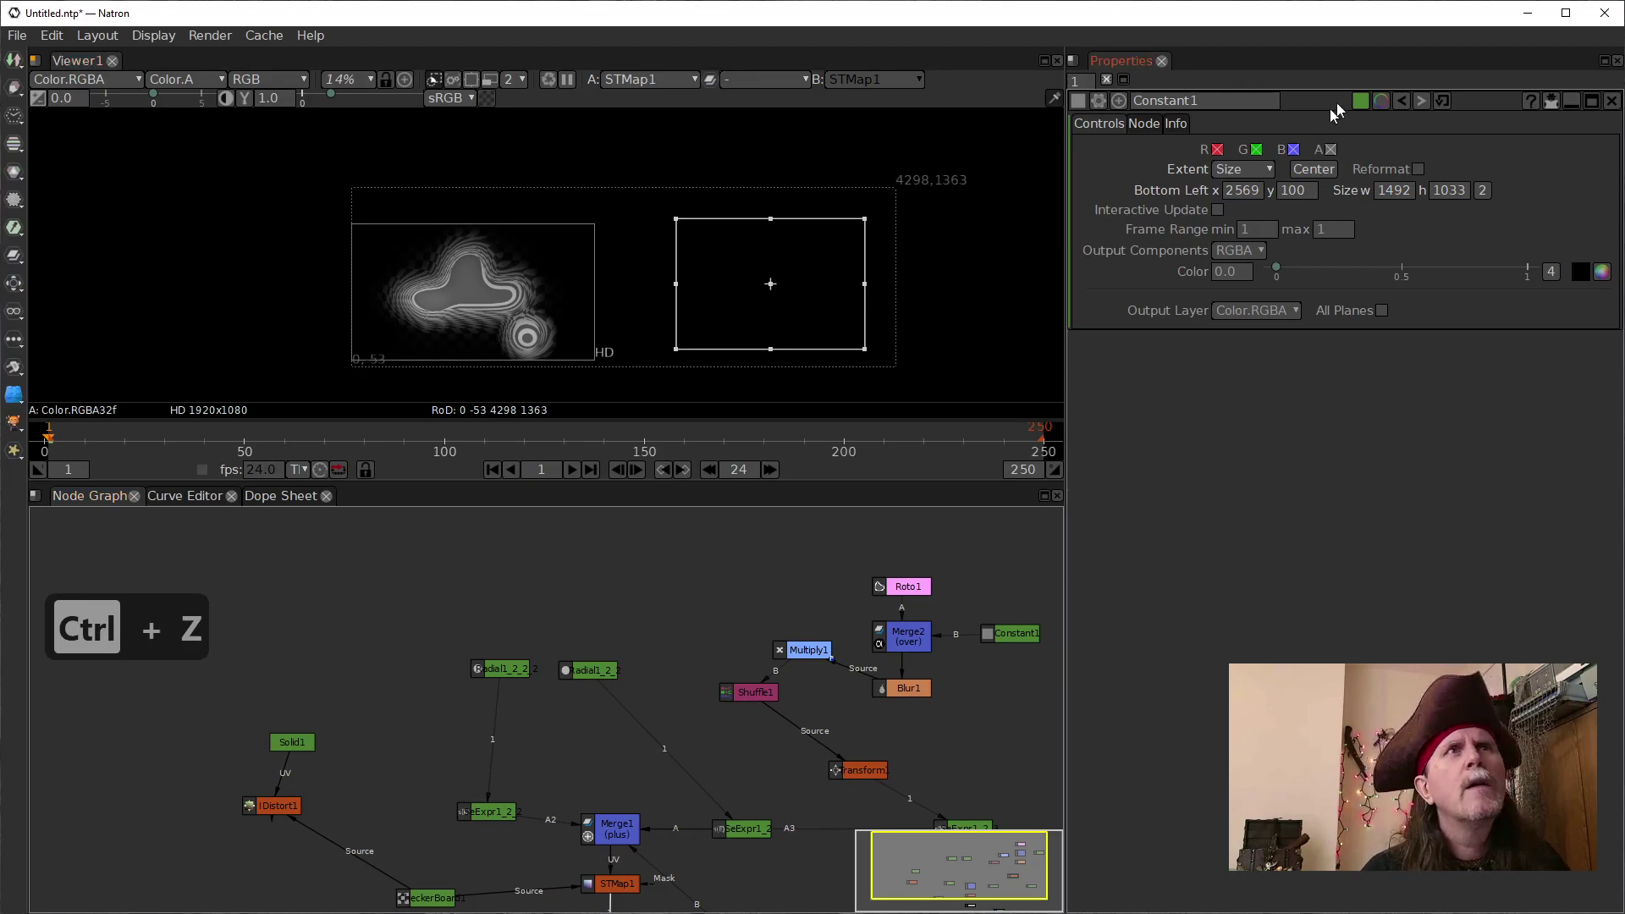
{"action": "left_click", "coordinate": [1402, 103]}
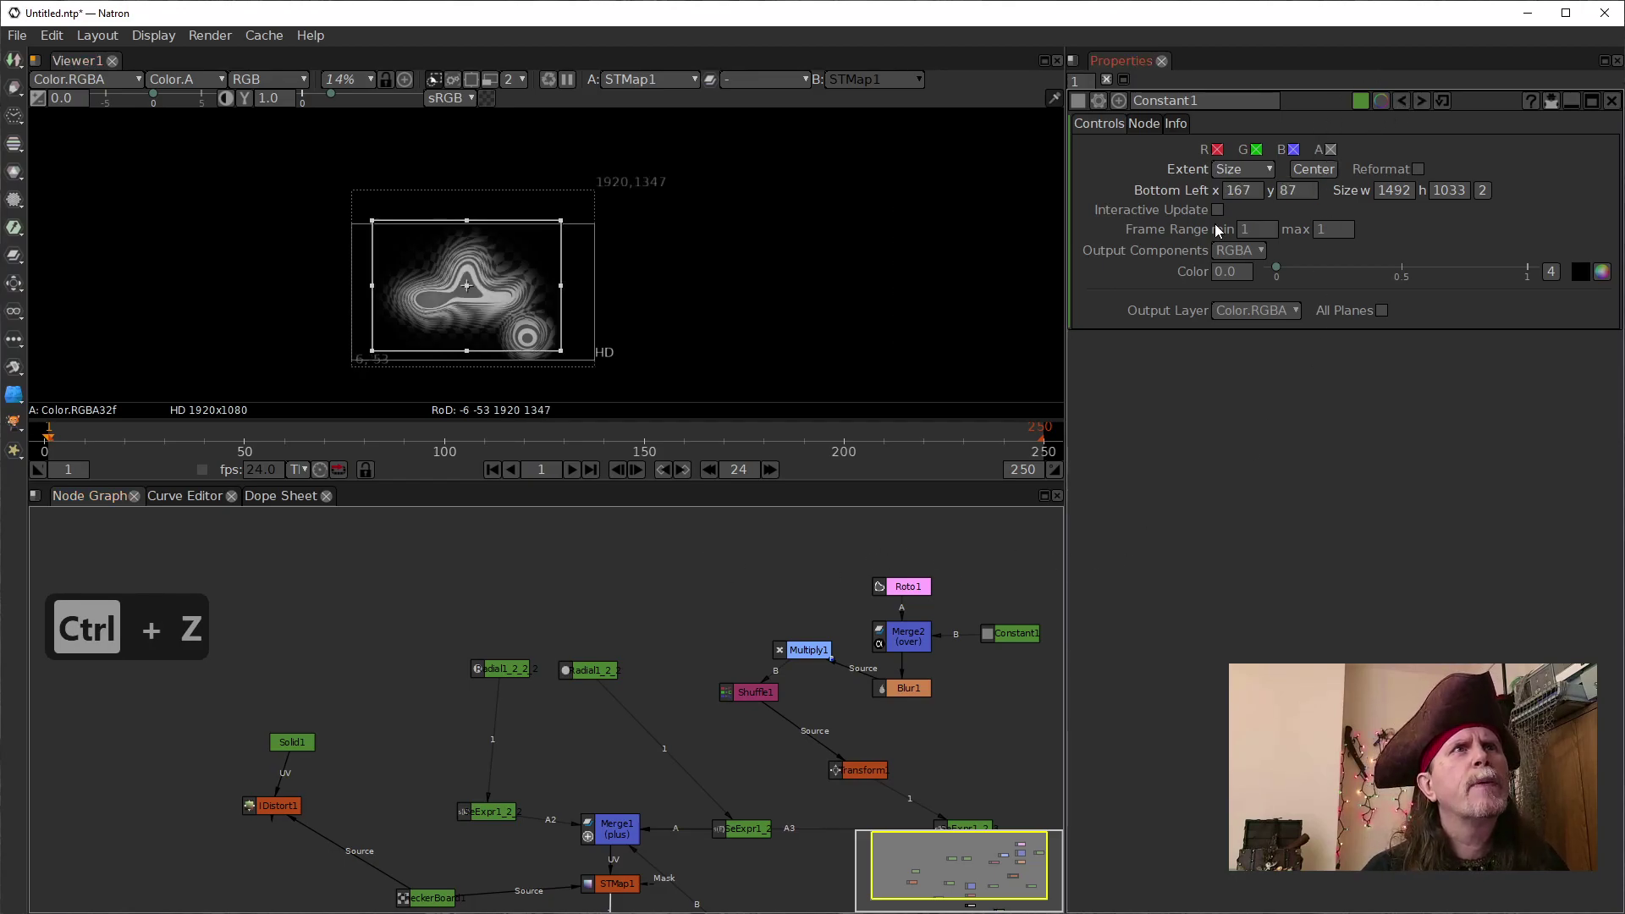
Move Transform1 at frame 1 out of the HD frame to a translation of about x 2208, y -89
{"action": "left_click", "coordinate": [887, 771]}
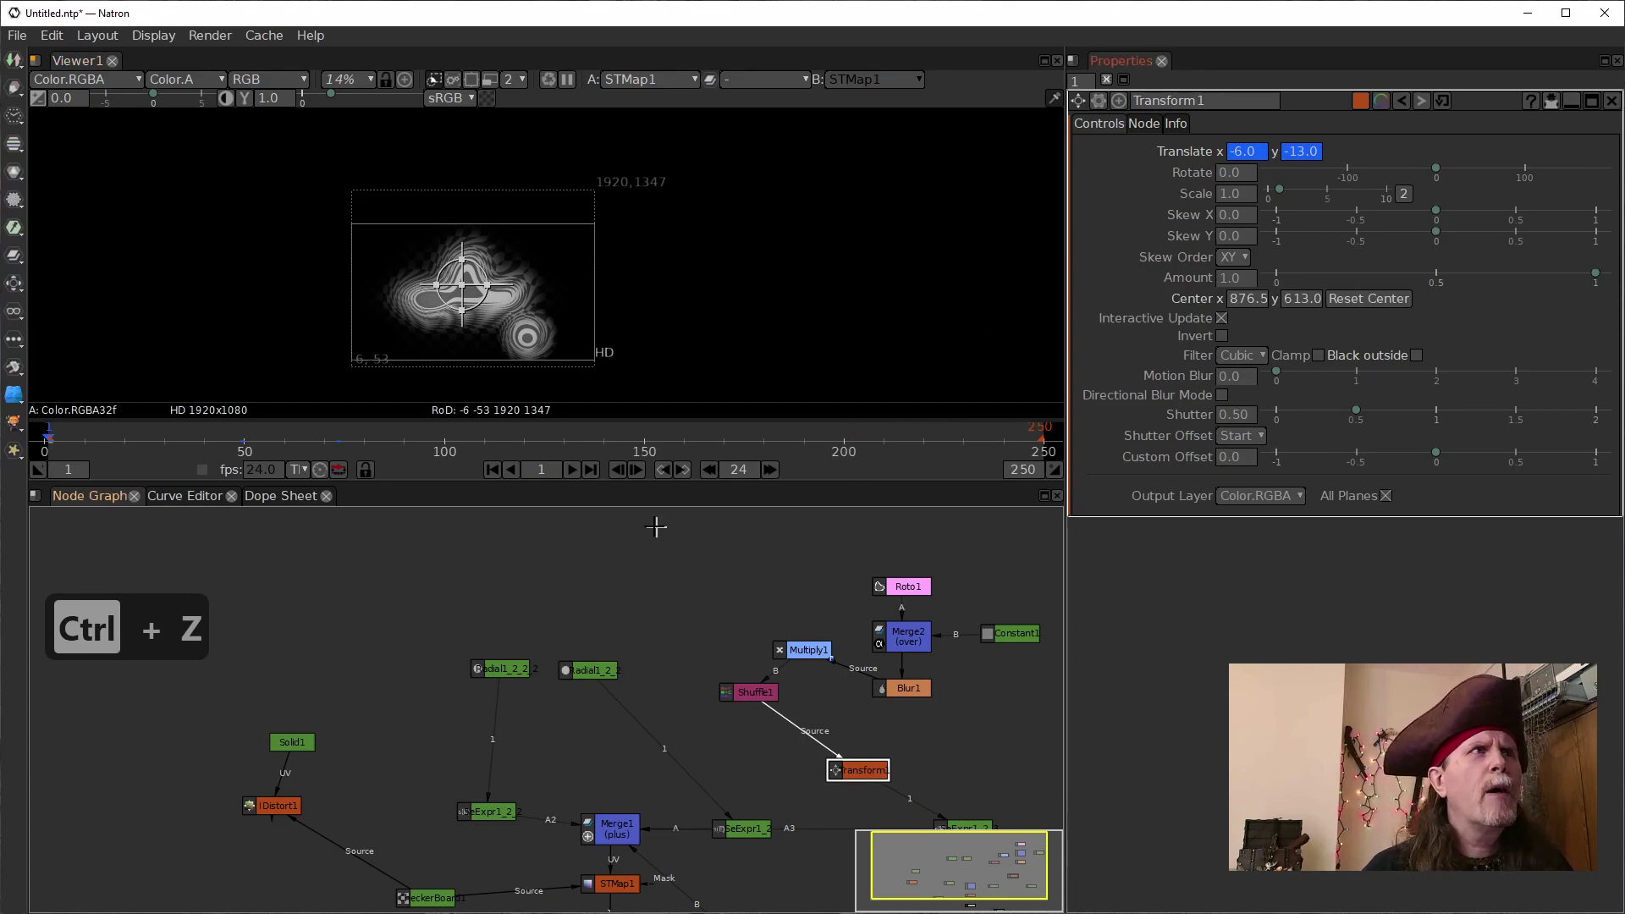
{"action": "left_click", "coordinate": [465, 292]}
{"action": "left_click_drag", "start_coordinate": [465, 292], "coordinate": [742, 294]}
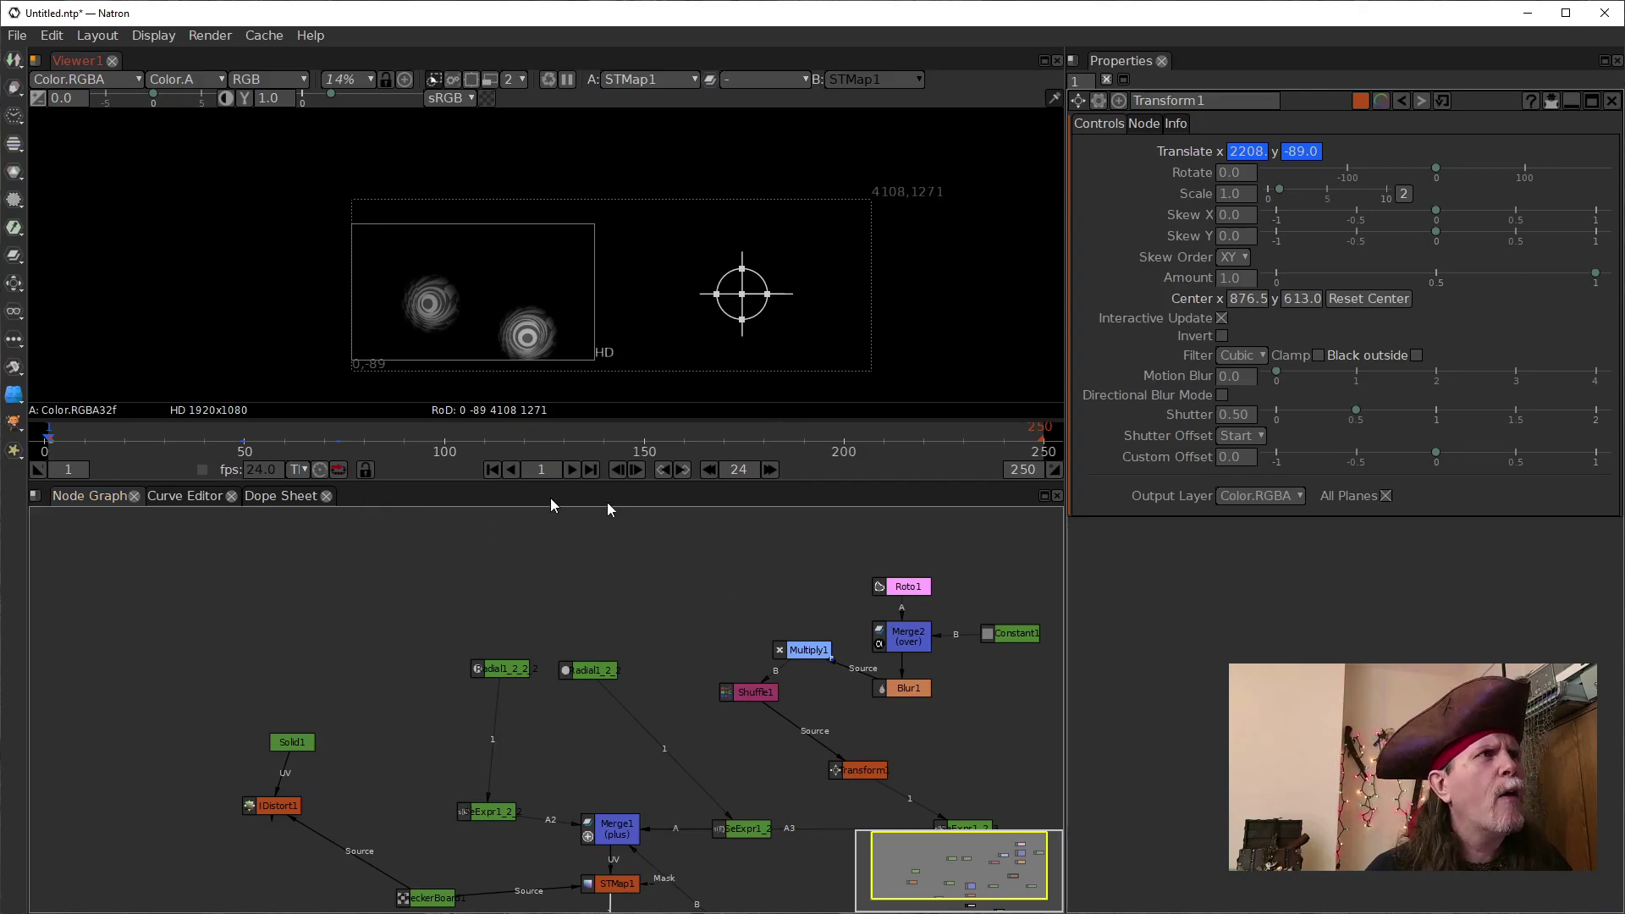
Go to frame 73 and move Transform1 to a translation of about x 191, y 18
{"action": "left_click", "coordinate": [682, 472]}
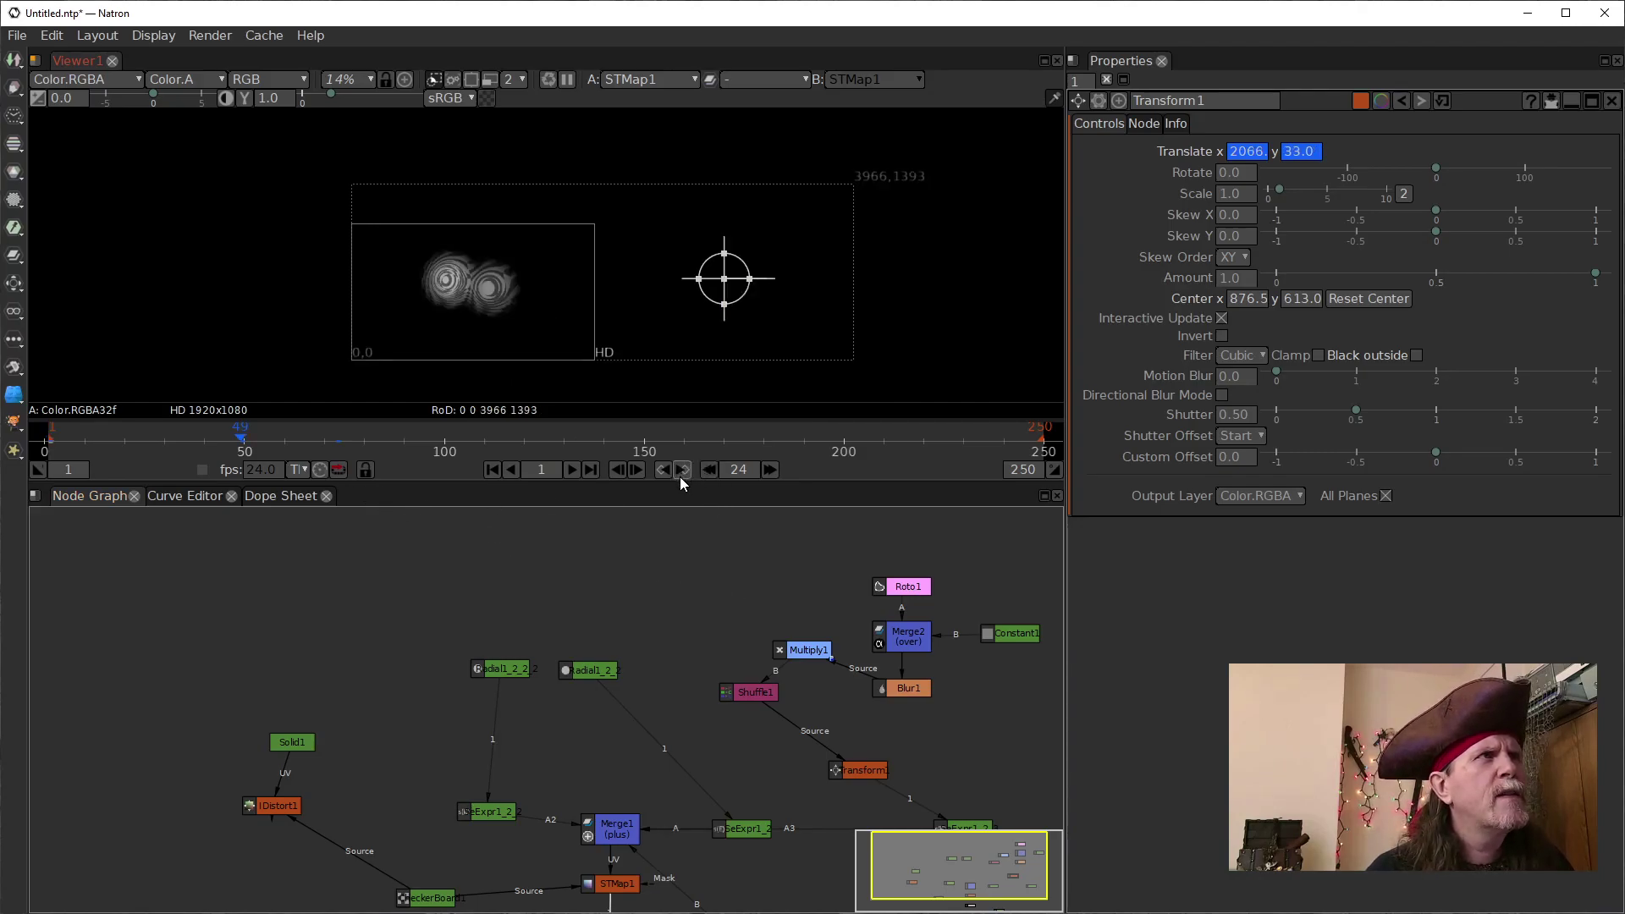
{"action": "left_click", "coordinate": [770, 470]}
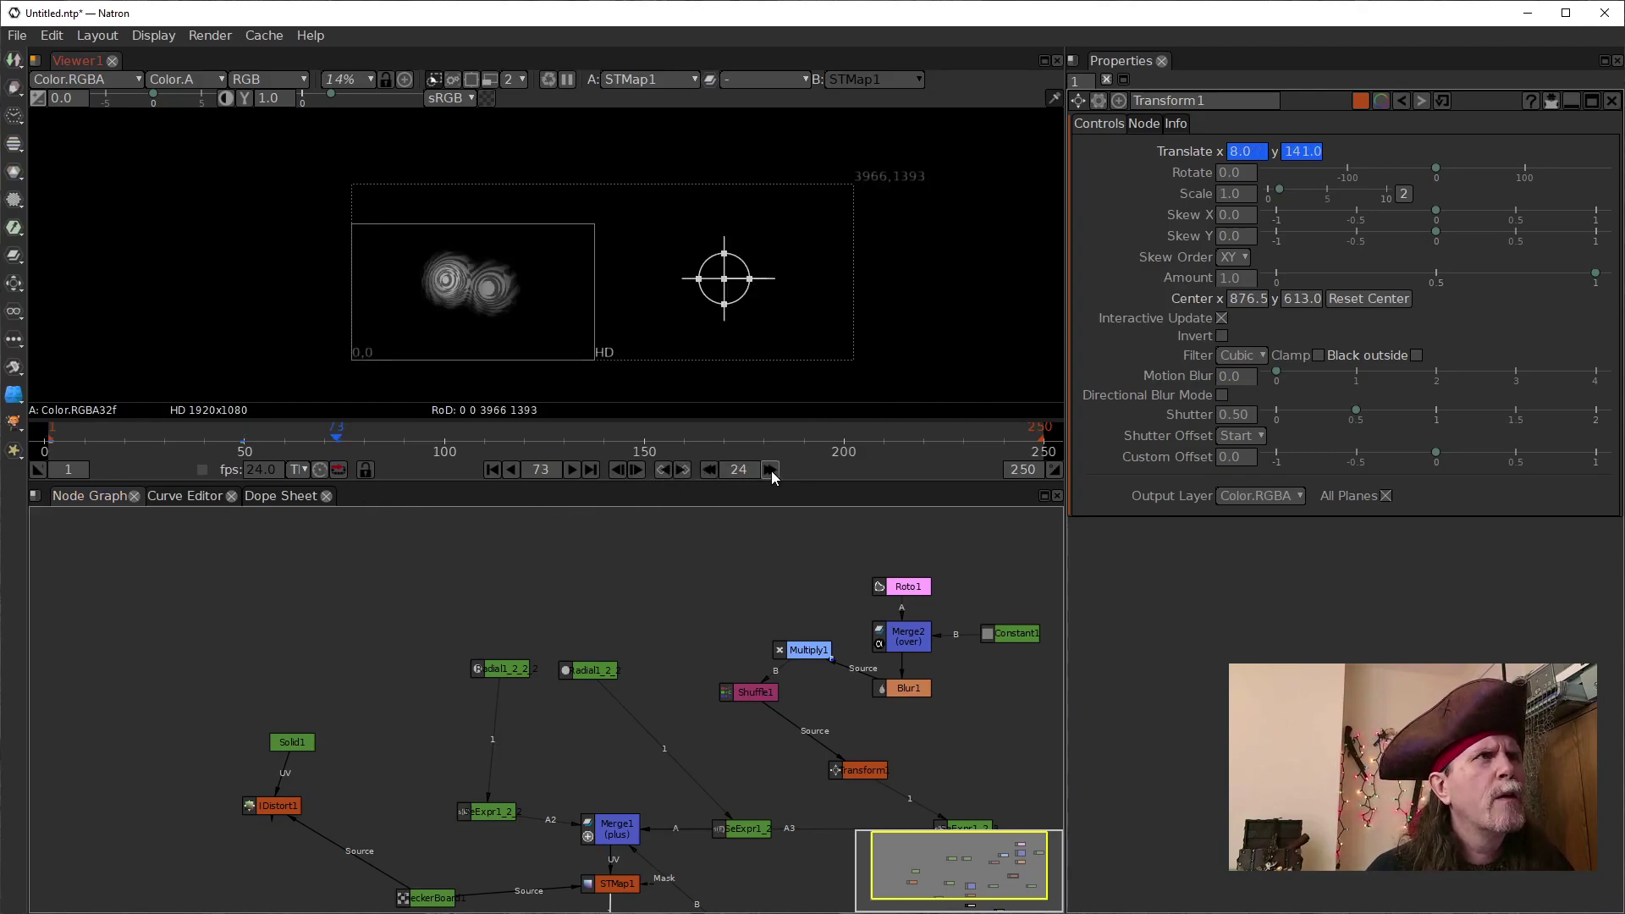
{"action": "mouse_move", "coordinate": [464, 272]}
{"action": "left_mouse_down"}
{"action": "mouse_move", "coordinate": [657, 327]}
{"action": "mouse_move", "coordinate": [490, 272]}
{"action": "mouse_move", "coordinate": [488, 288]}
{"action": "left_mouse_up"}
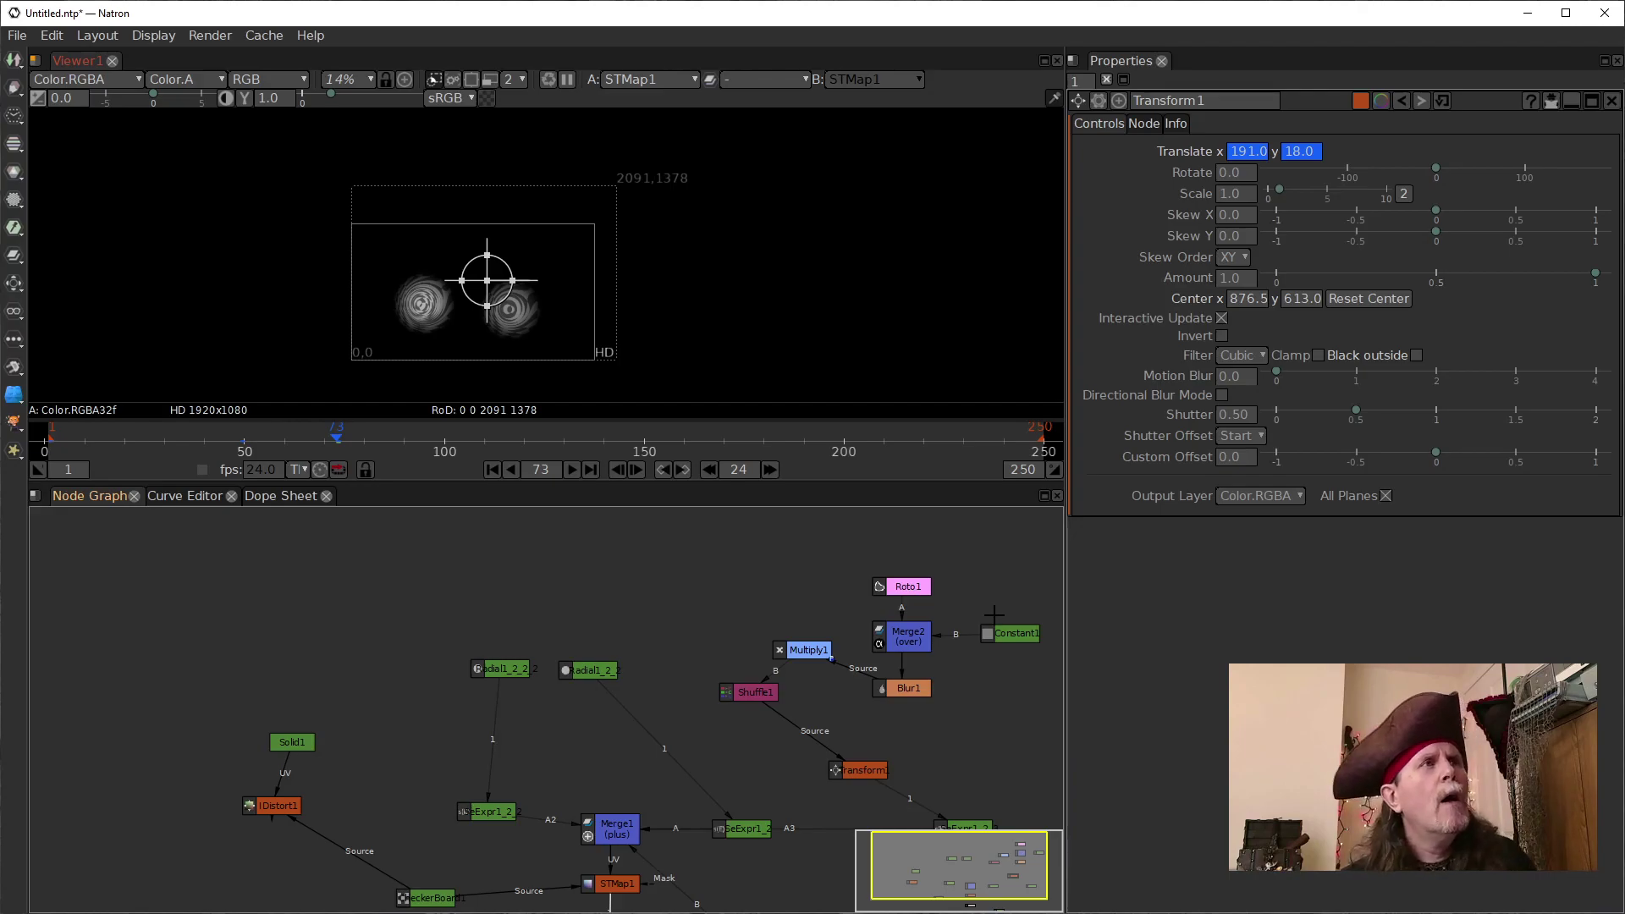
Check the settings of Constant1, STMap1, Transform1 and Merge2, and turn off Crop To Format on Blur1
{"action": "left_click", "coordinate": [988, 635]}
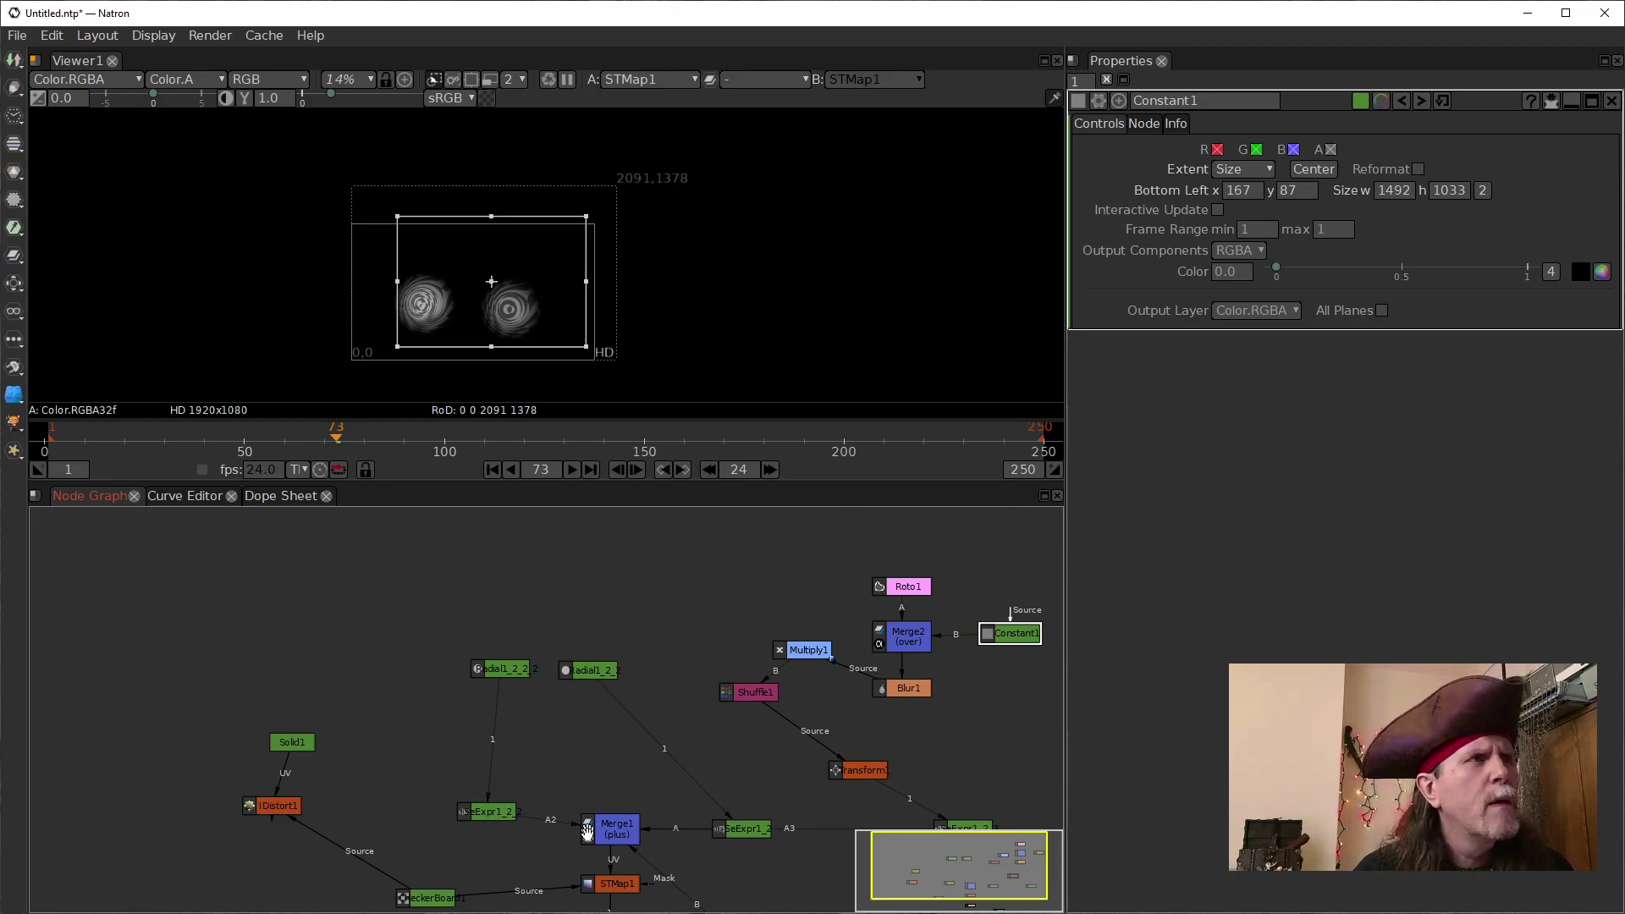
{"action": "left_click_drag", "start_coordinate": [640, 880], "coordinate": [619, 756]}
{"action": "left_click", "coordinate": [593, 759]}
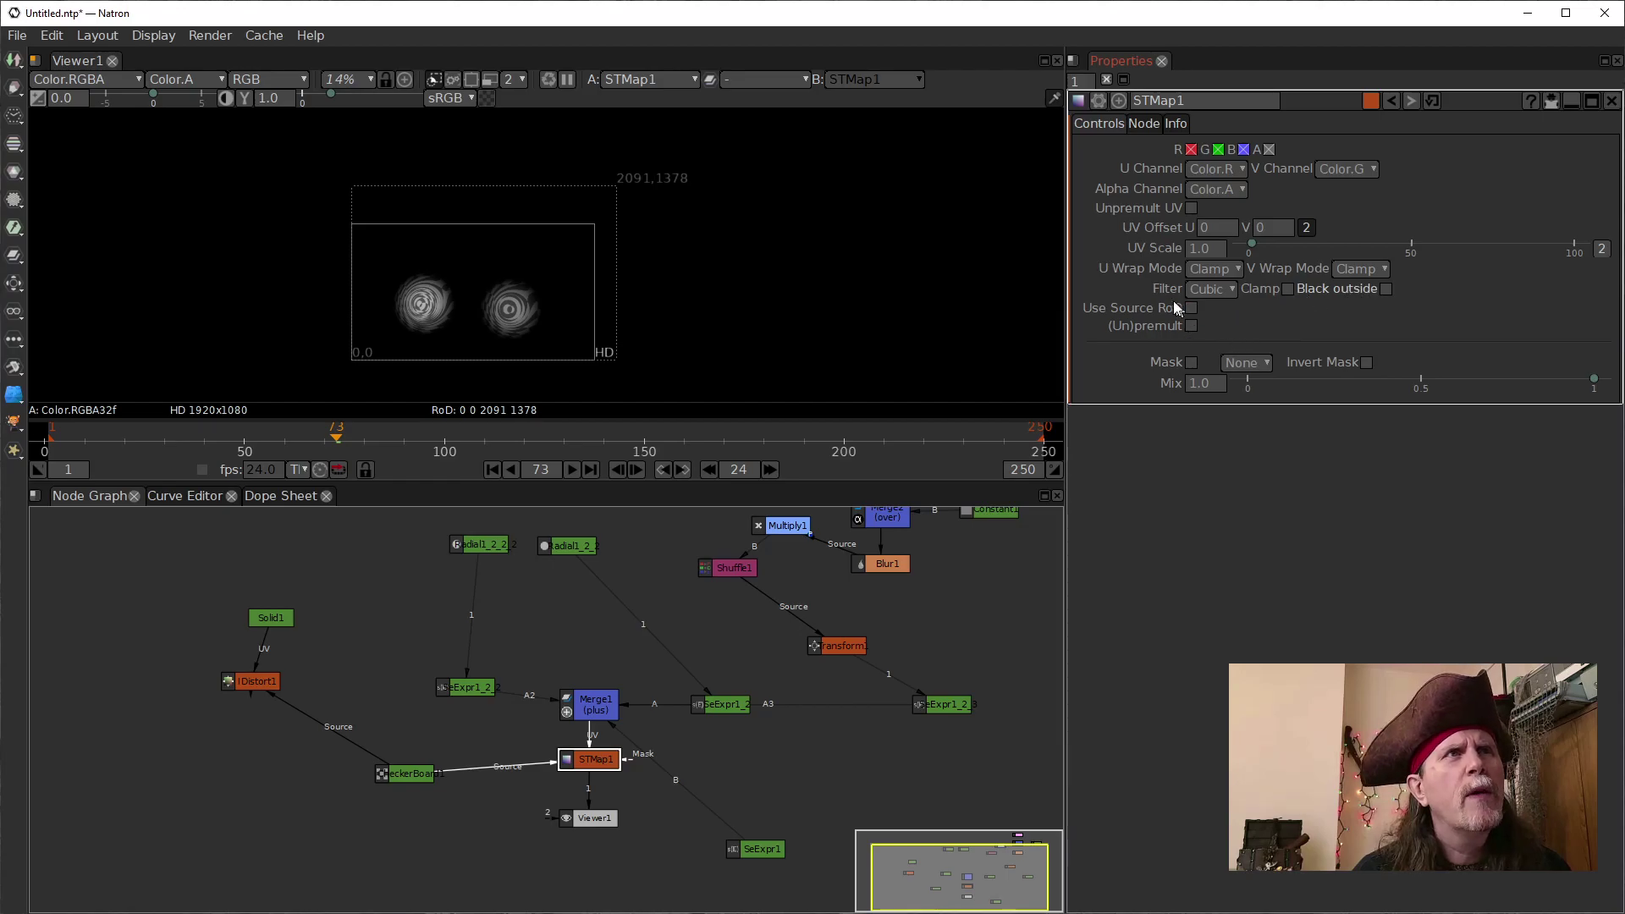
{"action": "left_click", "coordinate": [836, 647]}
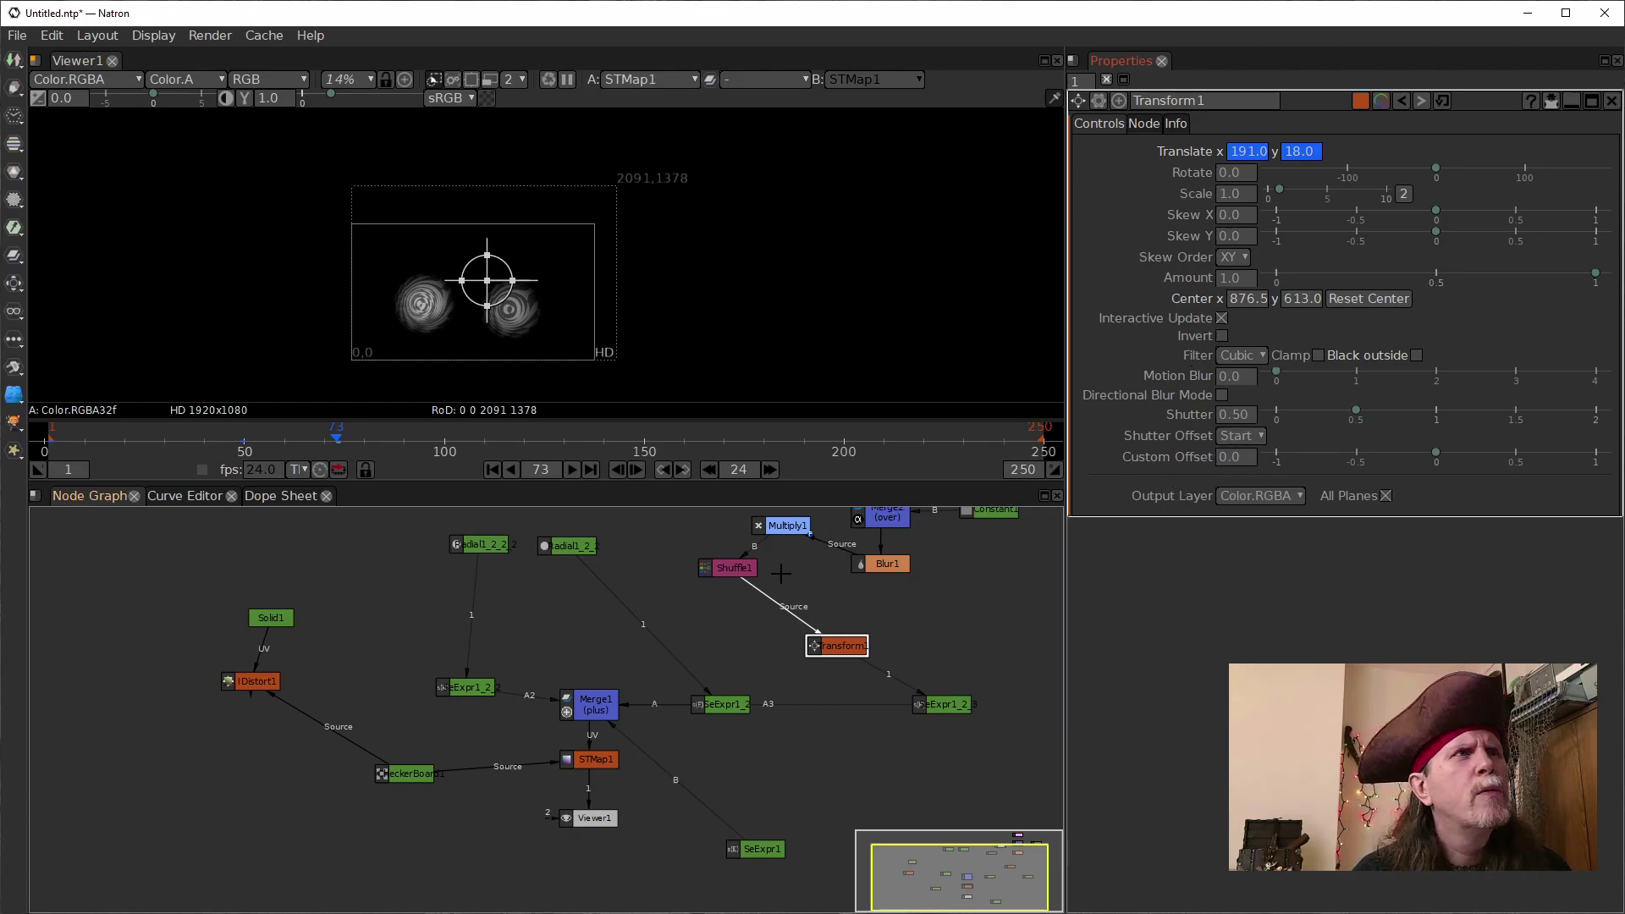
{"action": "left_click_drag", "start_coordinate": [961, 589], "coordinate": [840, 685]}
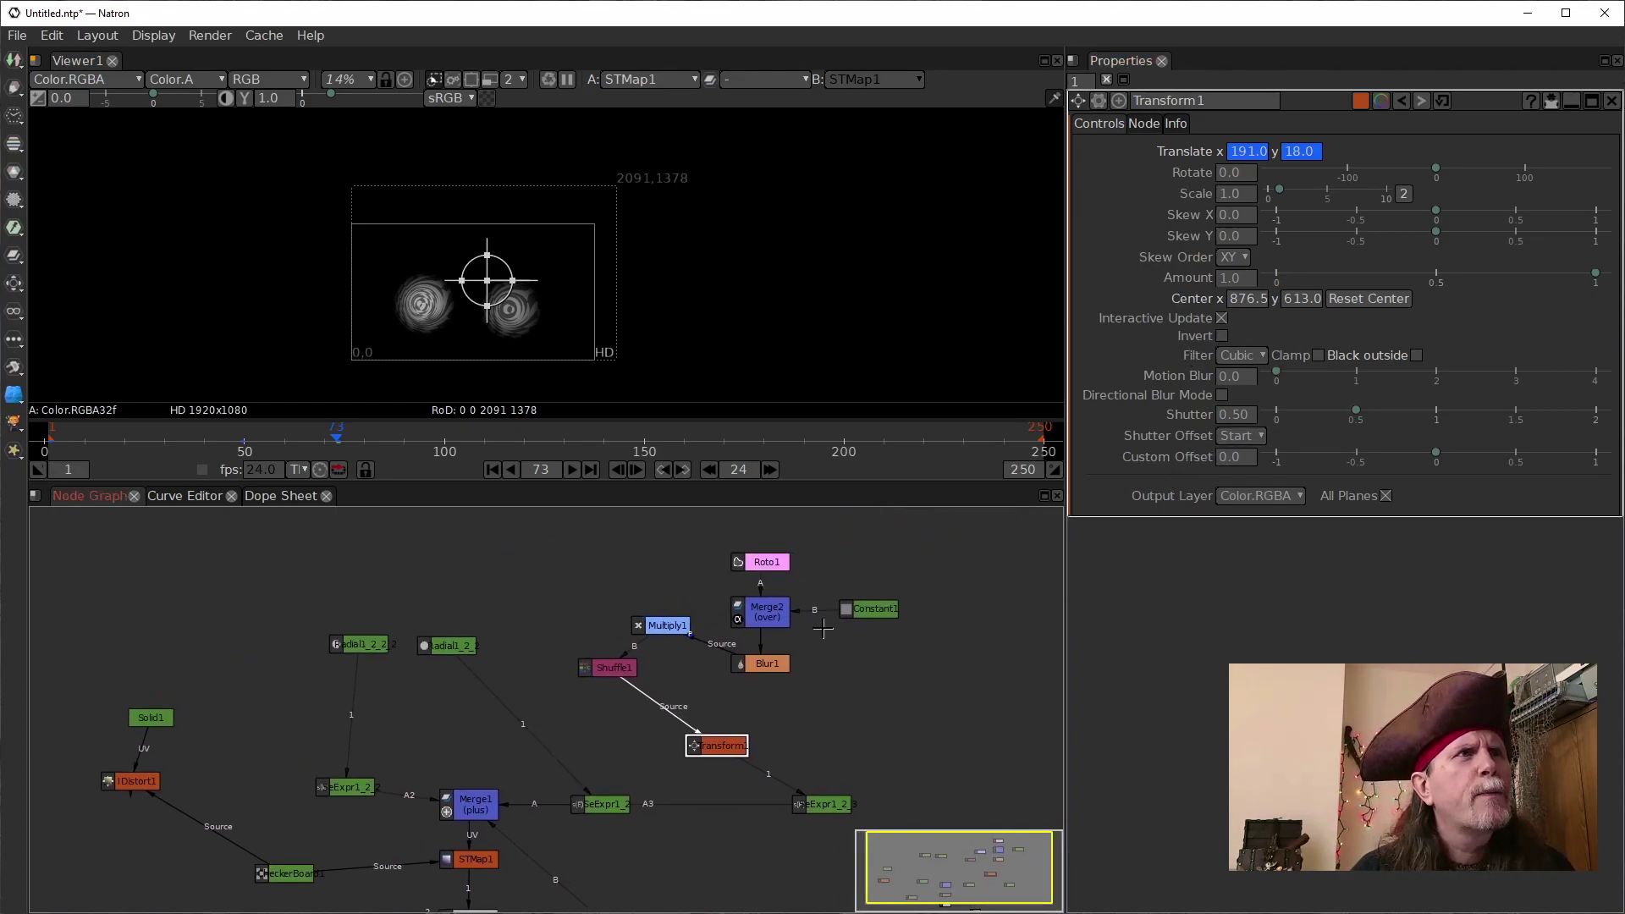
{"action": "left_click", "coordinate": [768, 619]}
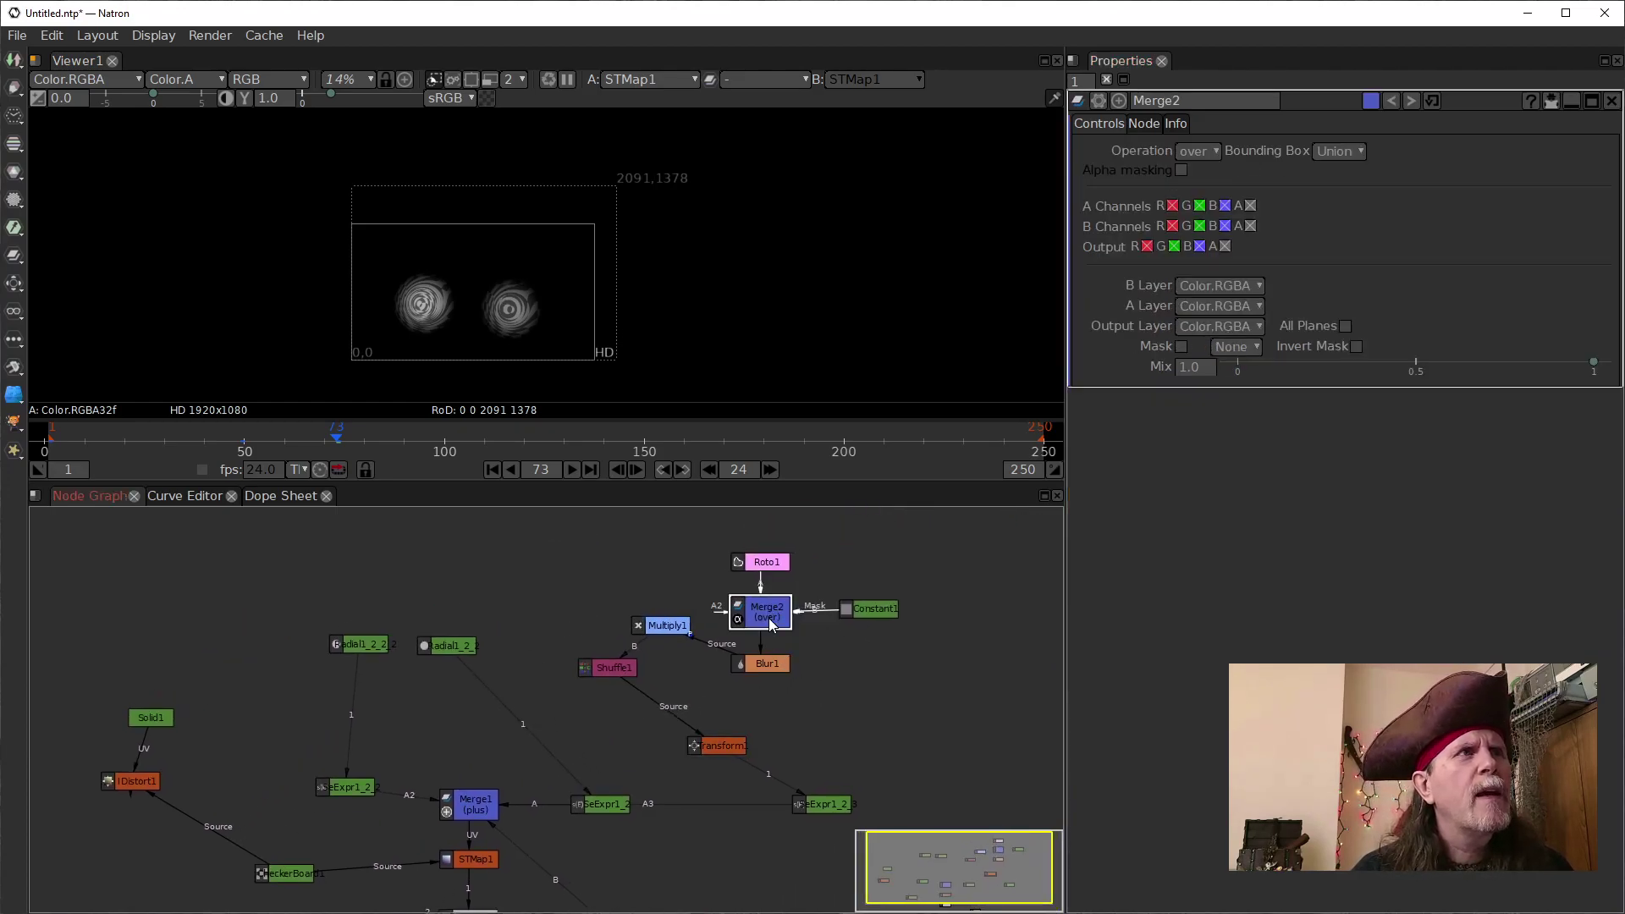
{"action": "left_click", "coordinate": [764, 662]}
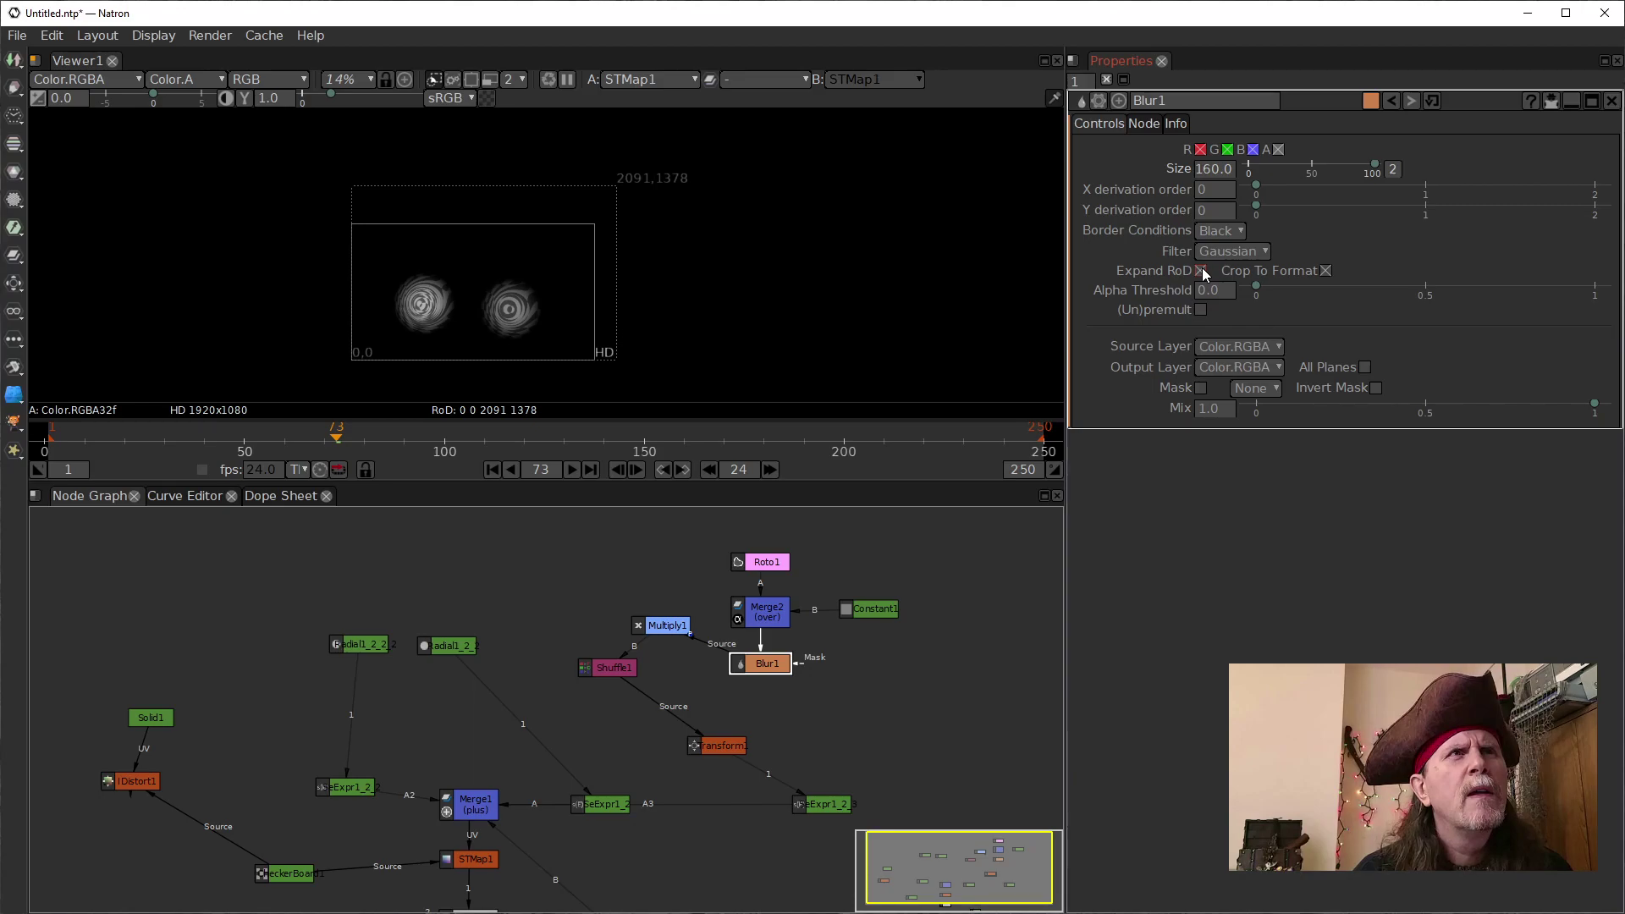
{"action": "left_click", "coordinate": [1326, 270]}
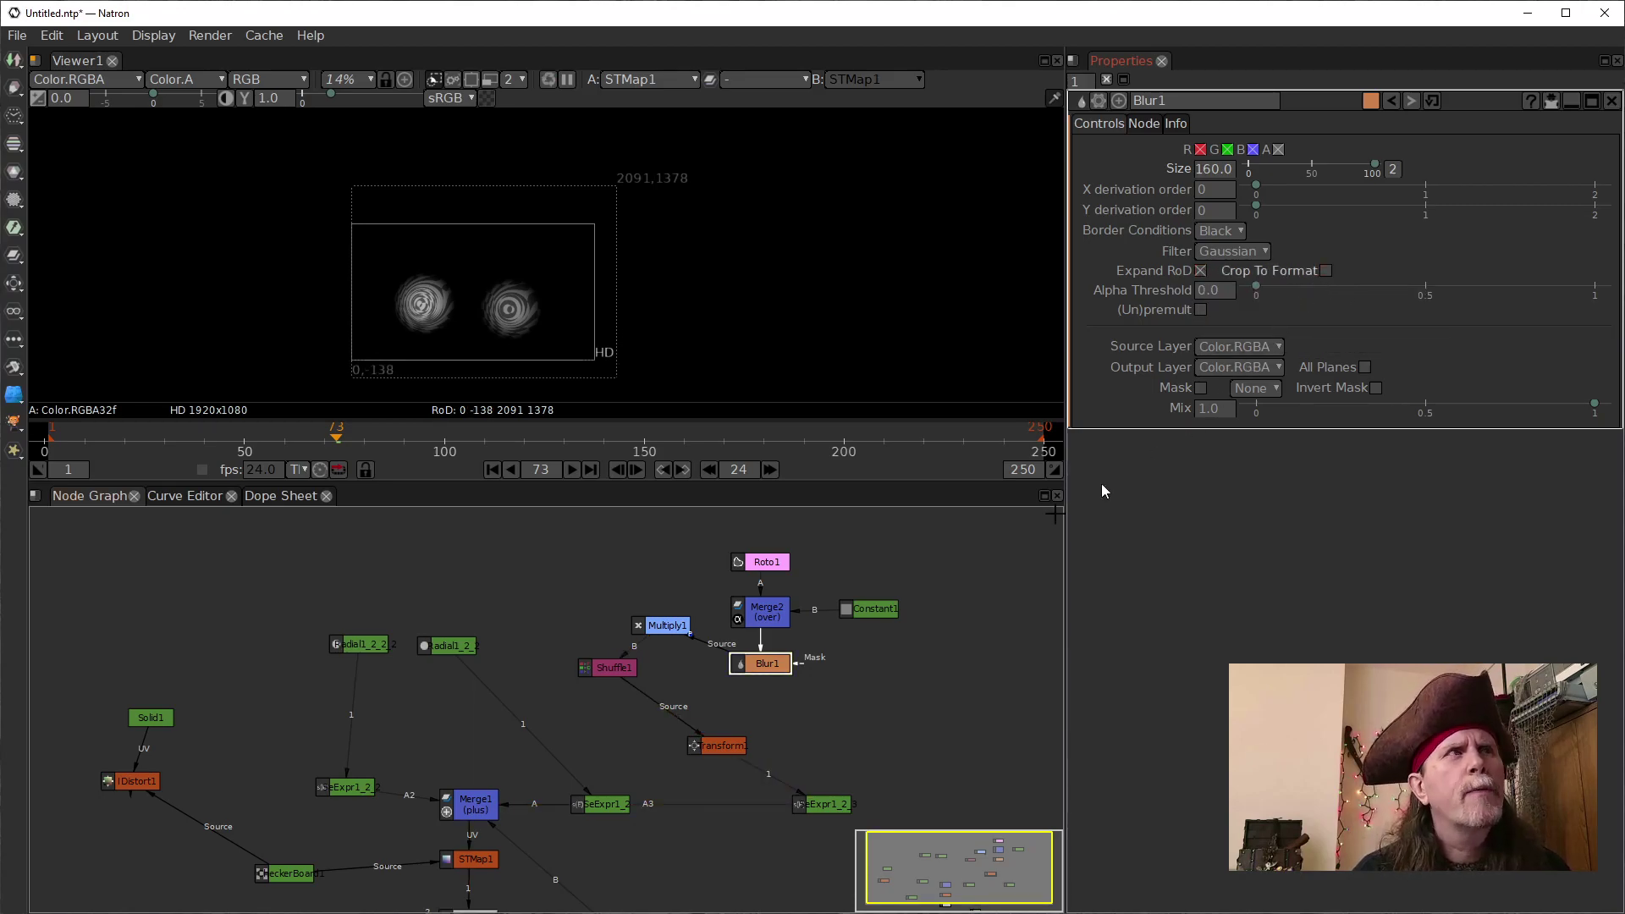
Check Multiply1's settings and compare the warp at frames 73 and 70, returning to frame 1
{"action": "left_click", "coordinate": [656, 631]}
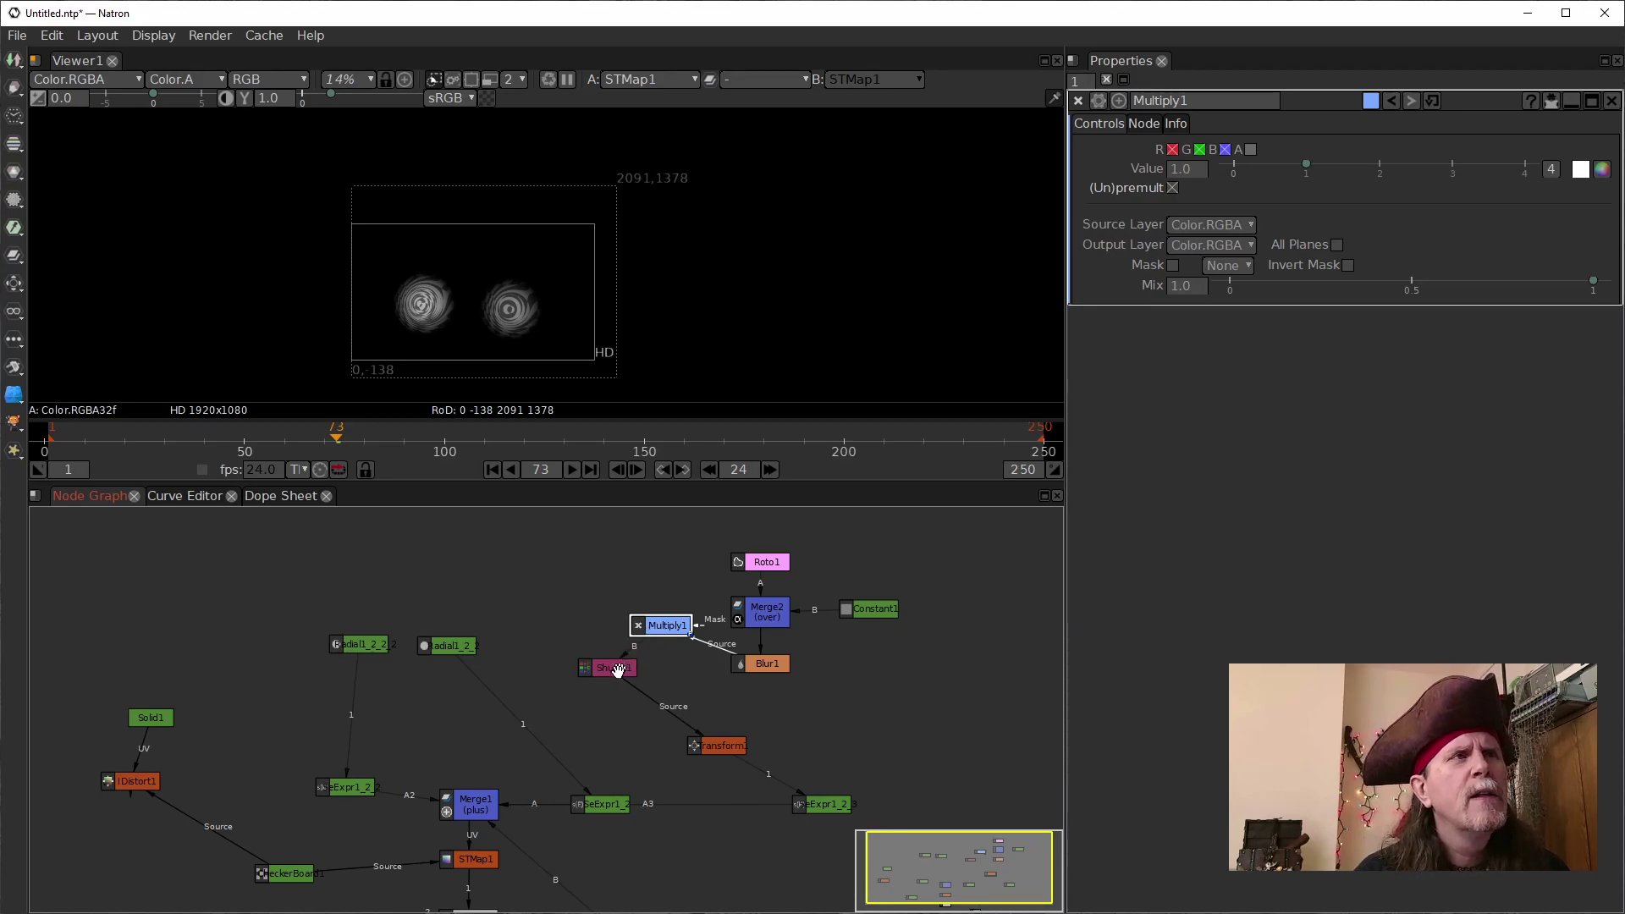
{"action": "mouse_move", "coordinate": [335, 442]}
{"action": "left_mouse_down"}
{"action": "mouse_move", "coordinate": [307, 442]}
{"action": "mouse_move", "coordinate": [348, 445]}
{"action": "mouse_move", "coordinate": [334, 450]}
{"action": "left_mouse_up"}
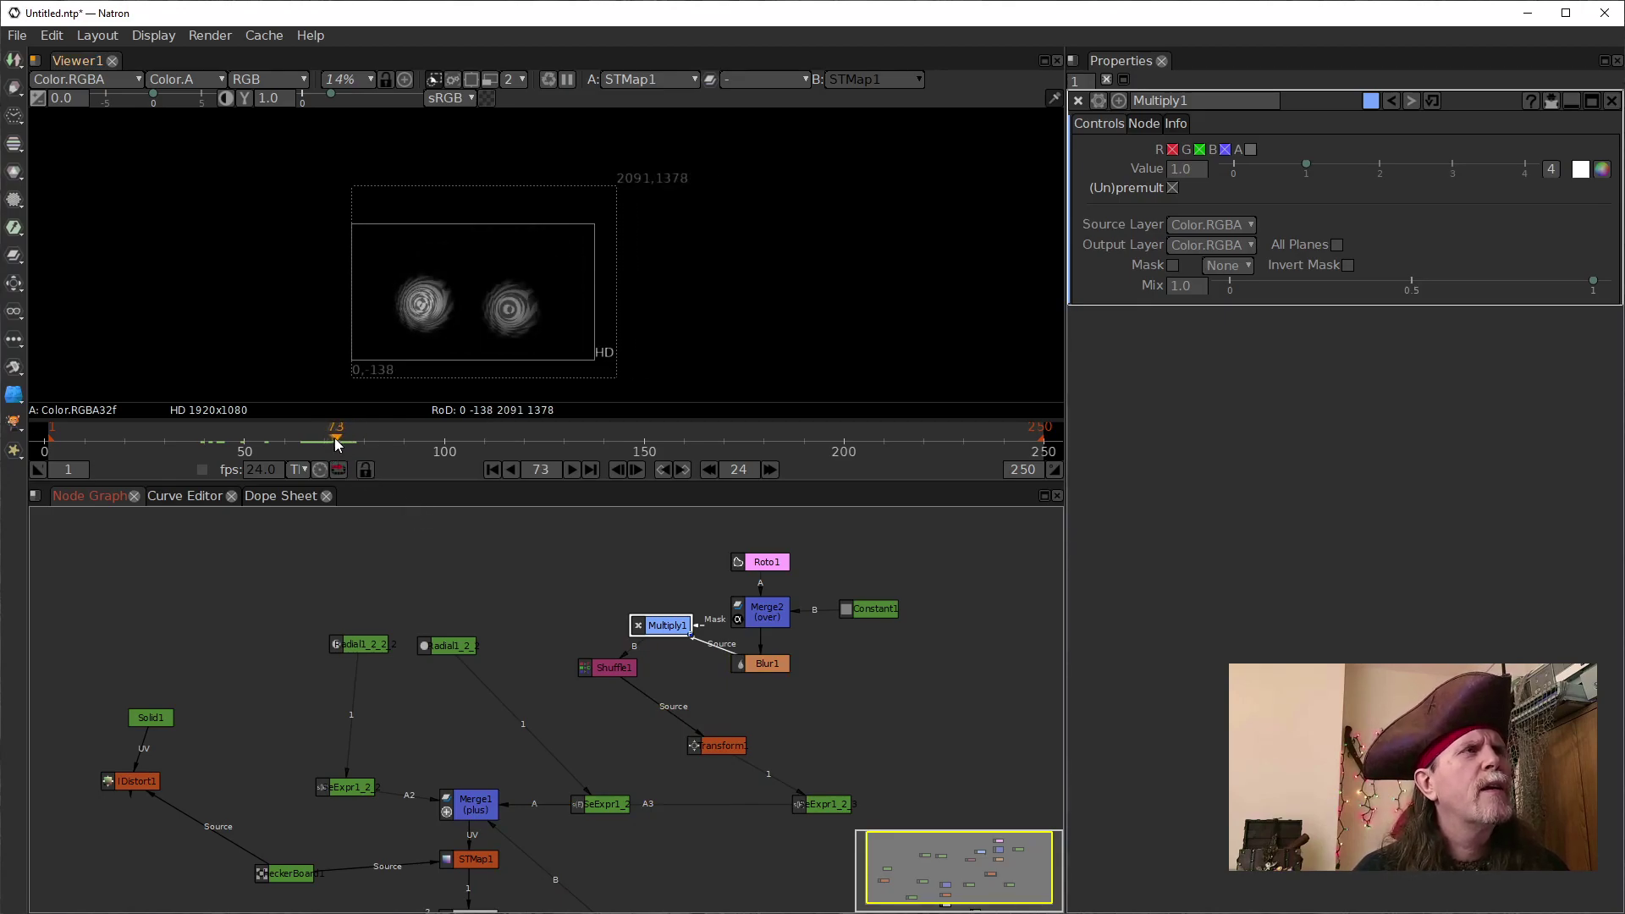
{"action": "left_click", "coordinate": [325, 442]}
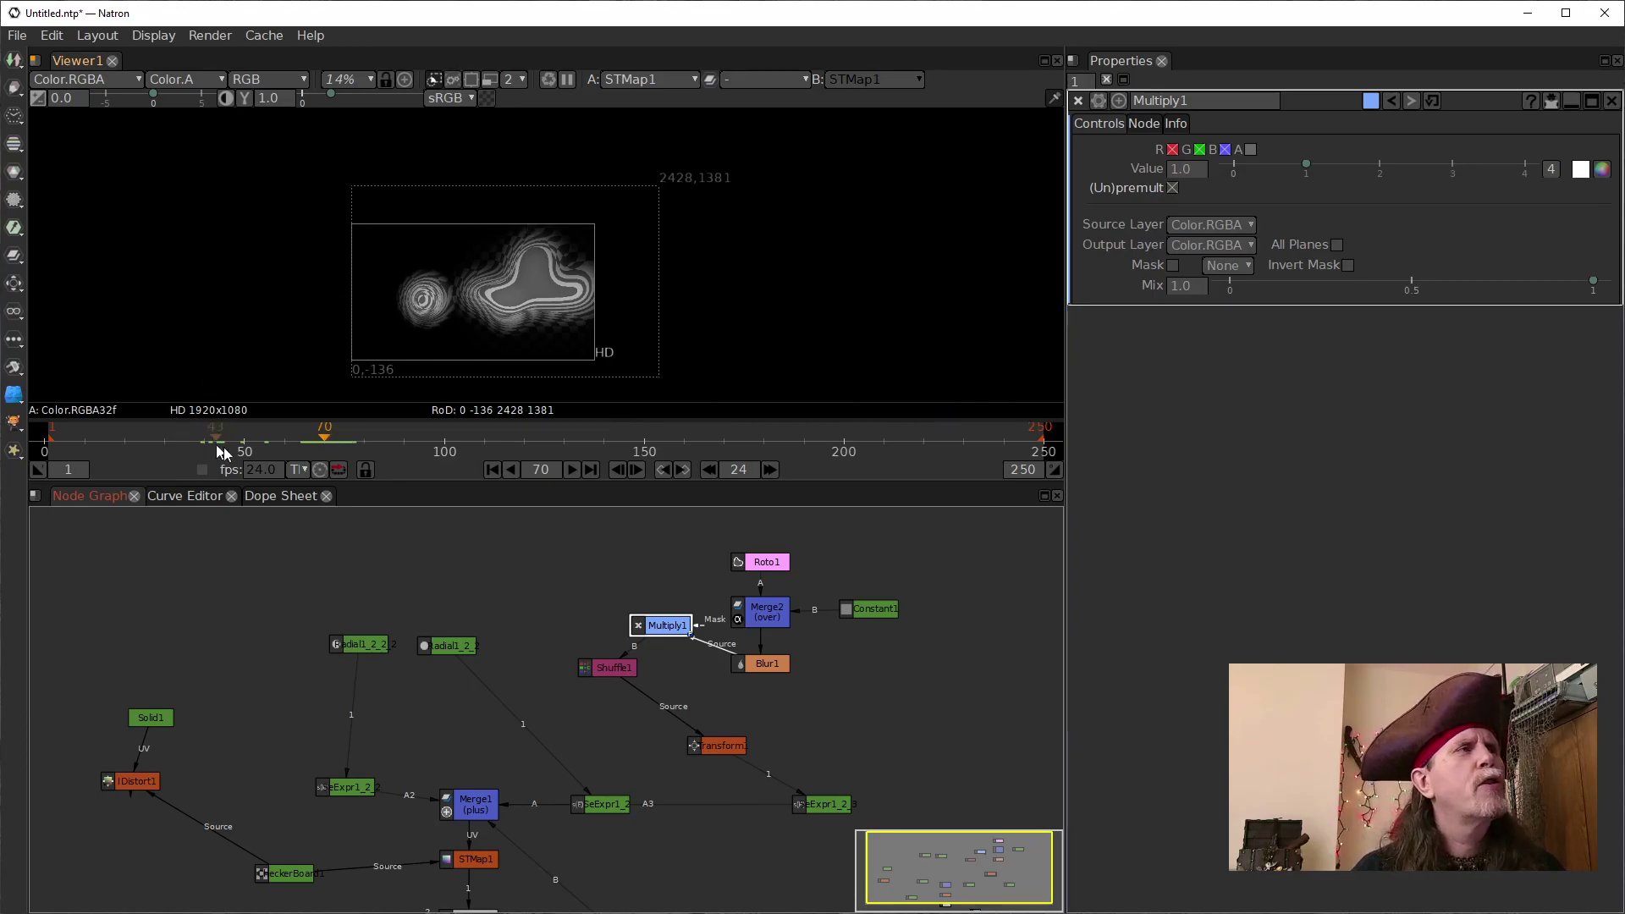
{"action": "left_click", "coordinate": [492, 468]}
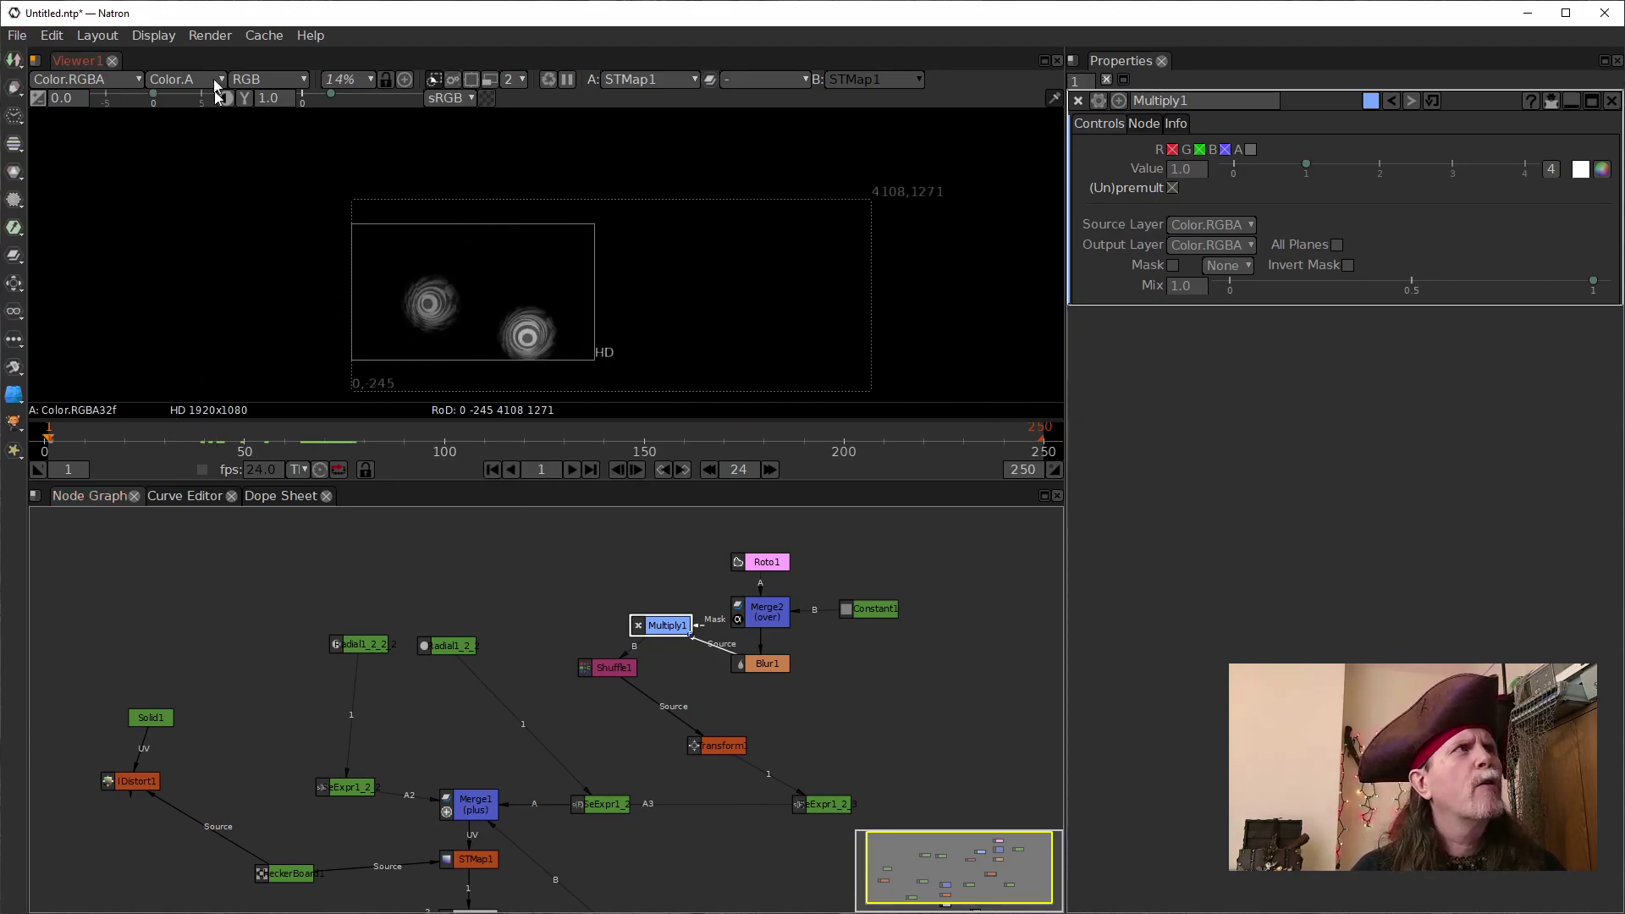
Clear all caches and scrub the timeline through frames 73 to 76 to recheck the roto warp
{"action": "left_click", "coordinate": [264, 34]}
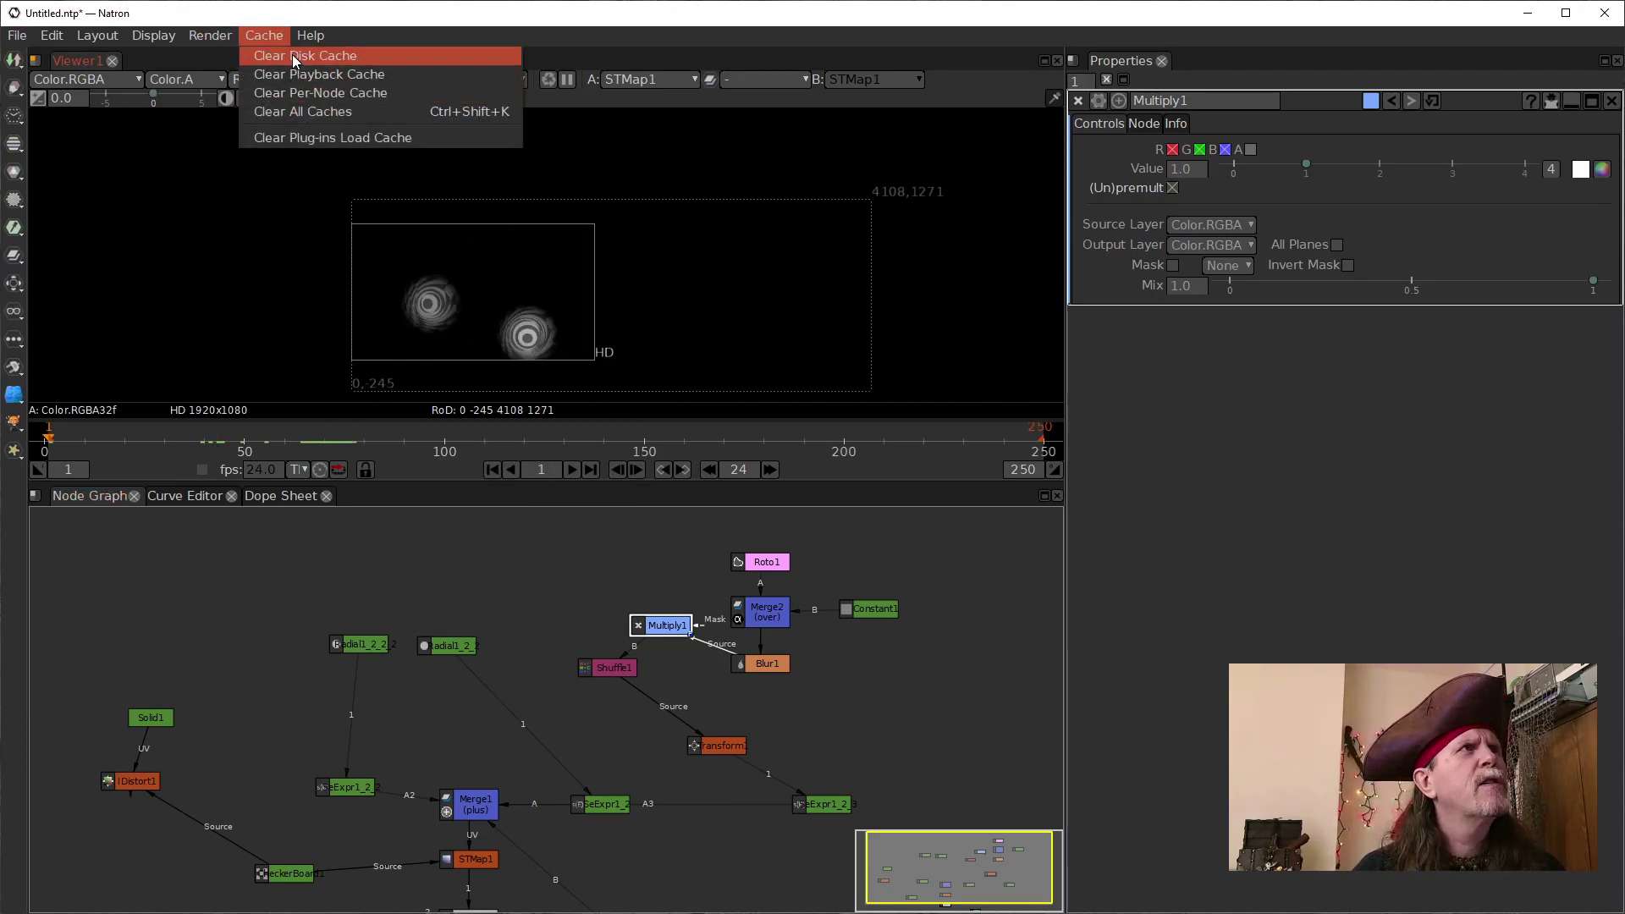
{"action": "left_click", "coordinate": [306, 111]}
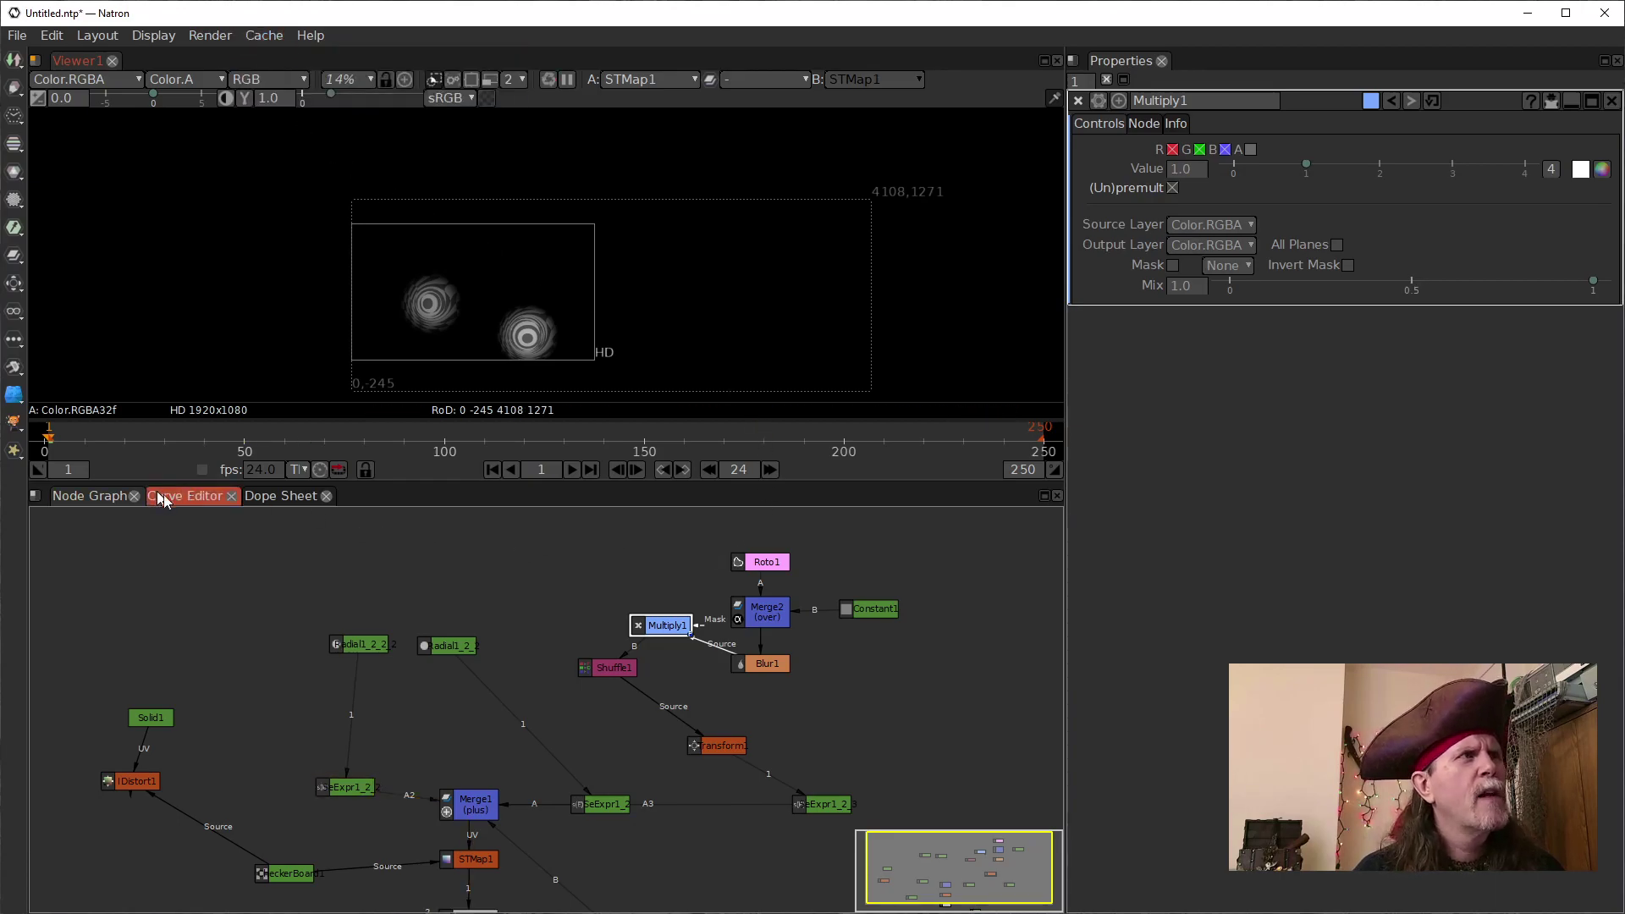
{"action": "left_click", "coordinate": [241, 446]}
{"action": "left_click_drag", "start_coordinate": [241, 449], "coordinate": [337, 465]}
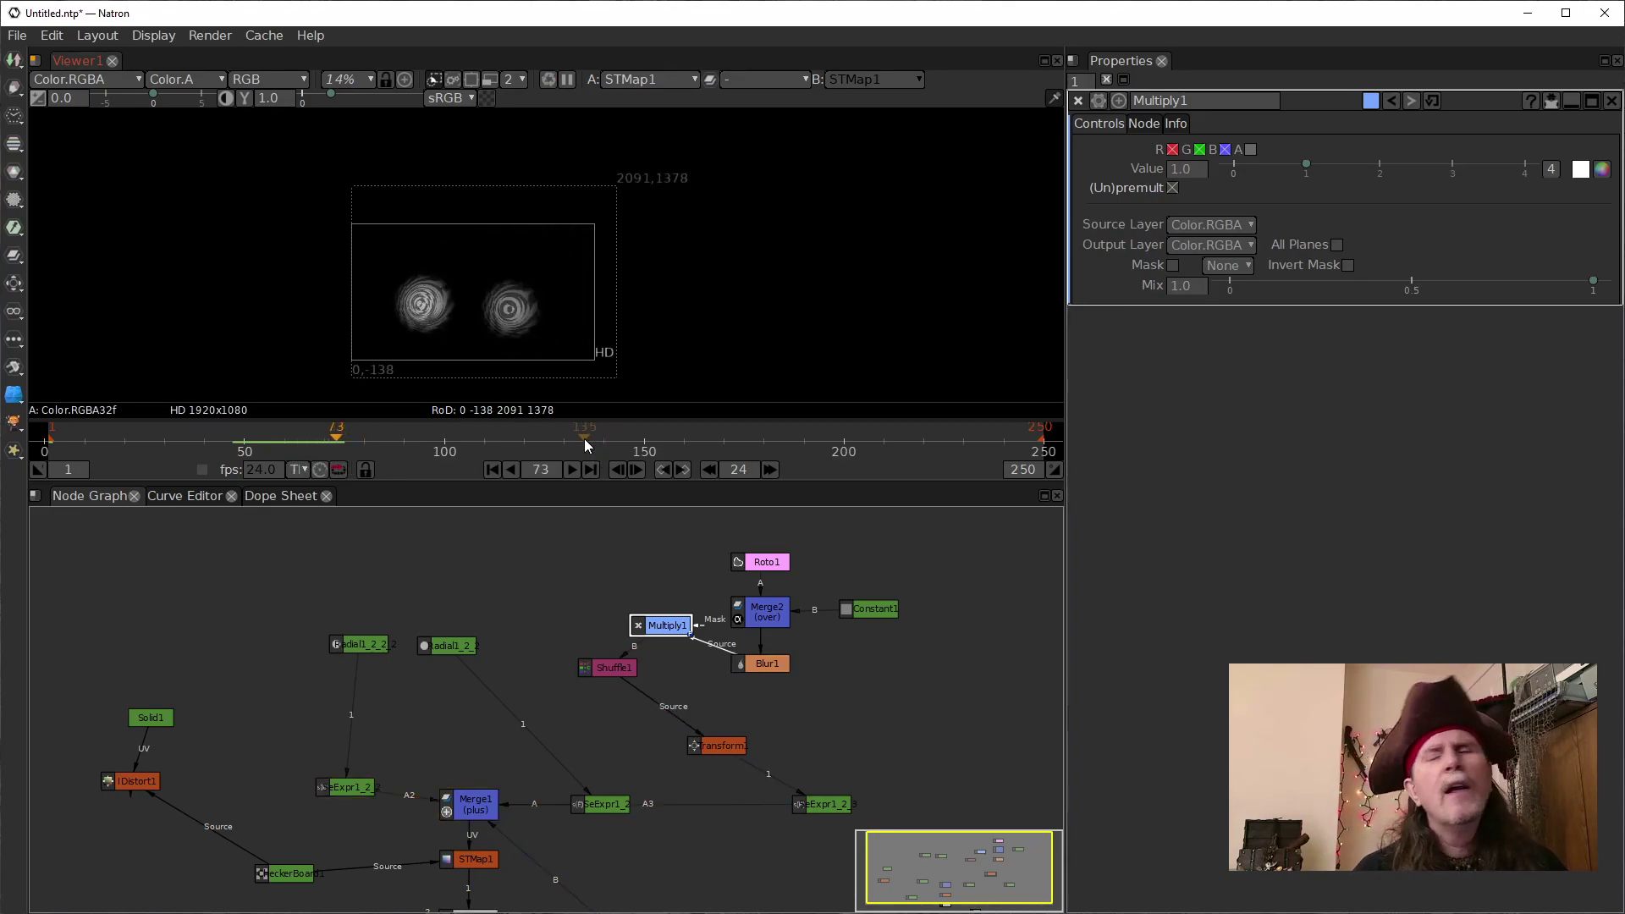
{"action": "left_click", "coordinate": [345, 440]}
{"action": "left_click_drag", "start_coordinate": [346, 440], "coordinate": [348, 440]}
Switch Viewer1 to the CheckerBoard and back to STMap1, and step back to frame 73 to recheck the warp
{"action": "left_click_drag", "start_coordinate": [526, 753], "coordinate": [525, 633]}
{"action": "left_click_drag", "start_coordinate": [468, 781], "coordinate": [290, 751]}
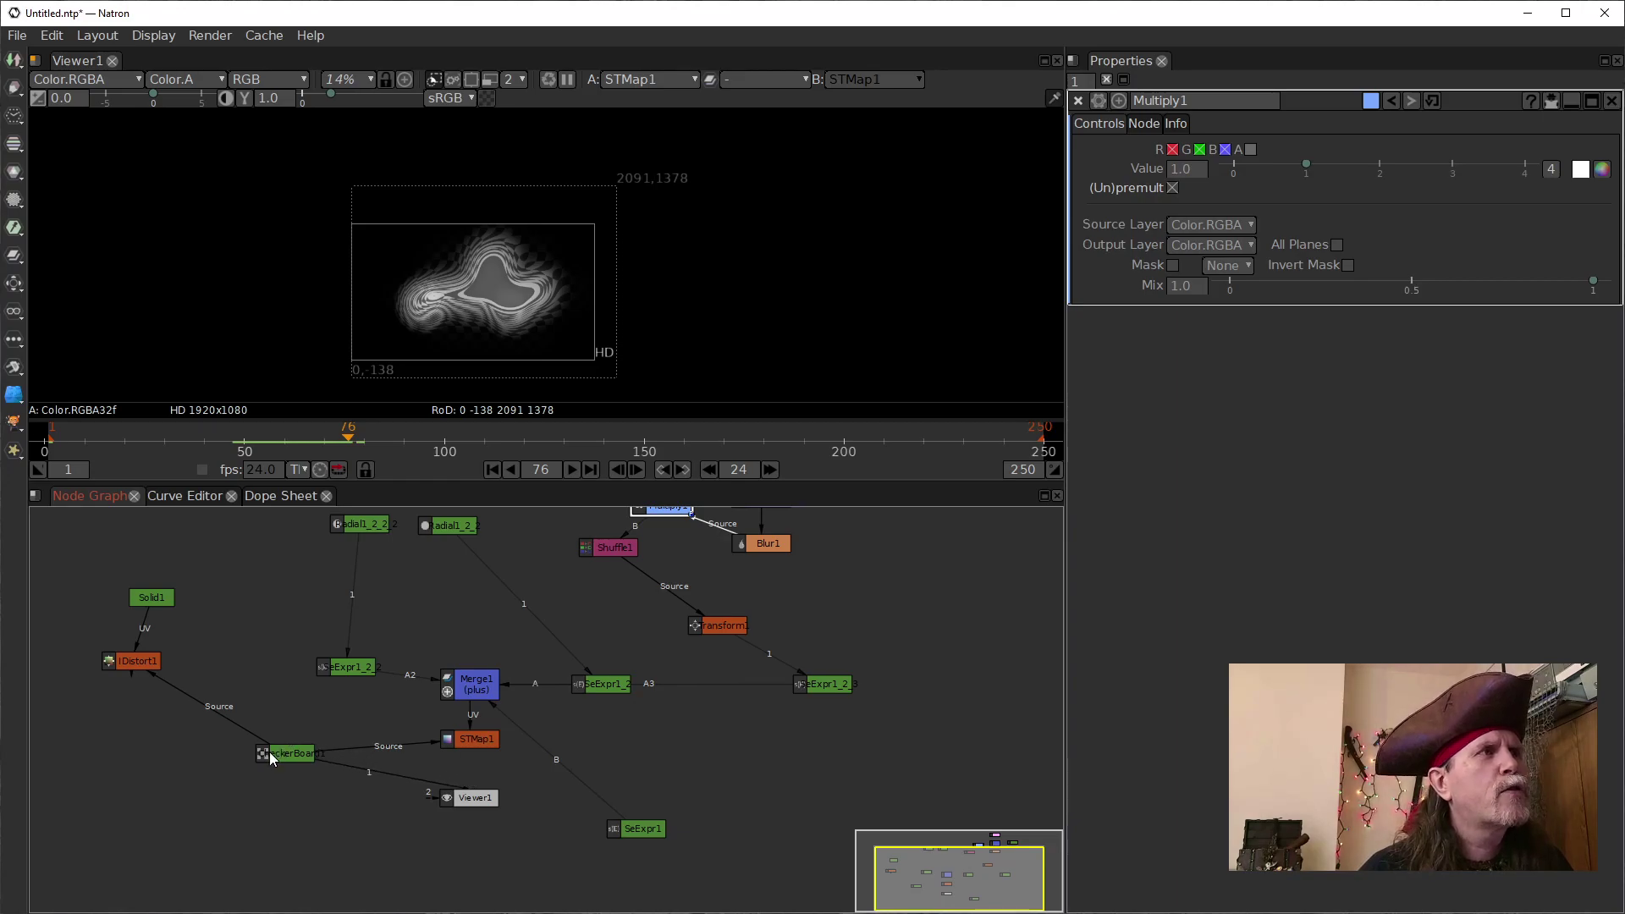
{"action": "left_click_drag", "start_coordinate": [399, 779], "coordinate": [472, 741]}
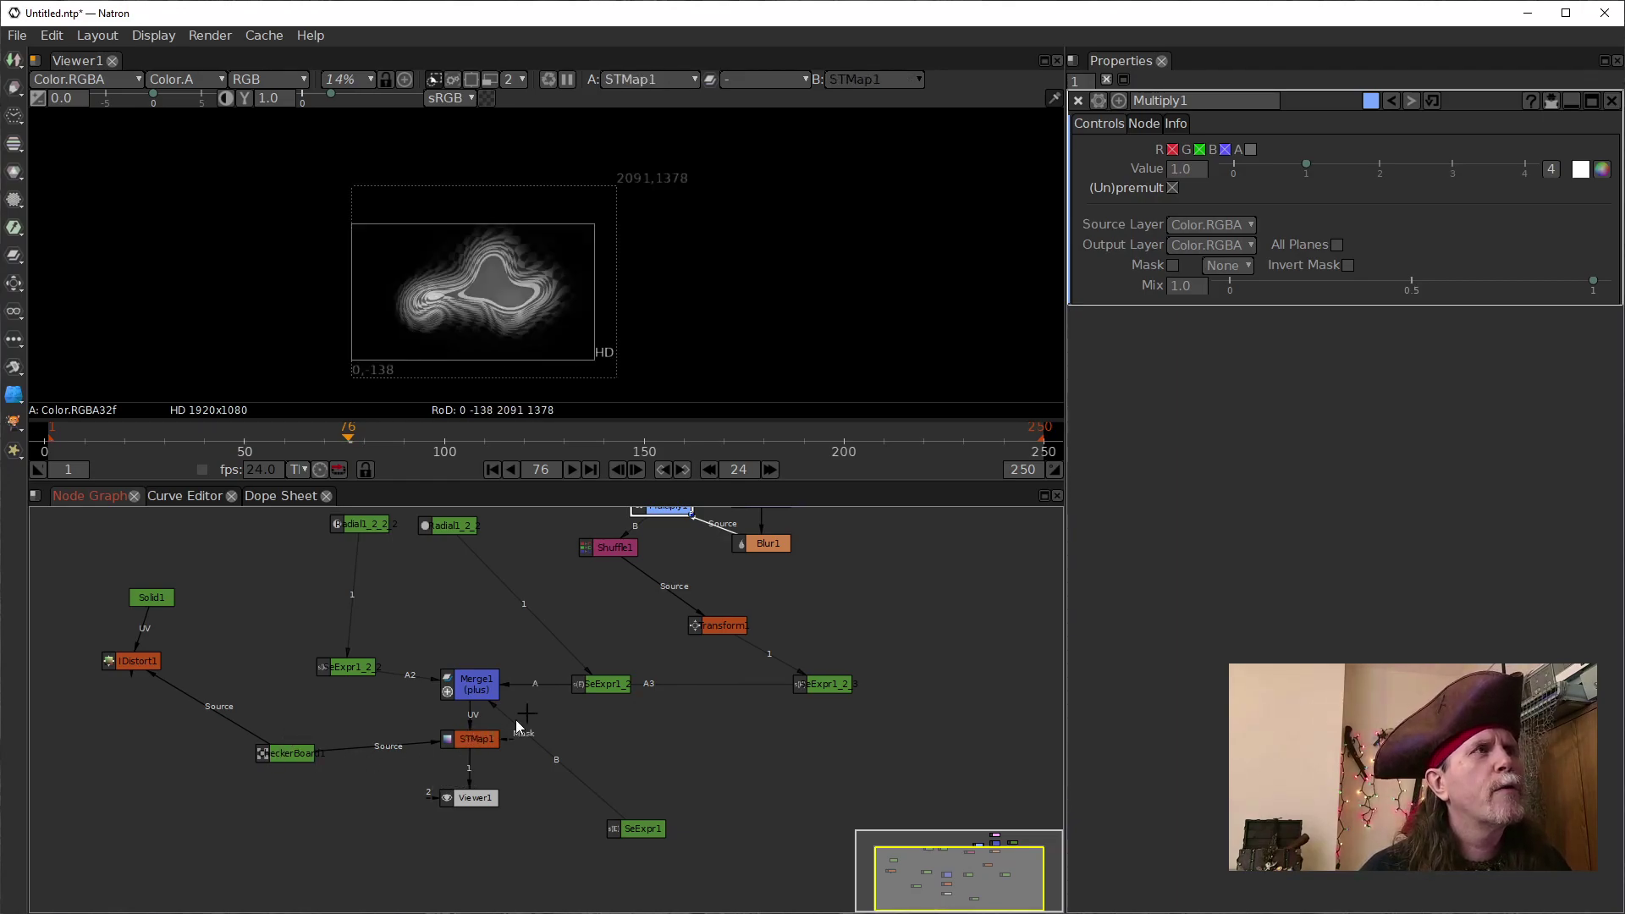
{"action": "left_click", "coordinate": [618, 472]}
{"action": "left_click", "coordinate": [618, 473]}
{"action": "left_click", "coordinate": [618, 471]}
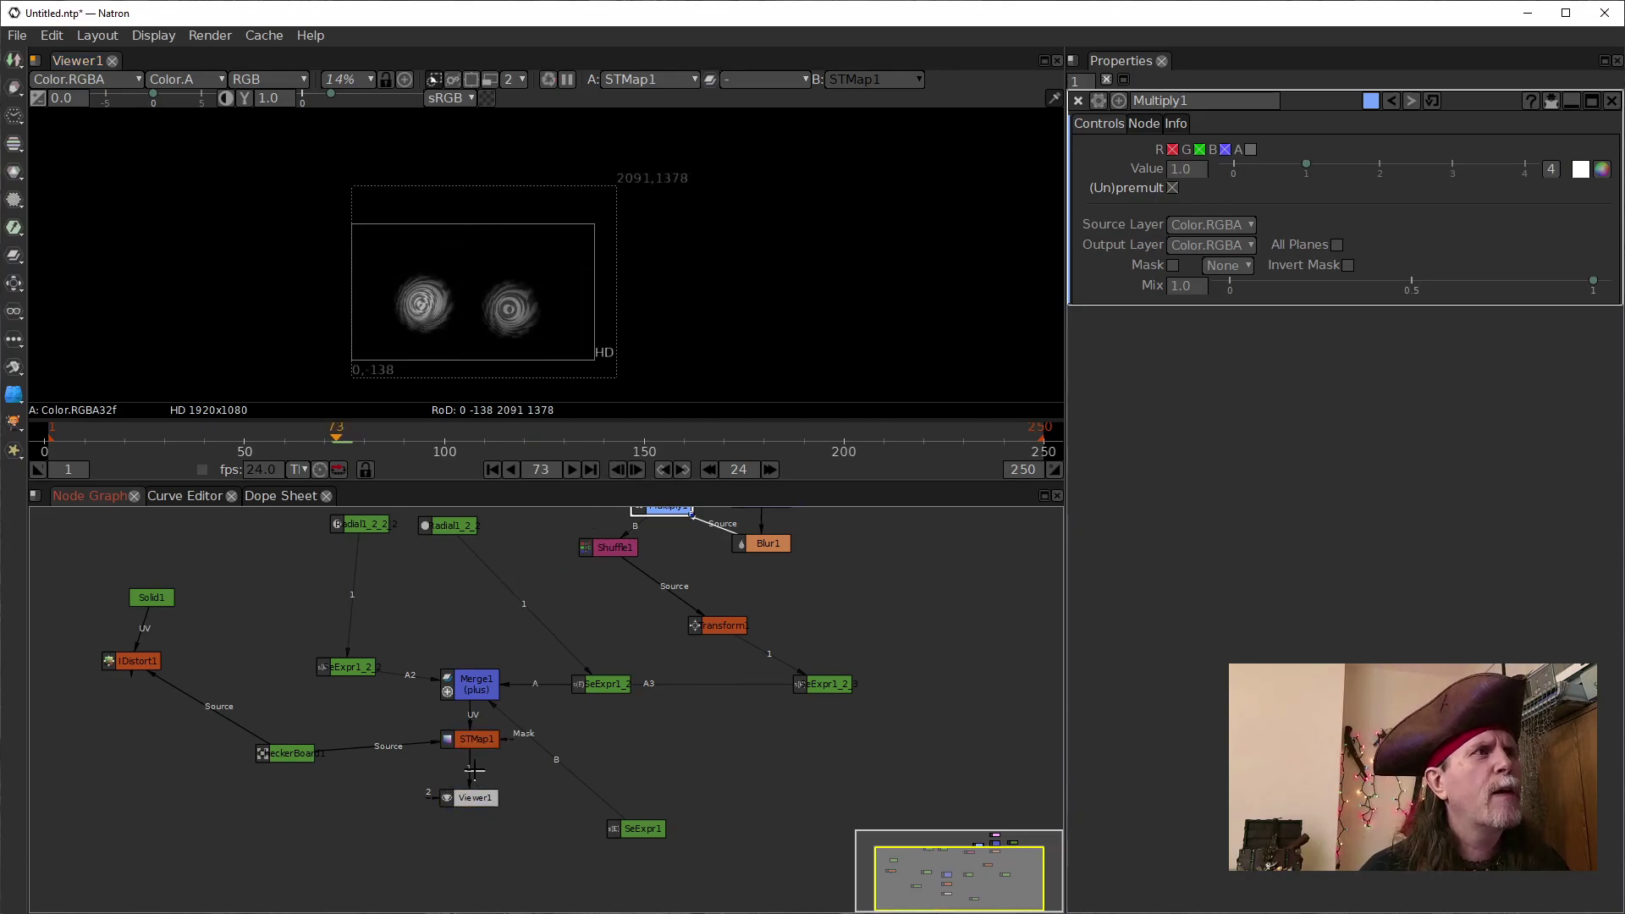
Clear all caches with Viewer1 connected to the CheckerBoard, and reconnect Viewer1 to STMap1
{"action": "left_click_drag", "start_coordinate": [396, 790], "coordinate": [277, 754]}
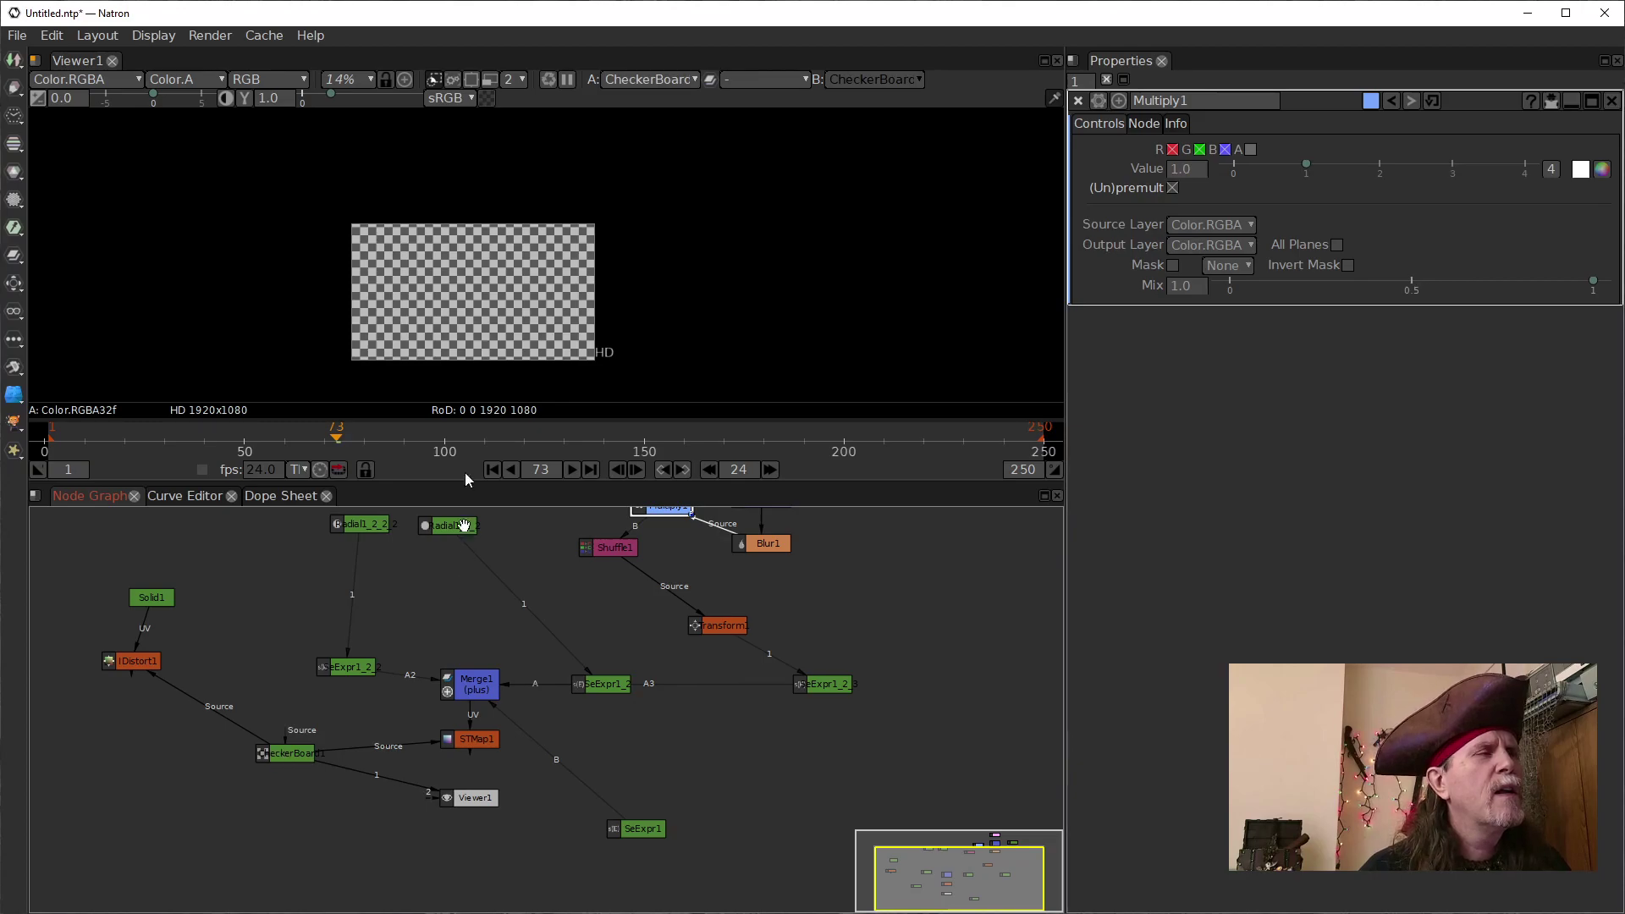
{"action": "left_click", "coordinate": [210, 34]}
{"action": "mouse_move", "coordinate": [264, 35]}
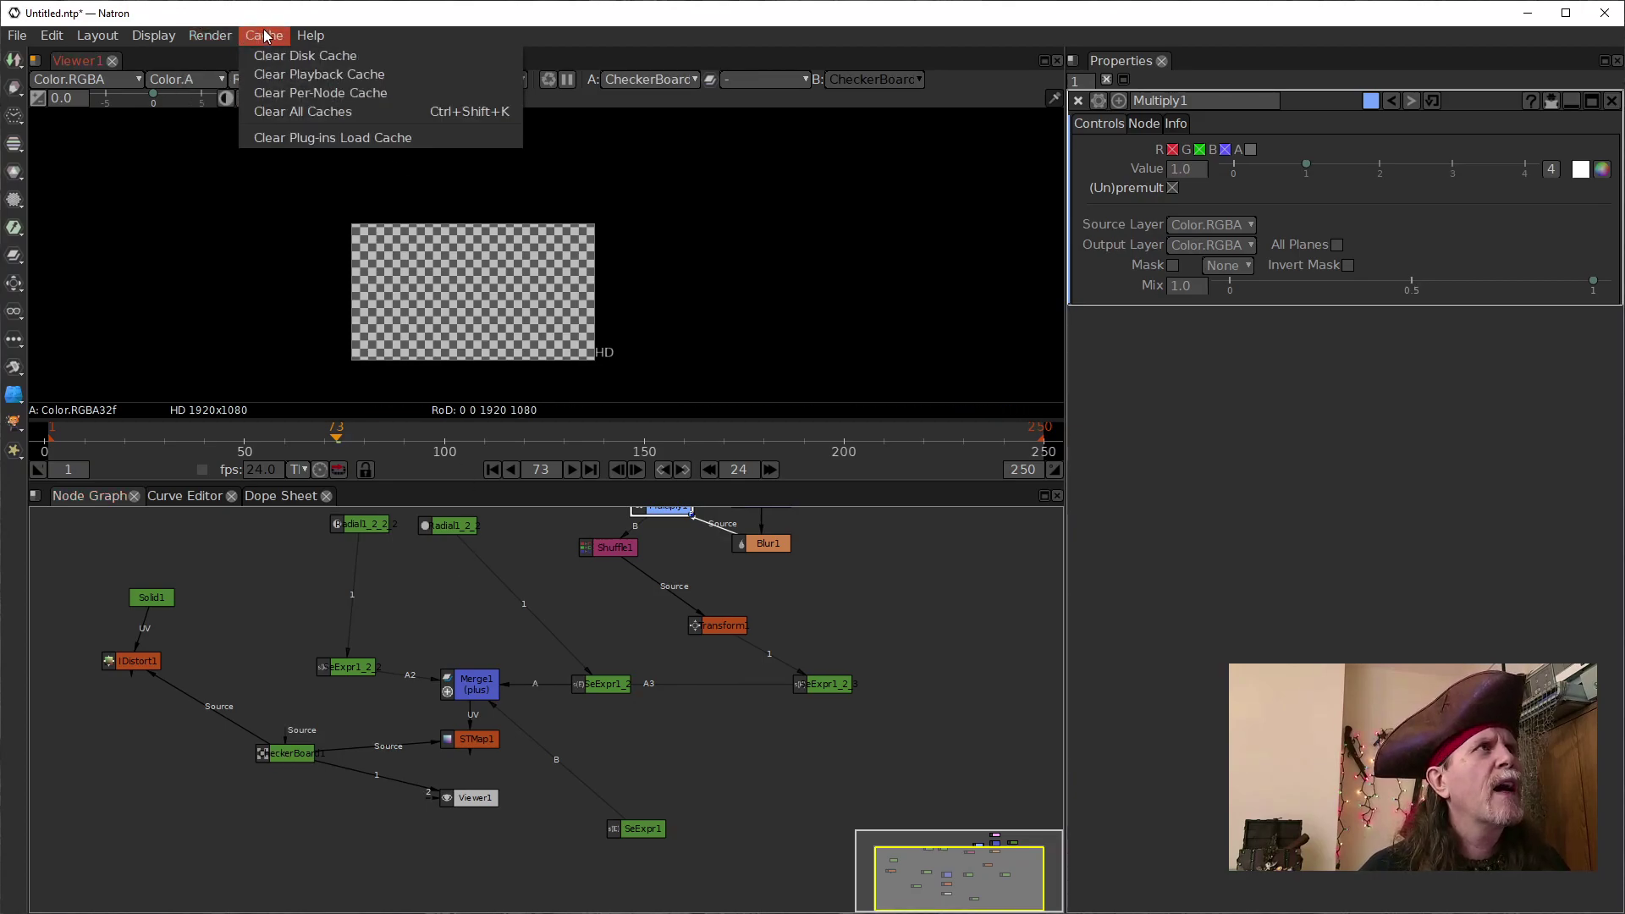
{"action": "left_click", "coordinate": [327, 118]}
{"action": "left_click_drag", "start_coordinate": [368, 773], "coordinate": [471, 738]}
{"action": "left_click", "coordinate": [556, 723]}
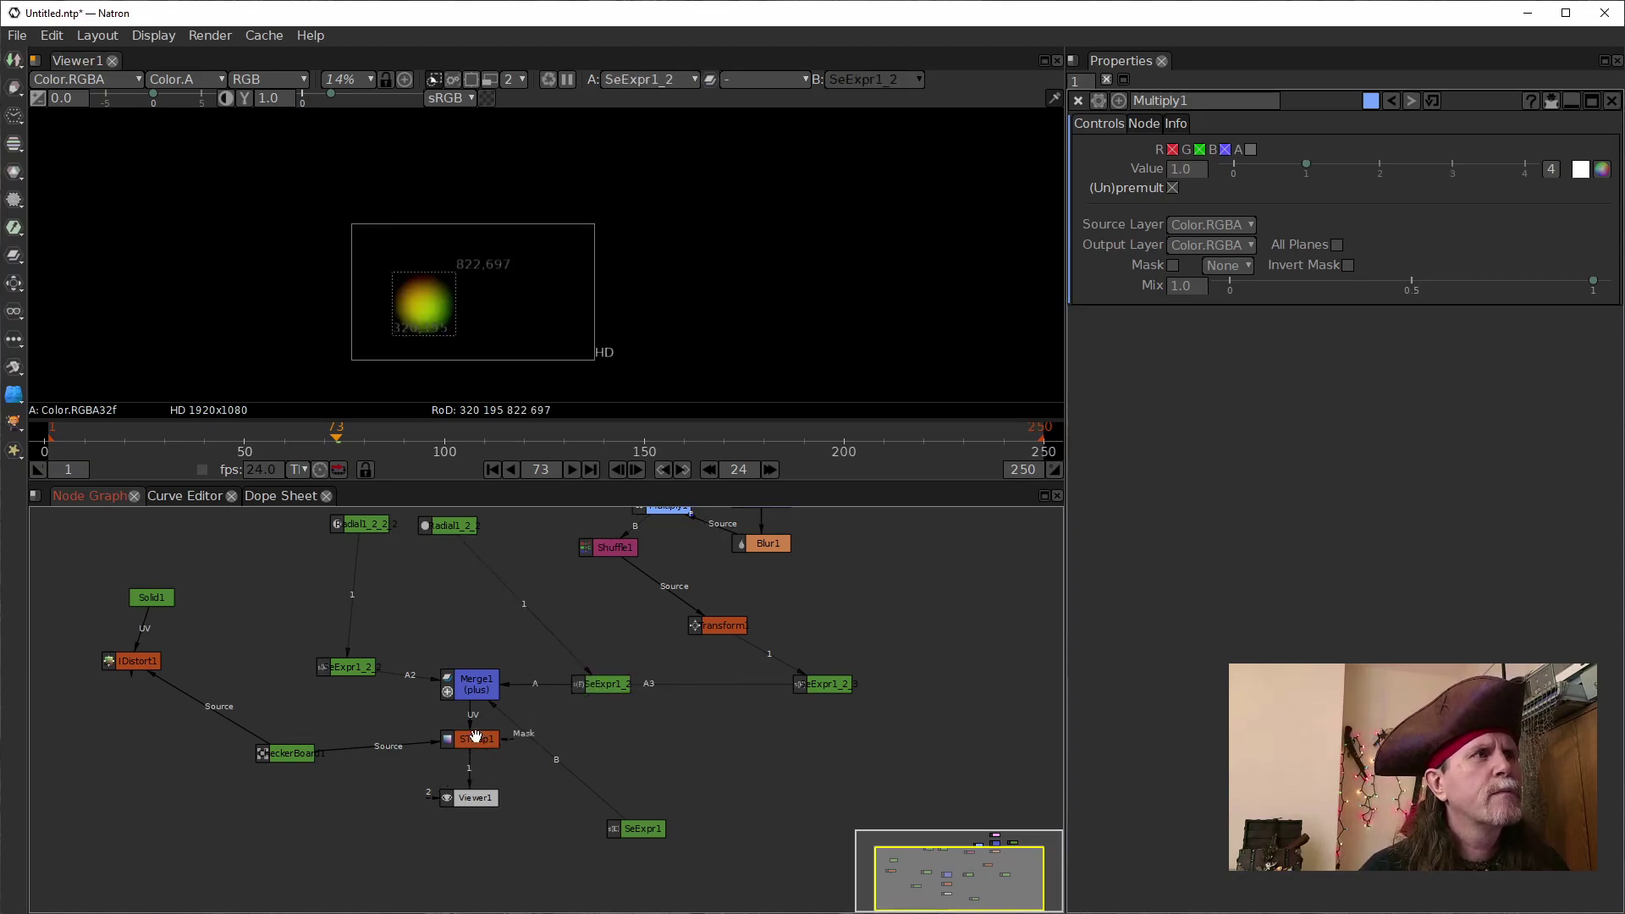
Scrub the warp between frames 72 and 92, and play the animation from frame 1, stopping near frame 89
{"action": "left_click_drag", "start_coordinate": [342, 437], "coordinate": [337, 446]}
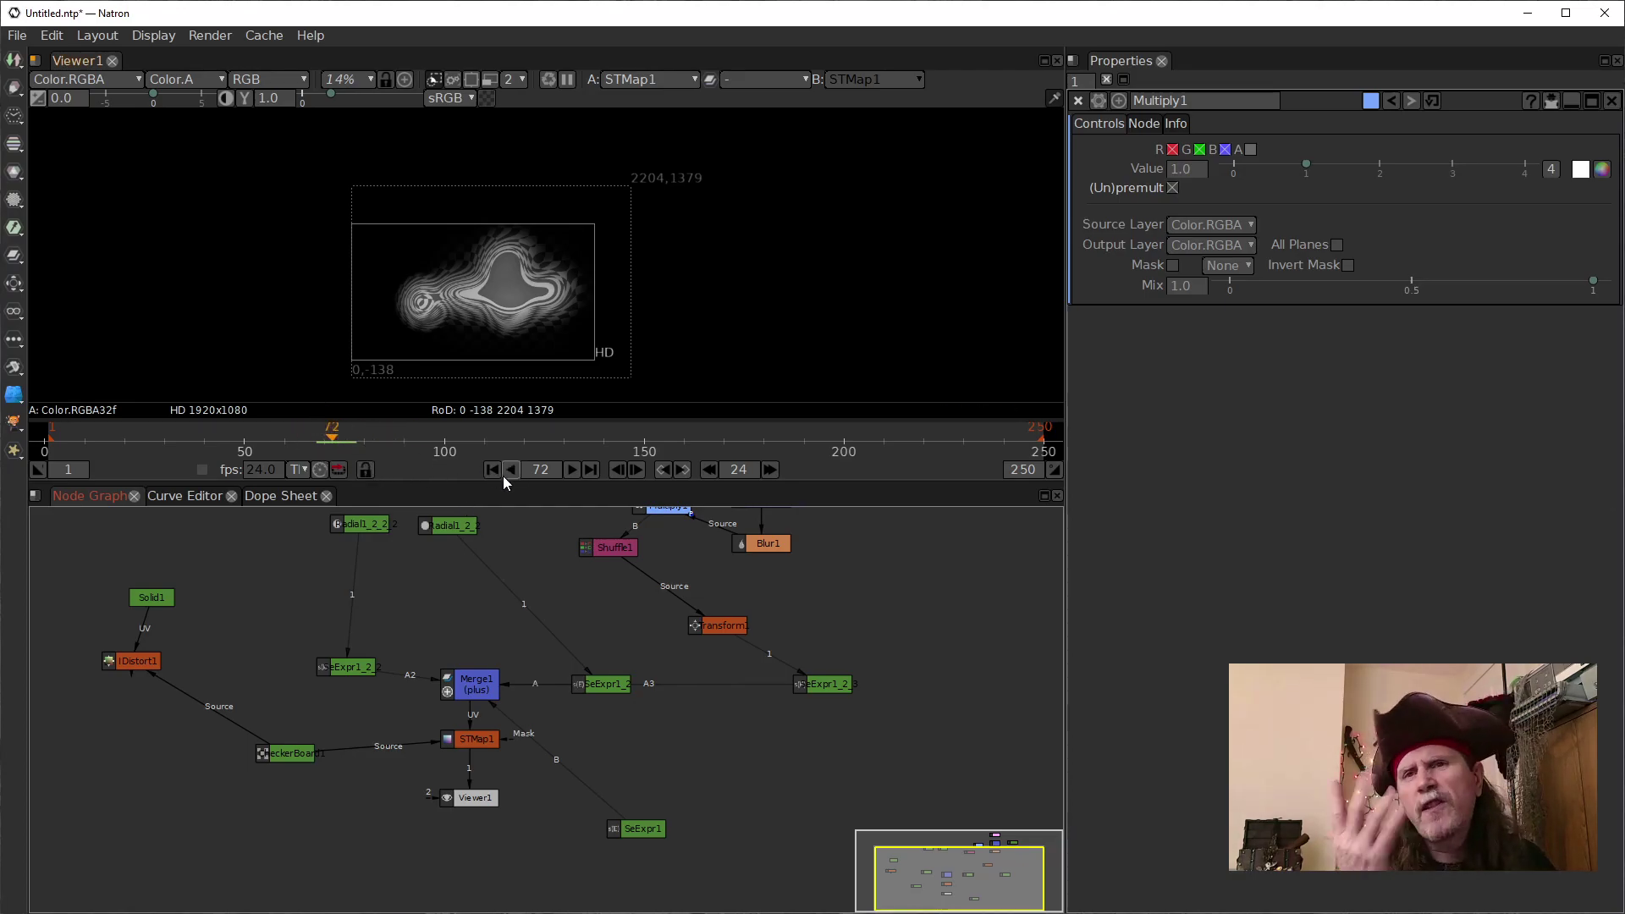
{"action": "left_click_drag", "start_coordinate": [369, 449], "coordinate": [412, 440]}
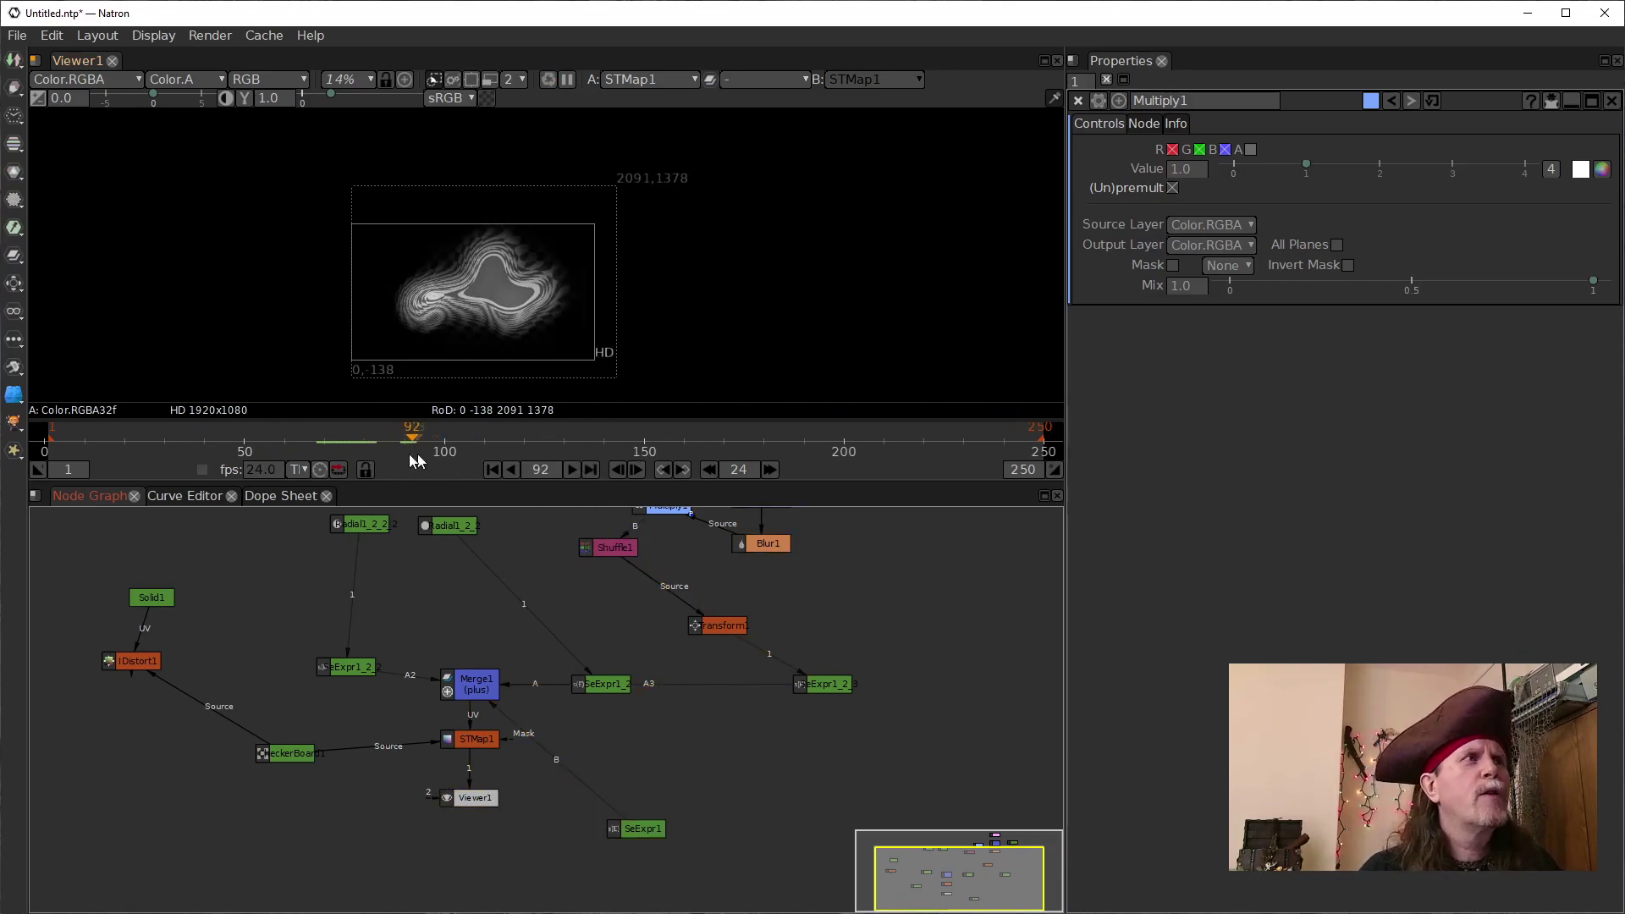
{"action": "left_click", "coordinate": [491, 470]}
{"action": "left_click", "coordinate": [576, 471]}
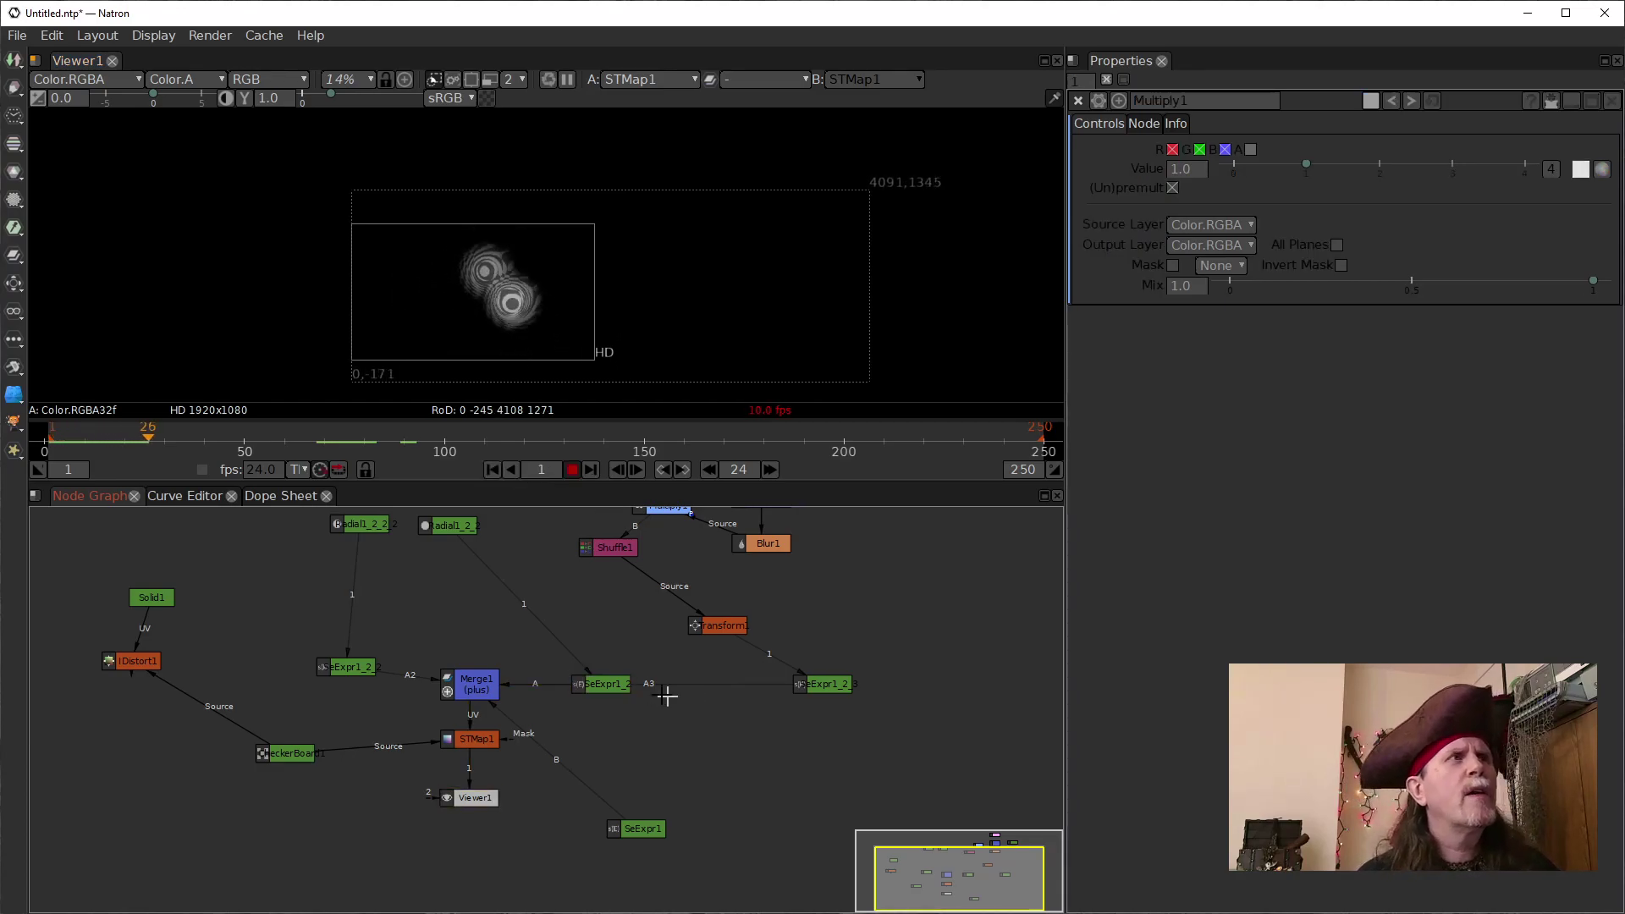
{"action": "scroll", "coordinate": [539, 360], "scroll_direction": "up", "scroll_amount": 2}
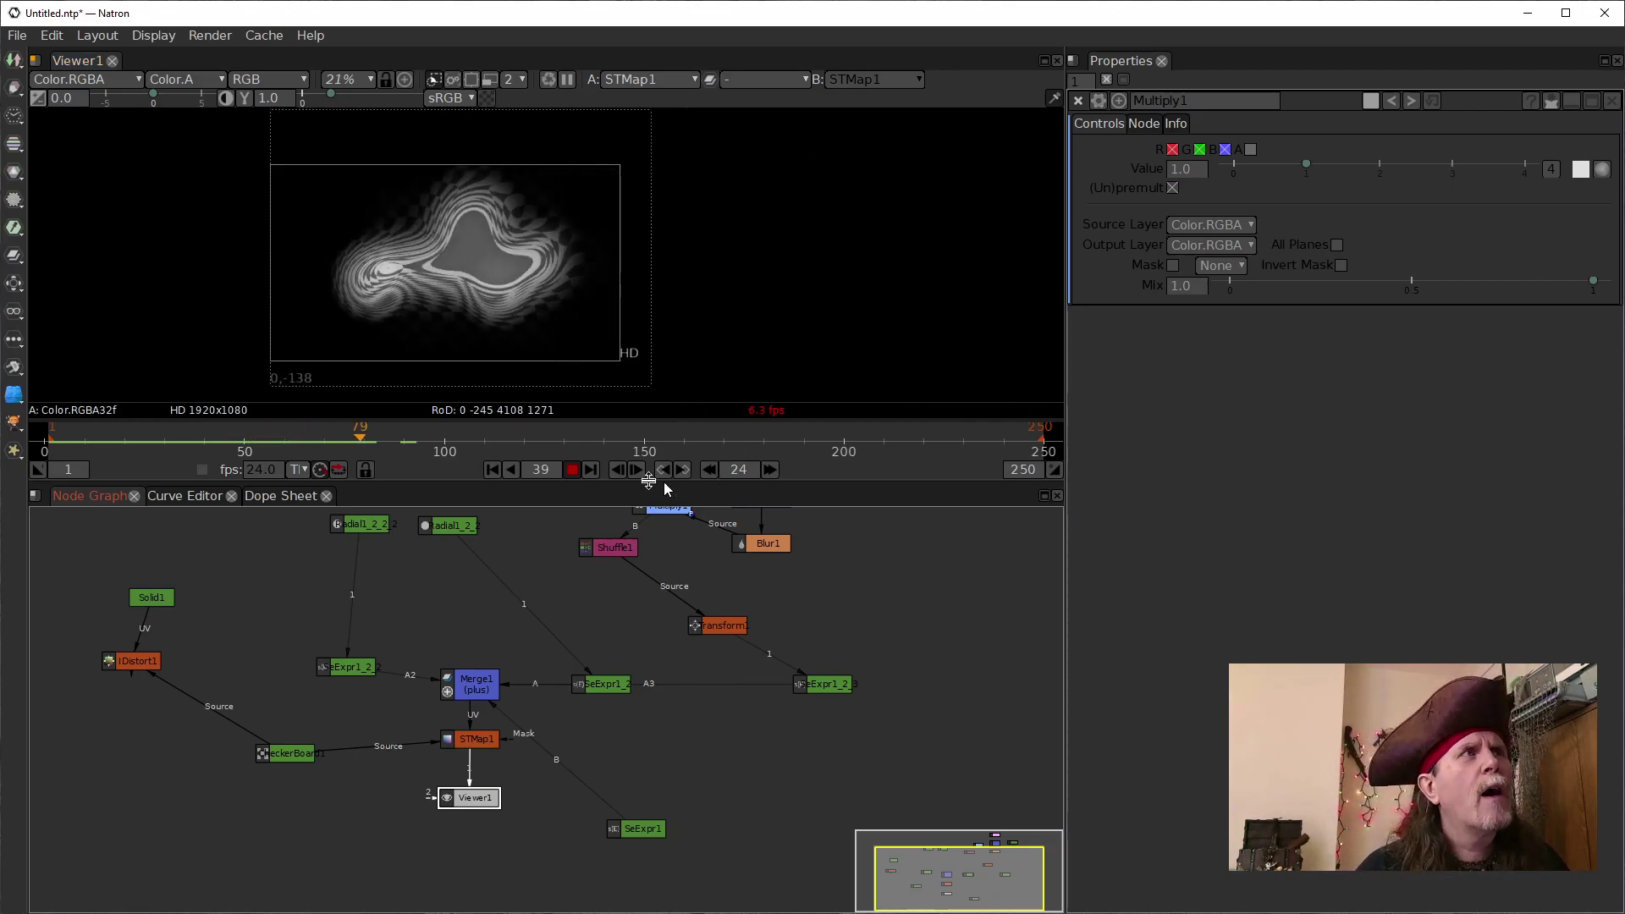
{"action": "left_click", "coordinate": [572, 470]}
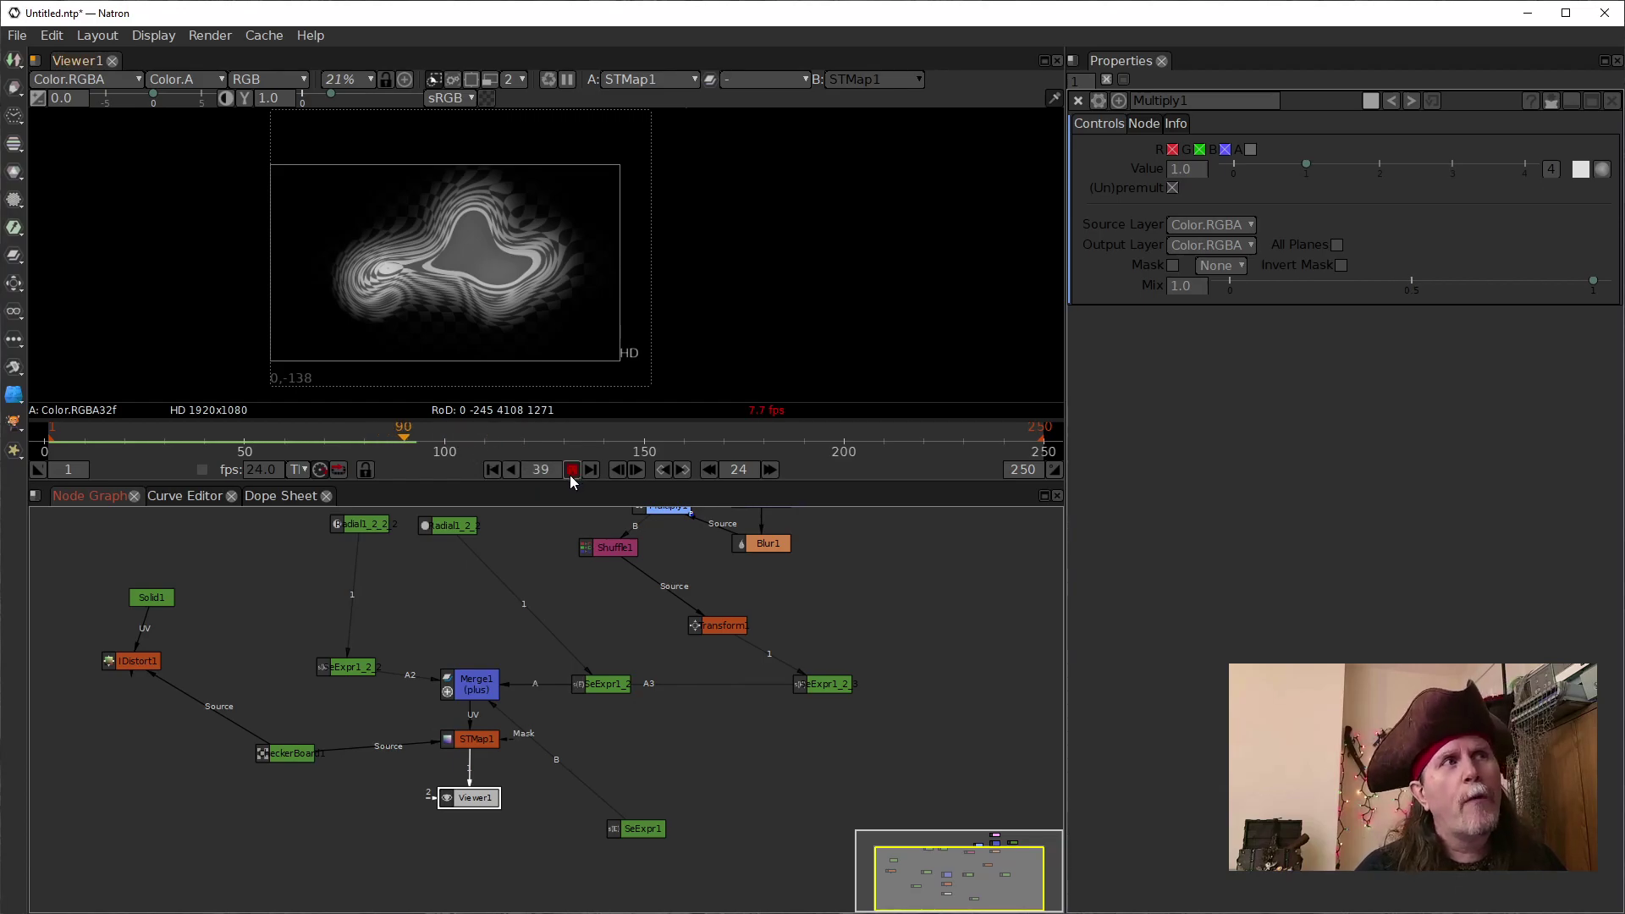
Change Merge1's operation to screen for combining the UV distortion inputs
{"action": "left_click", "coordinate": [477, 680]}
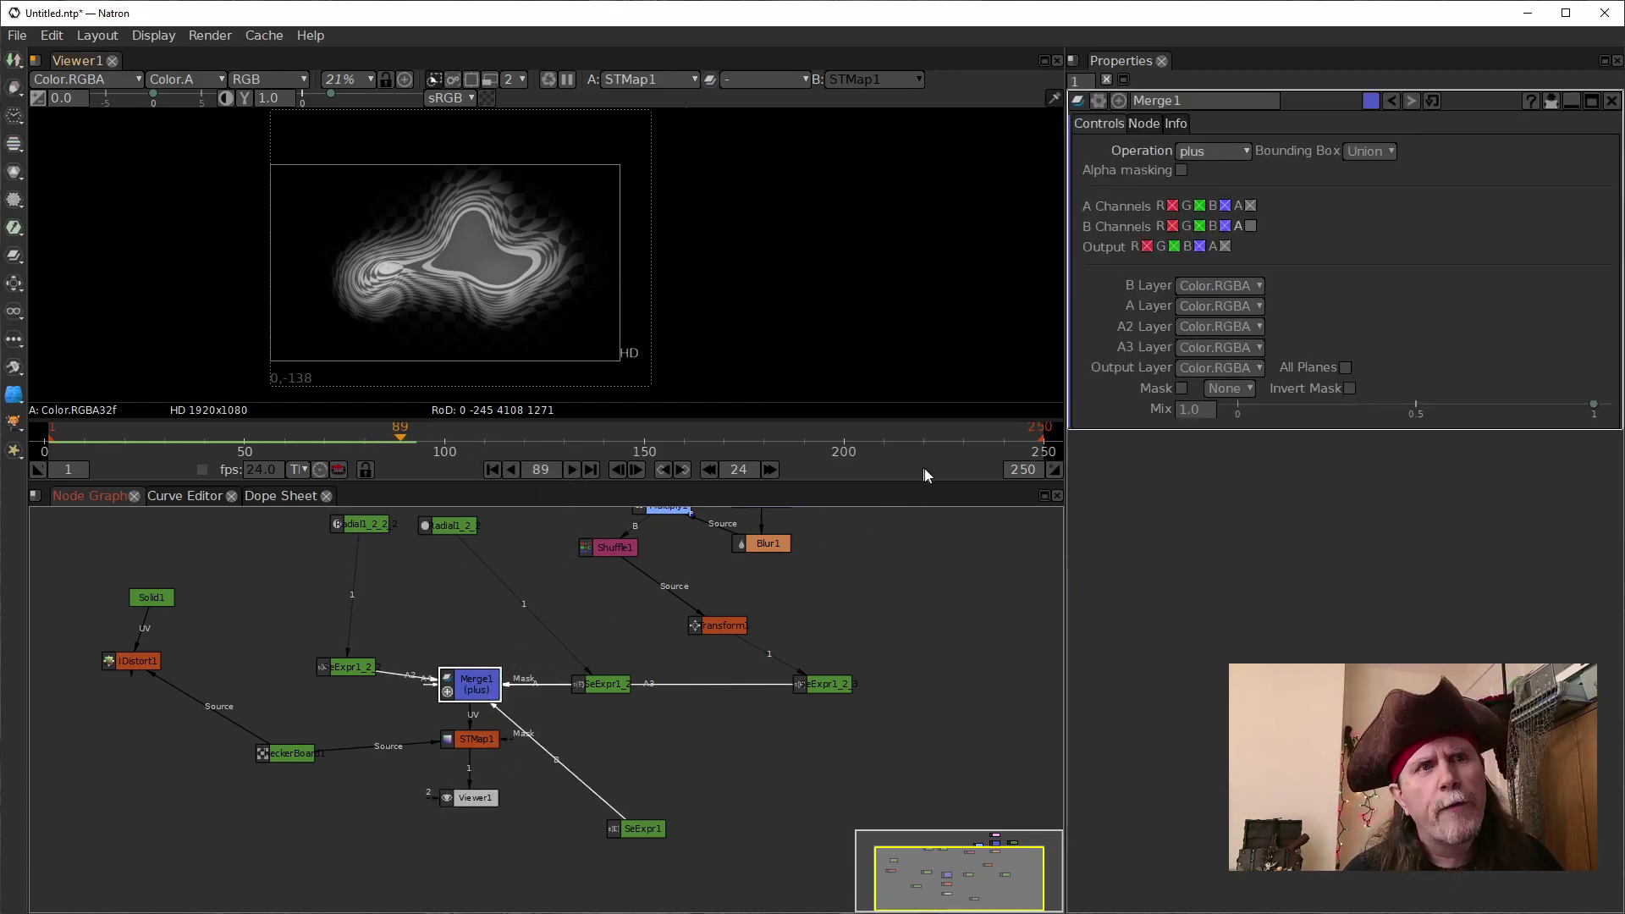
{"action": "left_click", "coordinate": [1201, 154]}
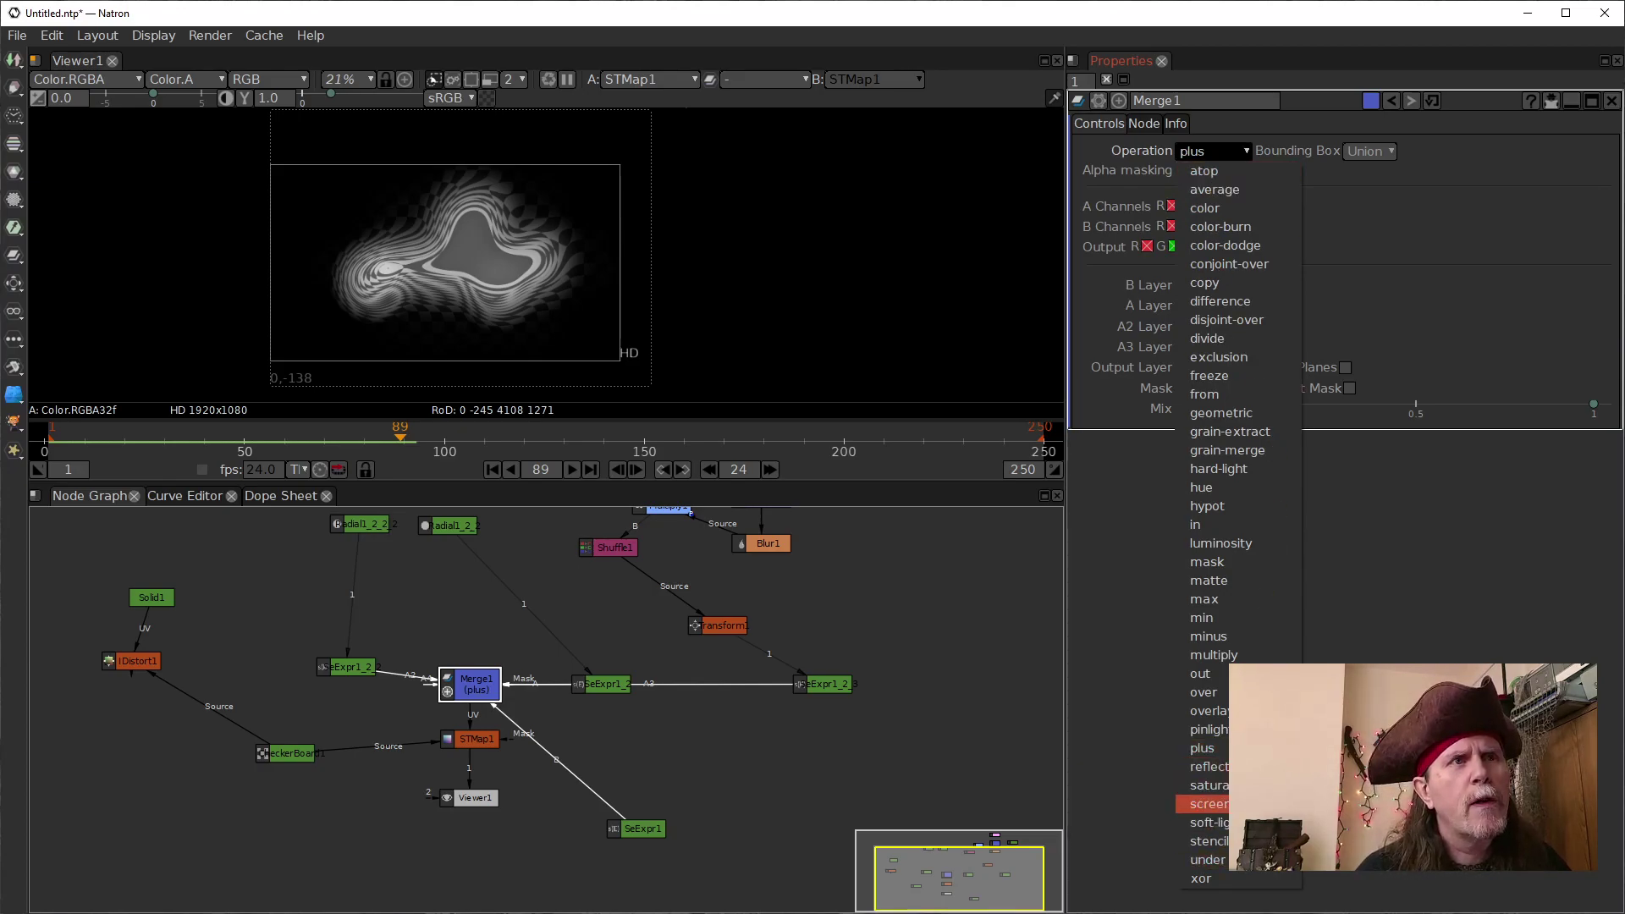
{"action": "left_click", "coordinate": [1209, 803]}
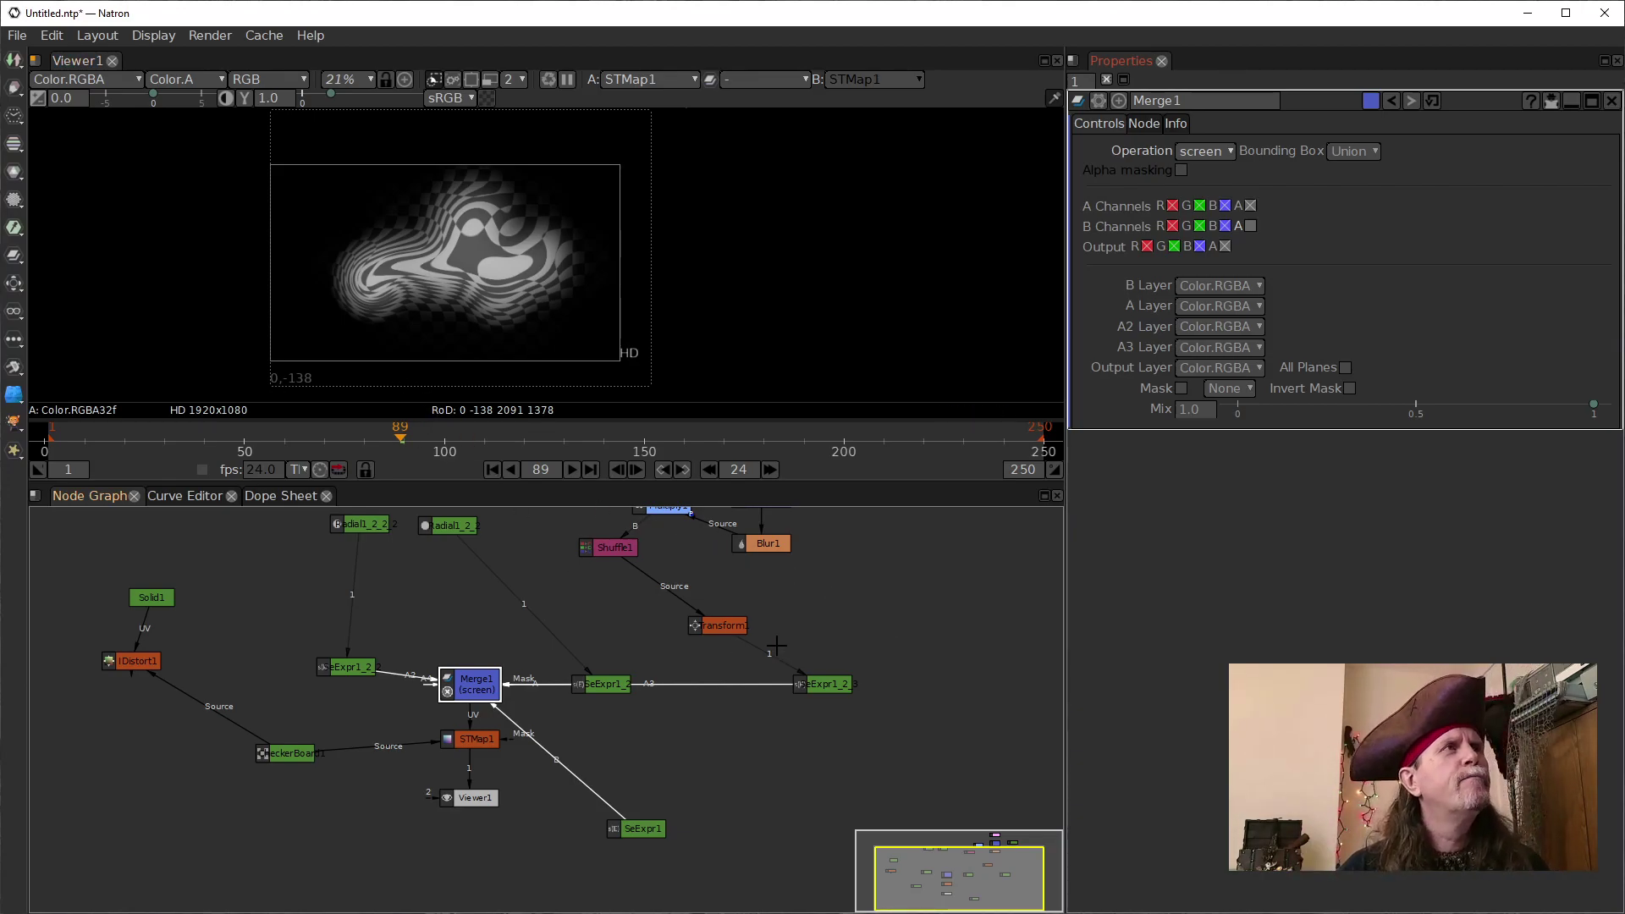
Check STMap1's settings and select the SeExpr node fed by the Transform
{"action": "left_click", "coordinate": [476, 739]}
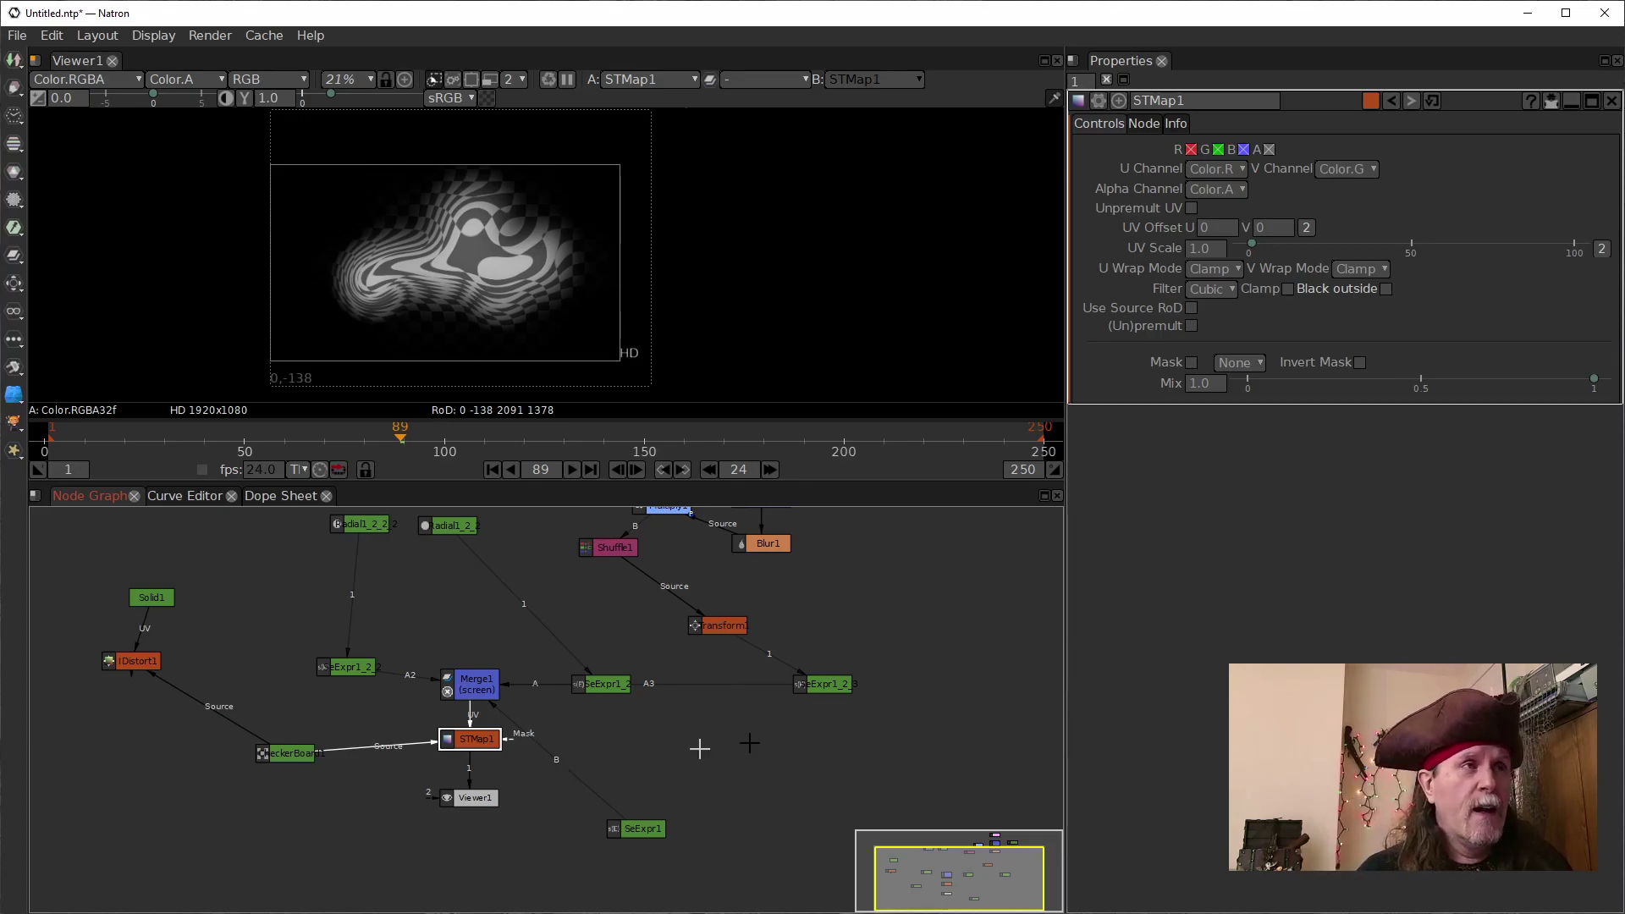
{"action": "left_click", "coordinate": [819, 682]}
{"action": "left_click_drag", "start_coordinate": [819, 682], "coordinate": [818, 682]}
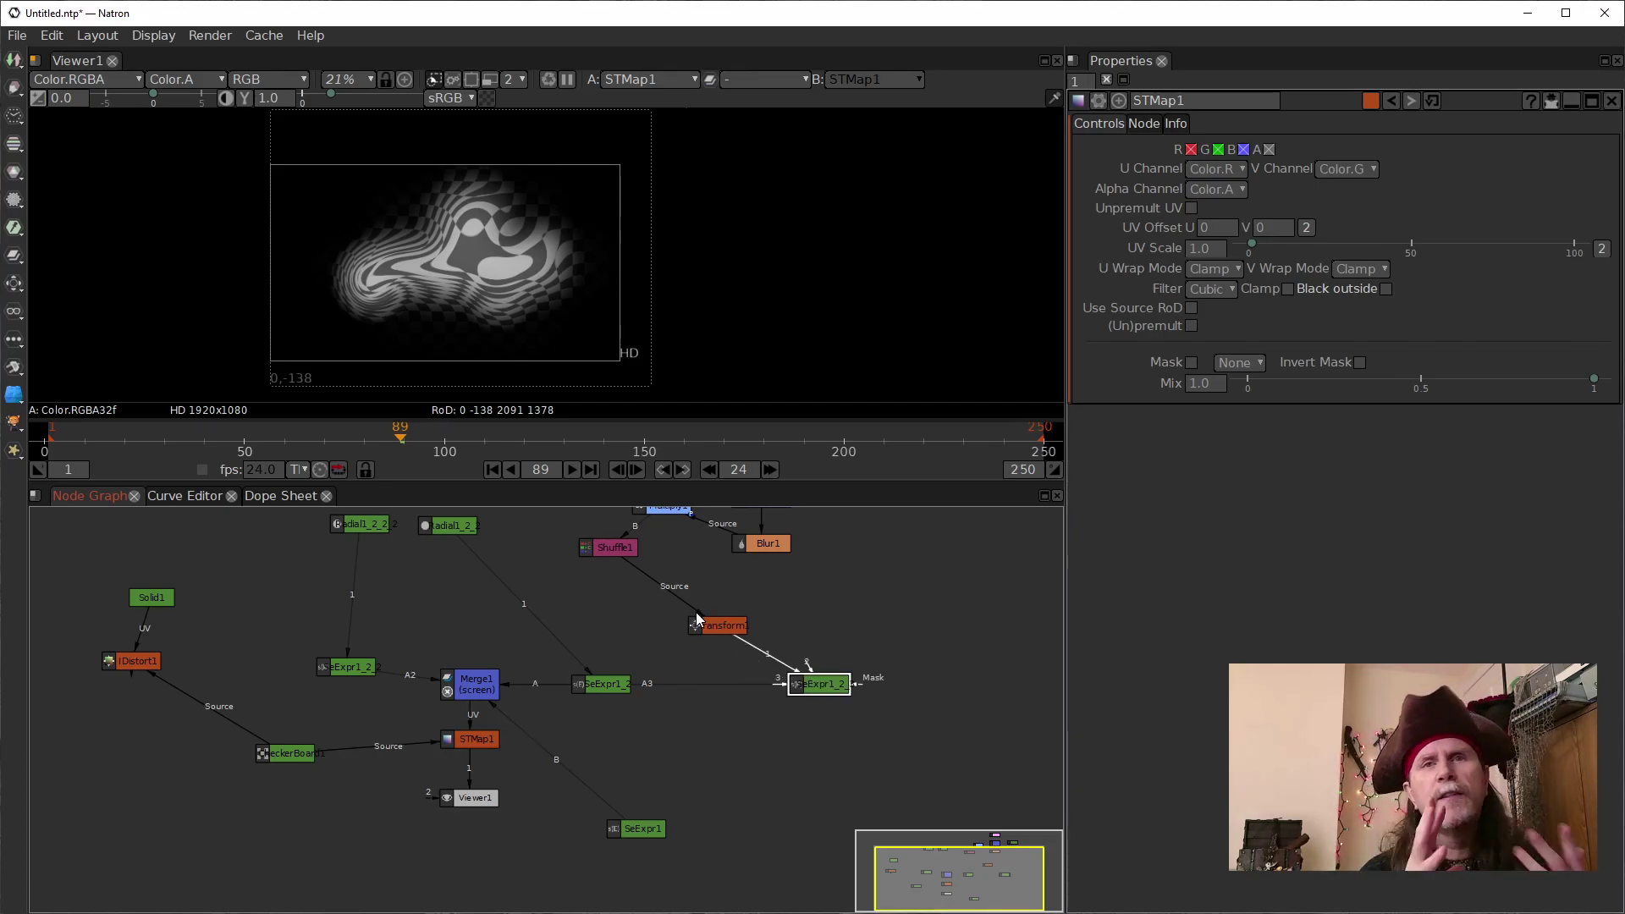